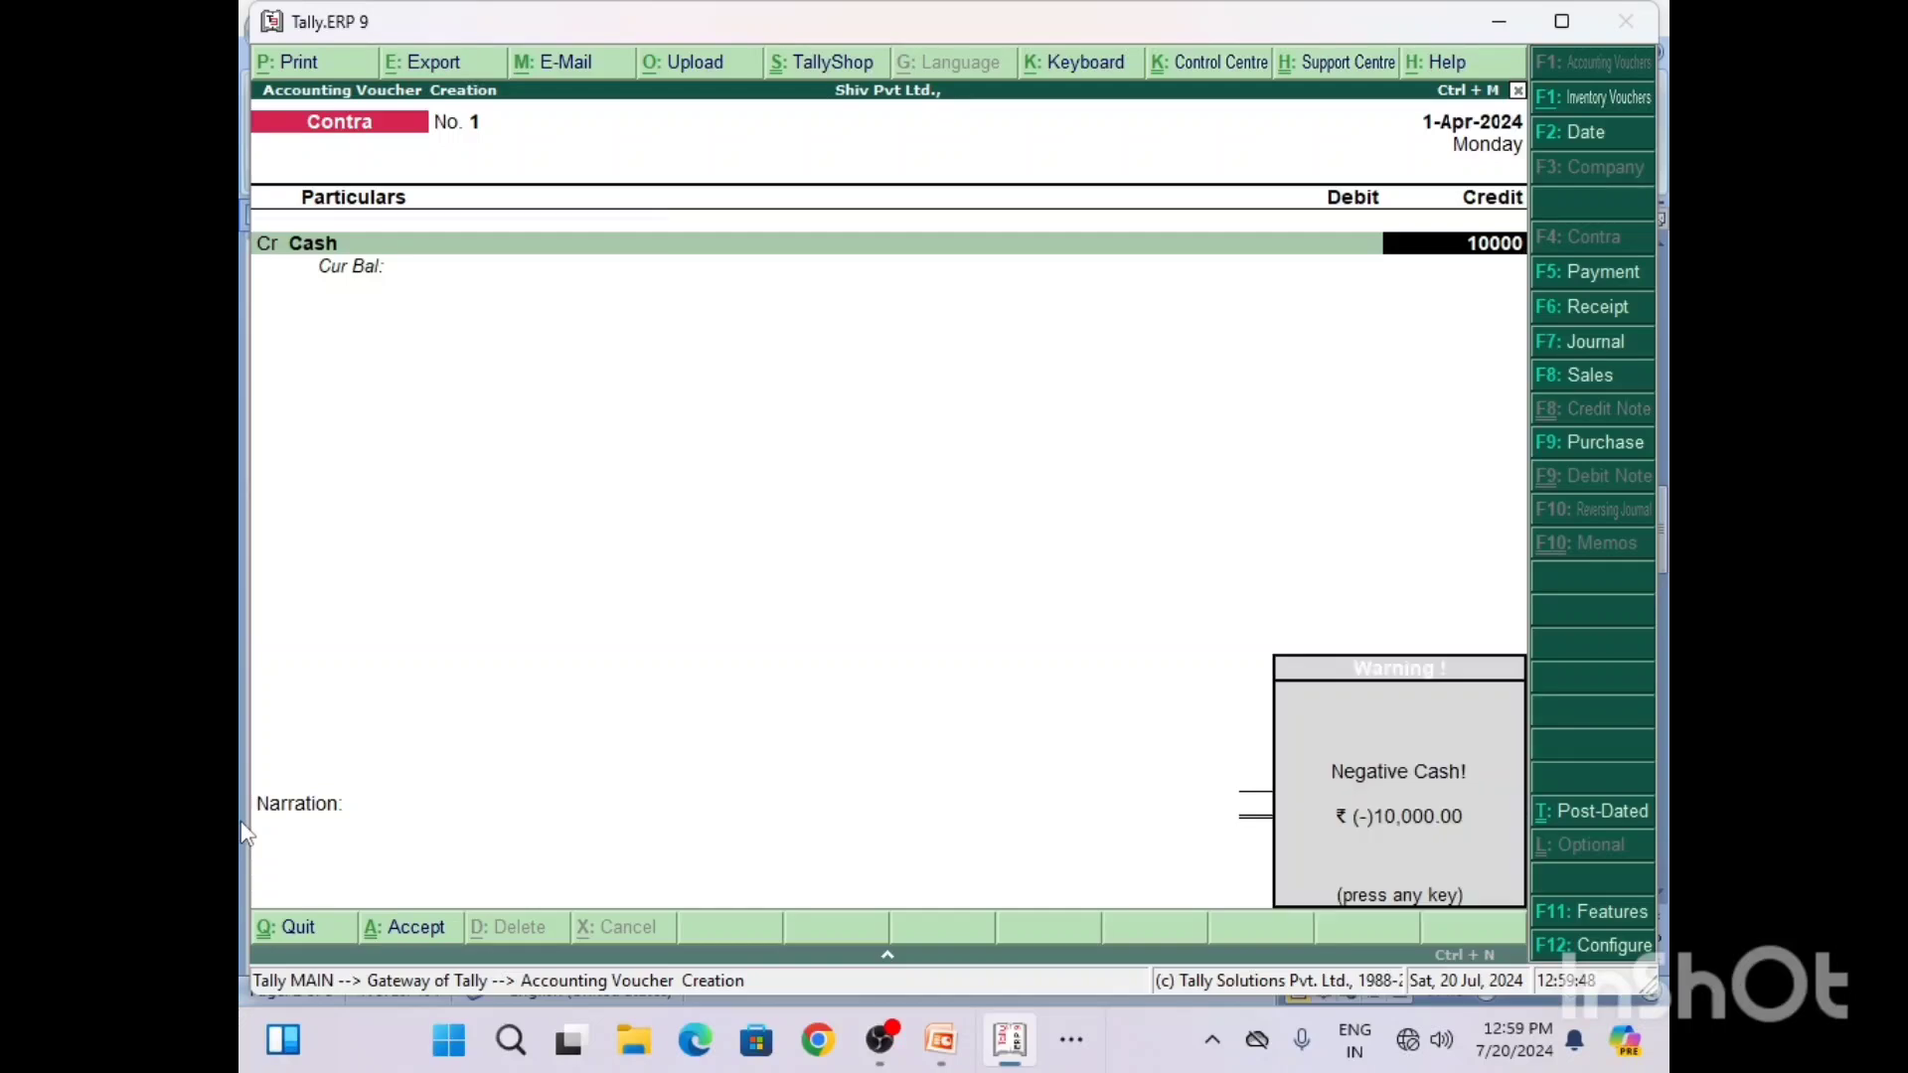
{"action": "key", "text": "Return"}
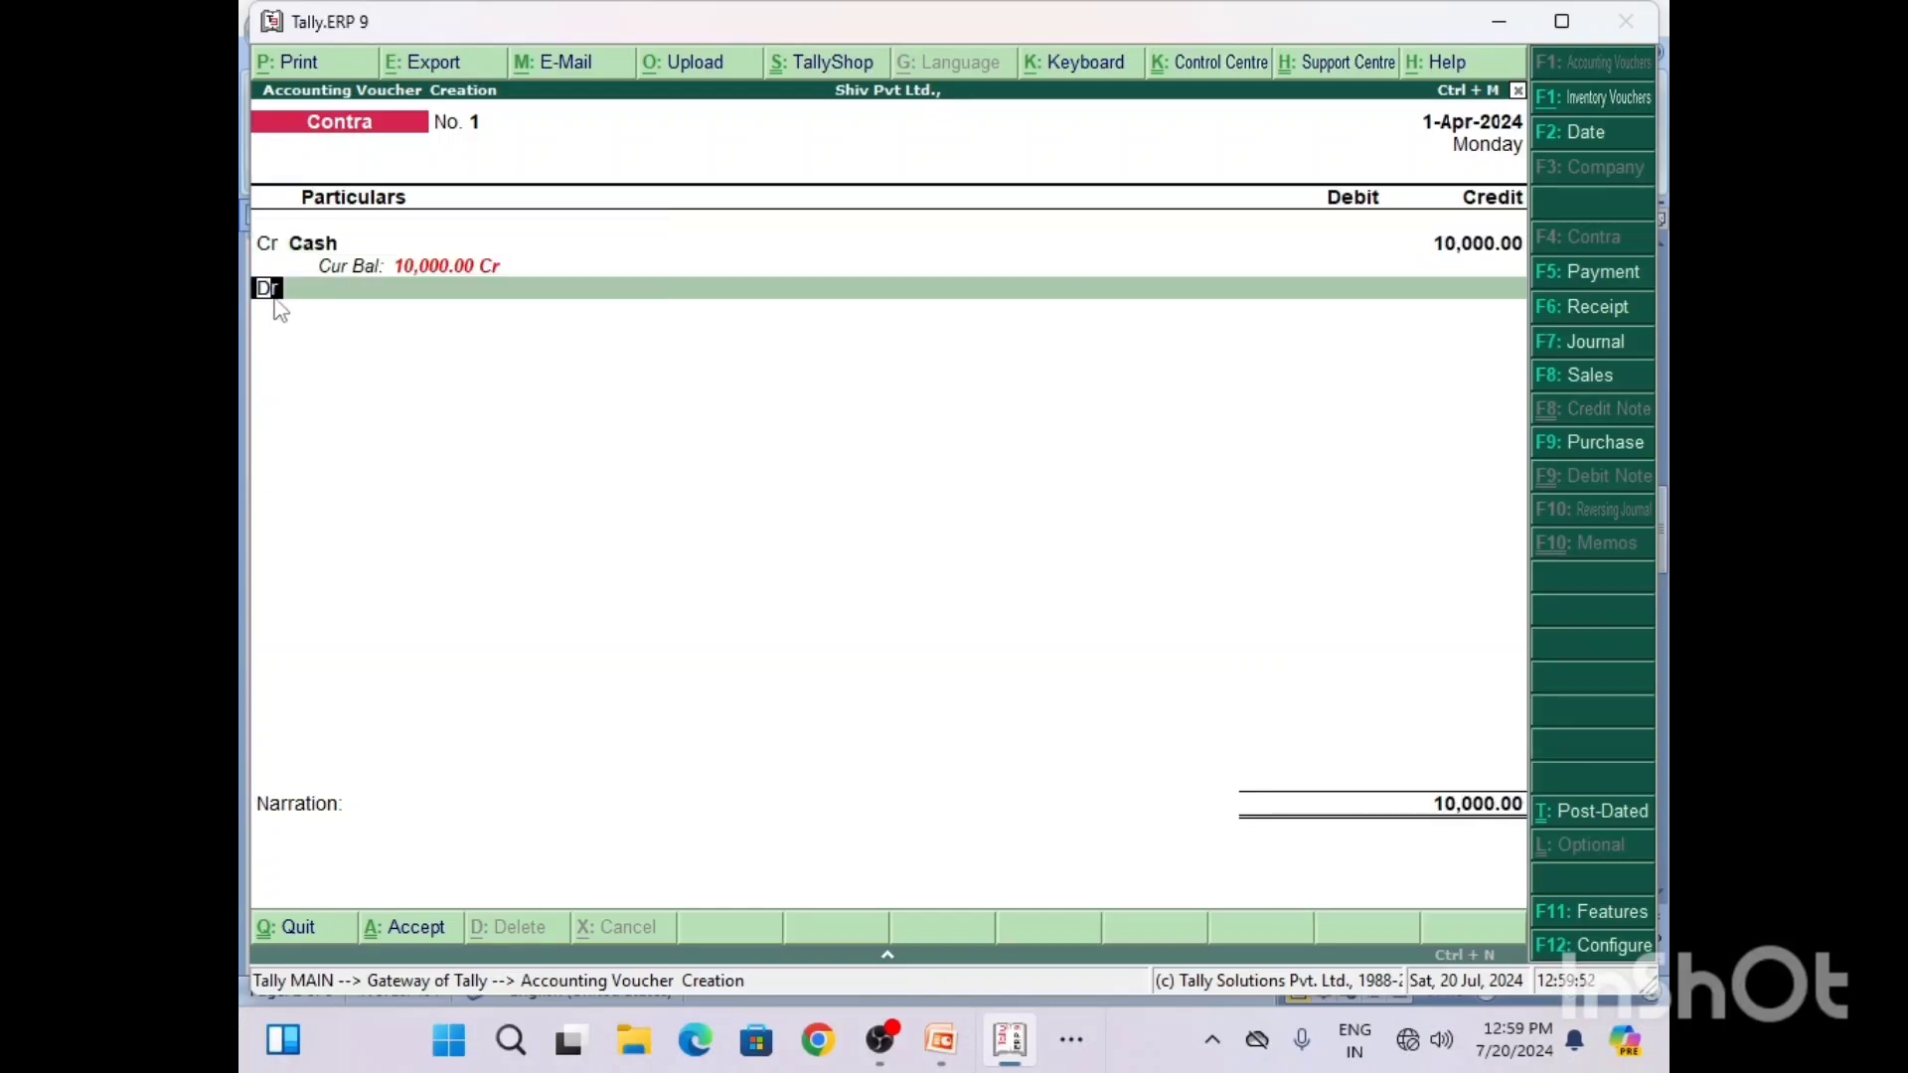
Step: Confirm the 10000 credit to Cash and begin the debit line with "S", consulting the Q1 entry in the Word document Voucher
{"action": "key", "text": "Return"}
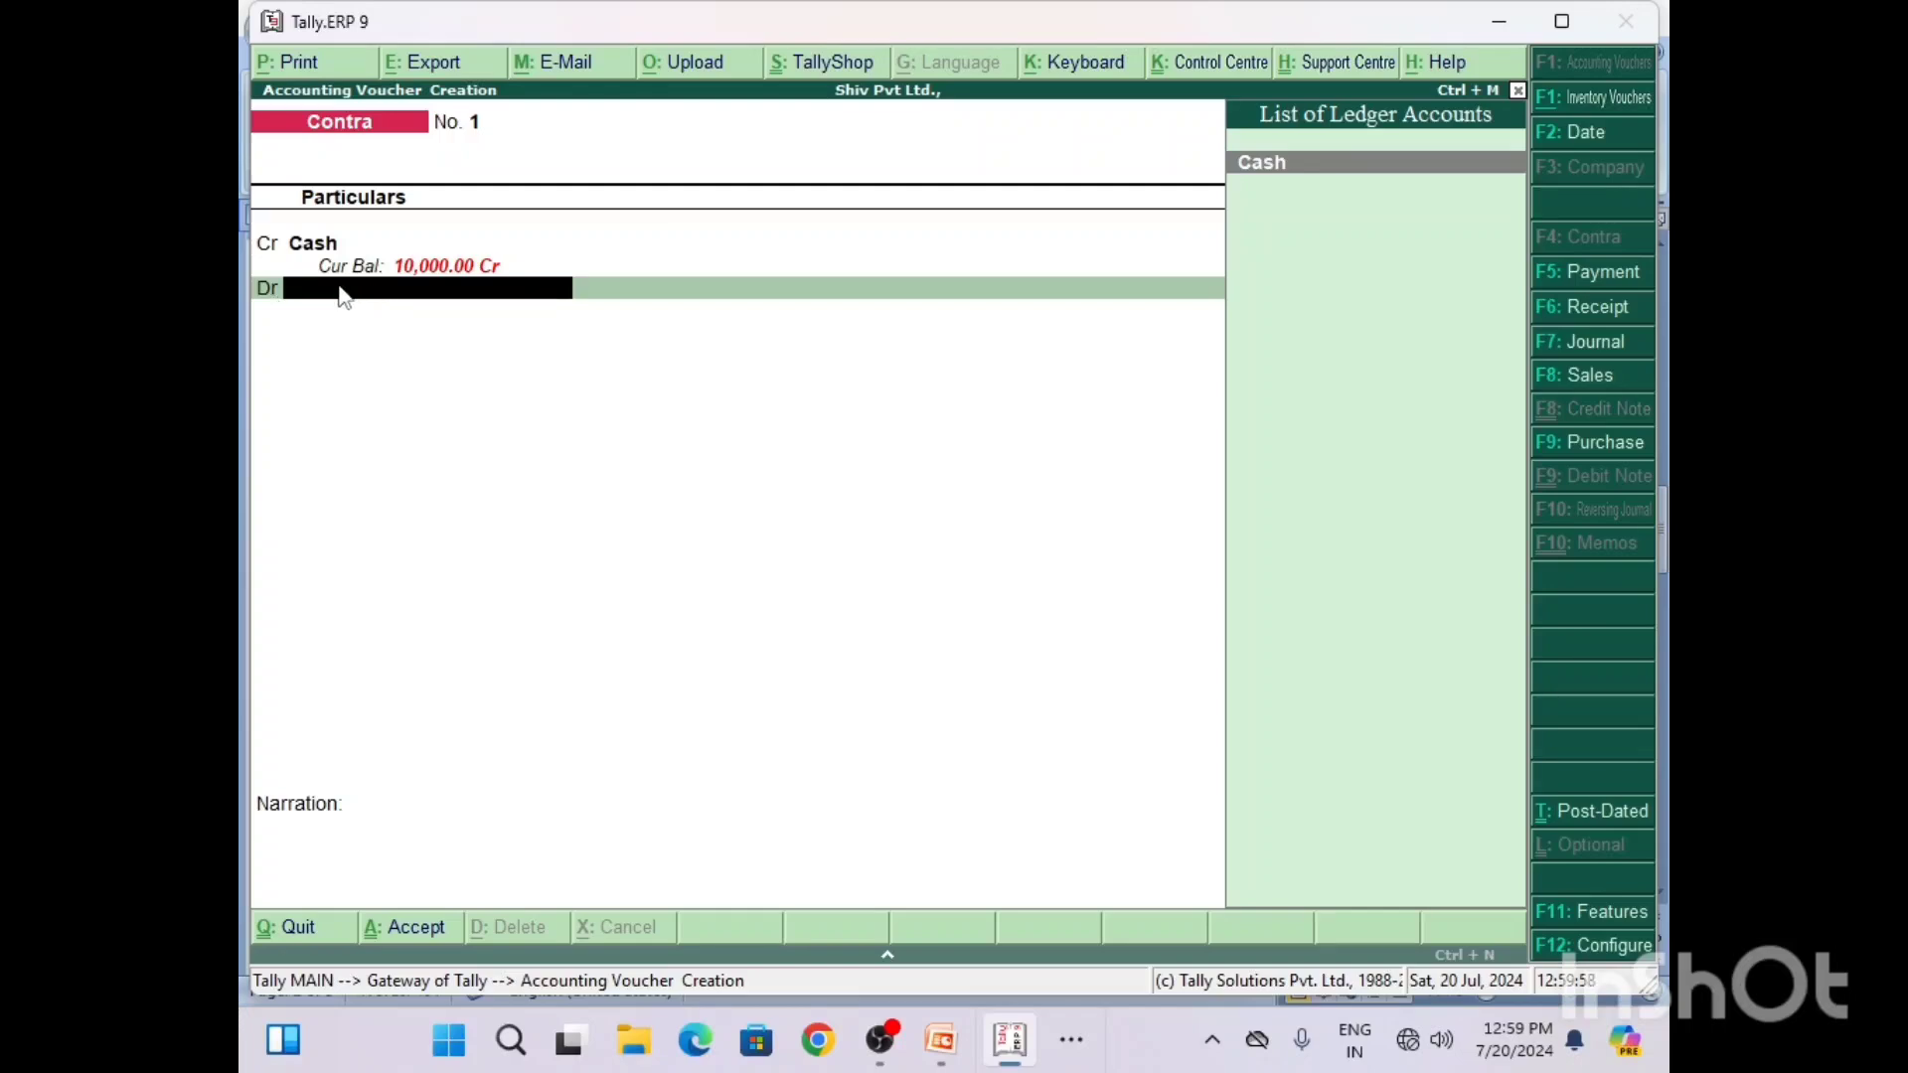
{"action": "left_click", "coordinate": [1080, 1063]}
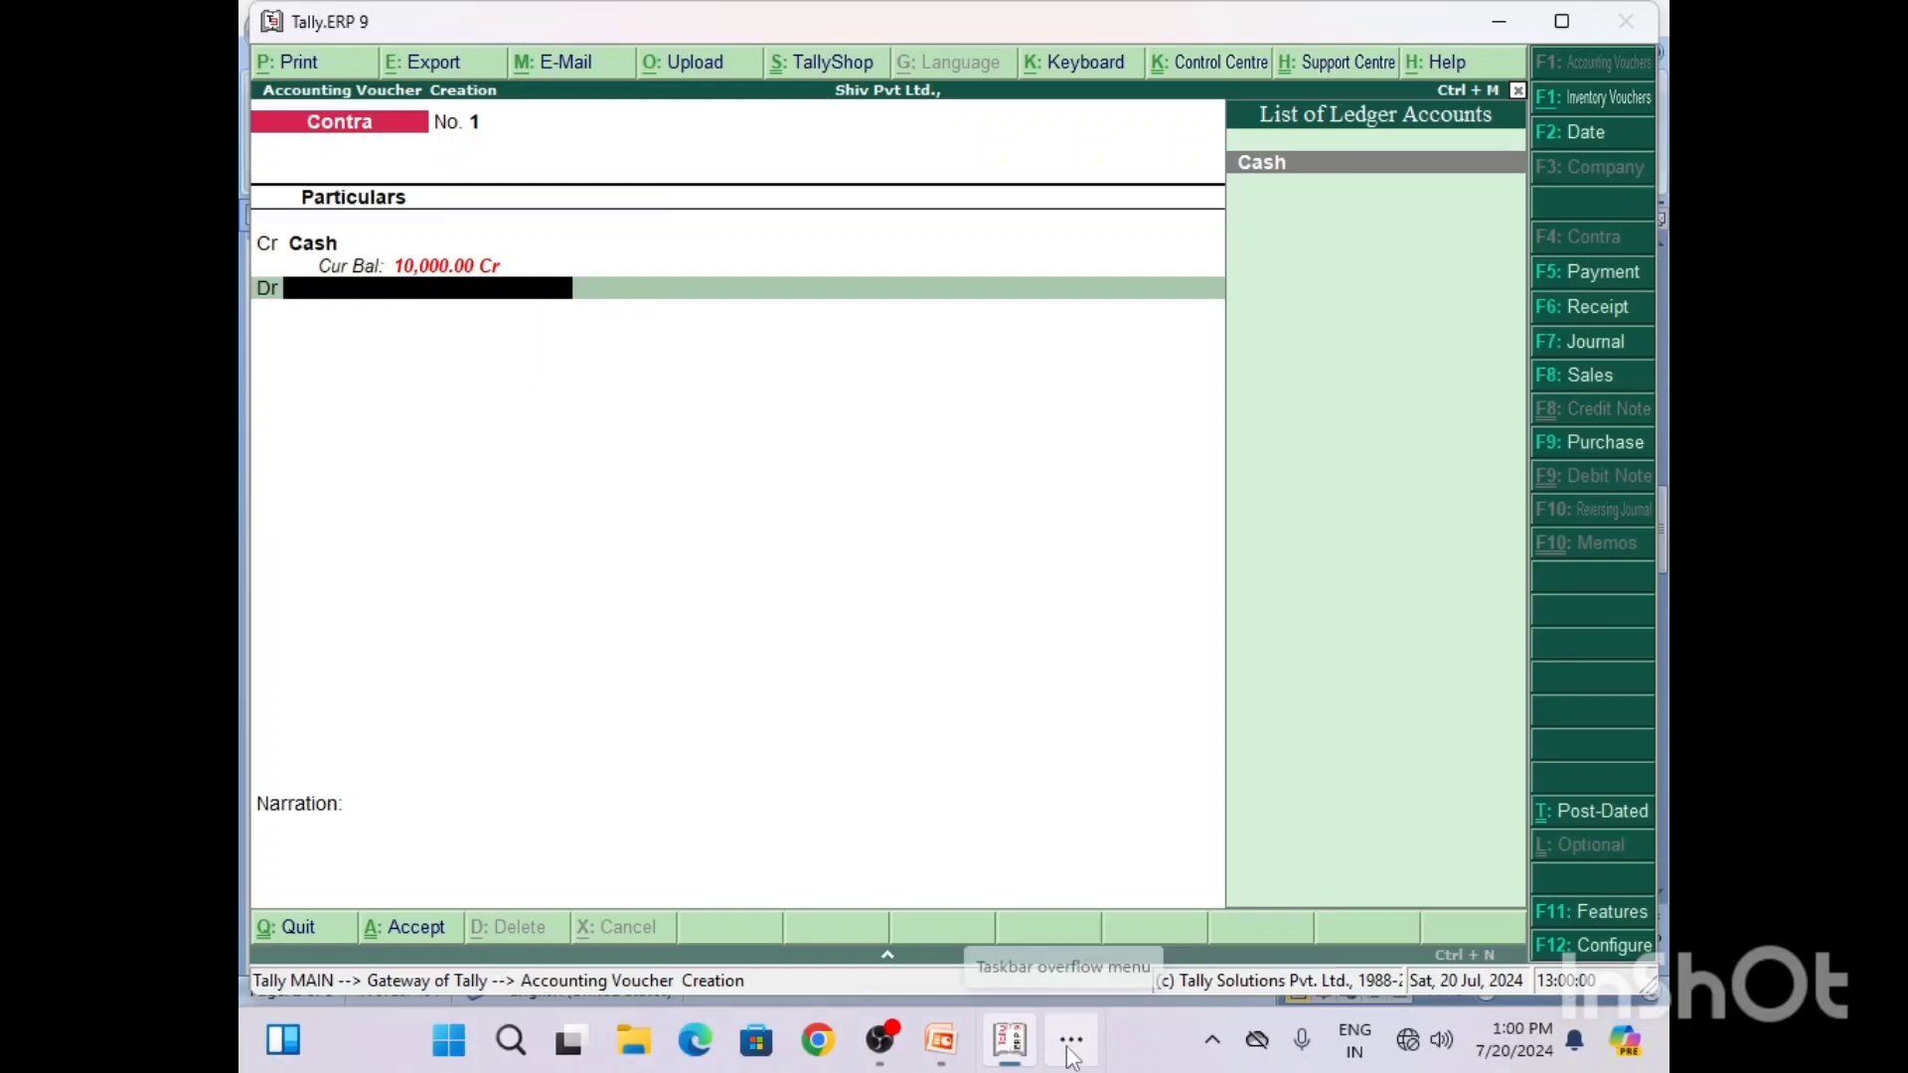
{"action": "left_click", "coordinate": [1043, 957]}
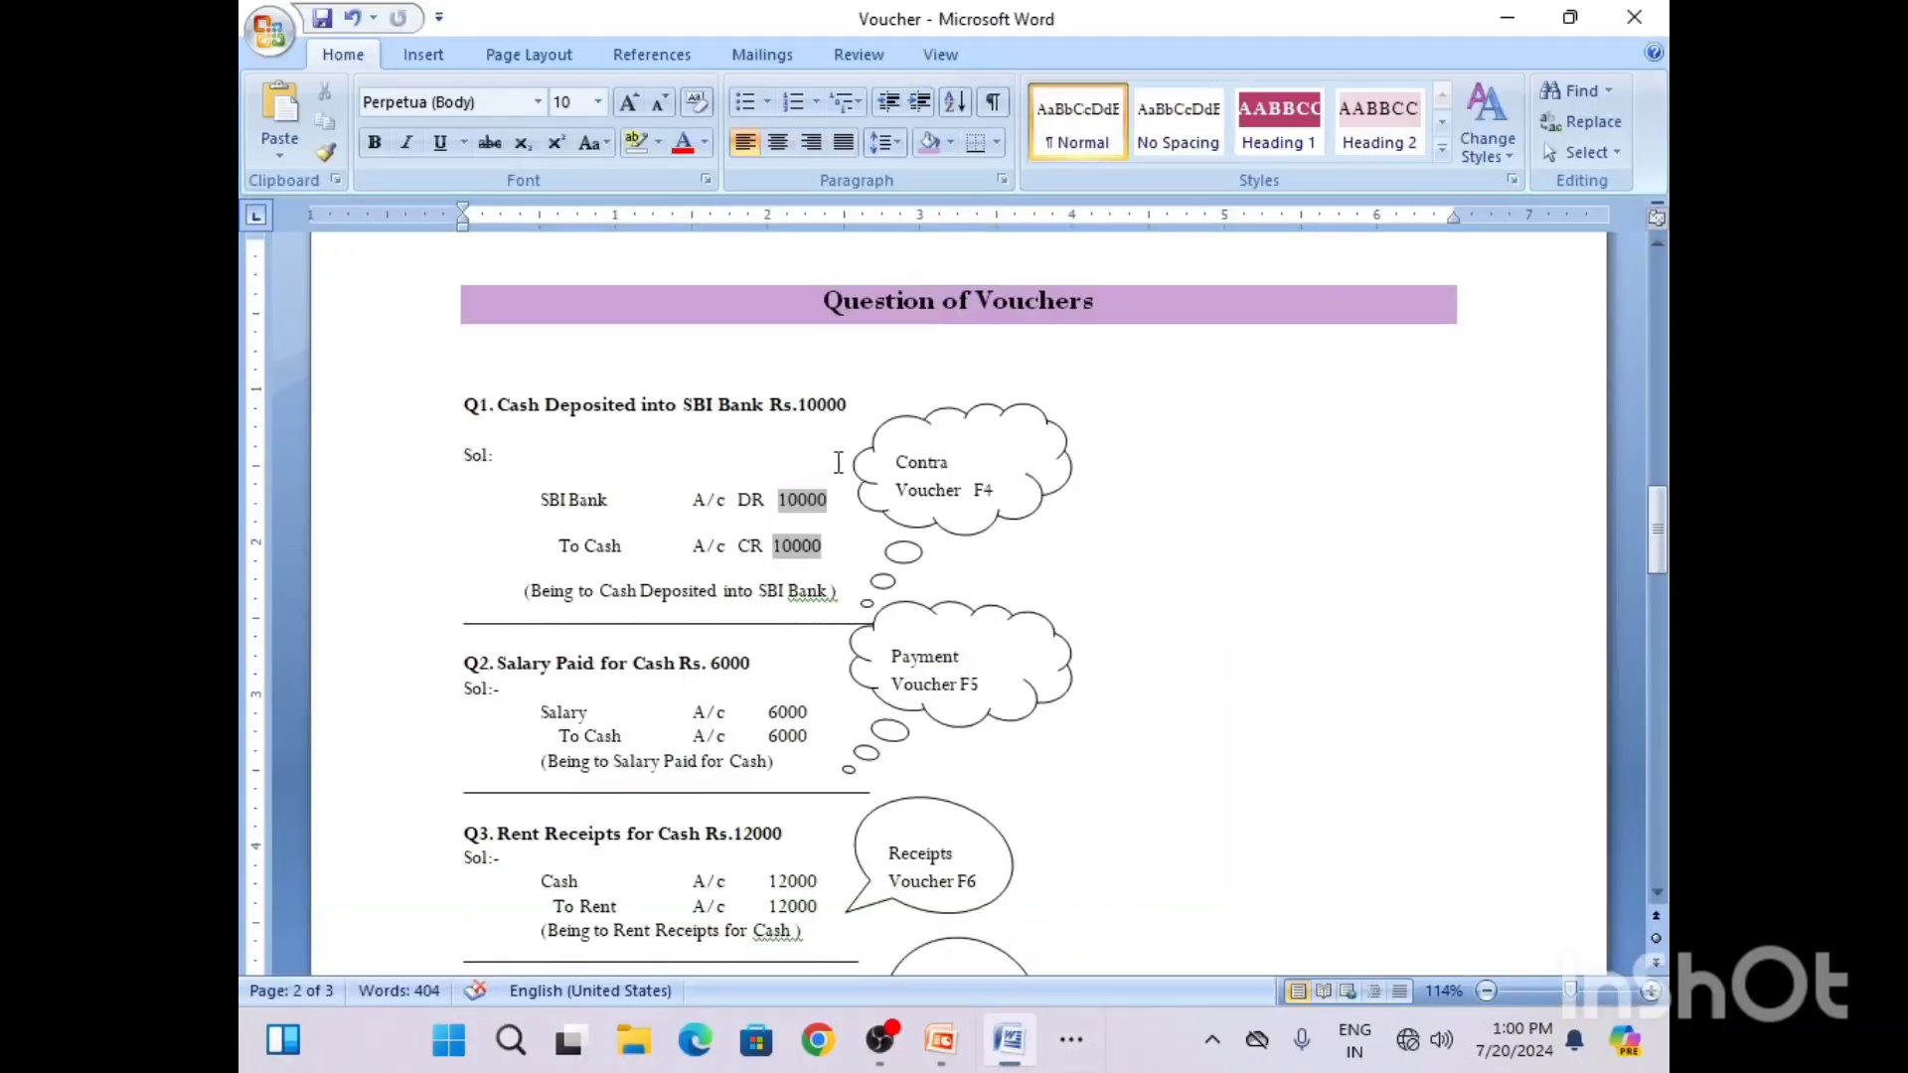
{"action": "left_click", "coordinate": [1509, 20]}
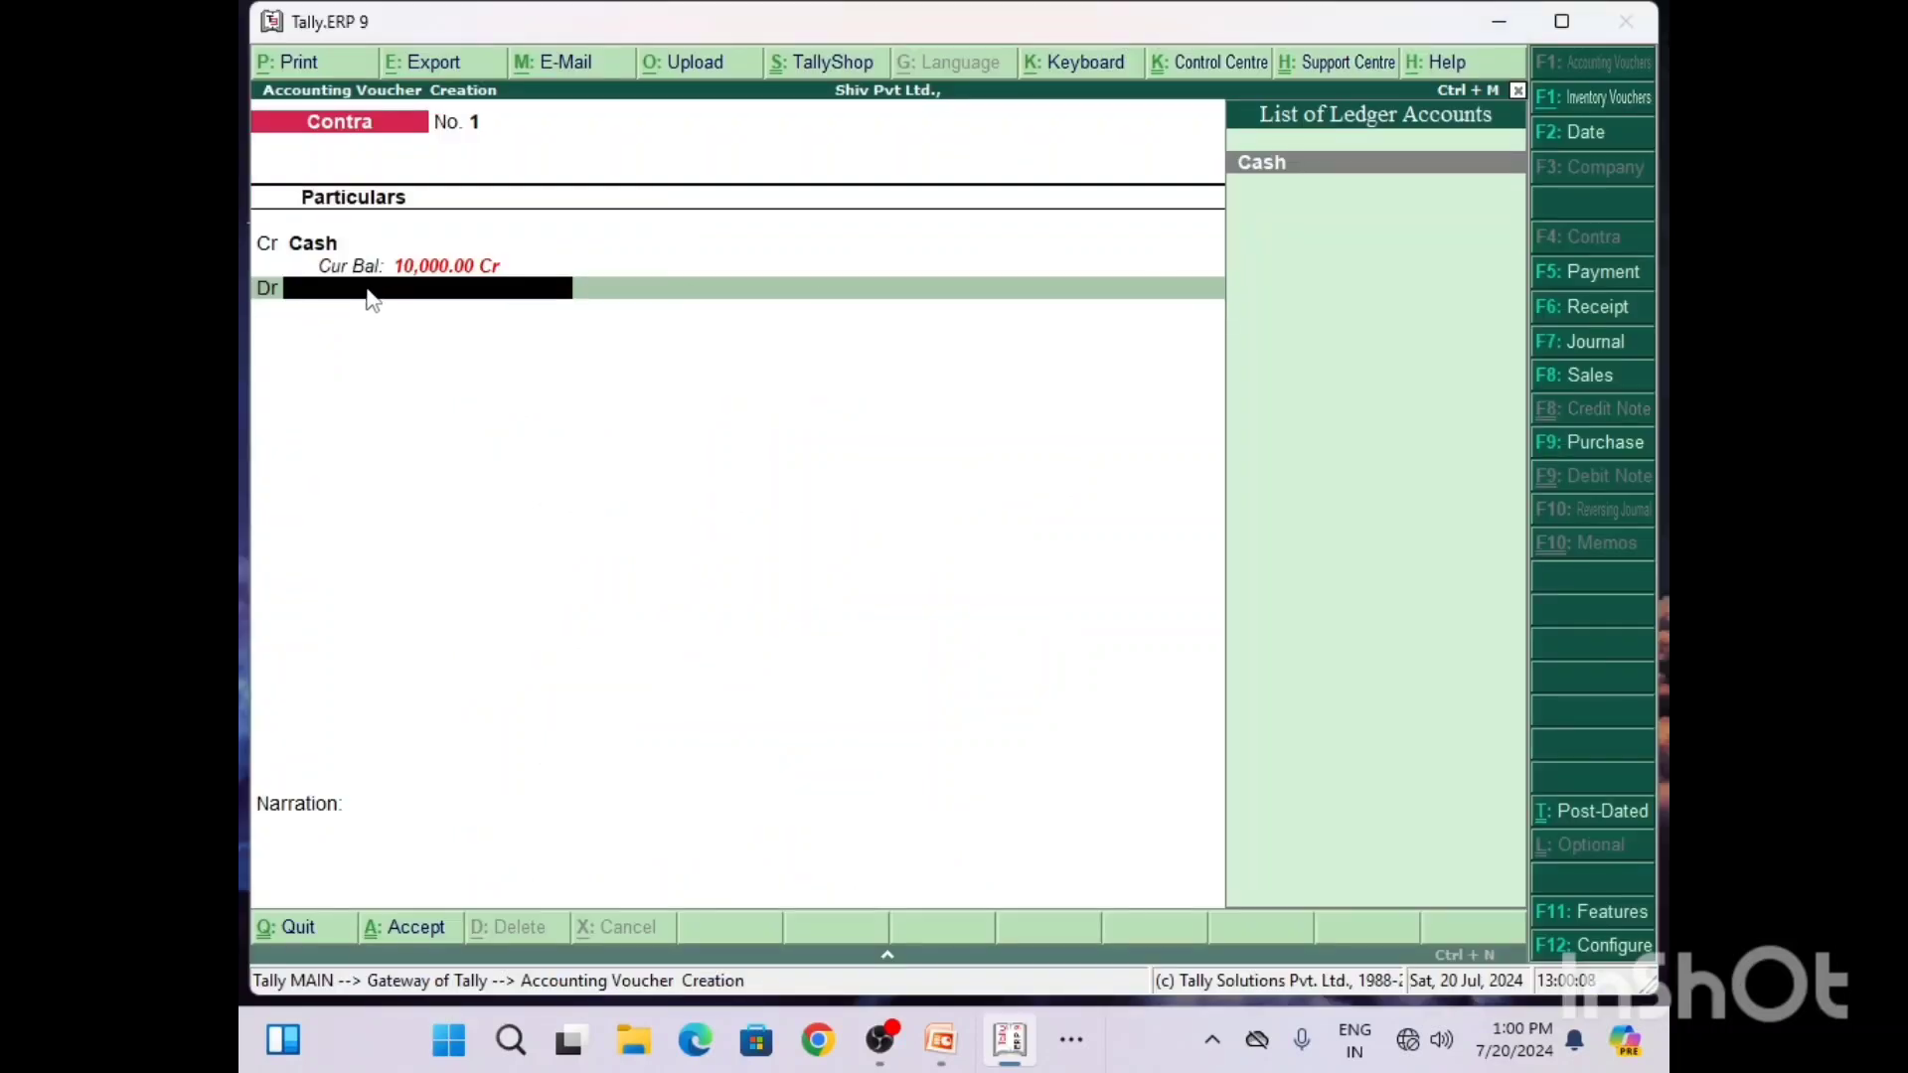
{"action": "type", "text": "S"}
Step: Switch to the Word document Voucher and add the line "Shortcut Key to Create Ledger Alt + C" above the Question of Vouchers heading
{"action": "left_click", "coordinate": [1083, 1044]}
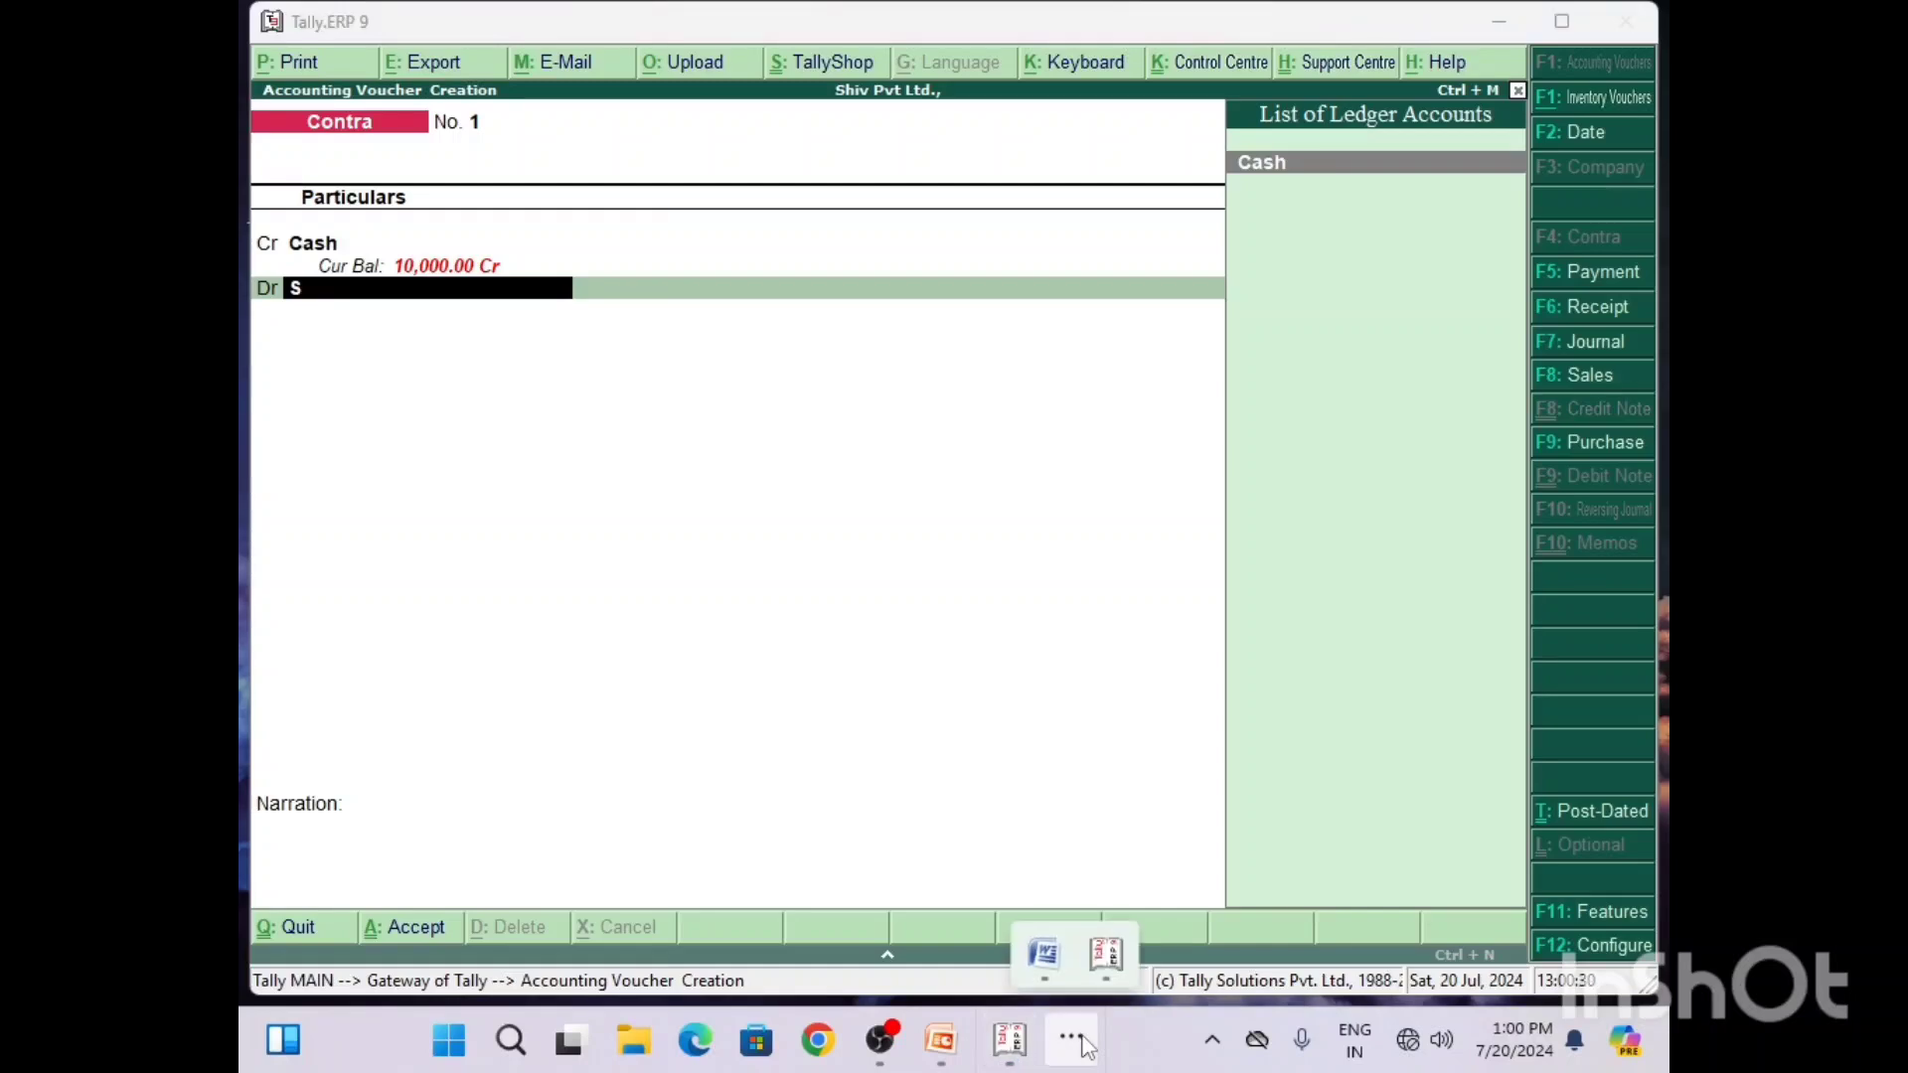
{"action": "left_click", "coordinate": [1045, 954]}
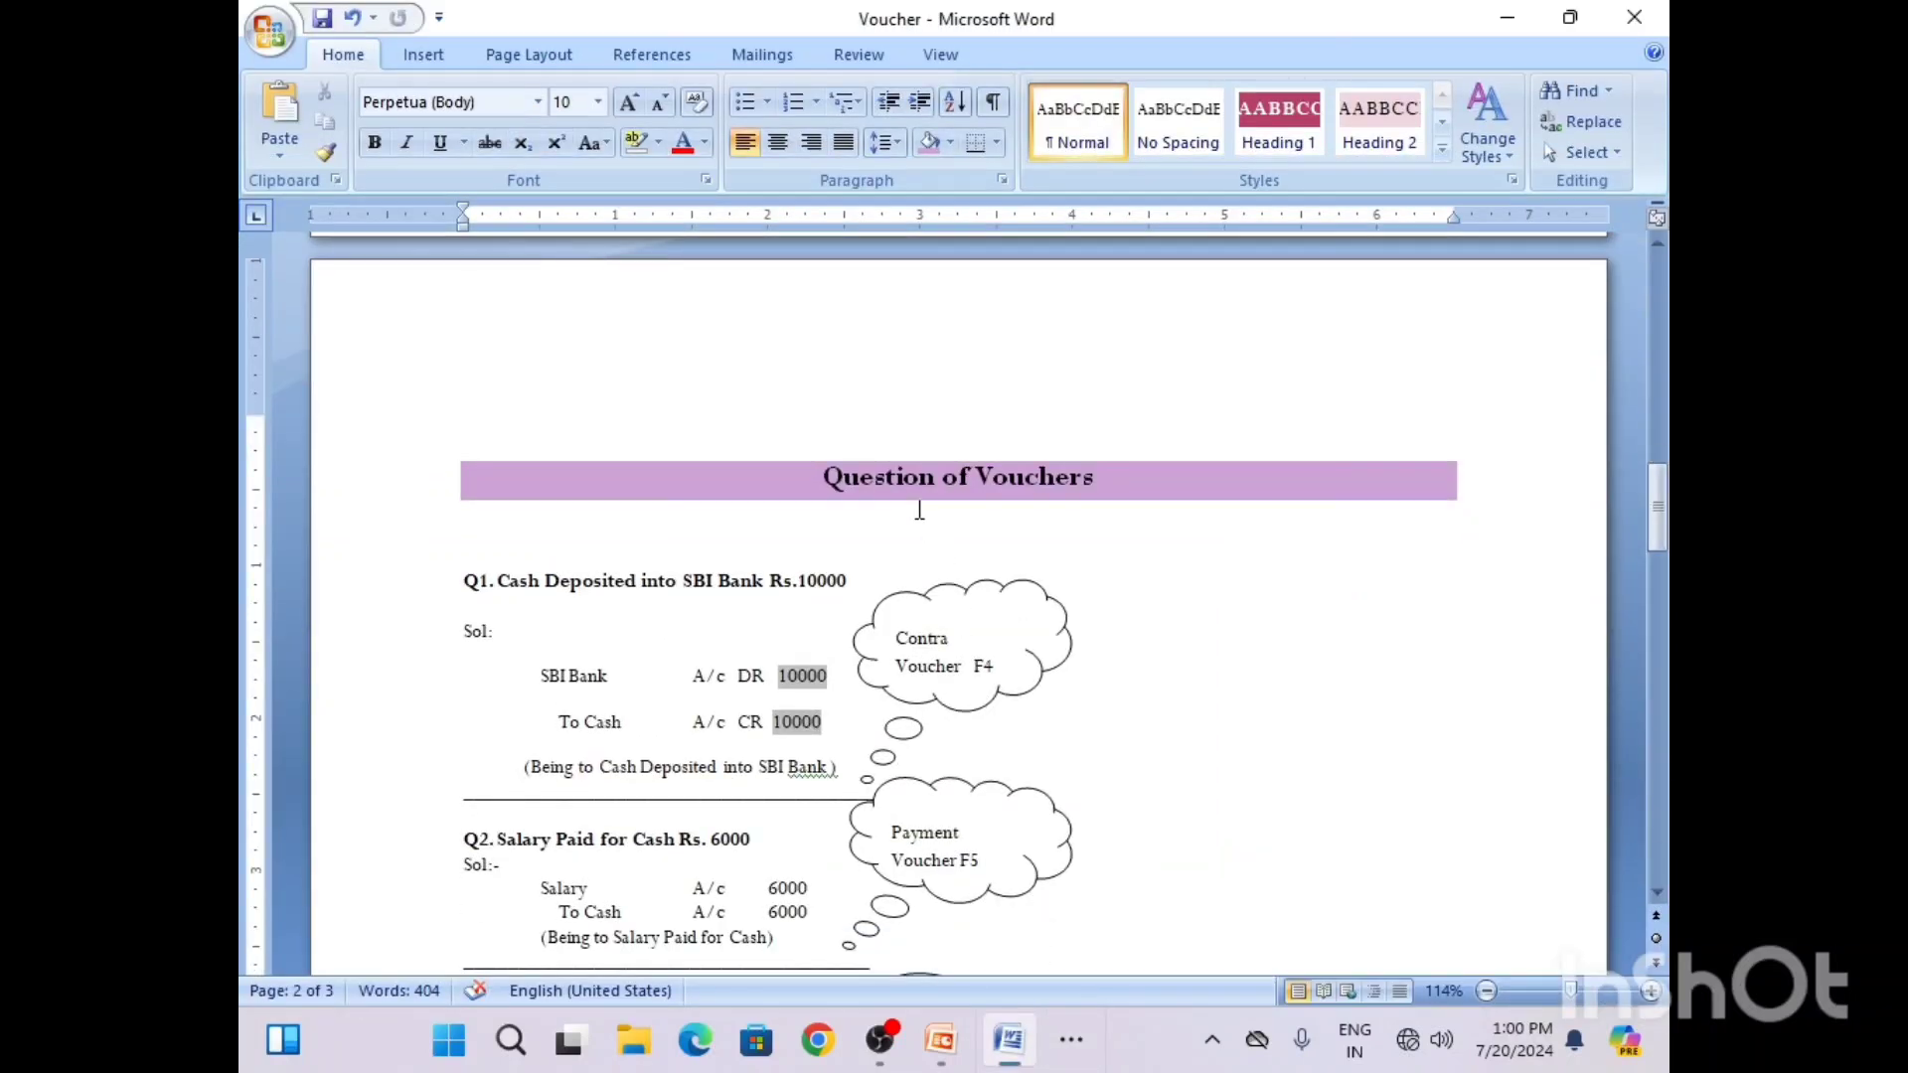
{"action": "left_click", "coordinate": [865, 419]}
{"action": "type", "text": "Shortcut Ke"}
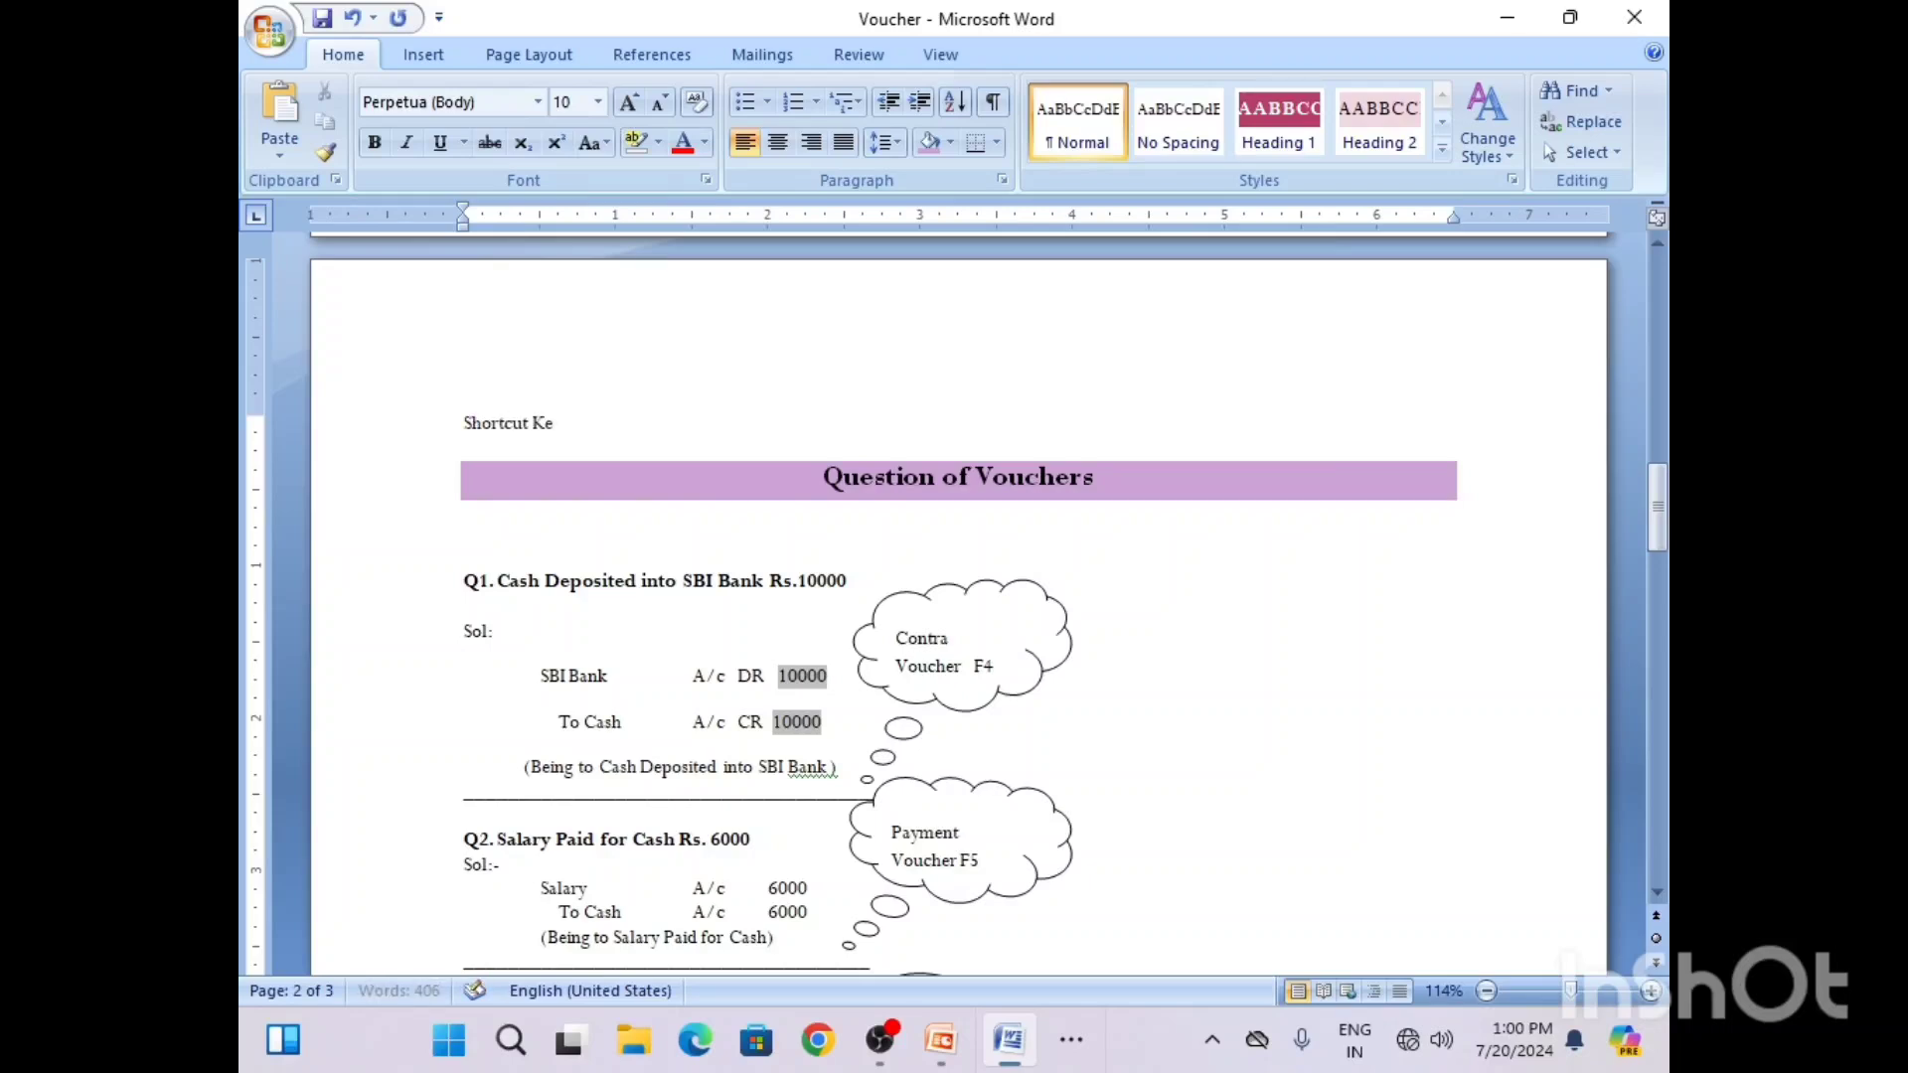
{"action": "type", "text": "y to Create Ledger ="}
{"action": "key", "text": "BackSpace"}
{"action": "type", "text": "Alt"}
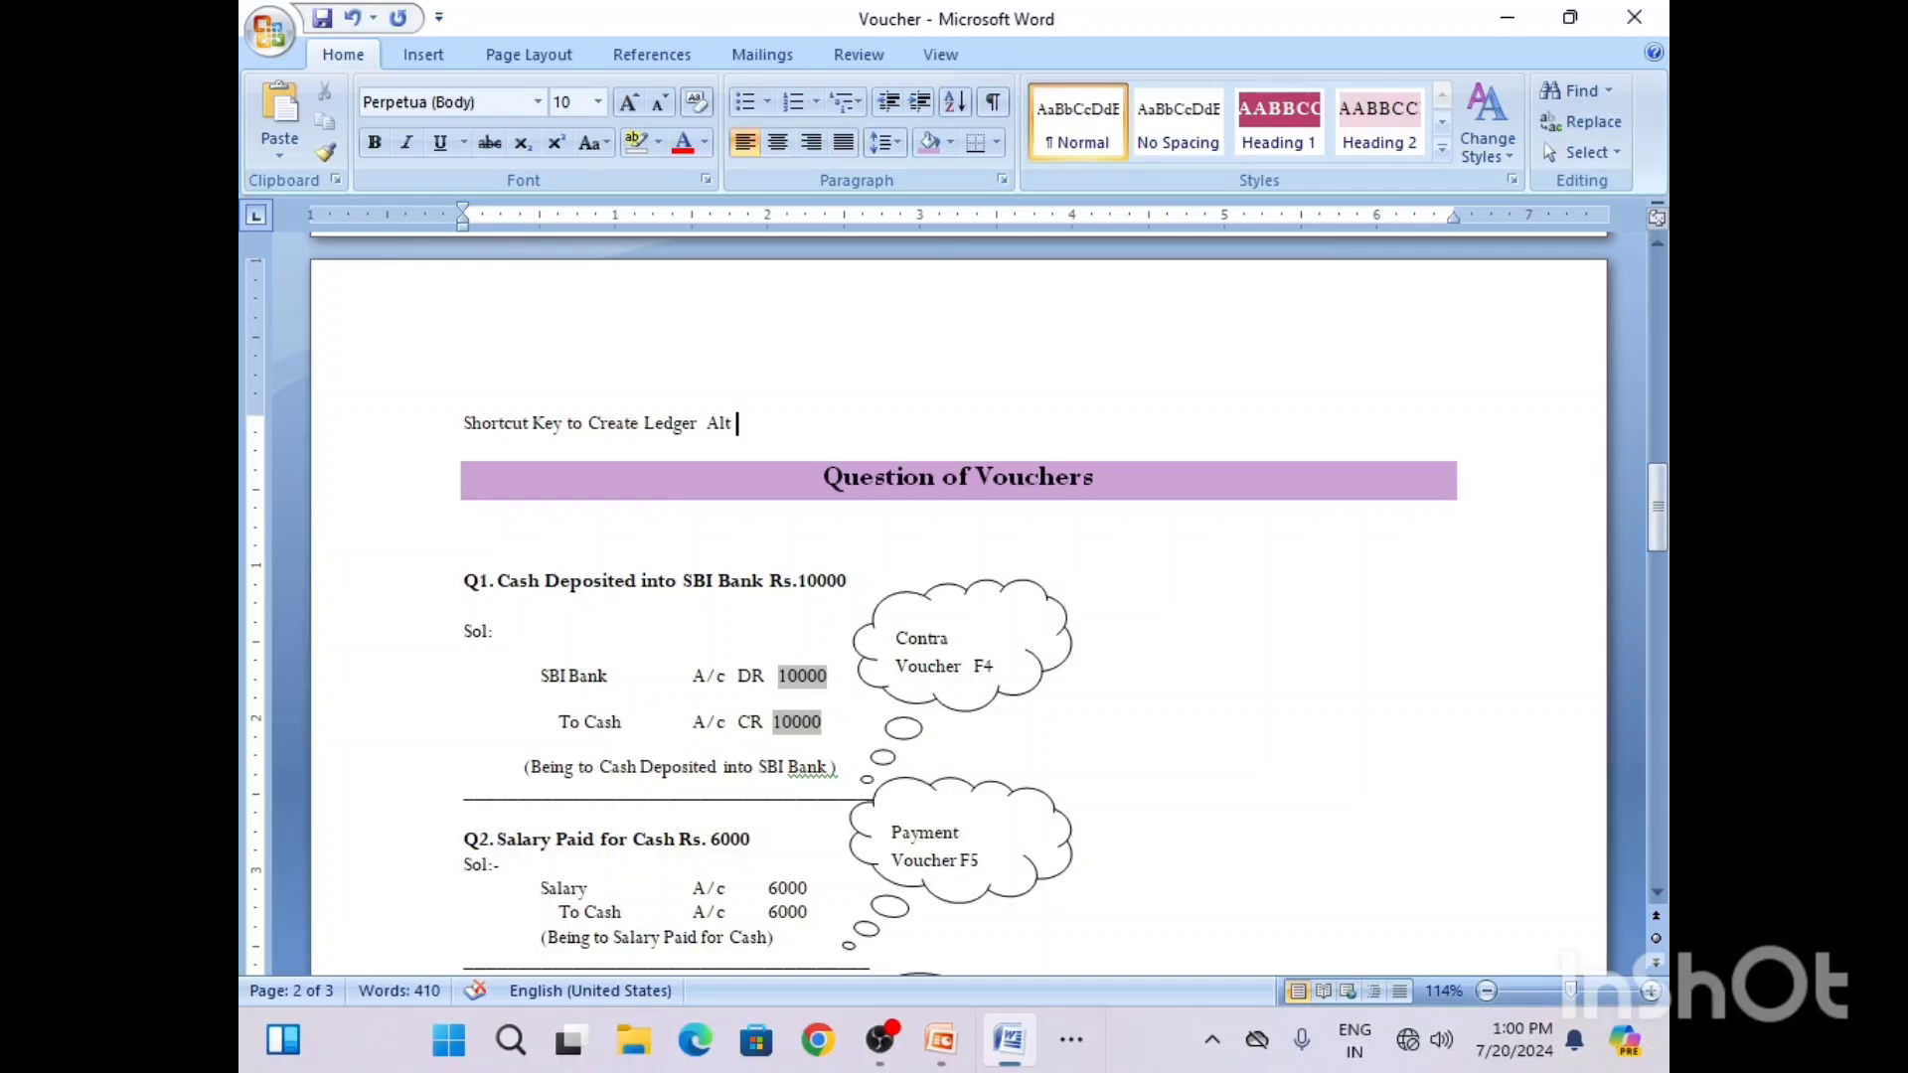
{"action": "type", "text": " + C"}
Step: Switch back to Tally and, from the contra voucher's debit line, start a new ledger named "SBI A/c" under the Bank Accounts group
{"action": "left_click", "coordinate": [1509, 22]}
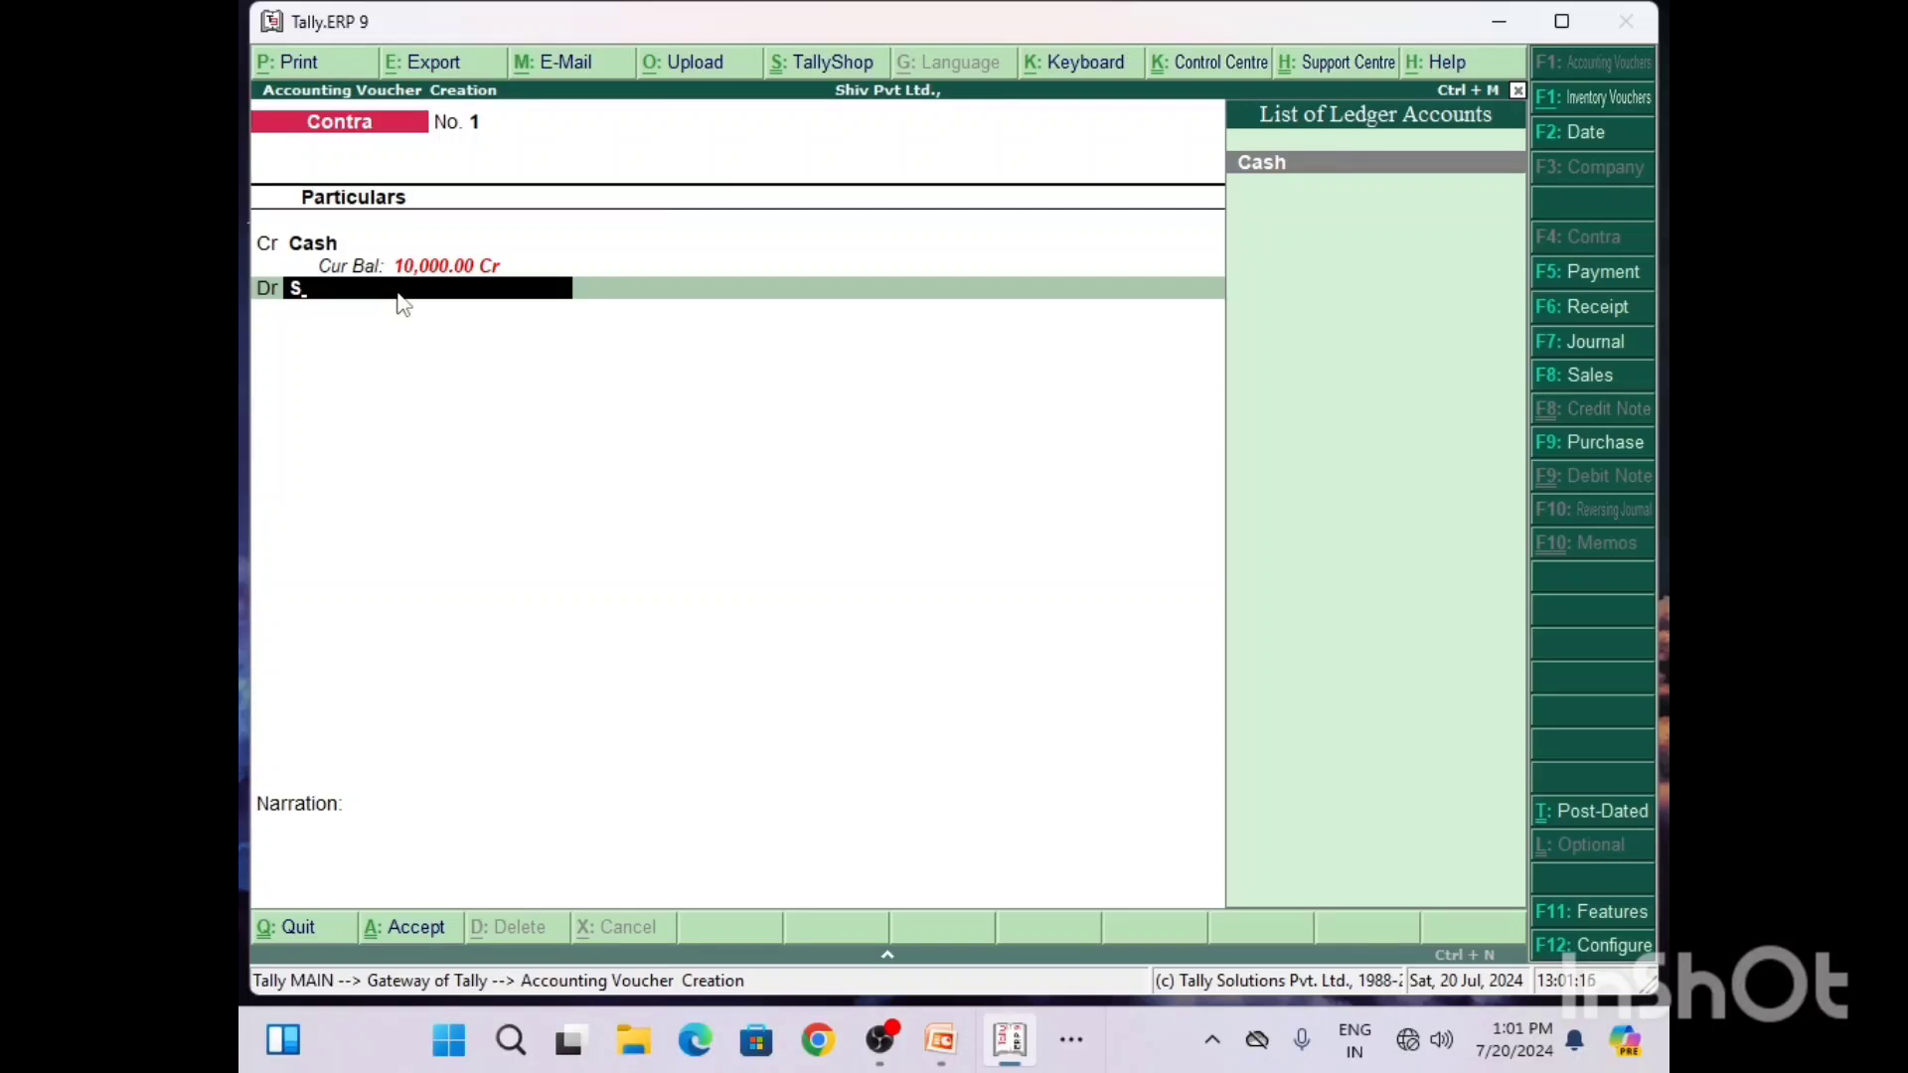
{"action": "key", "text": "alt+c"}
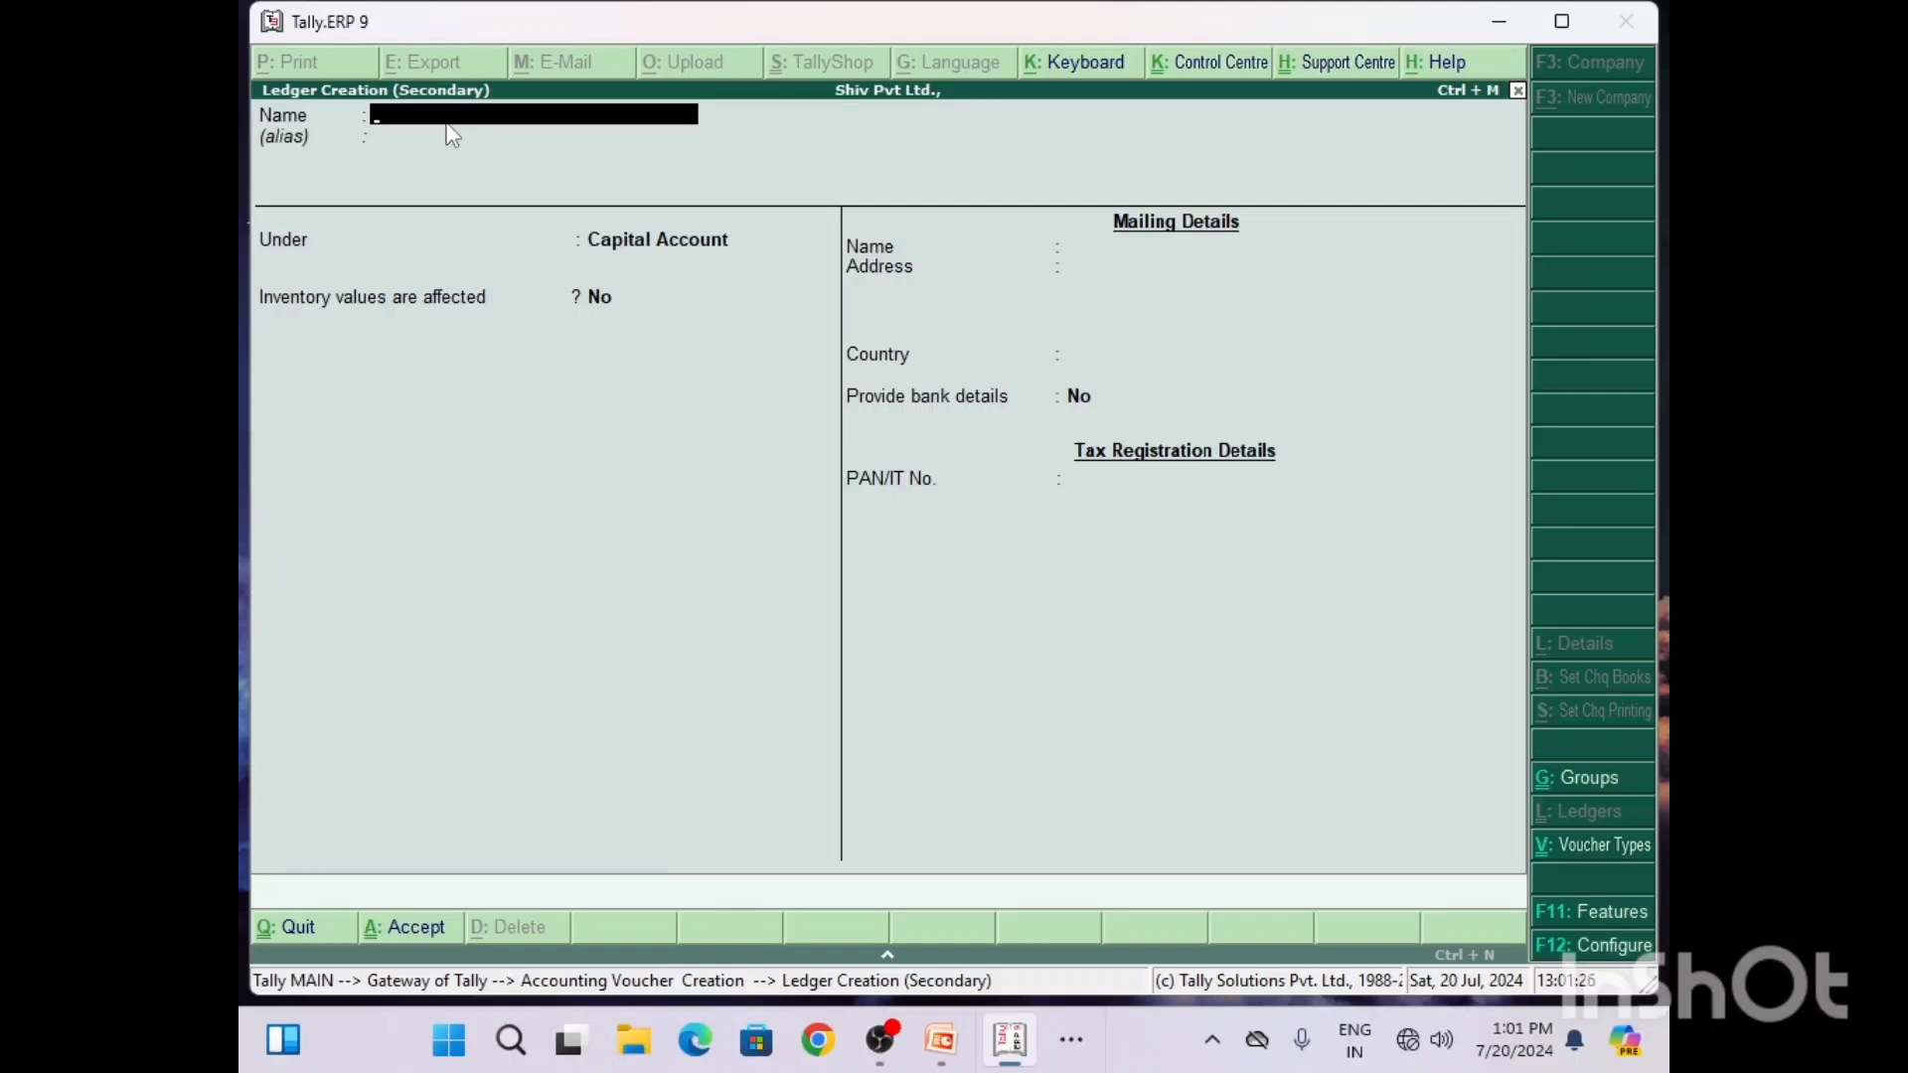
{"action": "type", "text": "SBI A/c"}
{"action": "key", "text": "Return"}
{"action": "key", "text": "Return"}
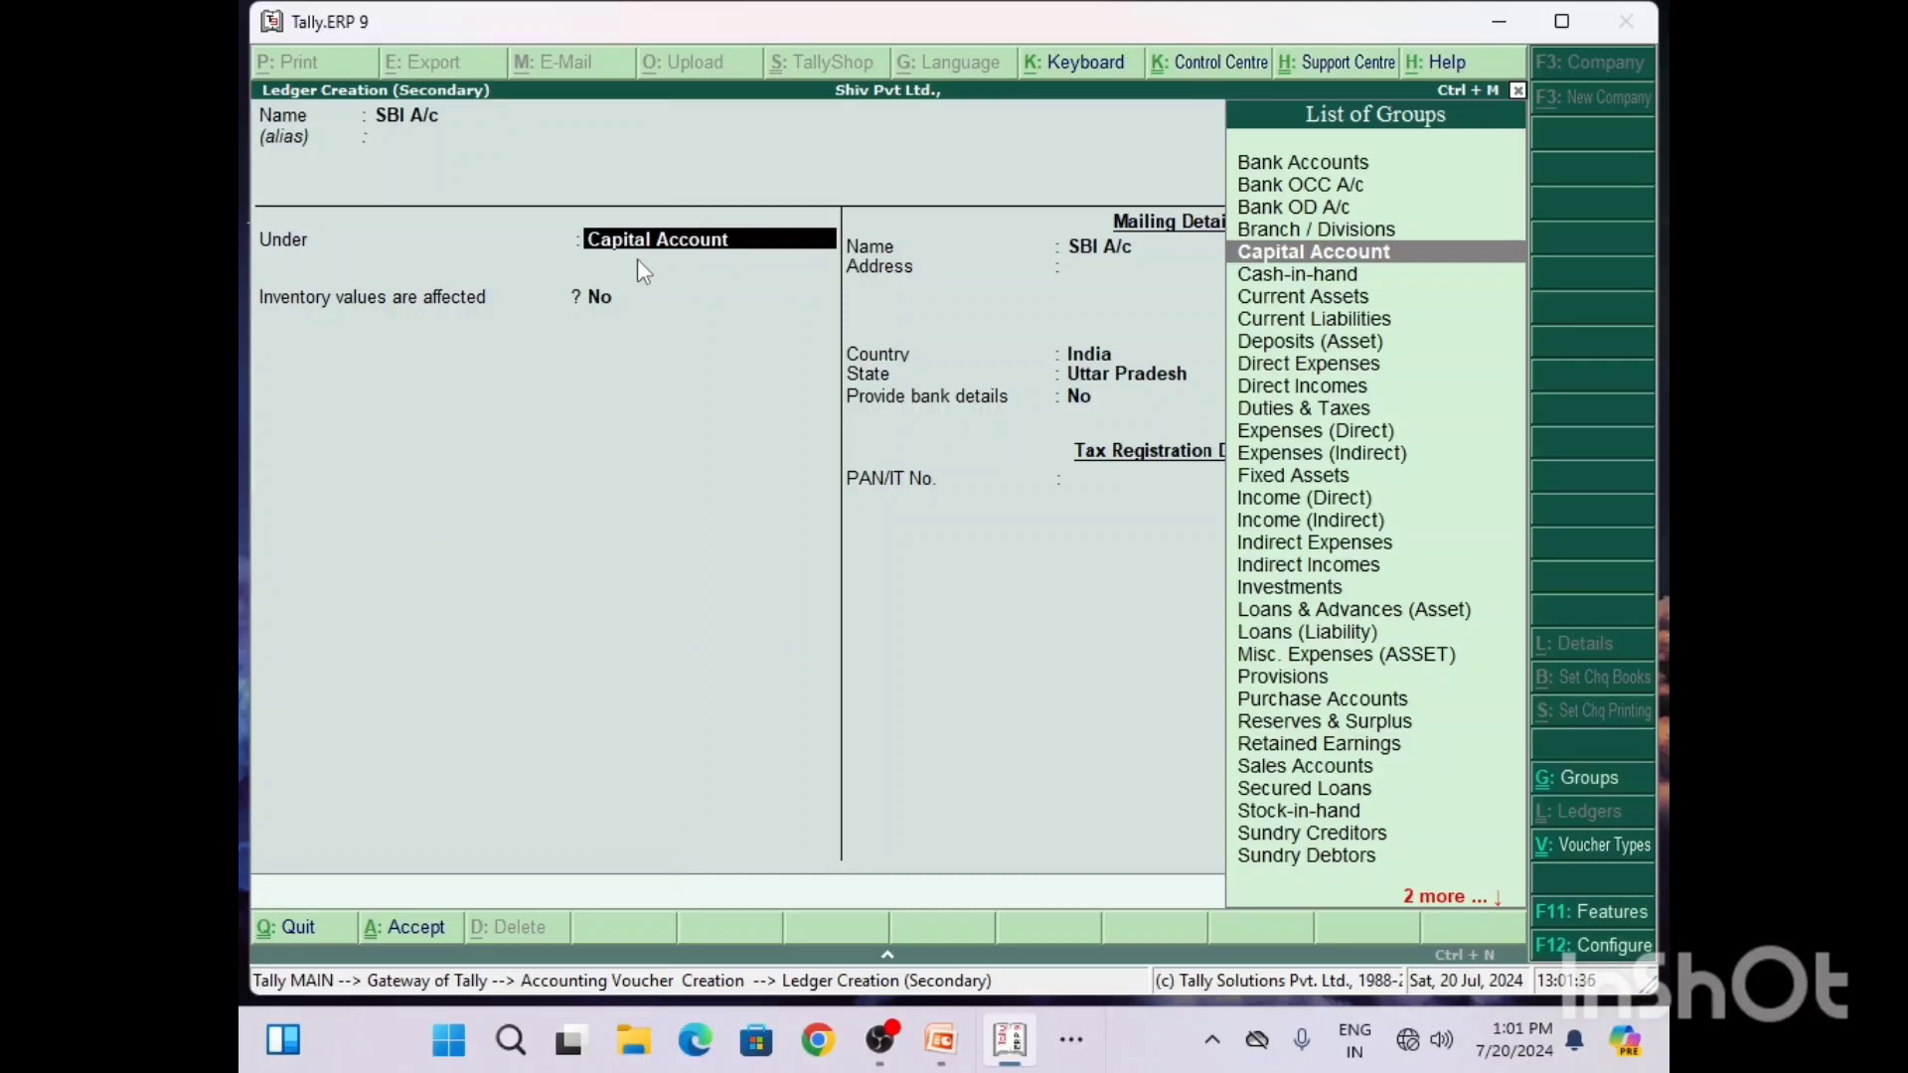
{"action": "type", "text": "B"}
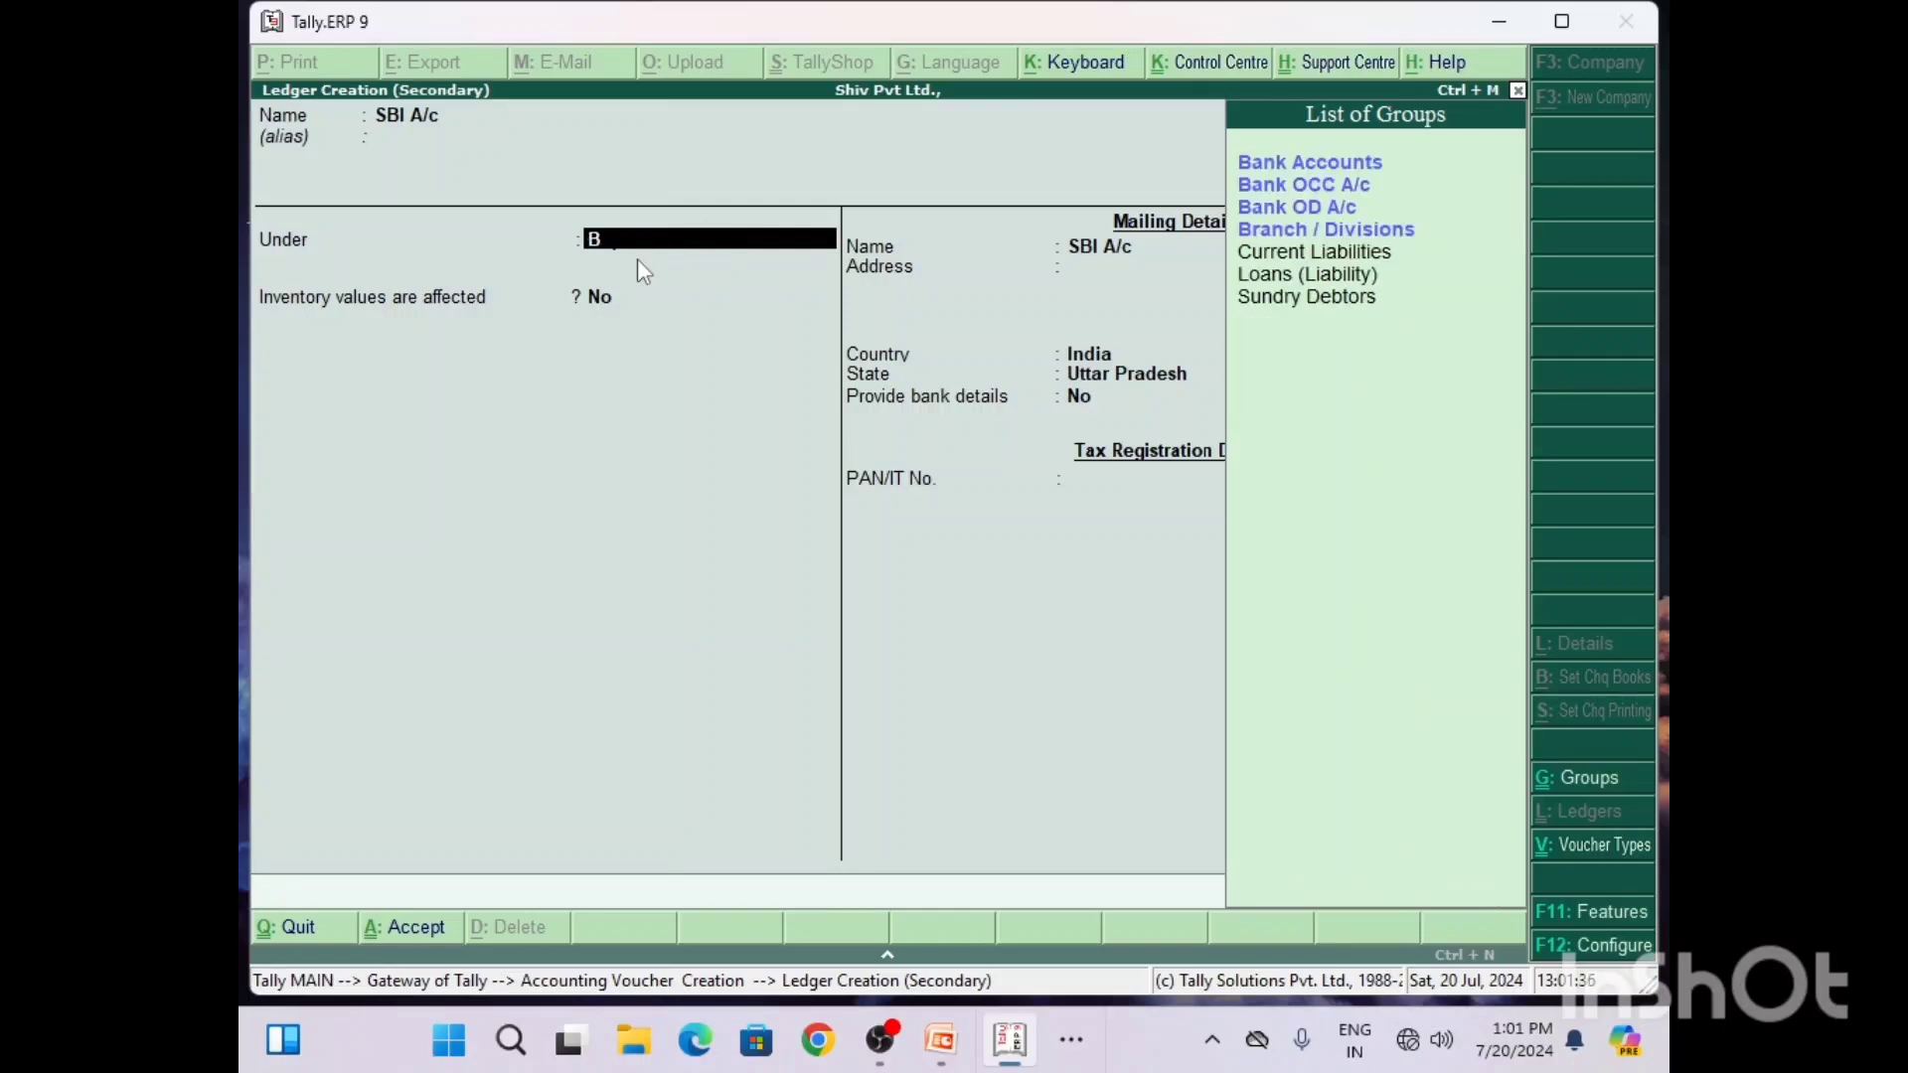
{"action": "left_click", "coordinate": [1233, 165]}
{"action": "left_click", "coordinate": [1233, 165]}
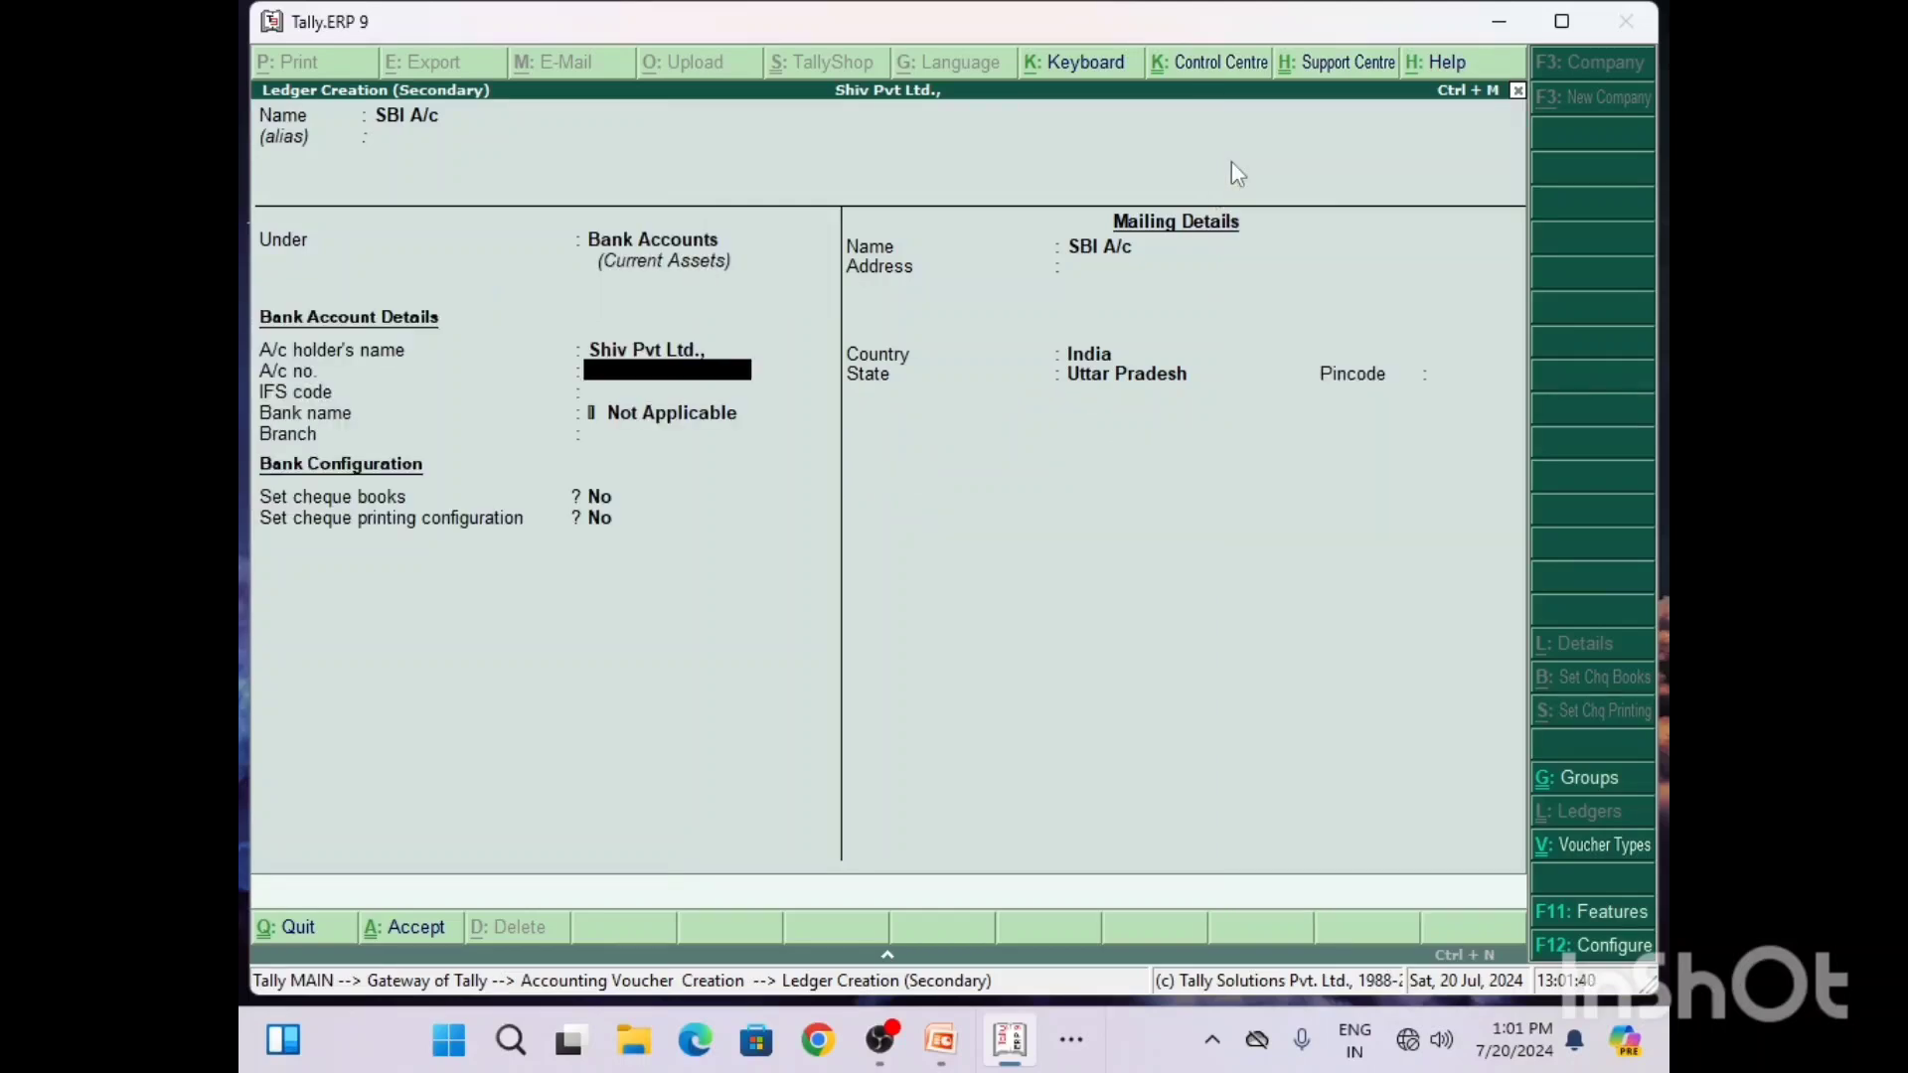
Step: Keep the default bank details and cheque configuration for the SBI A/c ledger and save it
{"action": "key", "text": "Return"}
{"action": "key", "text": "Return"}
{"action": "key", "text": "Return"}
{"action": "key", "text": "Return"}
{"action": "key", "text": "Return"}
{"action": "key", "text": "Return"}
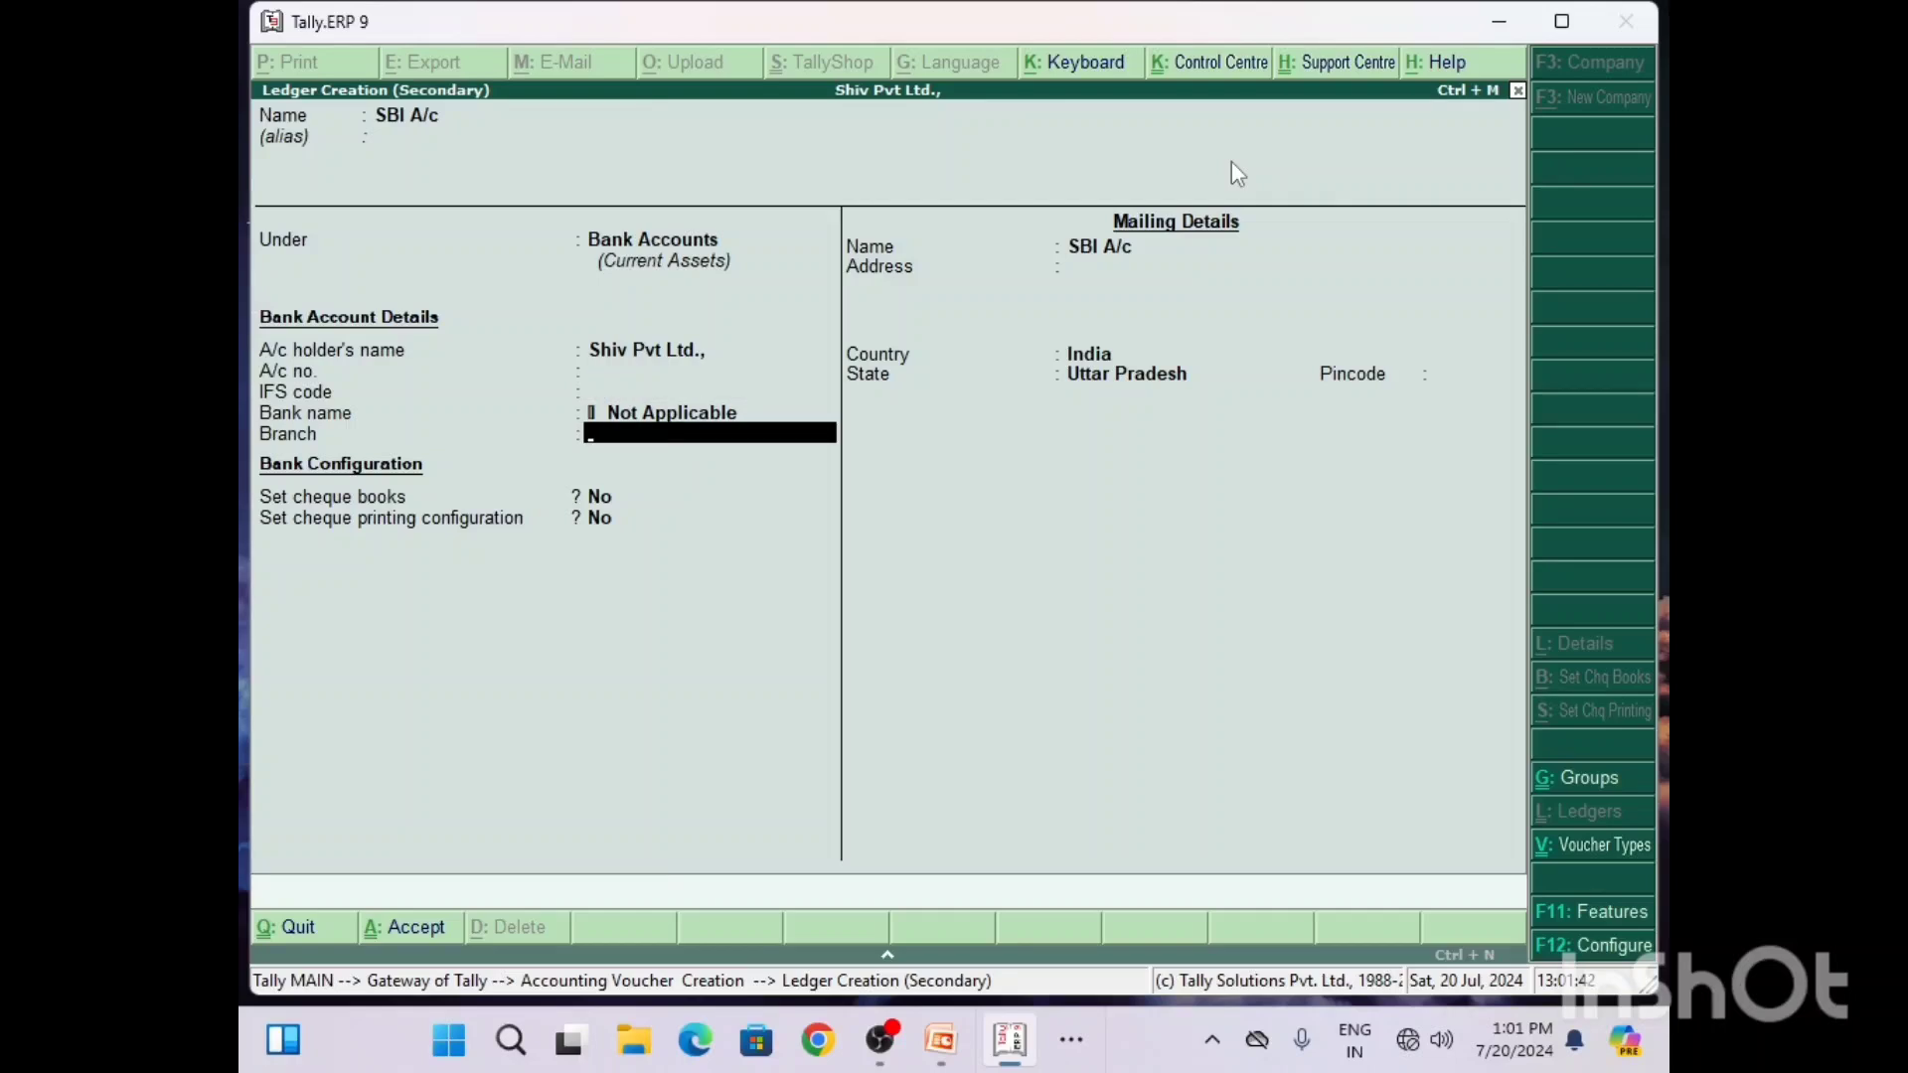
{"action": "key", "text": "Return"}
{"action": "key", "text": "Return"}
{"action": "key", "text": "Return"}
{"action": "key", "text": "Return"}
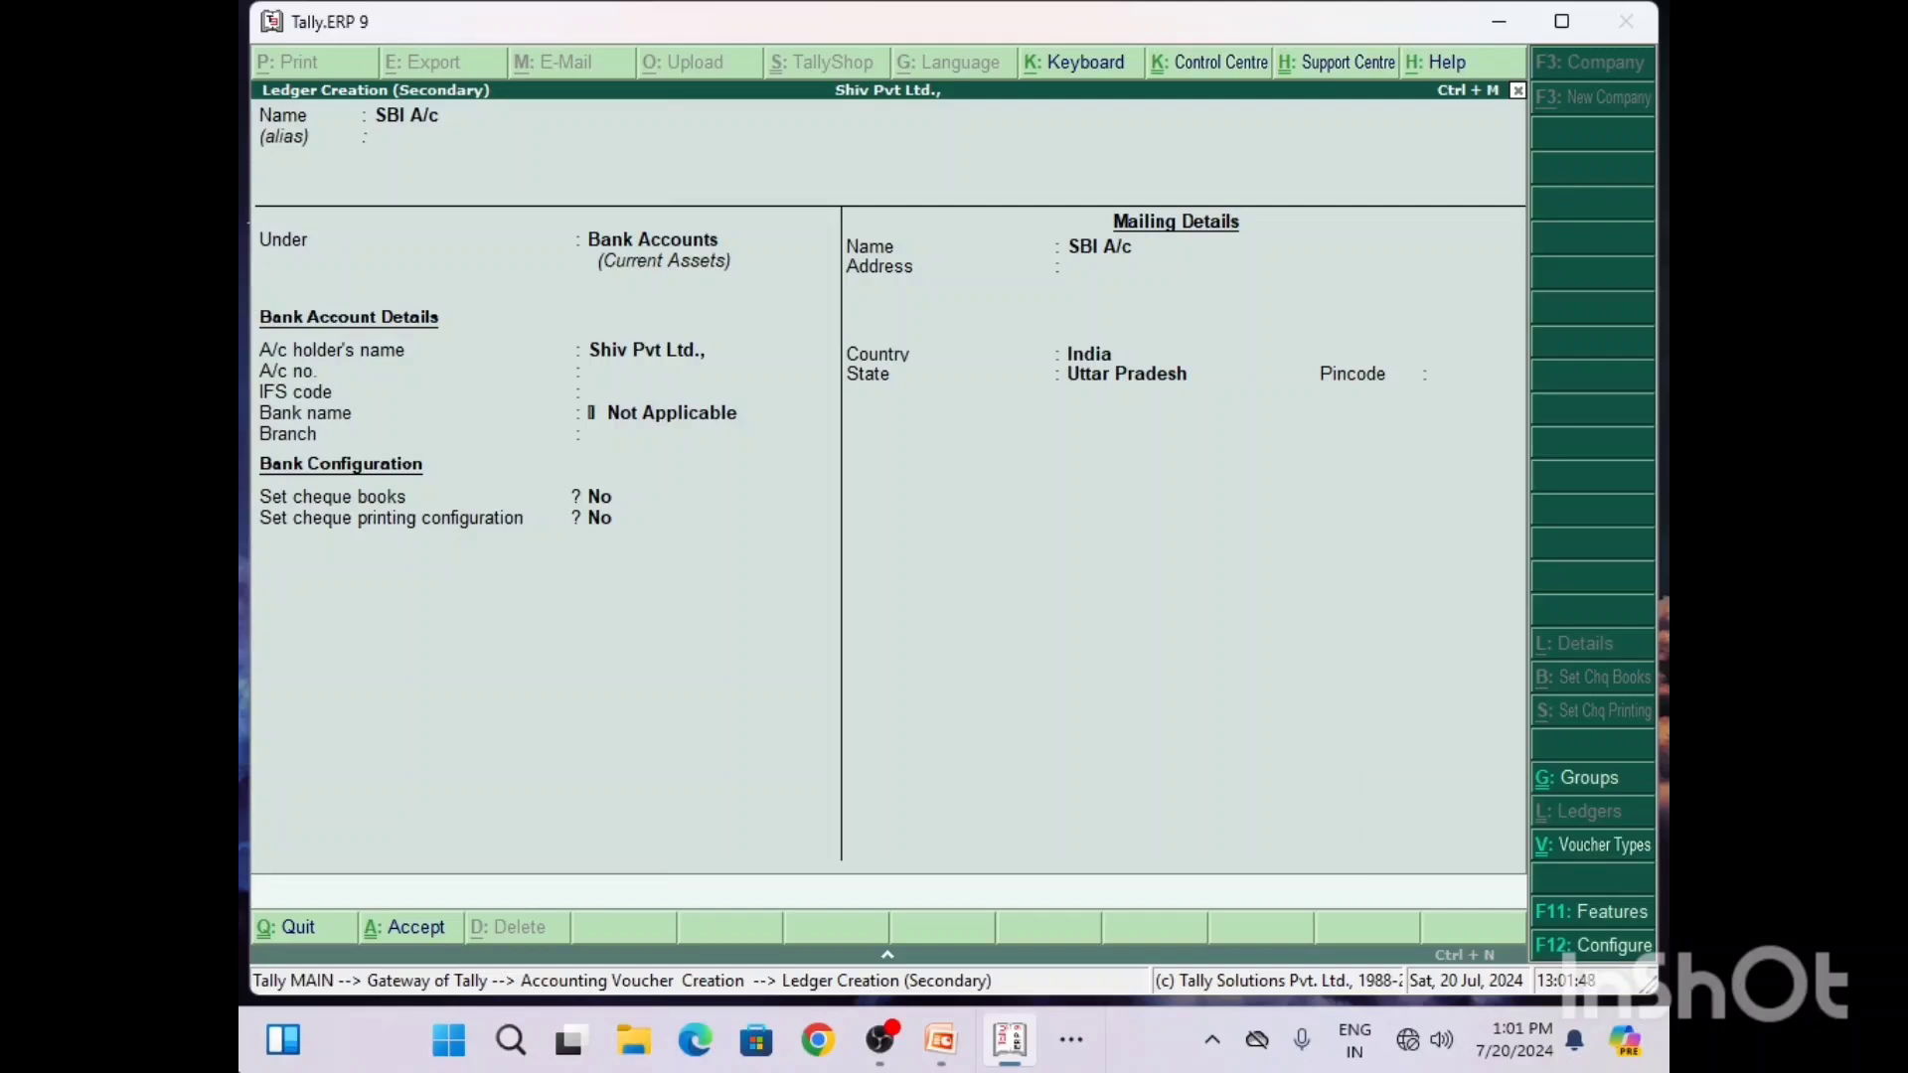
{"action": "key", "text": "Return"}
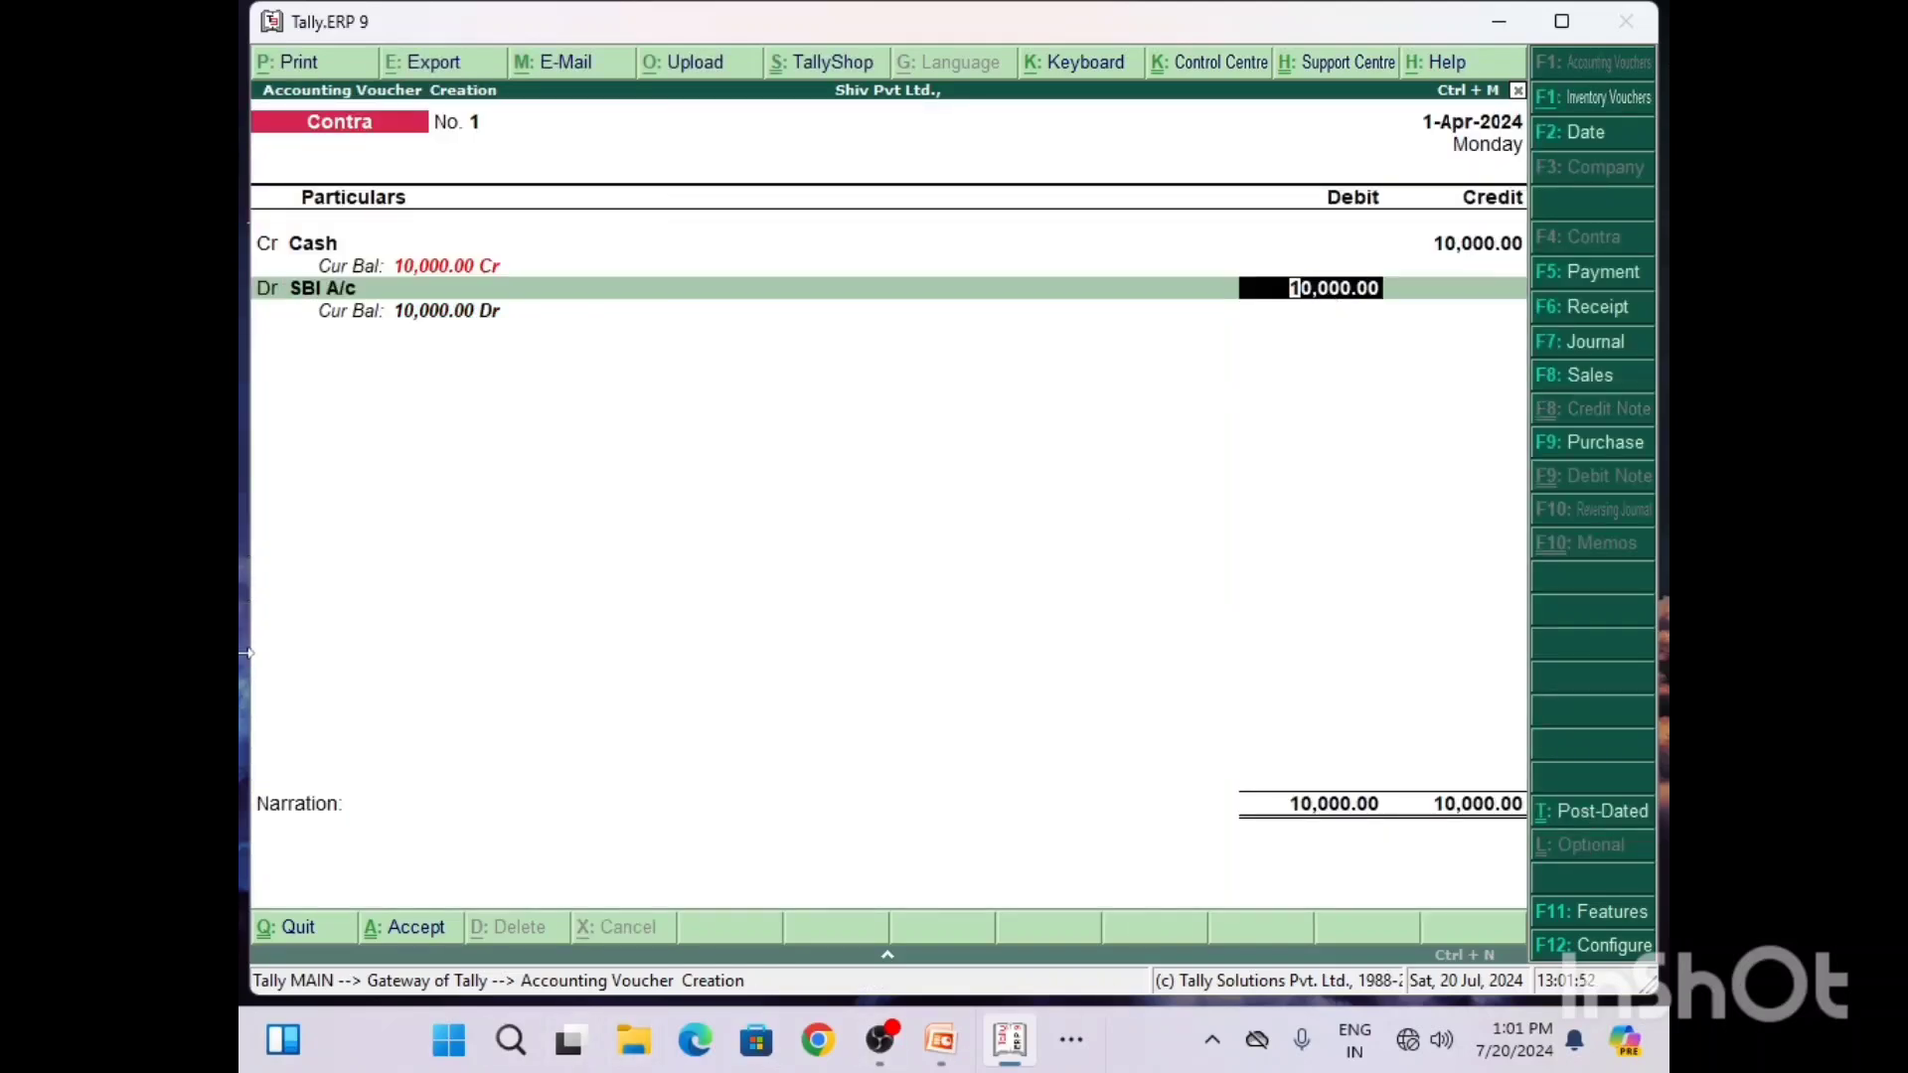
Step: Accept the 10,000.00 debit to SBI A/c with a Cash bank allocation, leaving all cash denominations blank
{"action": "key", "text": "Return"}
{"action": "key", "text": "Return"}
{"action": "key", "text": "Return"}
{"action": "key", "text": "Return"}
{"action": "key", "text": "Return"}
{"action": "key", "text": "Return"}
{"action": "key", "text": "Return"}
{"action": "key", "text": "Return"}
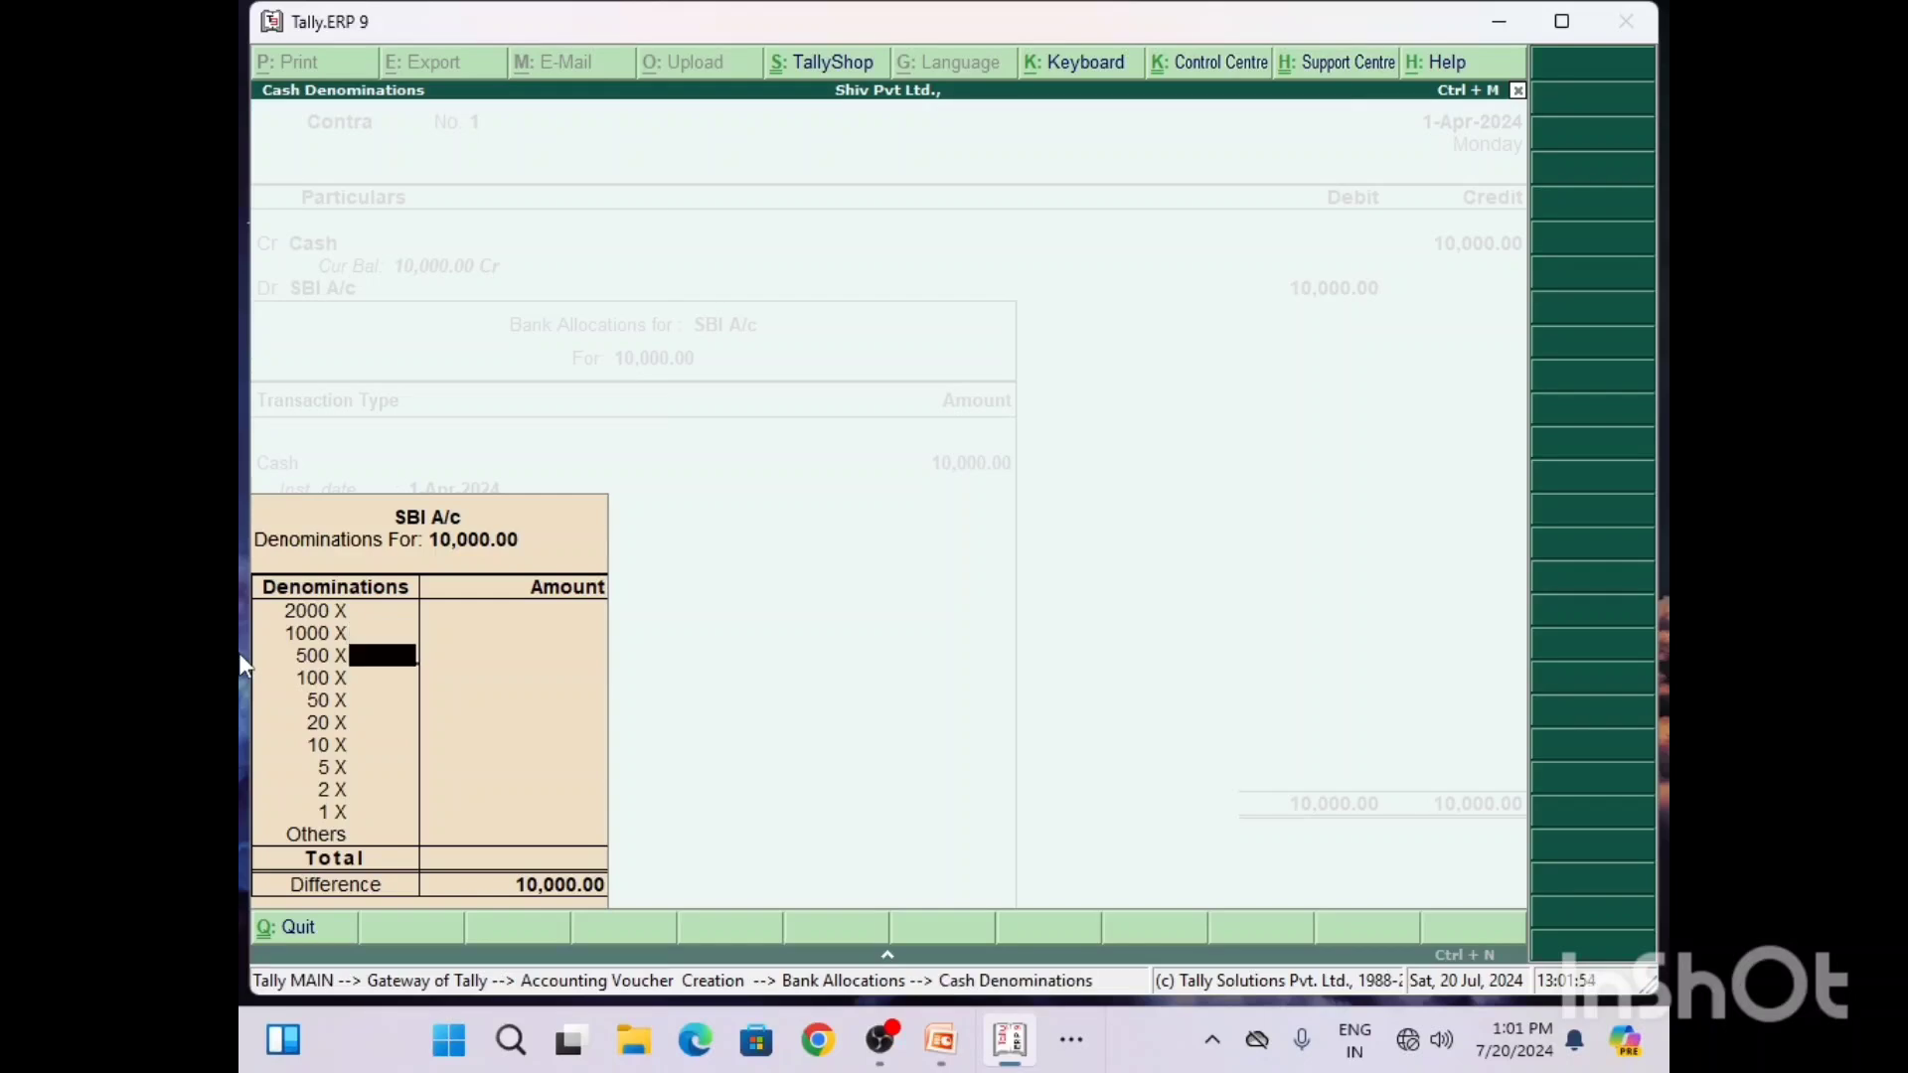
{"action": "key", "text": "Return"}
{"action": "key", "text": "Return"}
{"action": "key", "text": "Return"}
{"action": "key", "text": "Return"}
{"action": "key", "text": "Return"}
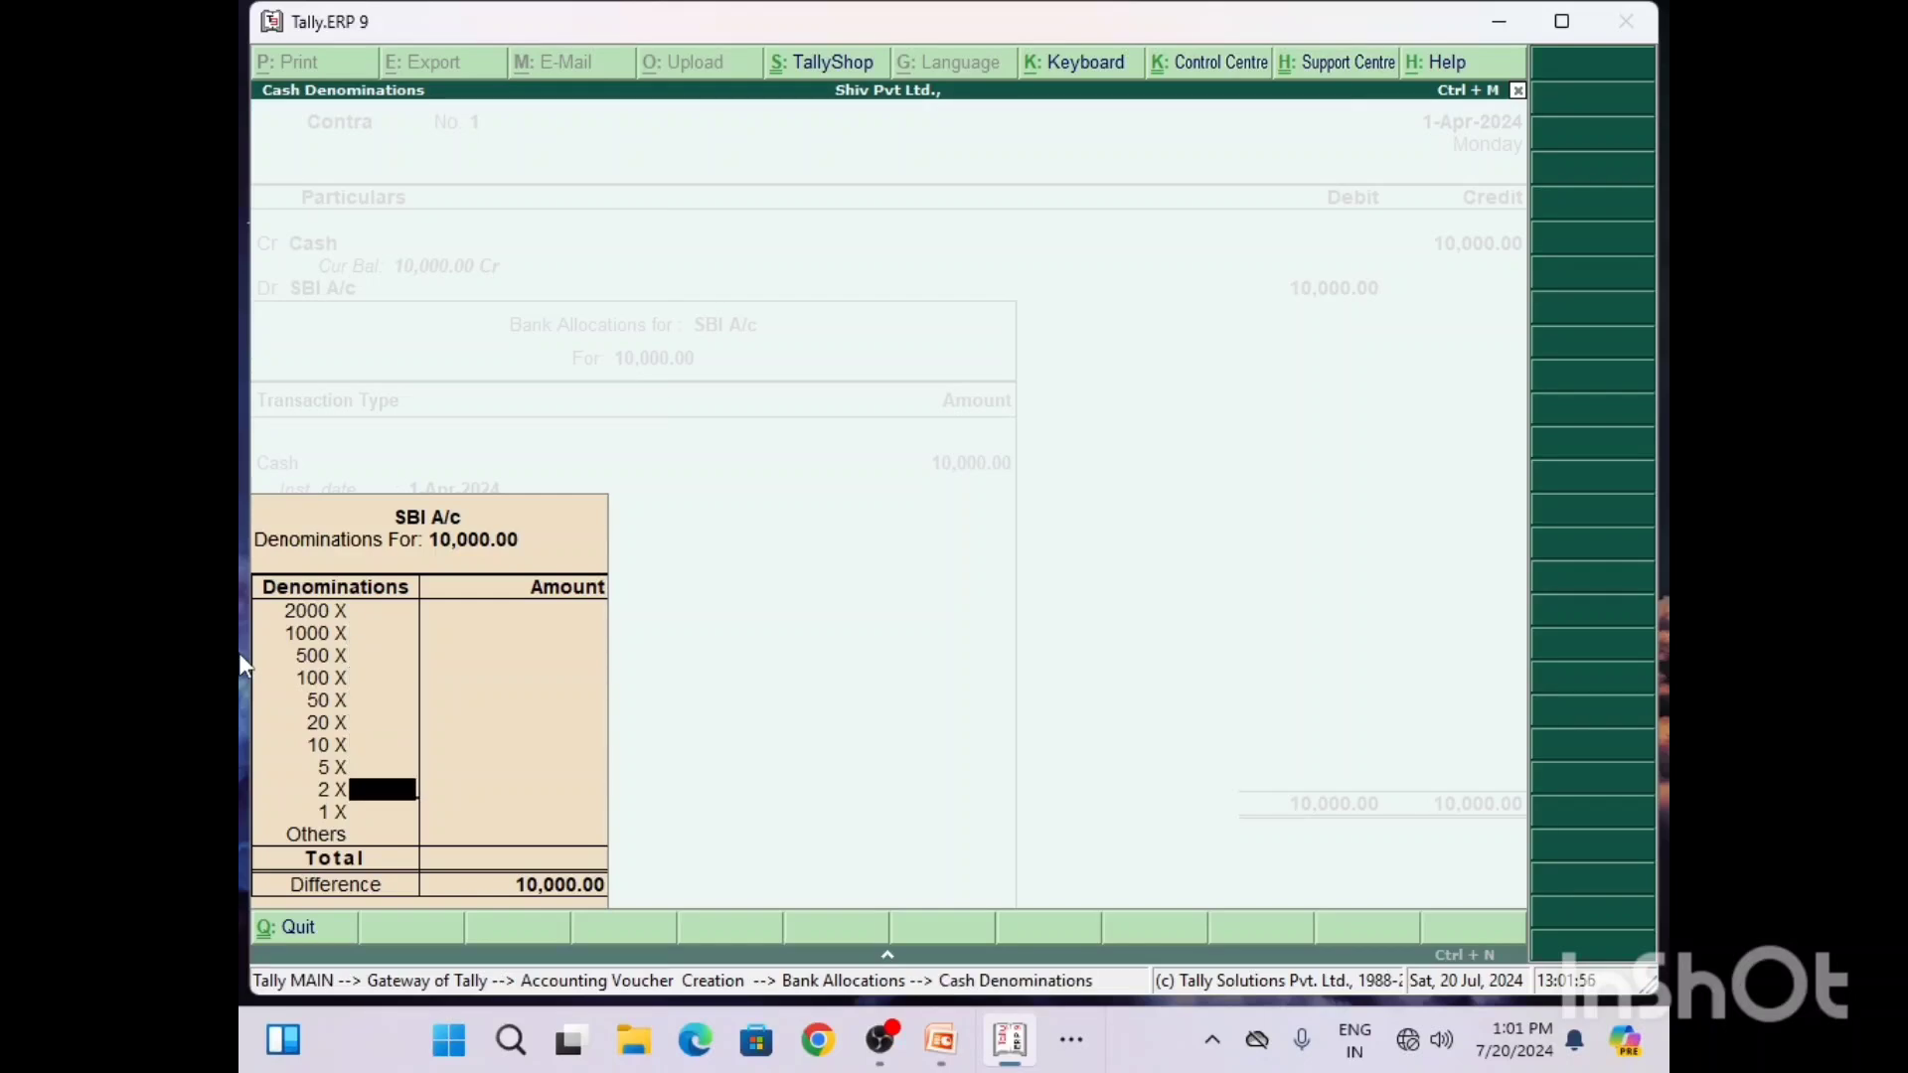
{"action": "key", "text": "Return"}
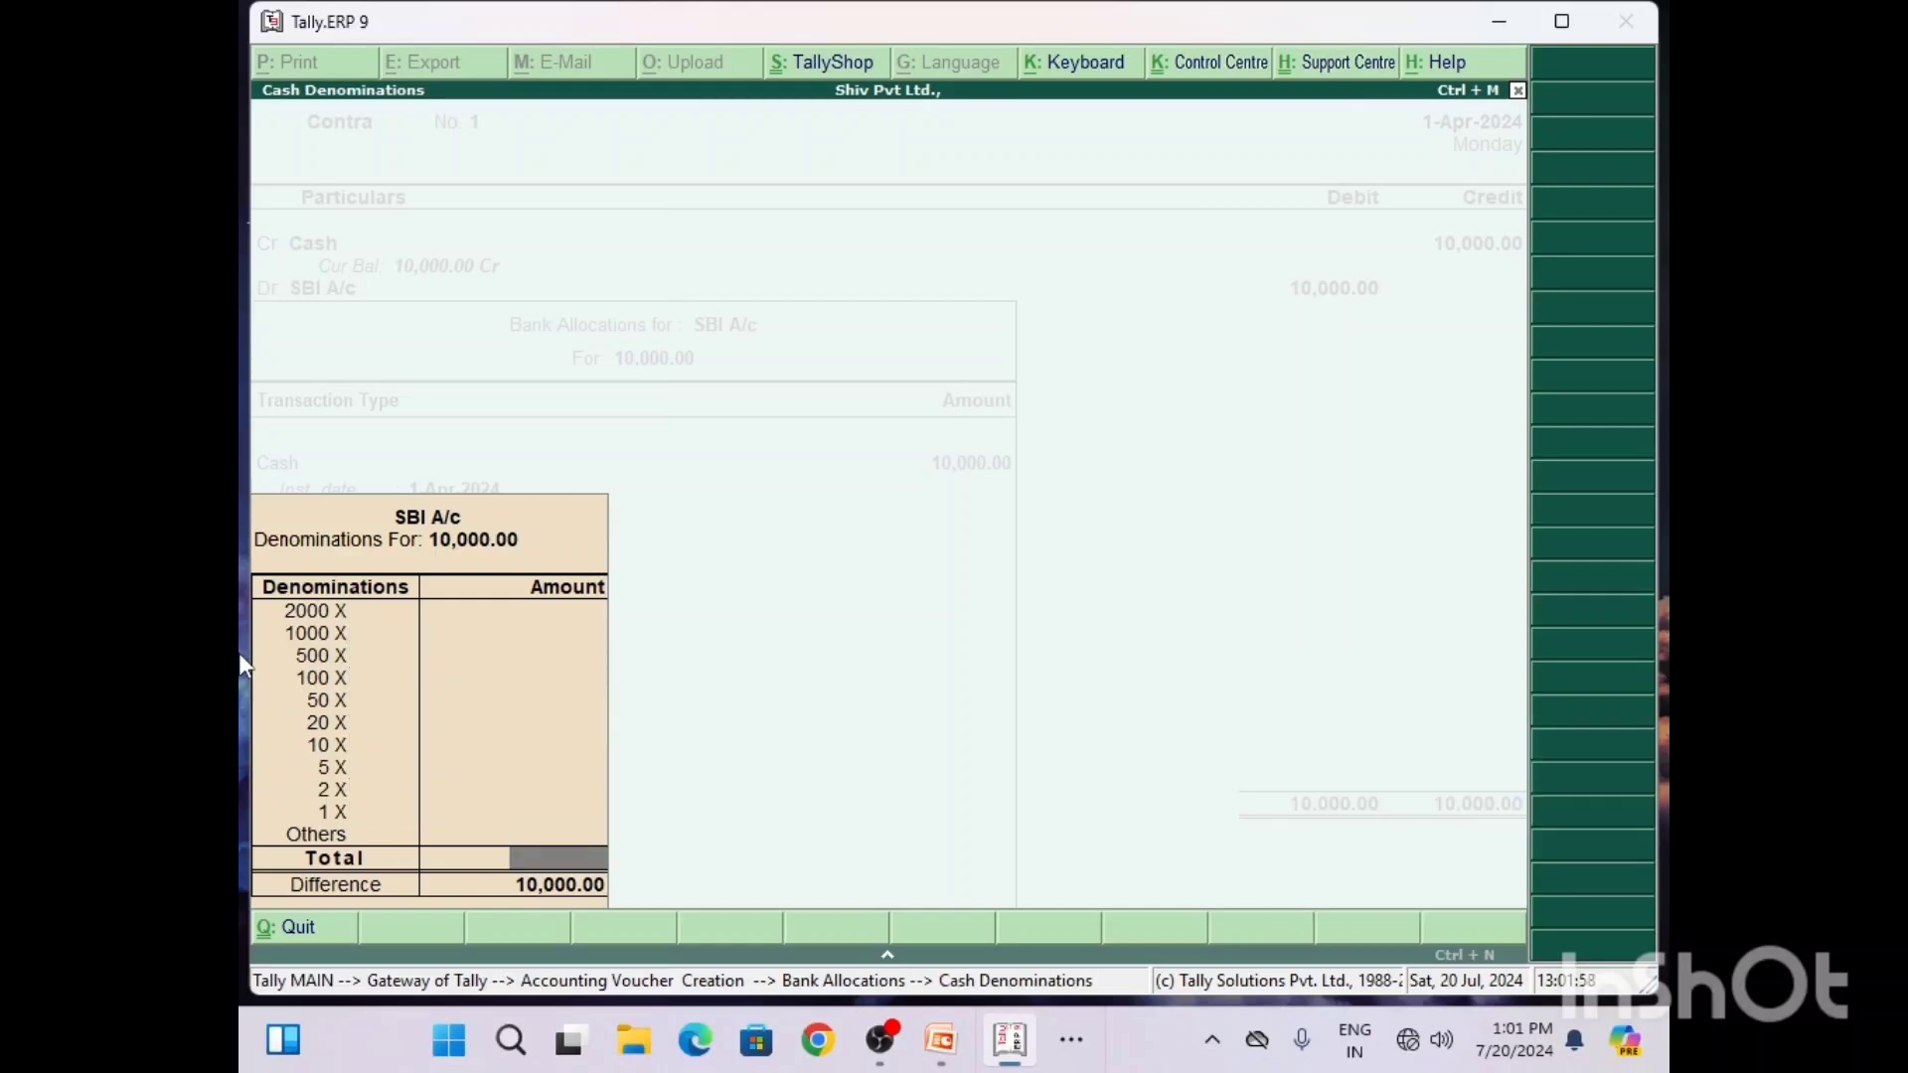
{"action": "key", "text": "Return"}
{"action": "key", "text": "Return"}
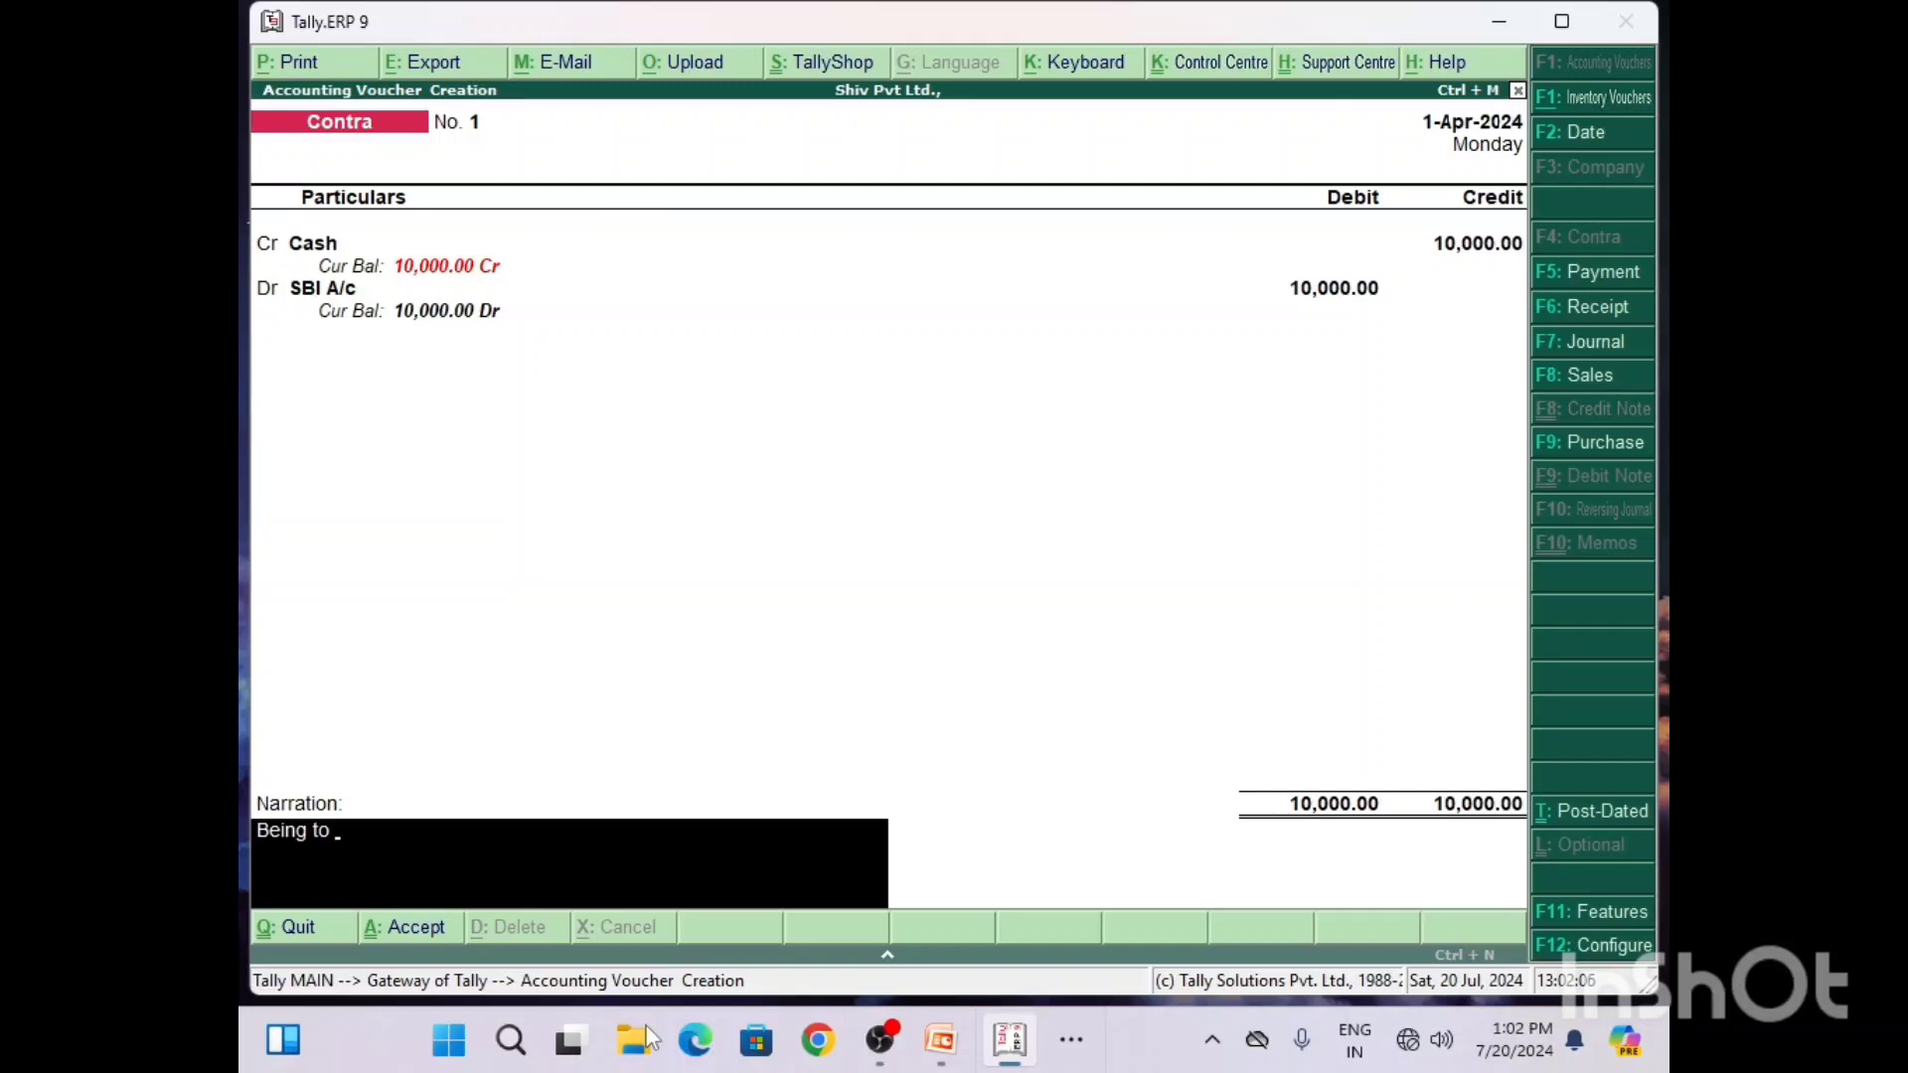
Step: Enter the narration "Being to Cash Deposited into SBI Bank)", consulting the Q1 solution in Word, and save the contra voucher
{"action": "left_click", "coordinate": [1084, 1042]}
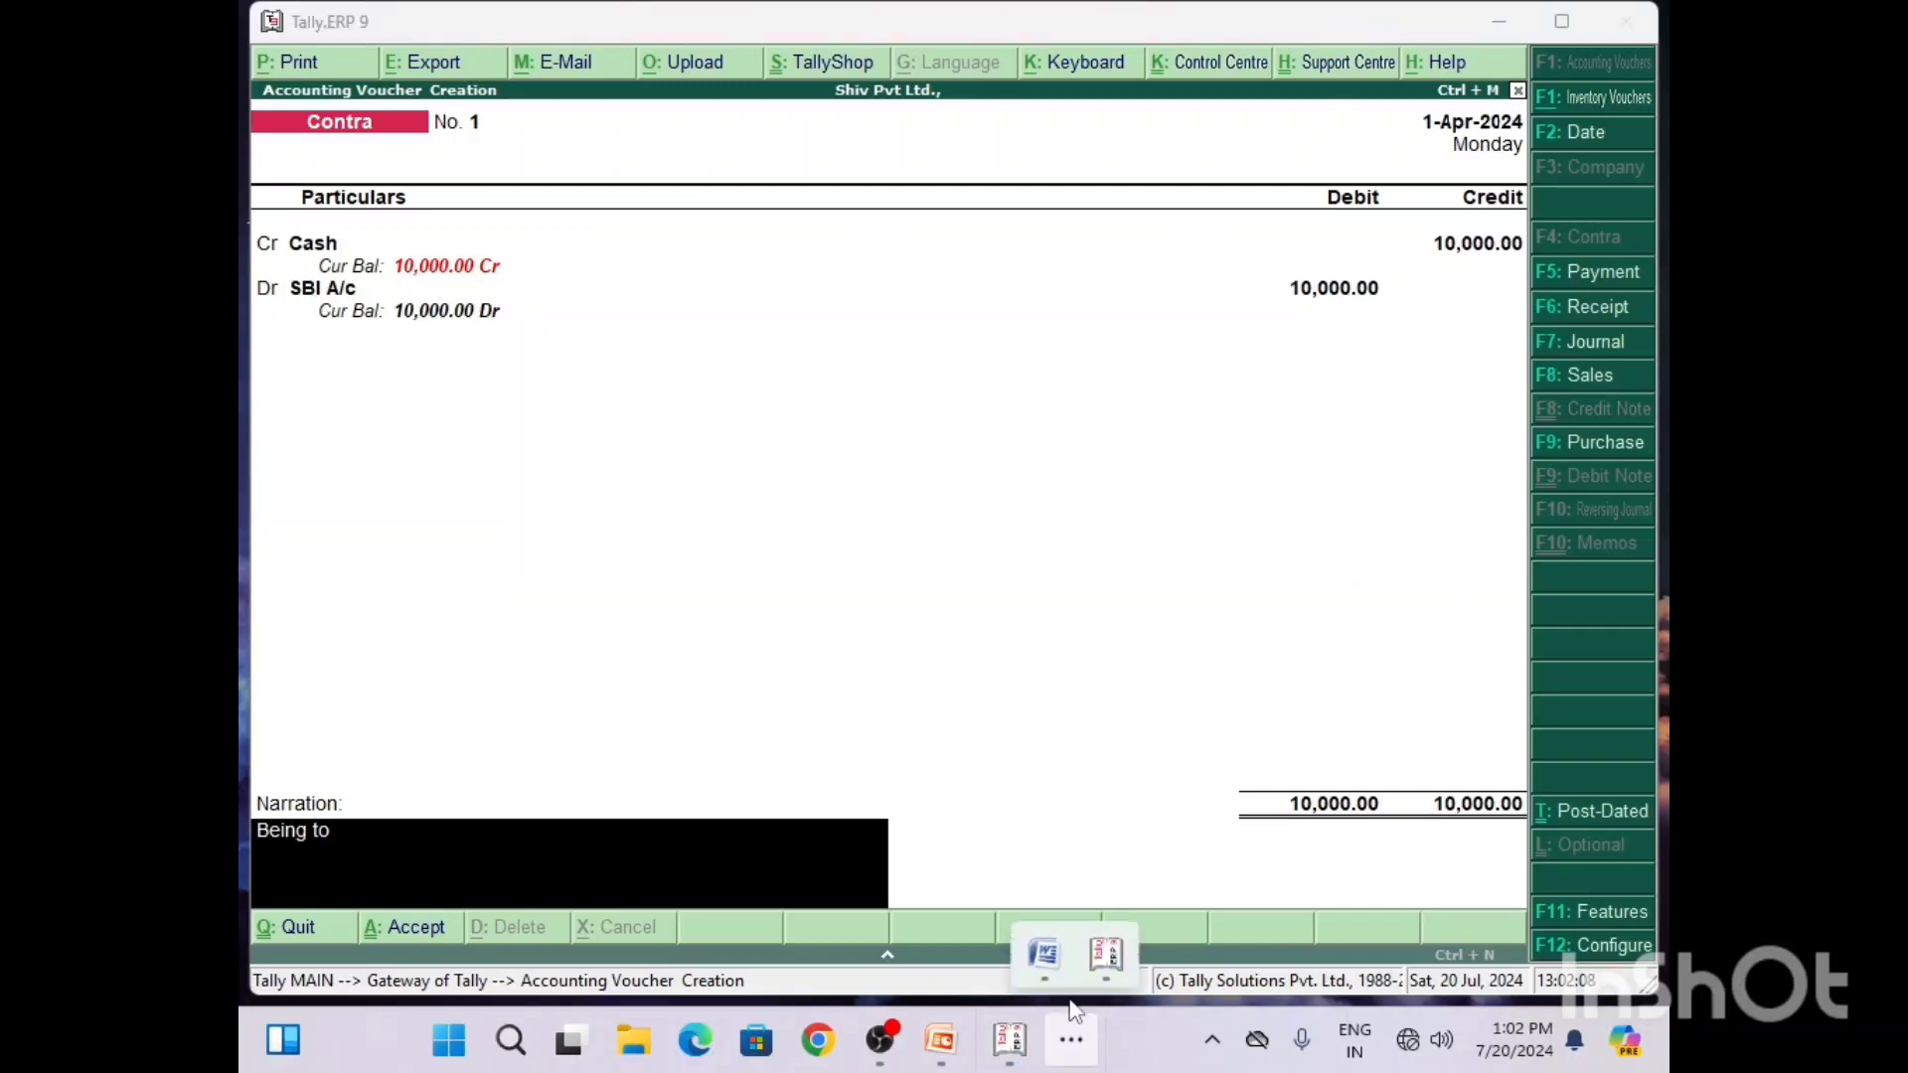
{"action": "left_click", "coordinate": [1043, 986]}
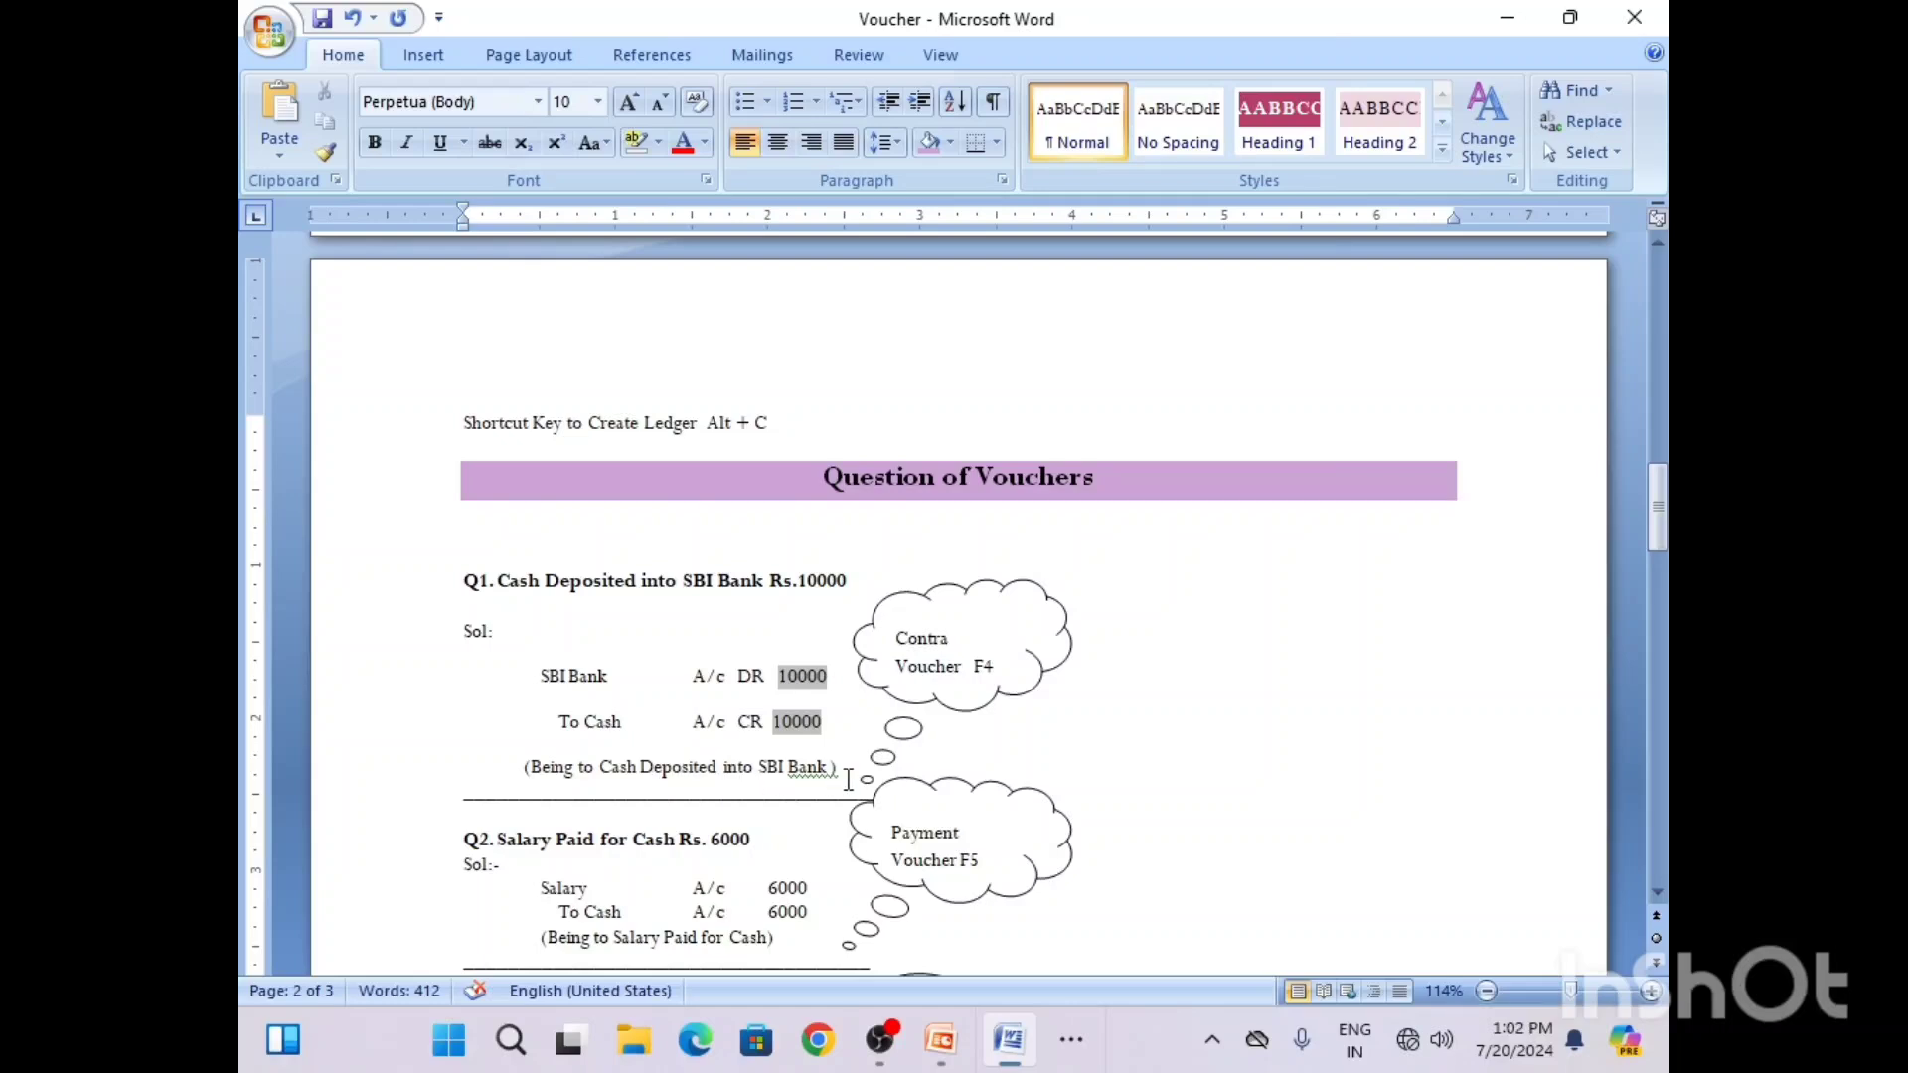
{"action": "left_click", "coordinate": [1508, 23]}
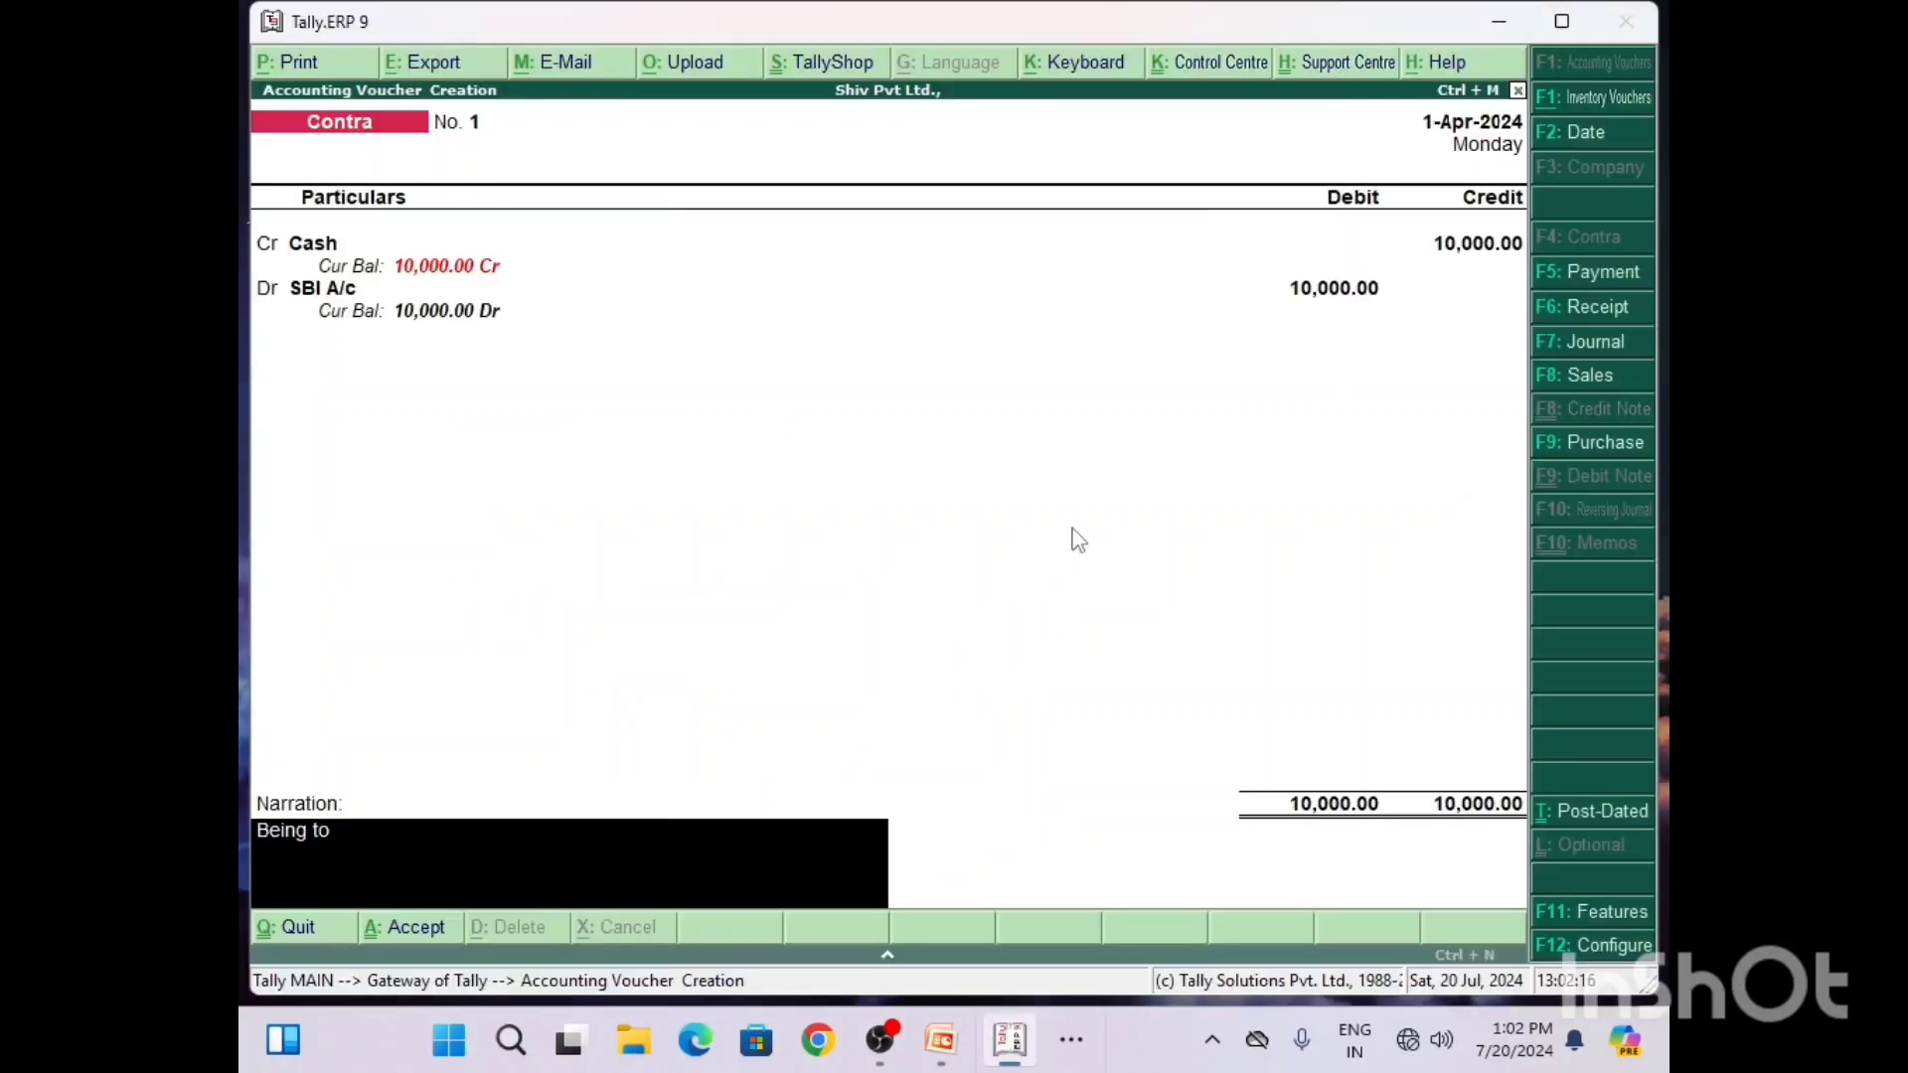
{"action": "type", "text": "Cash Deposited"}
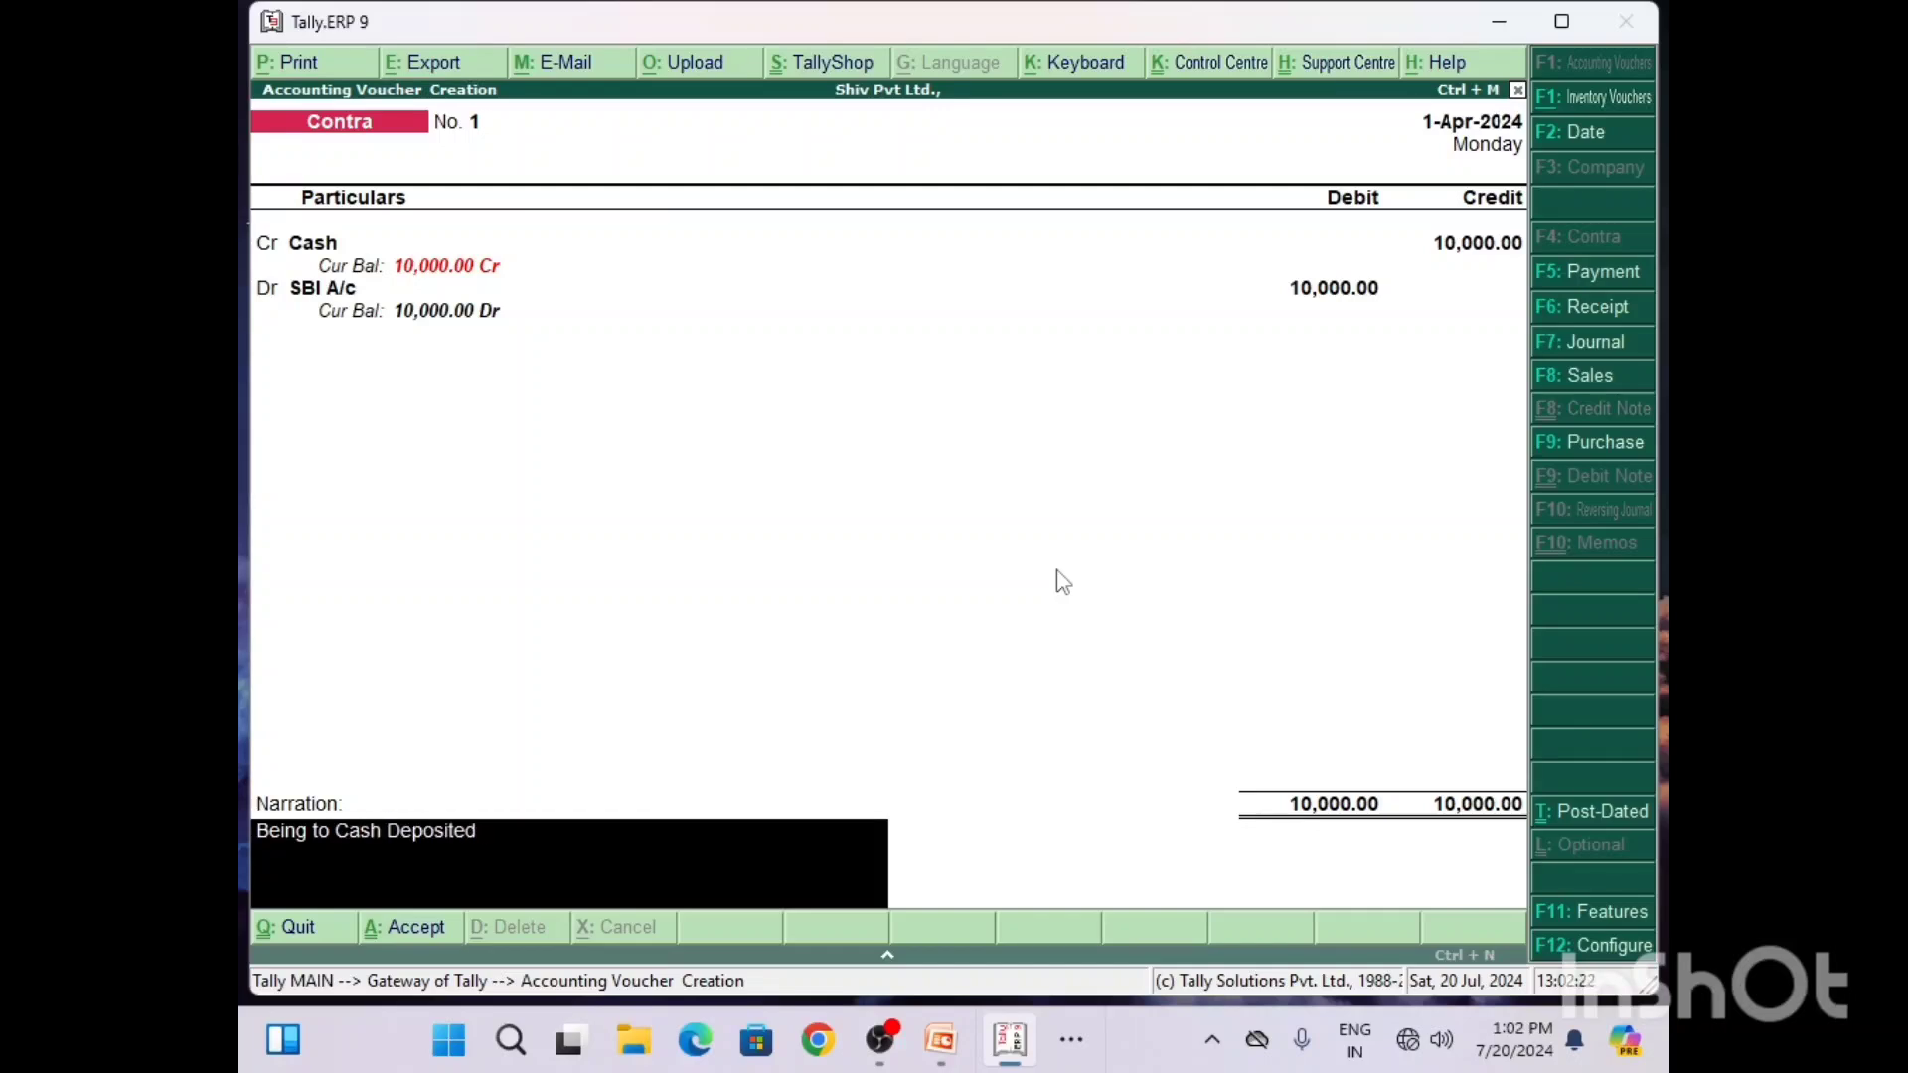
{"action": "type", "text": " into"}
{"action": "type", "text": " Bl"}
{"action": "type", "text": " Bank)"}
{"action": "type", "text": "s"}
{"action": "key", "text": "BackSpace"}
{"action": "type", "text": "S"}
{"action": "key", "text": "Return"}
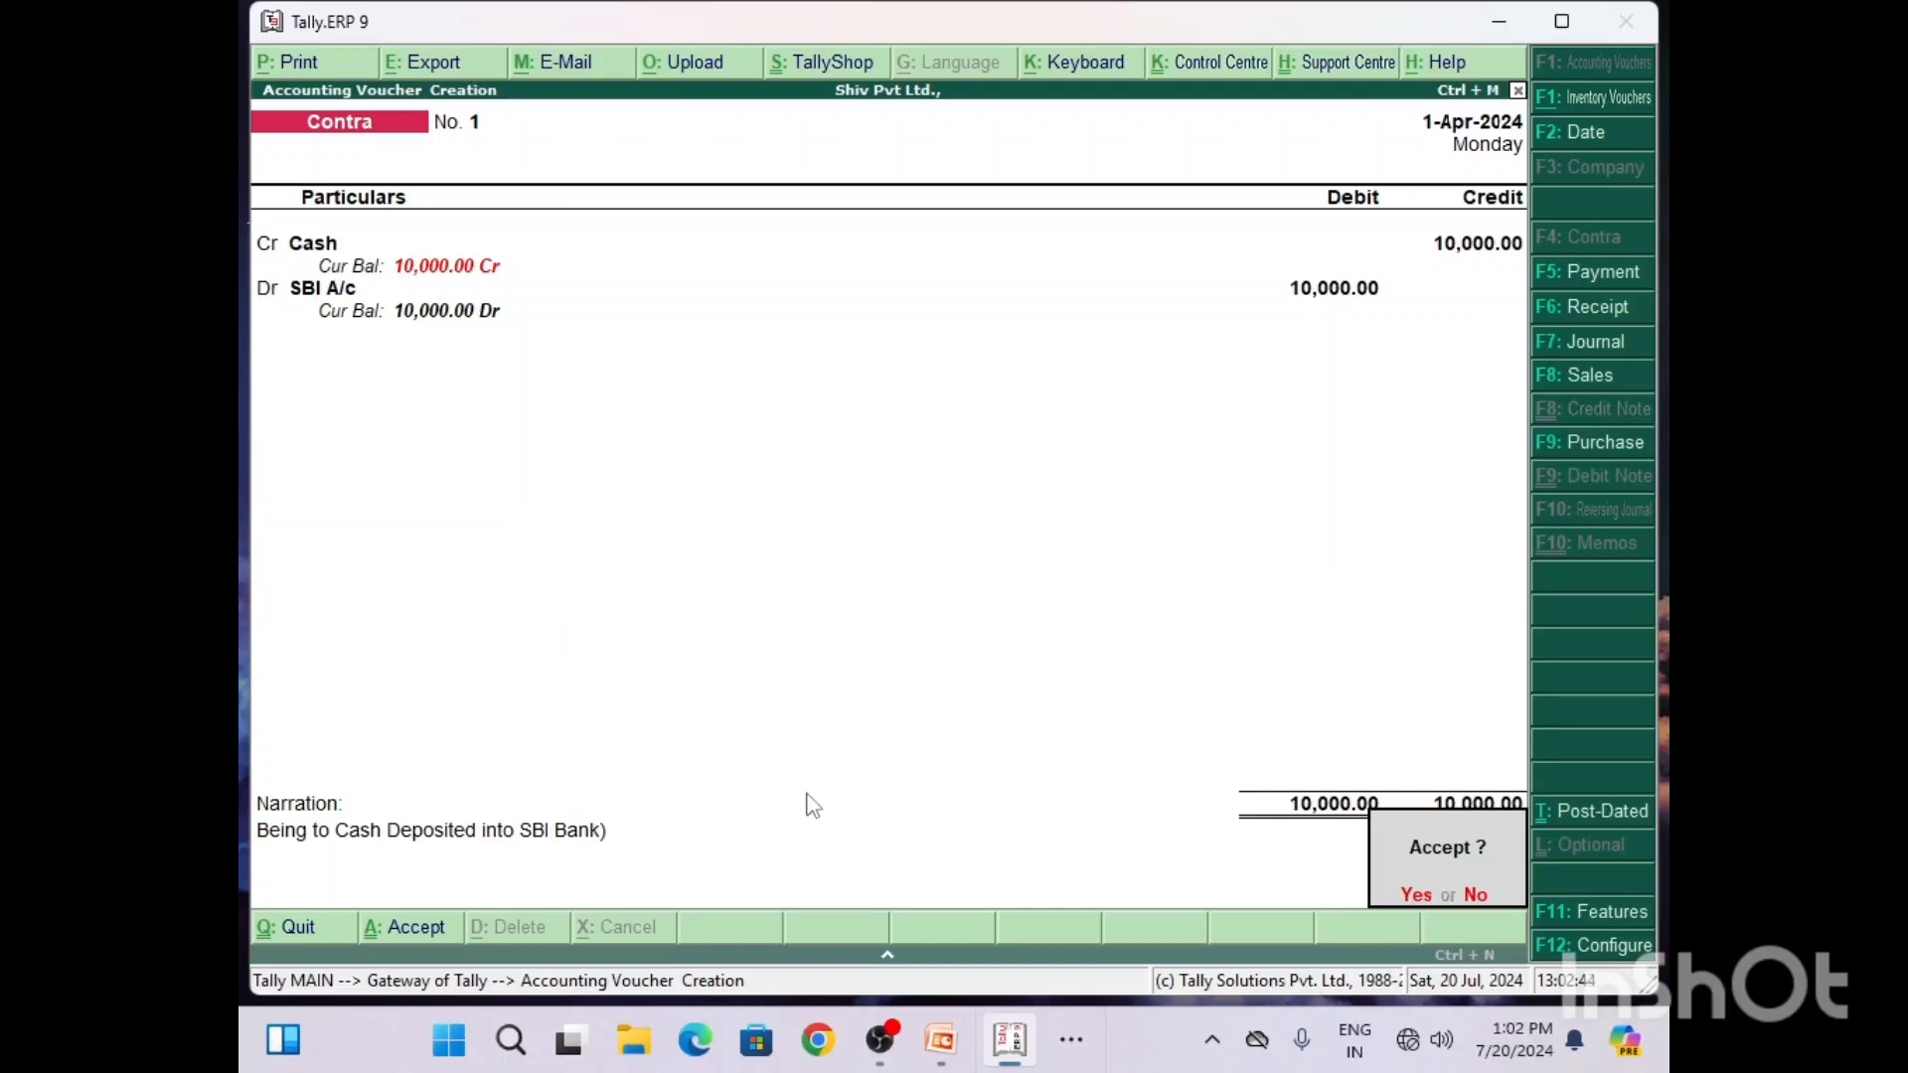
{"action": "key", "text": "Return"}
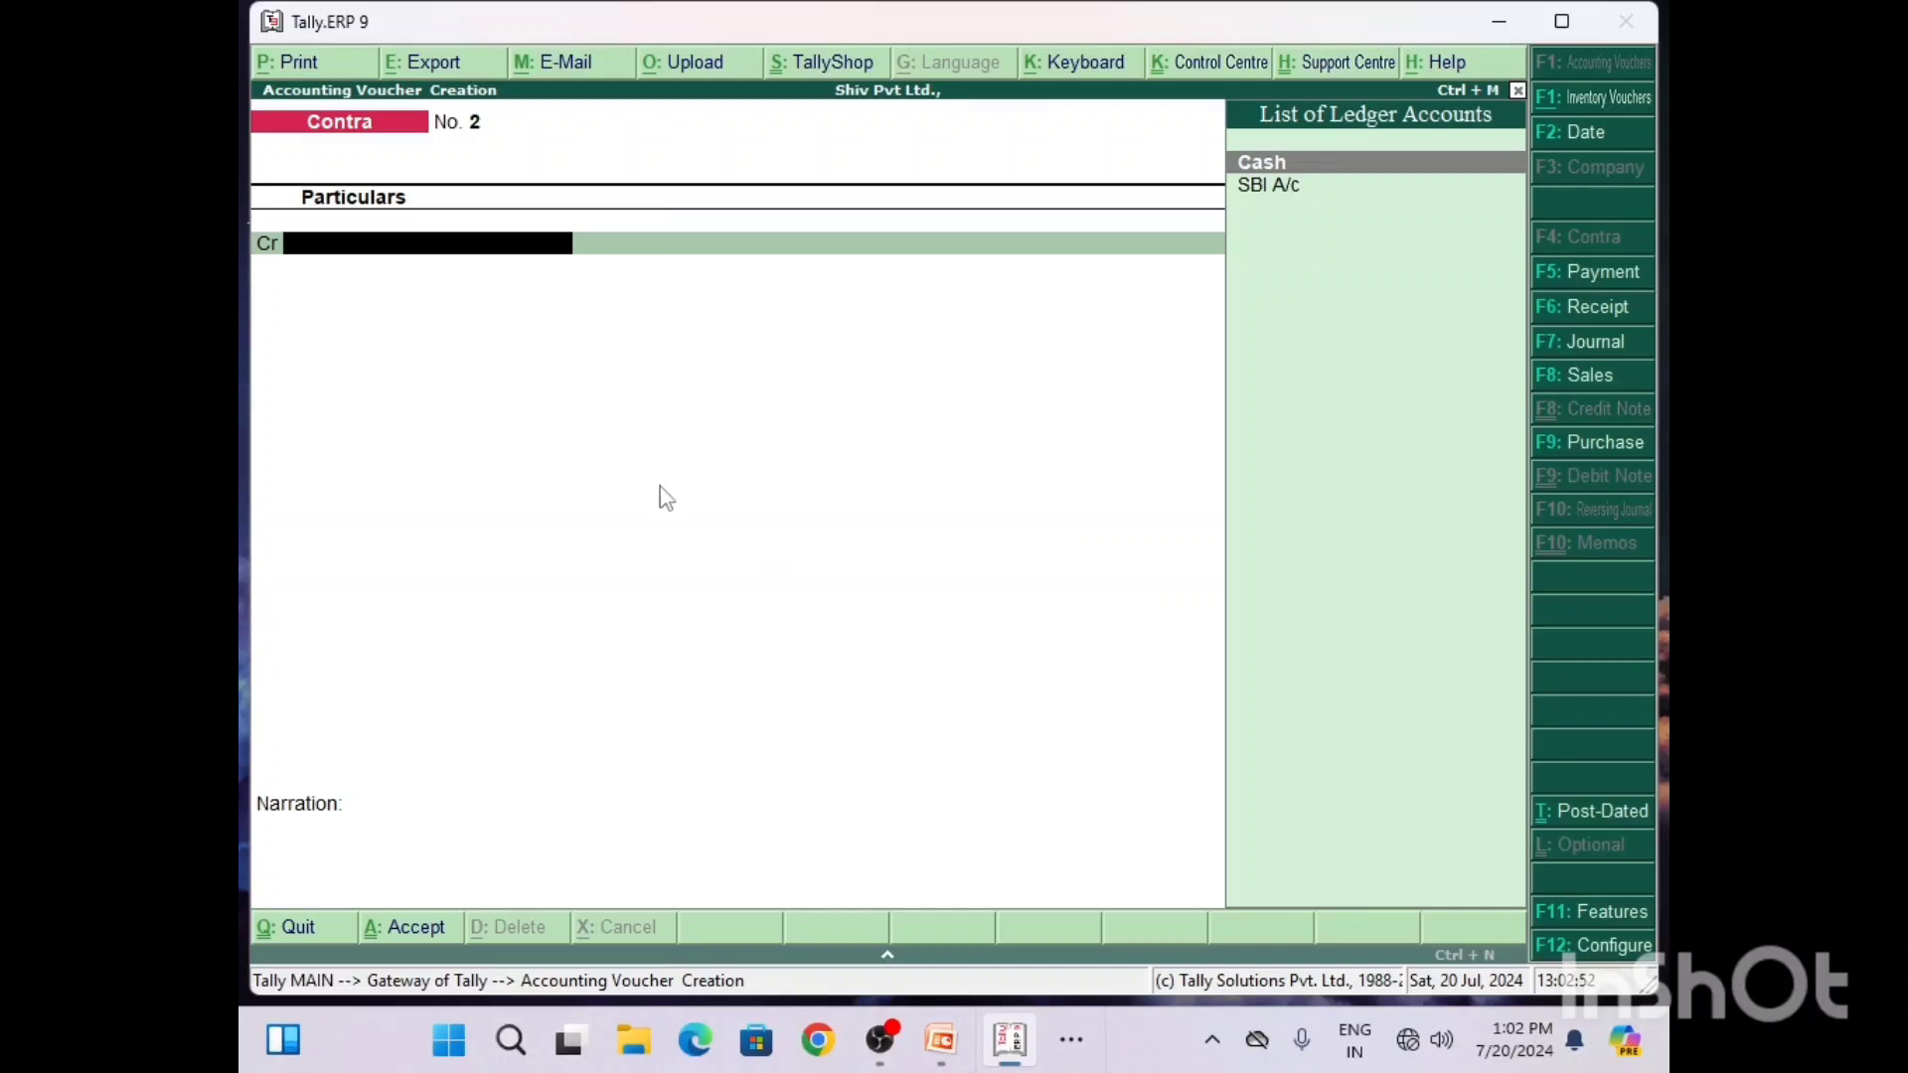
Step: Check the voucher type for Q2 in the Word document, then return to Tally and change the new voucher to Payment
{"action": "left_click", "coordinate": [1072, 1041]}
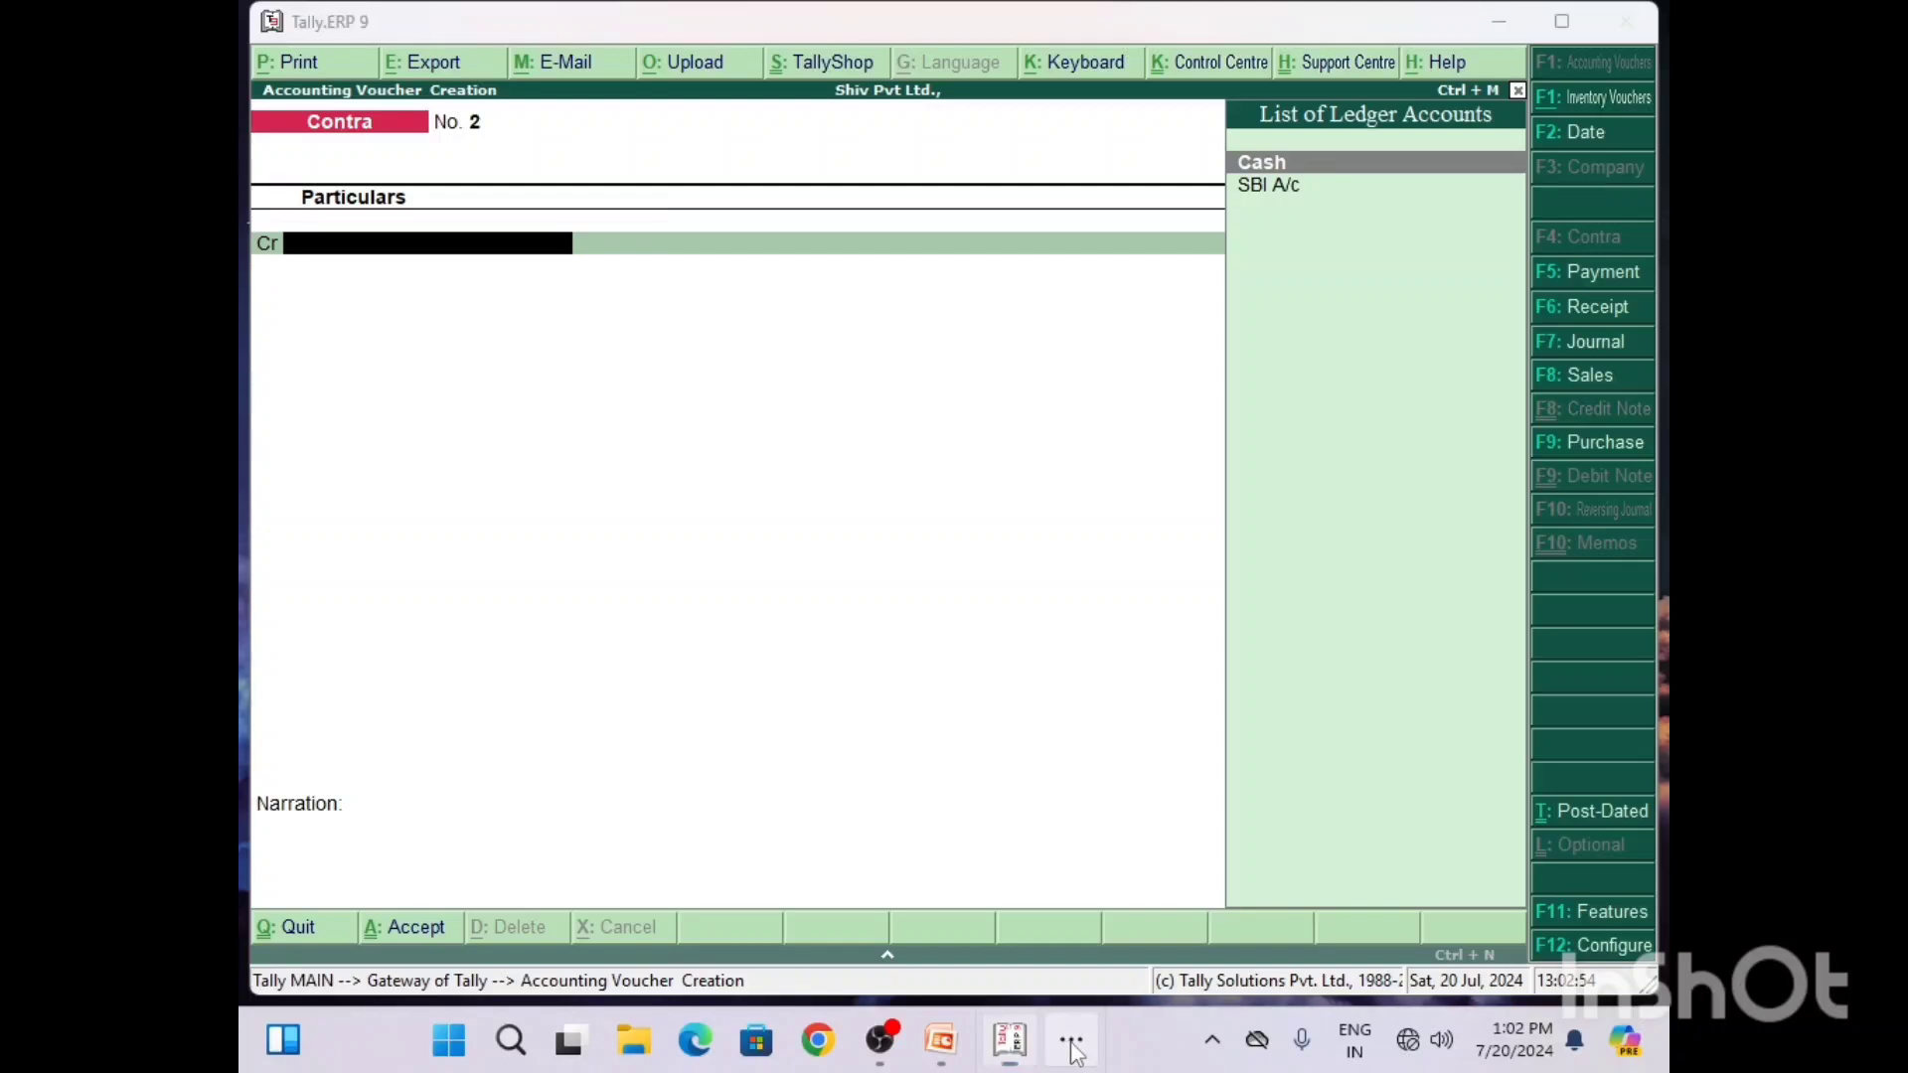
{"action": "left_click", "coordinate": [1045, 956]}
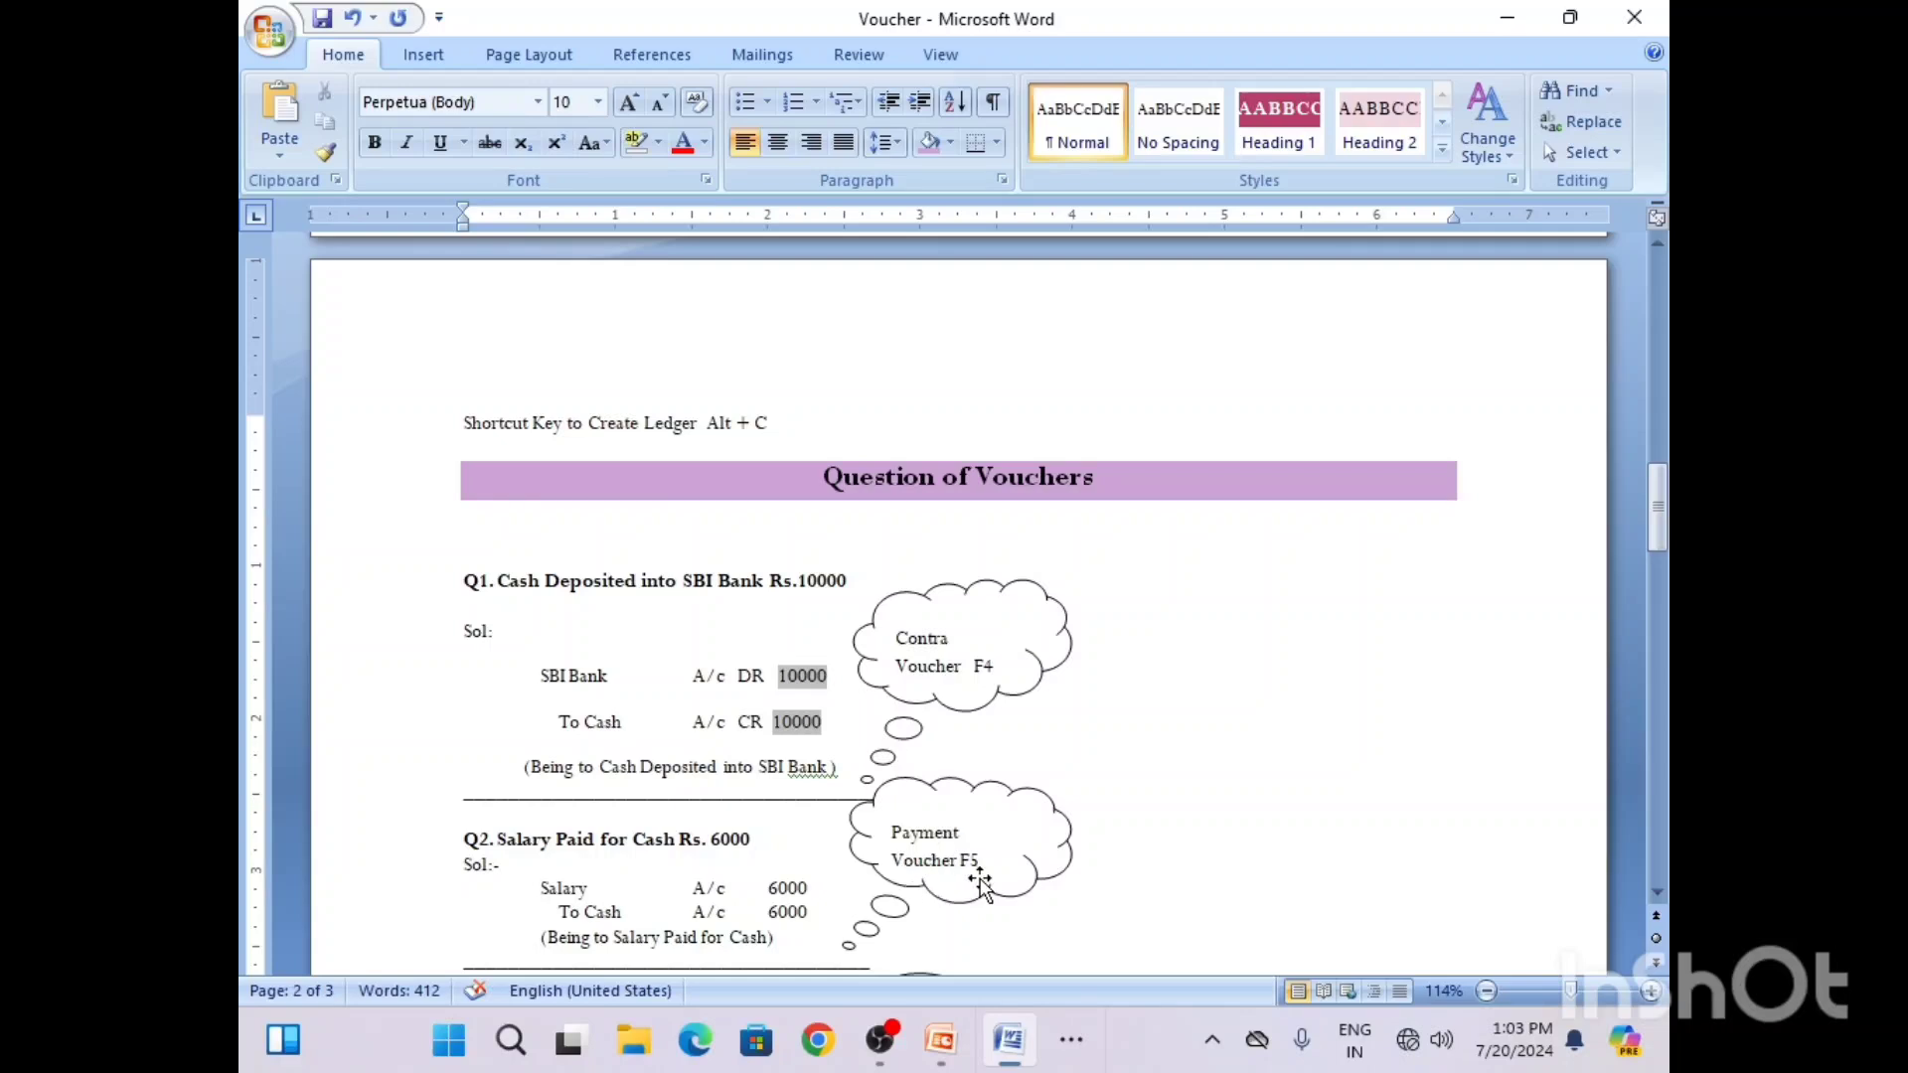
{"action": "left_click", "coordinate": [1089, 1026]}
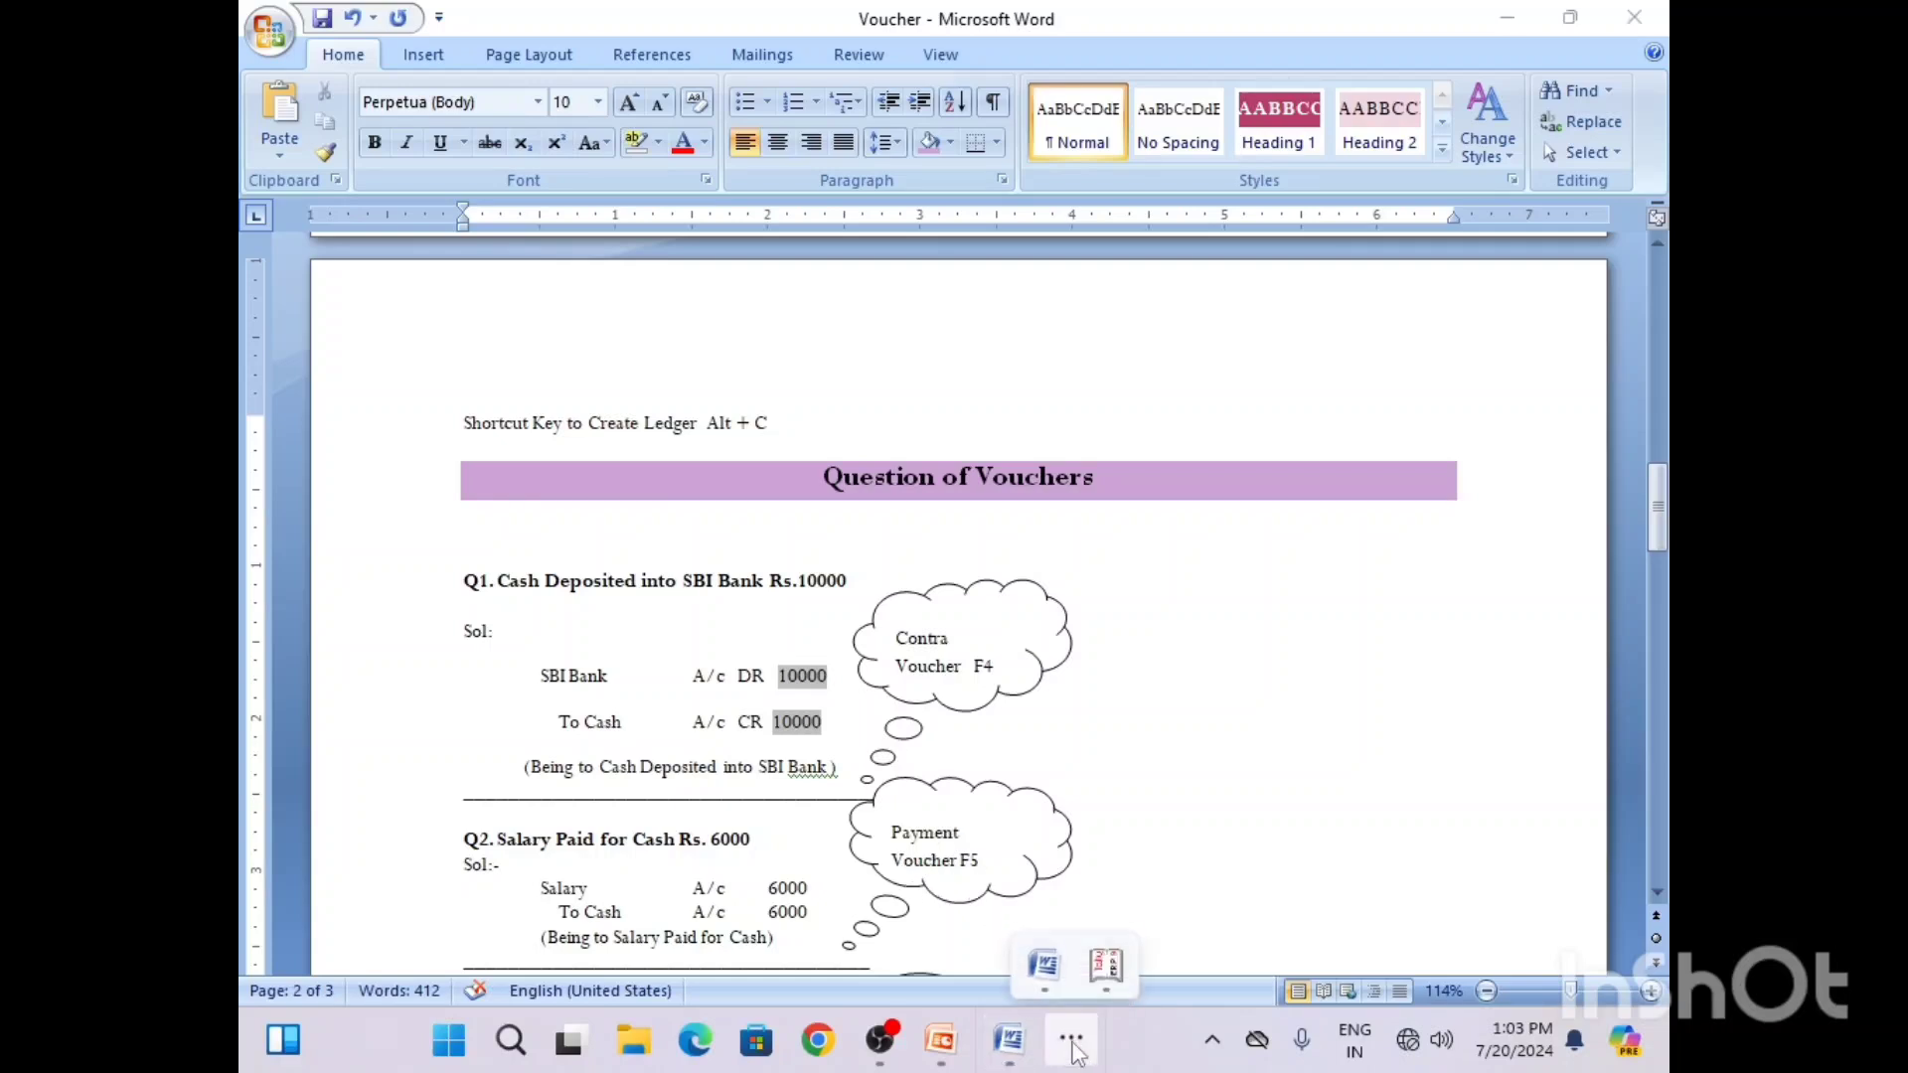
{"action": "left_click", "coordinate": [1110, 959]}
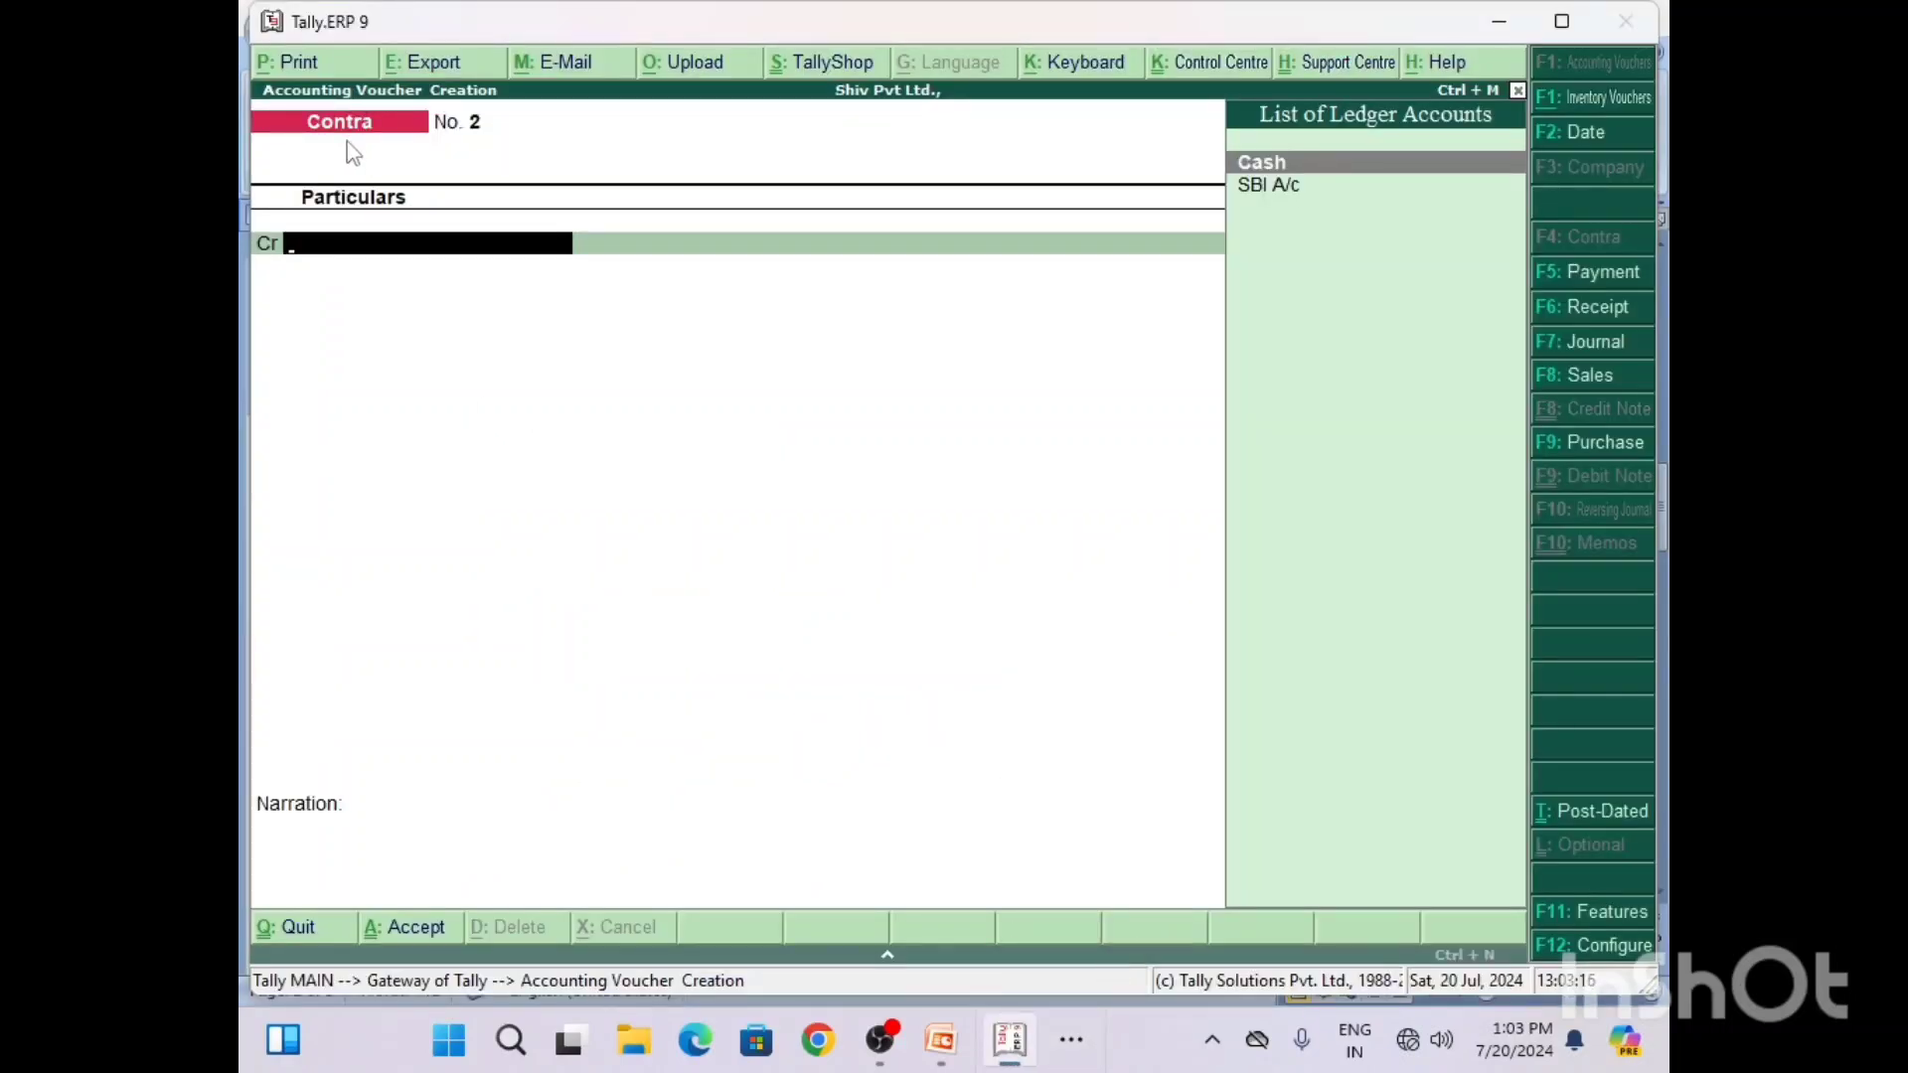
{"action": "key", "text": "F5"}
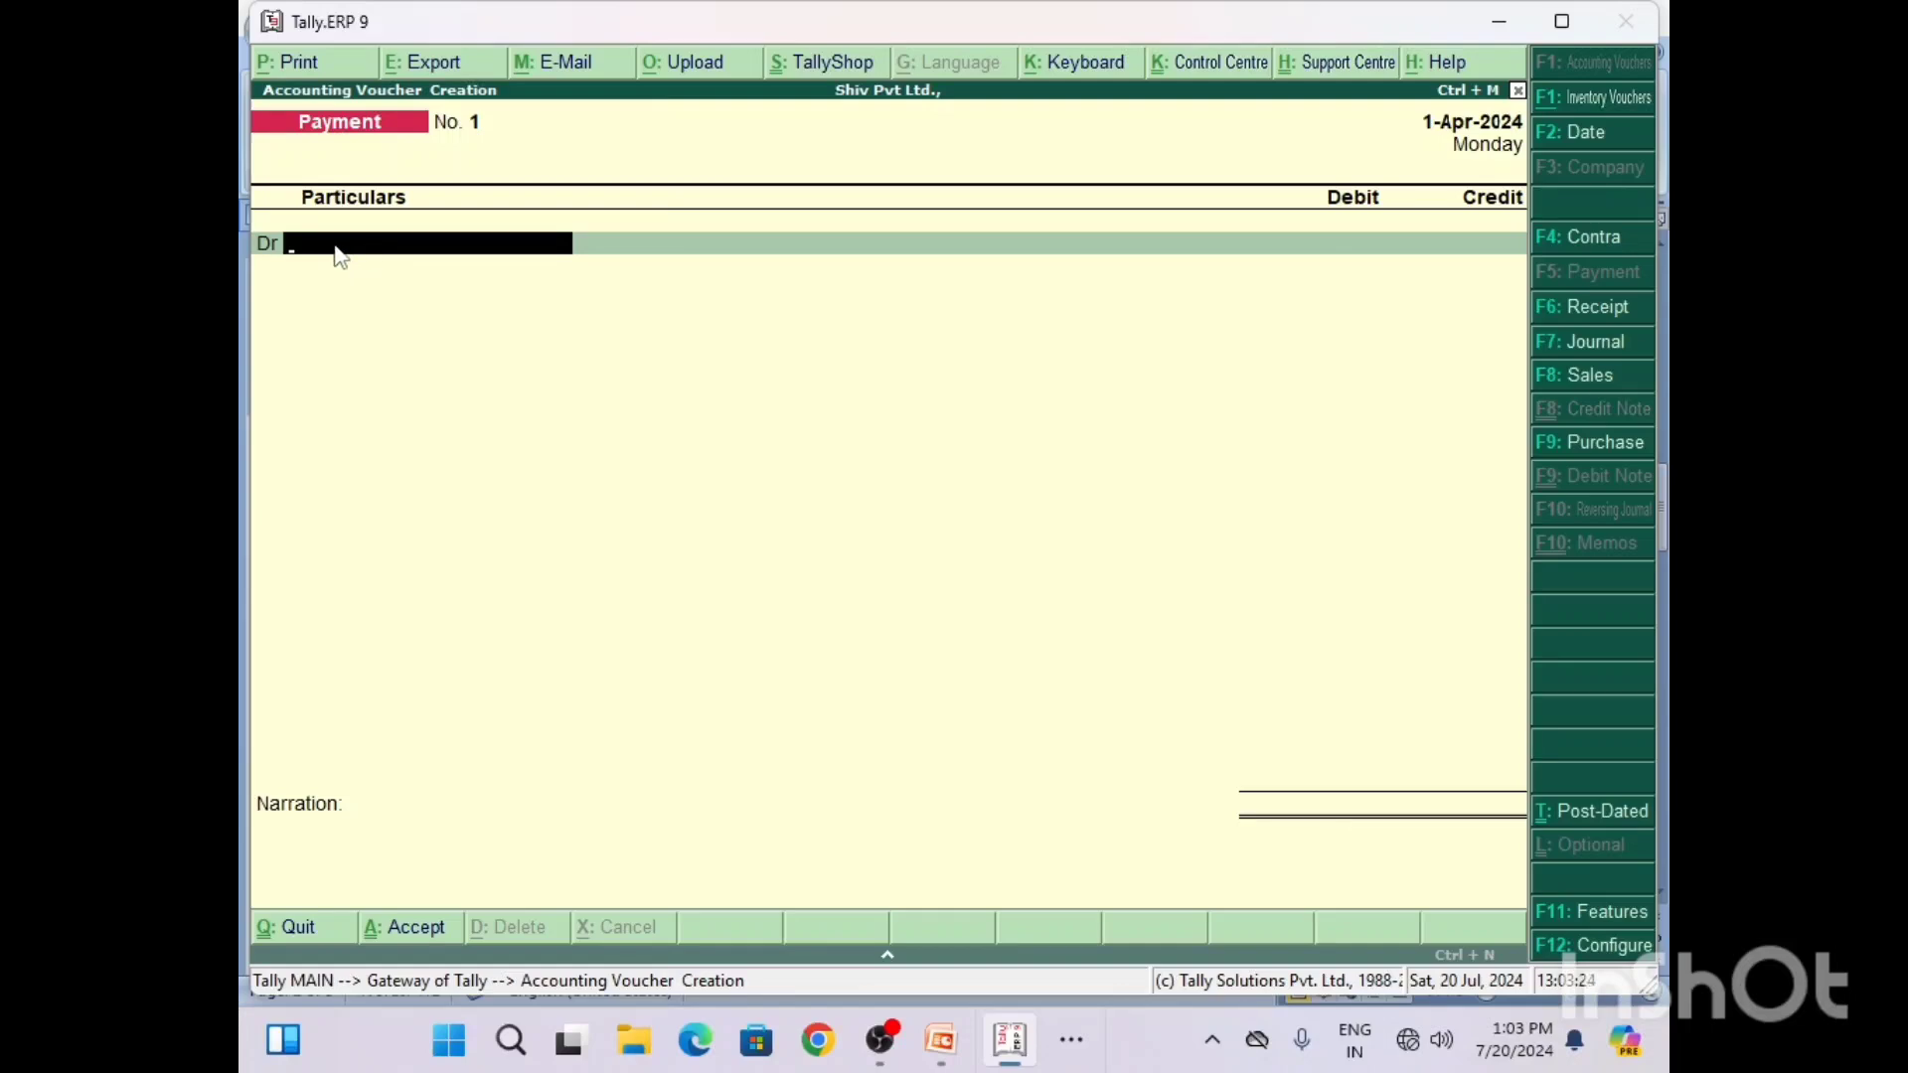
Step: Switch to the Word document and add DR to the Salary line and CR to the Cash line of the Q2 solution, tabbing the amounts over
{"action": "left_click", "coordinate": [1071, 1039]}
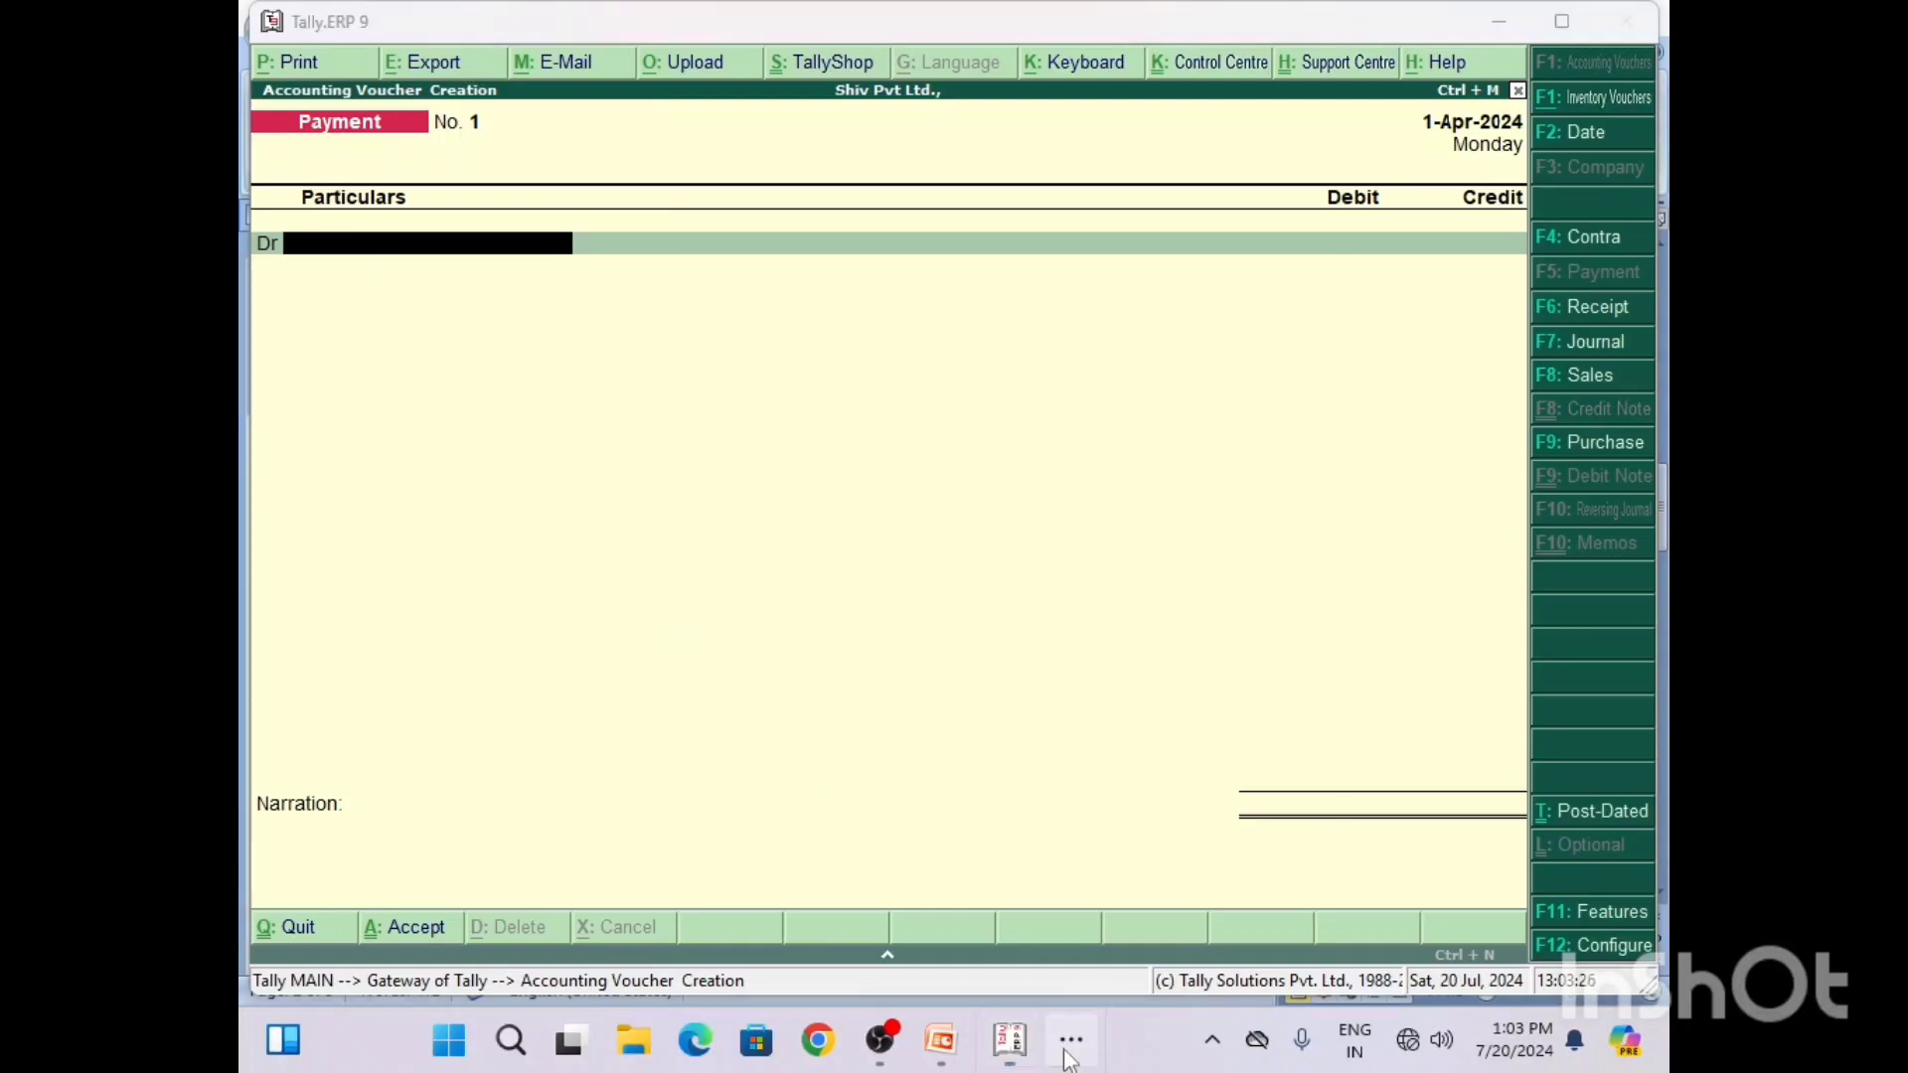
{"action": "left_click", "coordinate": [1045, 962]}
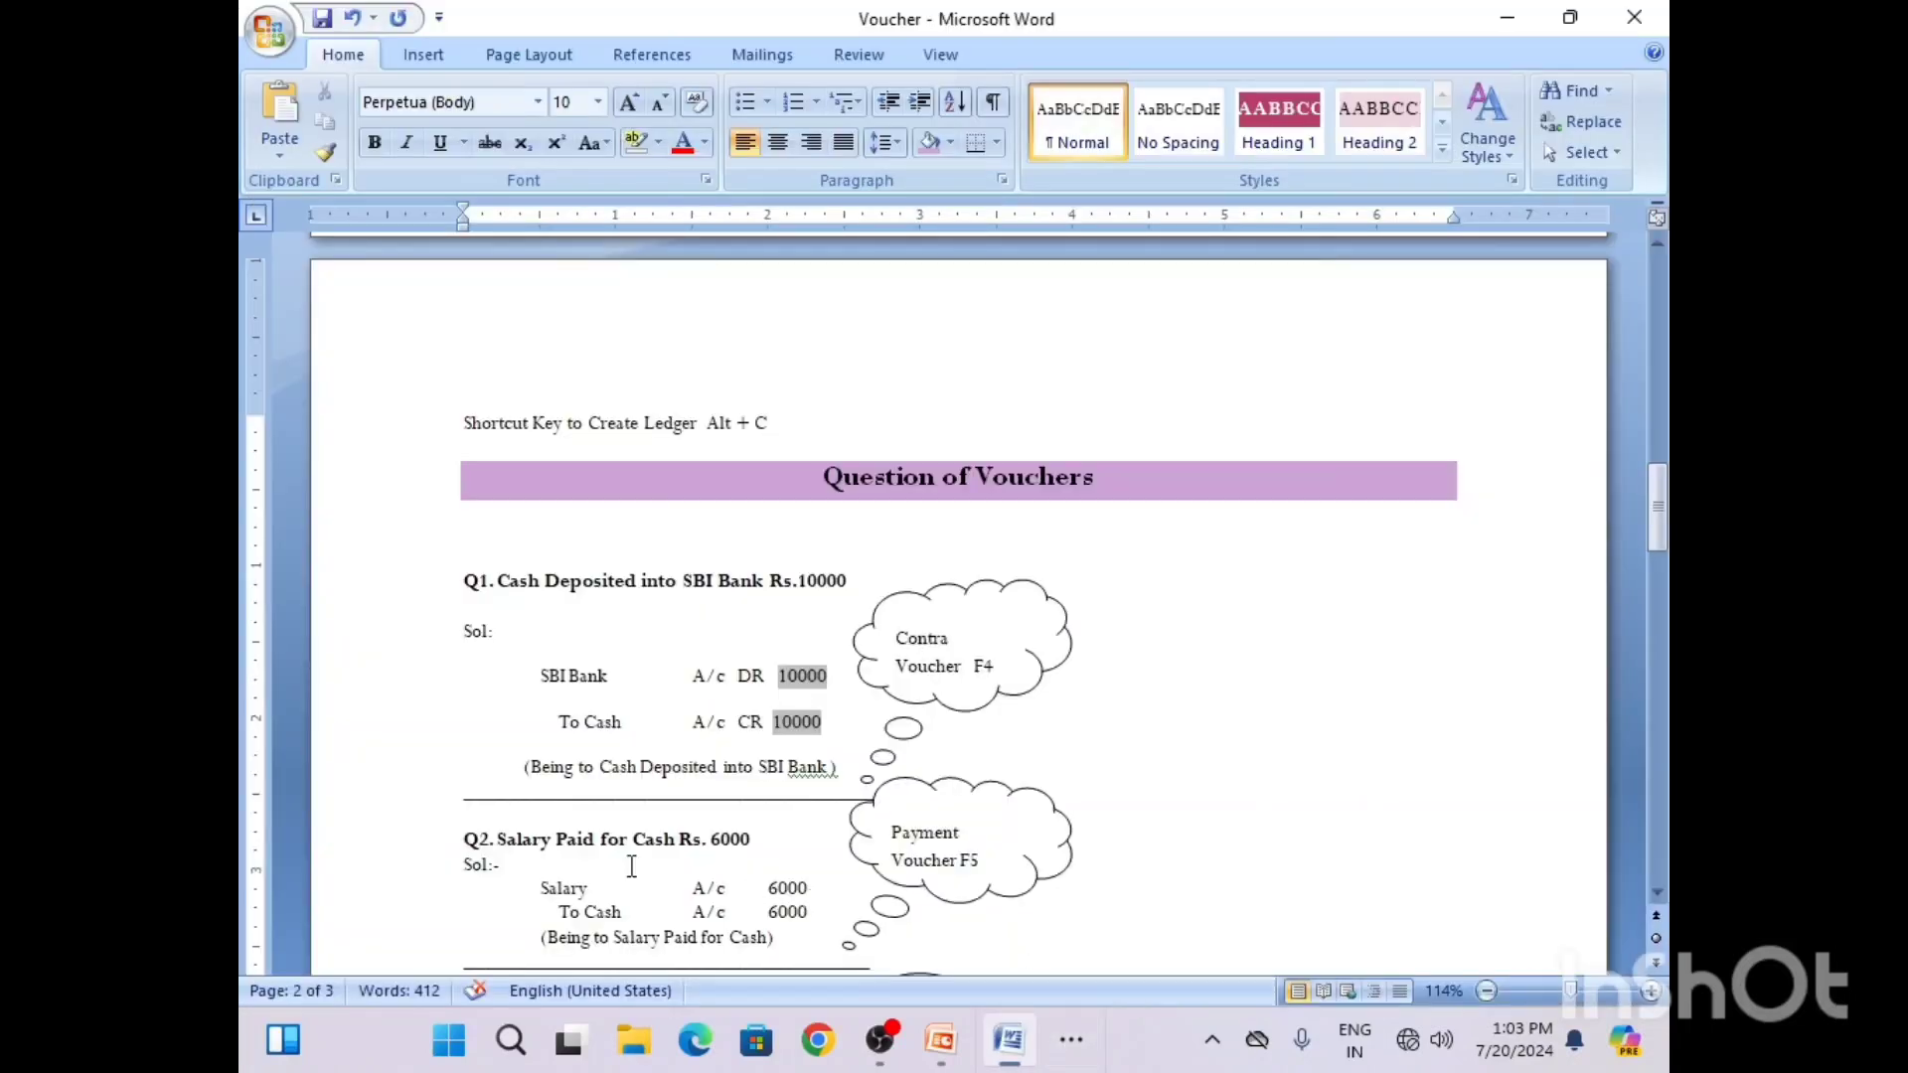
{"action": "left_click", "coordinate": [741, 897]}
{"action": "type", "text": "DR"}
{"action": "key", "text": "Tab"}
{"action": "left_click", "coordinate": [728, 912]}
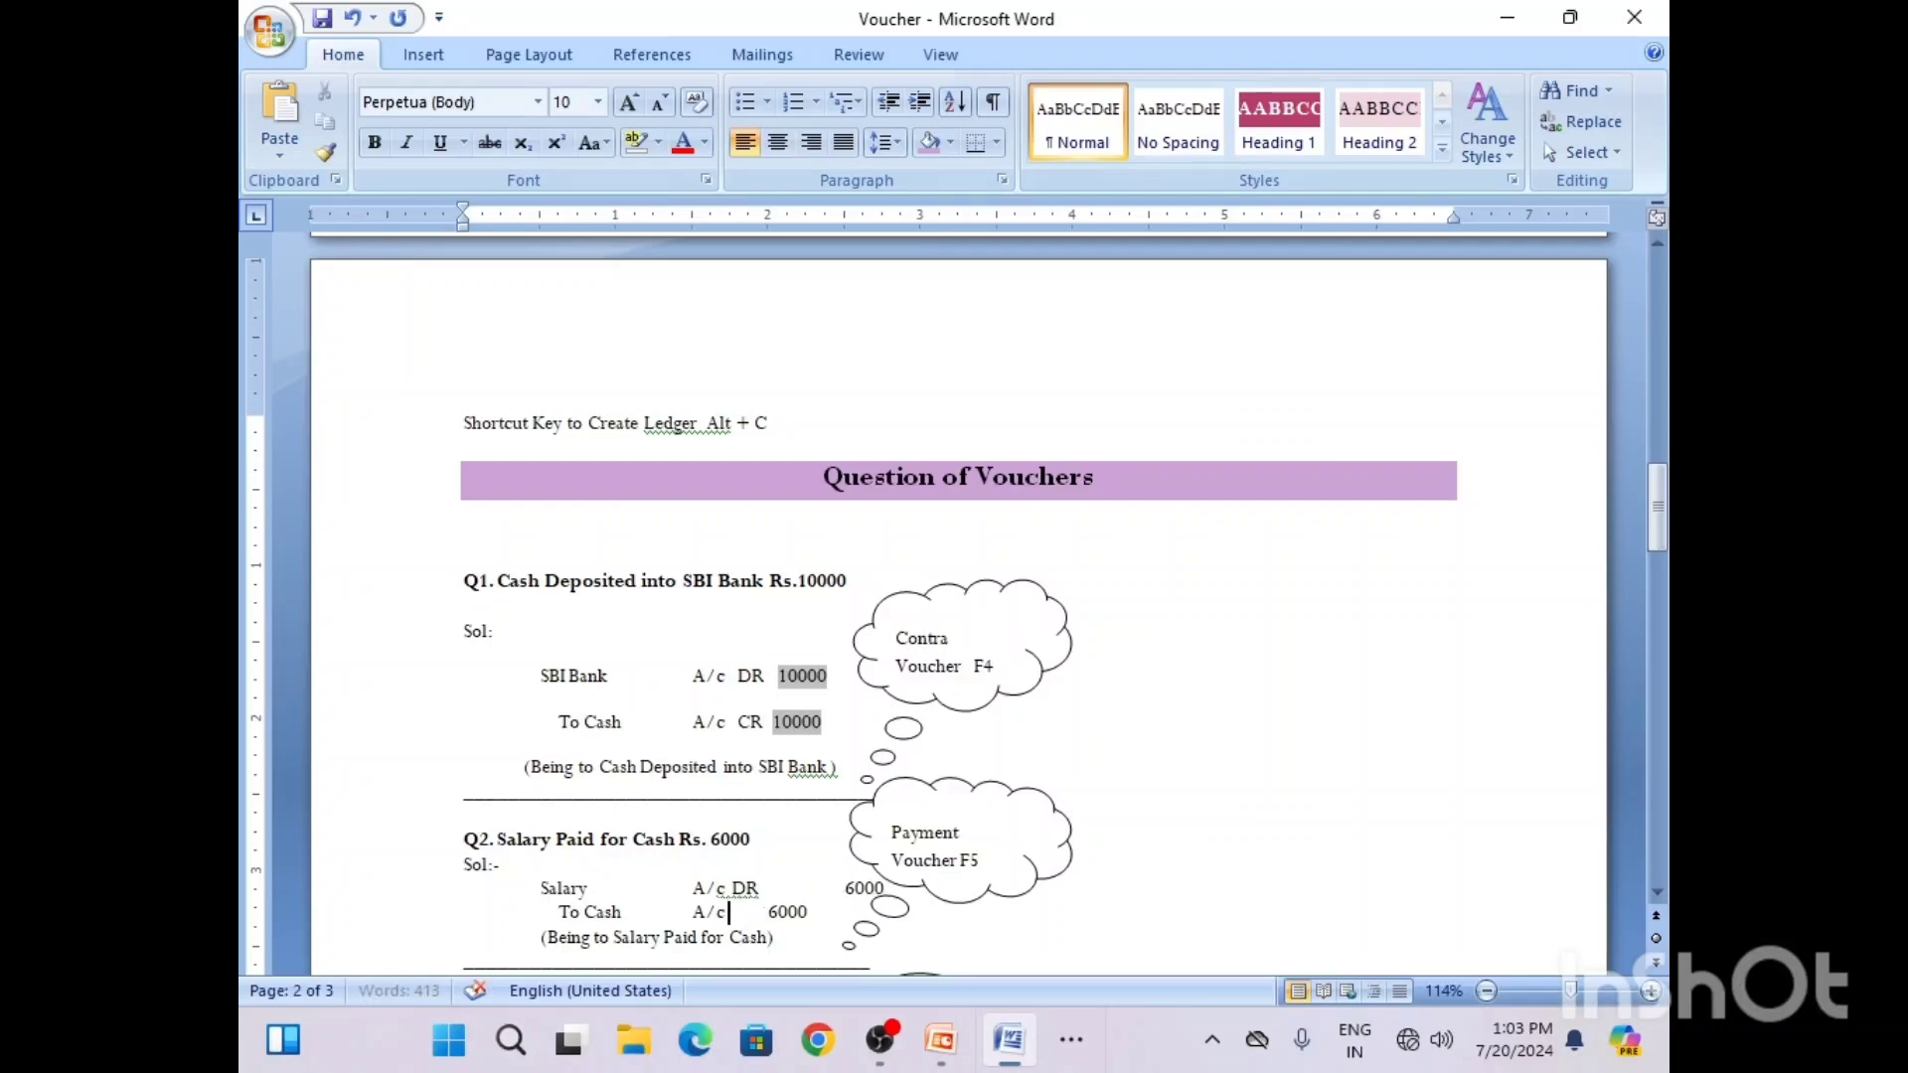
{"action": "type", "text": "CR"}
{"action": "key", "text": "Tab"}
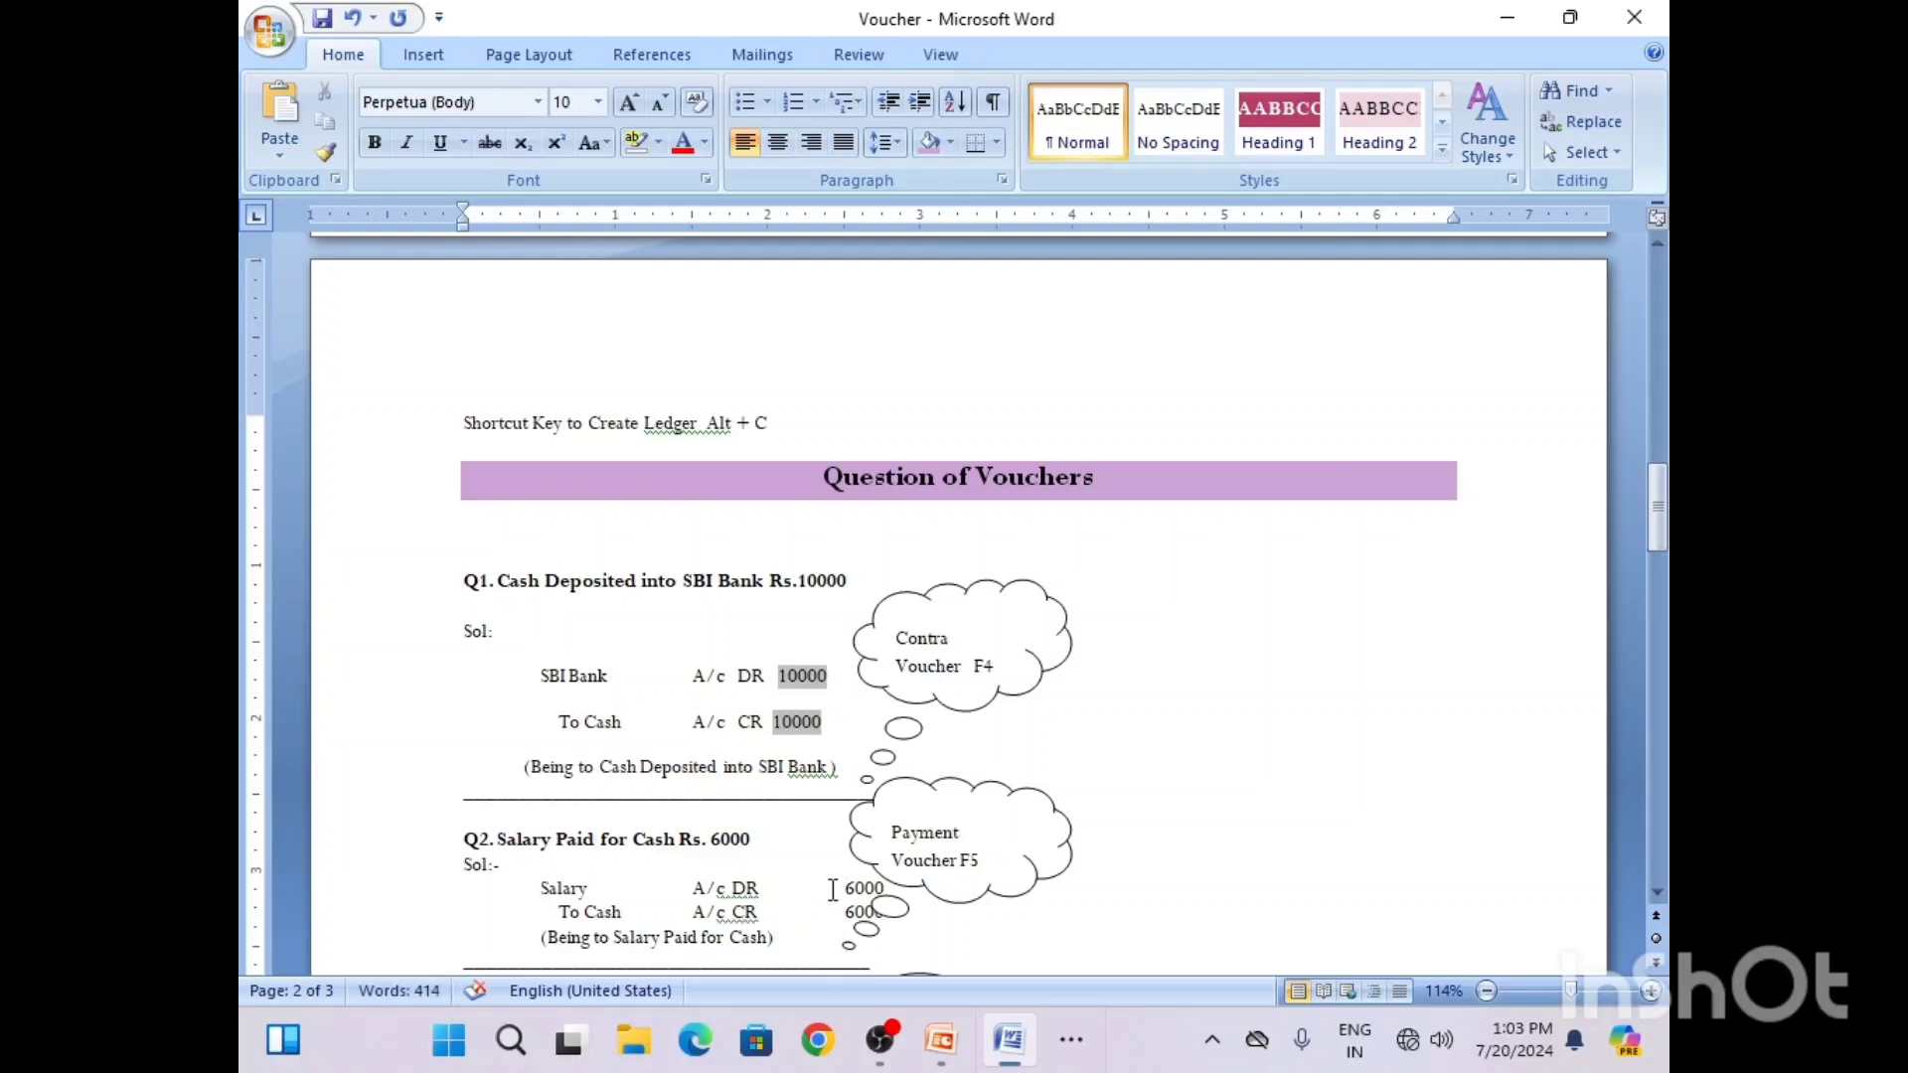
{"action": "left_click", "coordinate": [844, 889]}
Step: Return to Tally and create a new ledger named "Salary A/c" with no alias from the payment voucher's debit line
{"action": "left_click", "coordinate": [1071, 1039]}
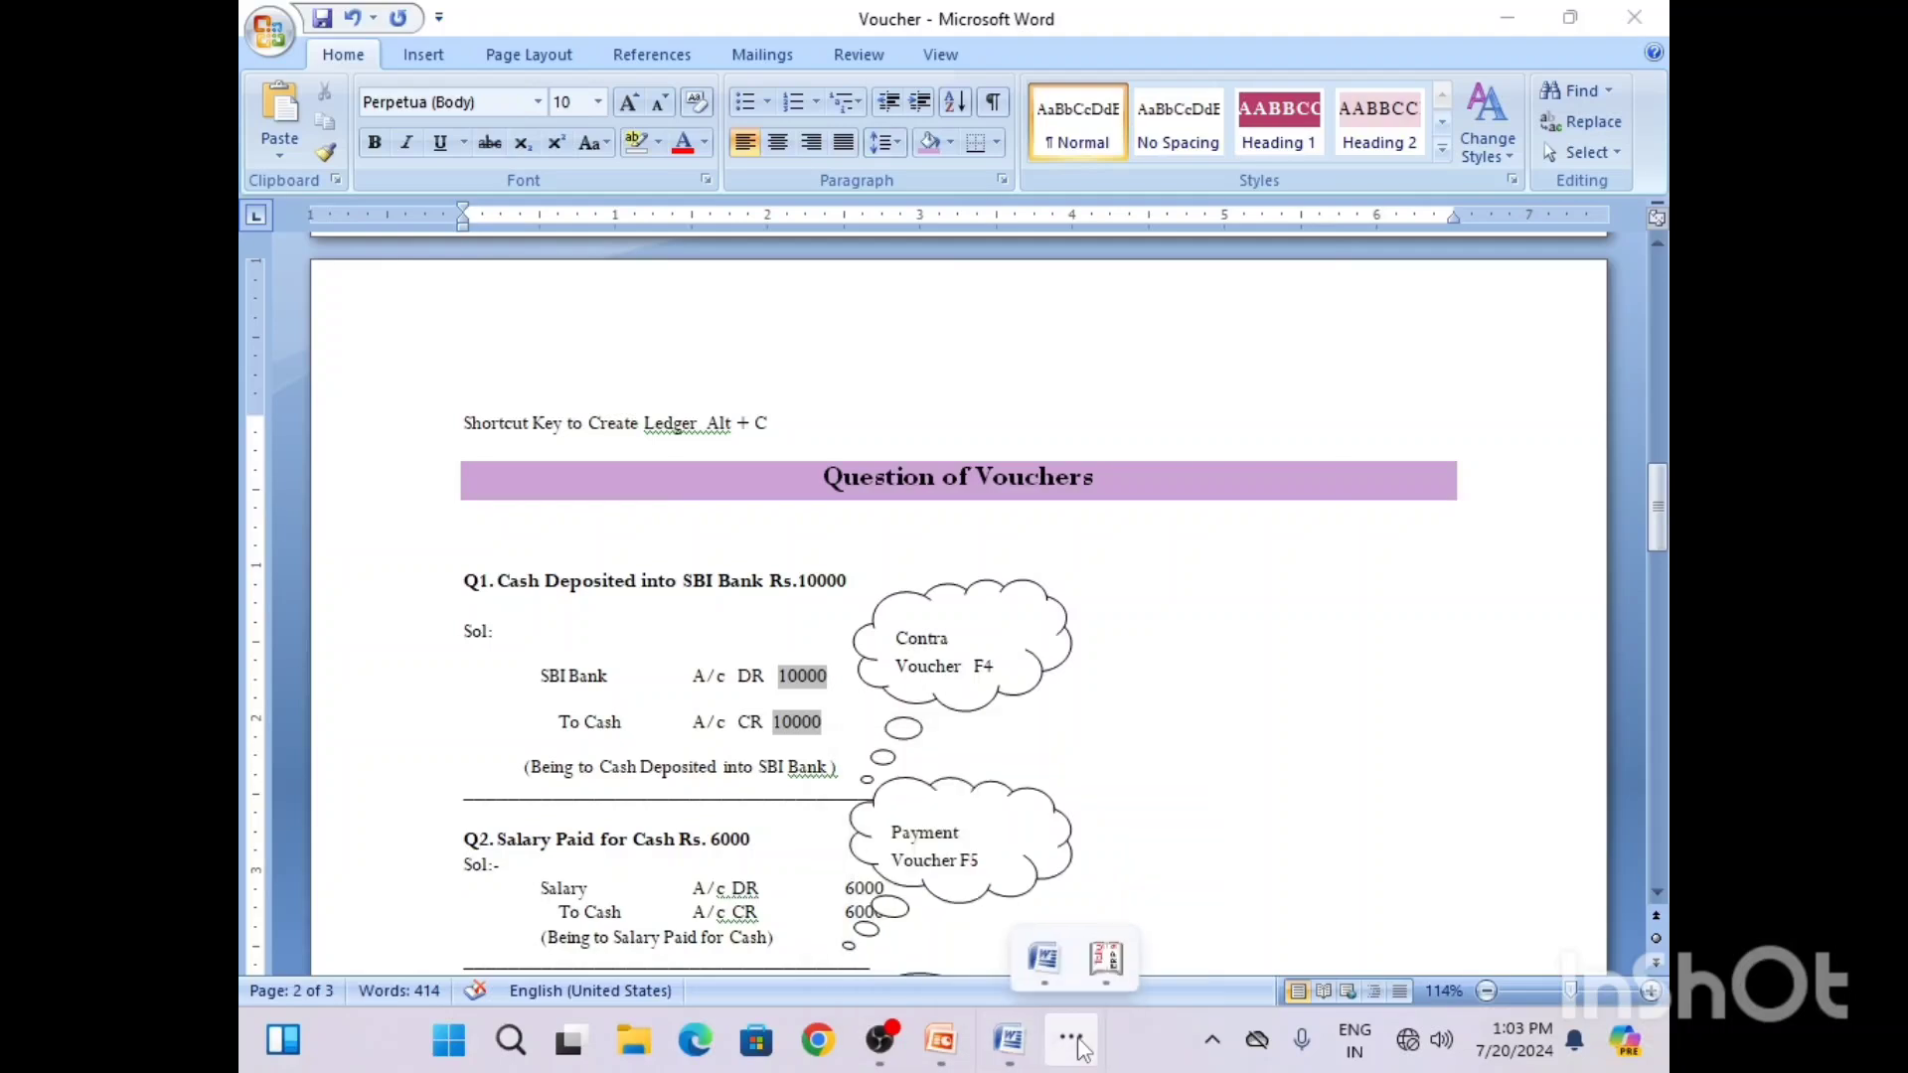
{"action": "left_click", "coordinate": [1108, 960]}
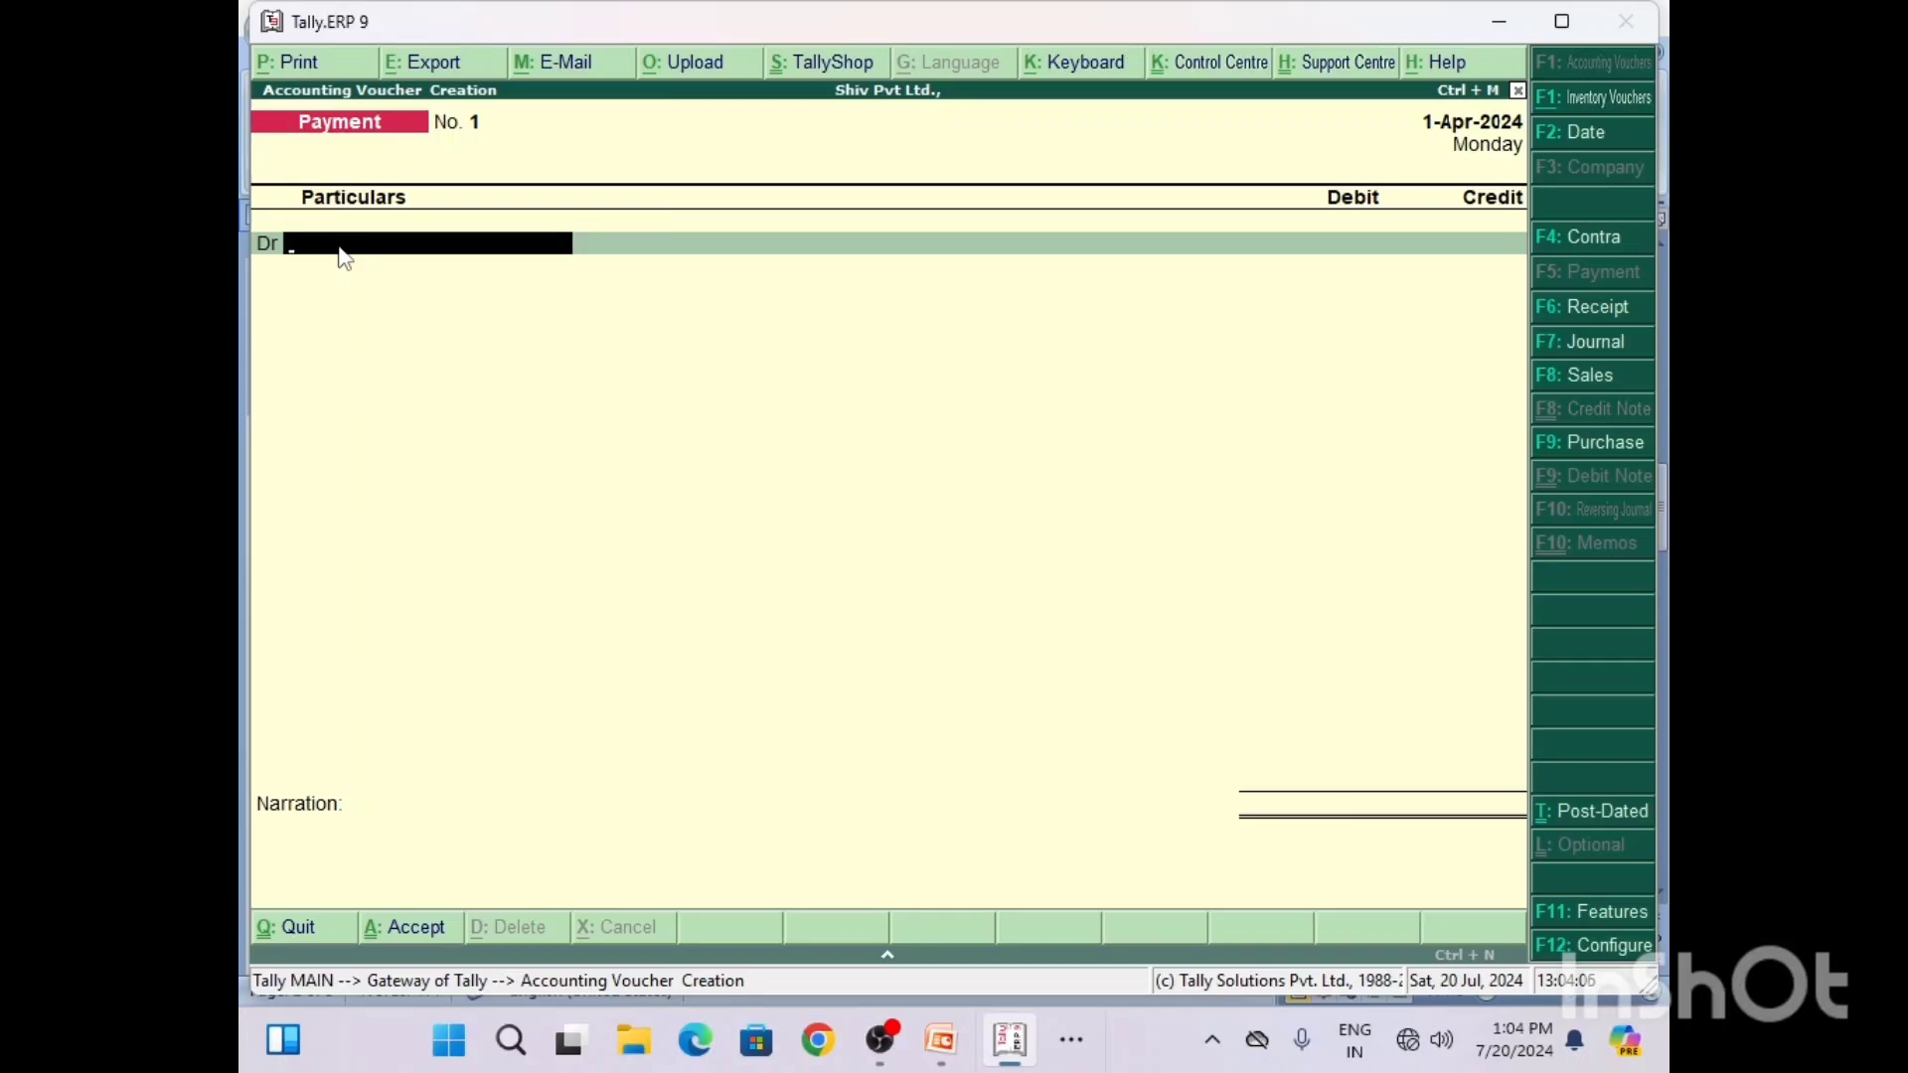
{"action": "key", "text": "alt+c"}
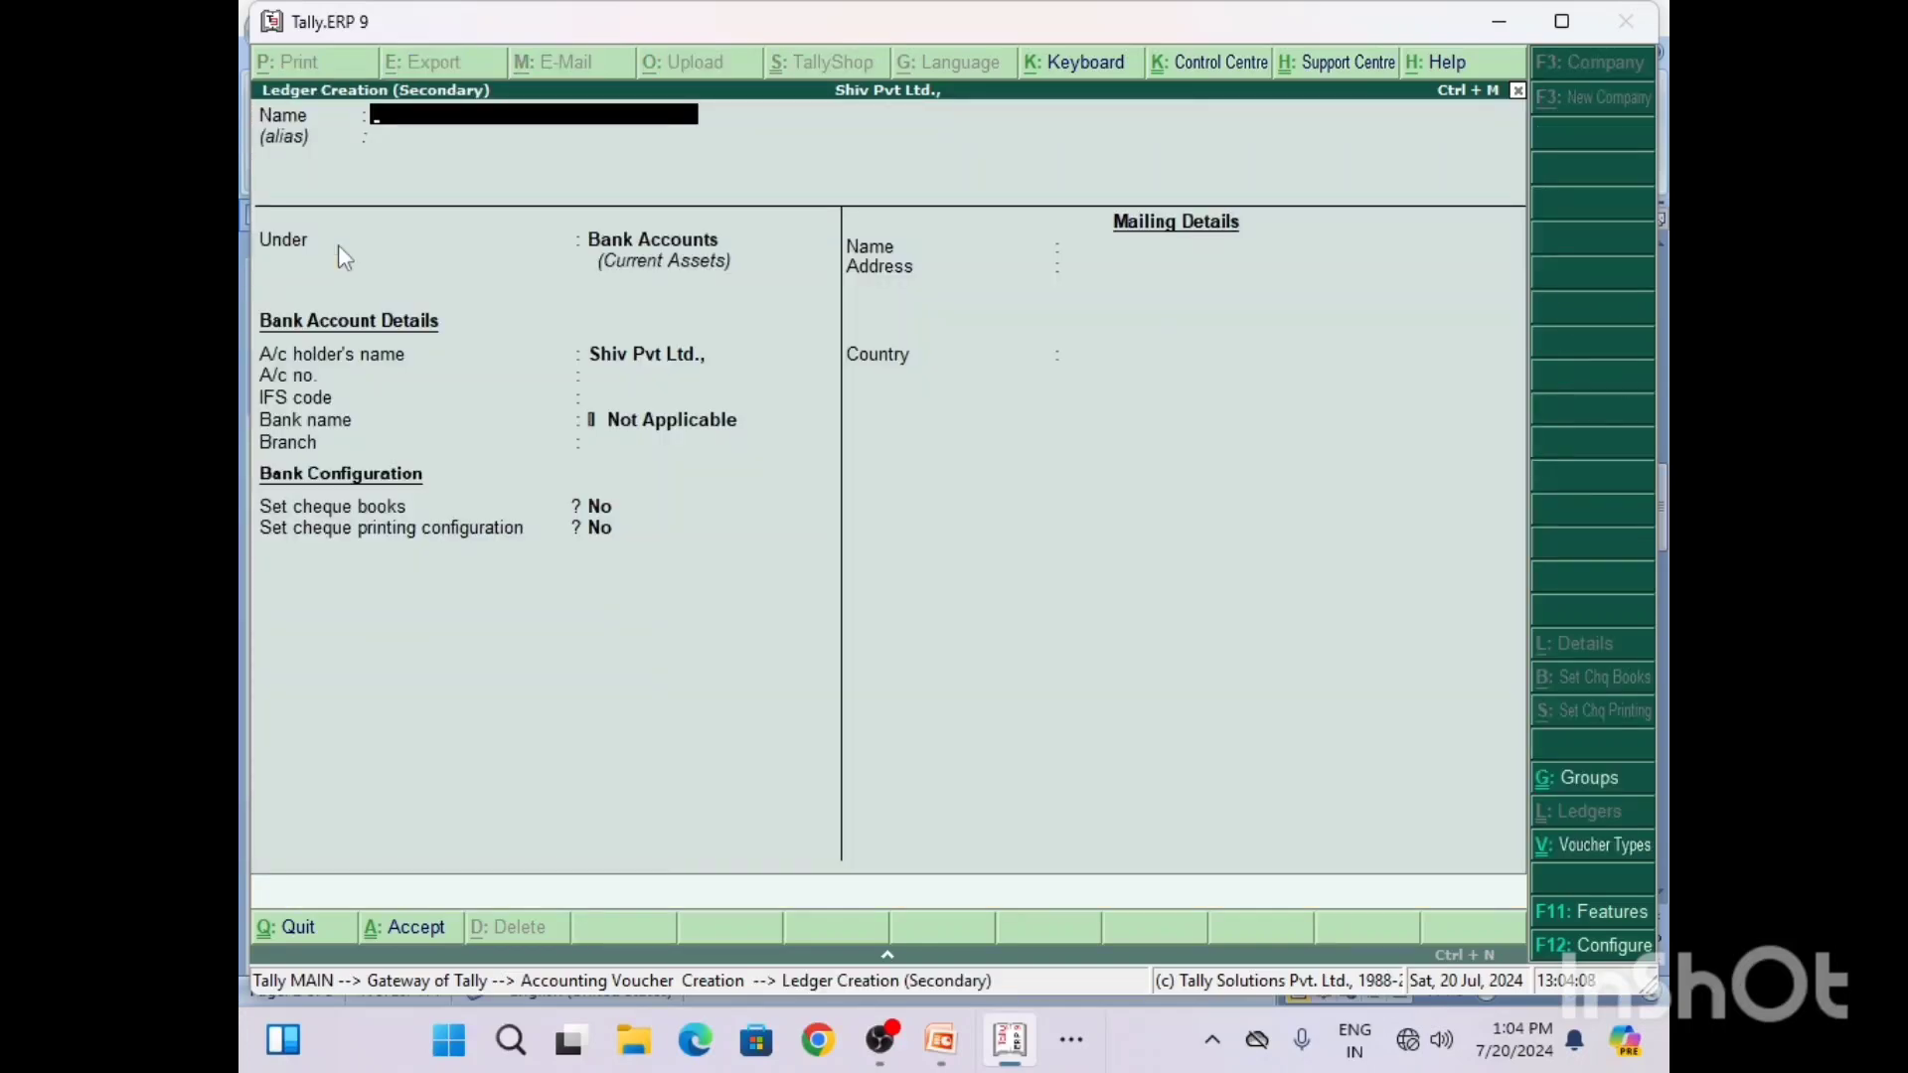
{"action": "type", "text": "Salary A/c"}
{"action": "key", "text": "Return"}
{"action": "key", "text": "Return"}
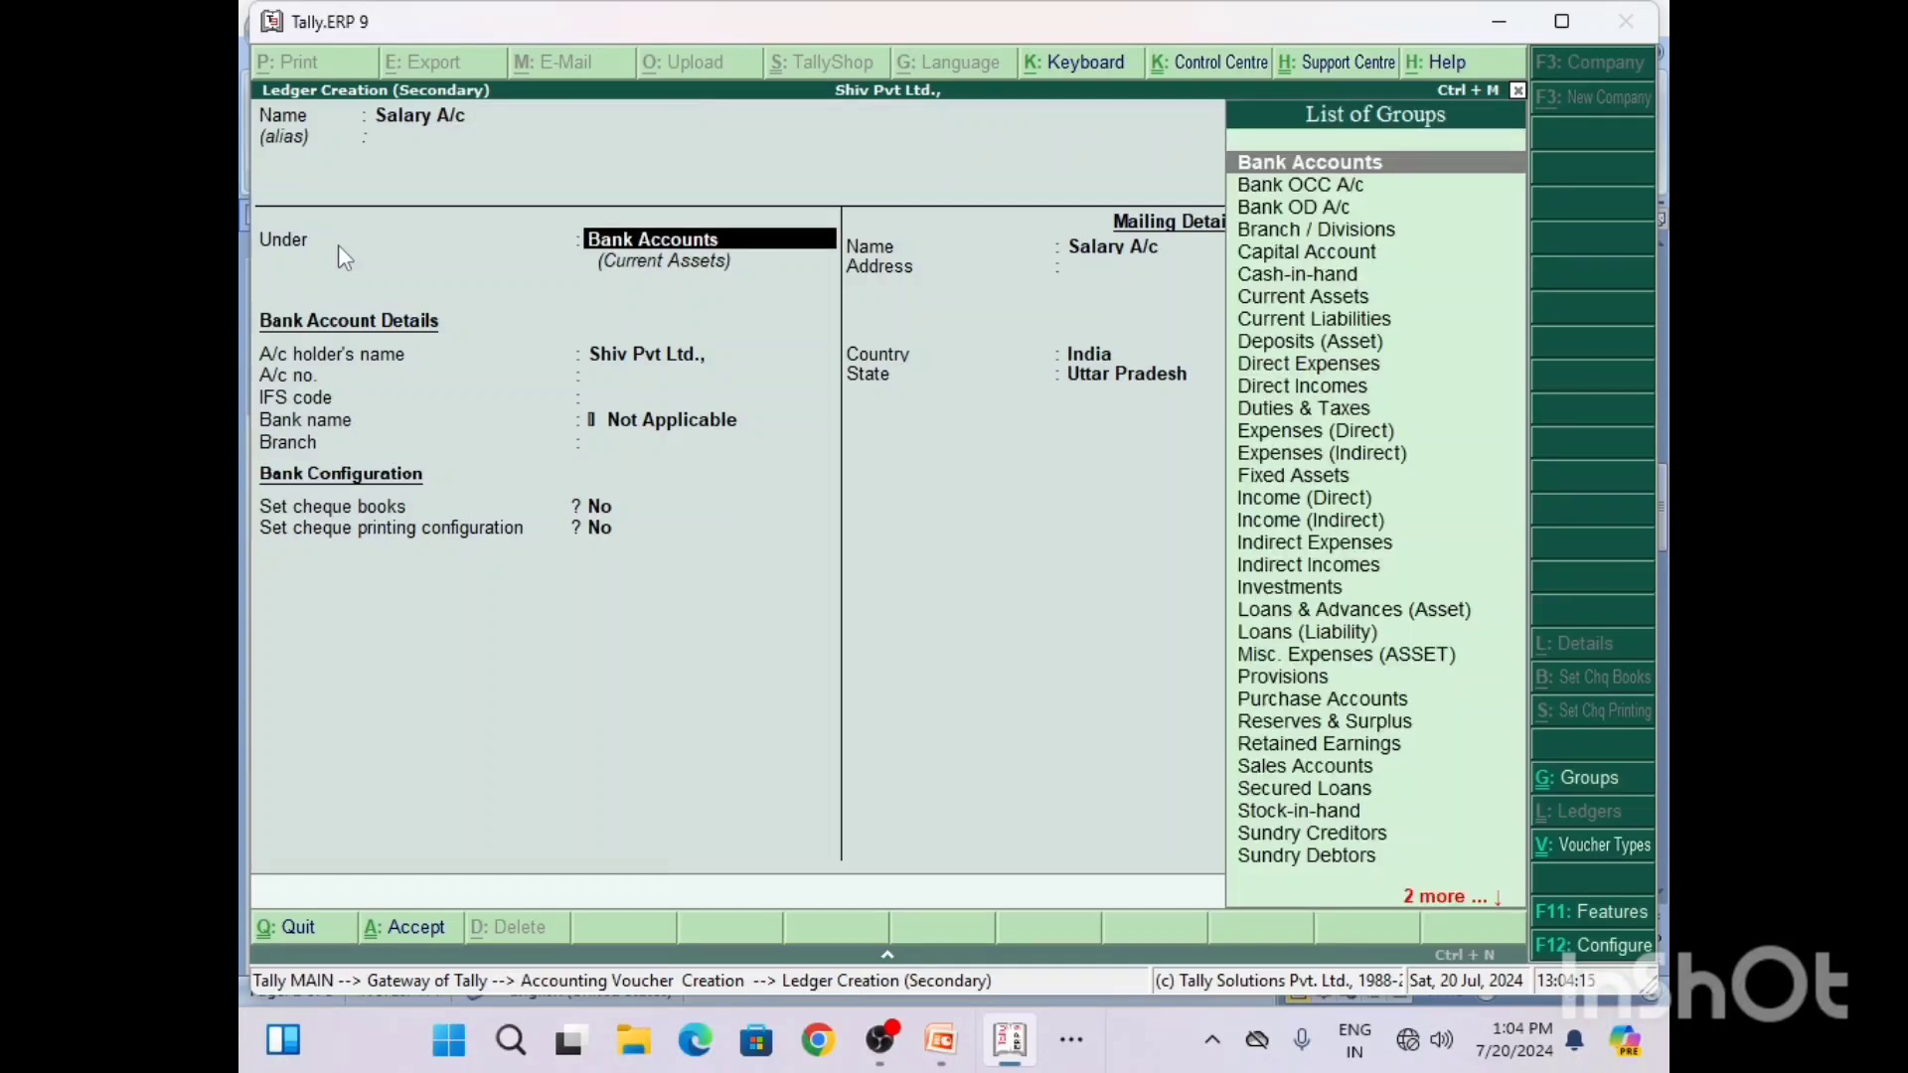
Step: Place the Salary A/c ledger under Indirect Expenses, keep the remaining default details and save it
{"action": "type", "text": "i"}
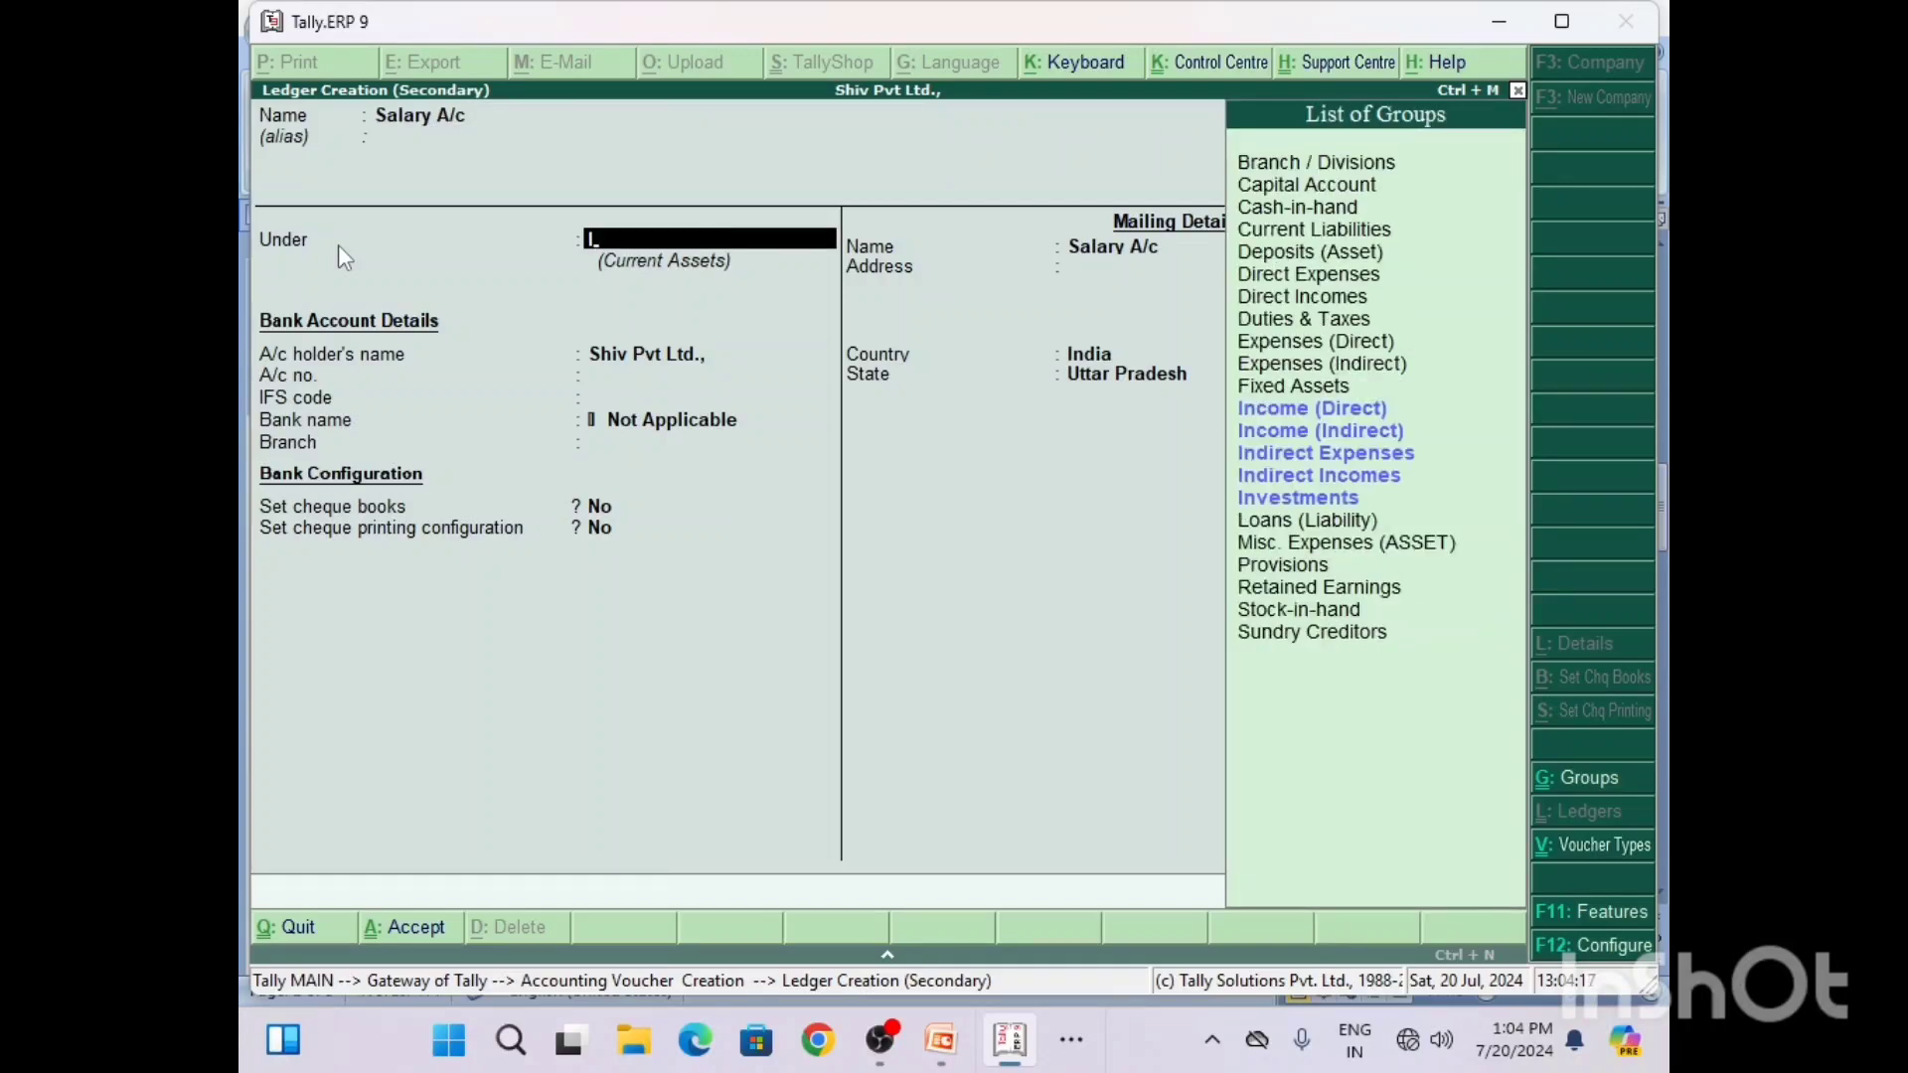
{"action": "key", "text": "Down"}
{"action": "key", "text": "Down"}
{"action": "key", "text": "Down"}
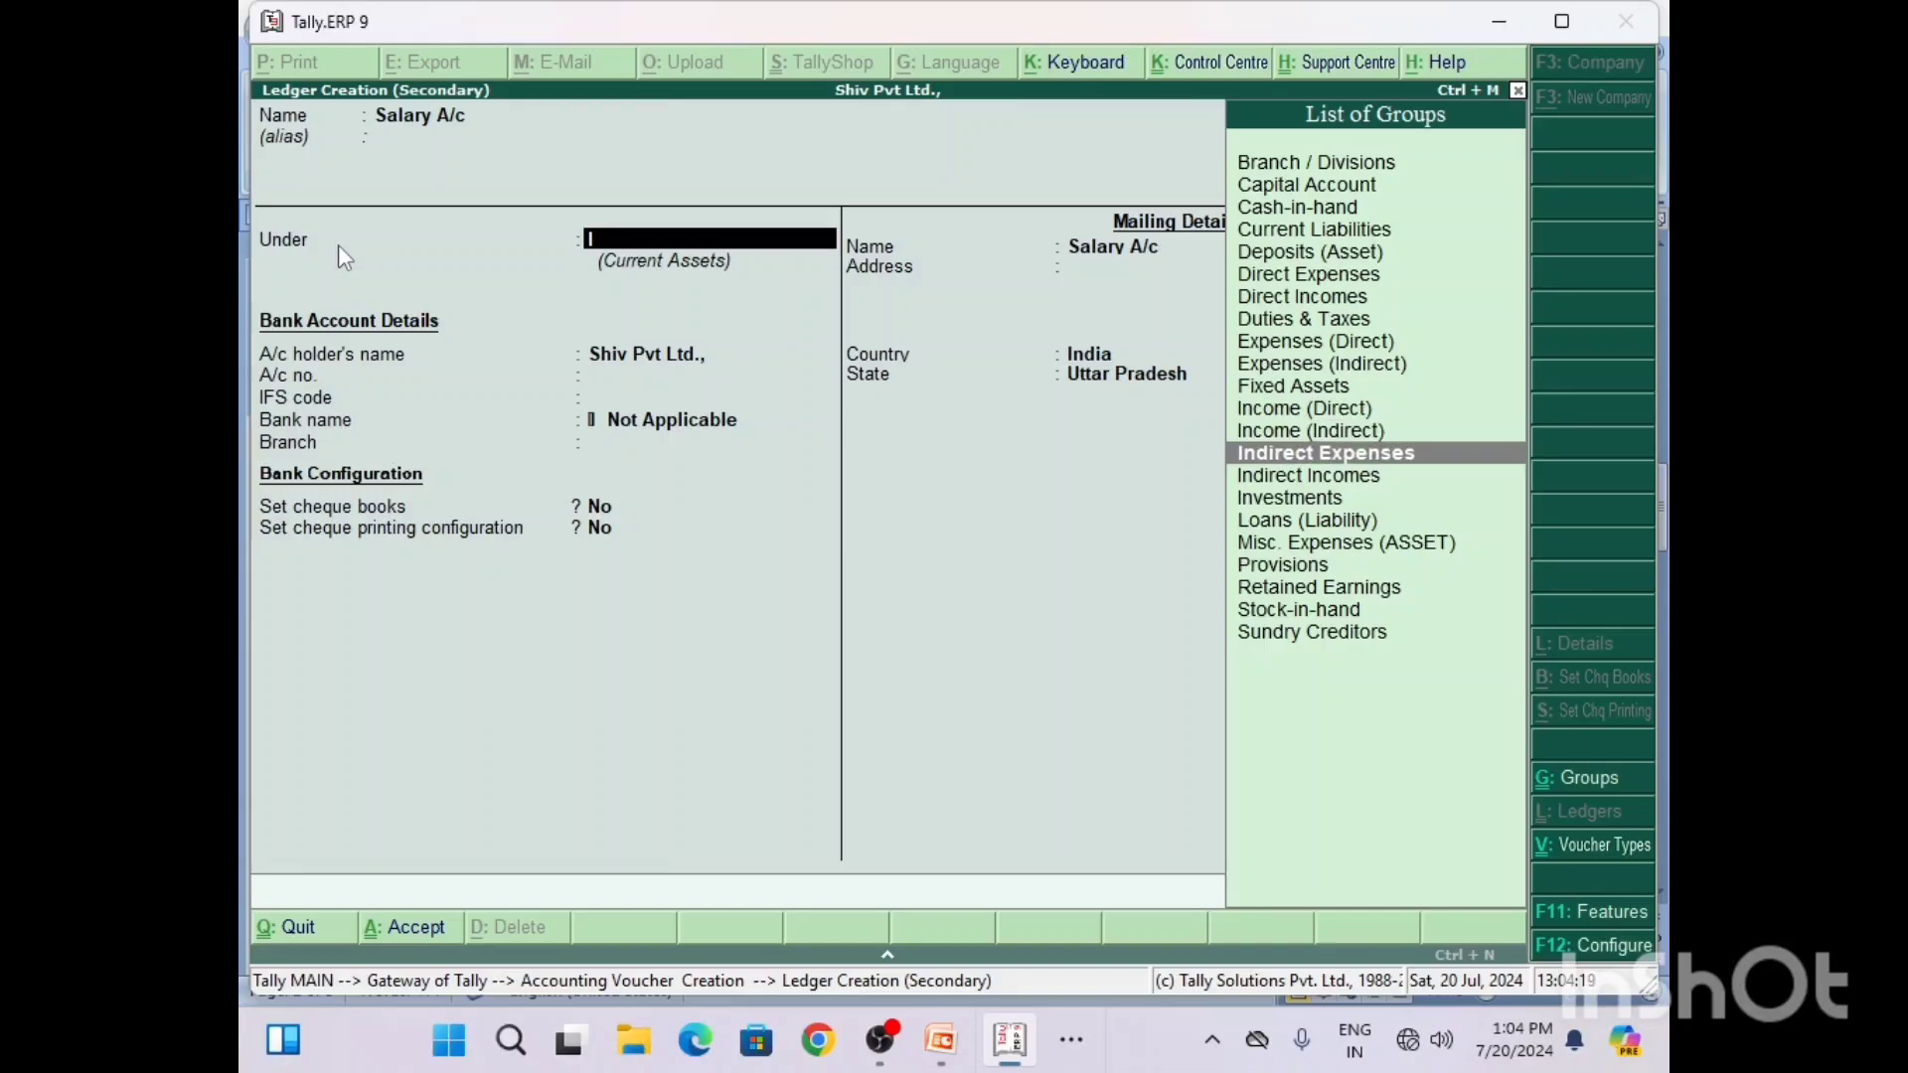
{"action": "key", "text": "Return"}
{"action": "key", "text": "Return"}
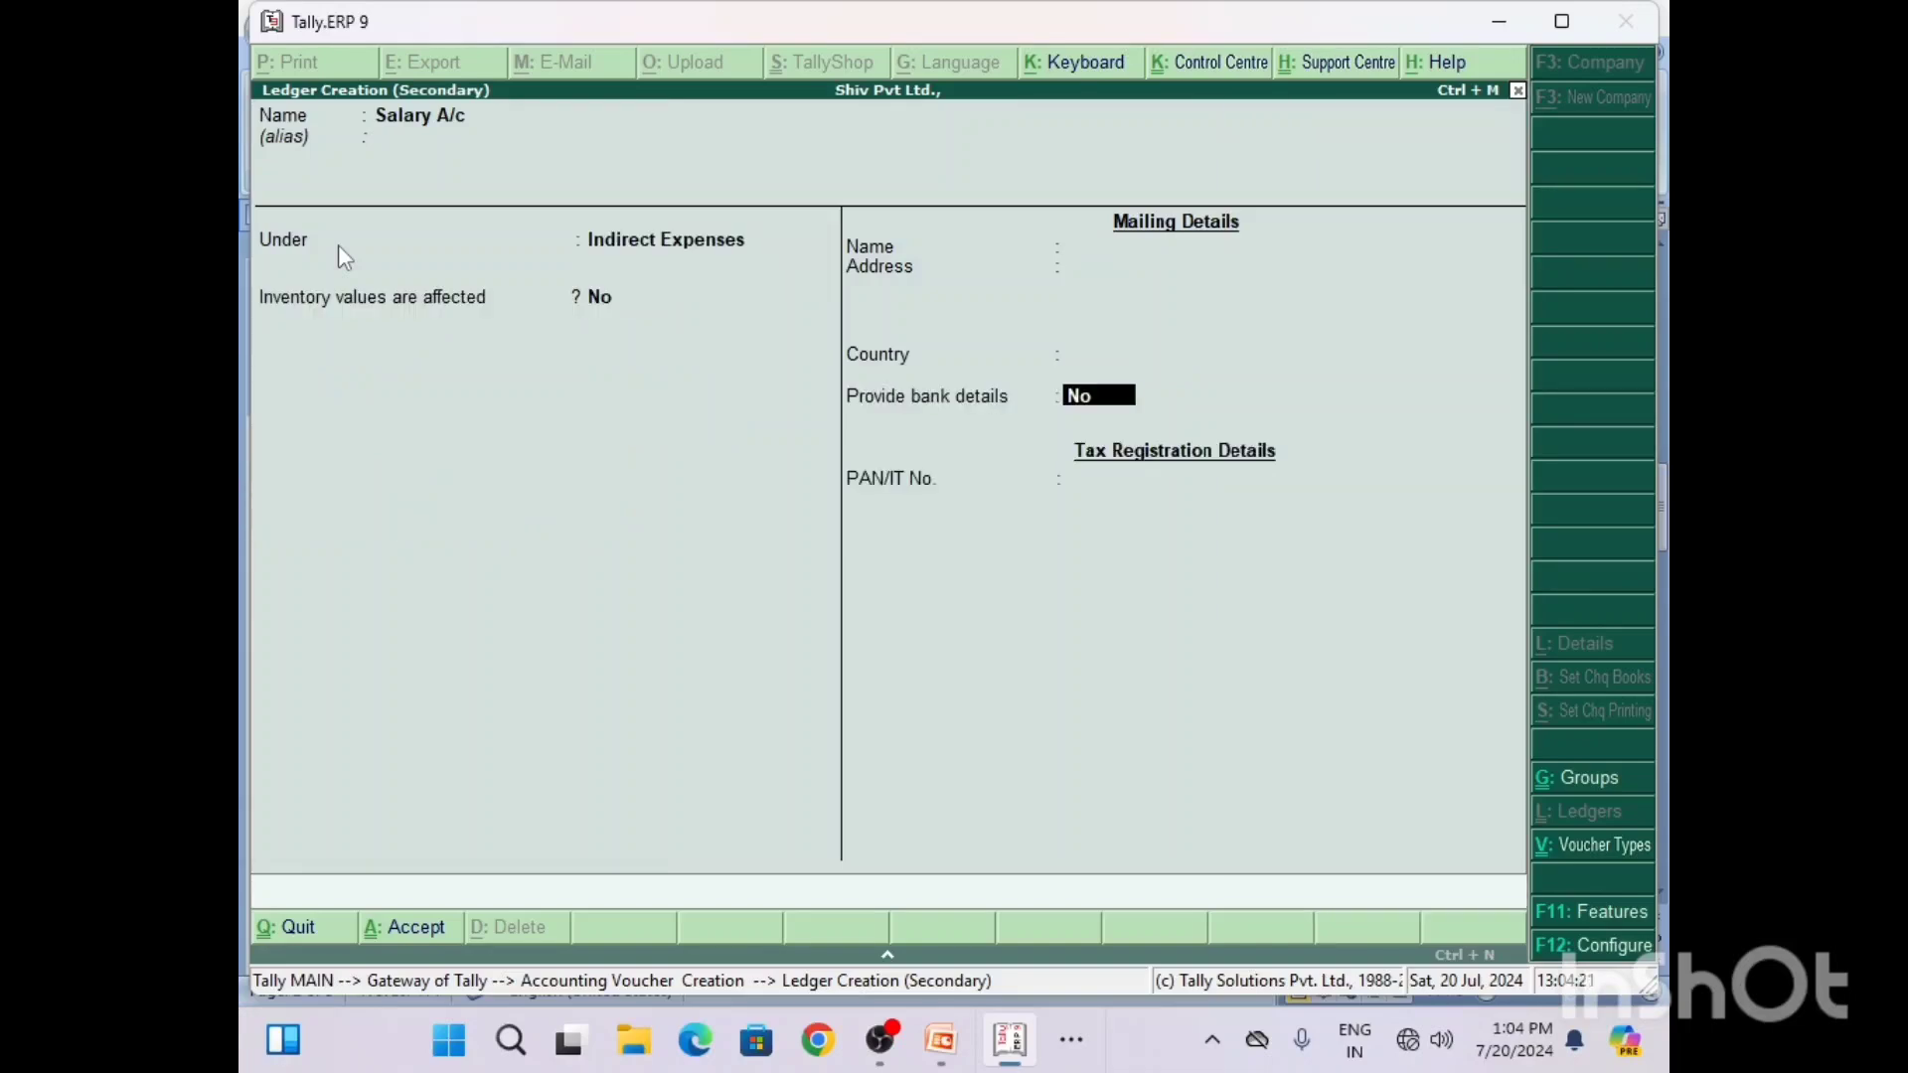
{"action": "key", "text": "Return"}
{"action": "key", "text": "Return"}
{"action": "key", "text": "Return"}
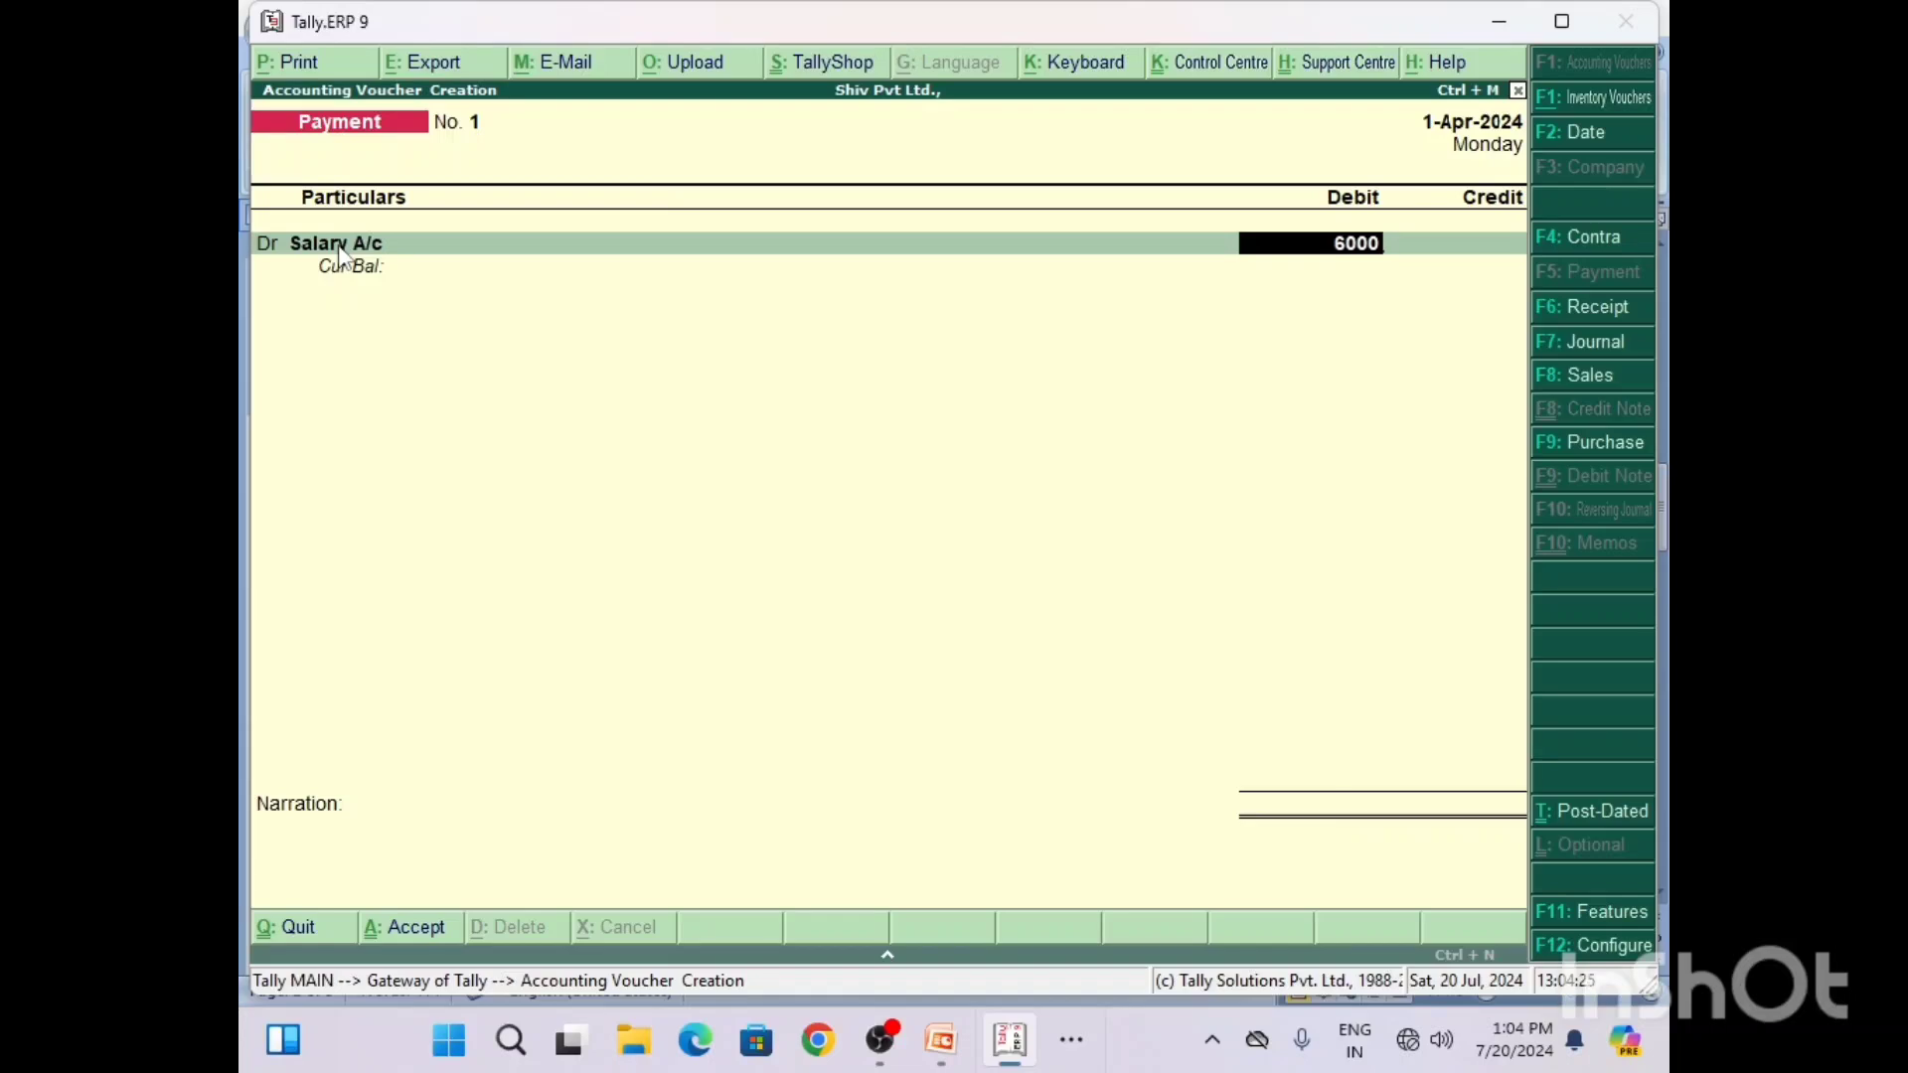
Step: Debit Salary A/c with 6000 and credit Cash with 6,000.00, consulting the Q2 solution in Word for the credit side
{"action": "key", "text": "Return"}
{"action": "key", "text": "Return"}
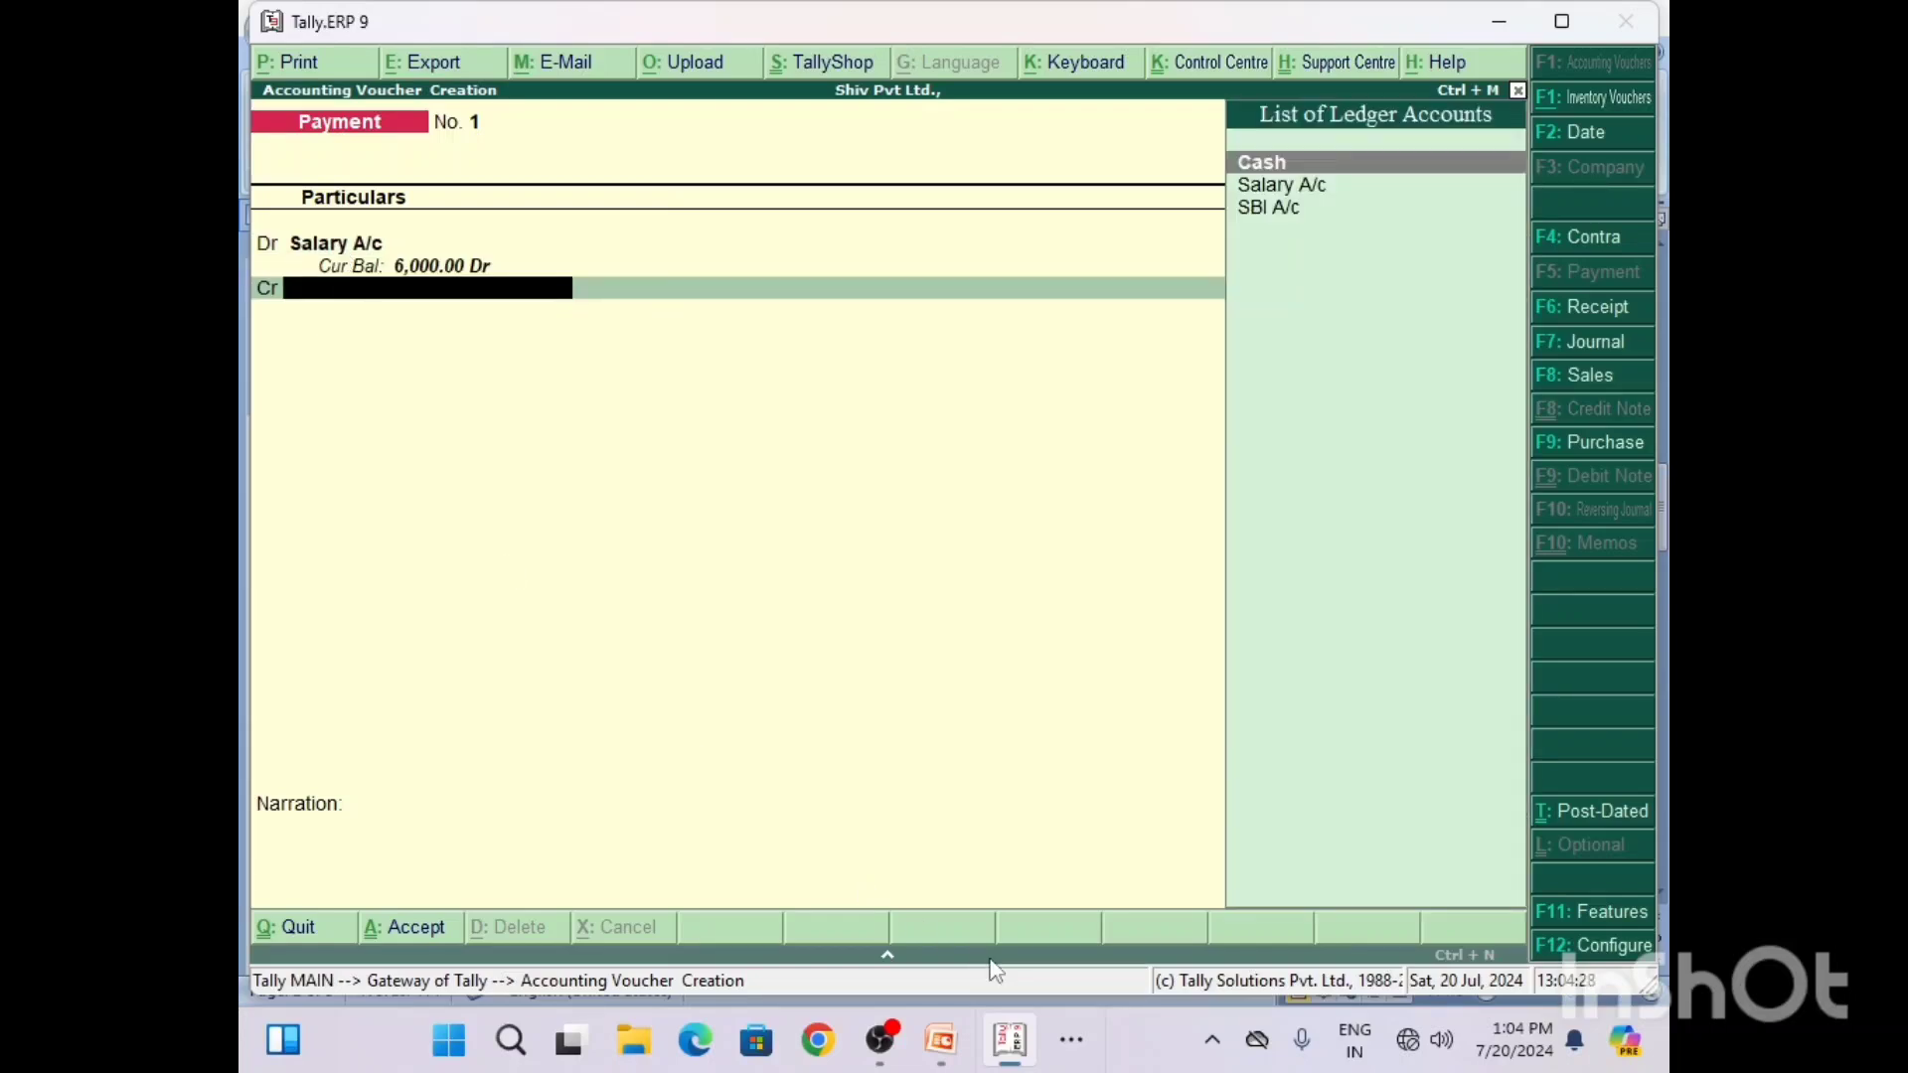
{"action": "left_click", "coordinate": [1070, 1042]}
{"action": "left_click", "coordinate": [1040, 979]}
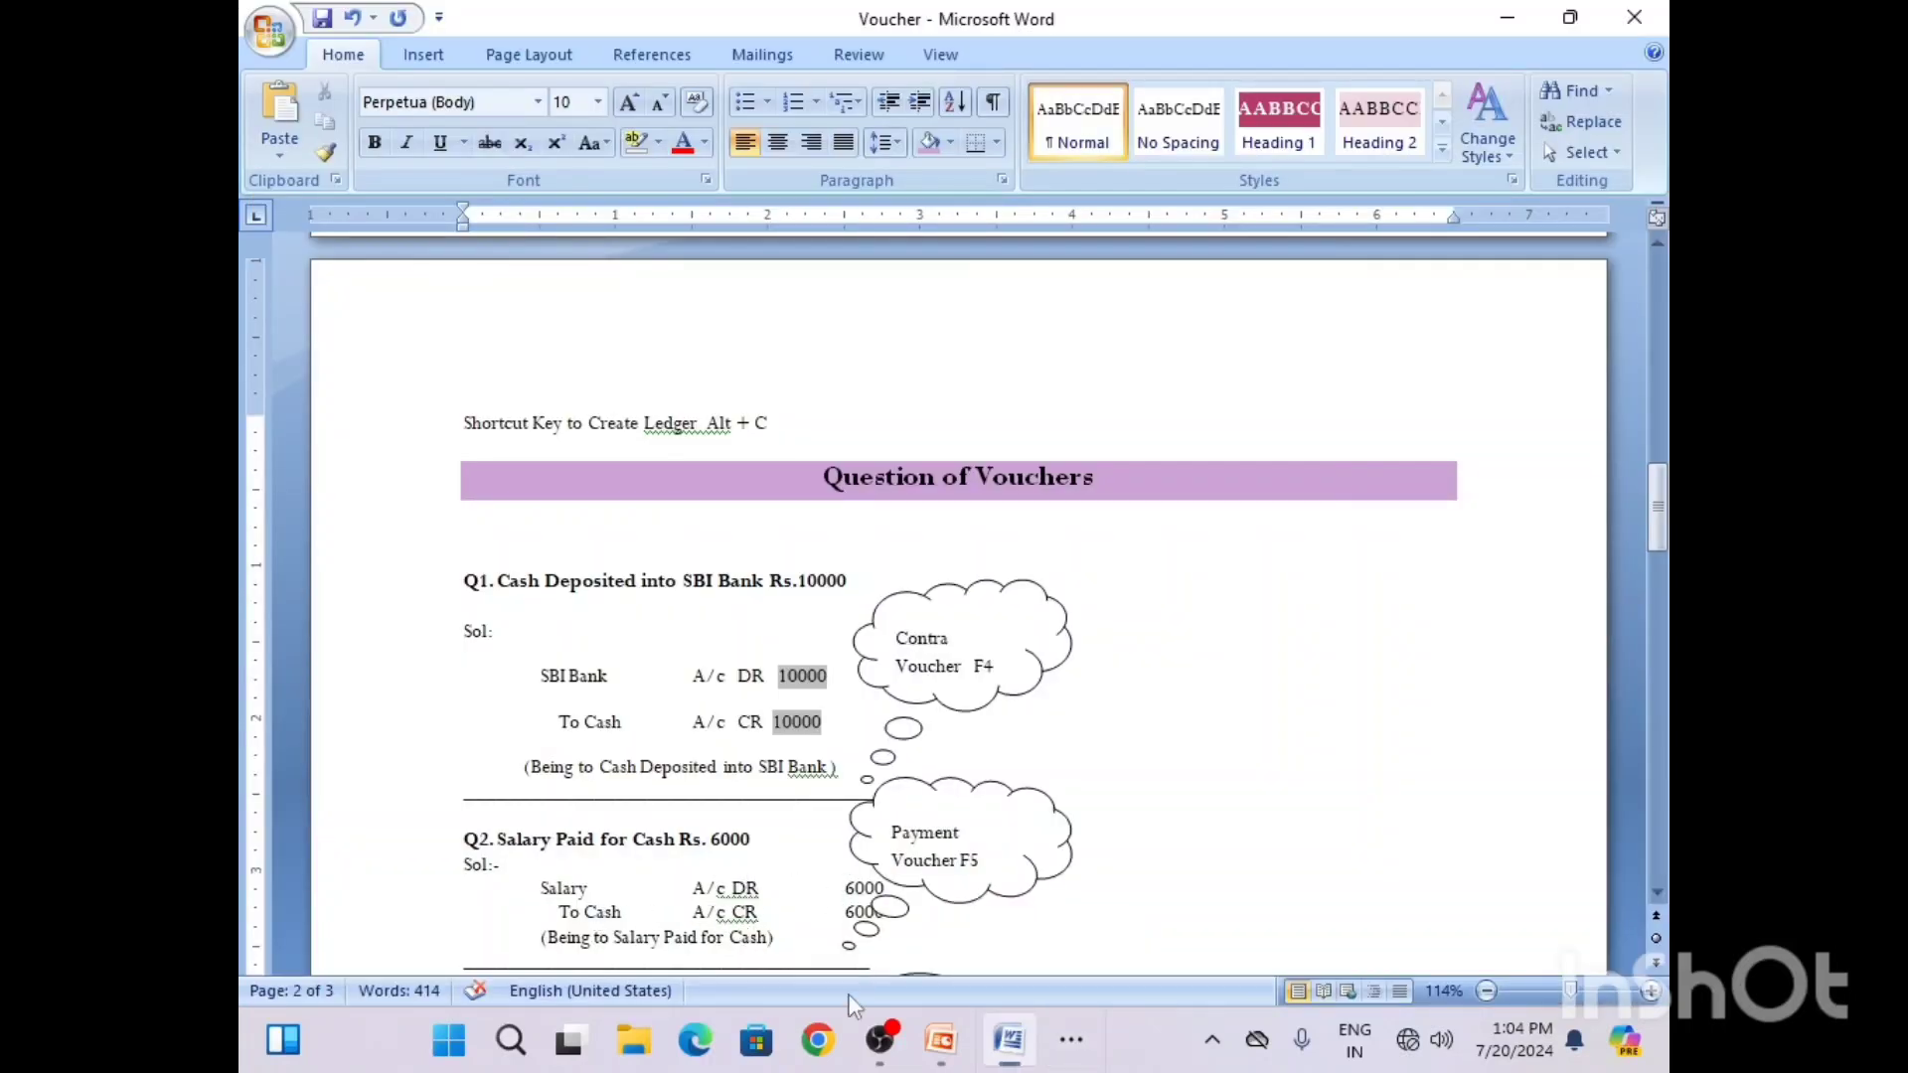
{"action": "left_click", "coordinate": [1507, 18]}
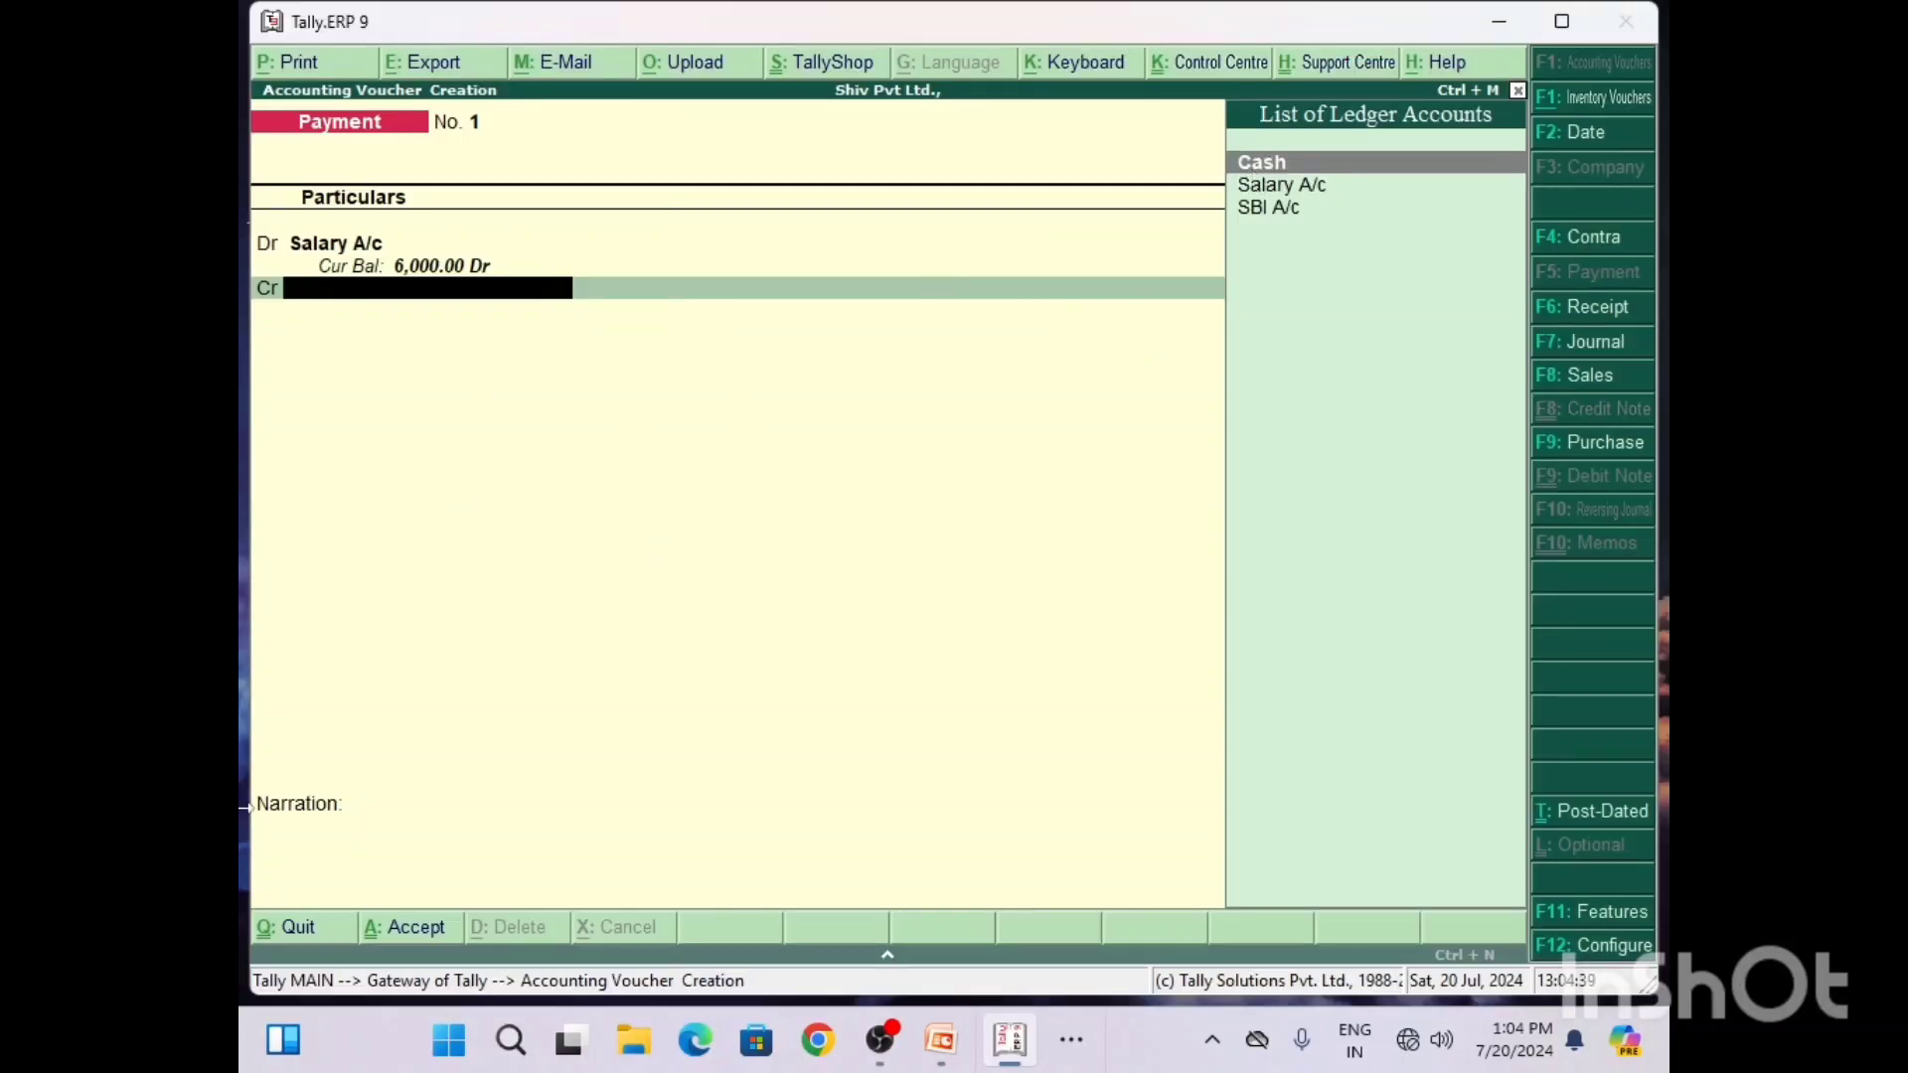
{"action": "type", "text": "C"}
{"action": "key", "text": "Return"}
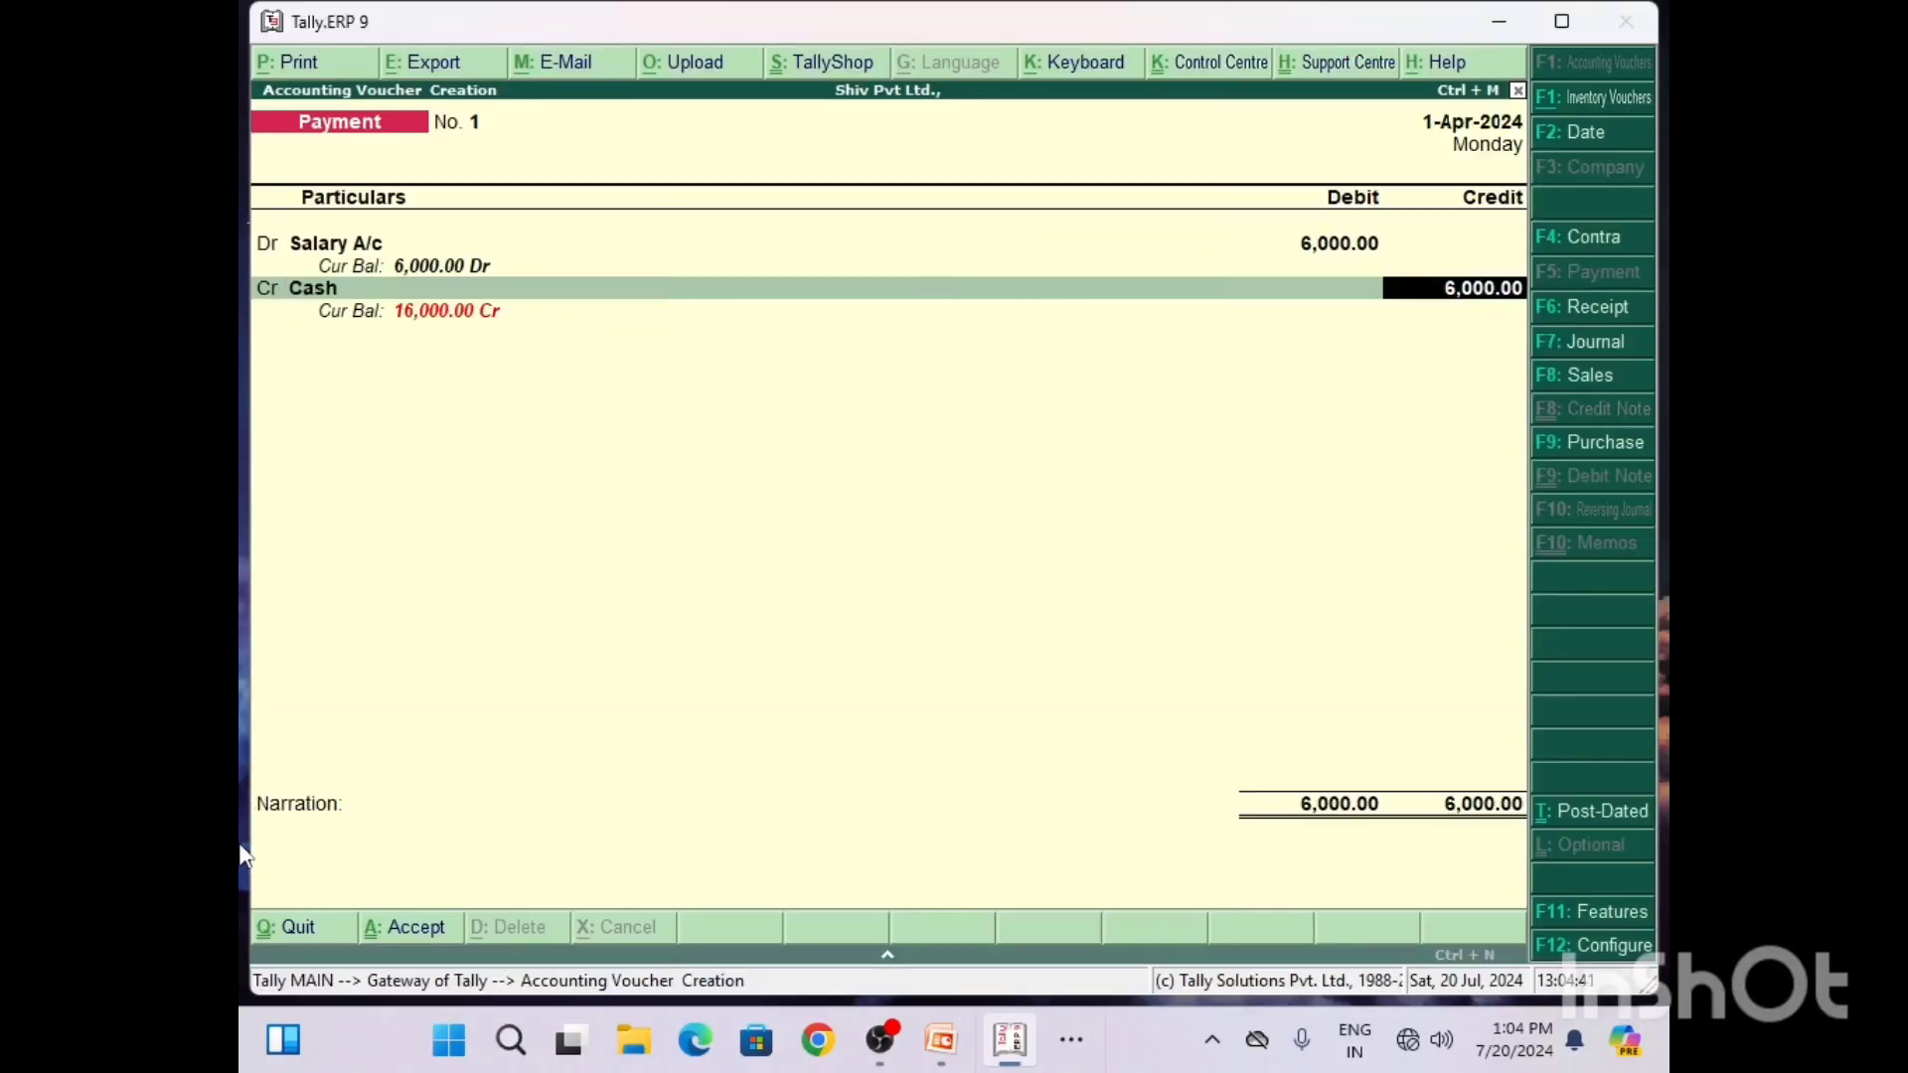
{"action": "key", "text": "Return"}
Step: Enter the narration "Being to SAlary Paid" and save the payment voucher
{"action": "key", "text": "Return"}
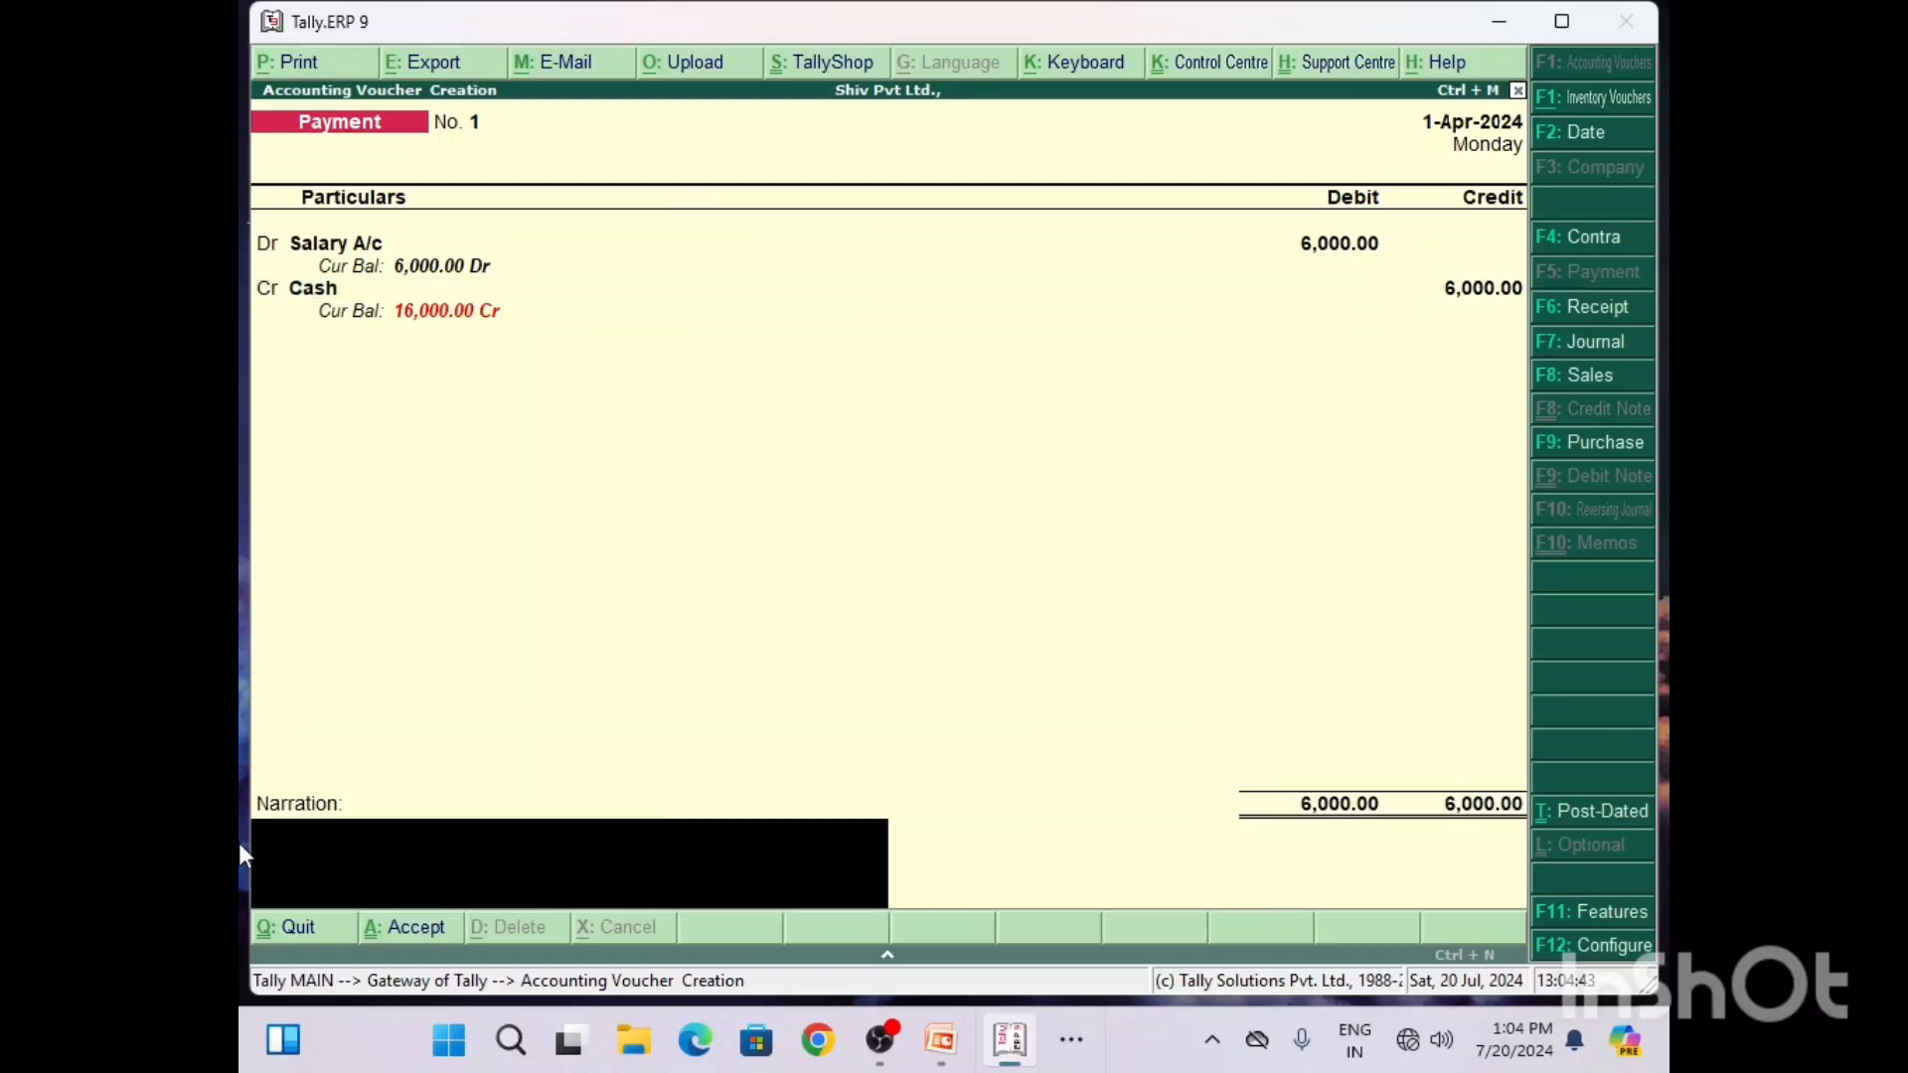
{"action": "type", "text": "Being to SAlary Paid"}
{"action": "key", "text": "Return"}
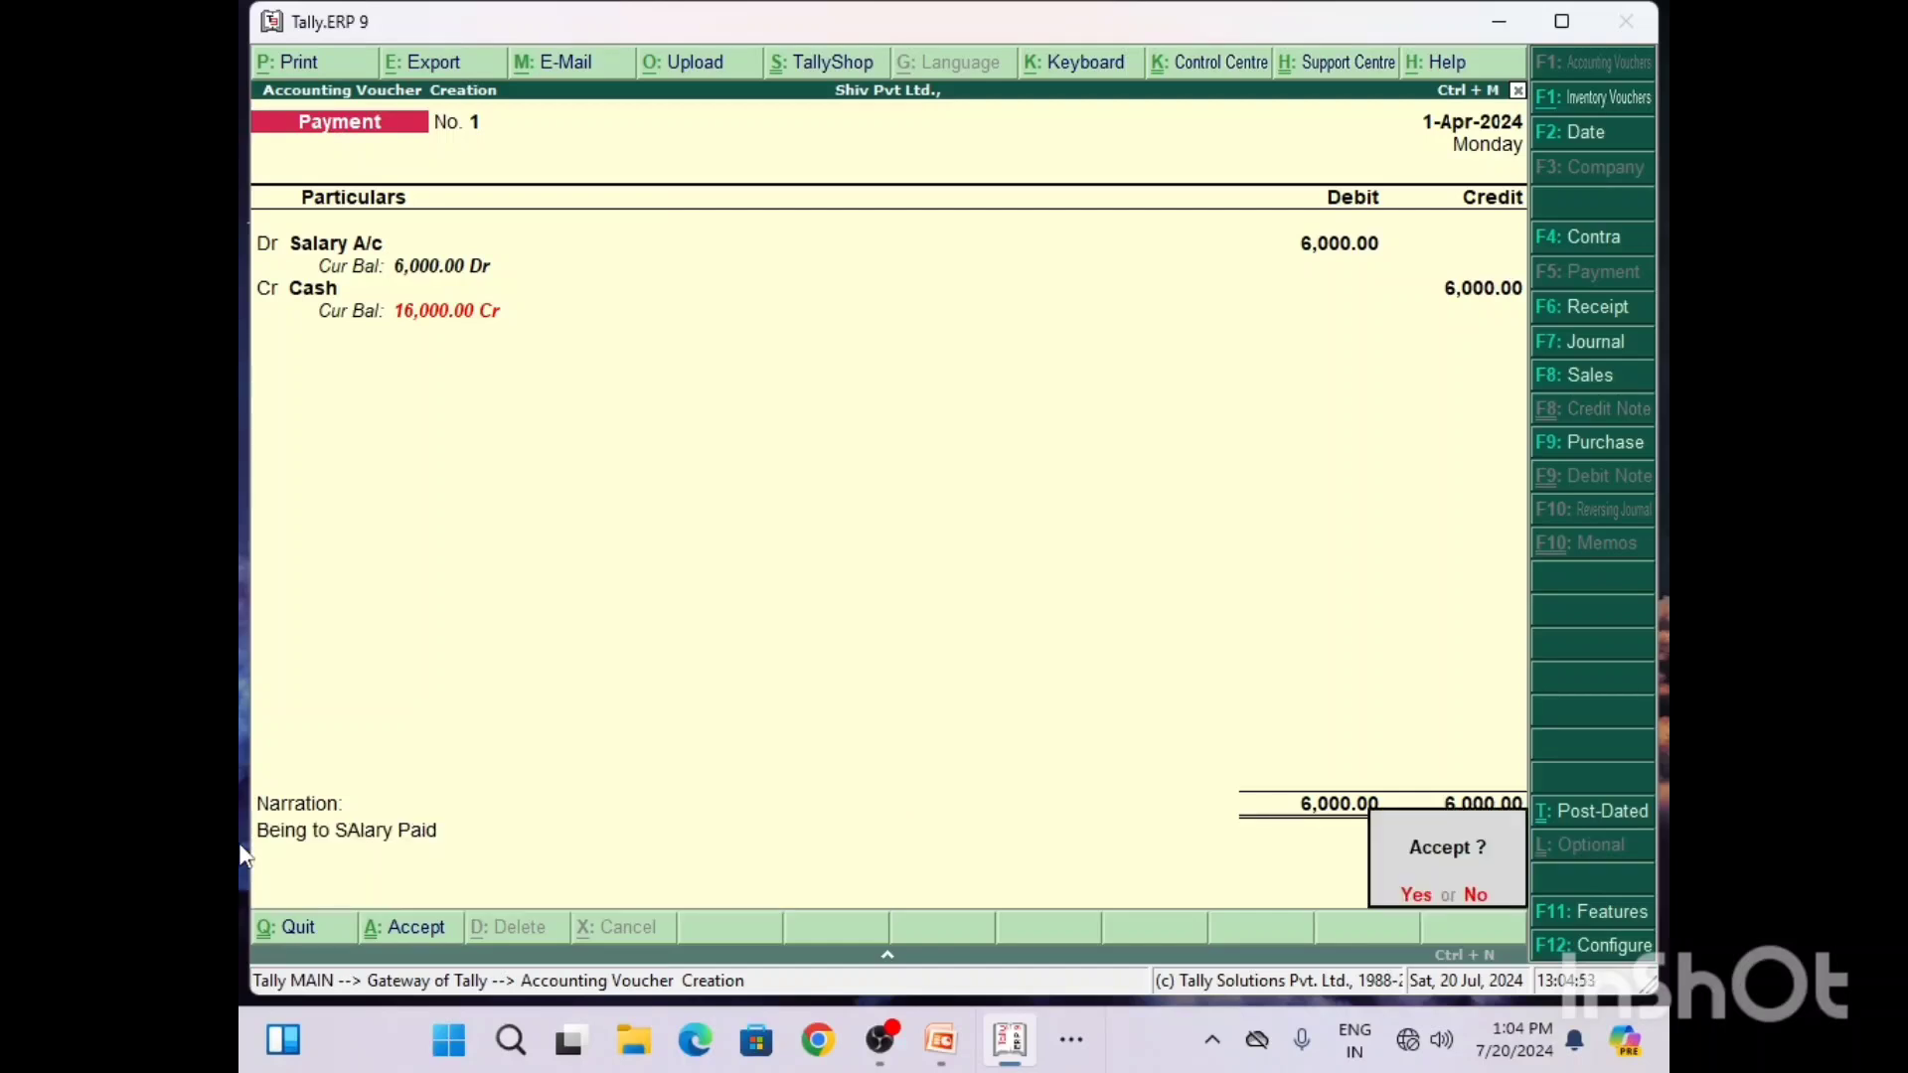
{"action": "key", "text": "y"}
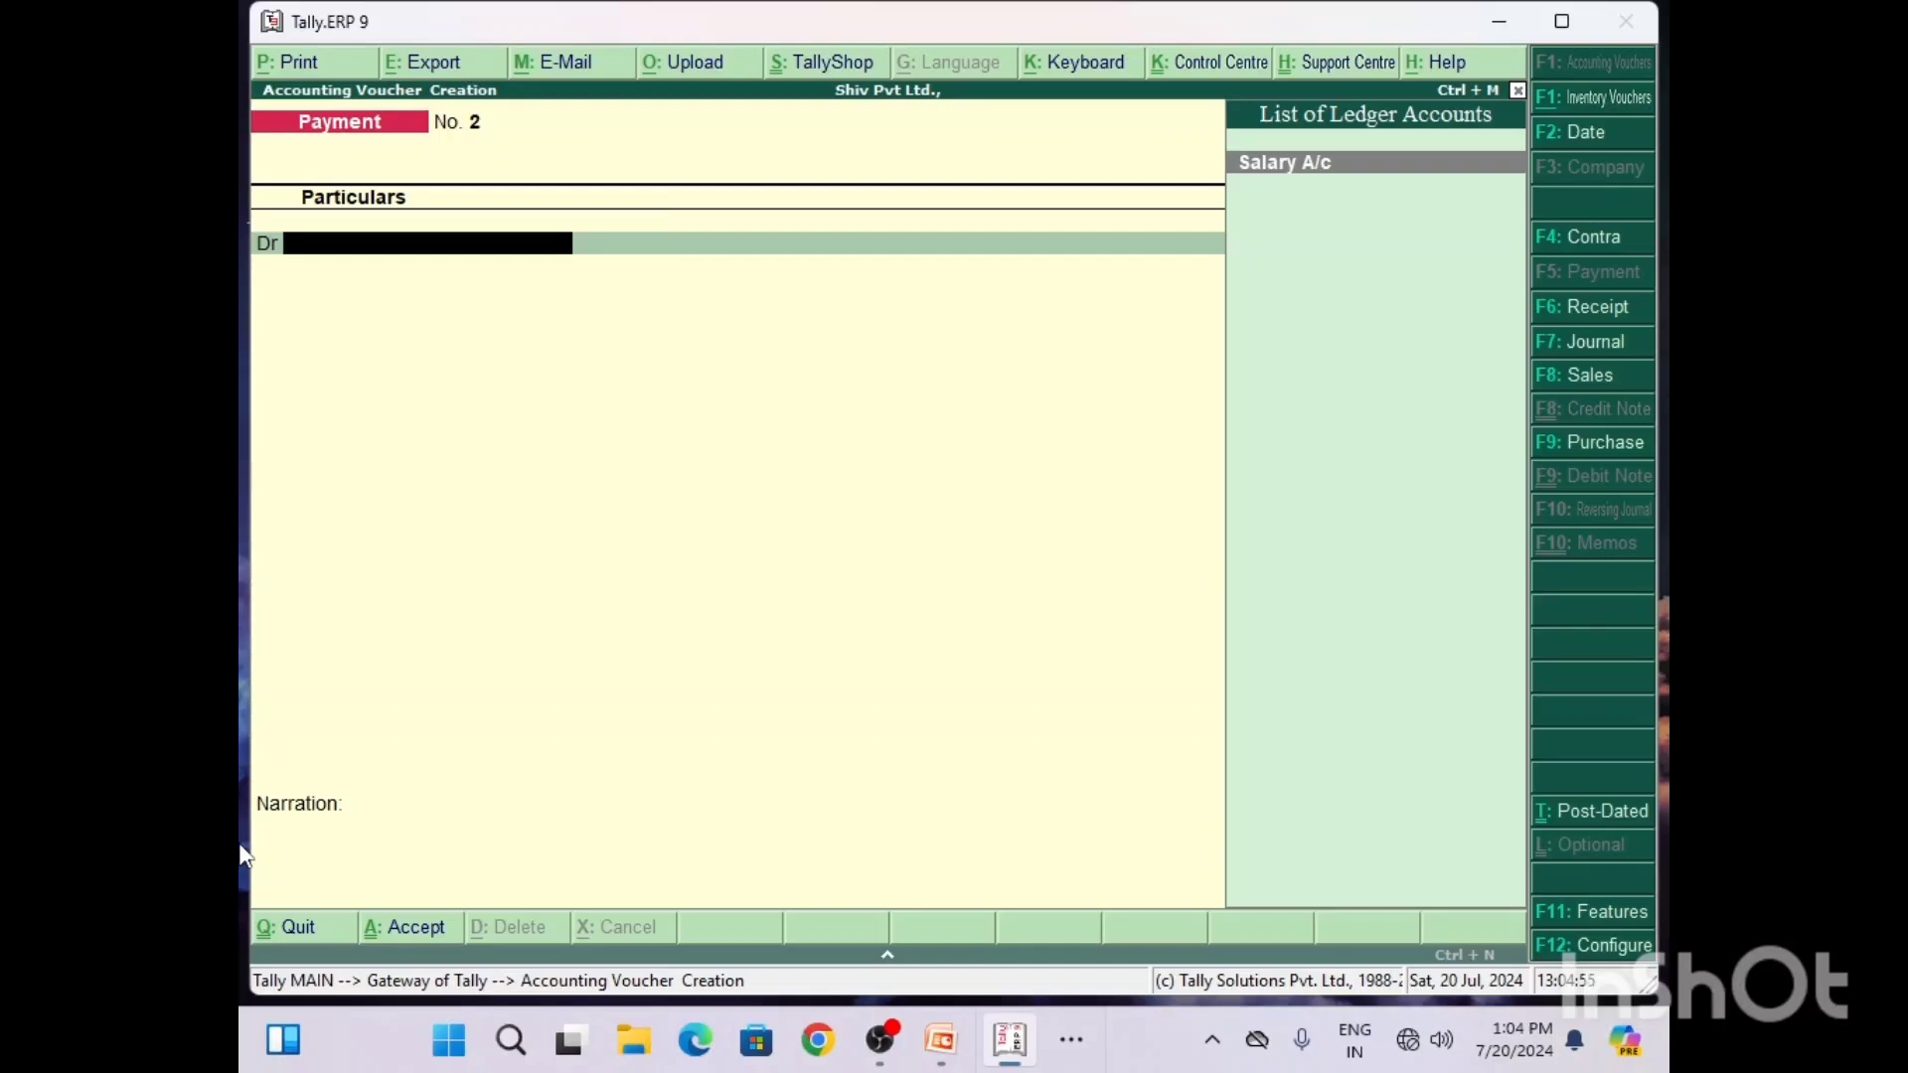
Step: Check the voucher type for Q3 in the Word document, then return to Tally and change the new voucher to Receipt
{"action": "left_click", "coordinate": [1073, 1060]}
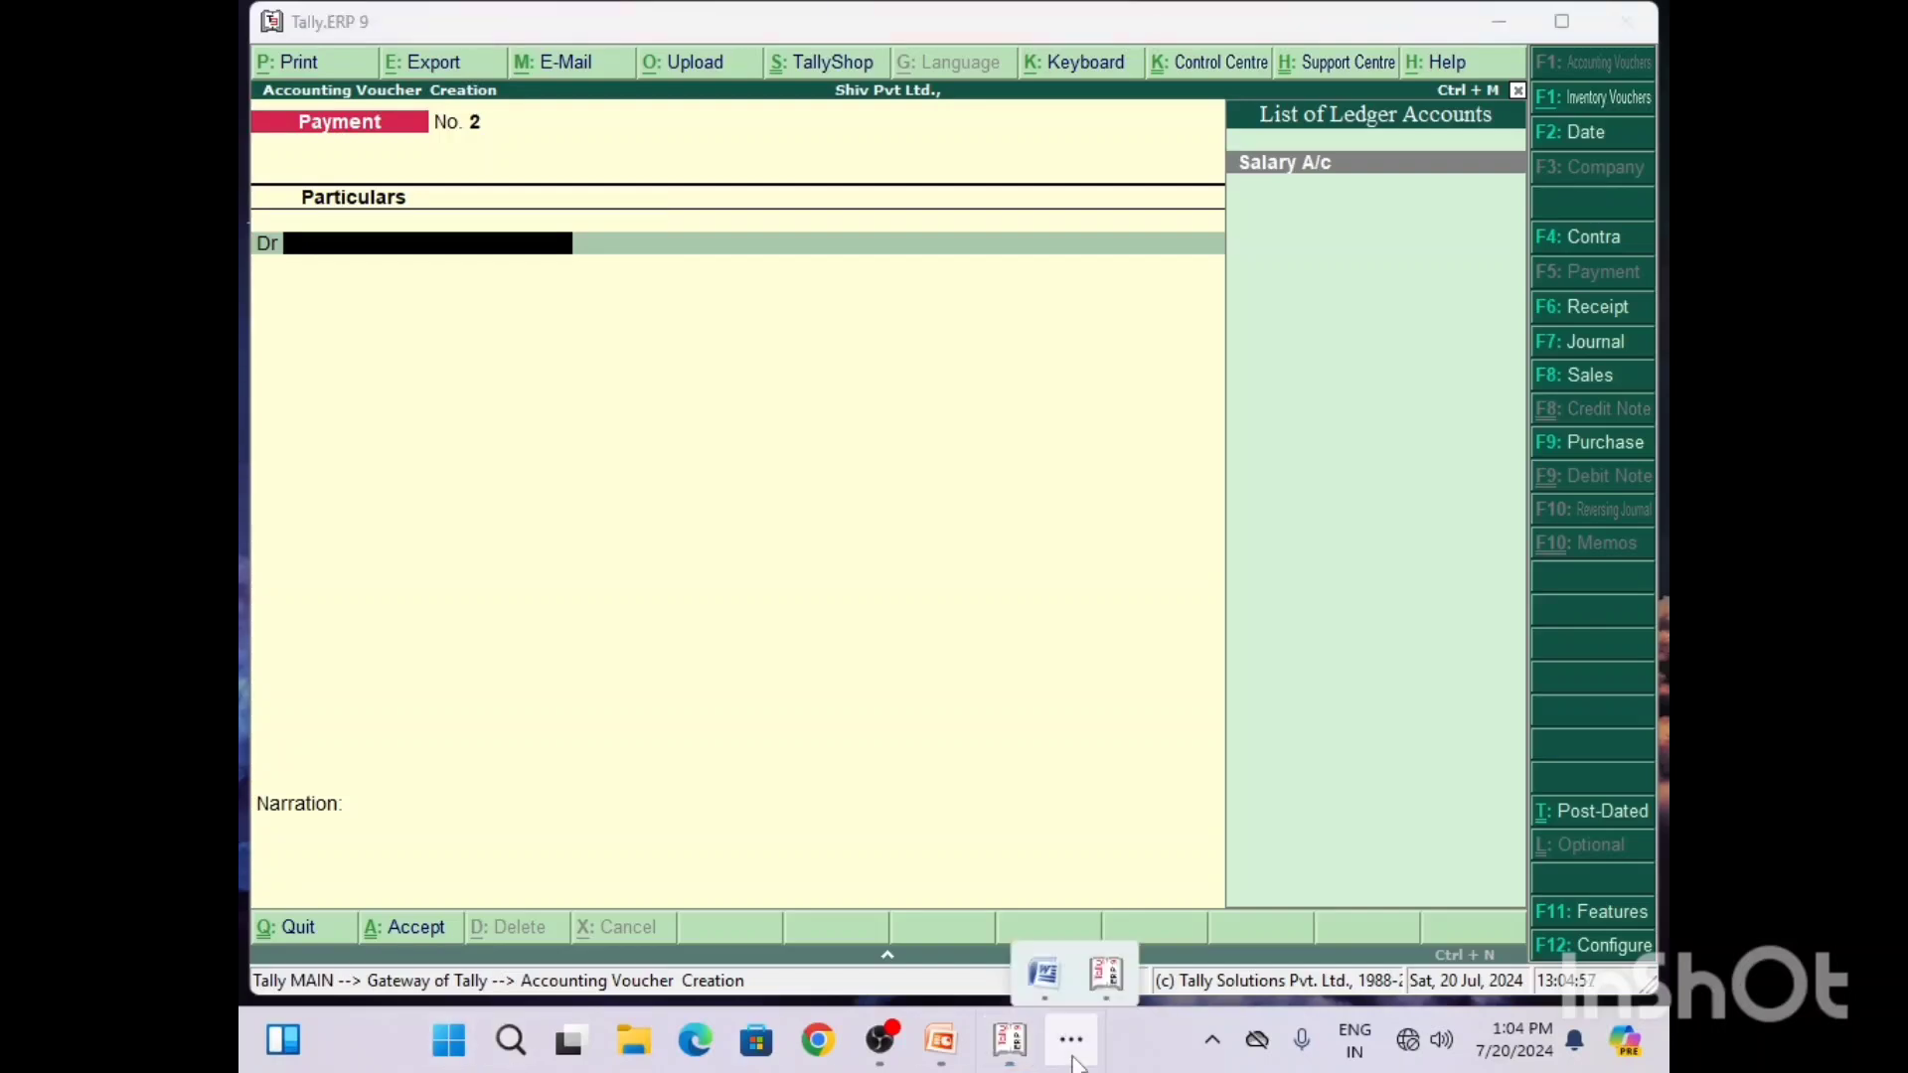
{"action": "left_click", "coordinate": [1044, 969]}
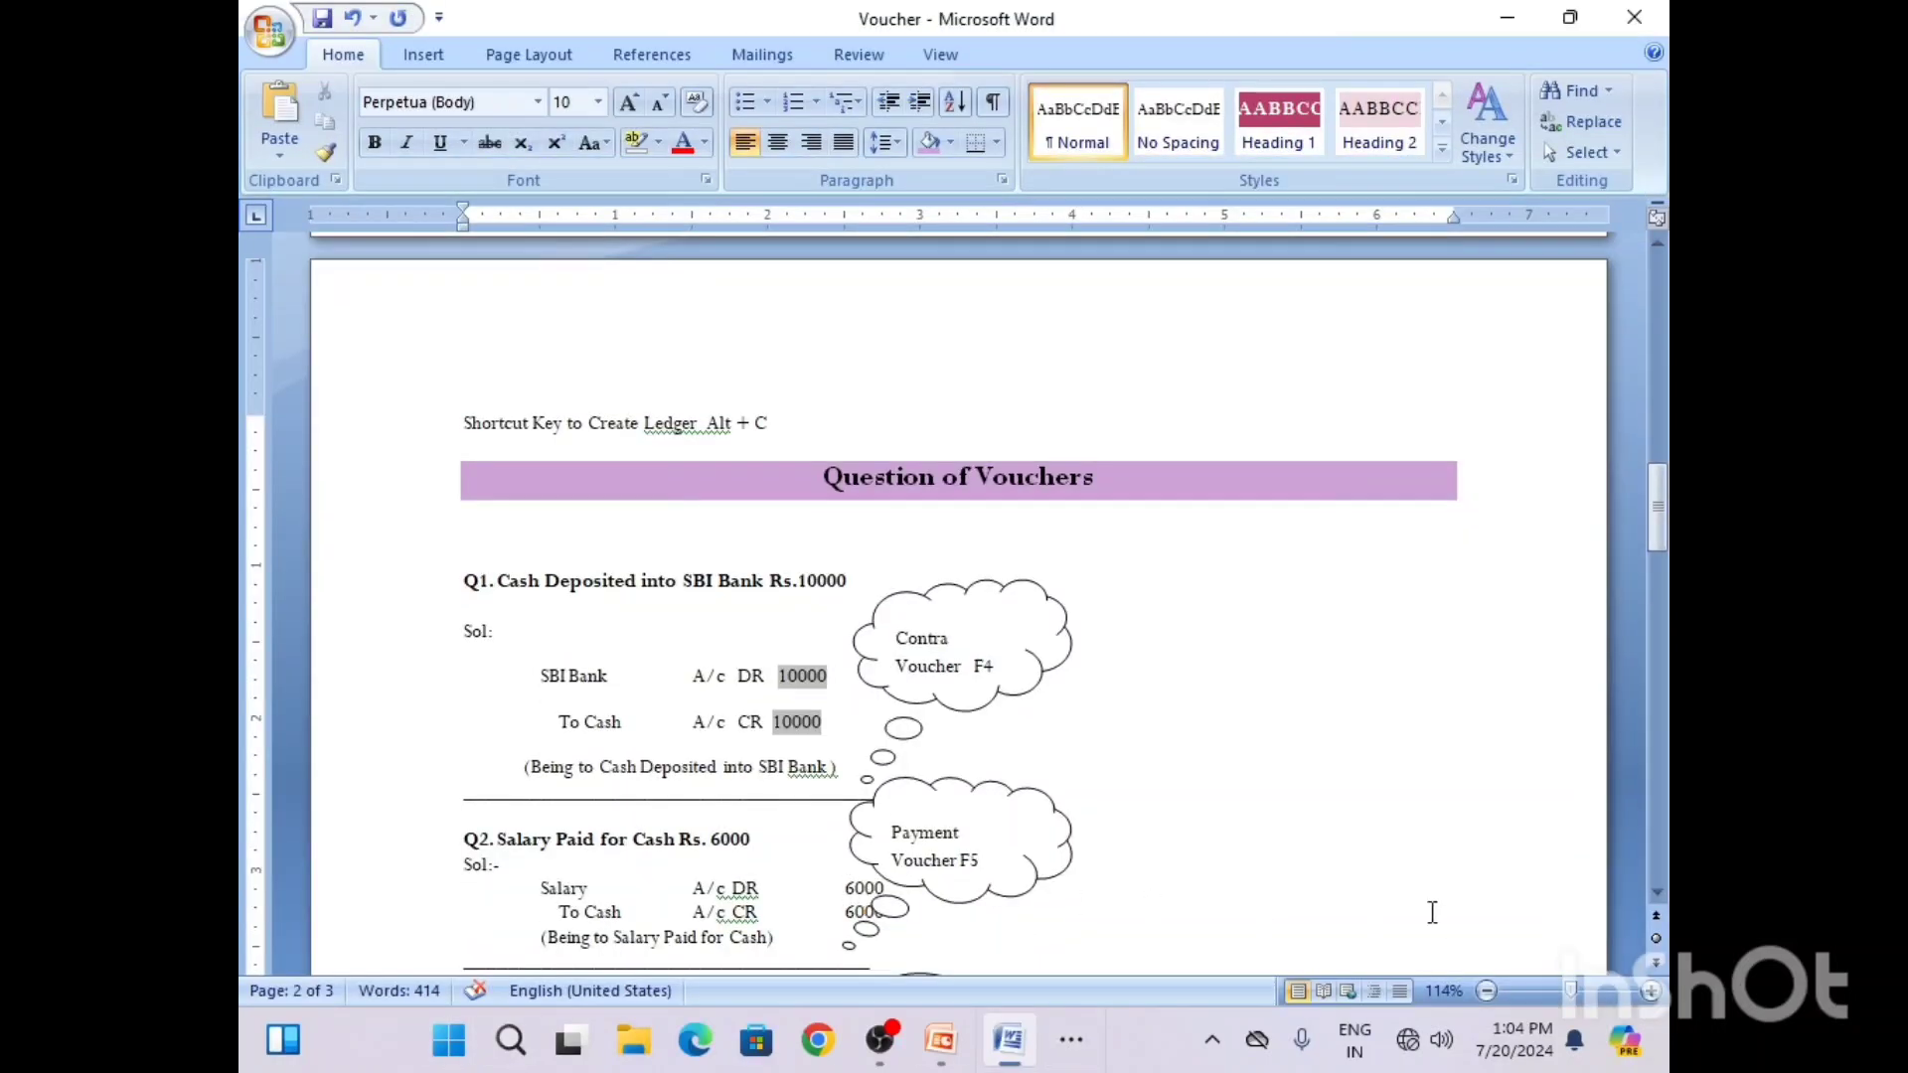
{"action": "left_click", "coordinate": [1655, 895]}
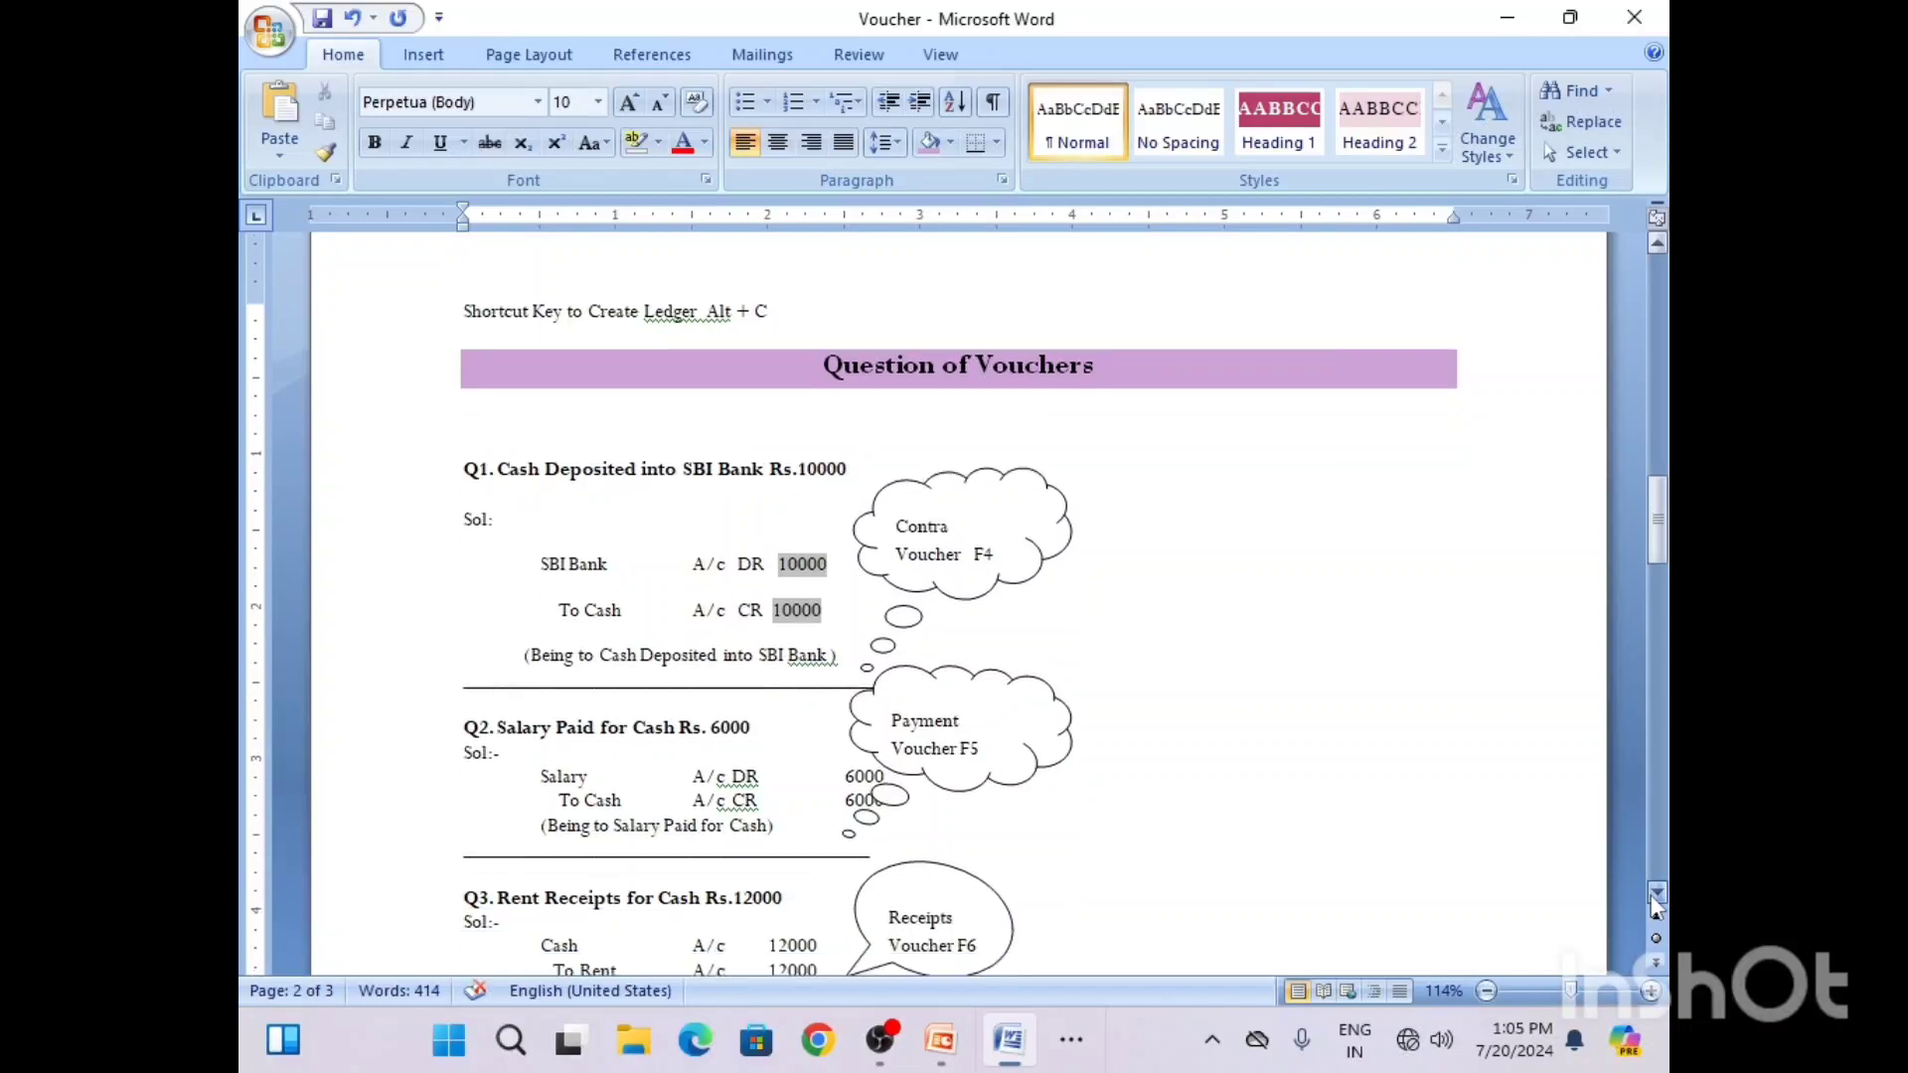
{"action": "scroll", "coordinate": [1655, 904], "scroll_direction": "down", "scroll_amount": 5}
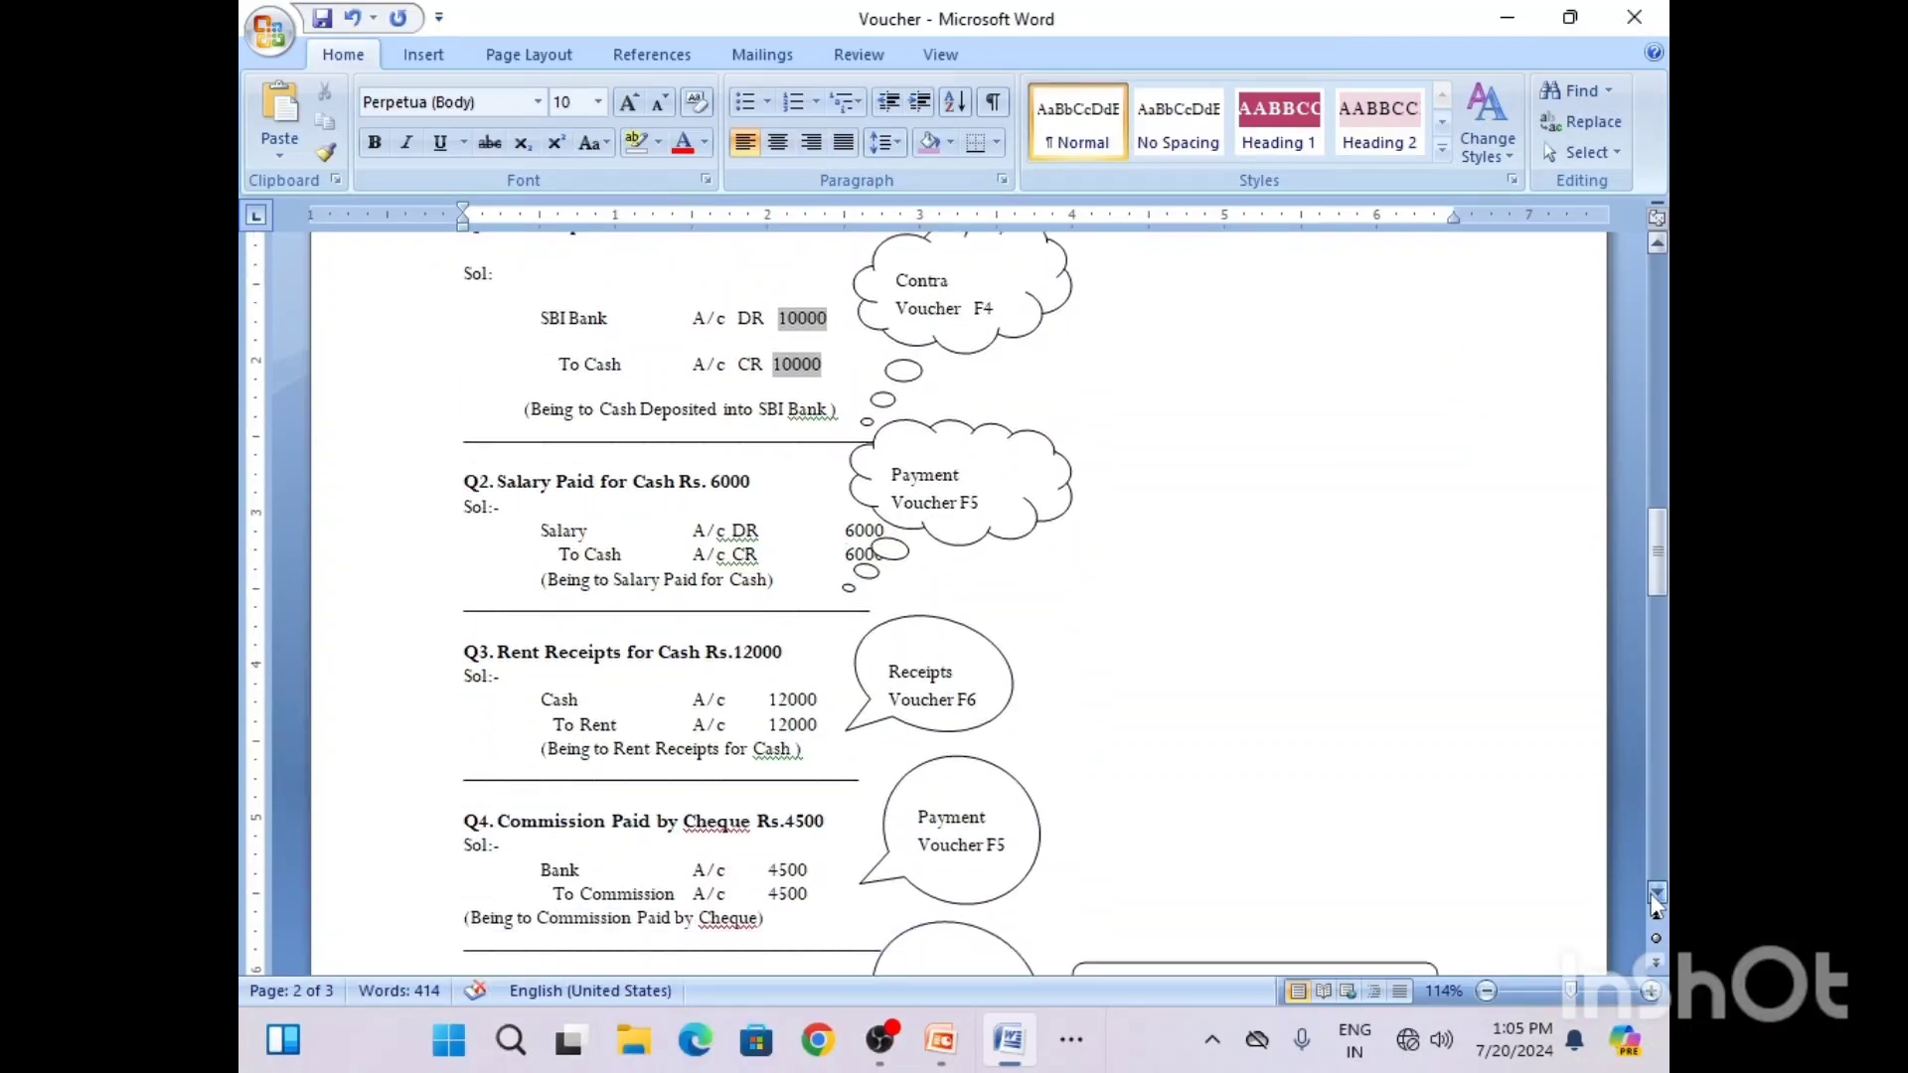
{"action": "scroll", "coordinate": [1656, 905], "scroll_direction": "down", "scroll_amount": 1}
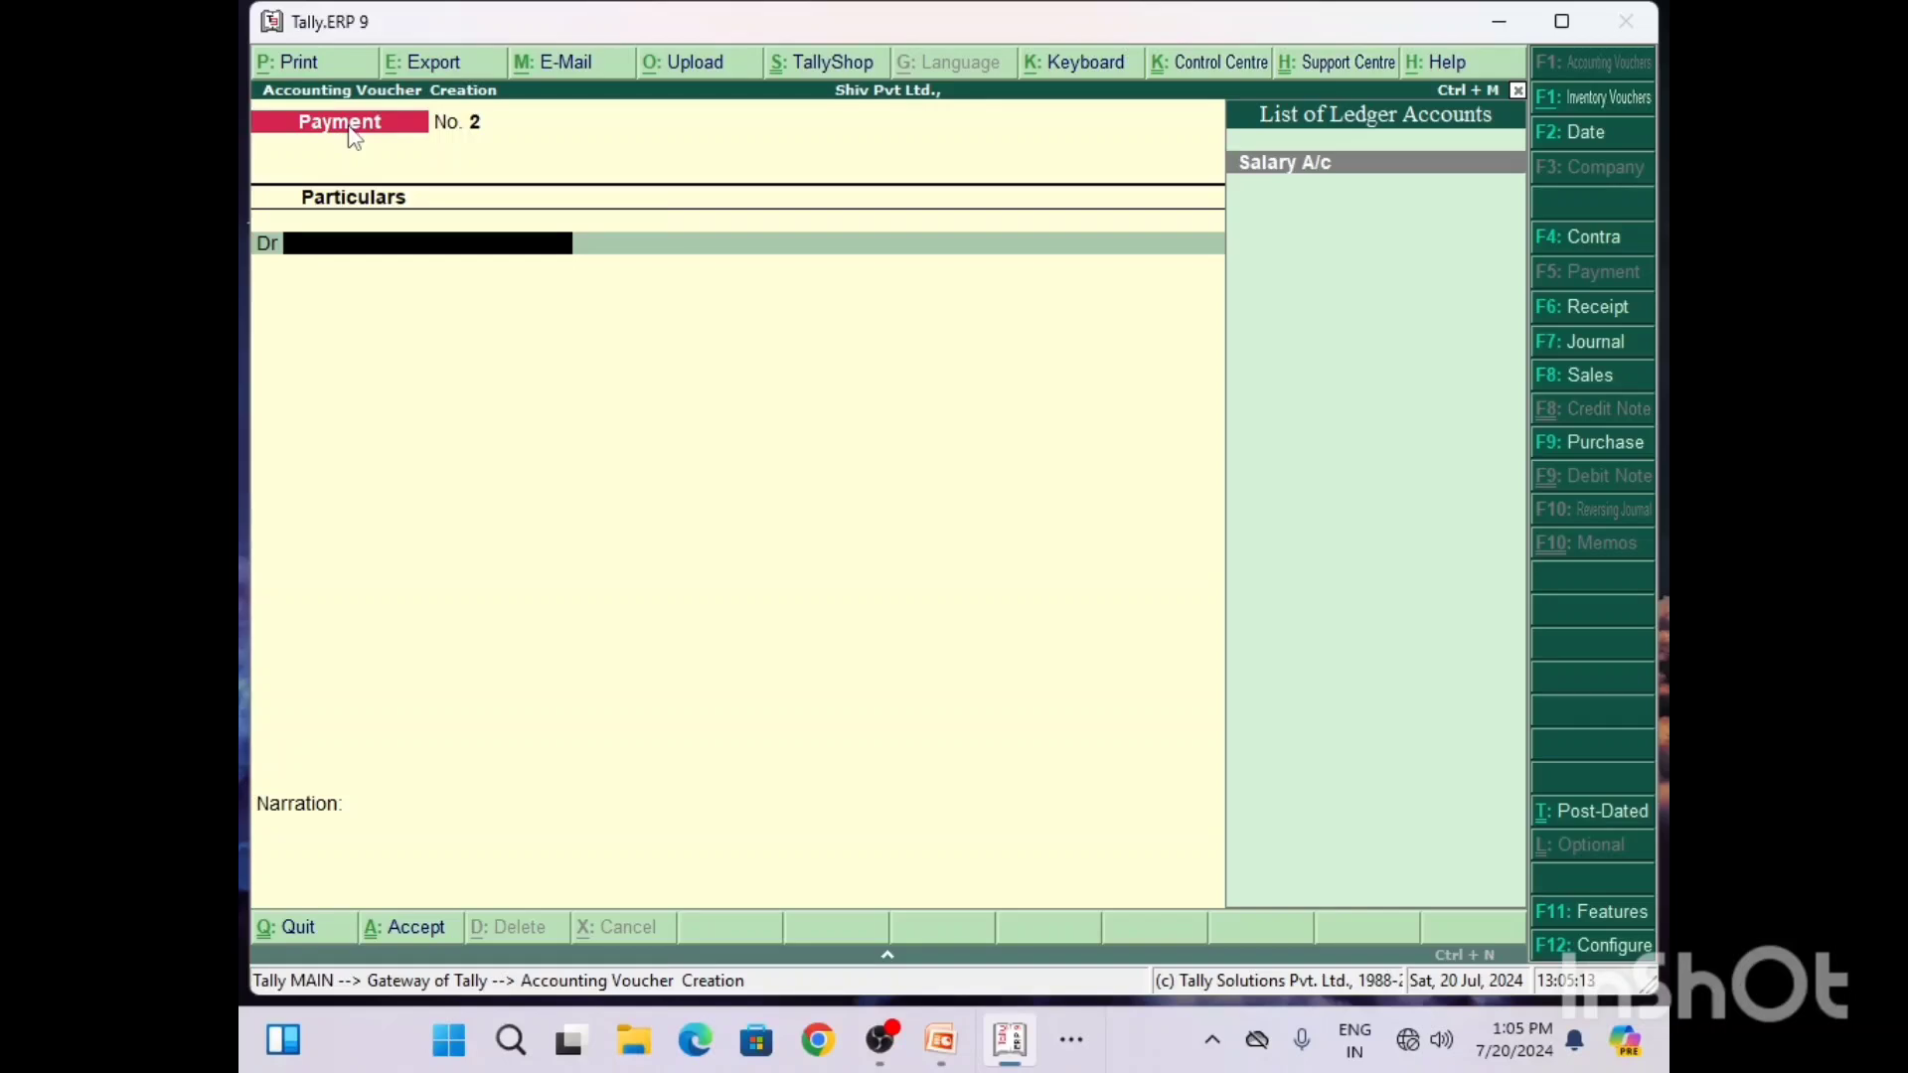
{"action": "key", "text": "F6"}
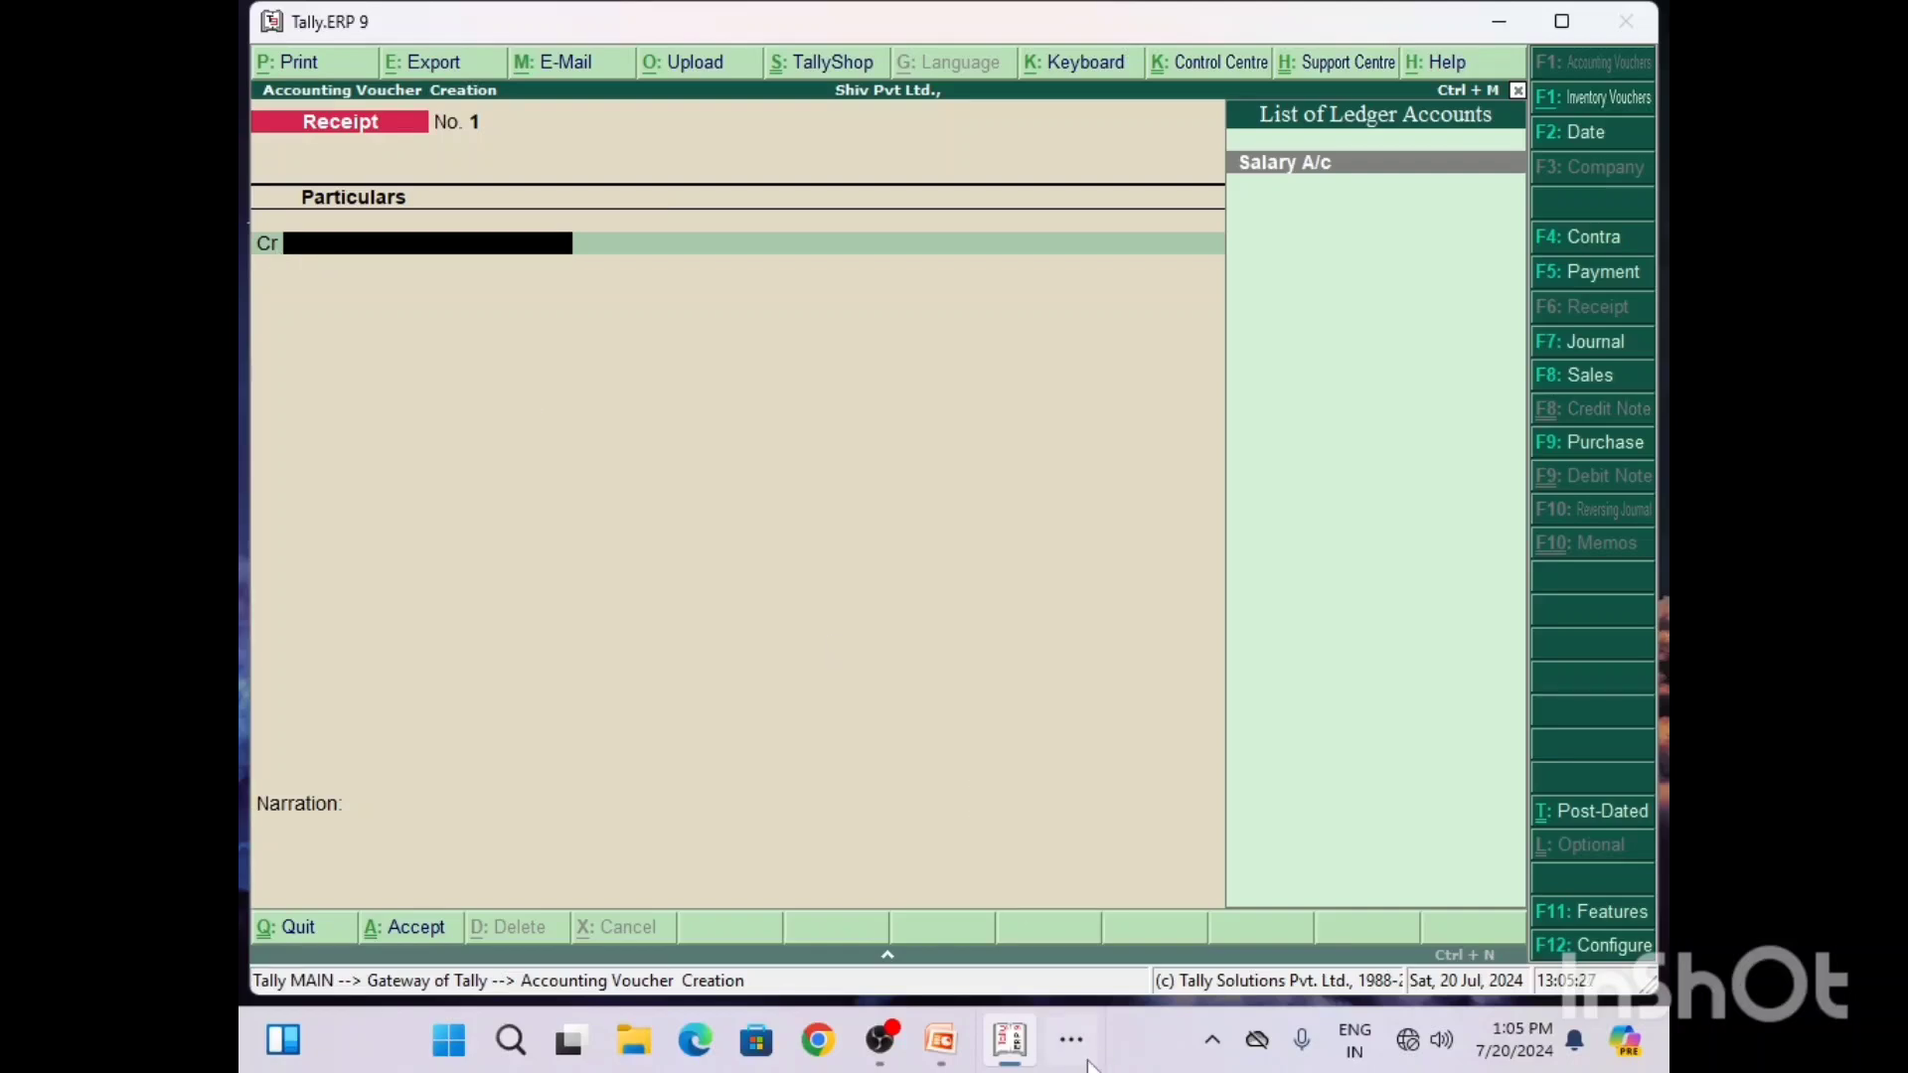
Step: Switch to the Word document and add DR to the Cash line and CR to the Rent line of the Q3 solution
{"action": "left_click", "coordinate": [1496, 29]}
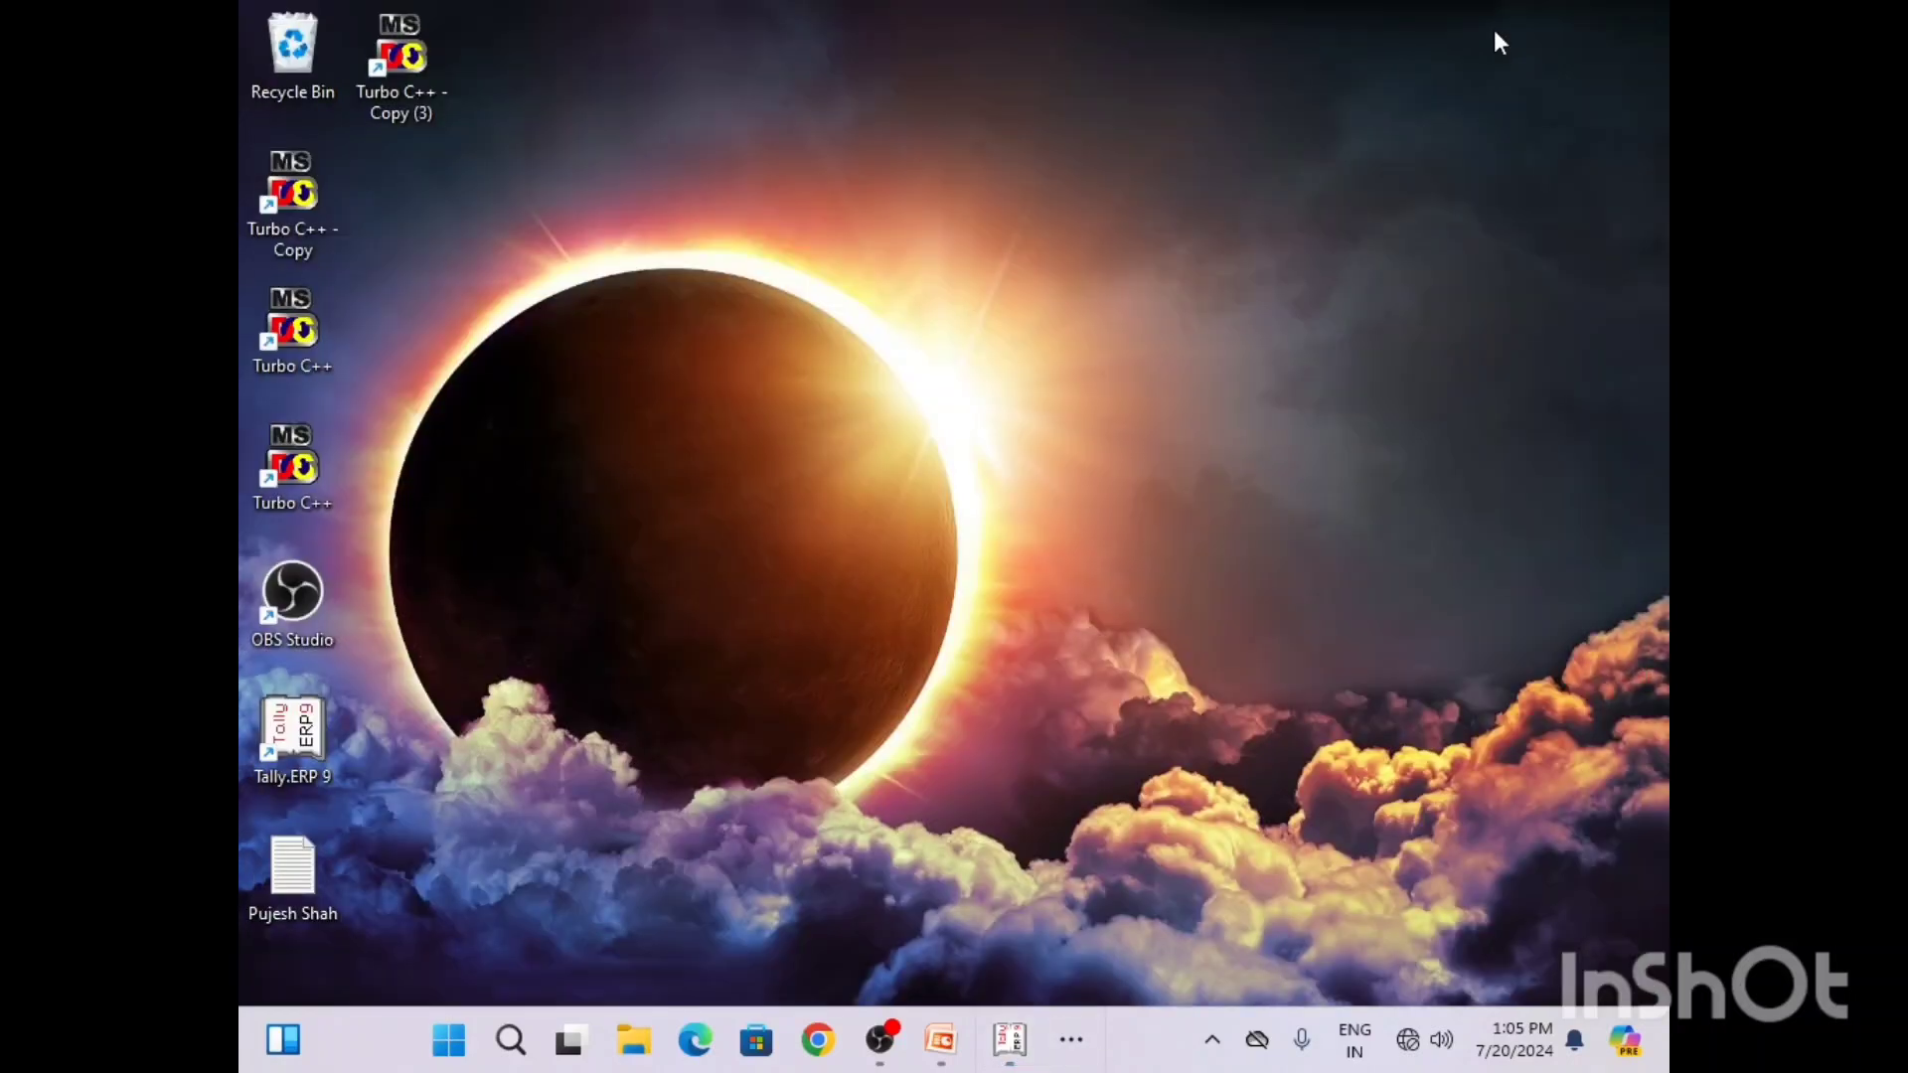
{"action": "left_click", "coordinate": [1009, 1040]}
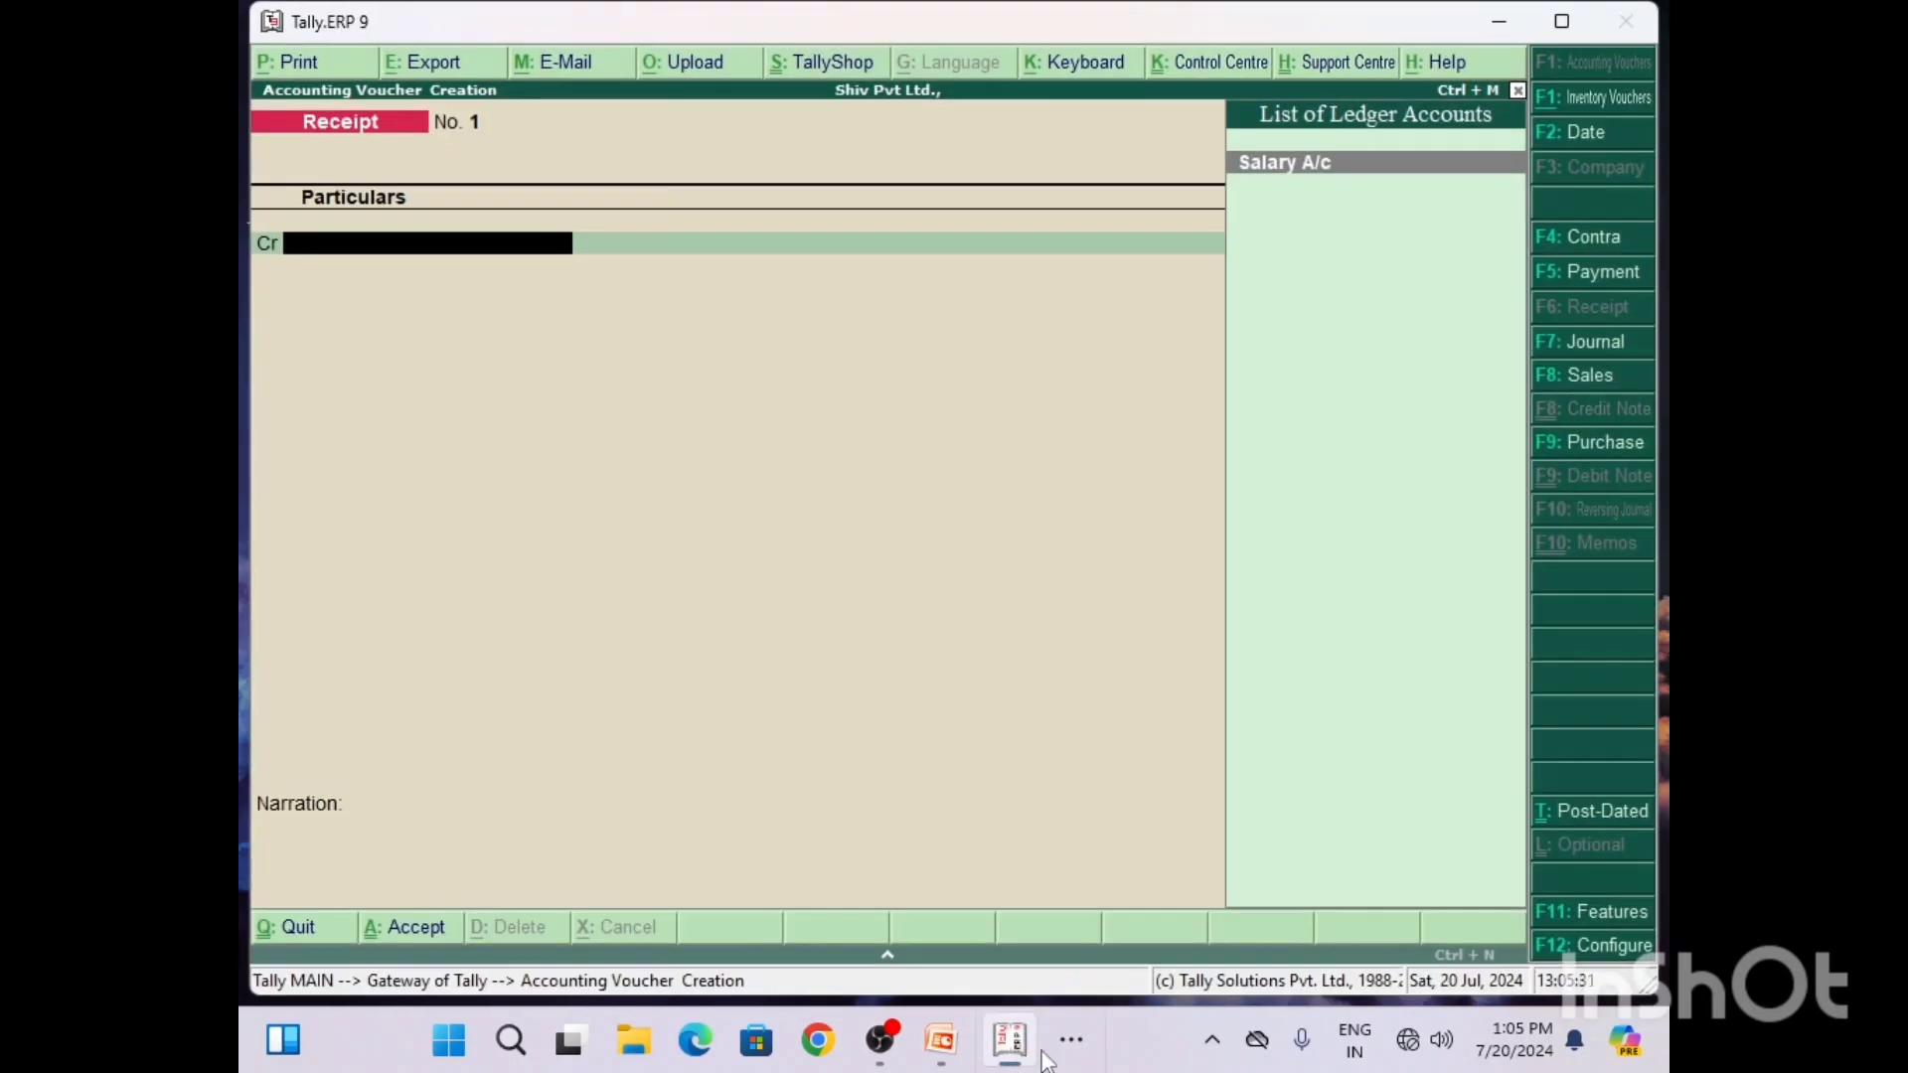
{"action": "left_click", "coordinate": [1078, 1046]}
{"action": "left_click", "coordinate": [1039, 956]}
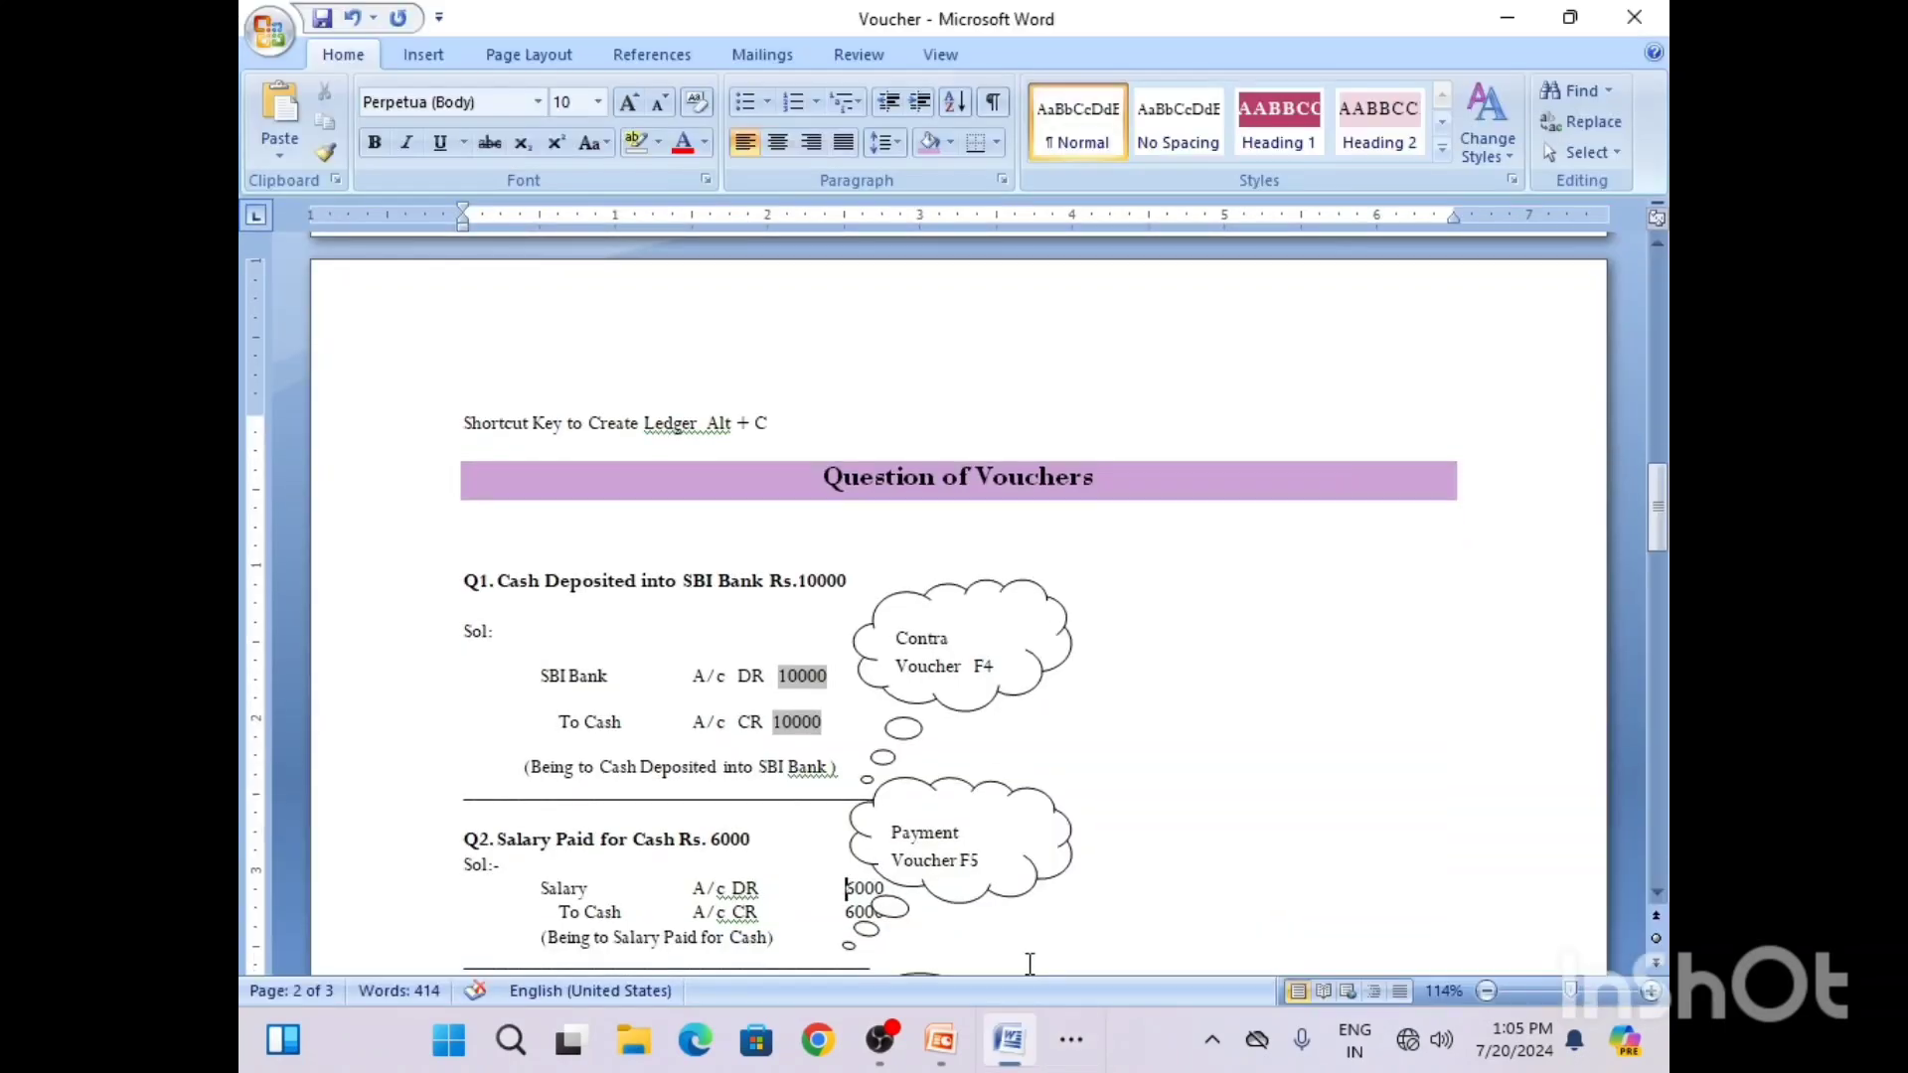
{"action": "left_click", "coordinate": [1650, 892]}
{"action": "scroll", "coordinate": [1647, 891], "scroll_direction": "down", "scroll_amount": 6}
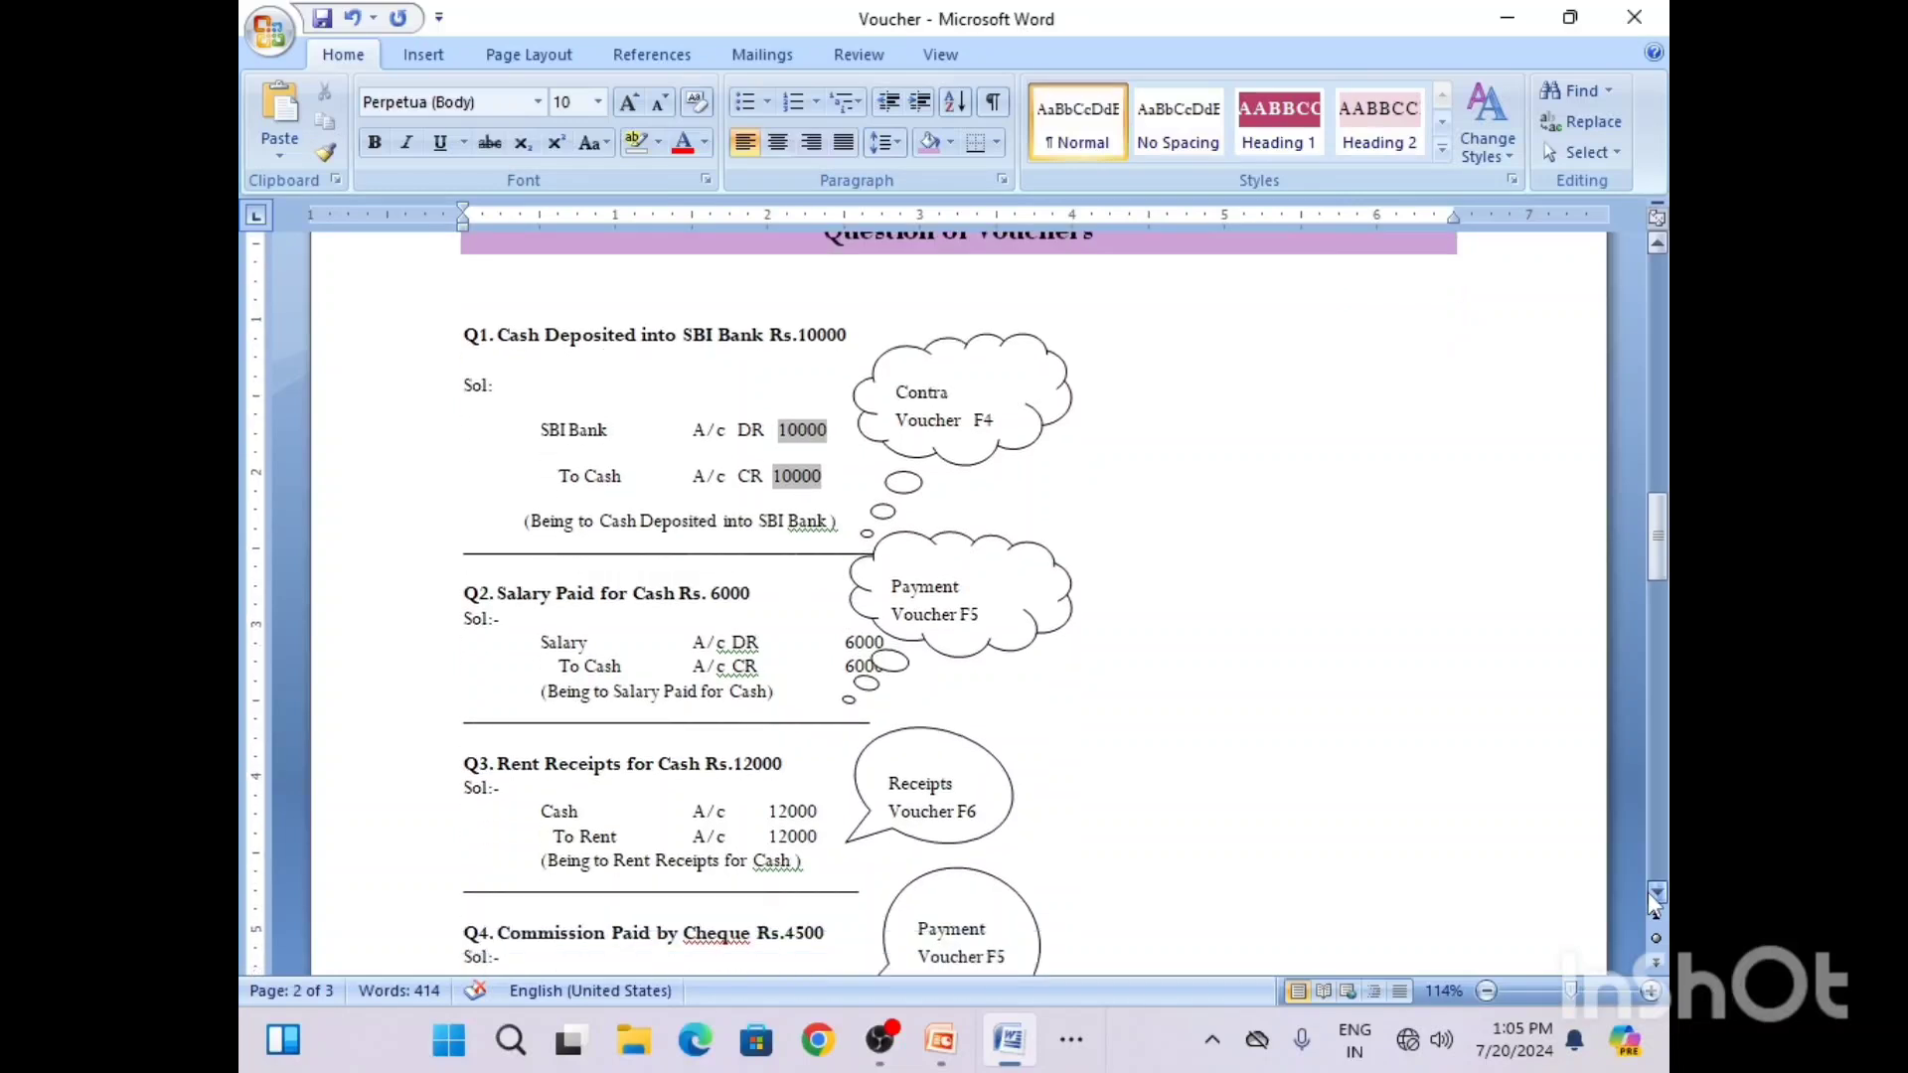
{"action": "scroll", "coordinate": [1648, 891], "scroll_direction": "down", "scroll_amount": 2}
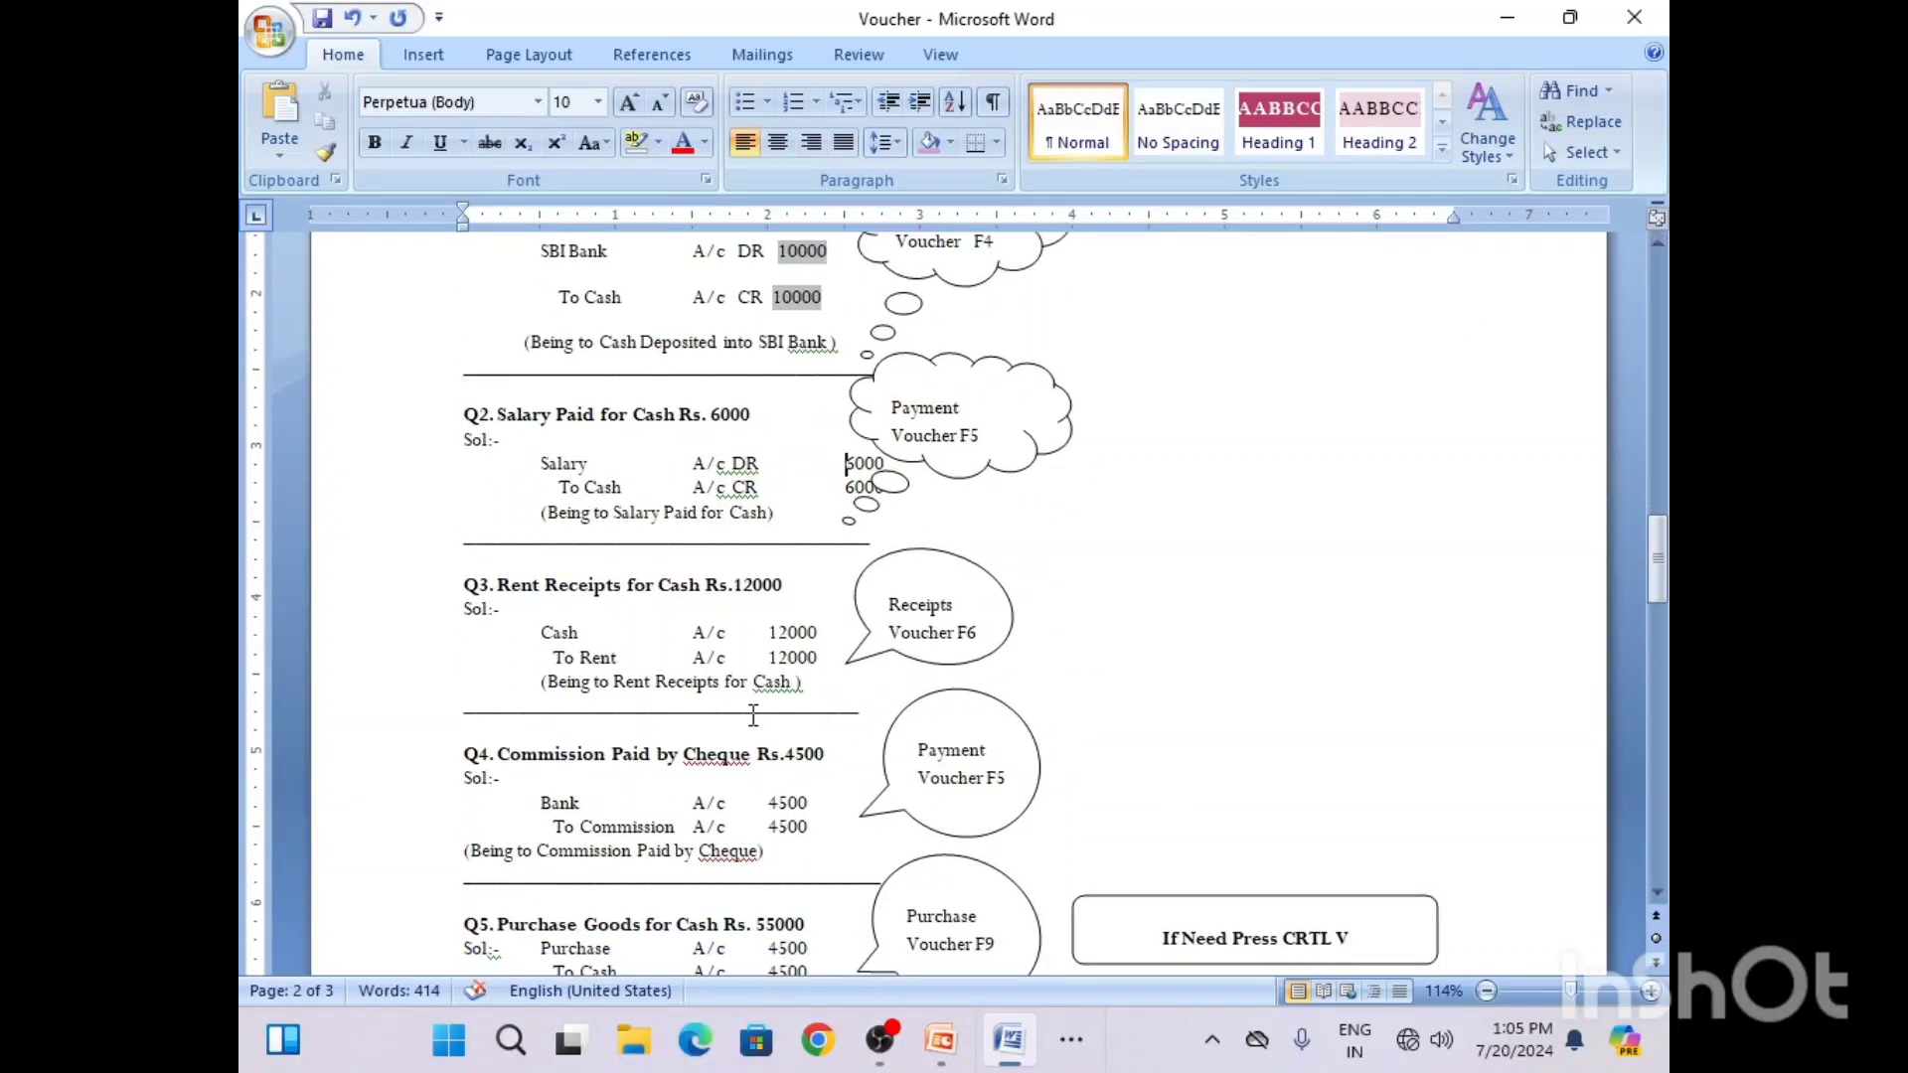
{"action": "left_click", "coordinate": [733, 633]}
{"action": "type", "text": "DR"}
{"action": "left_click", "coordinate": [733, 633]}
{"action": "left_click", "coordinate": [729, 658]}
{"action": "type", "text": "CR"}
Step: Return to the Receipt voucher in Tally, recheck the Q3 entry in Word, and start a new ledger named Rent A/c
{"action": "mouse_move", "coordinate": [1024, 1039]}
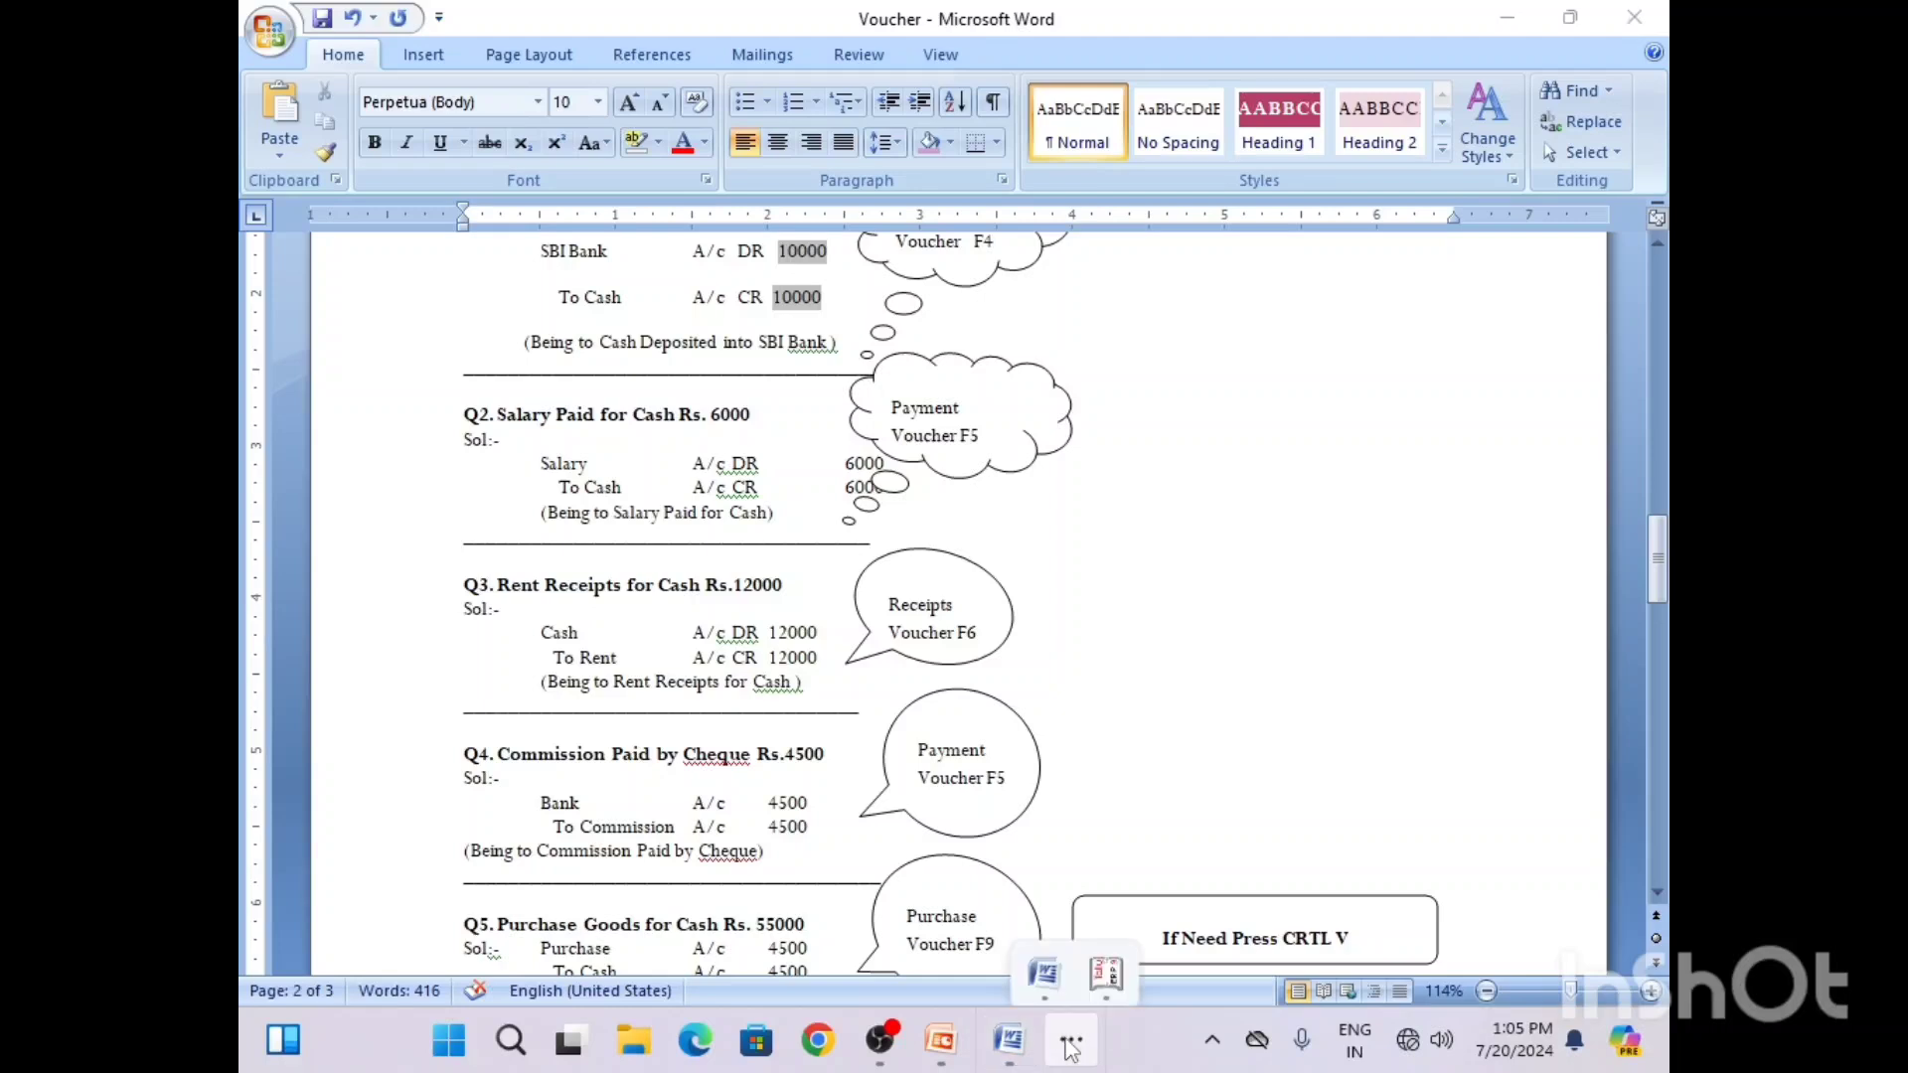
{"action": "left_click", "coordinate": [1112, 987]}
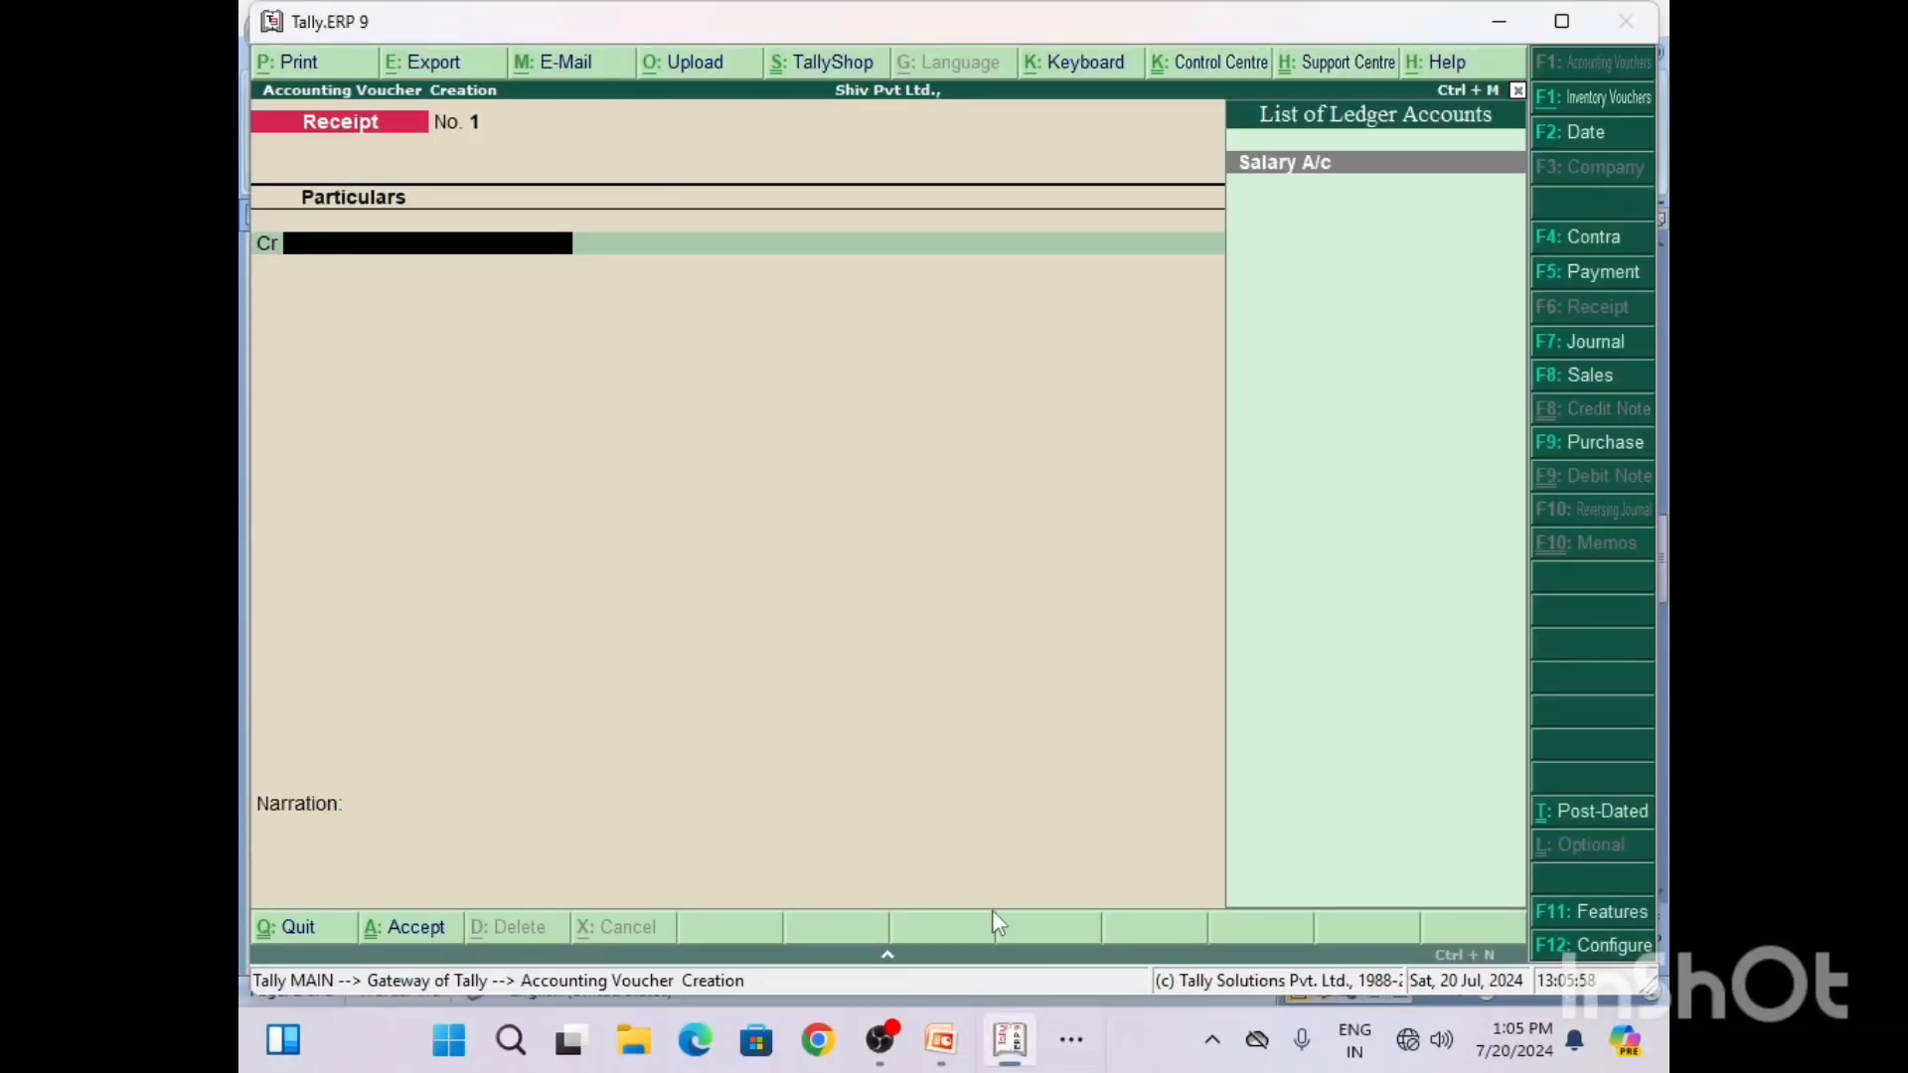
{"action": "mouse_move", "coordinate": [1012, 1039]}
{"action": "left_click", "coordinate": [1039, 969]}
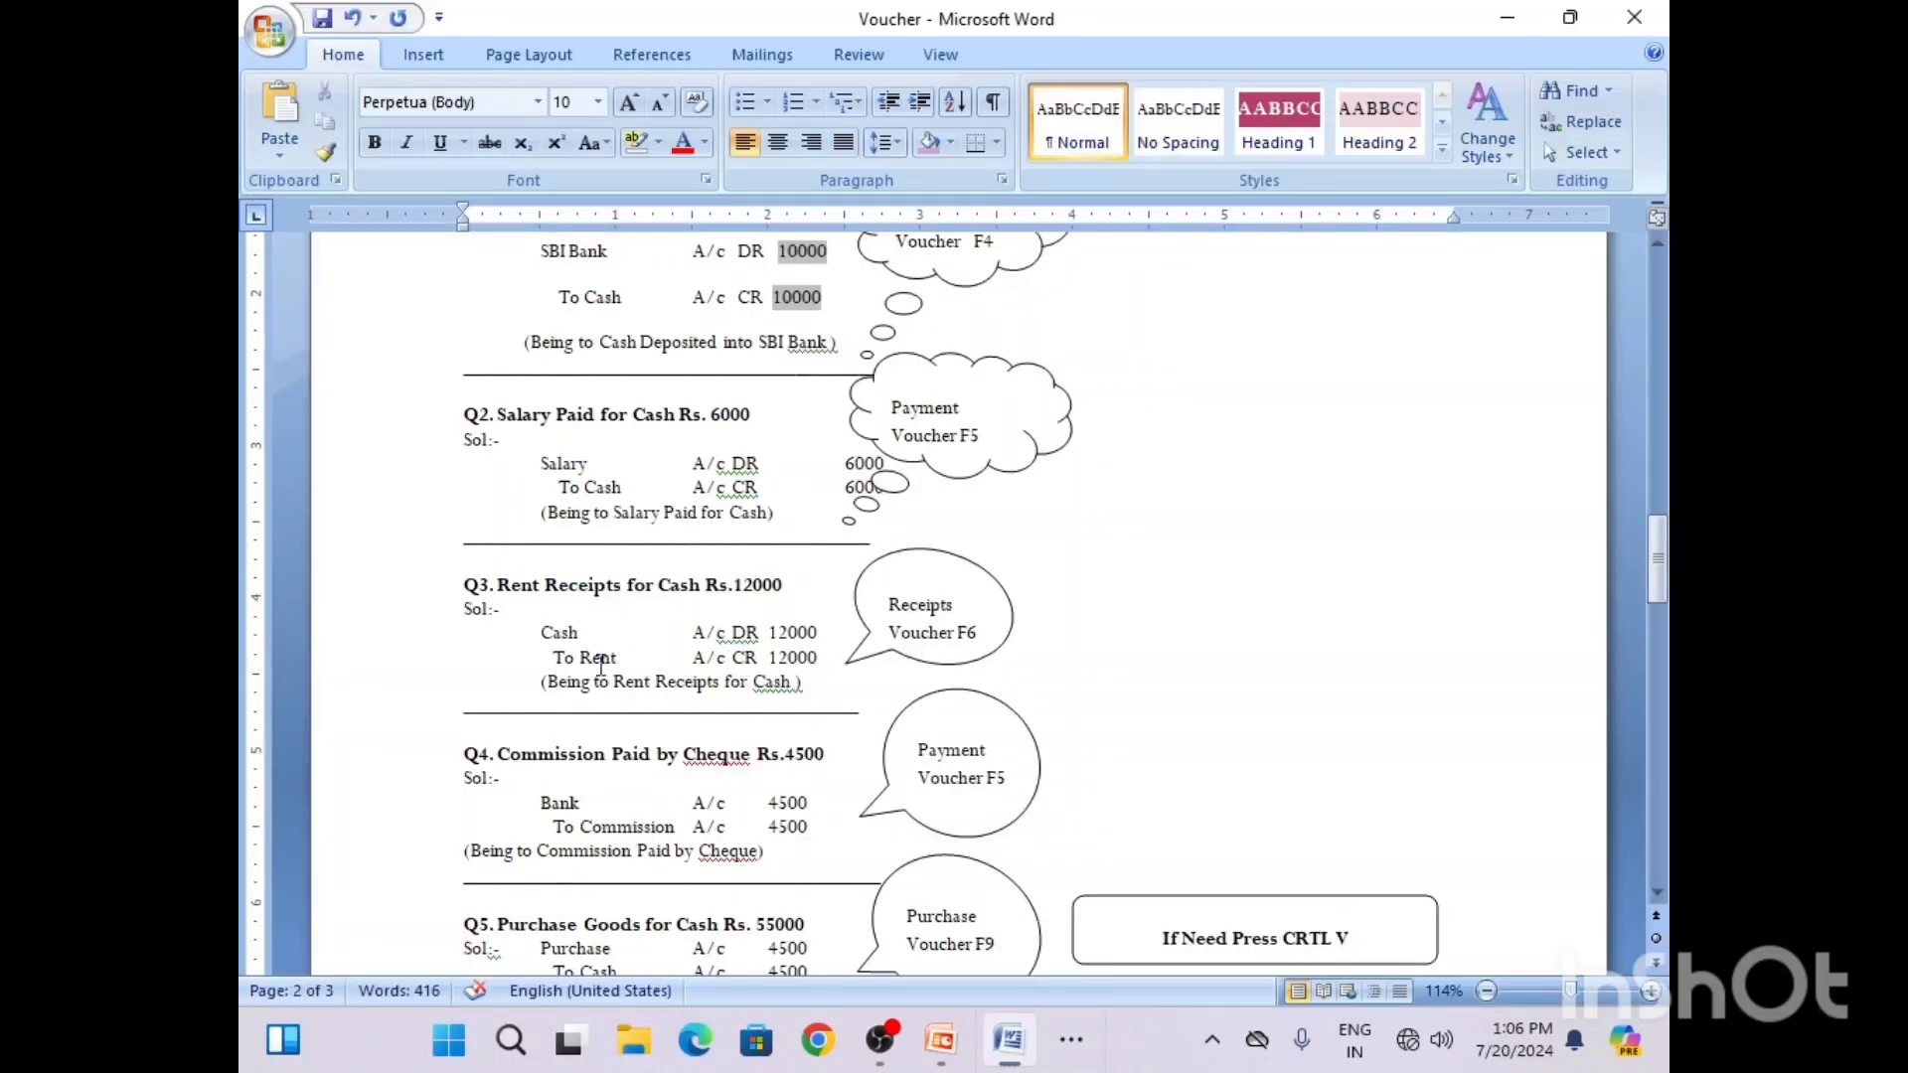
{"action": "left_click", "coordinate": [1079, 1050]}
{"action": "left_click", "coordinate": [1108, 956]}
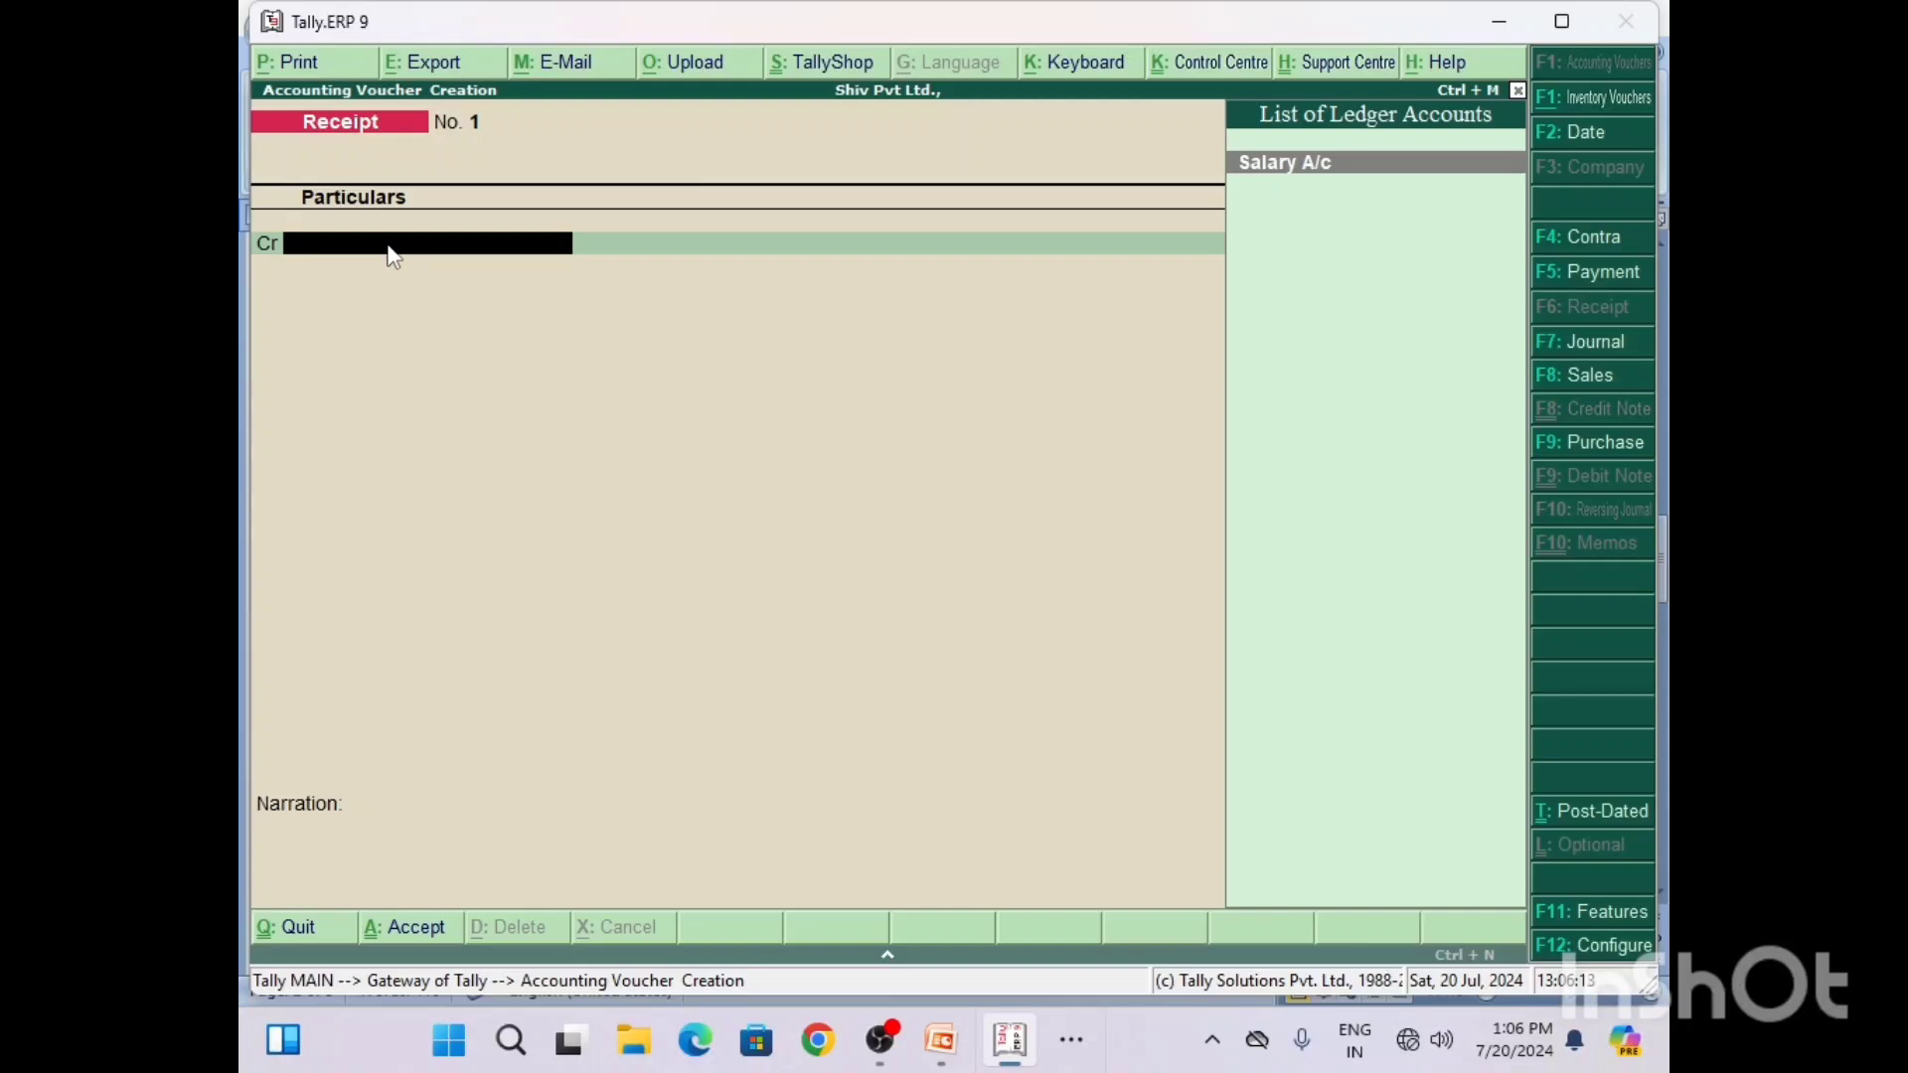
{"action": "key", "text": "alt+c"}
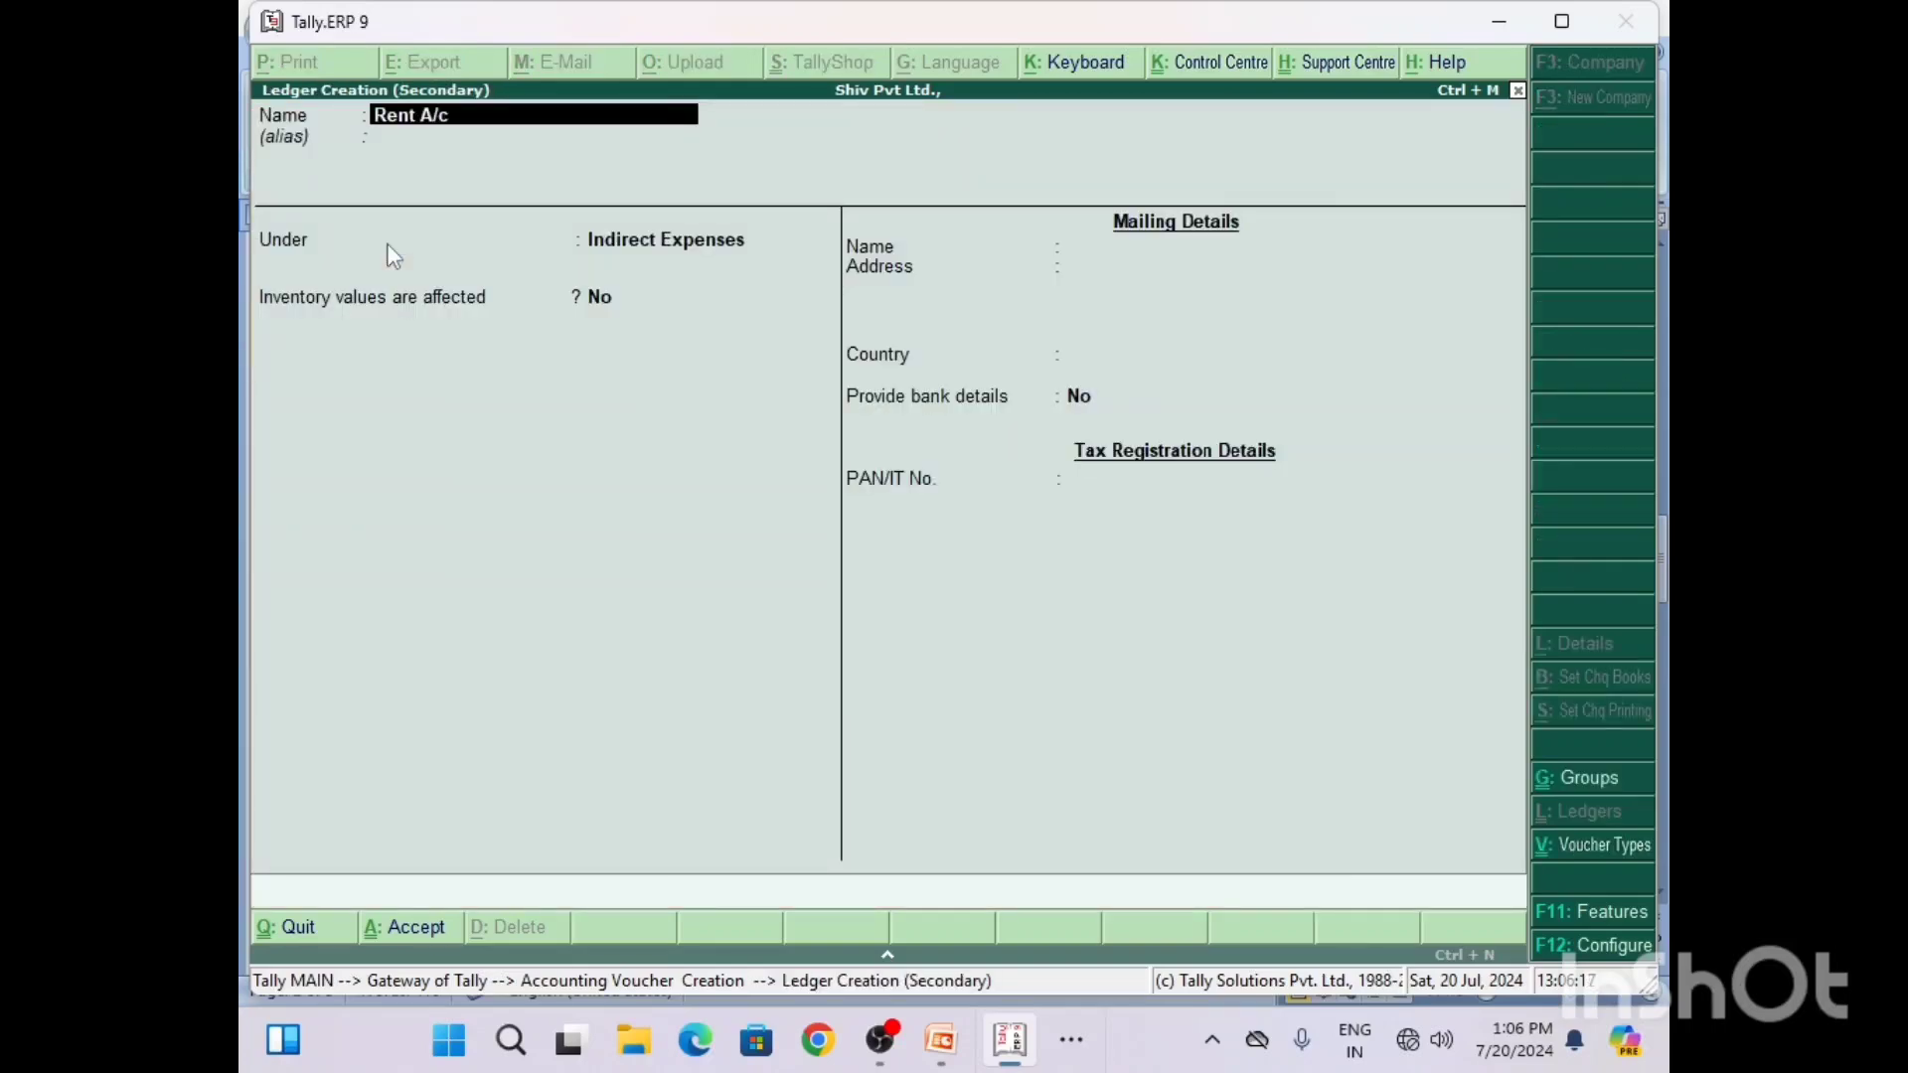
{"action": "type", "text": "Rent A/c"}
{"action": "key", "text": "Return"}
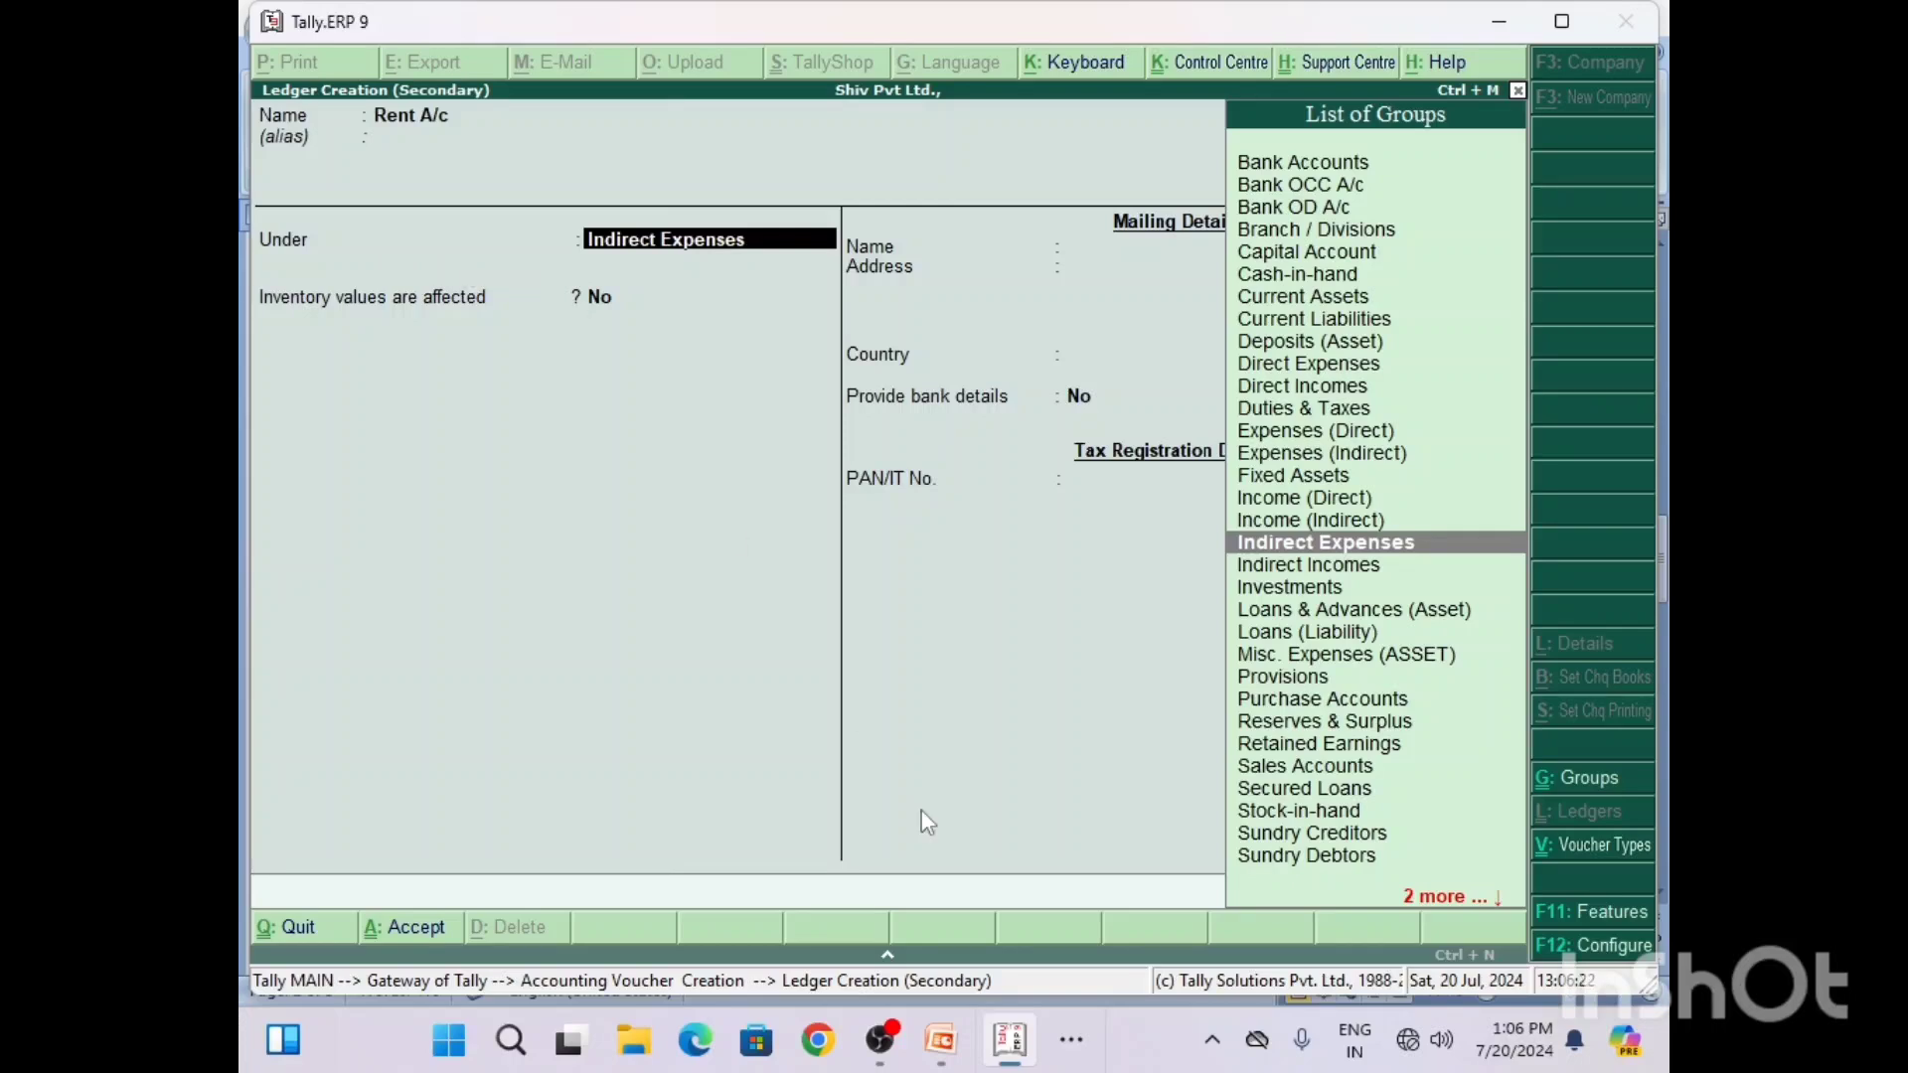
Step: Consult Q3 in Word, then place the Rent A/c ledger under Indirect Incomes and save it
{"action": "left_click", "coordinate": [1066, 1049]}
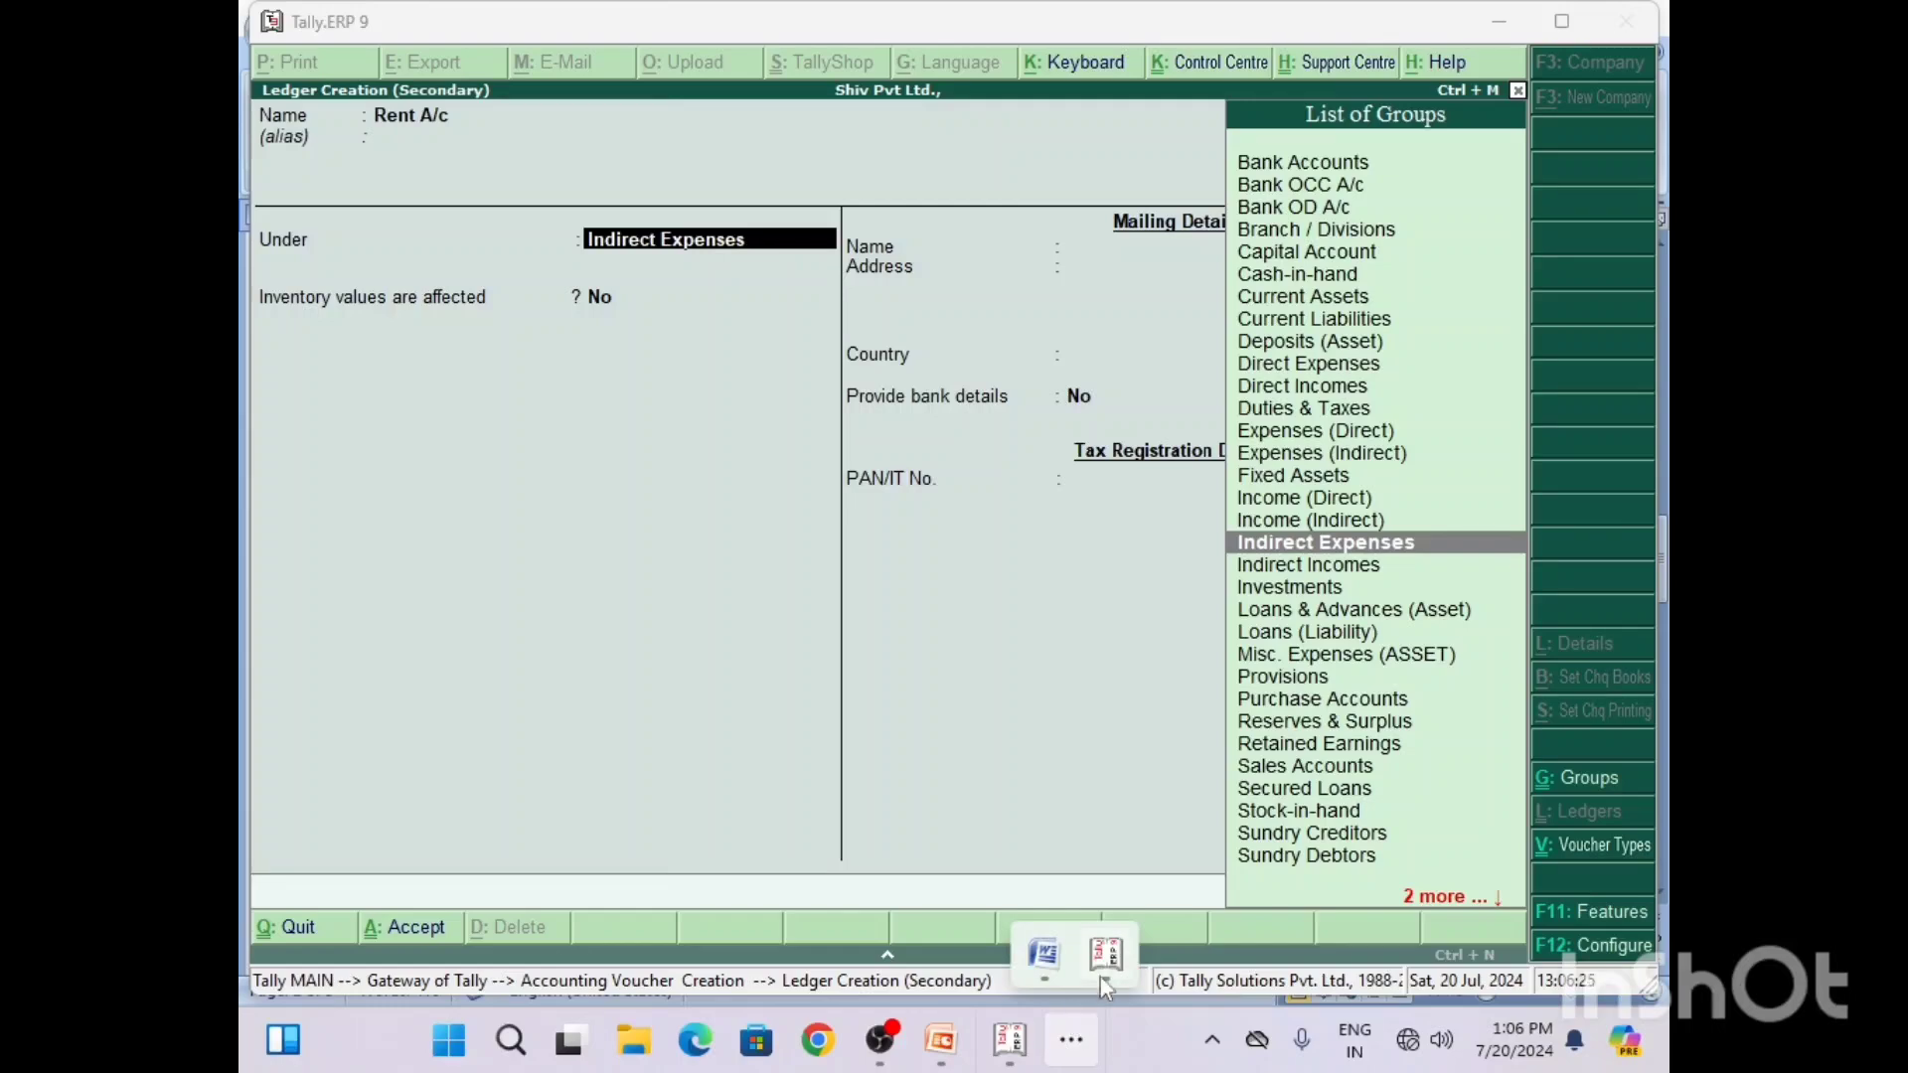
{"action": "left_click", "coordinate": [1106, 978]}
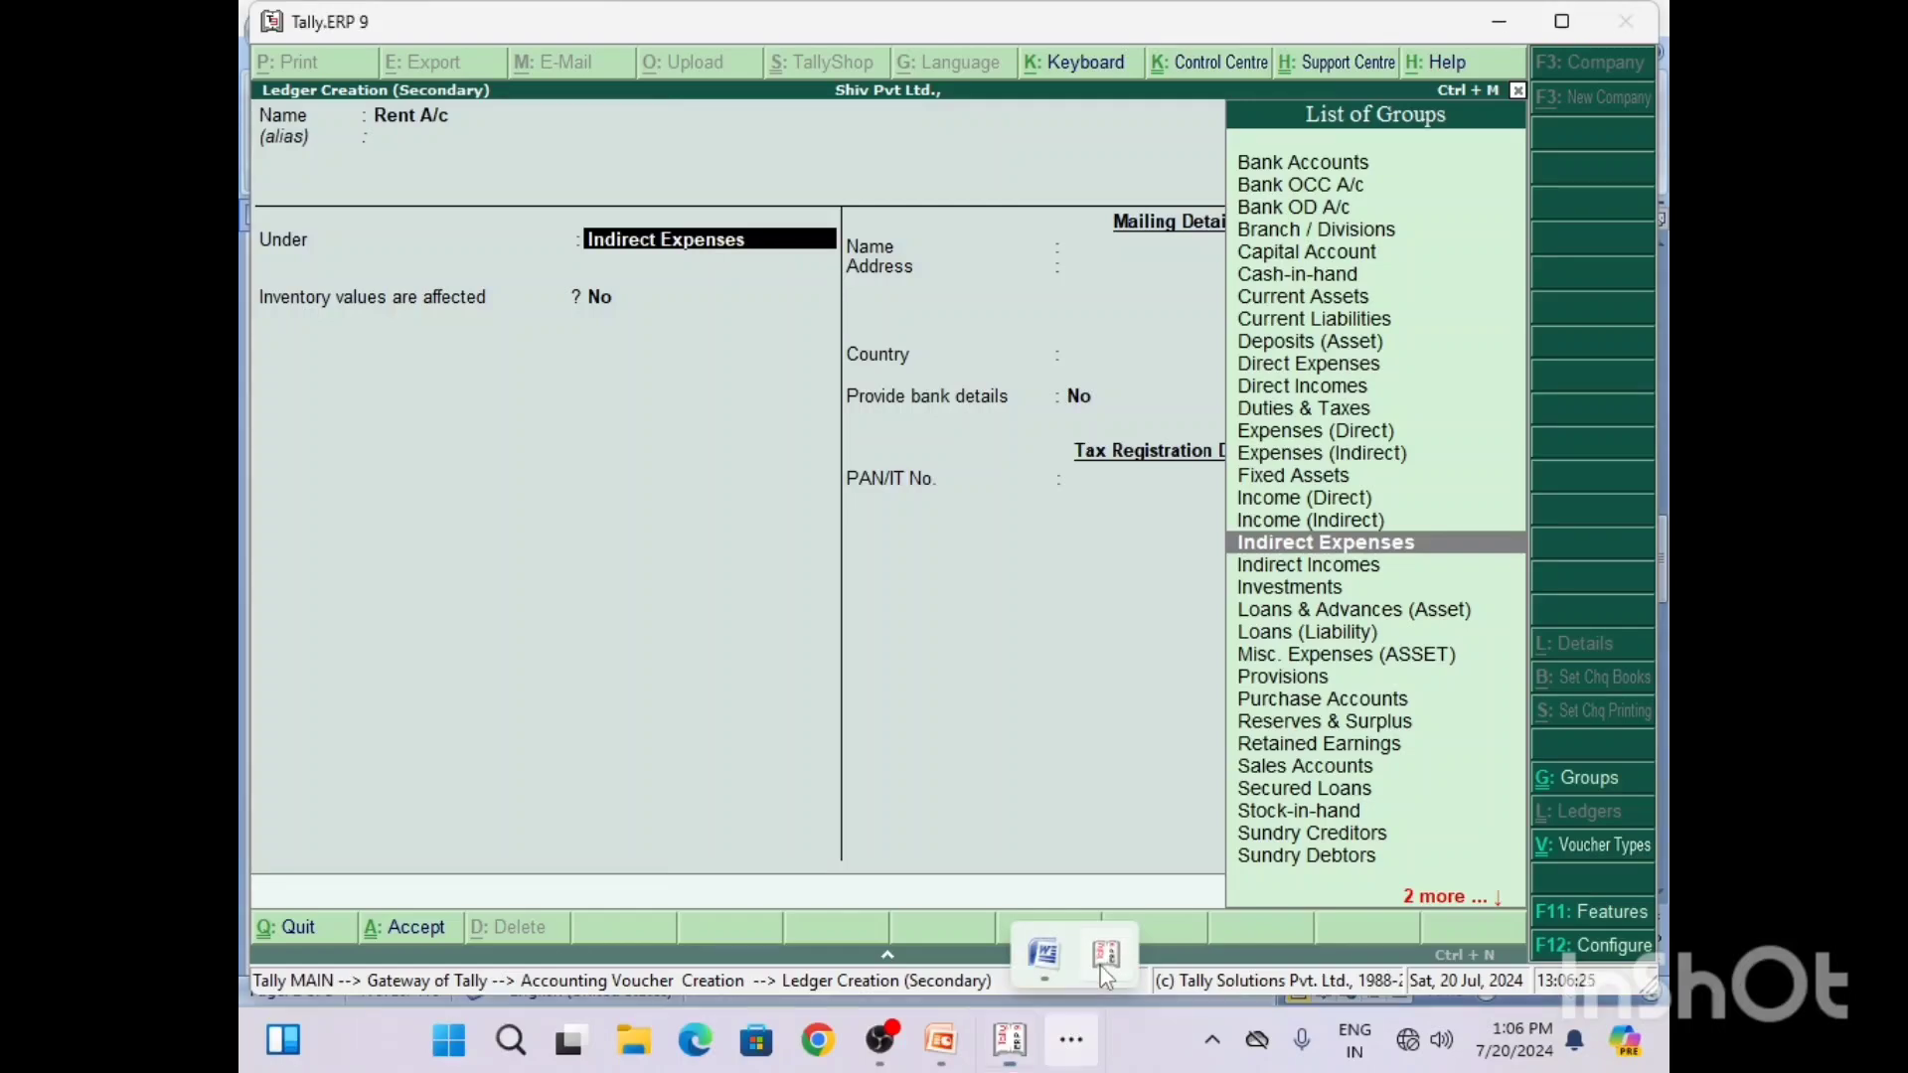
{"action": "left_click", "coordinate": [1071, 1041]}
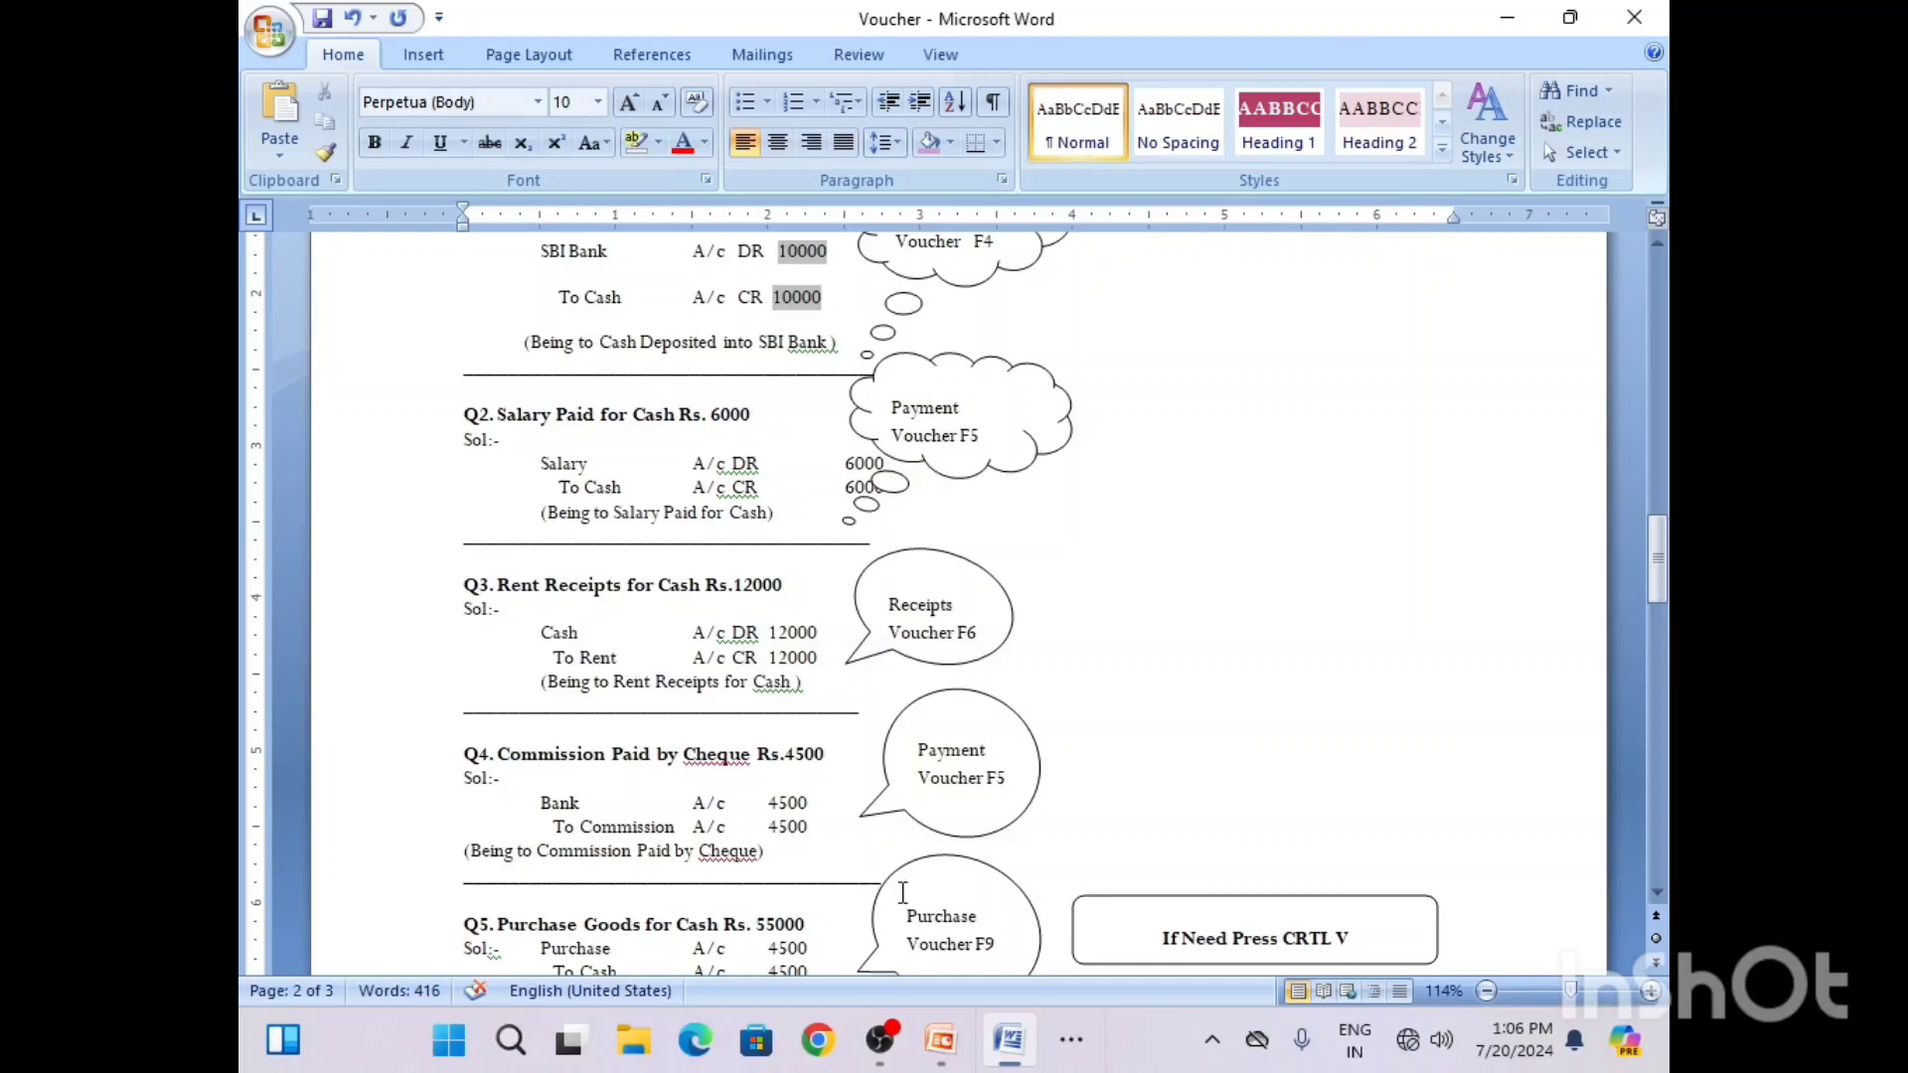
{"action": "left_click", "coordinate": [1085, 1058]}
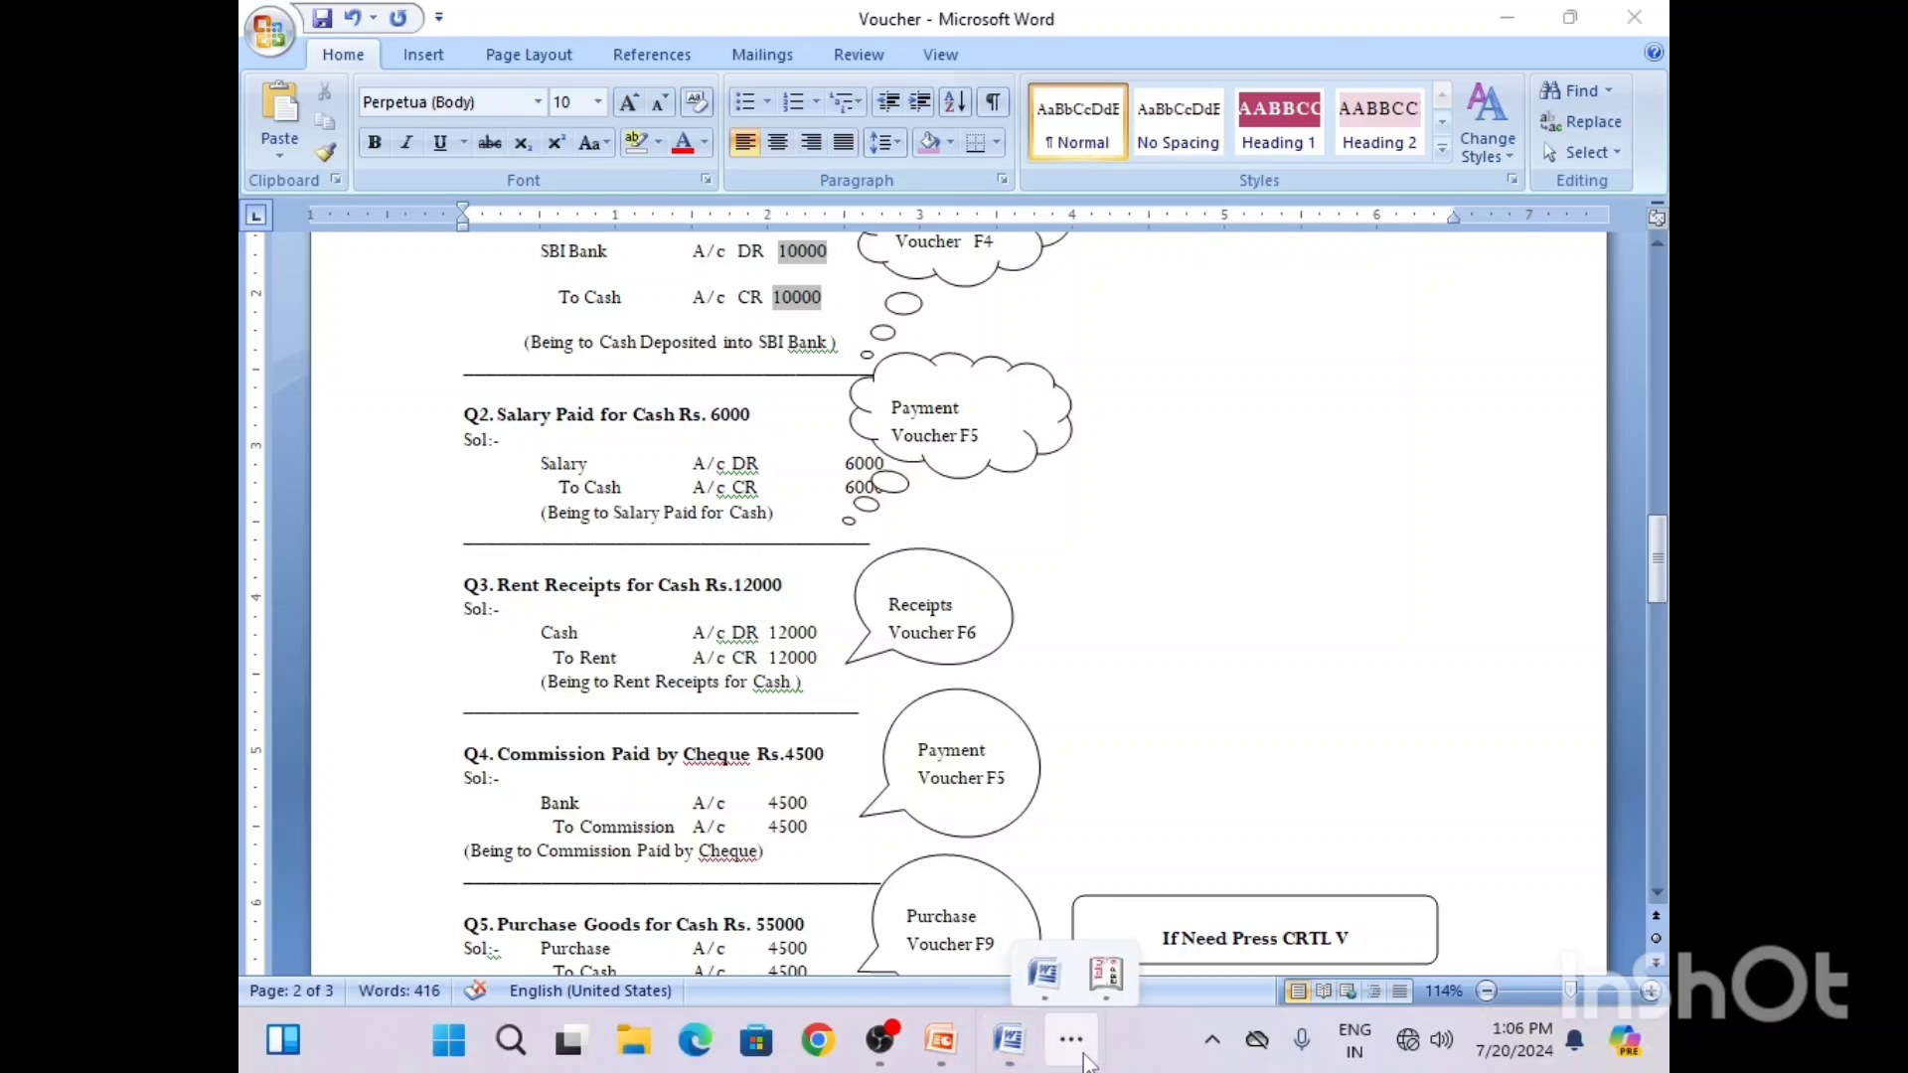
{"action": "left_click", "coordinate": [1106, 956]}
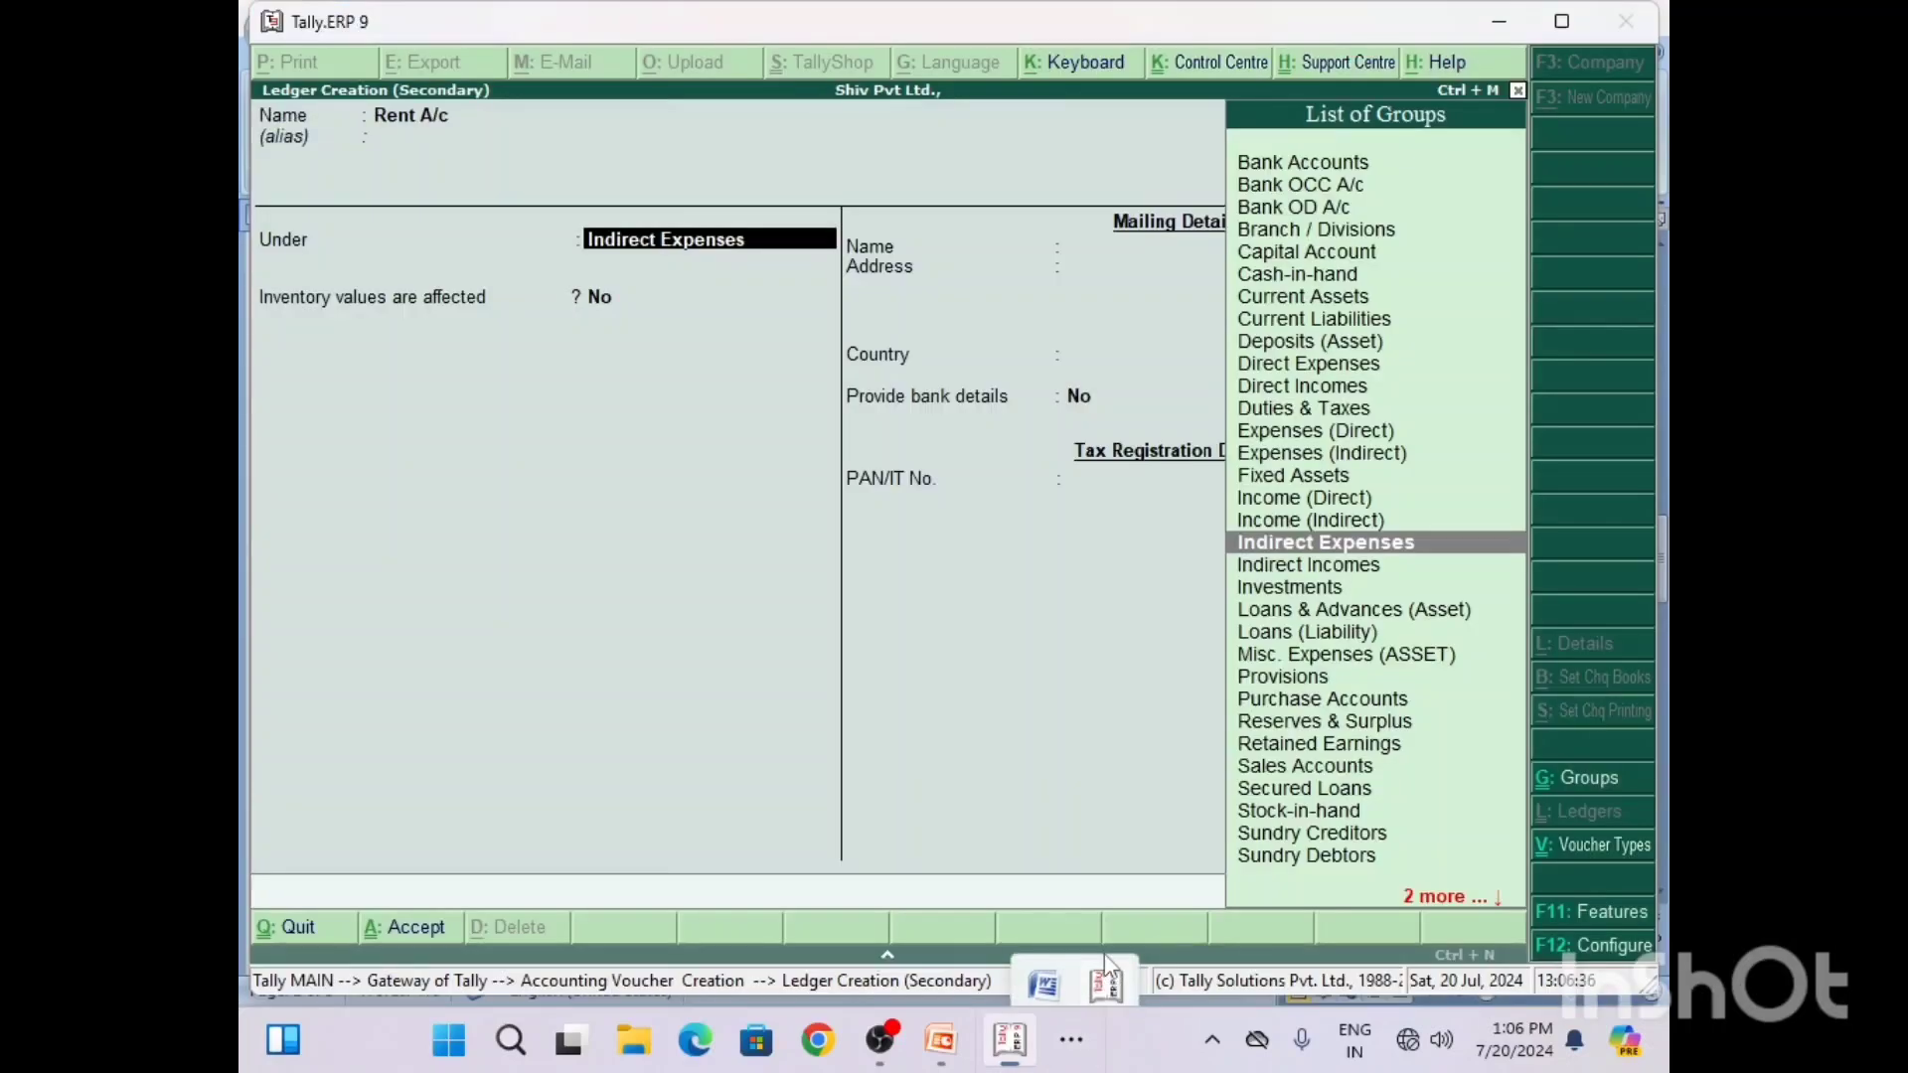
{"action": "type", "text": "i"}
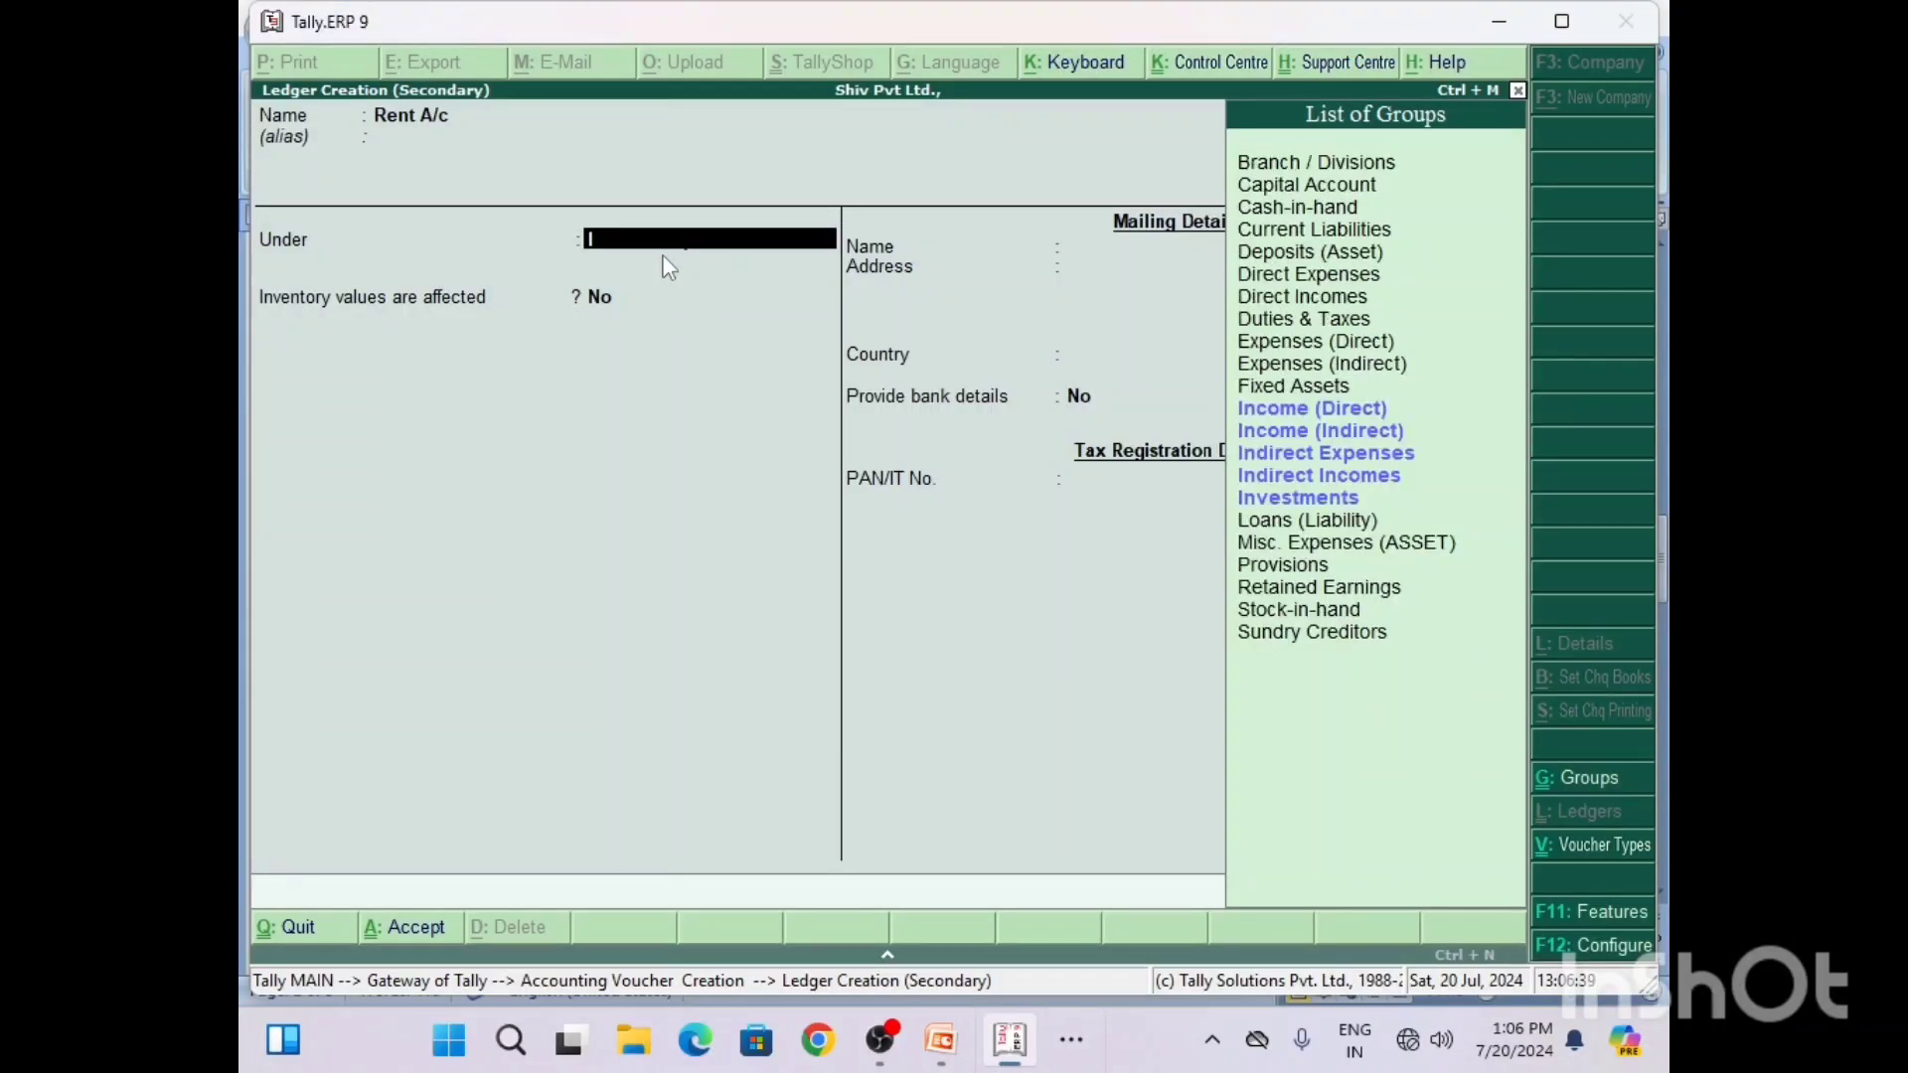
{"action": "key", "text": "Down"}
{"action": "key", "text": "Down"}
{"action": "key", "text": "Down"}
{"action": "key", "text": "Down"}
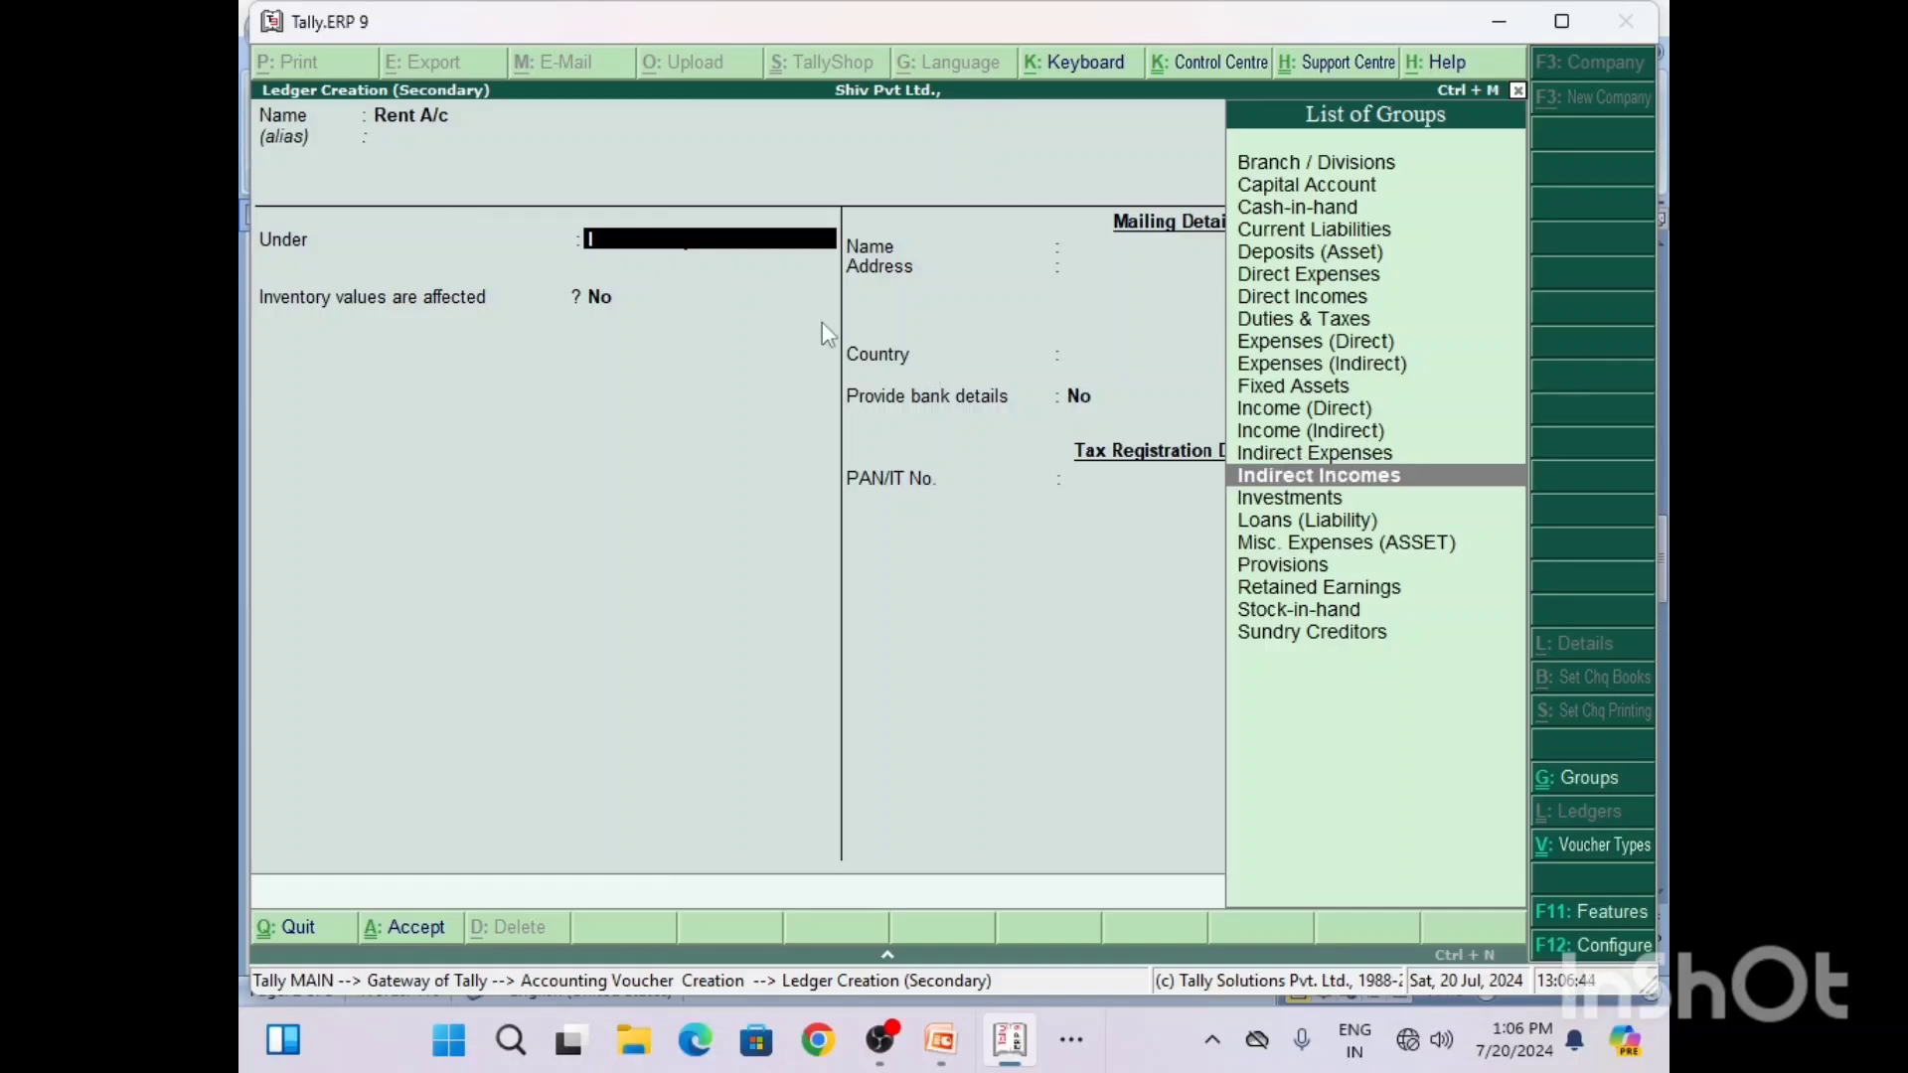
{"action": "left_click", "coordinate": [1278, 479]}
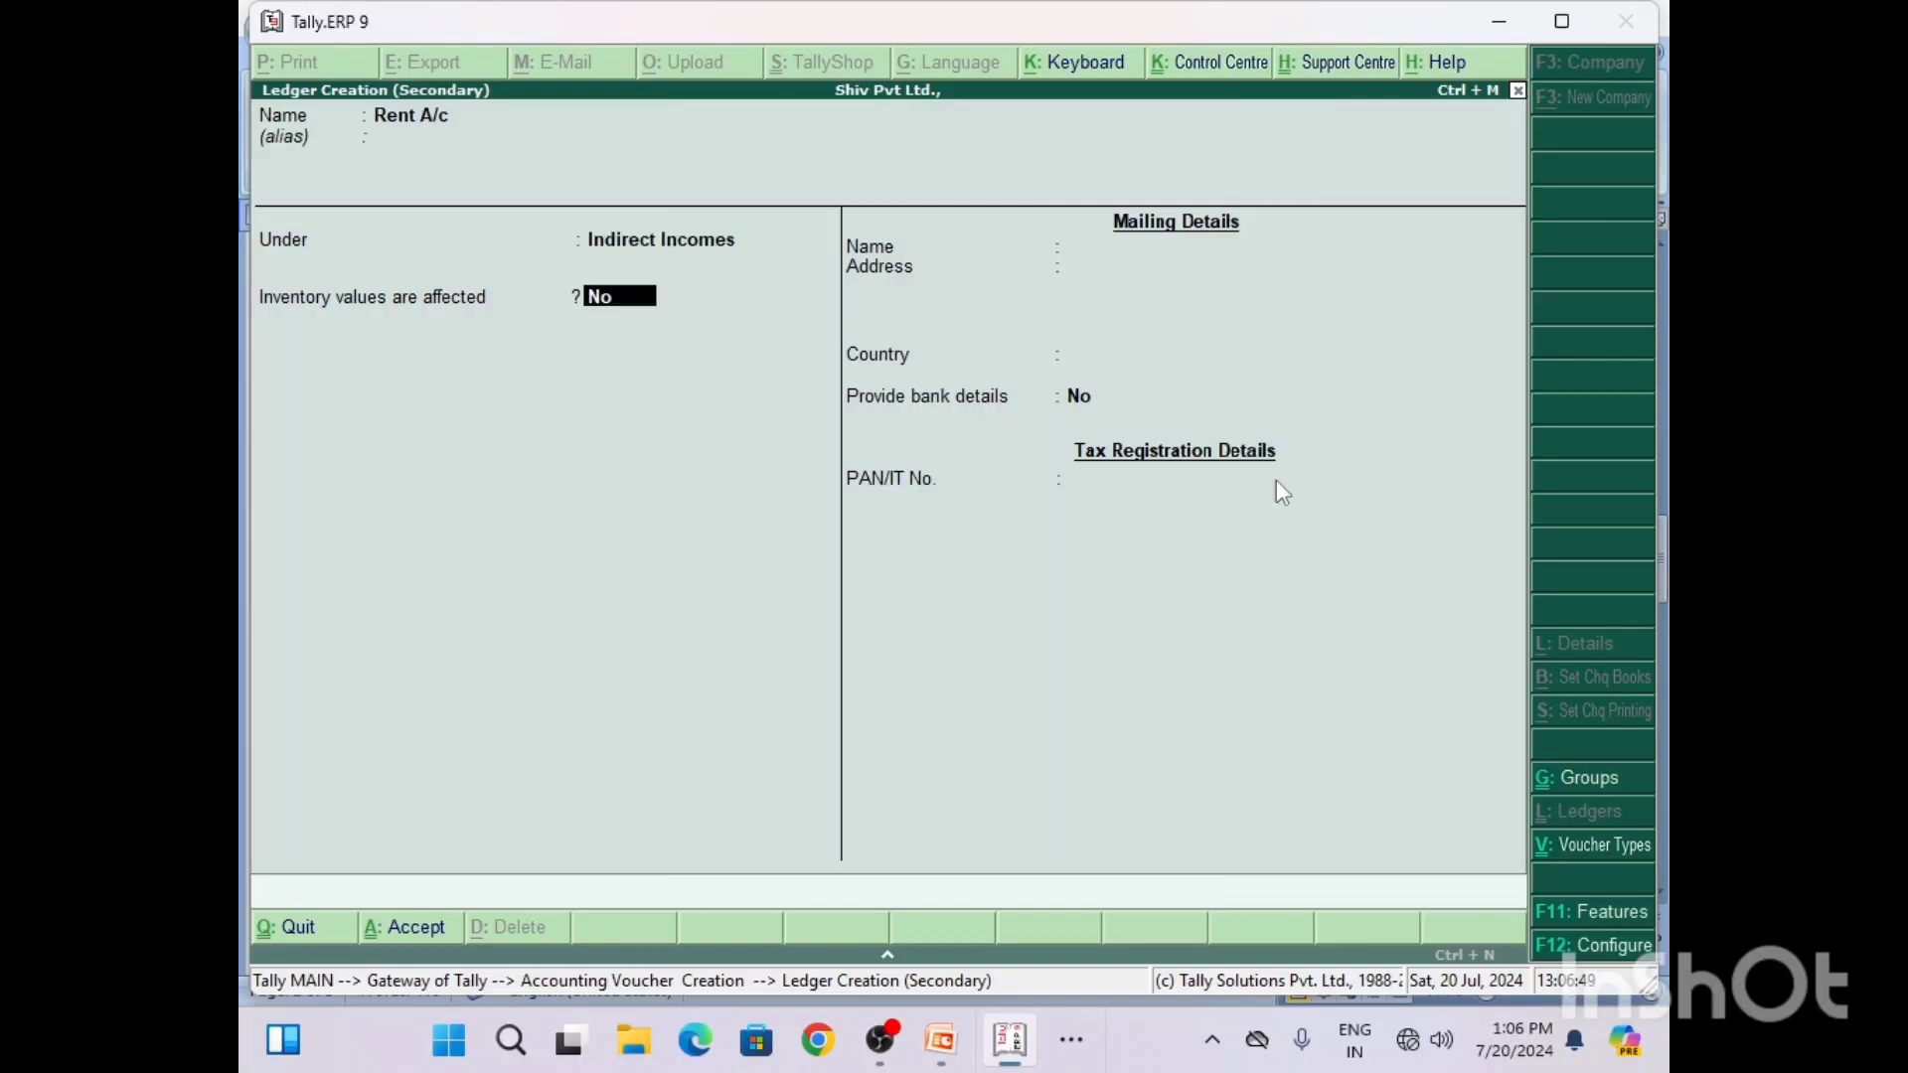
{"action": "key", "text": "Return"}
Step: Credit Rent A/c with 12000 in the receipt voucher, checking the amount against the Q3 solution in Word
{"action": "key", "text": "Return"}
{"action": "key", "text": "Return"}
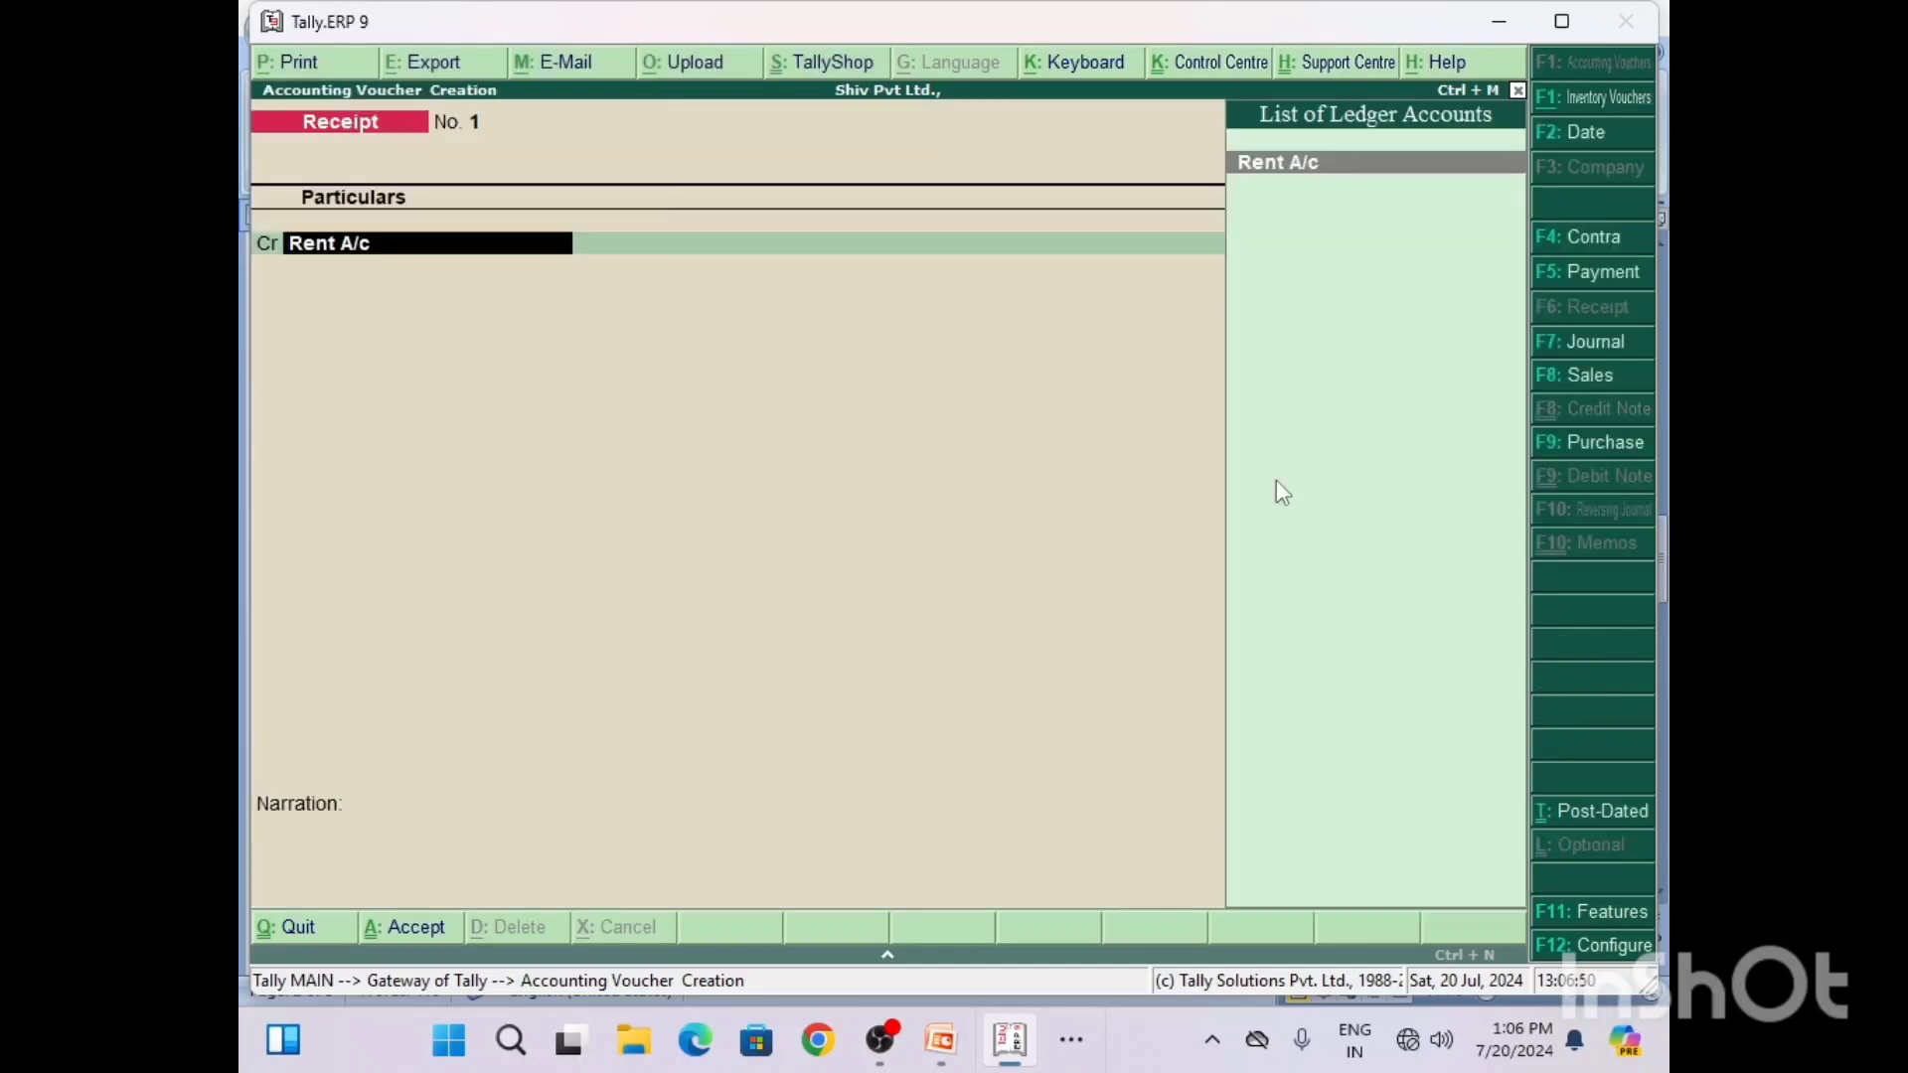
{"action": "key", "text": "Return"}
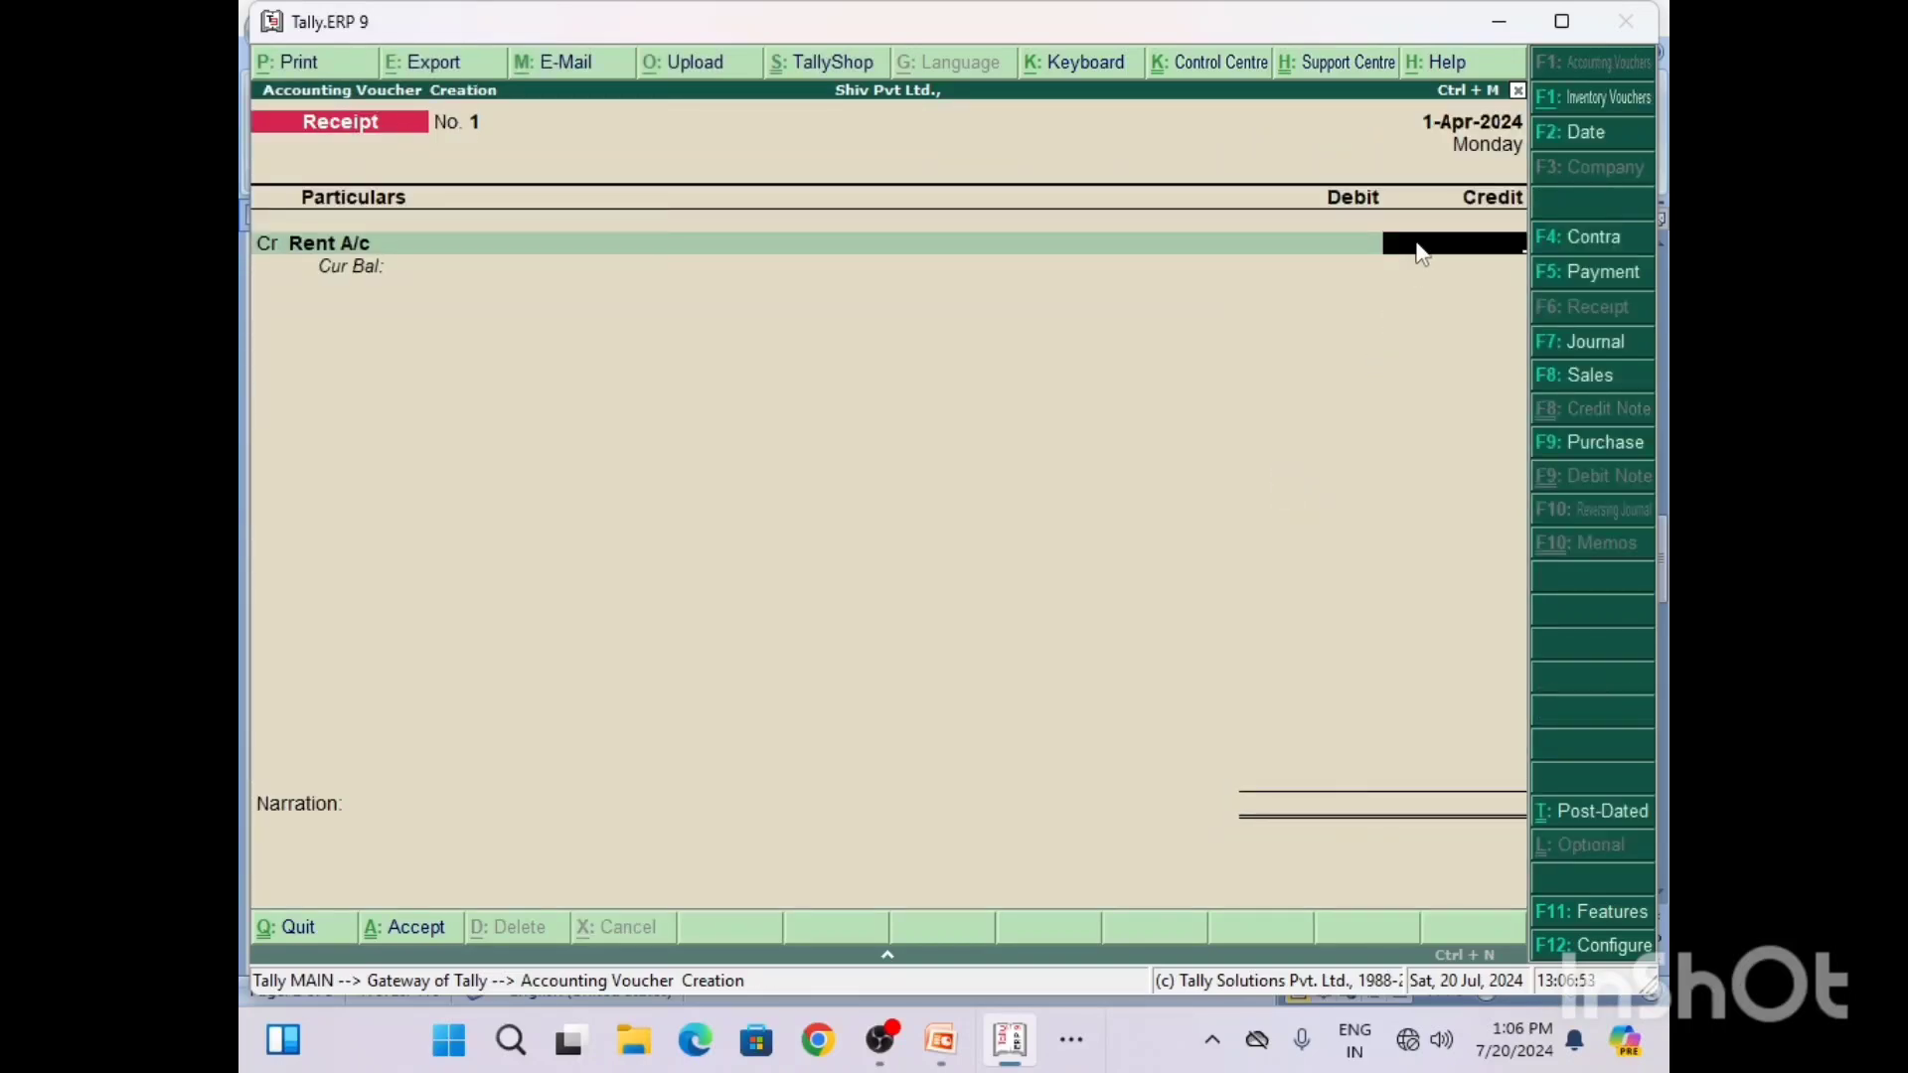
{"action": "left_click", "coordinate": [1071, 1039]}
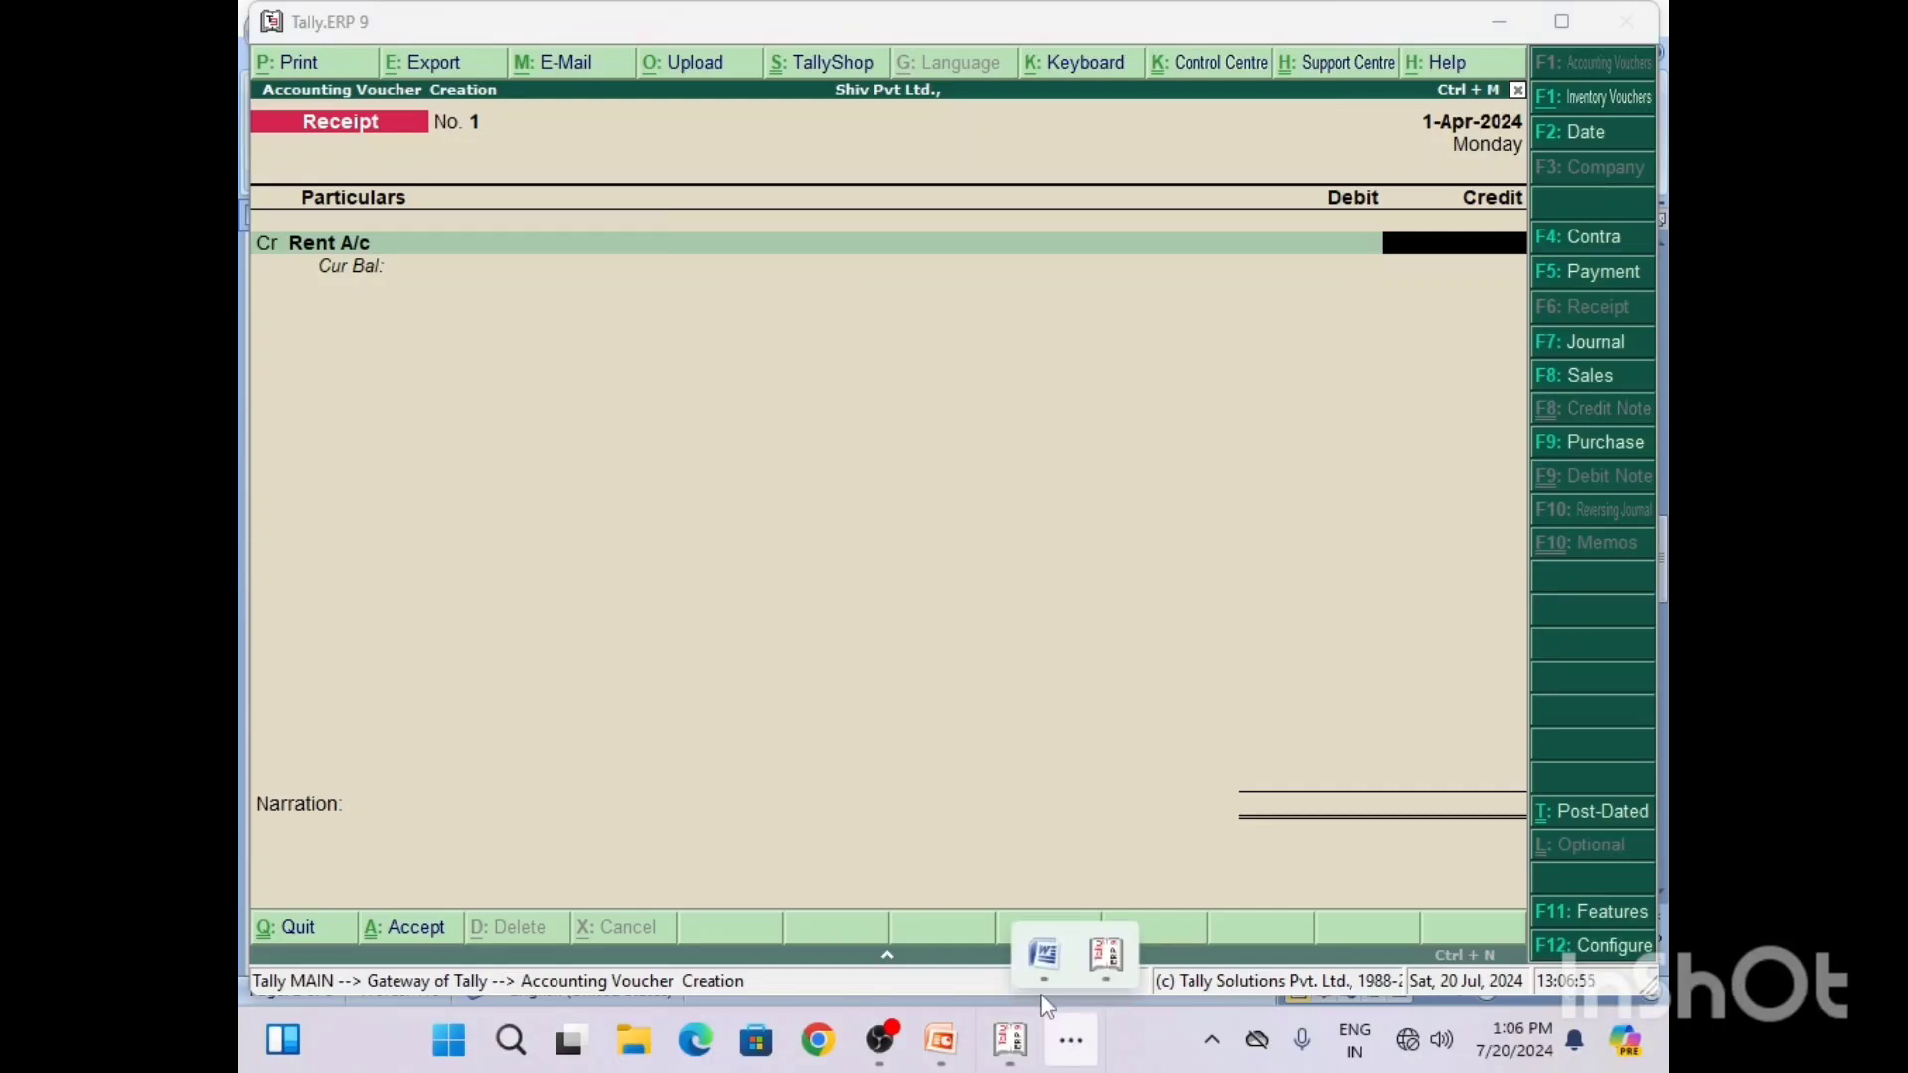
{"action": "left_click", "coordinate": [1043, 956]}
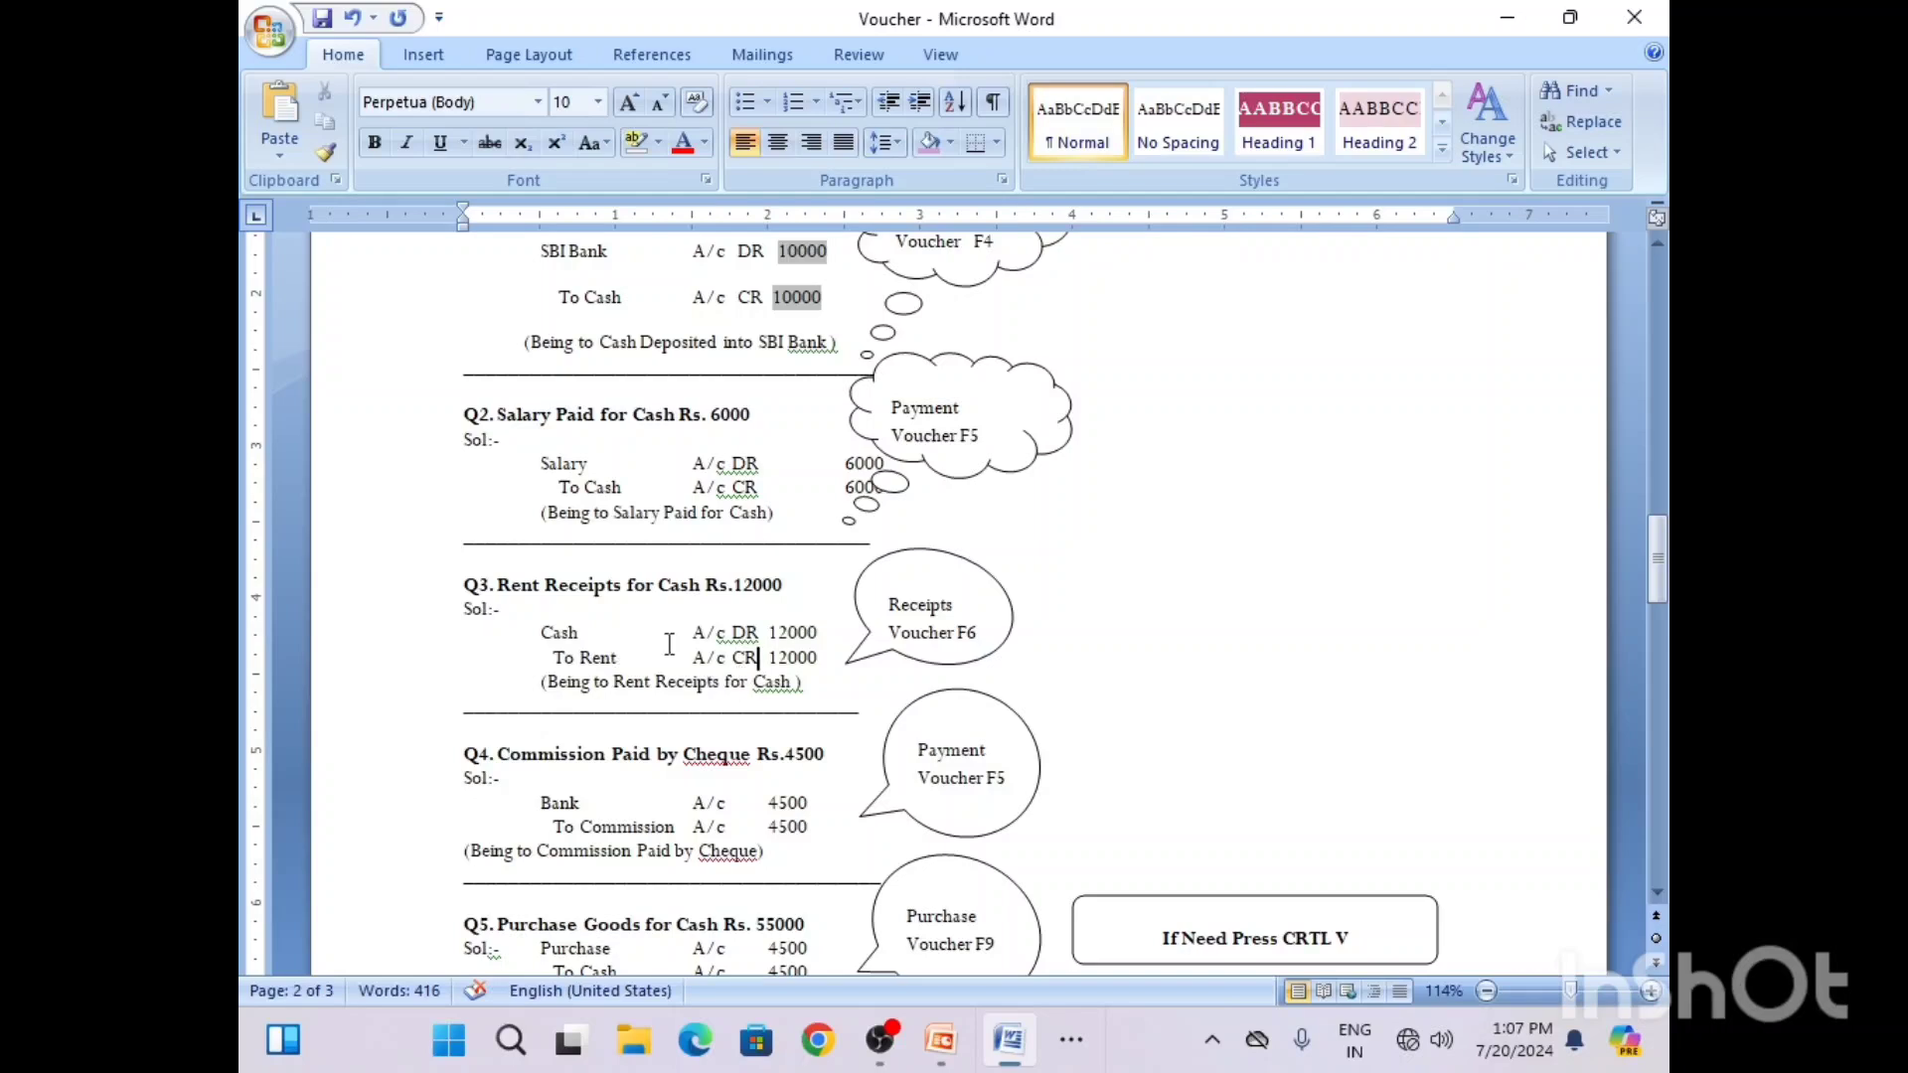
{"action": "left_click", "coordinate": [1074, 1044]}
{"action": "left_click", "coordinate": [1105, 960]}
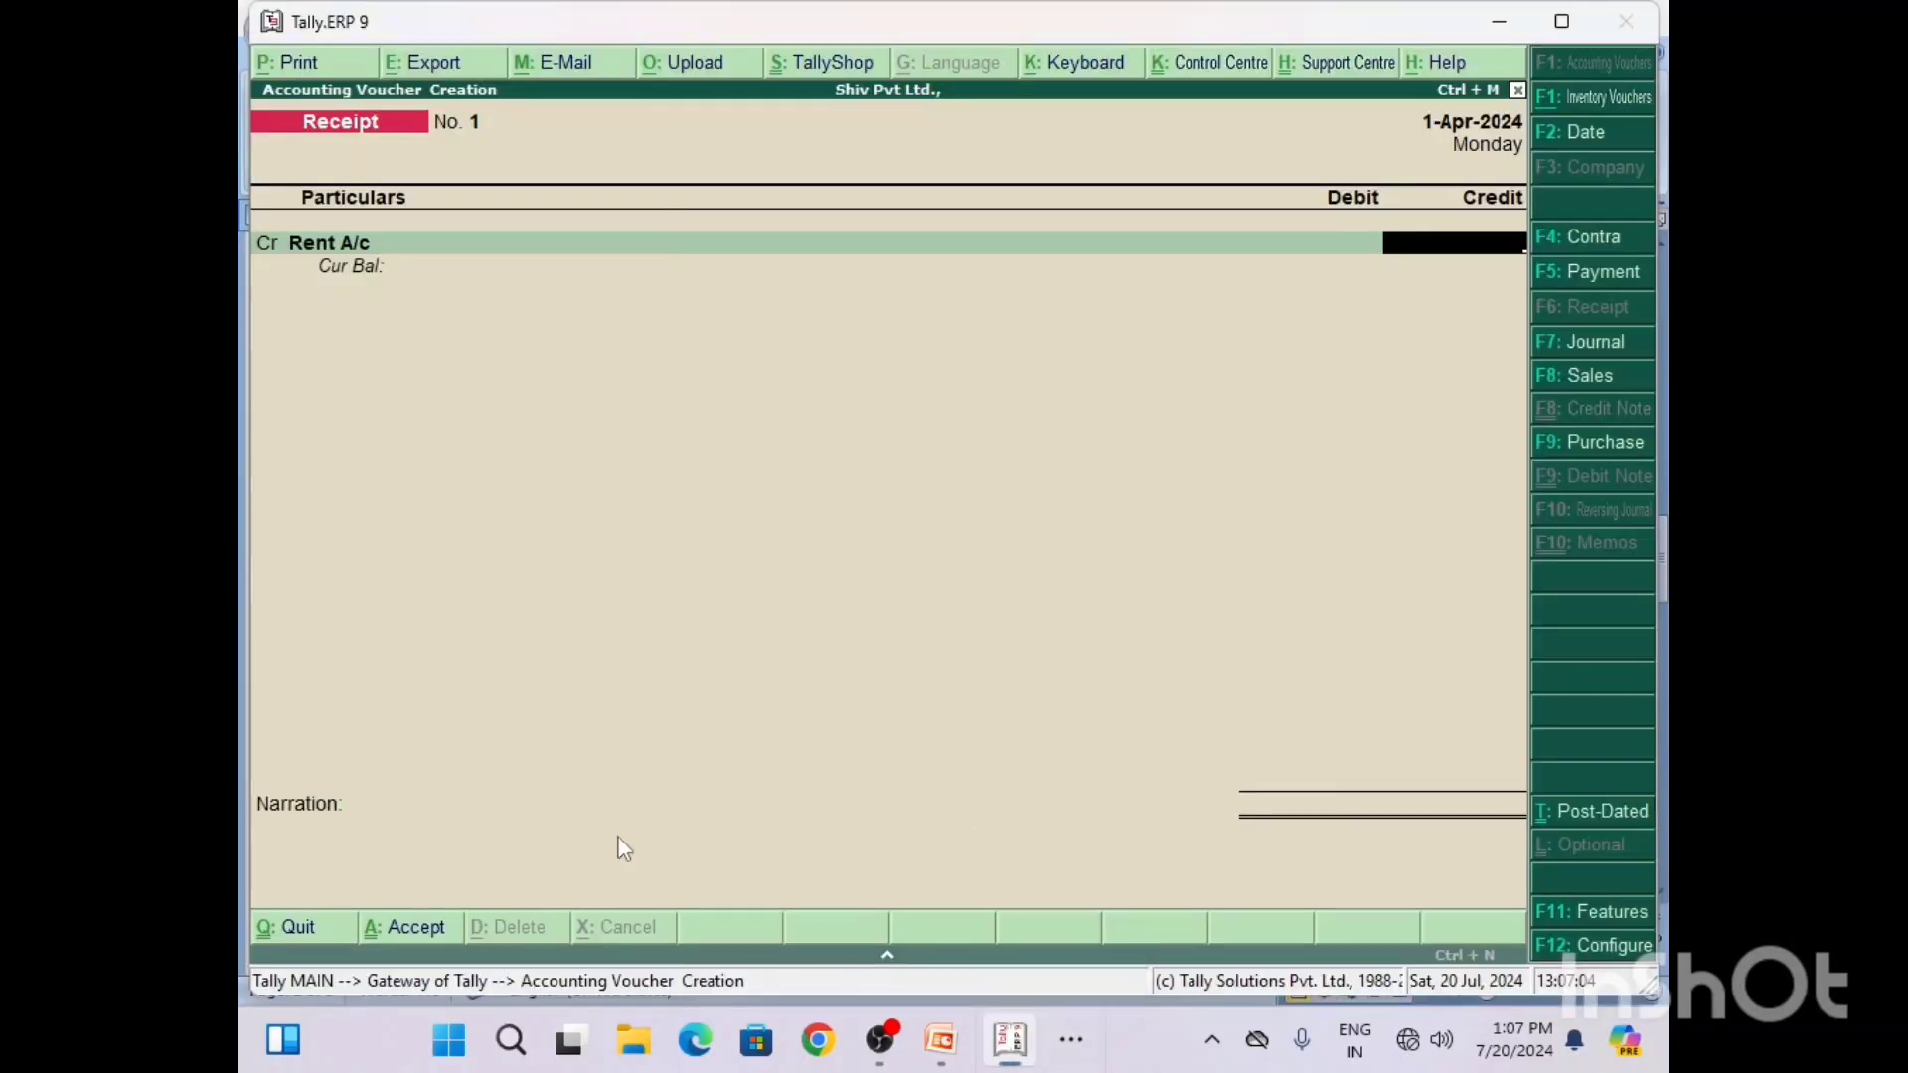
{"action": "type", "text": "12000"}
{"action": "key", "text": "Return"}
{"action": "key", "text": "Return"}
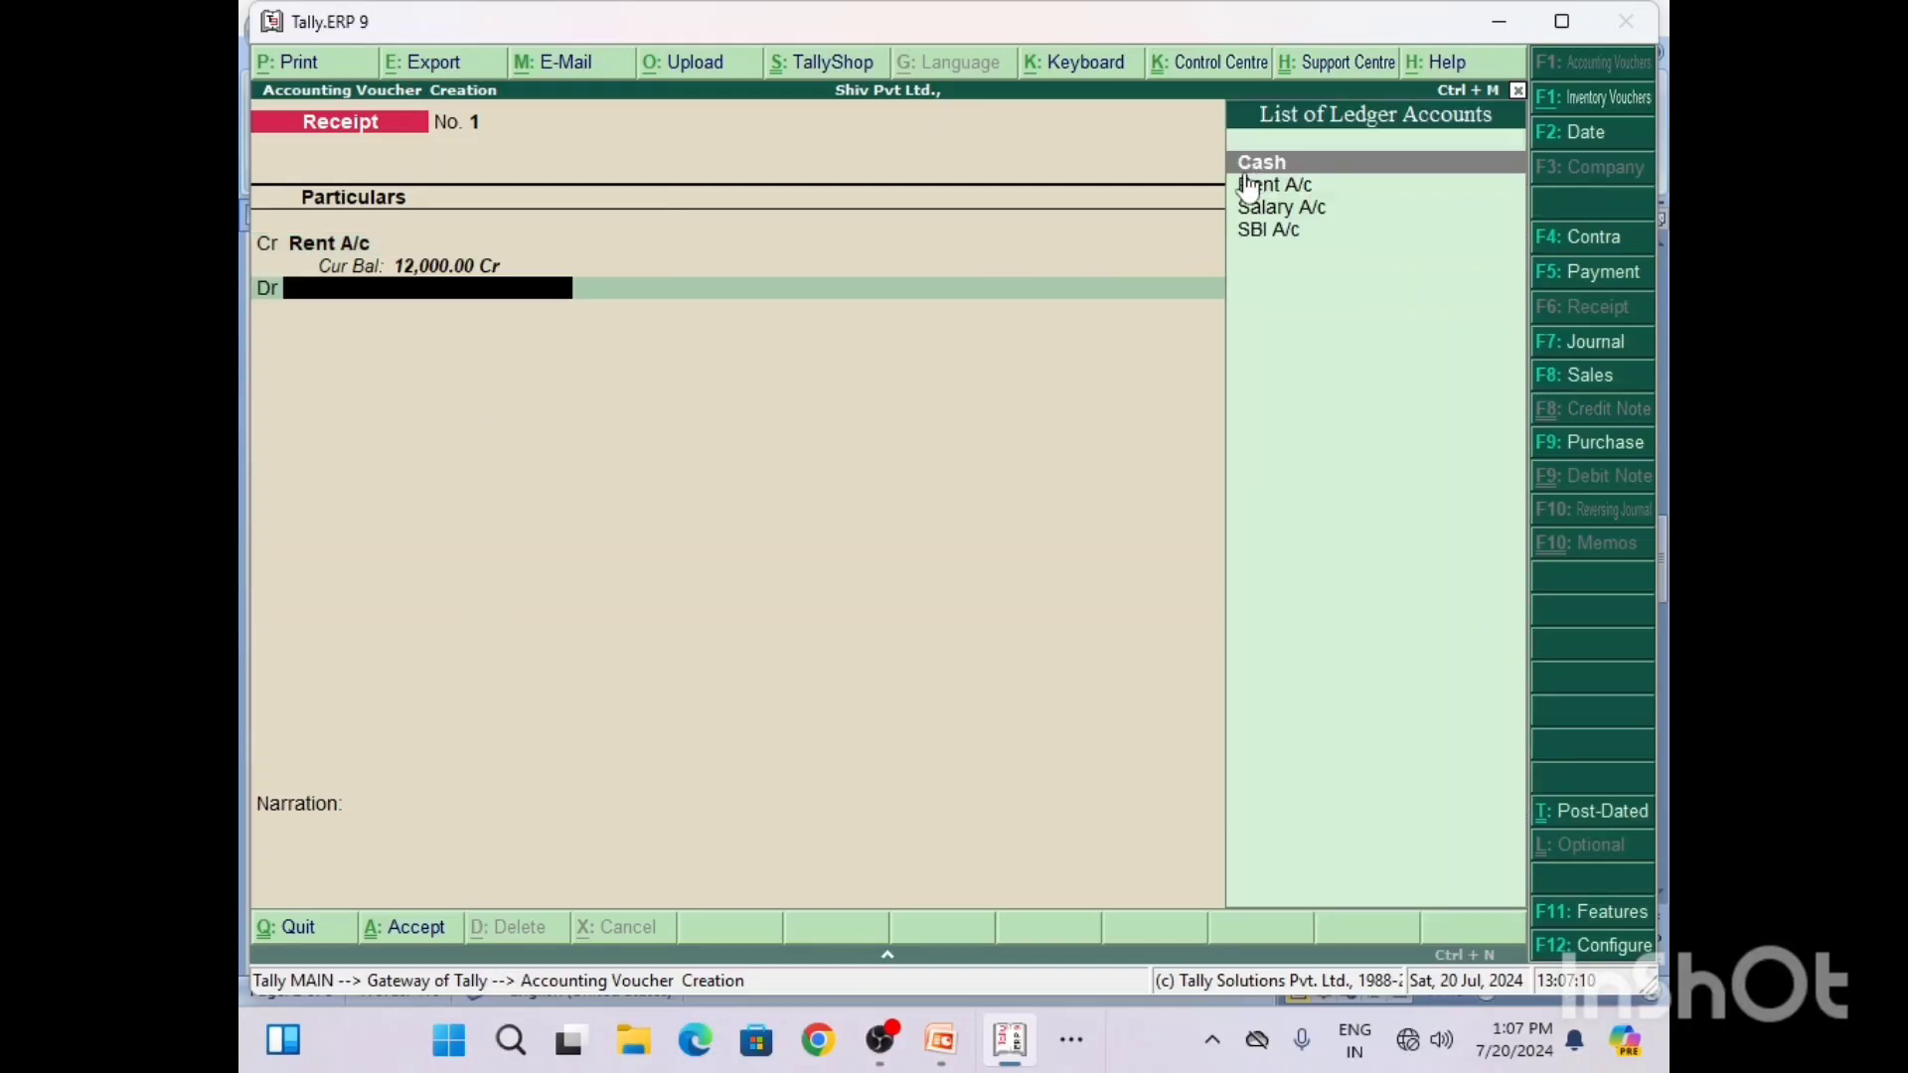
Step: Debit Cash with 12,000.00 as the balancing entry of the receipt voucher
{"action": "type", "text": "C"}
{"action": "key", "text": "Return"}
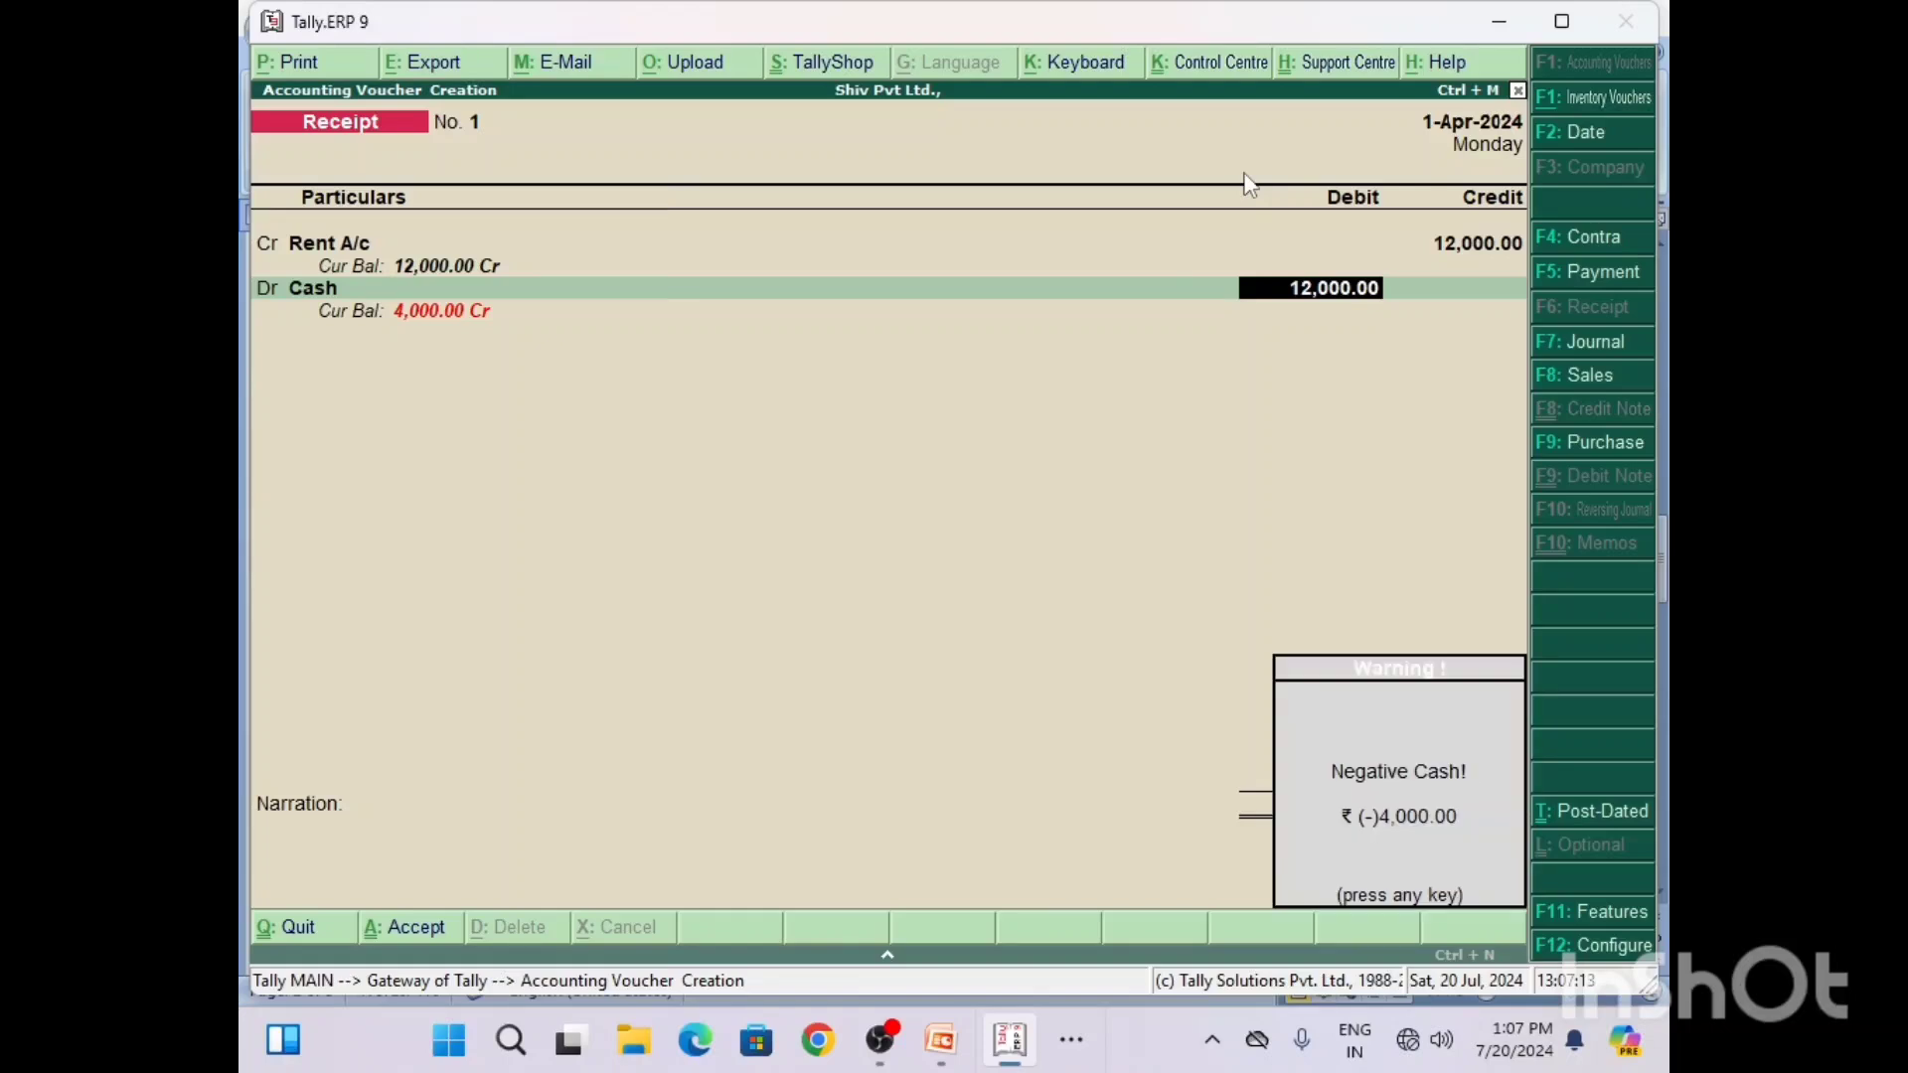
{"action": "key", "text": "Return"}
Step: Enter the narration "Being to Rent Recived for Cash" and save the receipt voucher
{"action": "type", "text": "Be"}
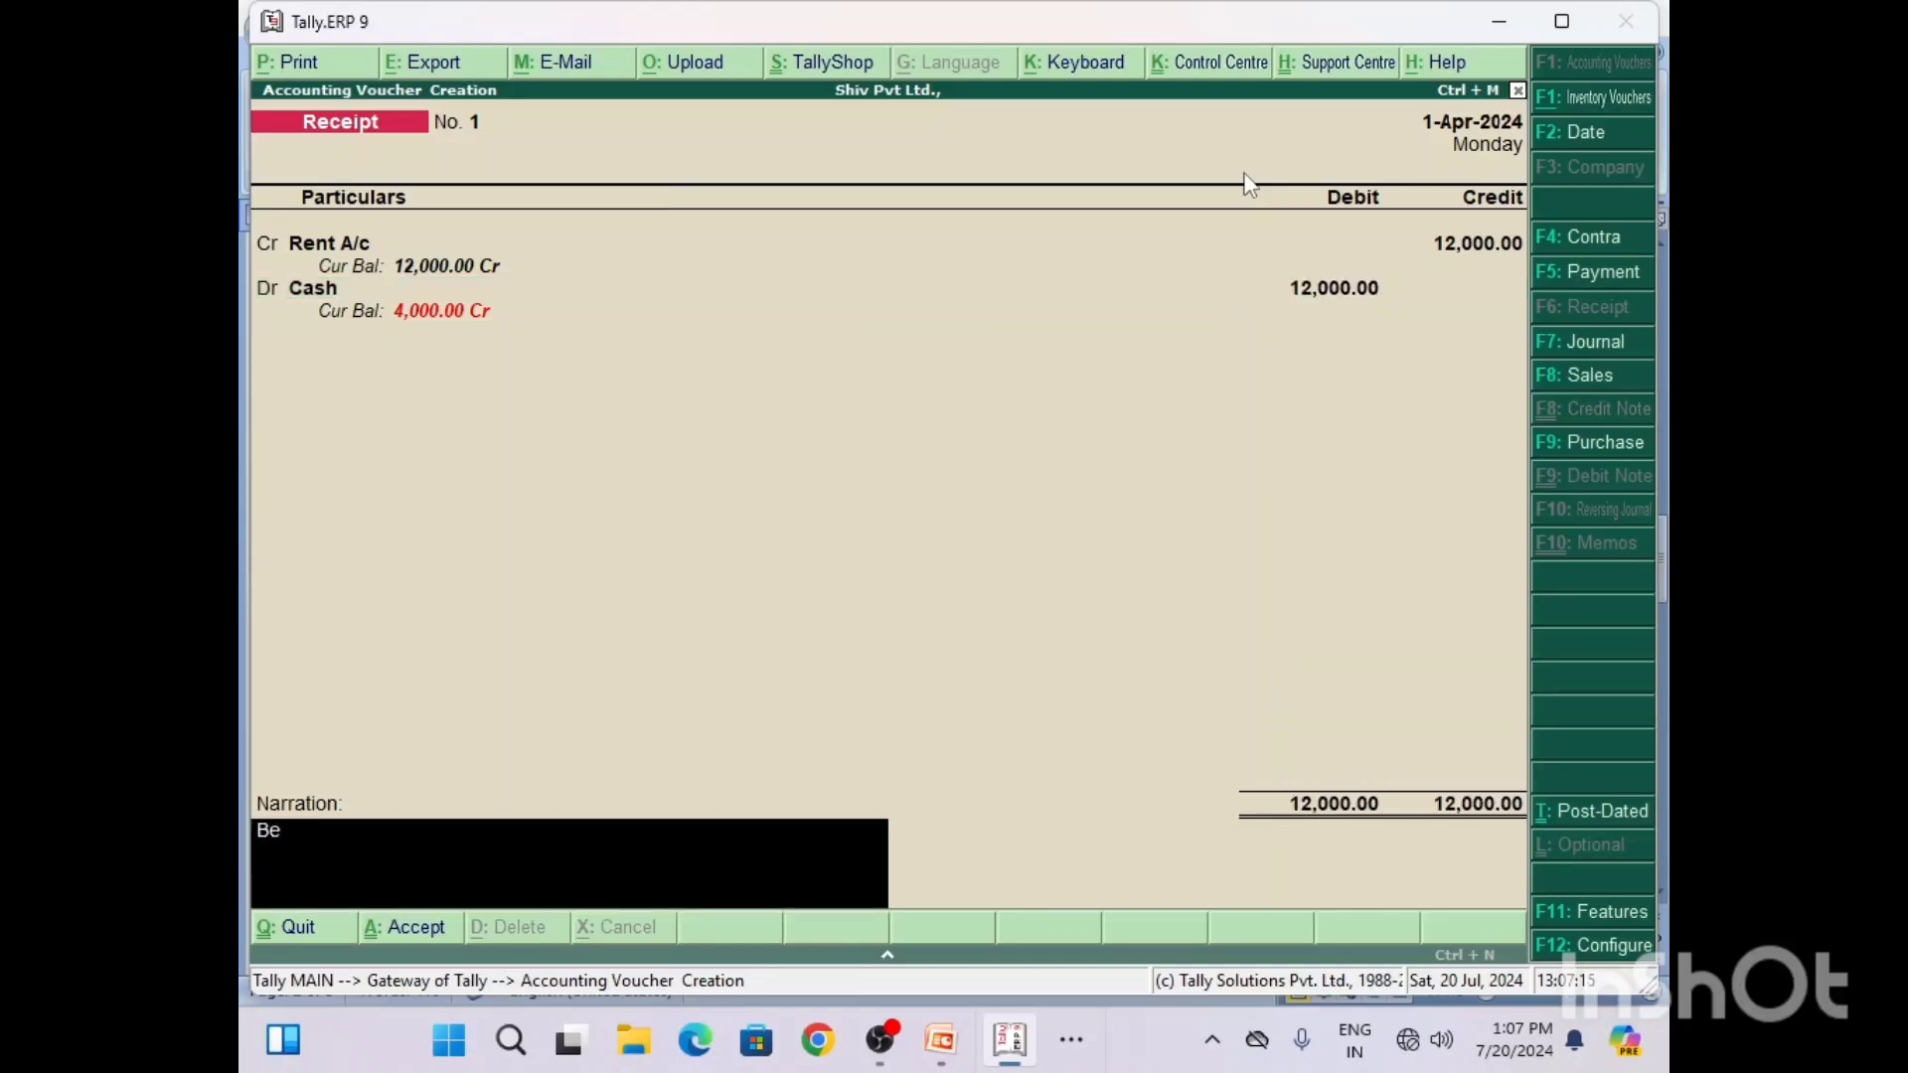
{"action": "type", "text": "ing to Rent Recived for Cash"}
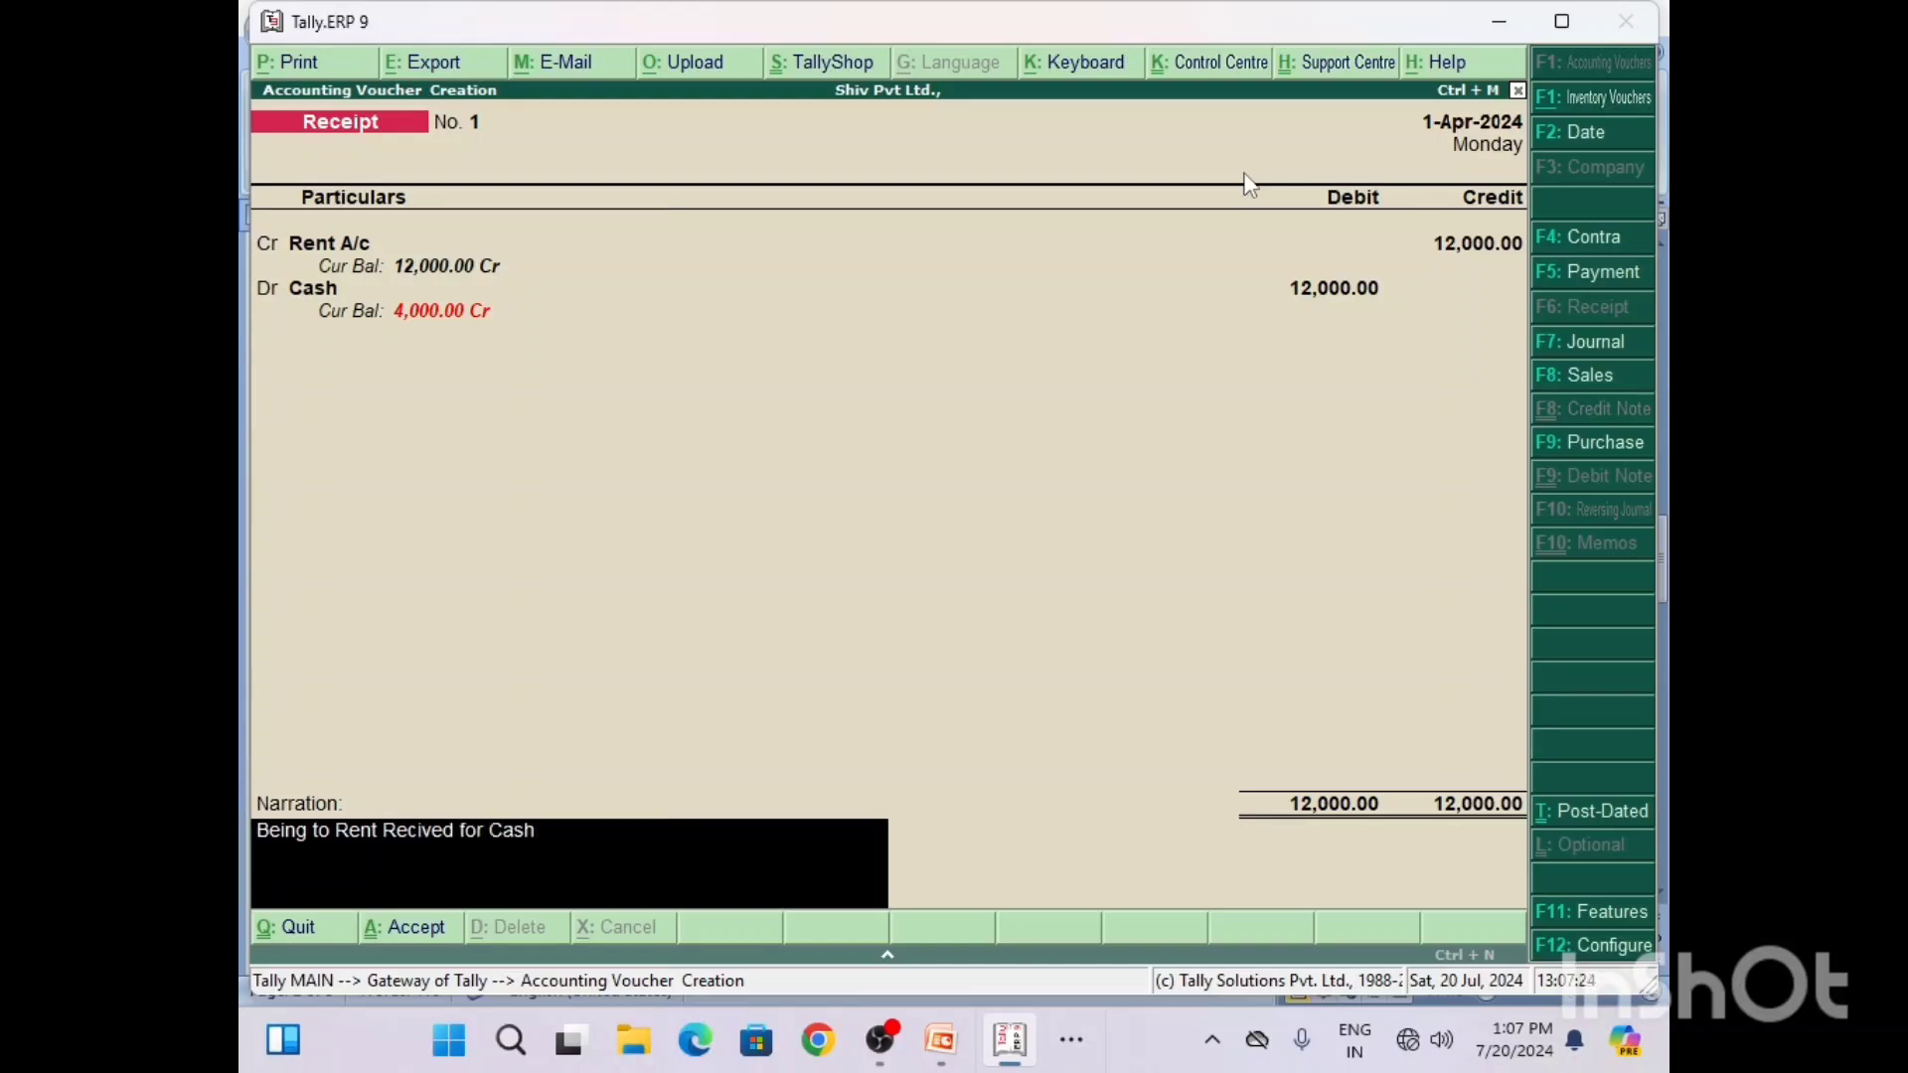
{"action": "key", "text": "Return"}
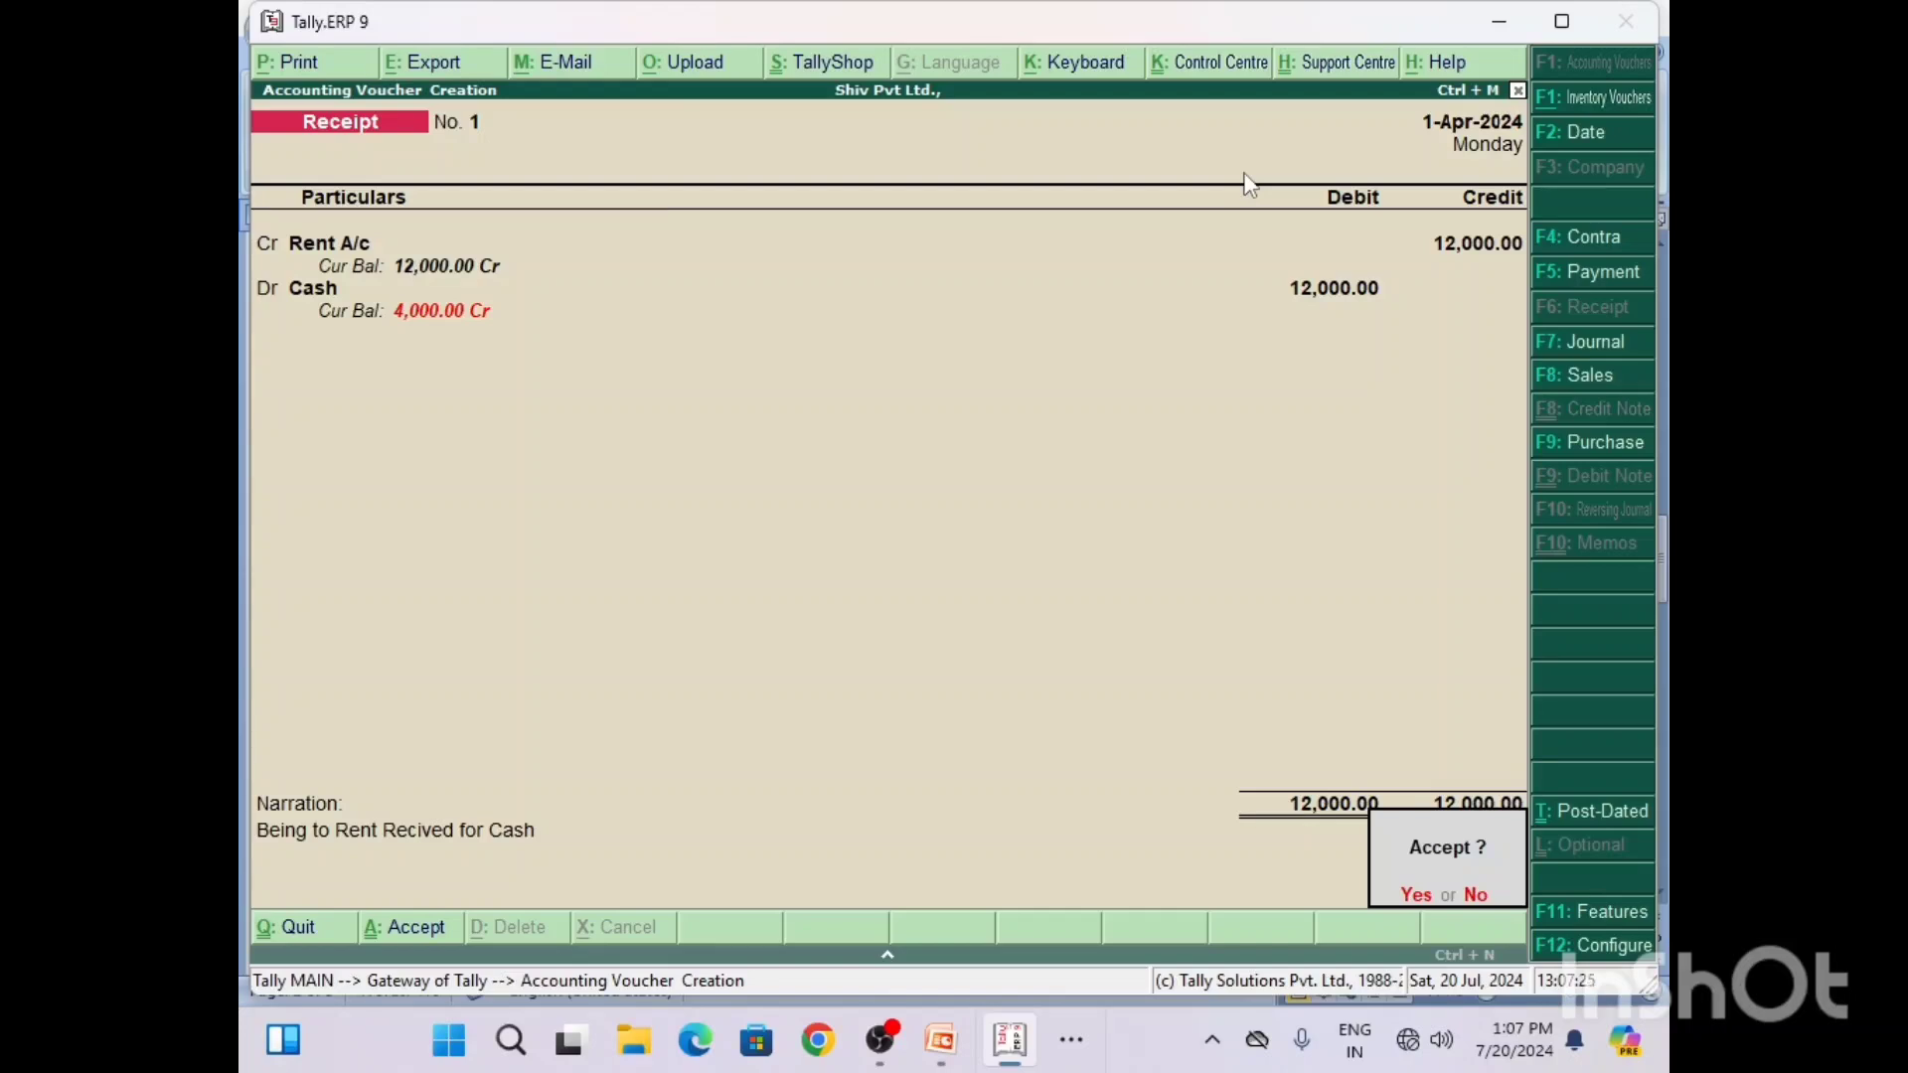
{"action": "key", "text": "Return"}
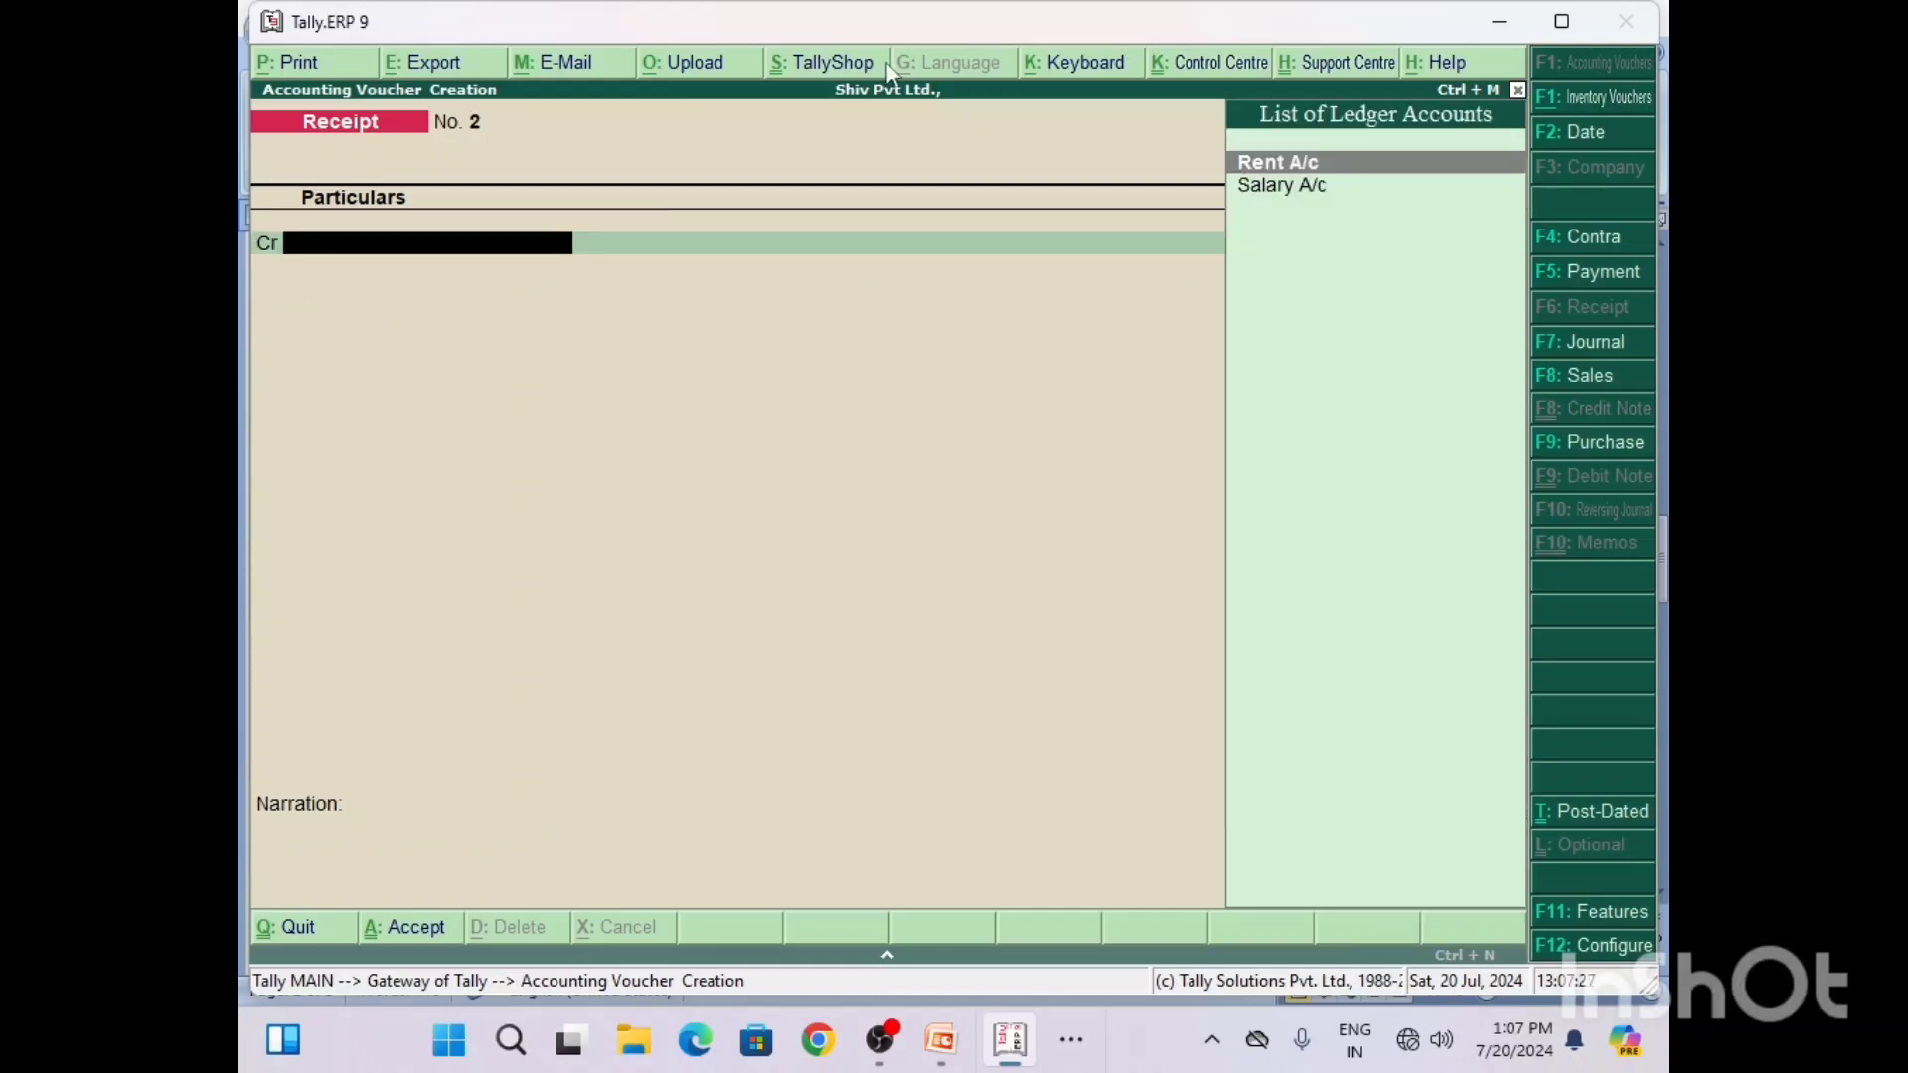
Step: Read Q4 and its voucher type in the Word document, then return to Tally and change the new voucher to Payment
{"action": "left_click", "coordinate": [1072, 1040]}
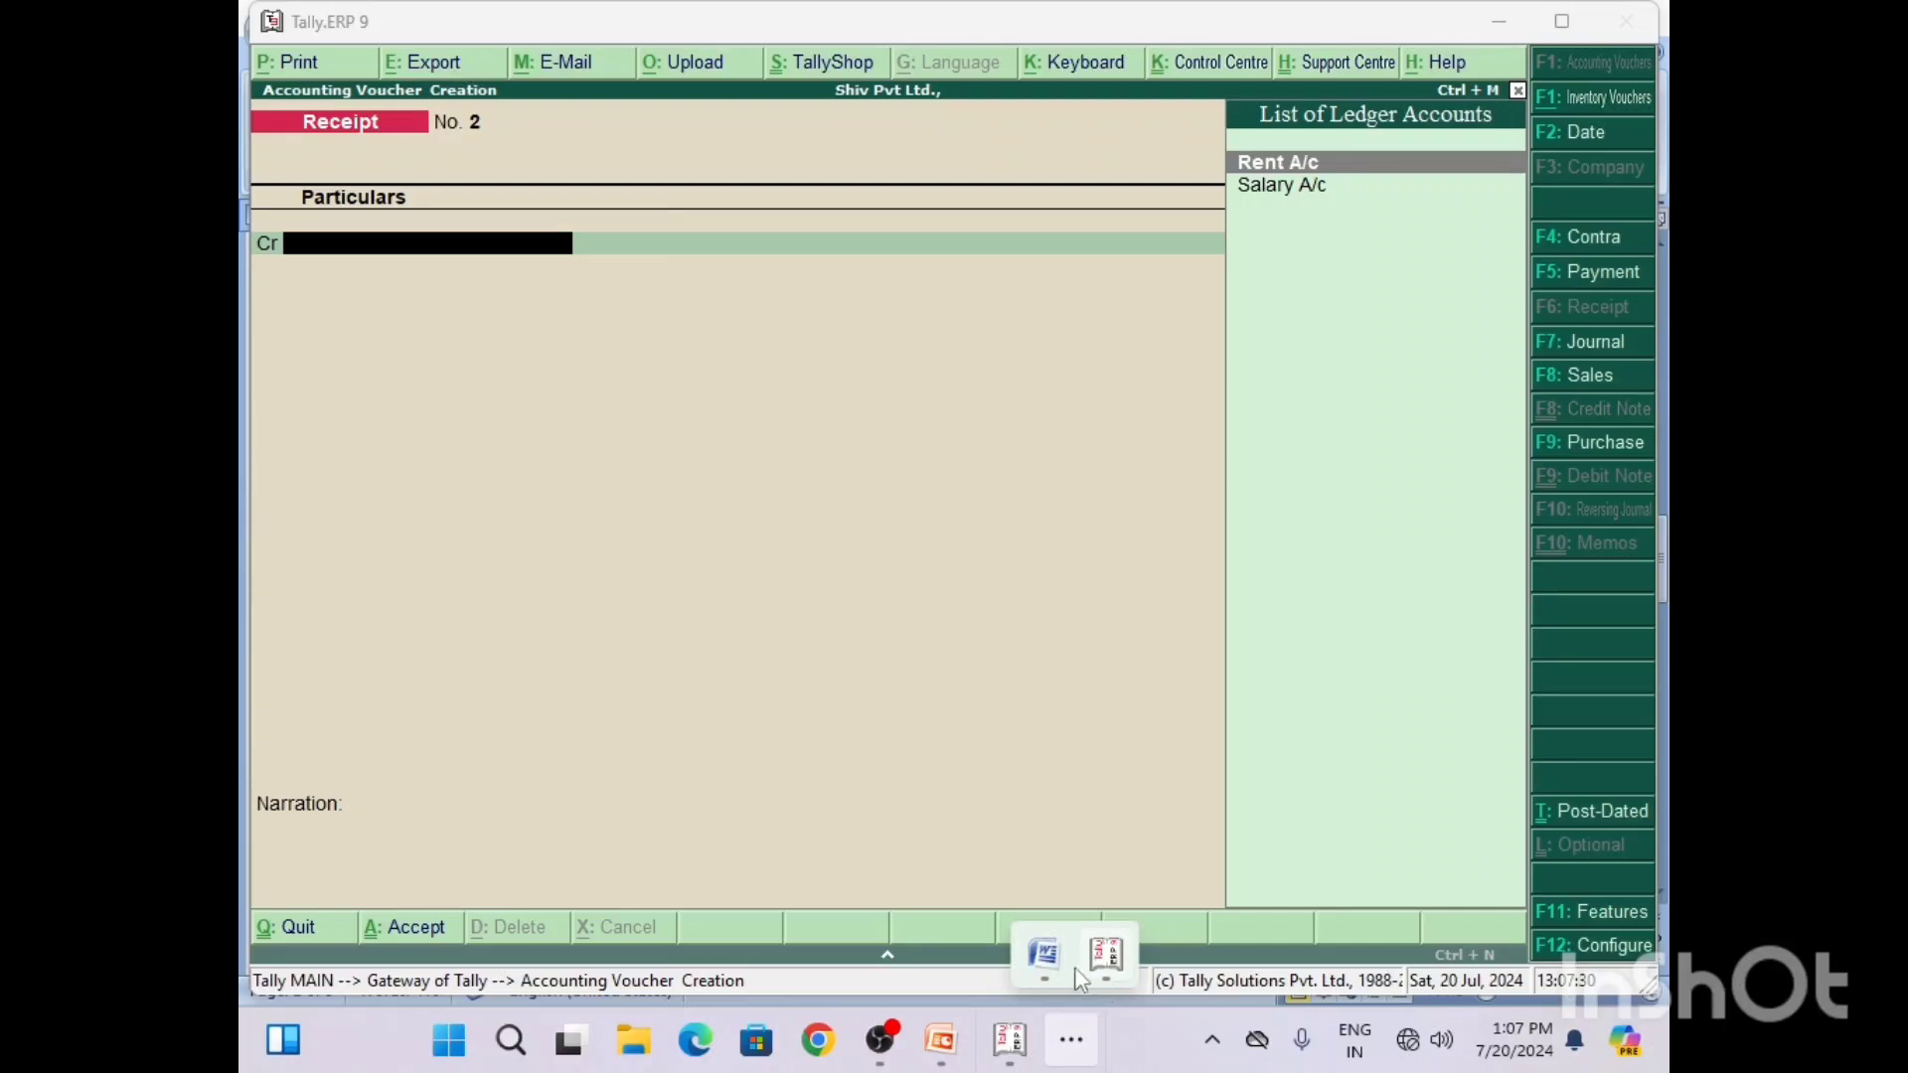
{"action": "left_click", "coordinate": [1050, 960]}
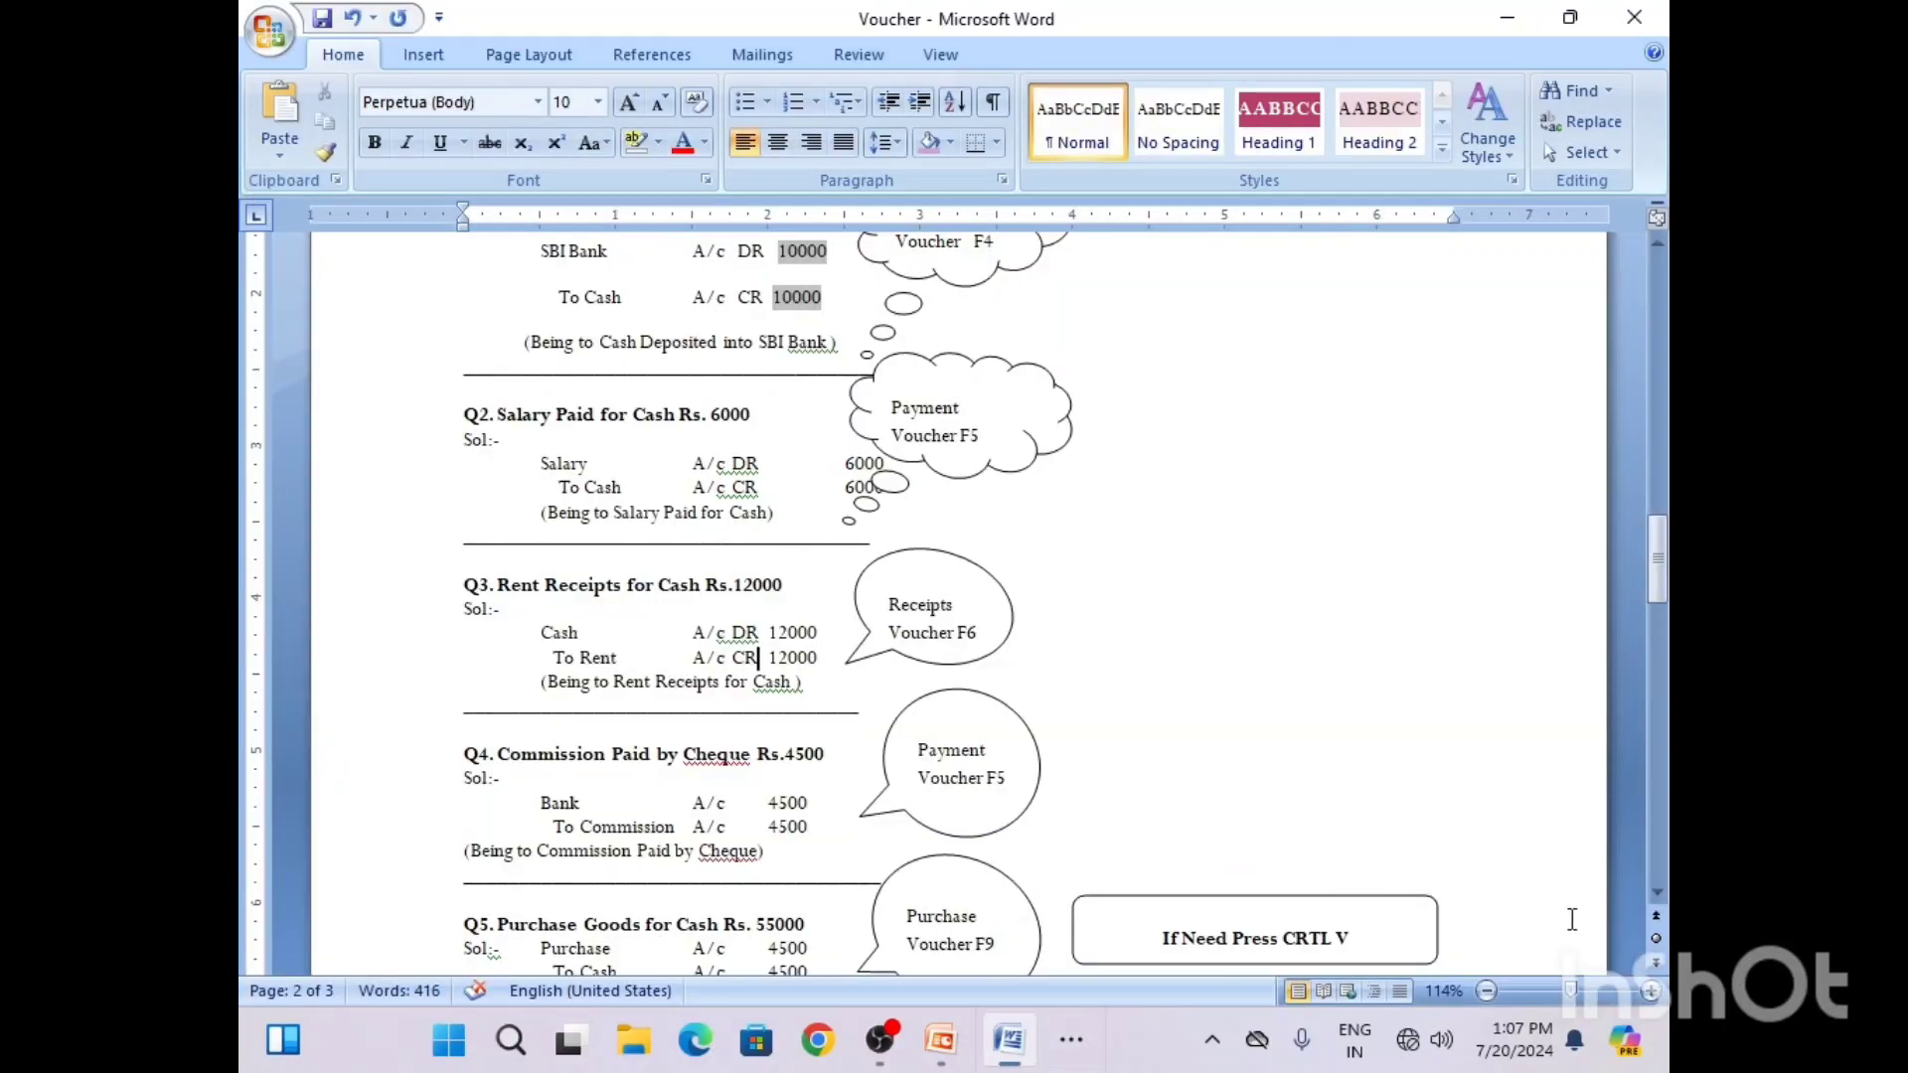
{"action": "left_click", "coordinate": [1657, 894]}
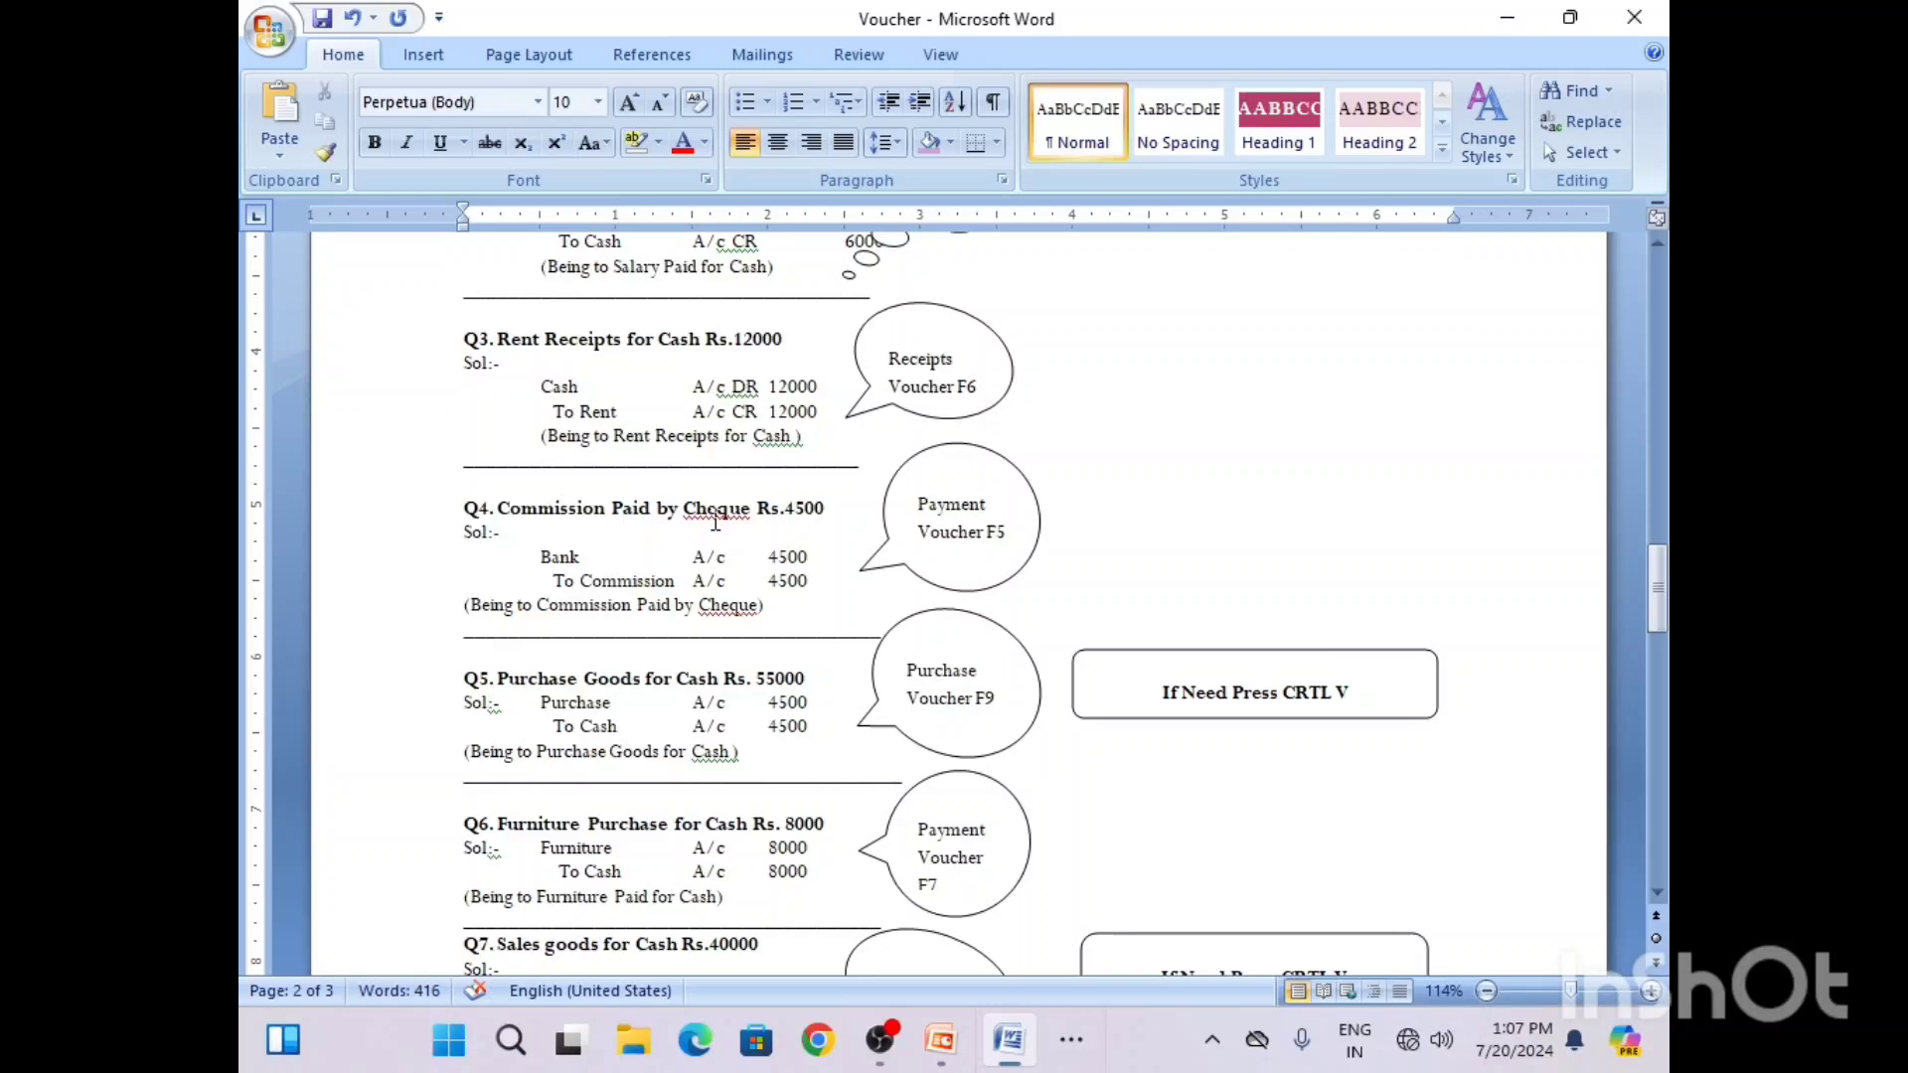
{"action": "left_click", "coordinate": [579, 555]}
{"action": "left_click", "coordinate": [1074, 1044]}
{"action": "left_click", "coordinate": [1105, 956]}
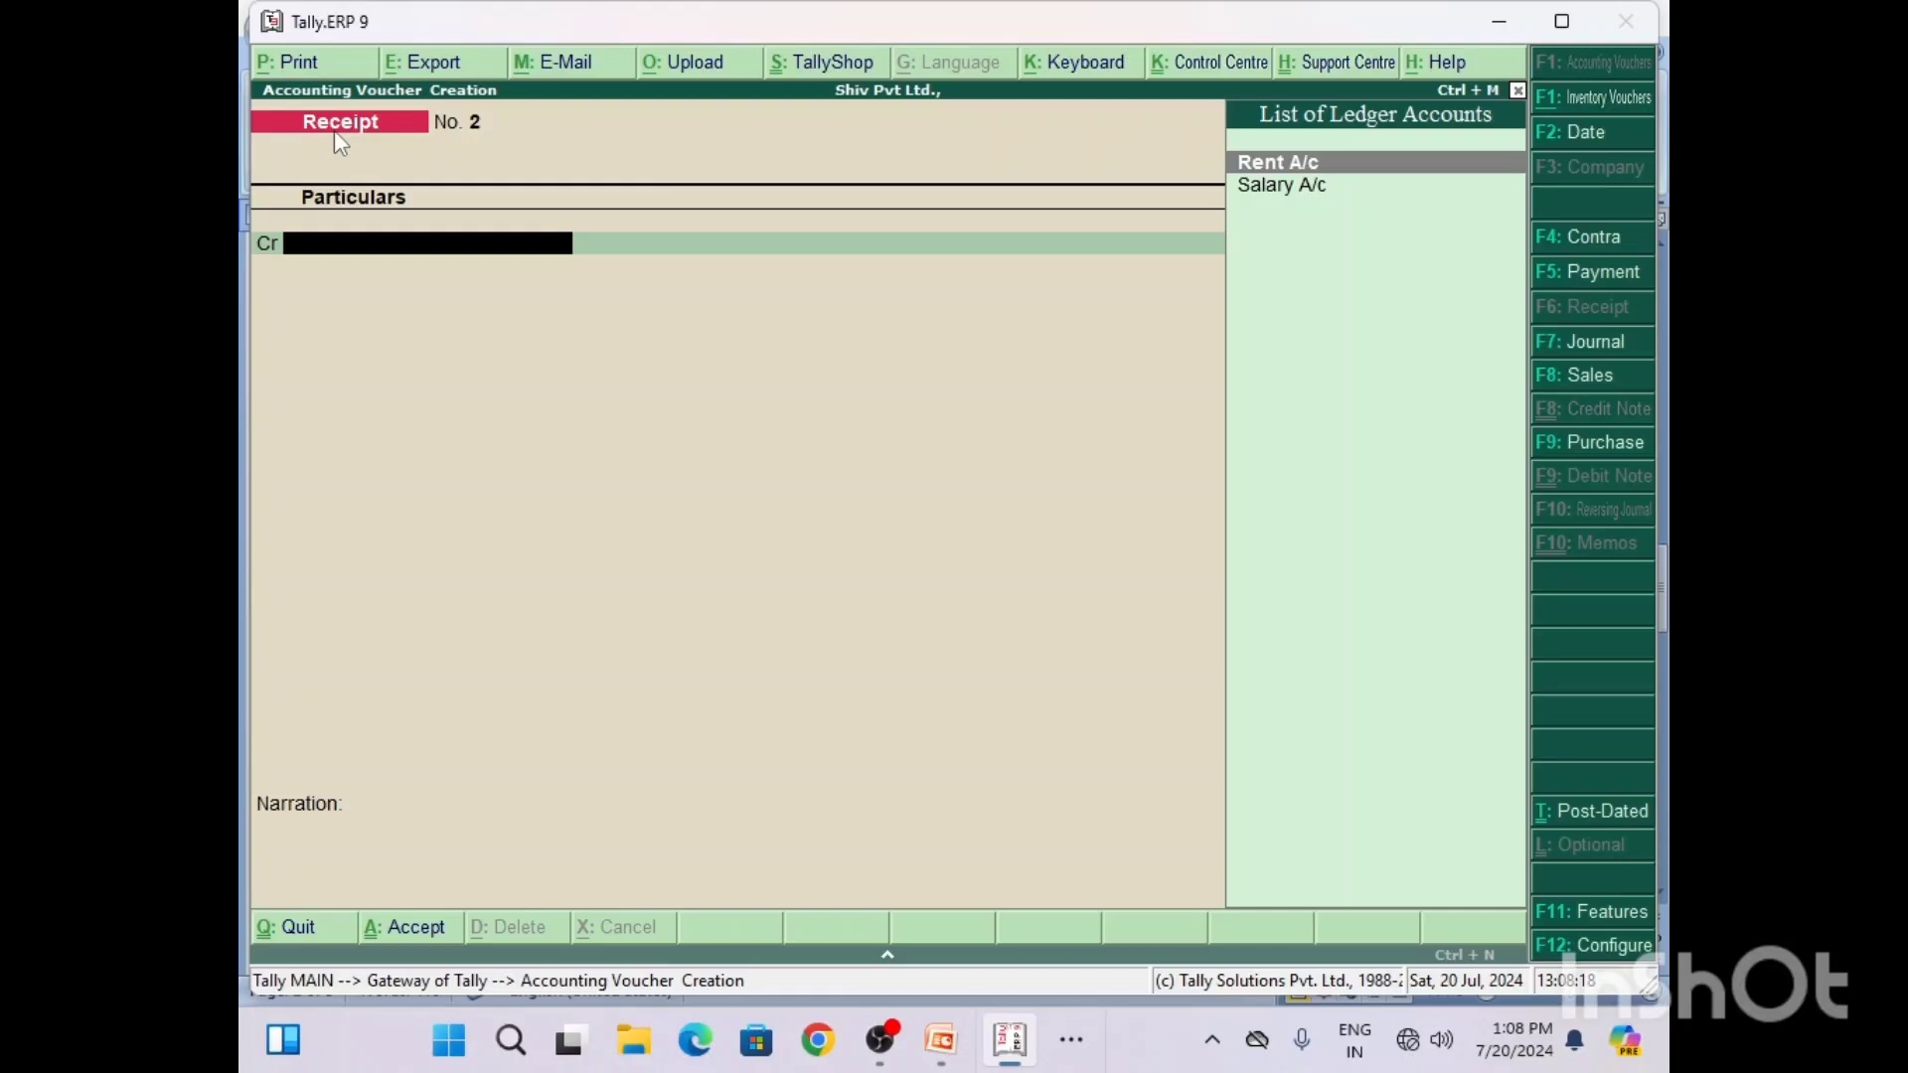
{"action": "key", "text": "F5"}
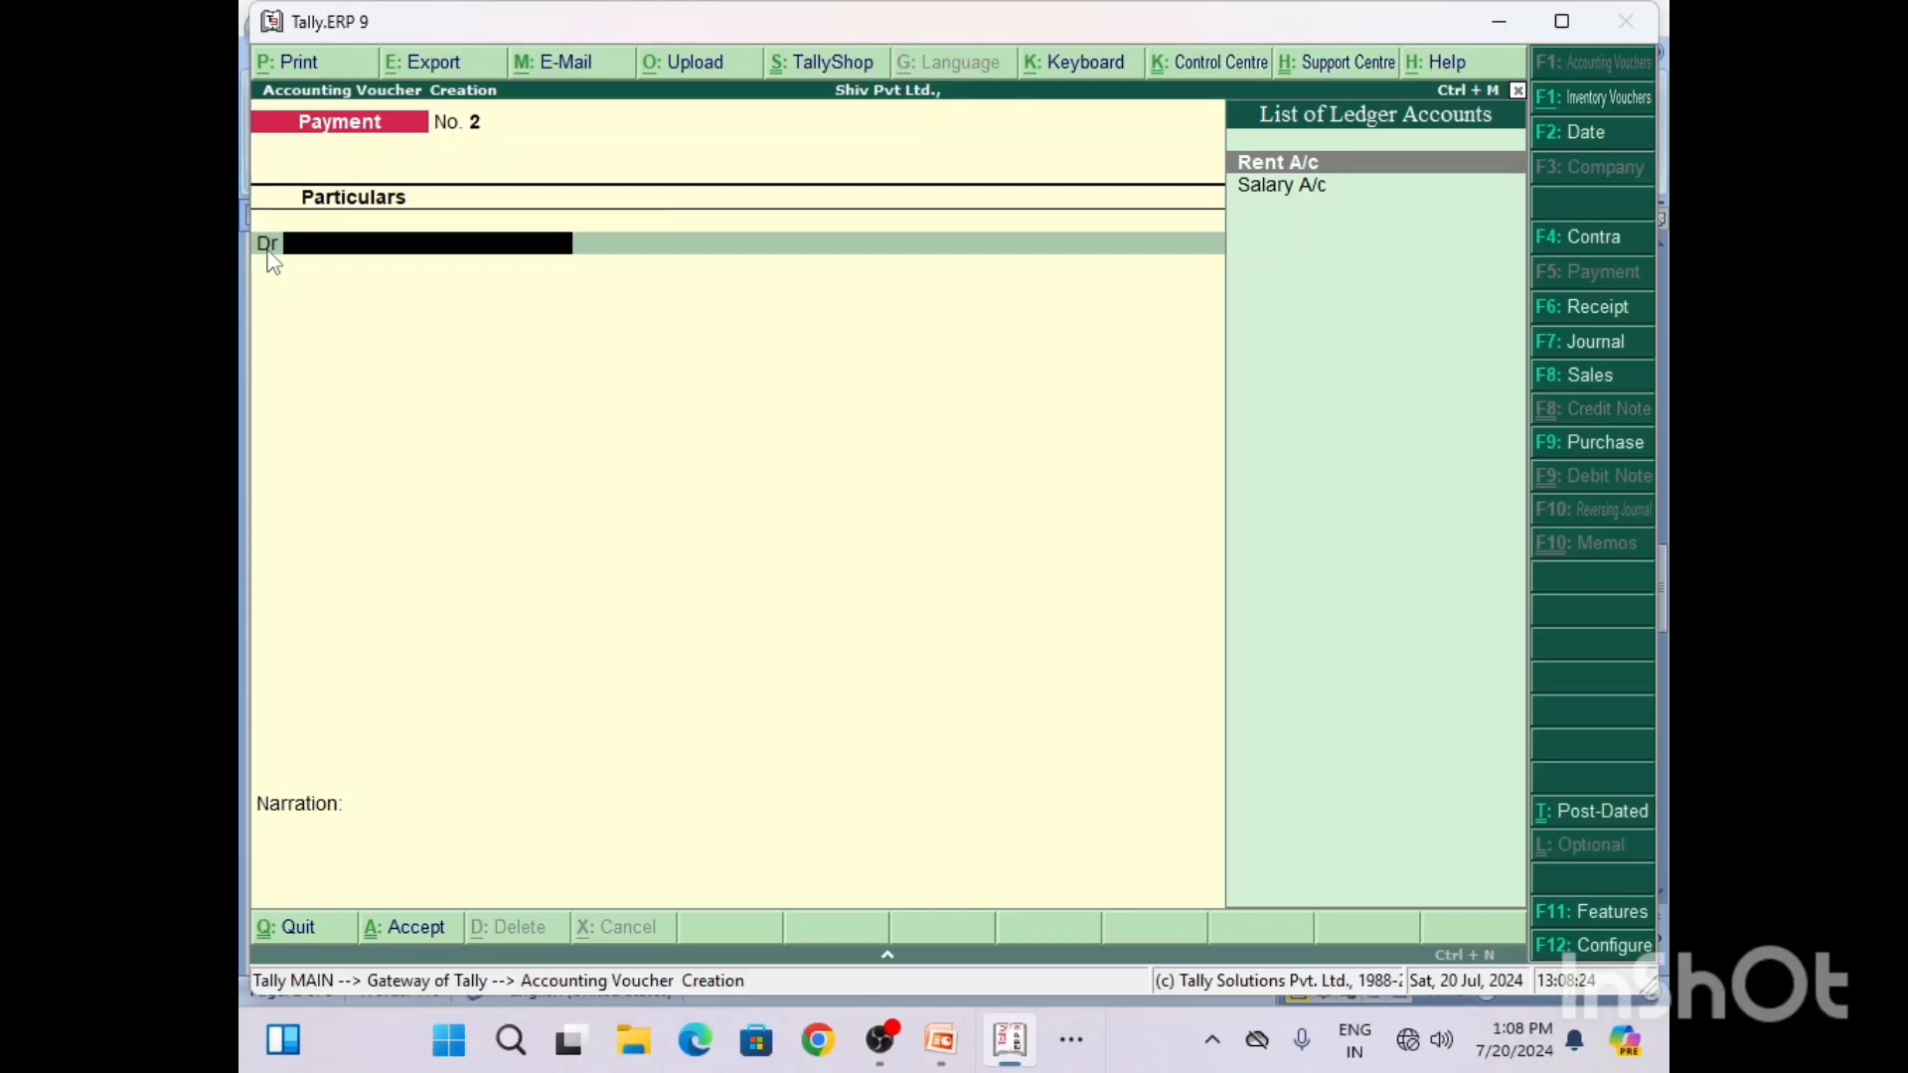
Step: Switch to Word, add DR to the Bank line and CR to the Commission line of the Q4 solution, and save the document
{"action": "left_click", "coordinate": [1066, 1041]}
{"action": "left_click", "coordinate": [1039, 953]}
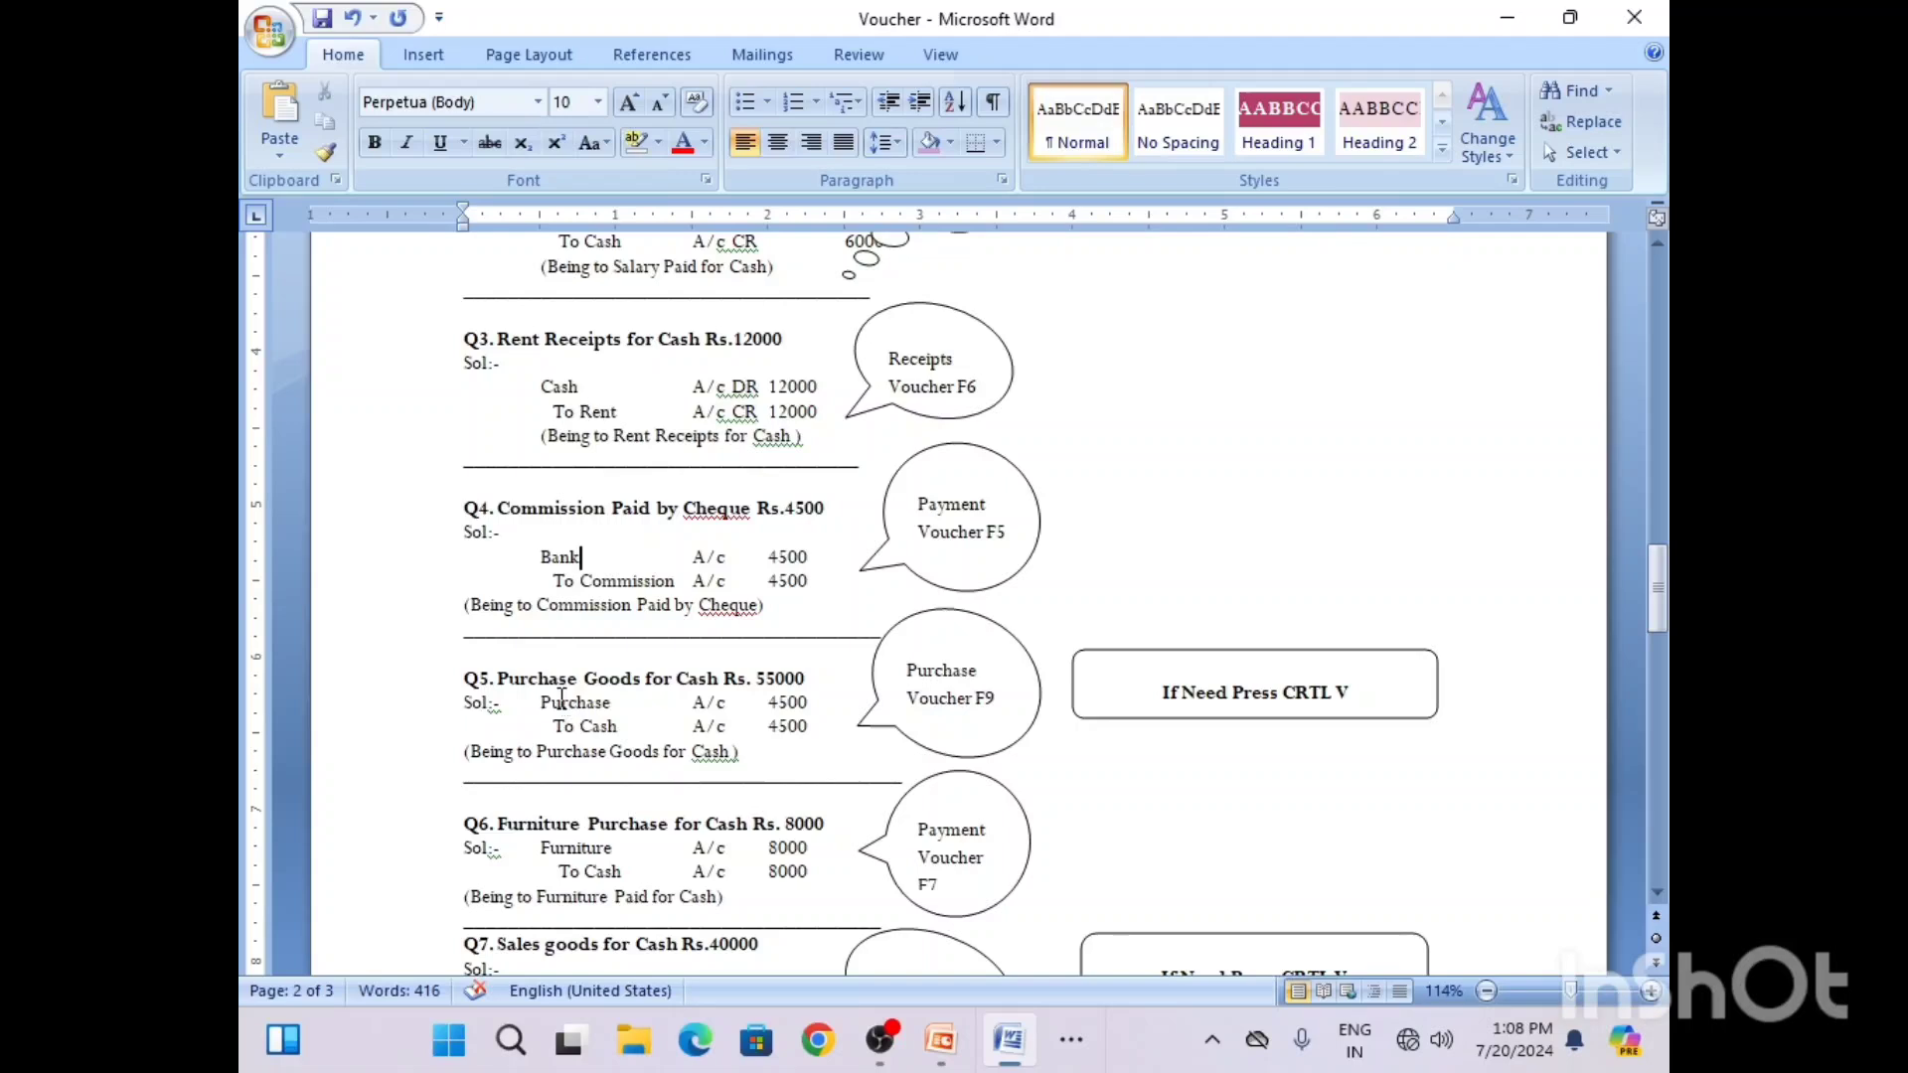
{"action": "left_click", "coordinate": [734, 559]}
{"action": "type", "text": "DR"}
{"action": "type", "text": "CR"}
{"action": "key", "text": "ctrl+s"}
Step: Switch to Tally and start a new ledger named "Bank A/c" from the debit line of the payment voucher
{"action": "mouse_move", "coordinate": [1008, 1039]}
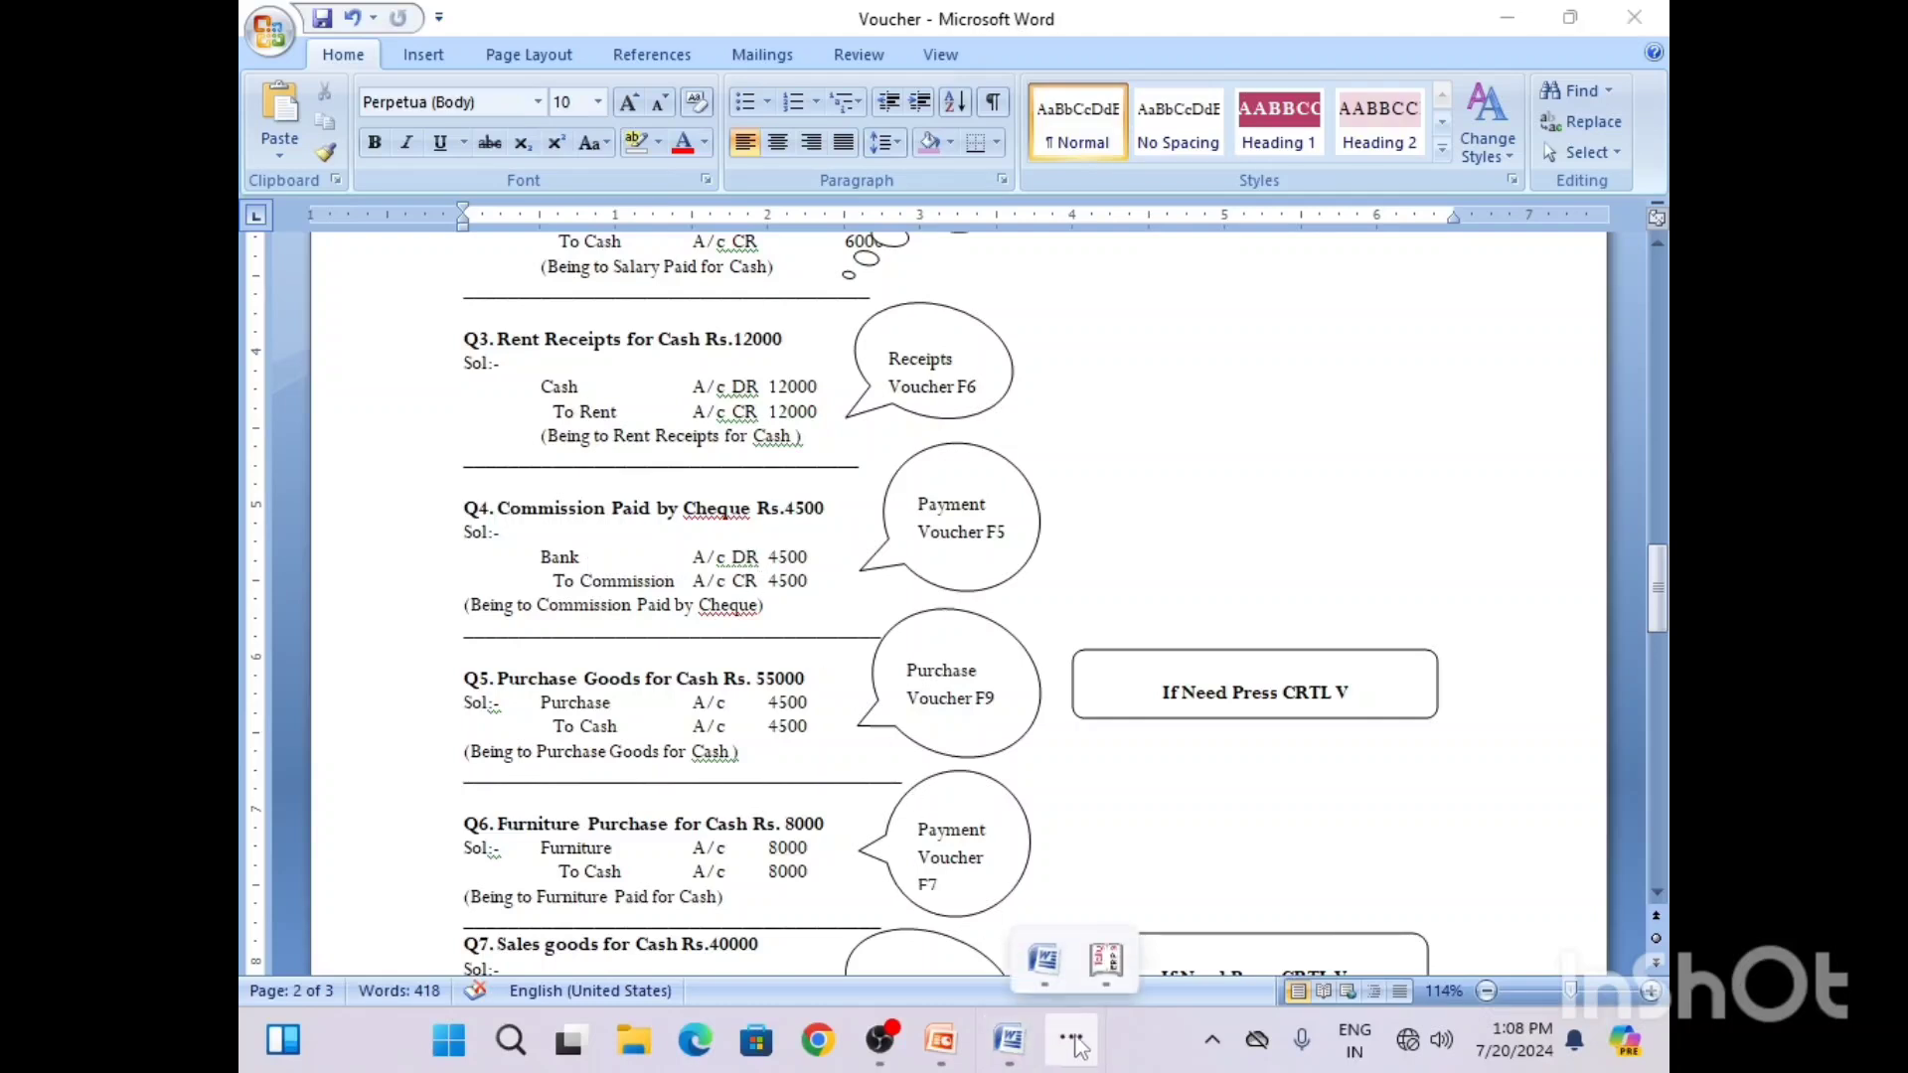
{"action": "left_click", "coordinate": [1101, 960]}
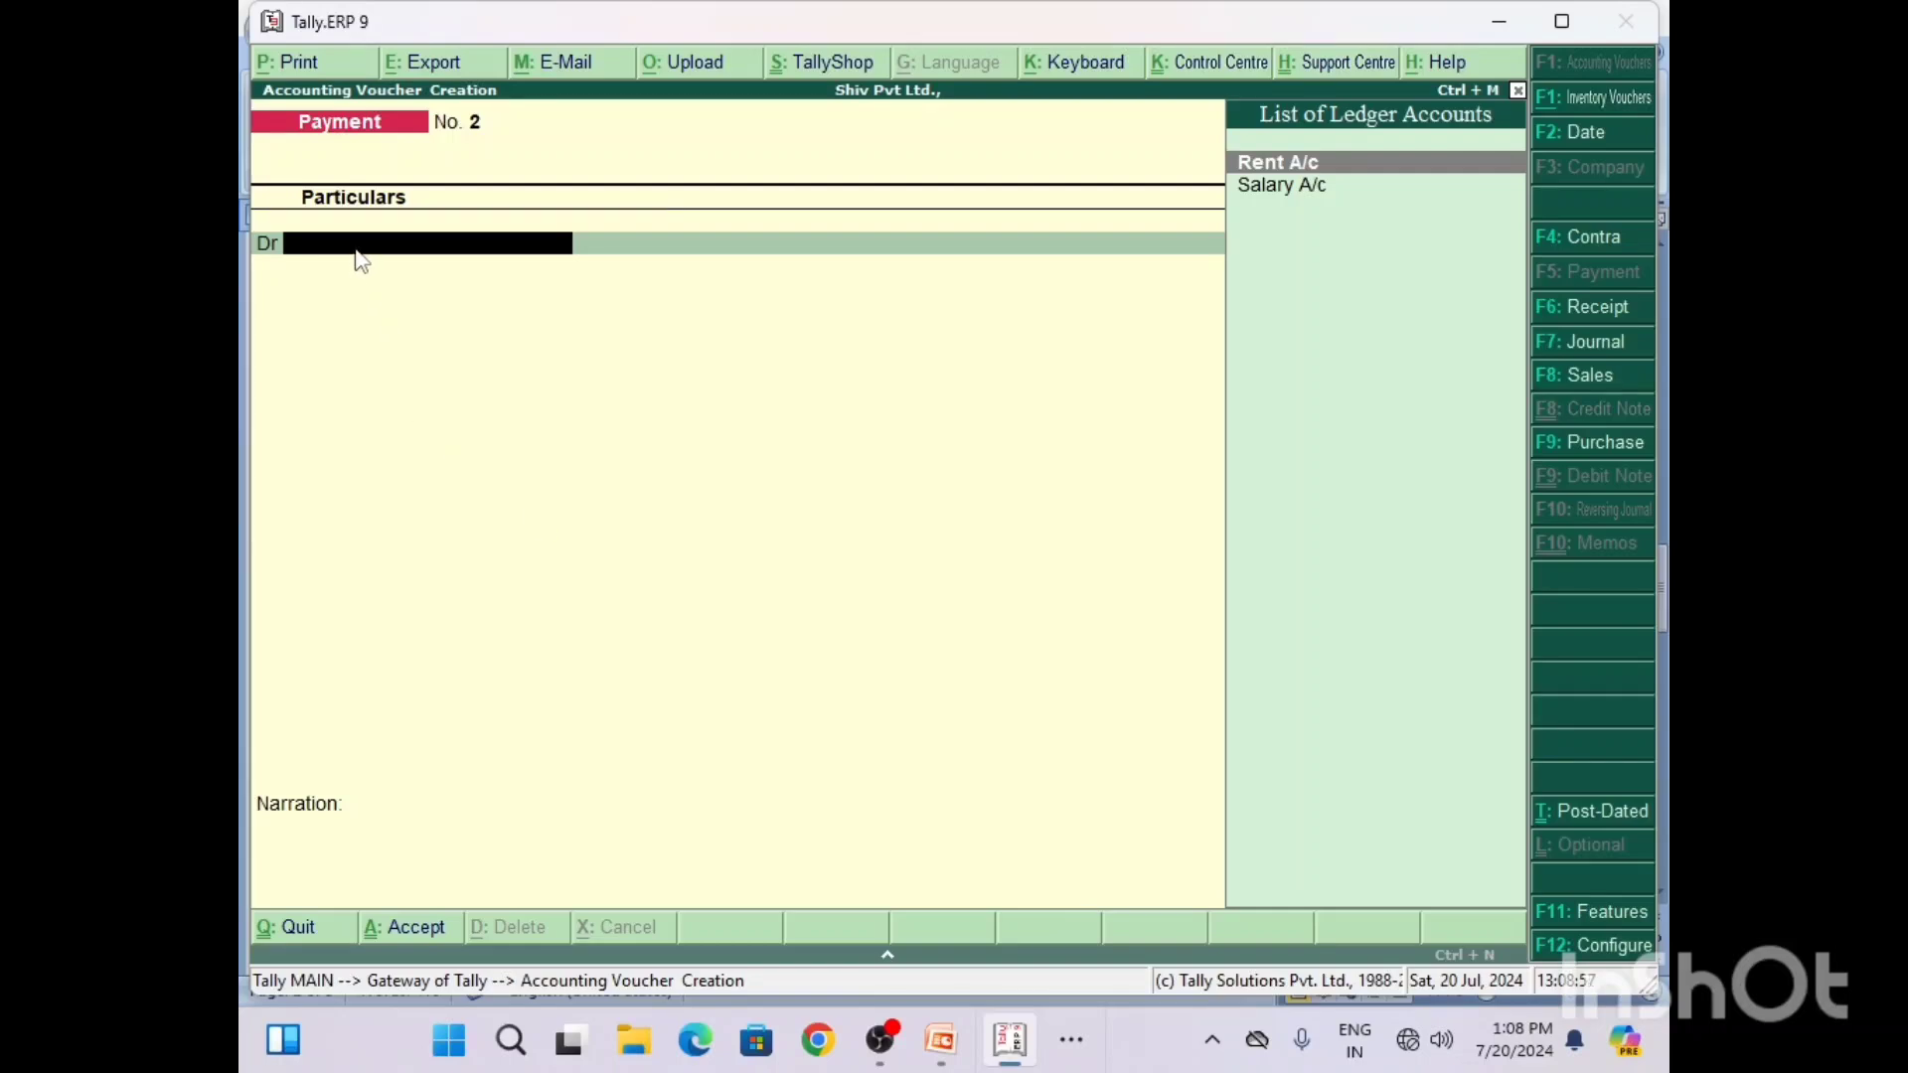
{"action": "key", "text": "Return"}
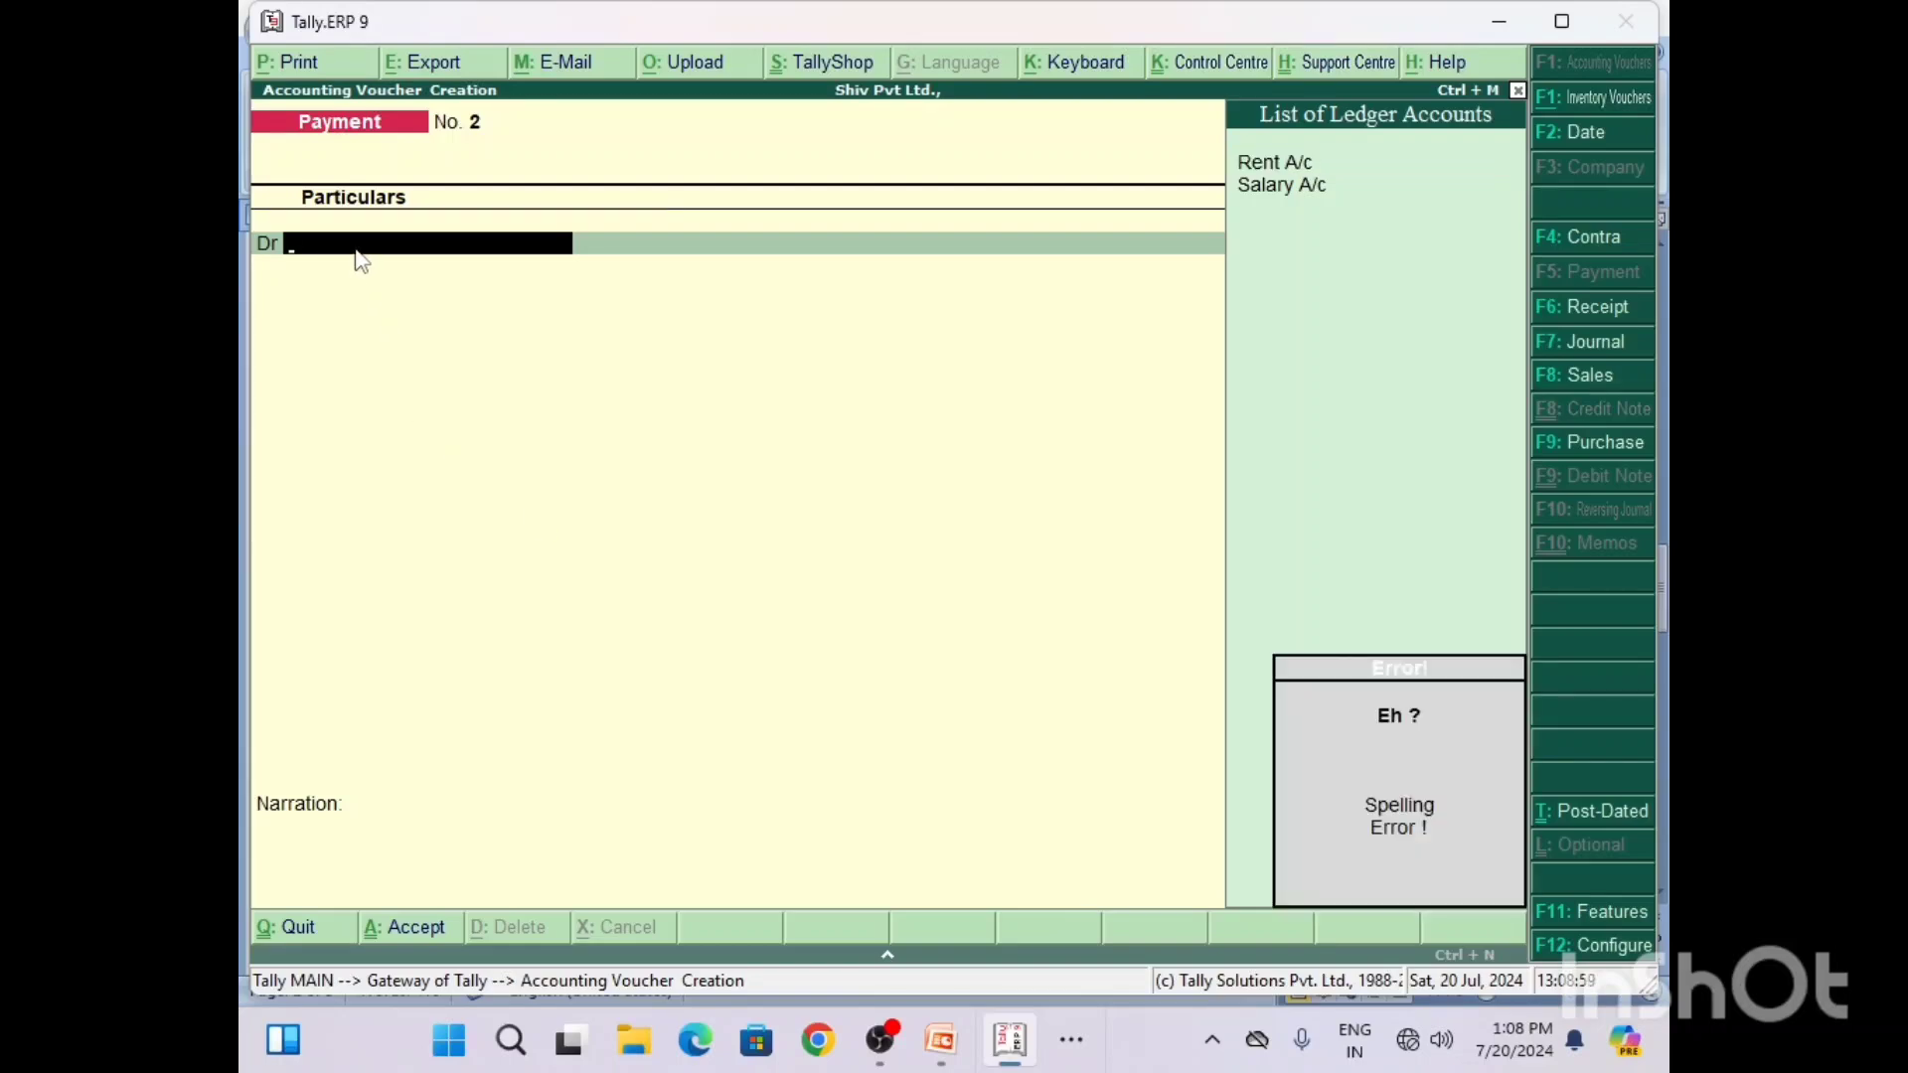
{"action": "key", "text": "alt+c"}
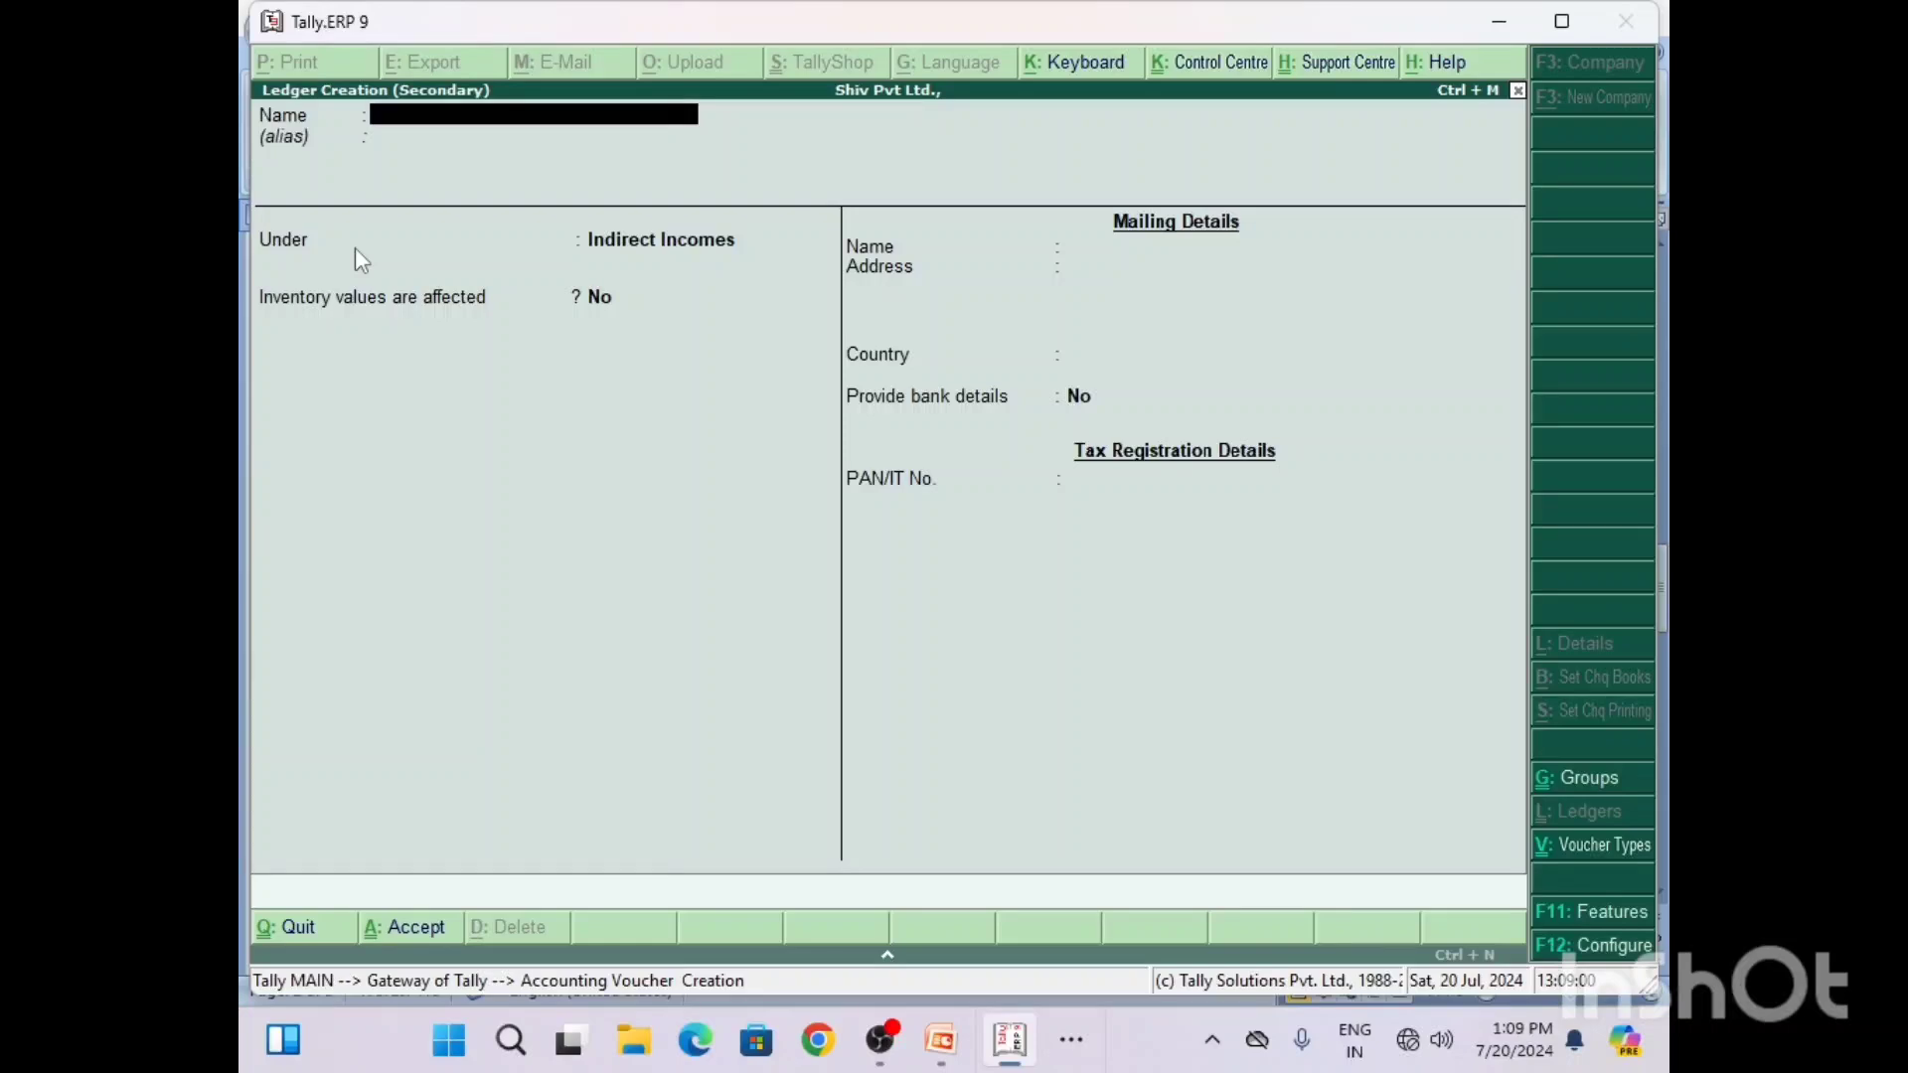
{"action": "type", "text": "Bank"}
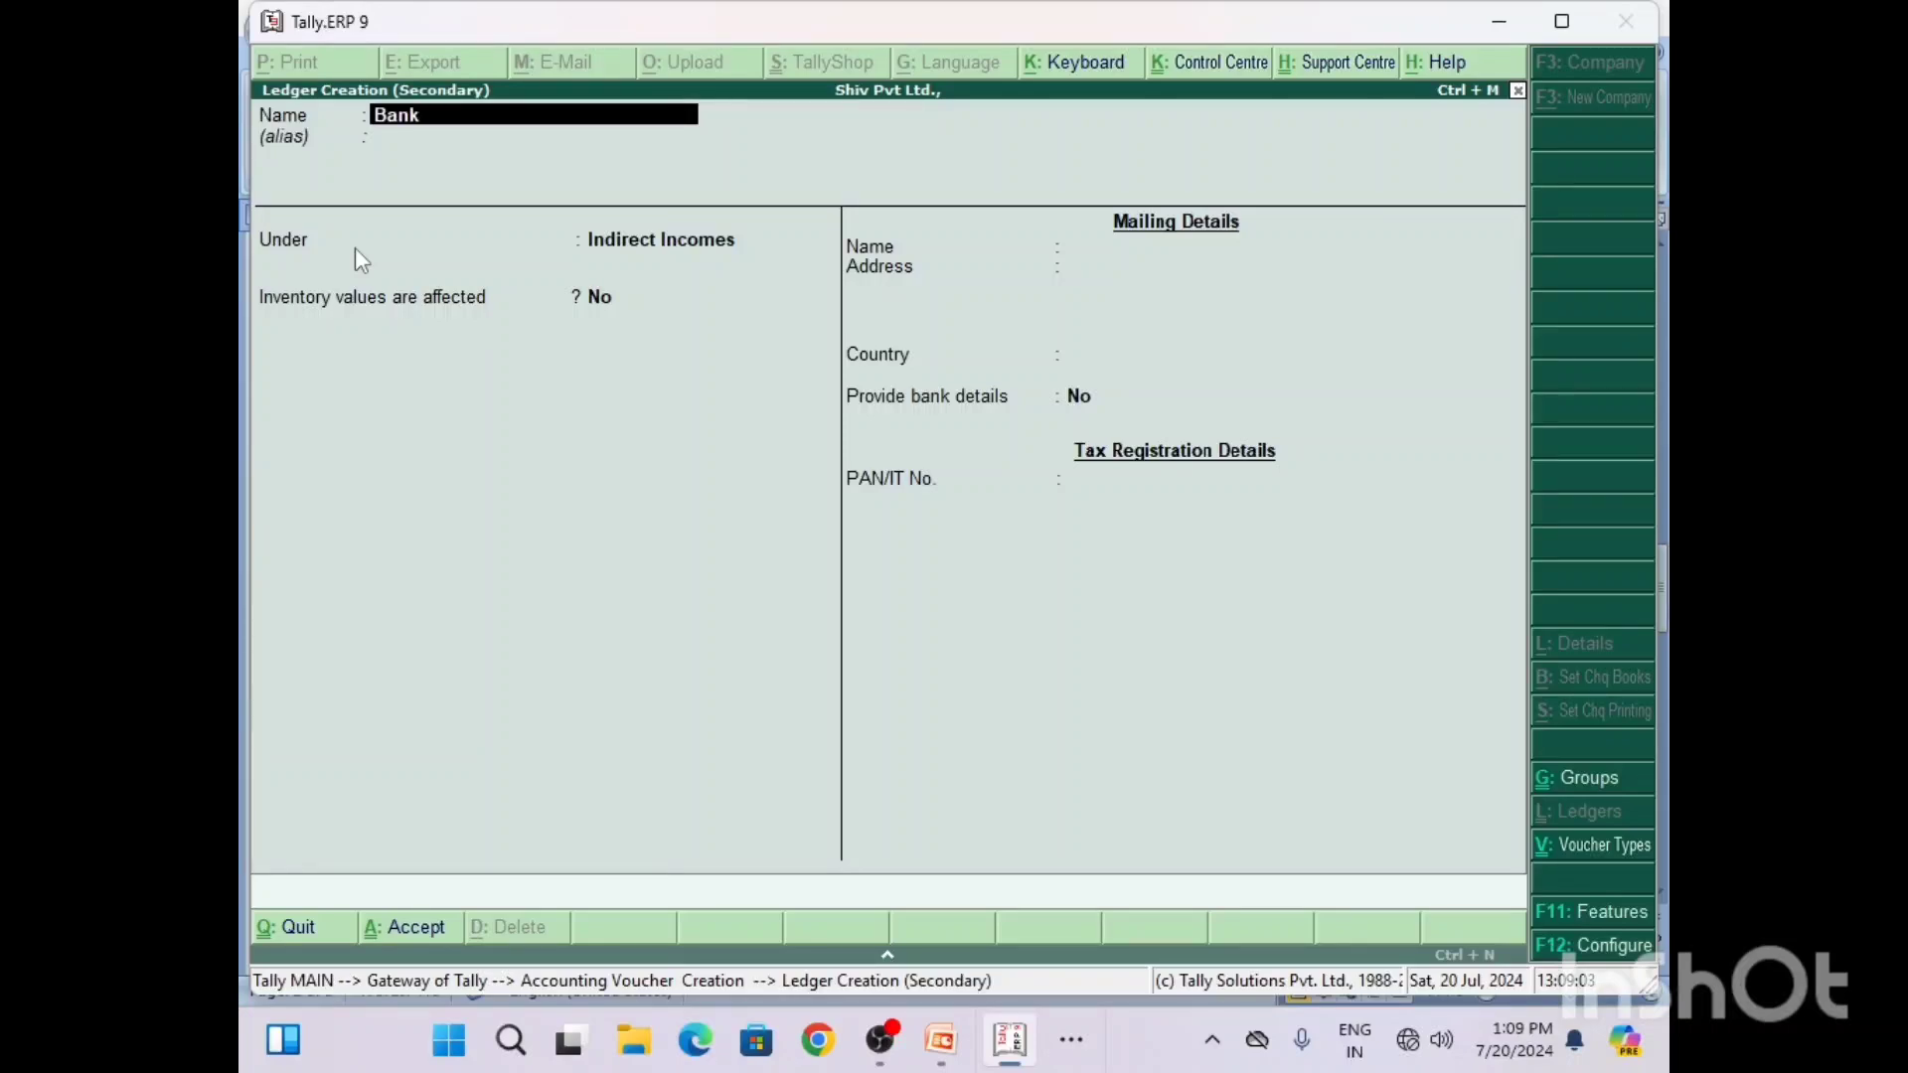
{"action": "type", "text": " A/c"}
{"action": "key", "text": "Return"}
{"action": "key", "text": "Return"}
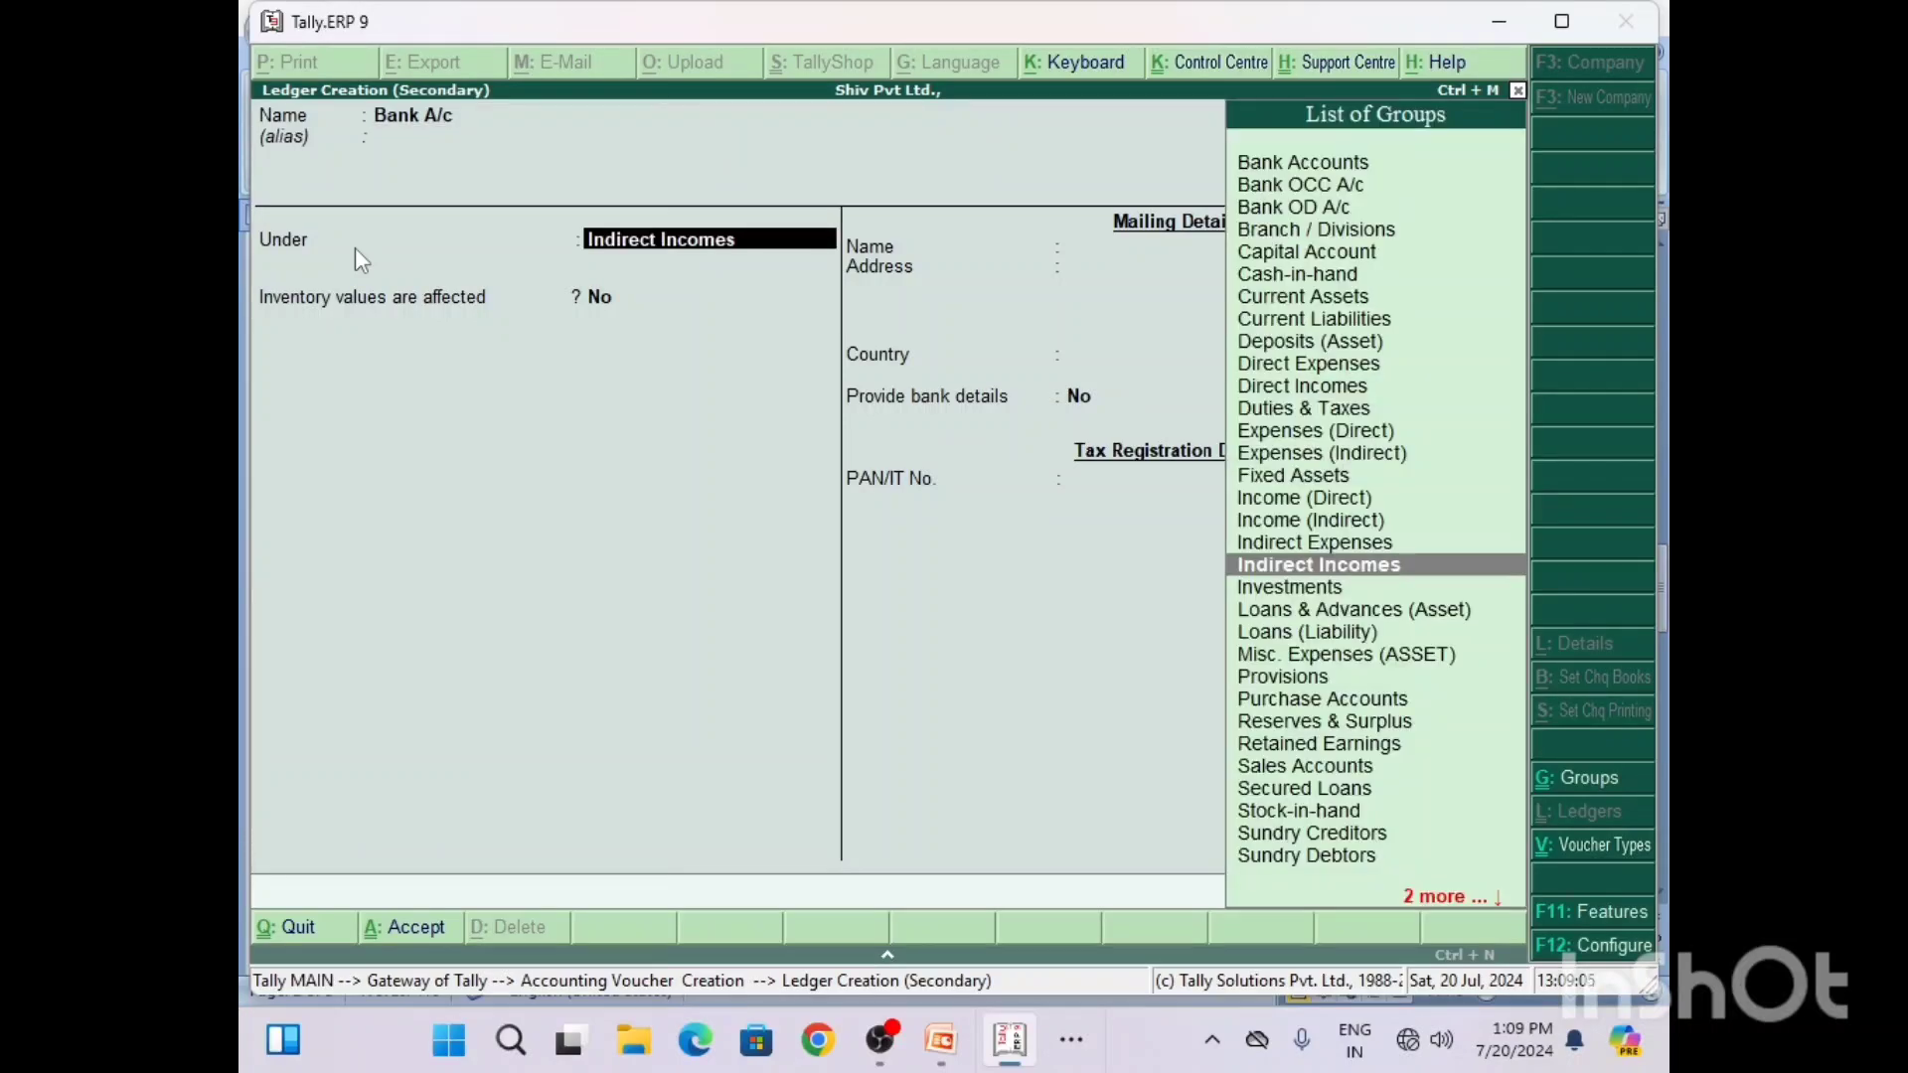
Step: Put the Bank A/c ledger under the Bank Accounts group, keep its remaining details at their defaults, and save it
{"action": "type", "text": "B"}
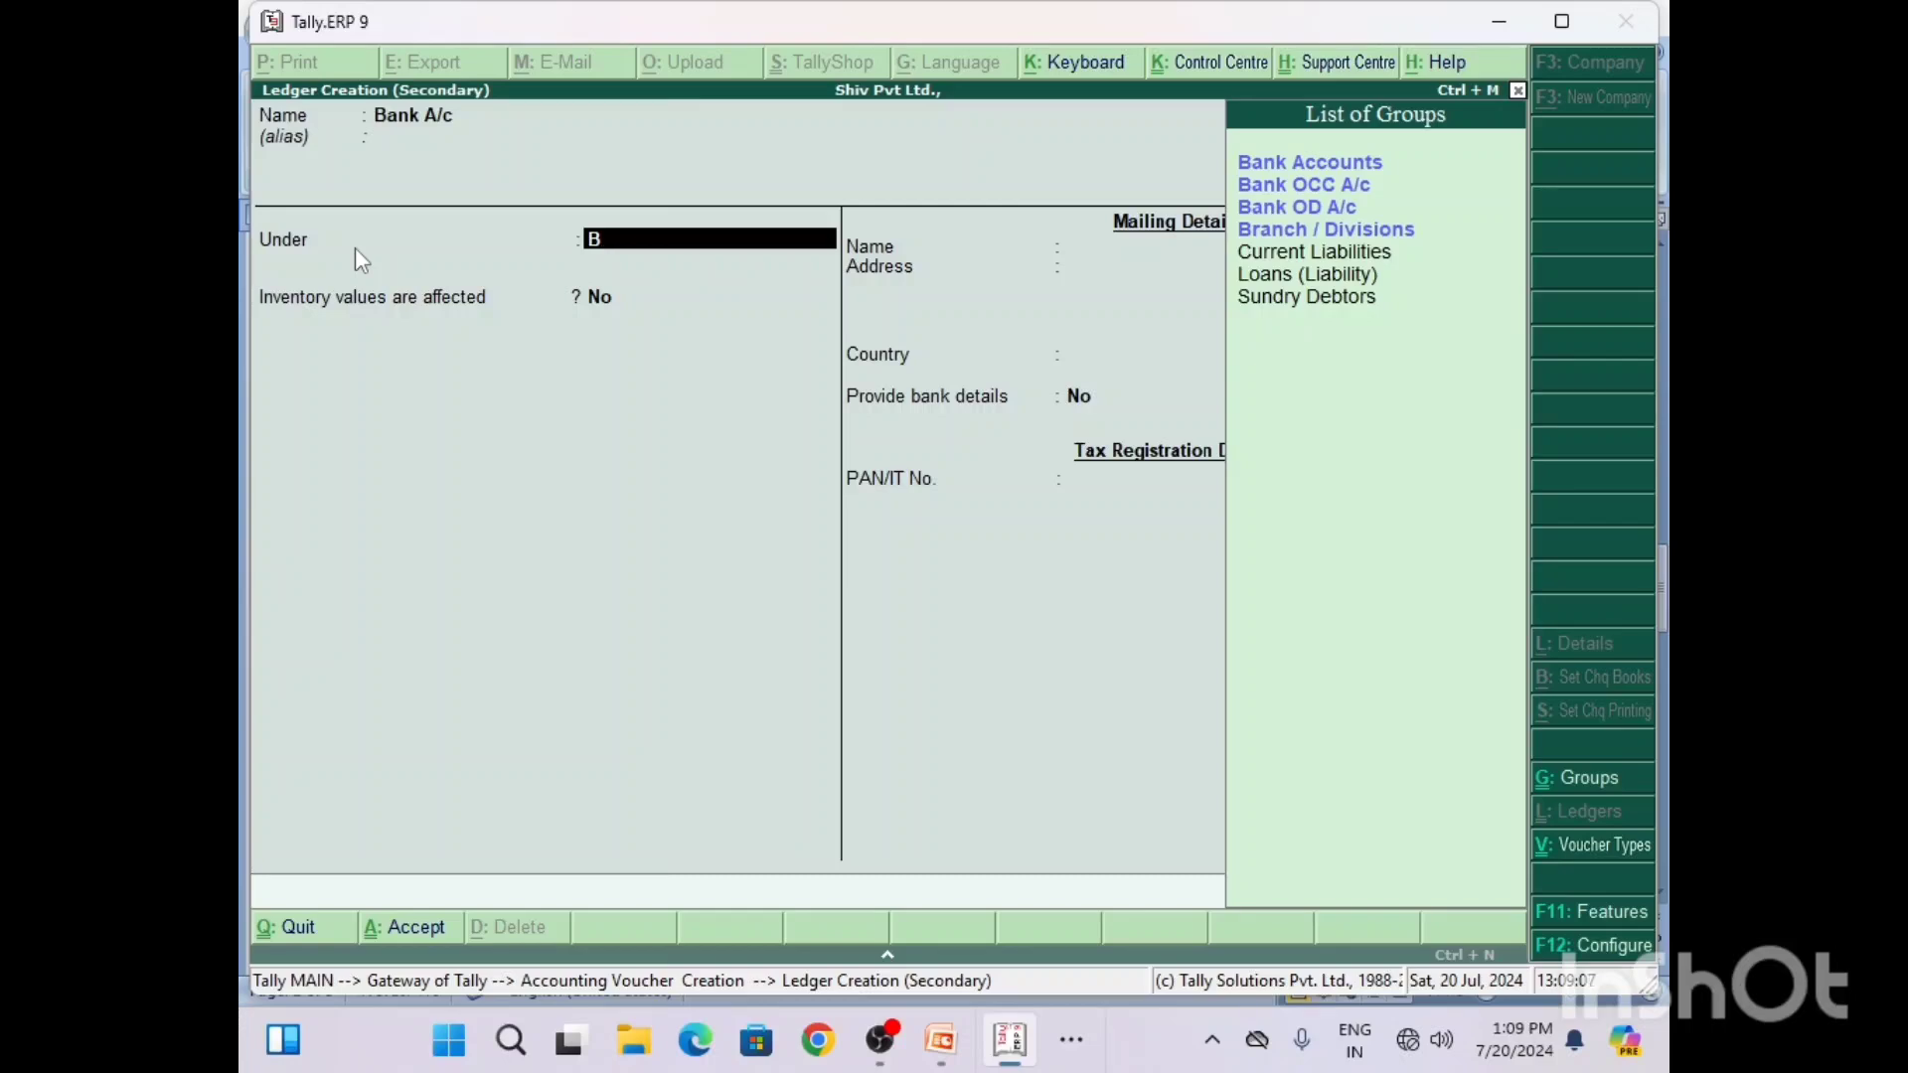
{"action": "key", "text": "Return"}
{"action": "key", "text": "Return"}
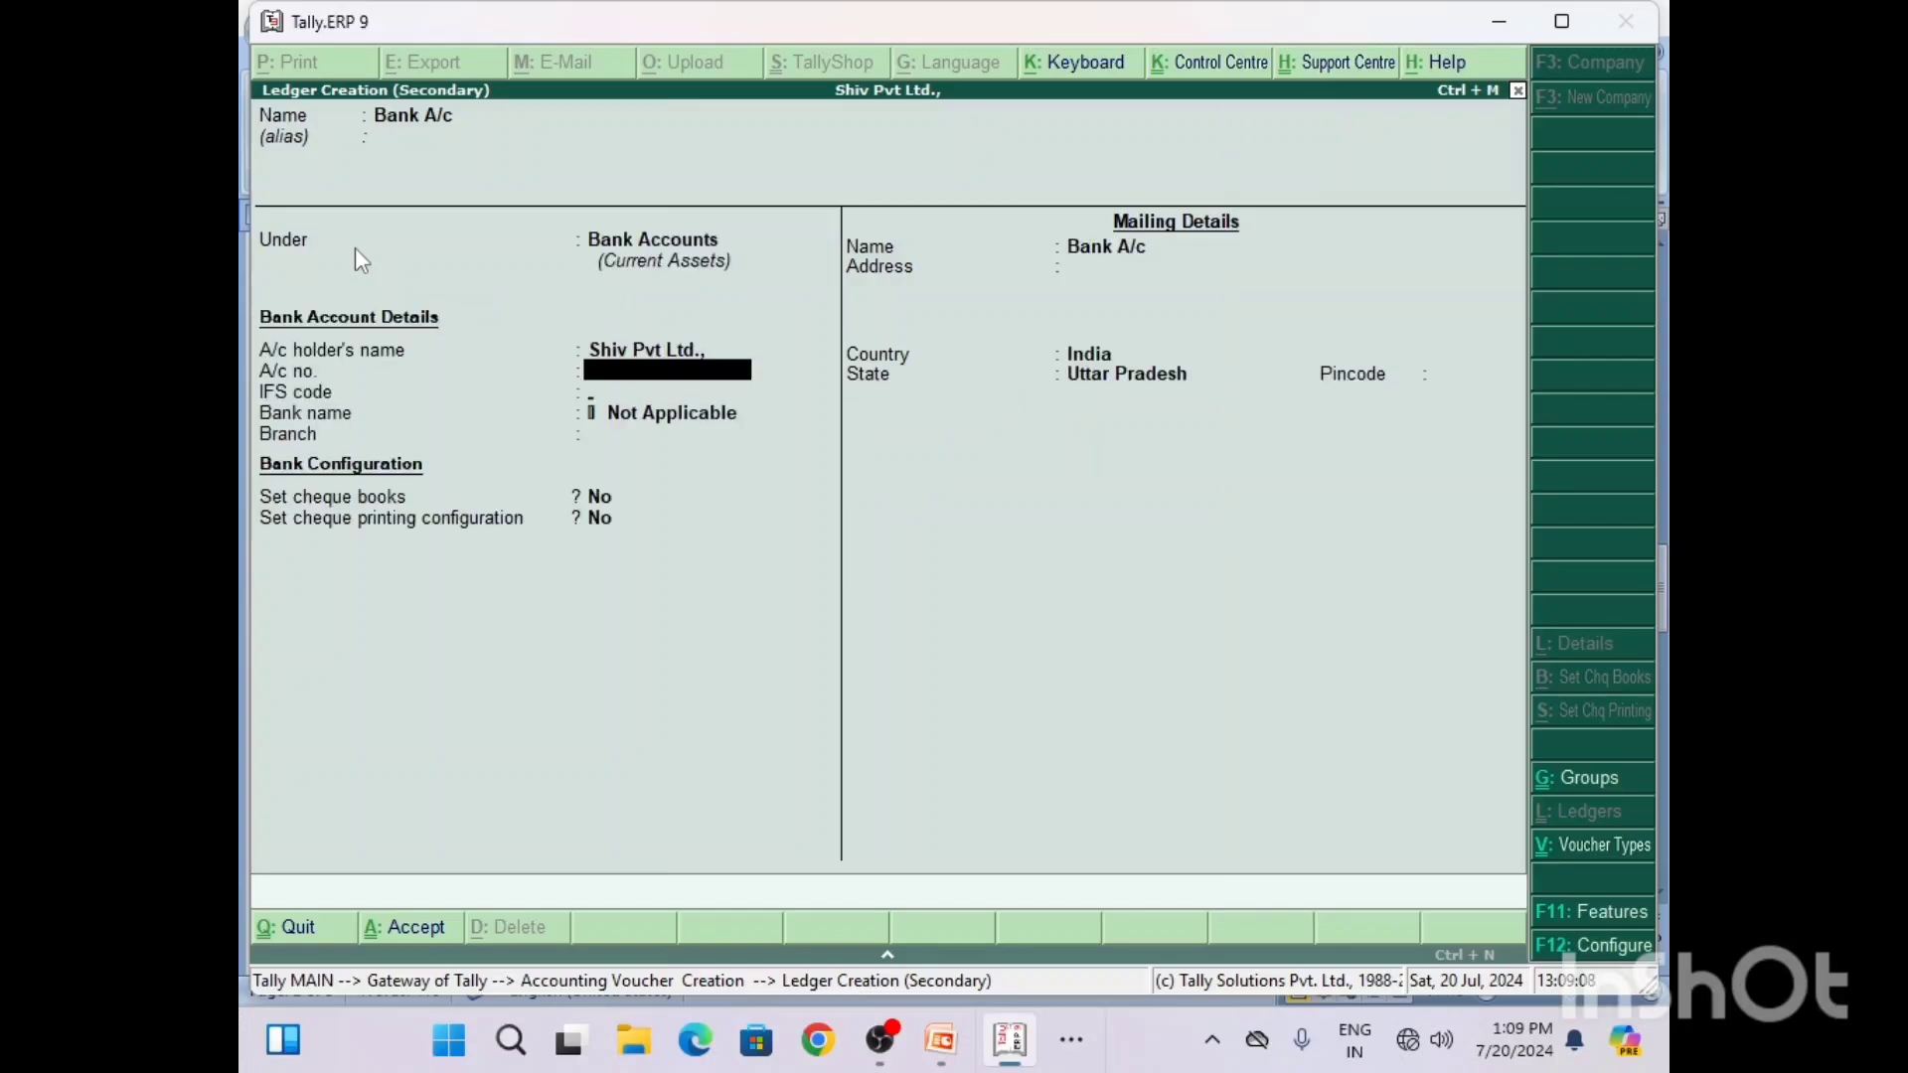
{"action": "key", "text": "Return"}
{"action": "key", "text": "Return"}
{"action": "key", "text": "Return"}
{"action": "key", "text": "Return"}
{"action": "key", "text": "Return"}
{"action": "key", "text": "Return"}
{"action": "key", "text": "Return"}
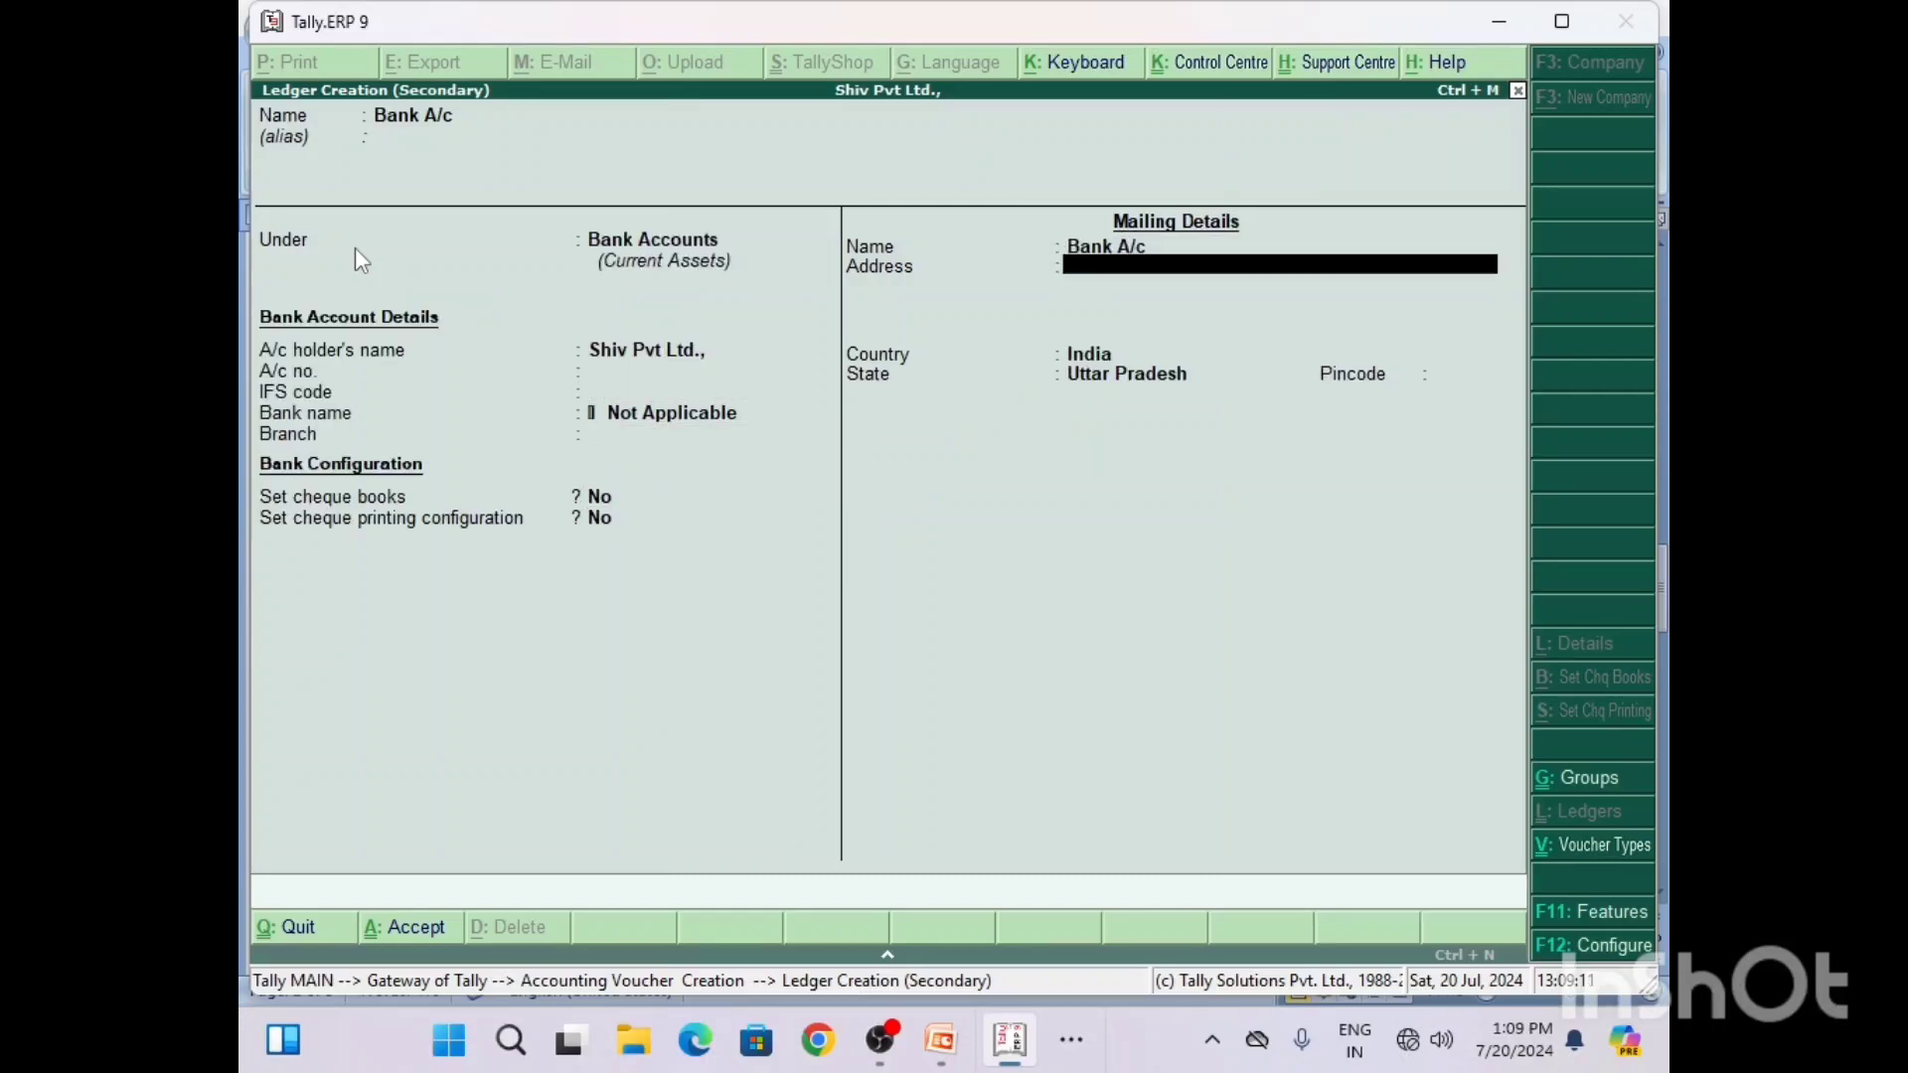
{"action": "key", "text": "Return"}
{"action": "key", "text": "Return"}
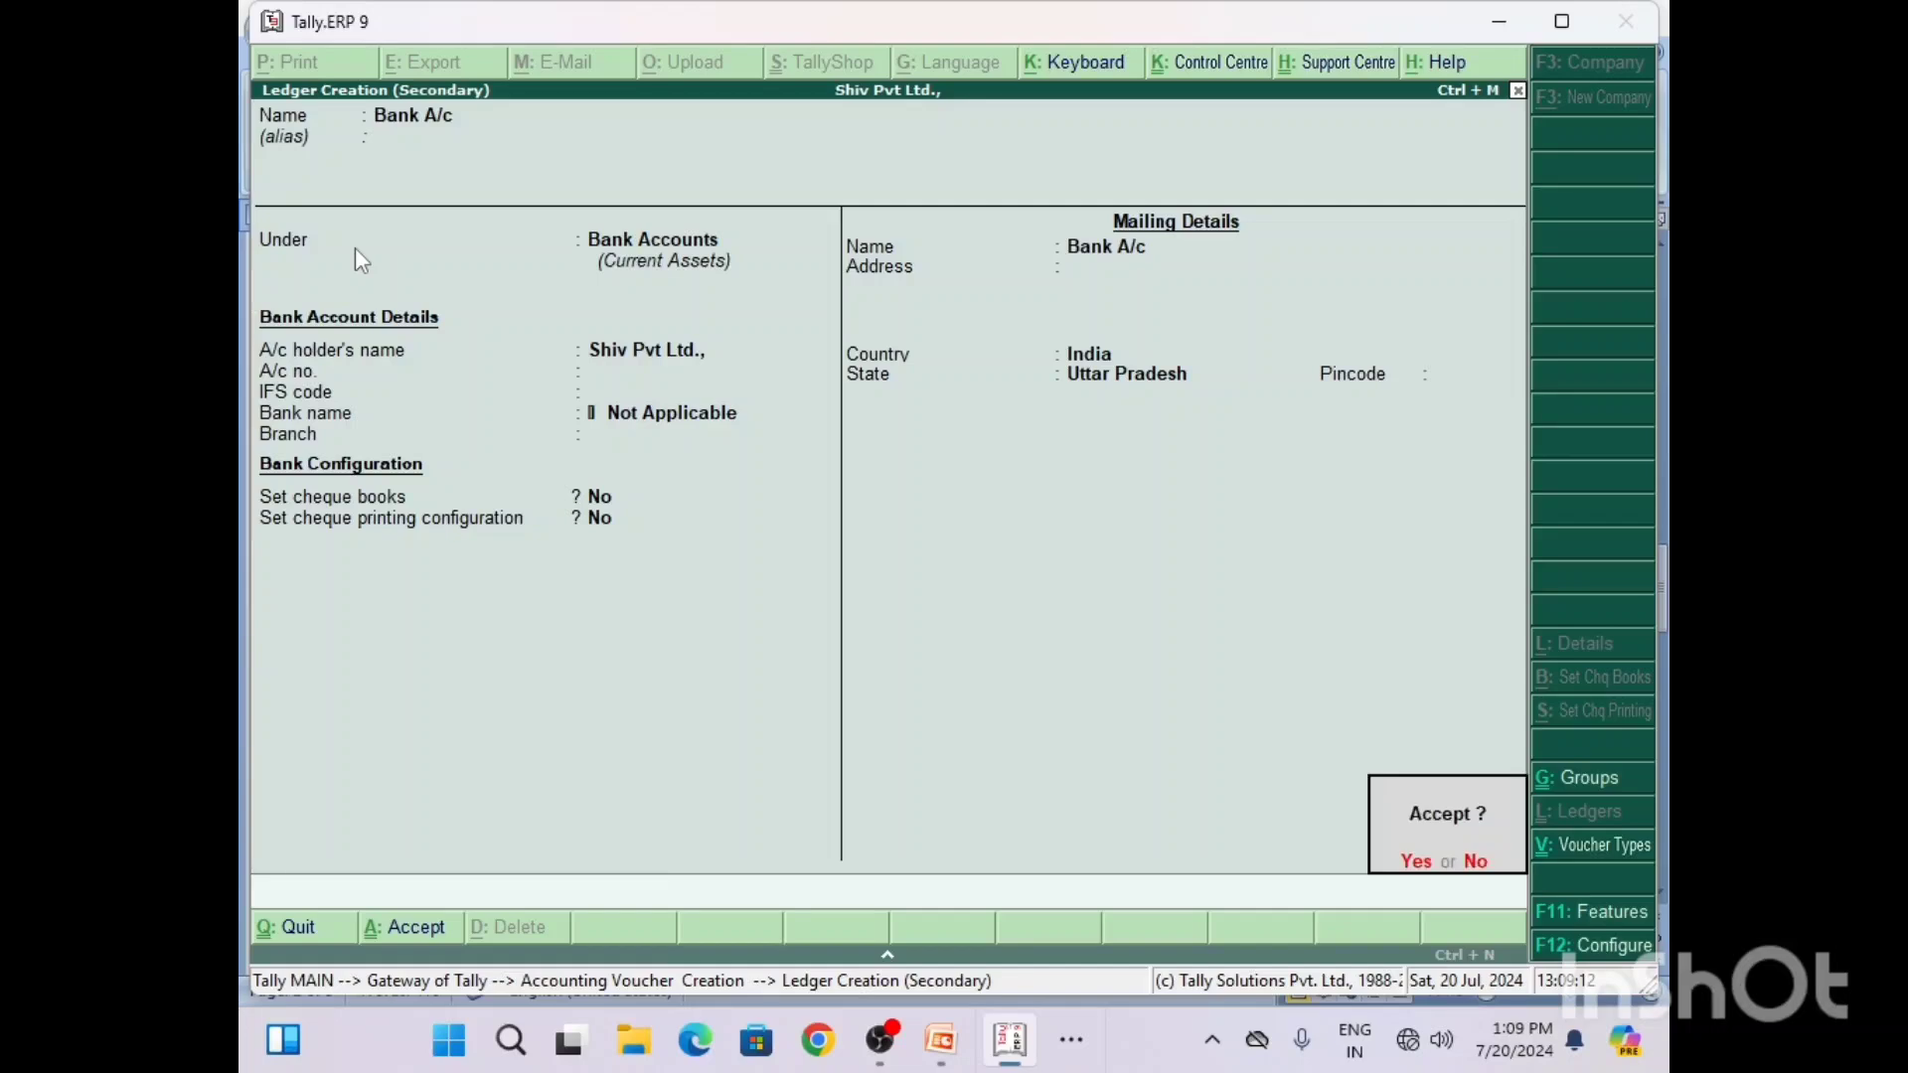
{"action": "key", "text": "Return"}
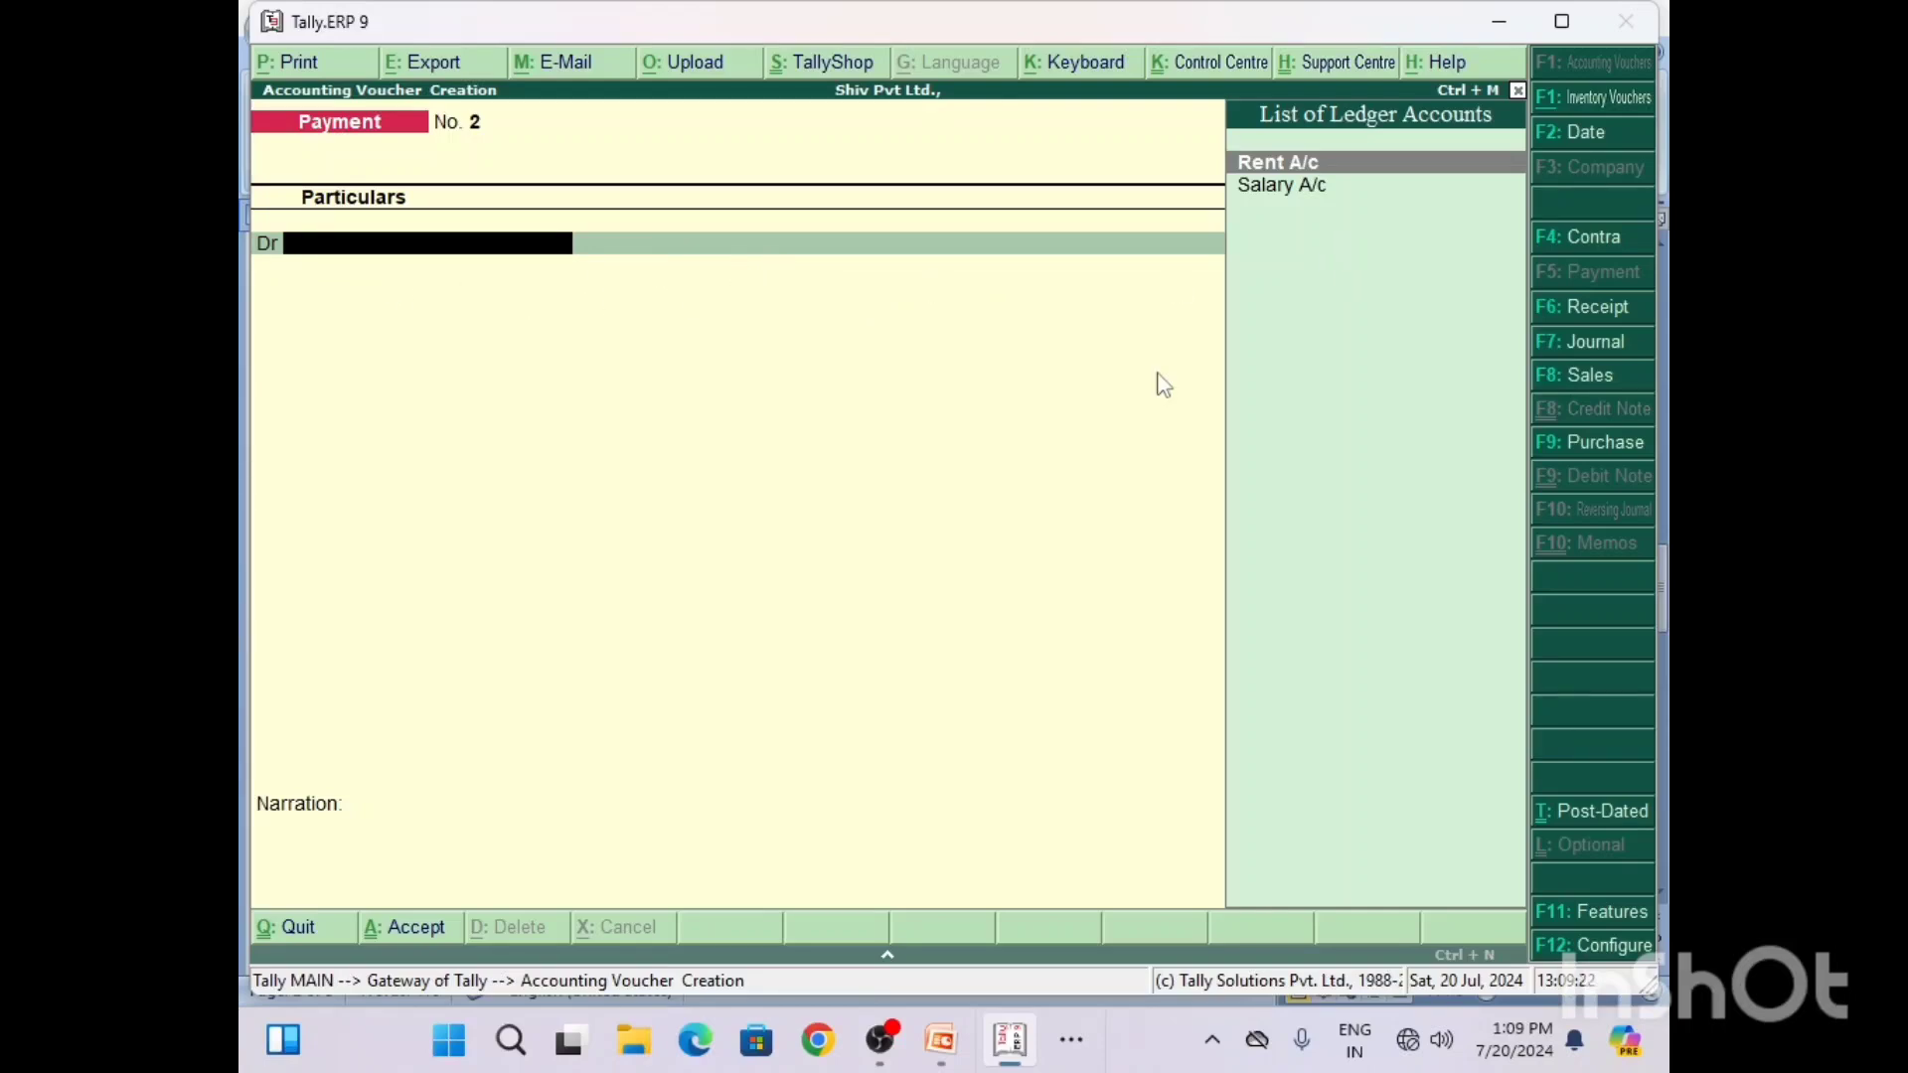
Step: Switch to Word and replace the account name Bank on the DR line of the Q4 solution, entering "Co"
{"action": "left_click", "coordinate": [1073, 1044]}
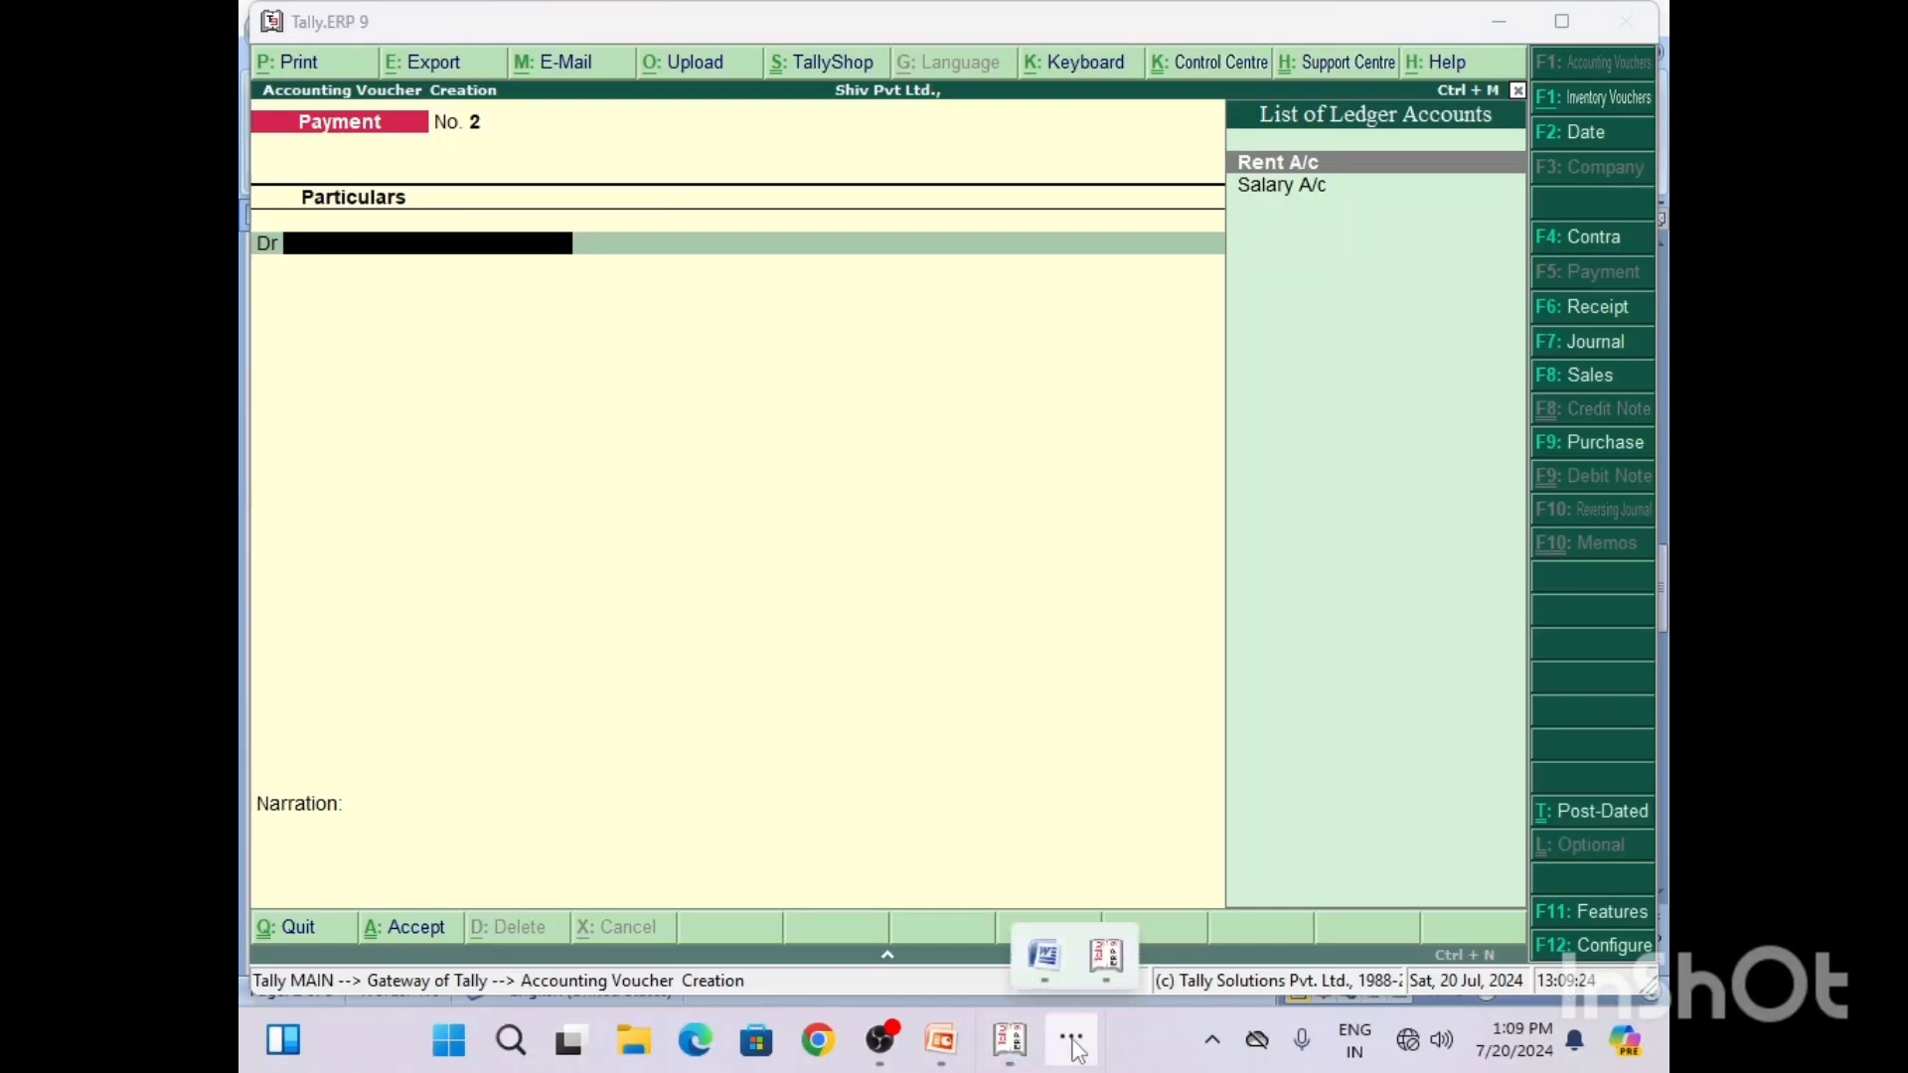
{"action": "left_click", "coordinate": [1036, 956]}
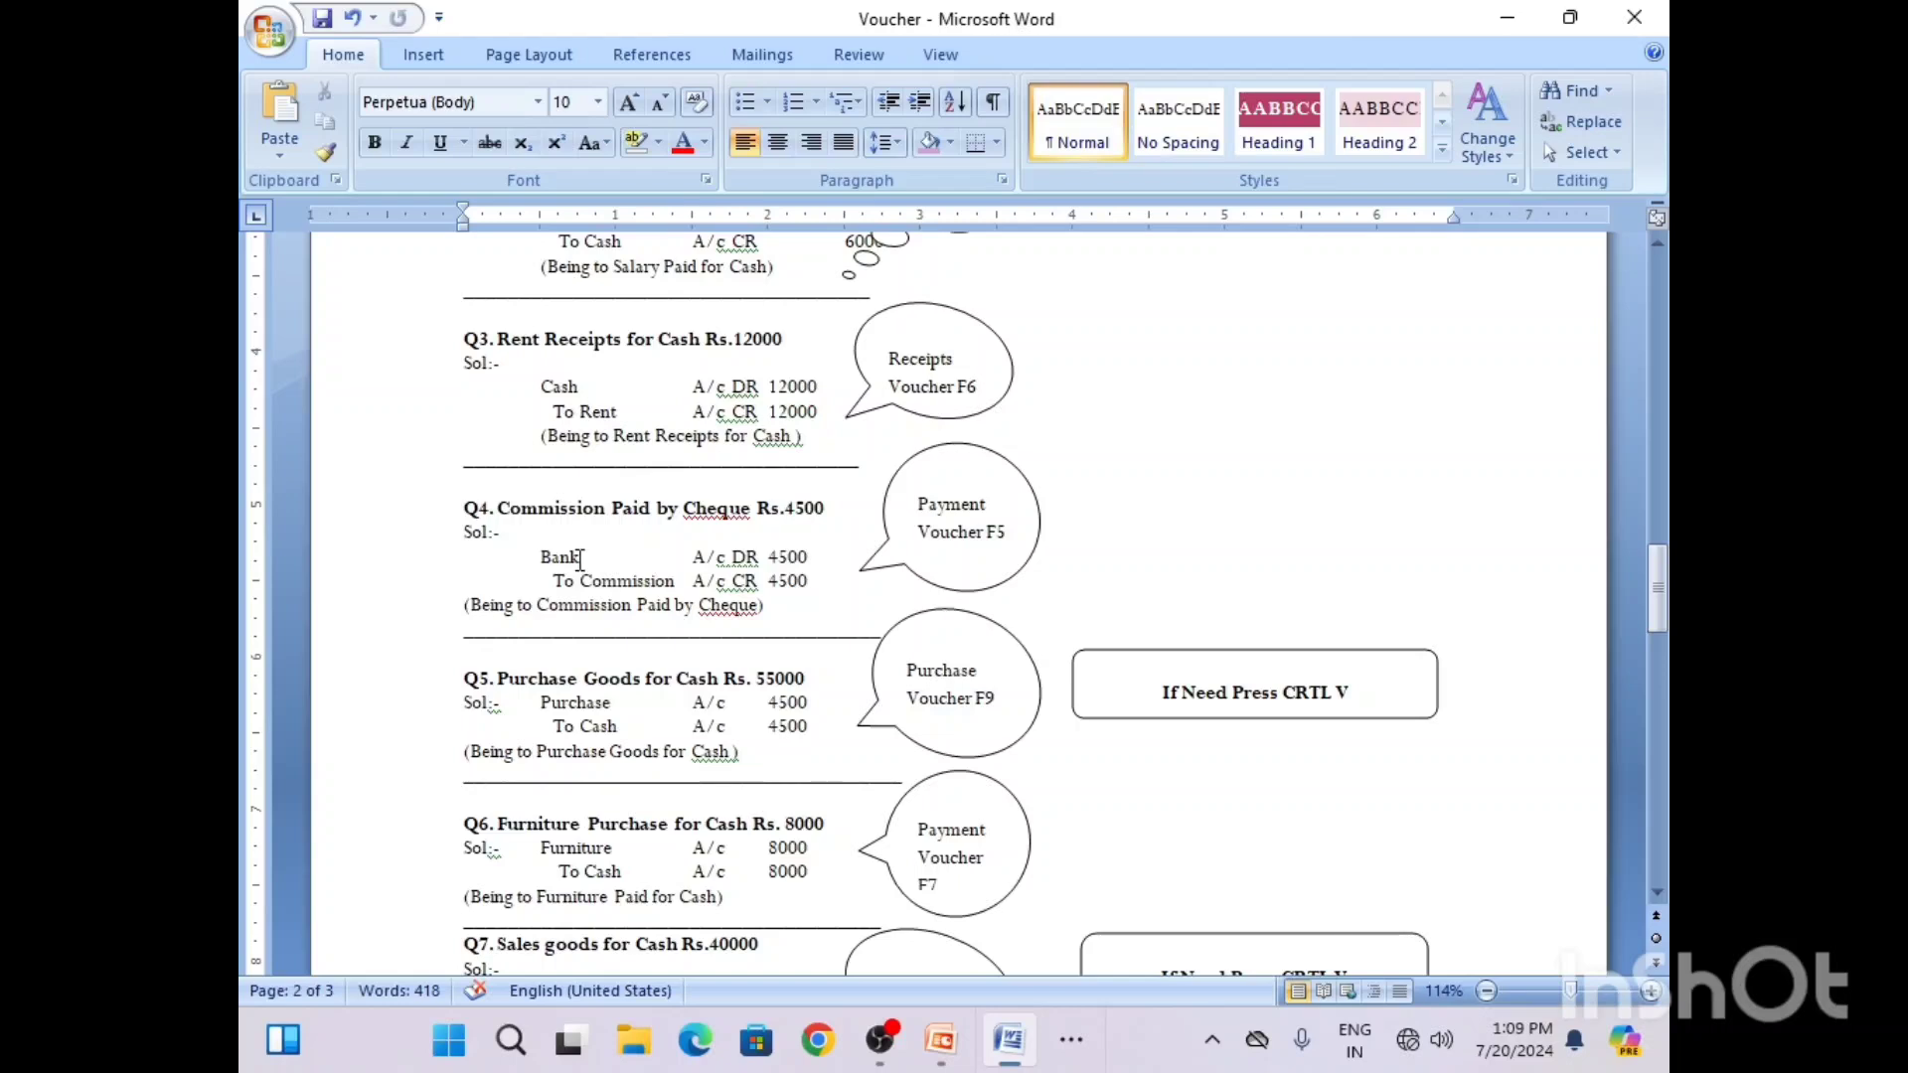
{"action": "key", "text": "BackSpace"}
{"action": "key", "text": "BackSpace"}
{"action": "key", "text": "BackSpace"}
{"action": "key", "text": "BackSpace"}
{"action": "type", "text": "Co"}
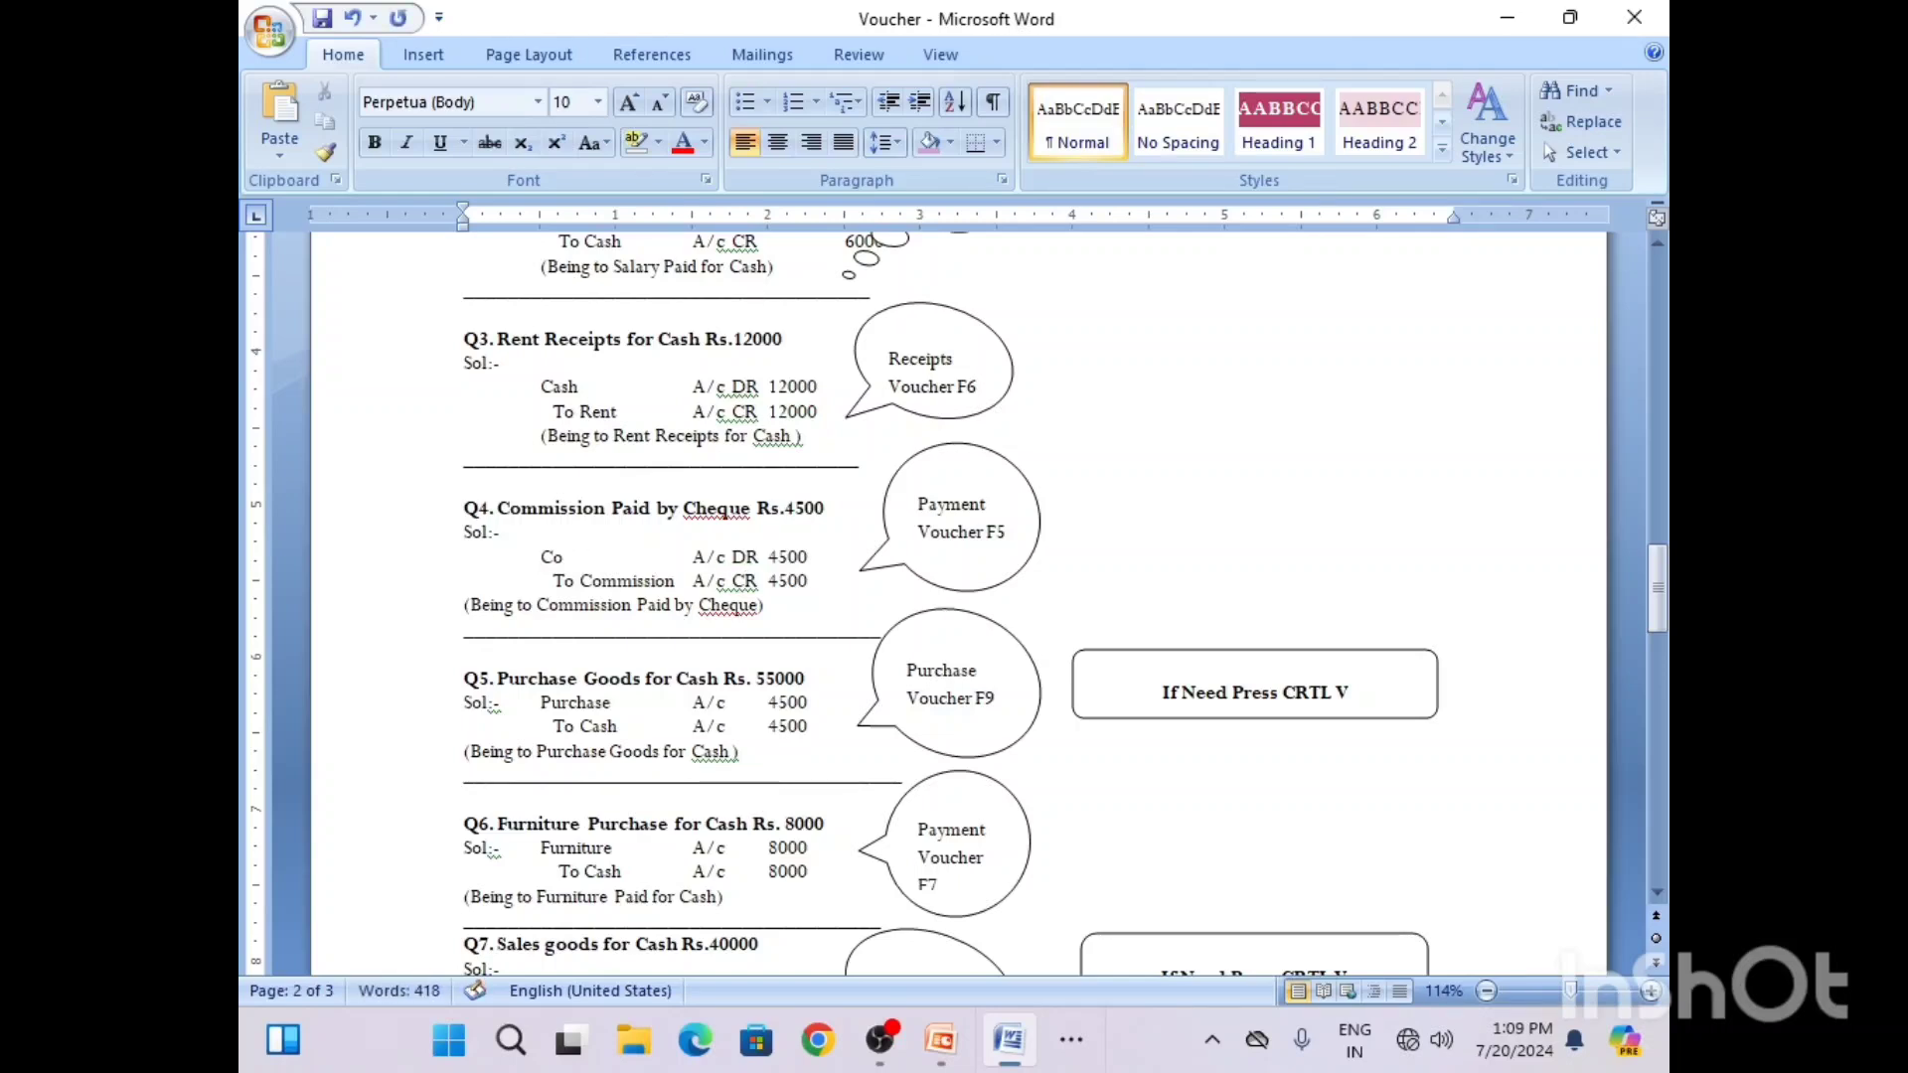
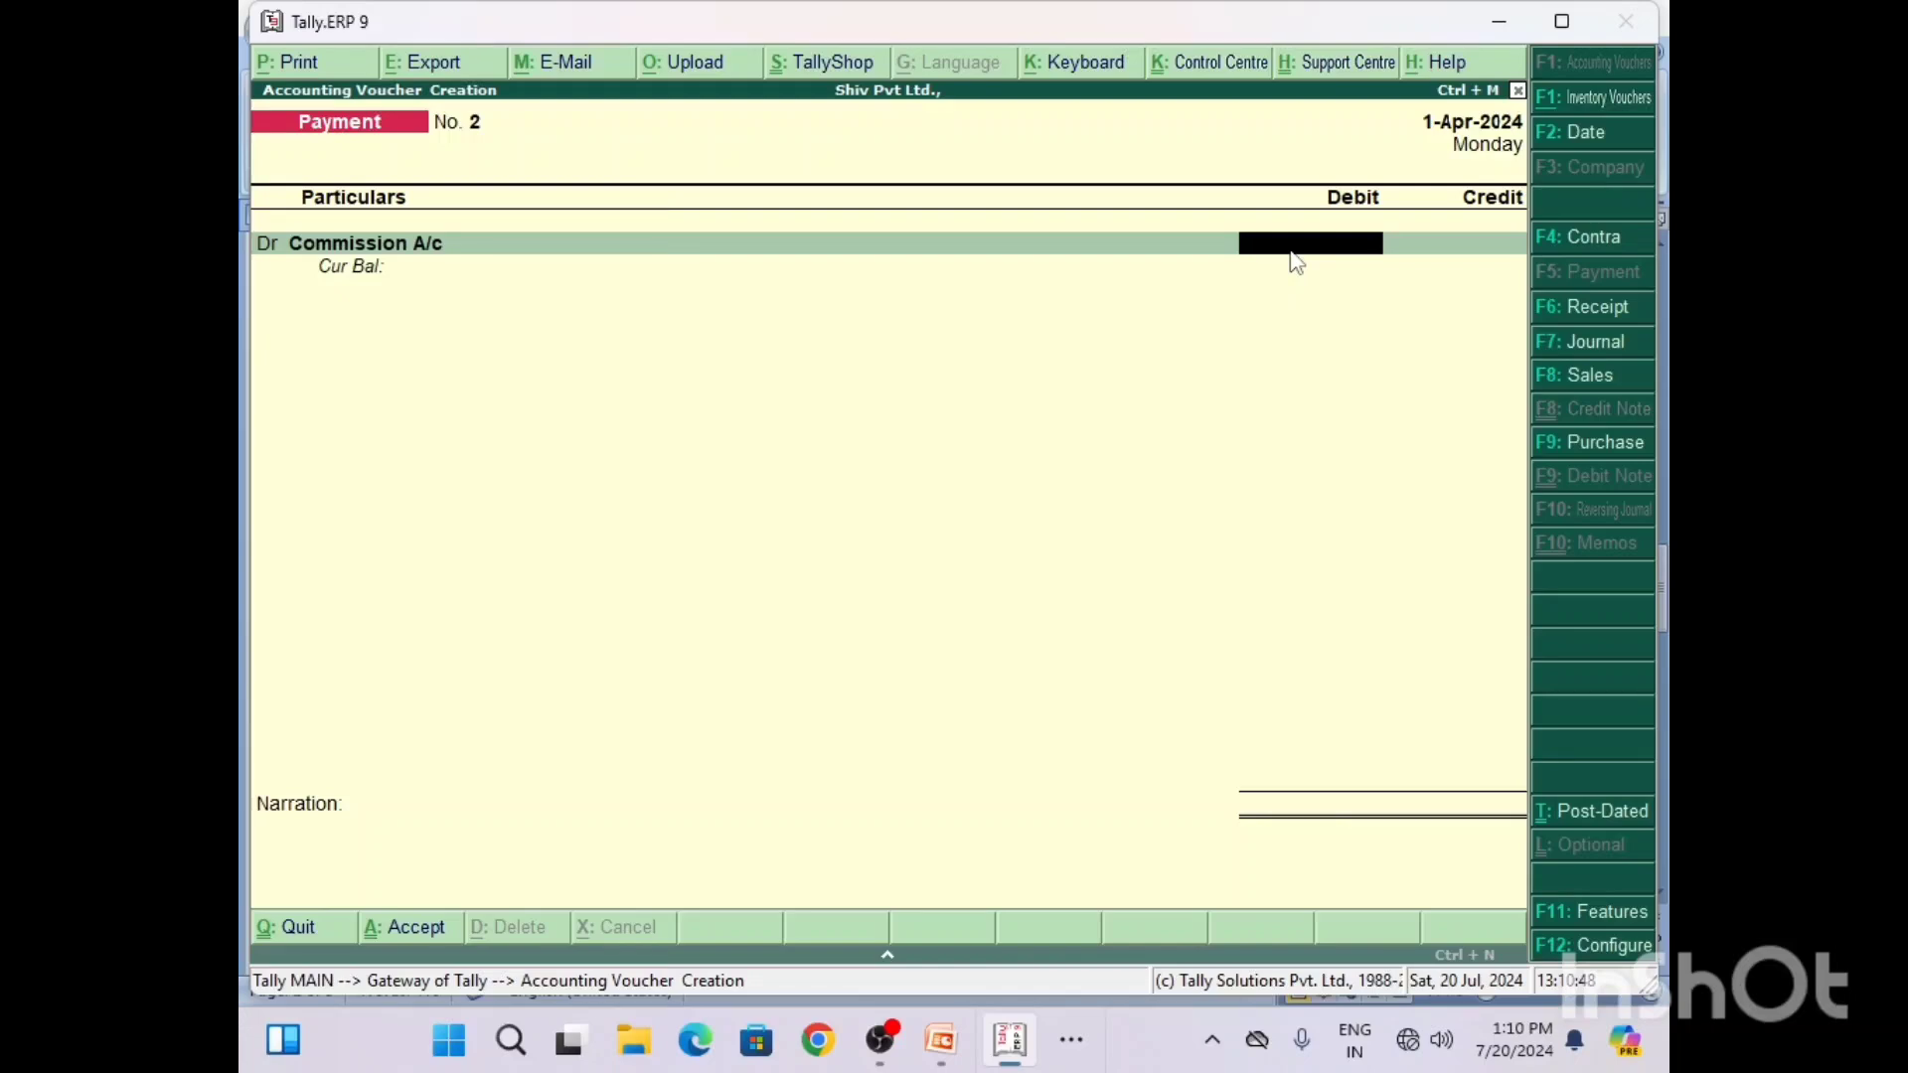
Step: Check the Q4 solution in Word, return to Tally, and debit Commission A/c with 4500 in the payment voucher
{"action": "left_click", "coordinate": [1074, 1043]}
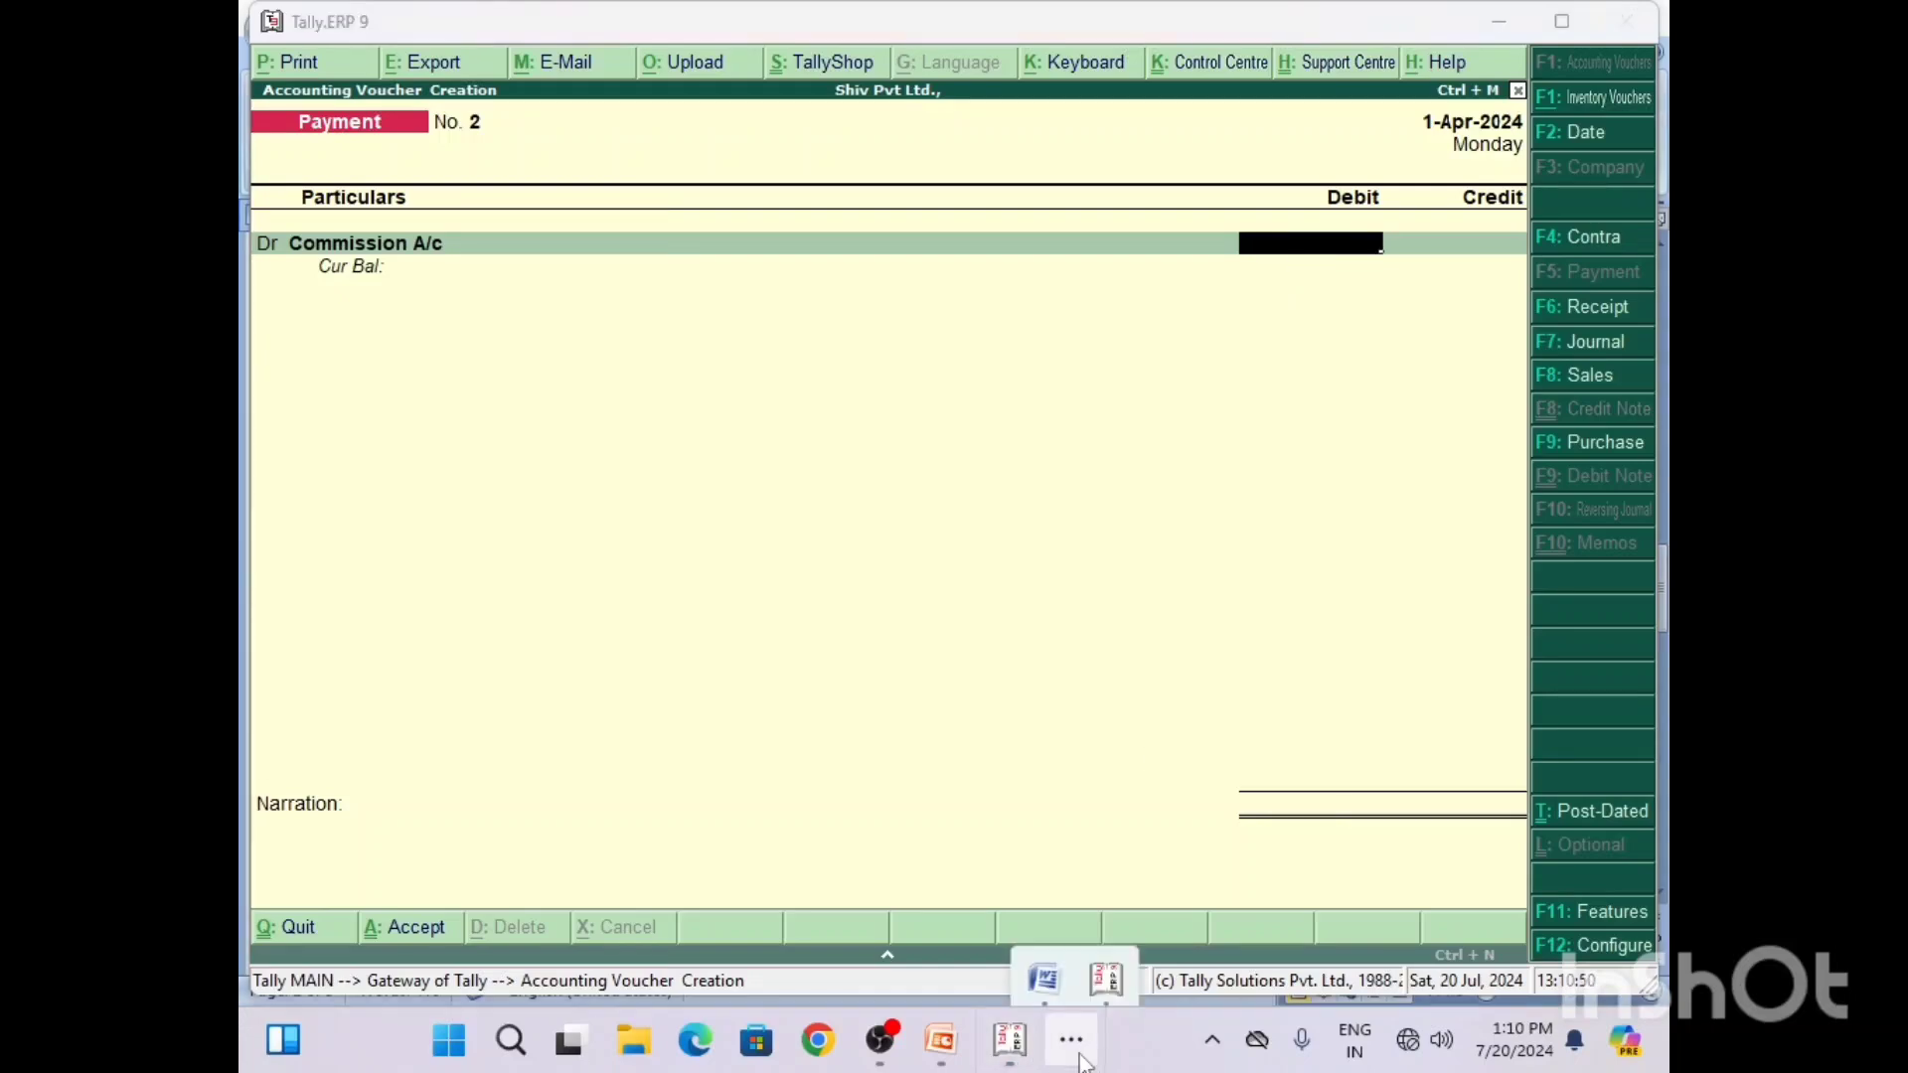
{"action": "left_click", "coordinate": [1046, 959]}
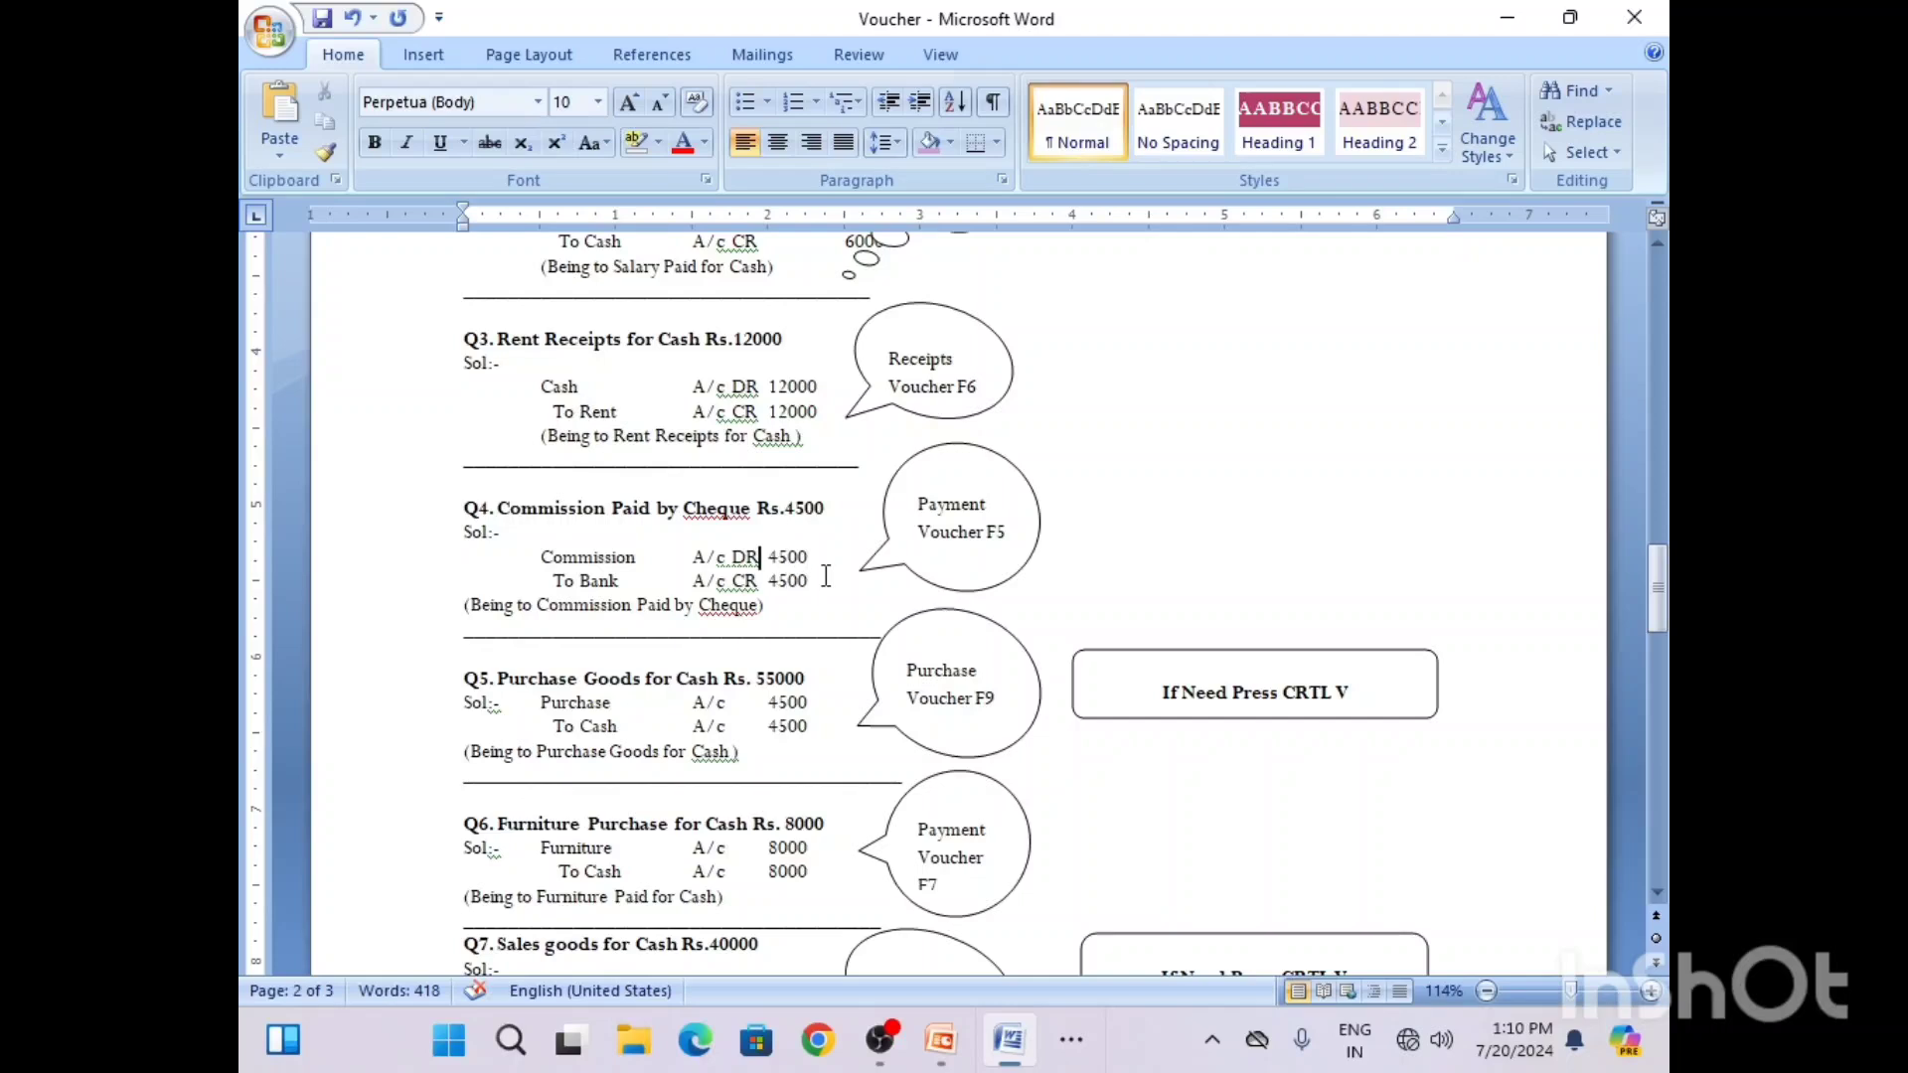
{"action": "left_click", "coordinate": [1073, 1043]}
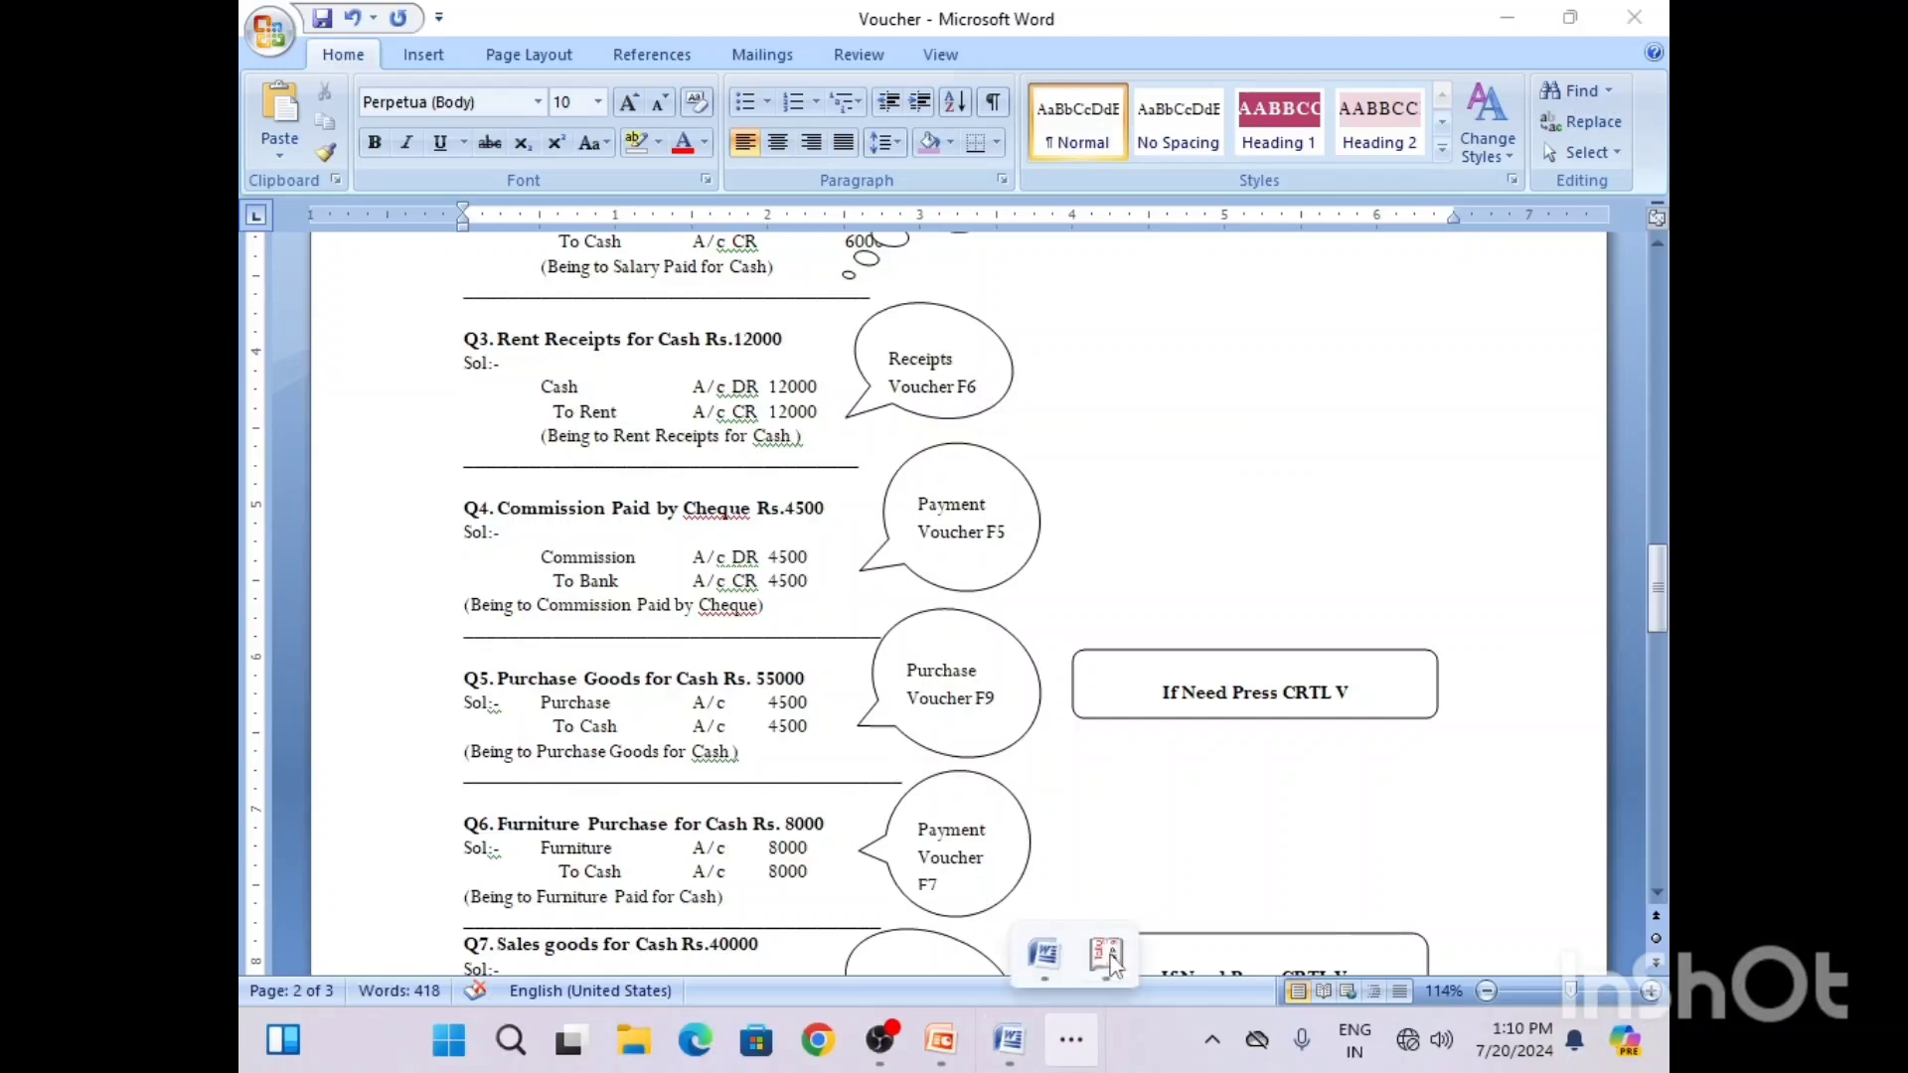
{"action": "left_click", "coordinate": [1108, 958]}
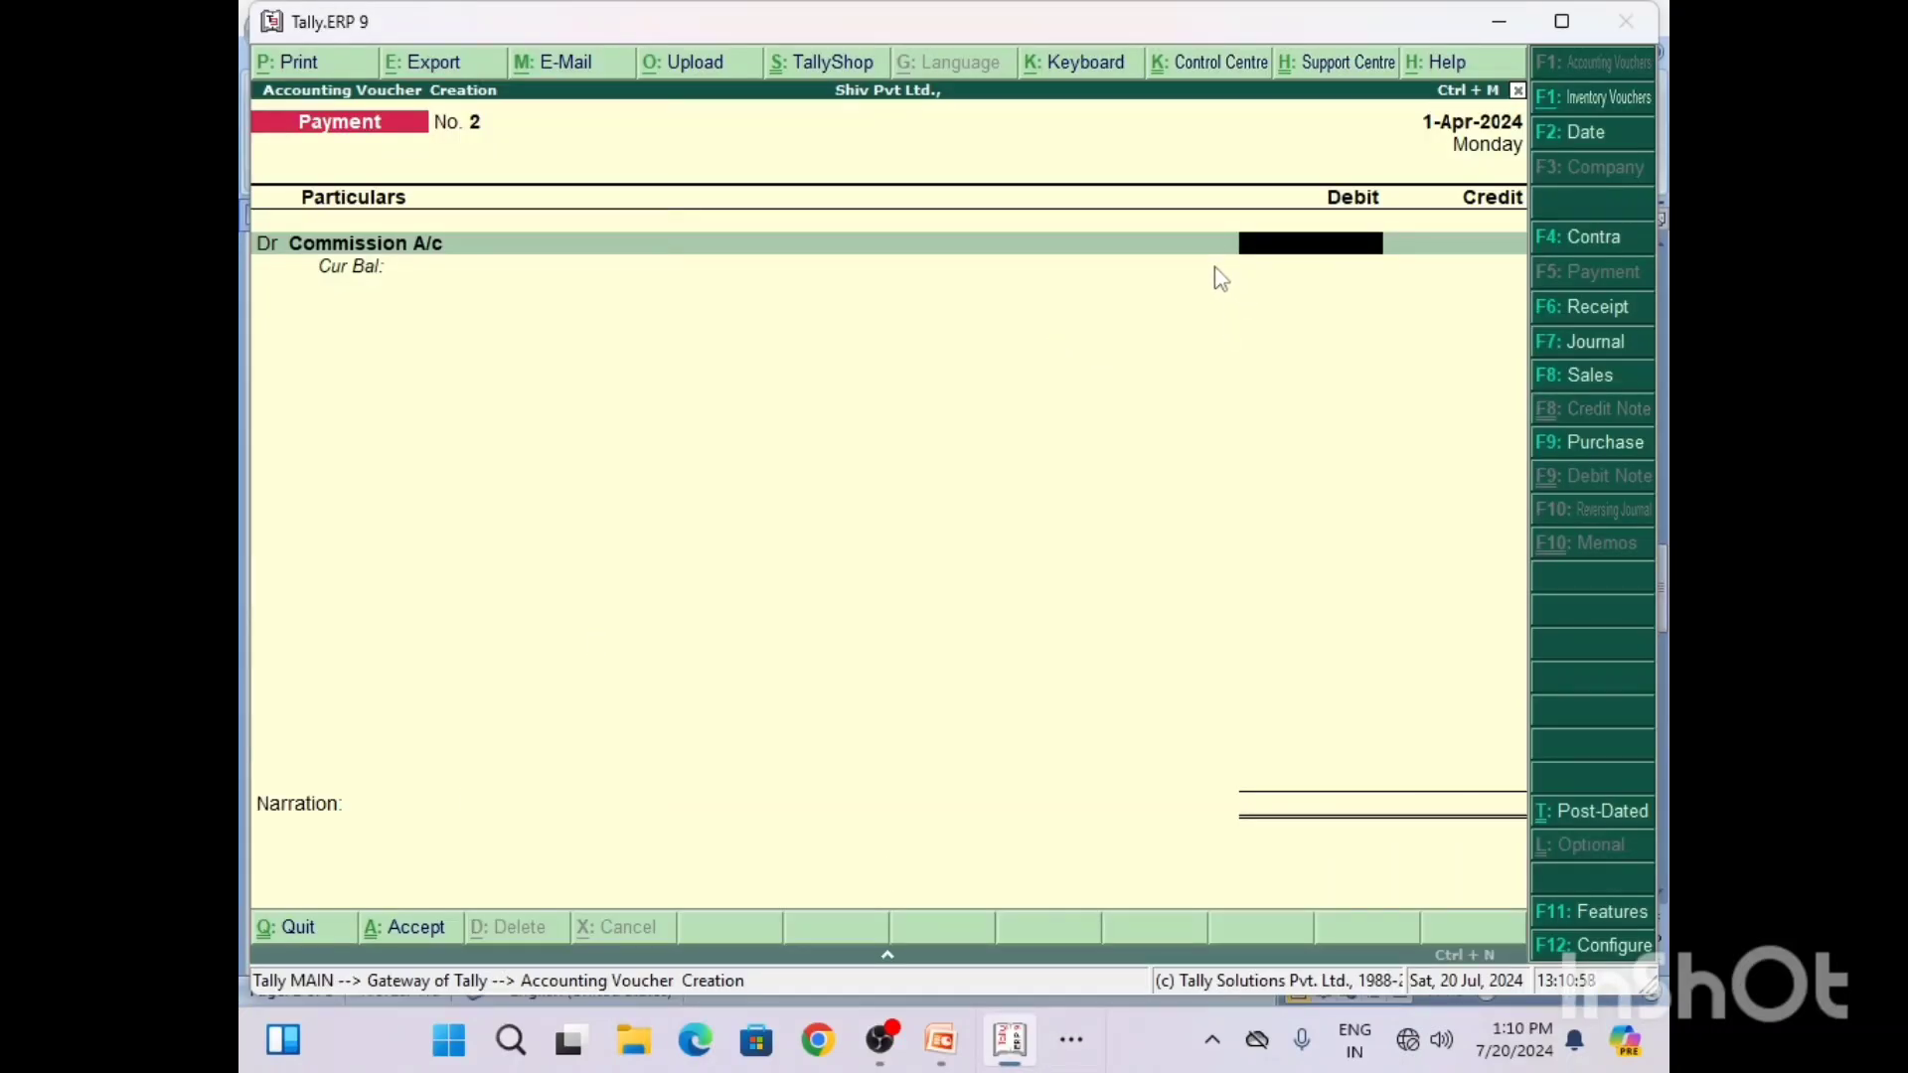
{"action": "type", "text": "4500"}
{"action": "key", "text": "Return"}
{"action": "key", "text": "Return"}
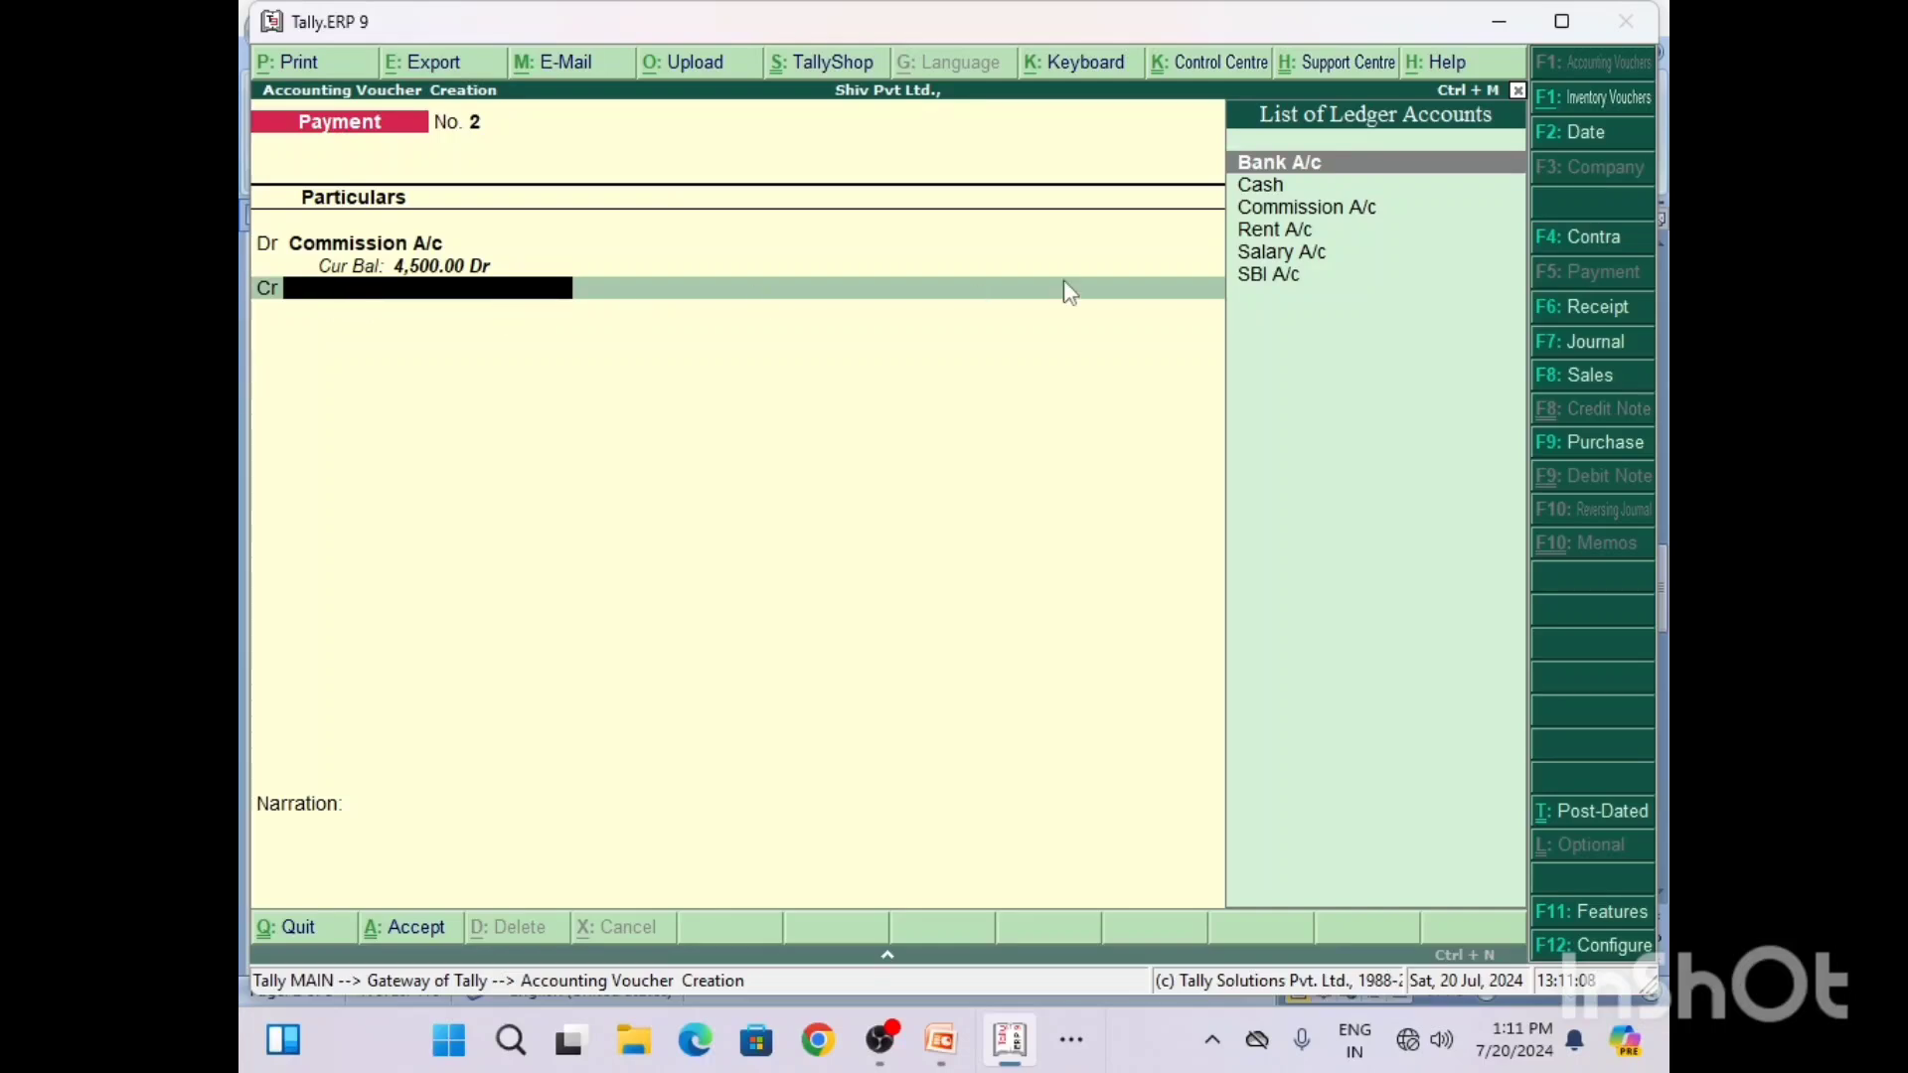
Step: Credit Bank A/c with 4,500 and accept the default cheque bank allocation dated 1-Apr-2024
{"action": "type", "text": "B"}
{"action": "left_click", "coordinate": [1282, 159]}
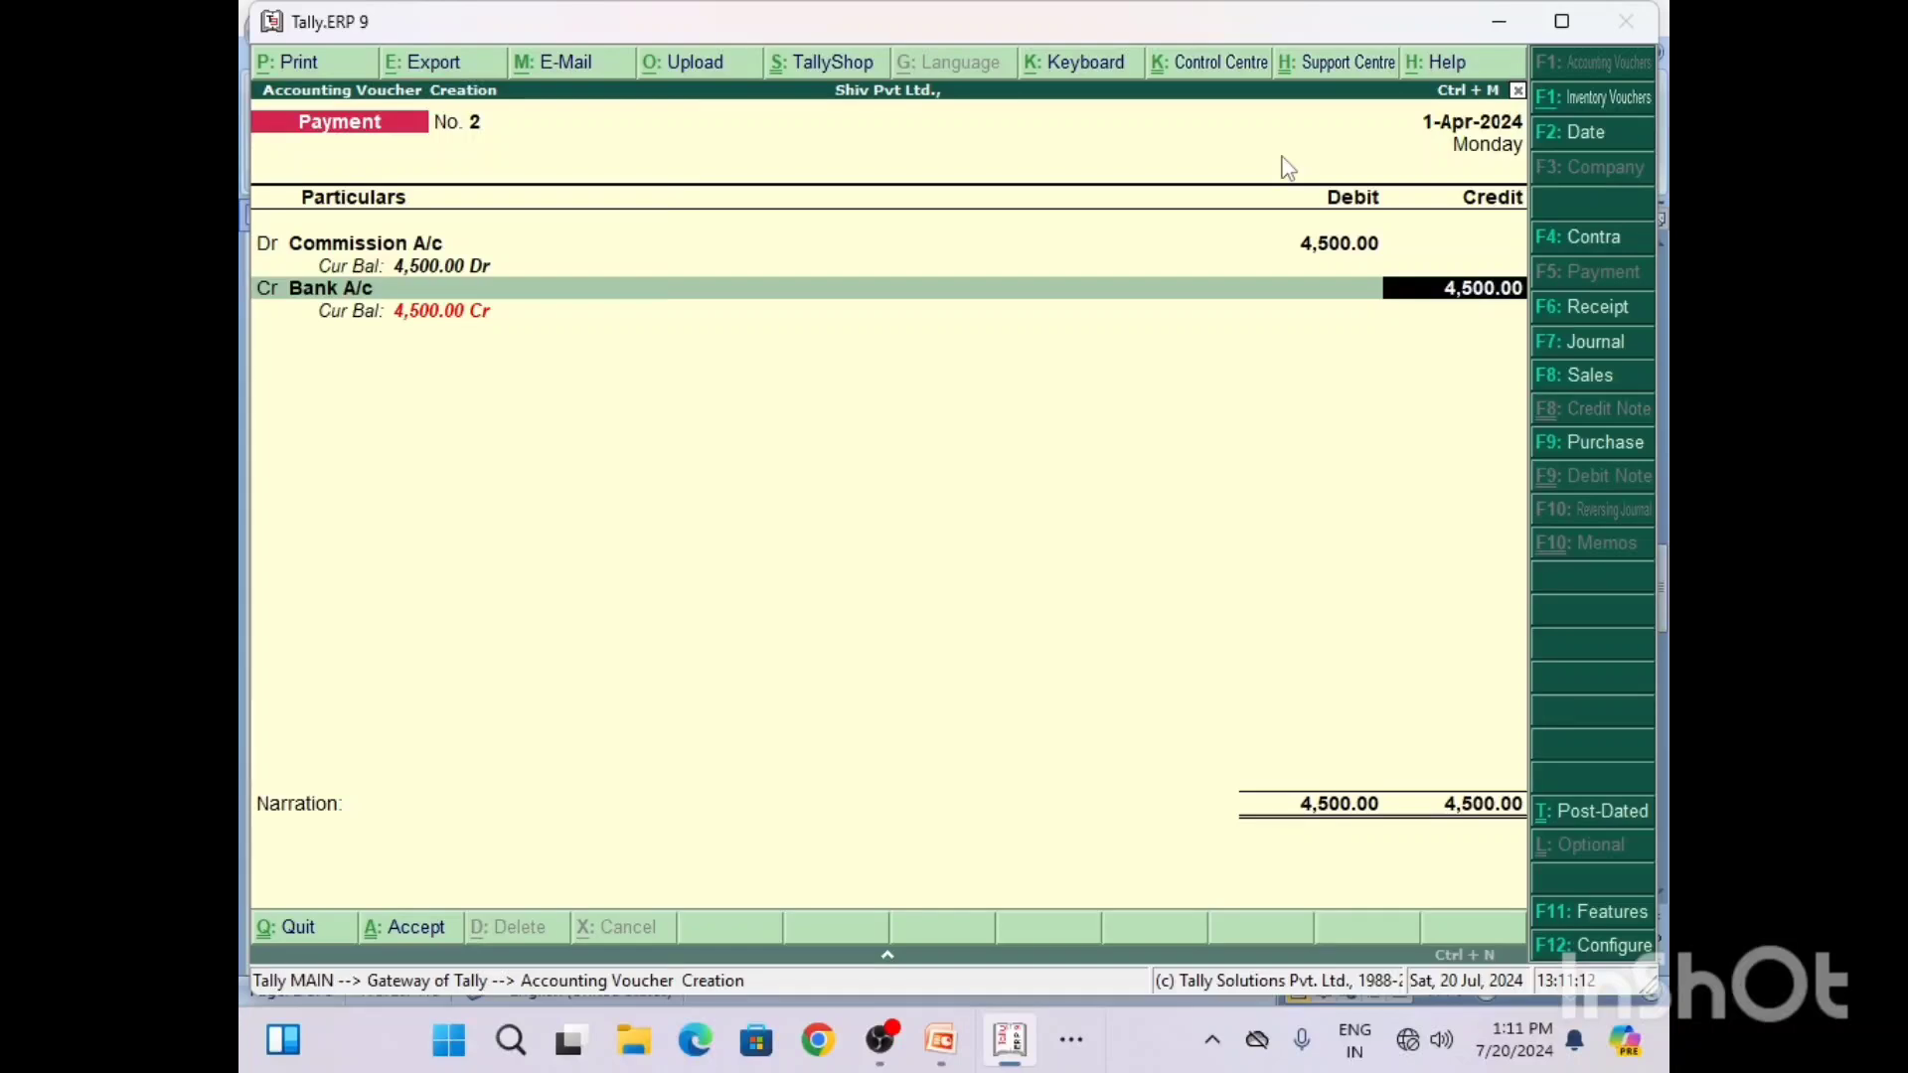
{"action": "key", "text": "Return"}
{"action": "key", "text": "Return"}
{"action": "key", "text": "Return"}
{"action": "key", "text": "Return"}
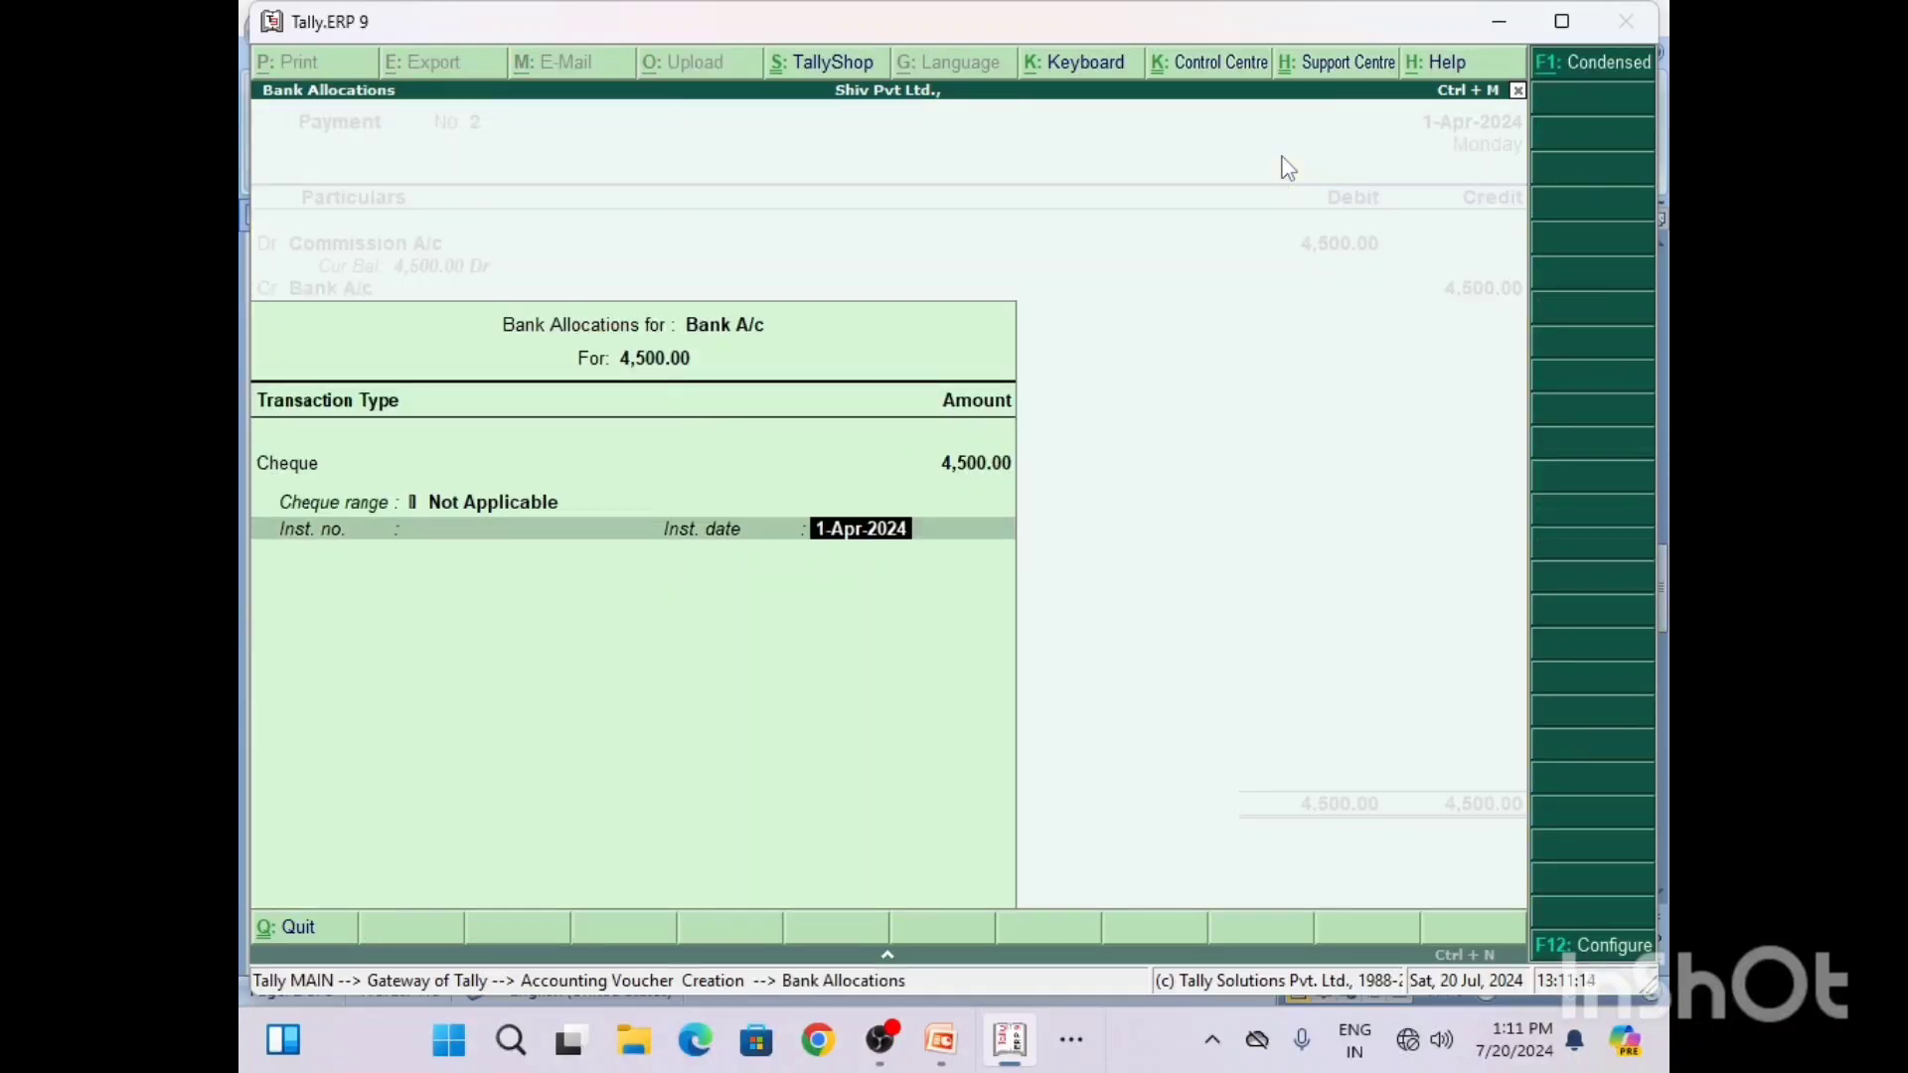
{"action": "key", "text": "Return"}
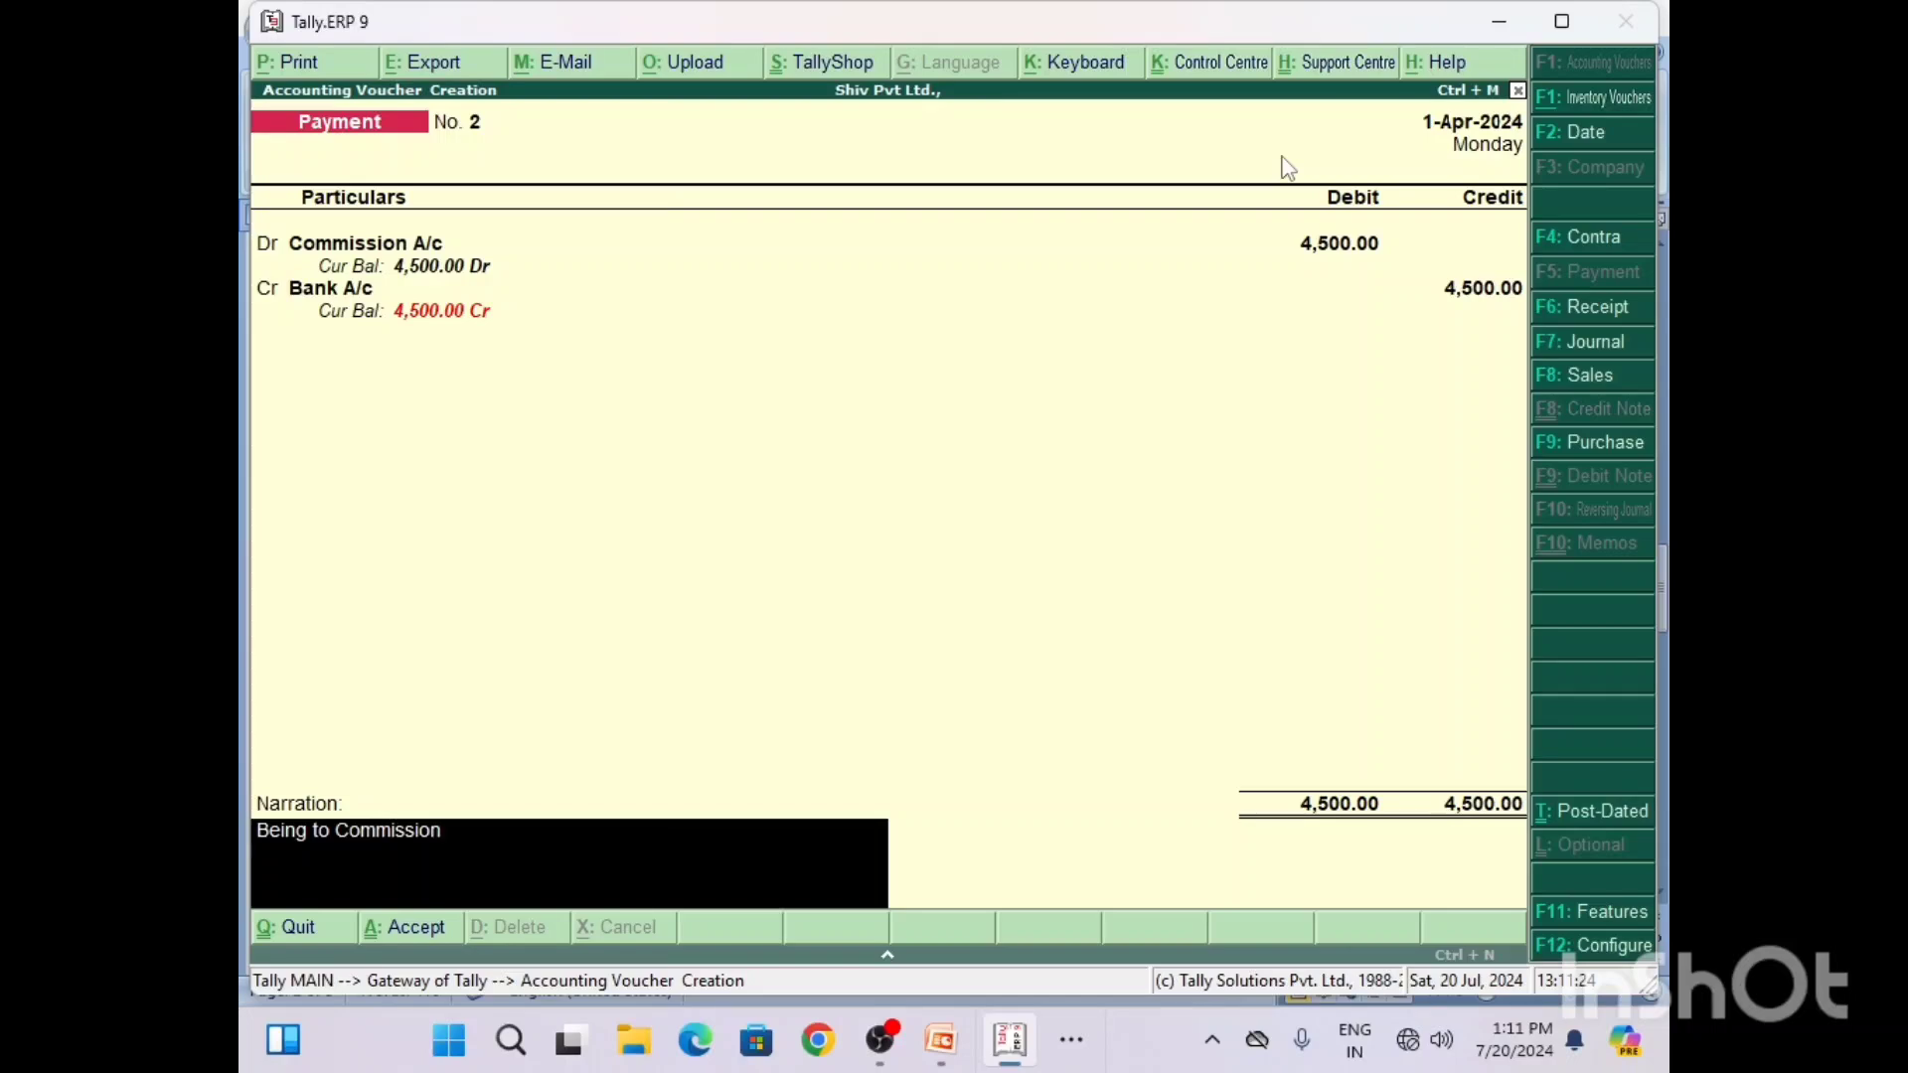
Step: Complete the narration with the document's Q4 wording, "Being to Commission Paid by Cheque", and save the payment voucher
{"action": "type", "text": "Paid by Chaque"}
{"action": "key", "text": "Return"}
{"action": "key", "text": "Return"}
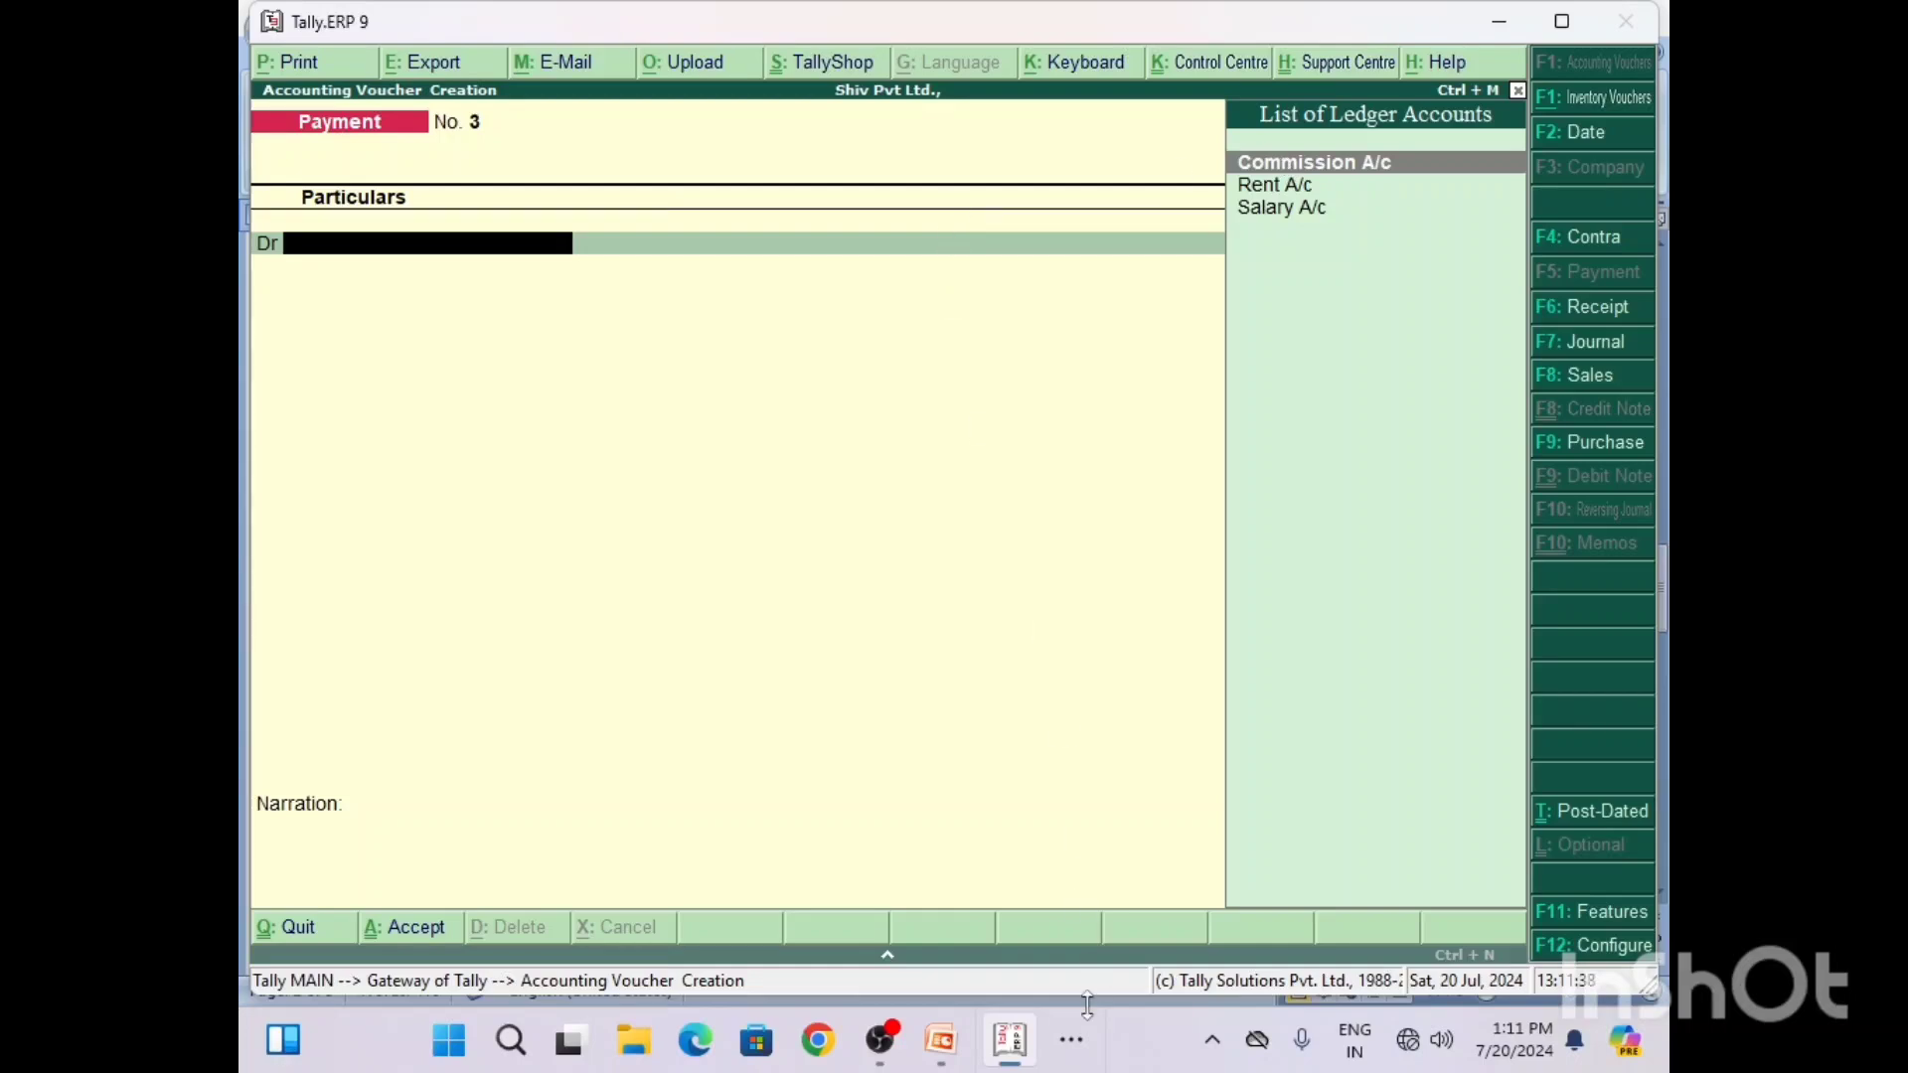
Step: Check the Q5 purchase question in Word, return to Tally, and change the blank payment voucher to a purchase voucher
{"action": "left_click", "coordinate": [1080, 1040]}
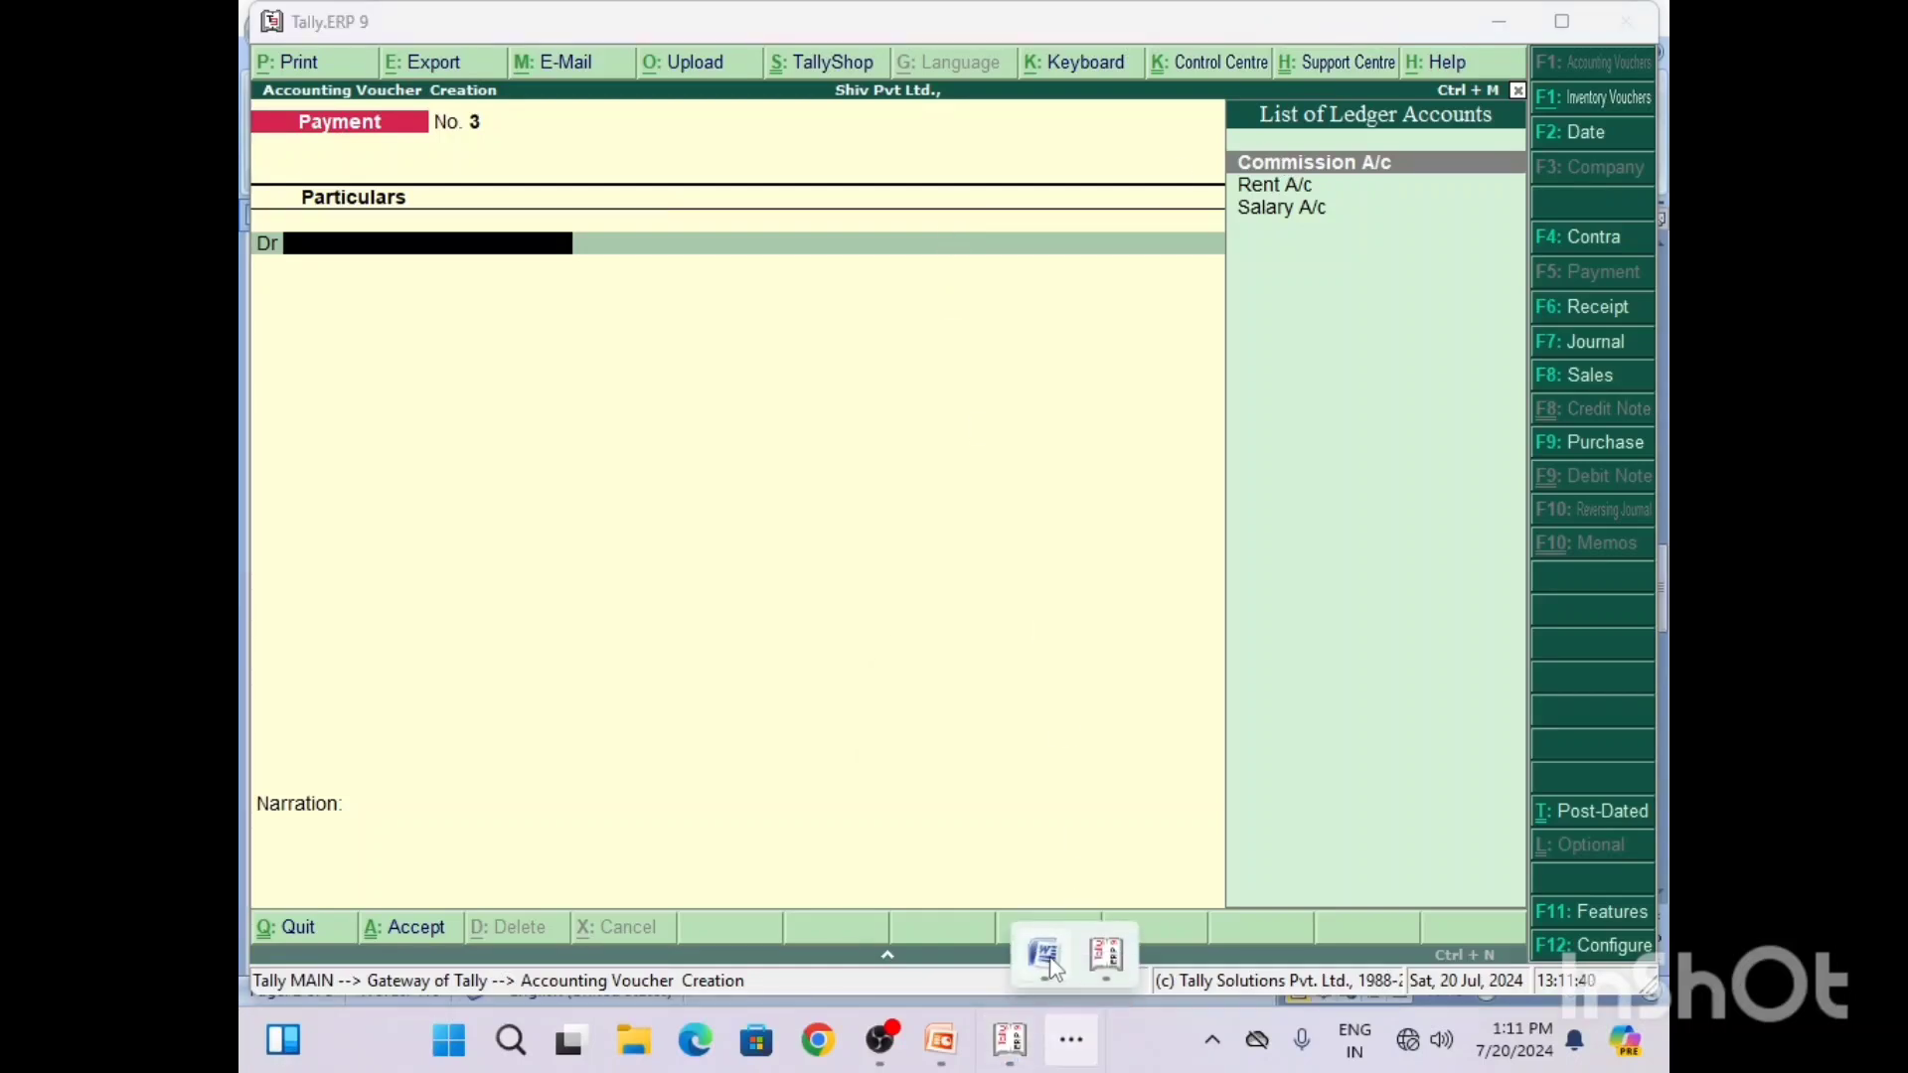
{"action": "left_click", "coordinate": [1046, 954]}
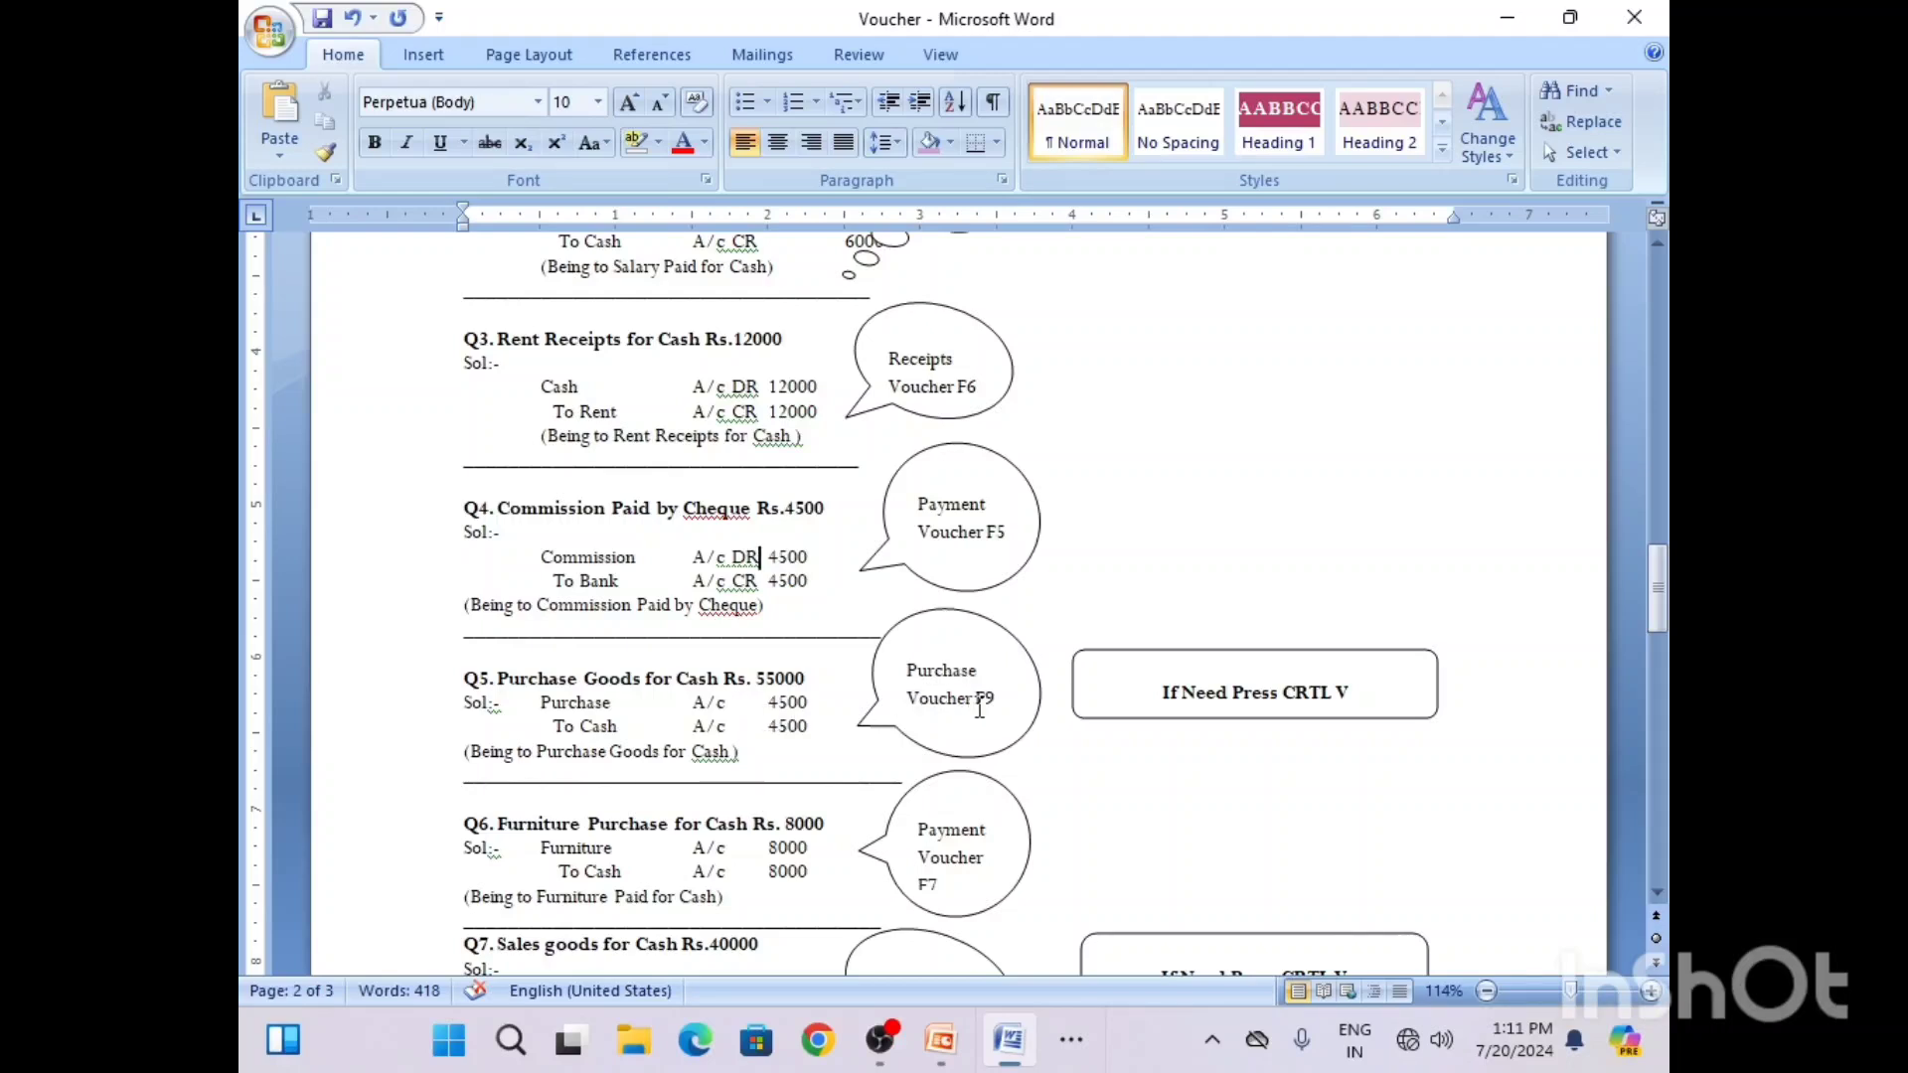
{"action": "left_click", "coordinate": [1071, 1039]}
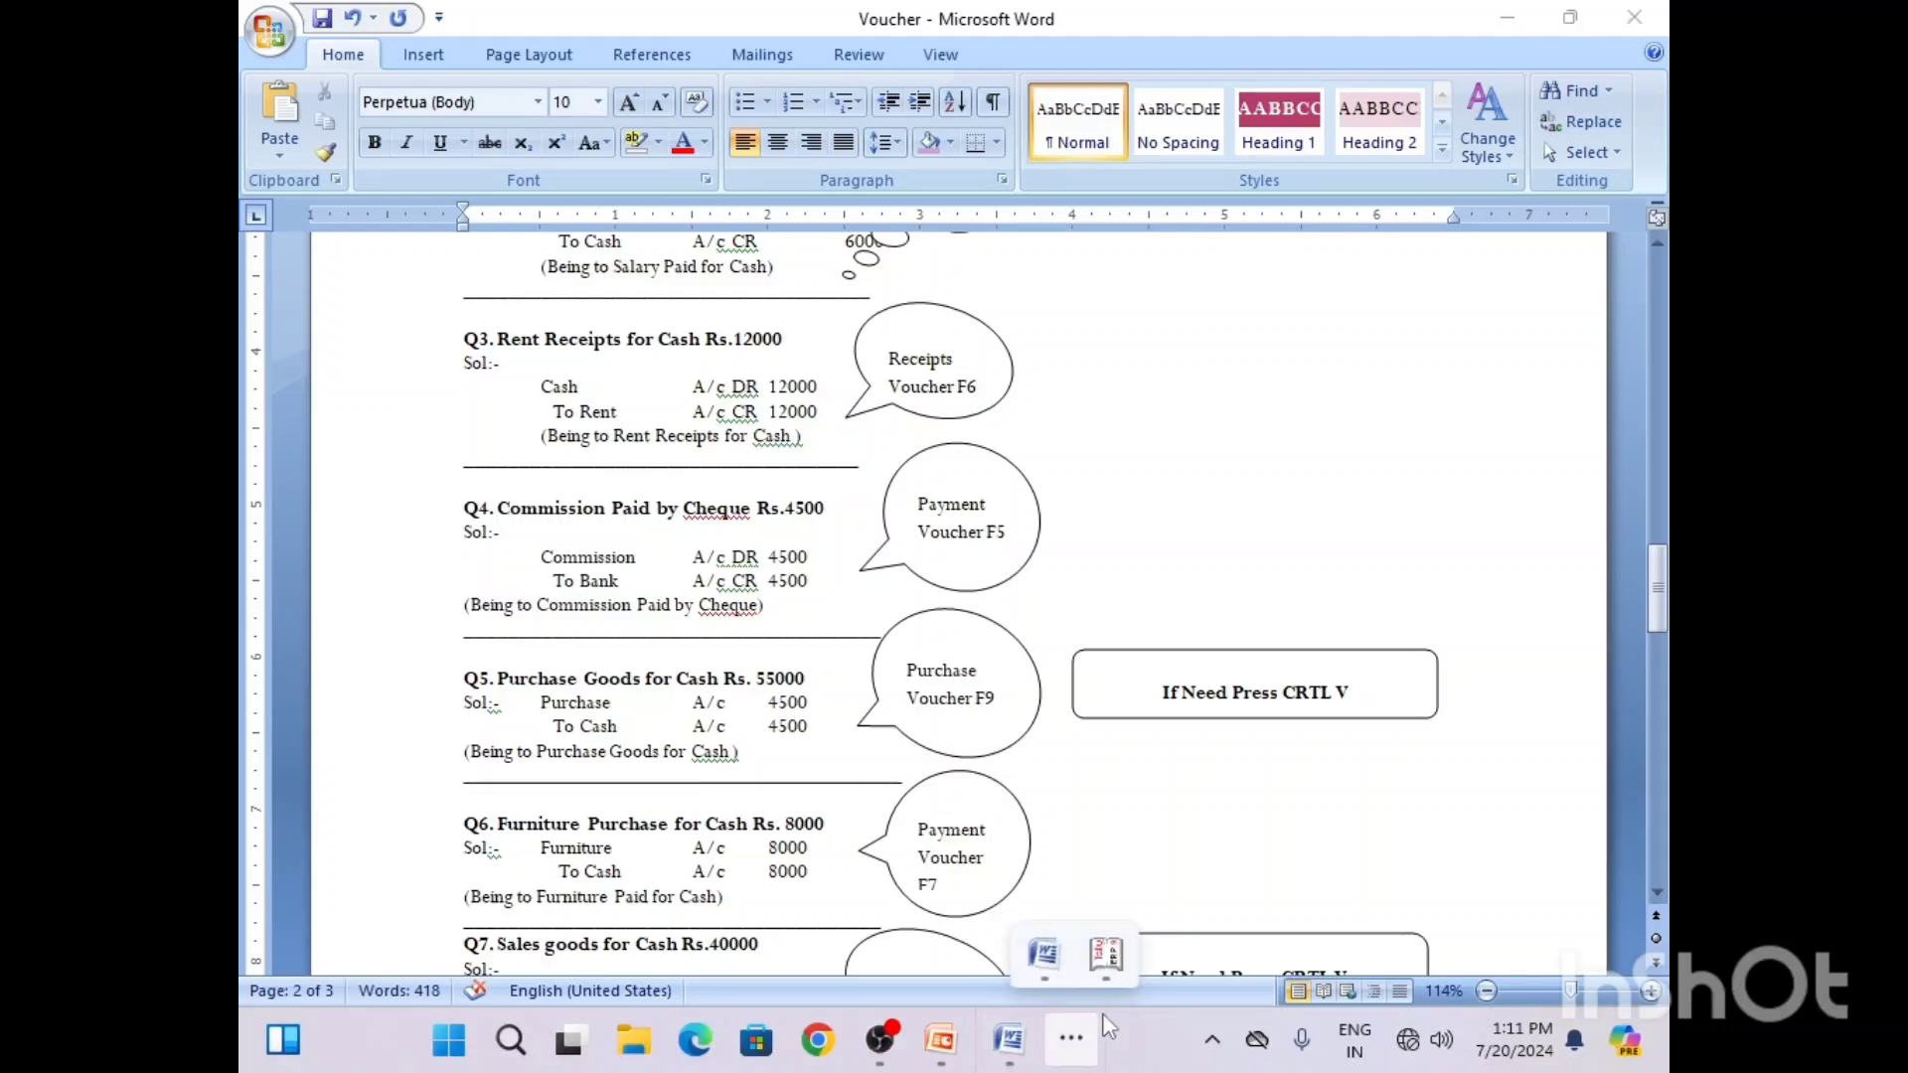
{"action": "left_click", "coordinate": [1105, 954]}
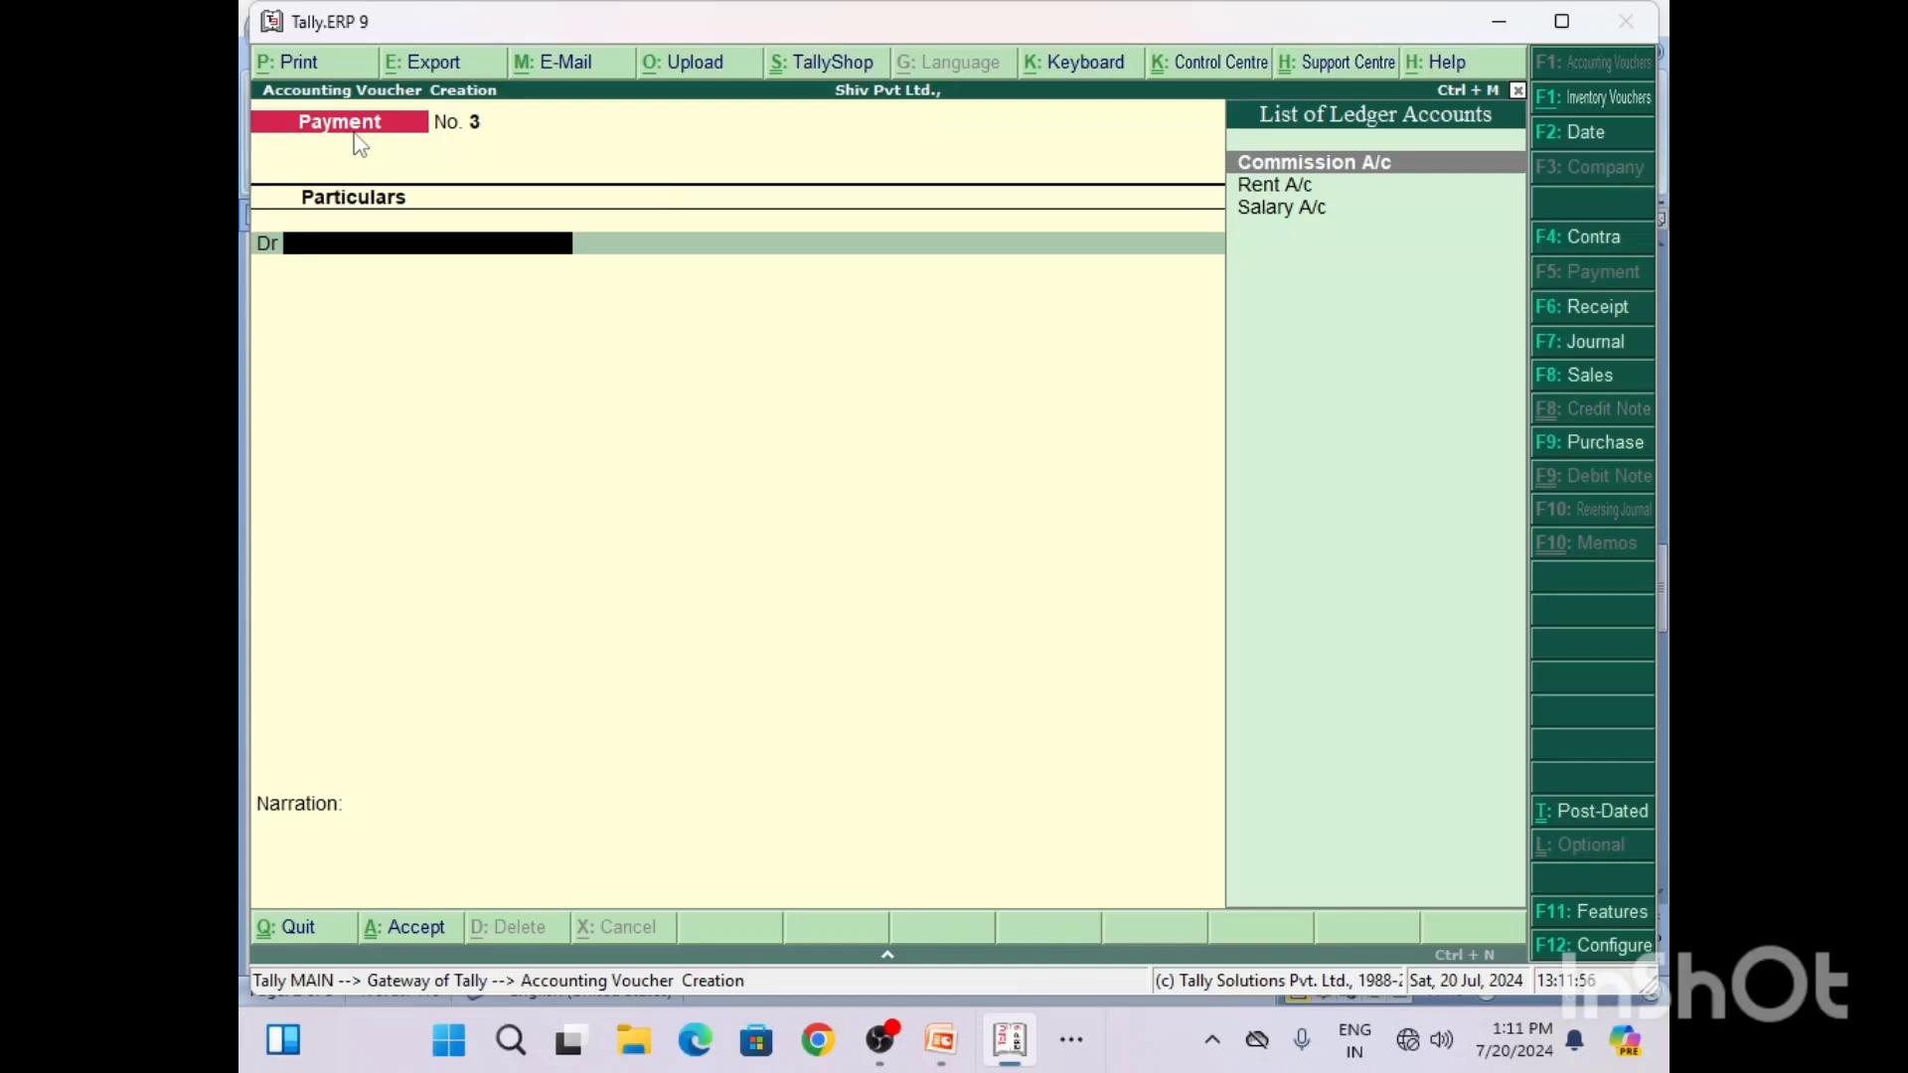
{"action": "key", "text": "F9"}
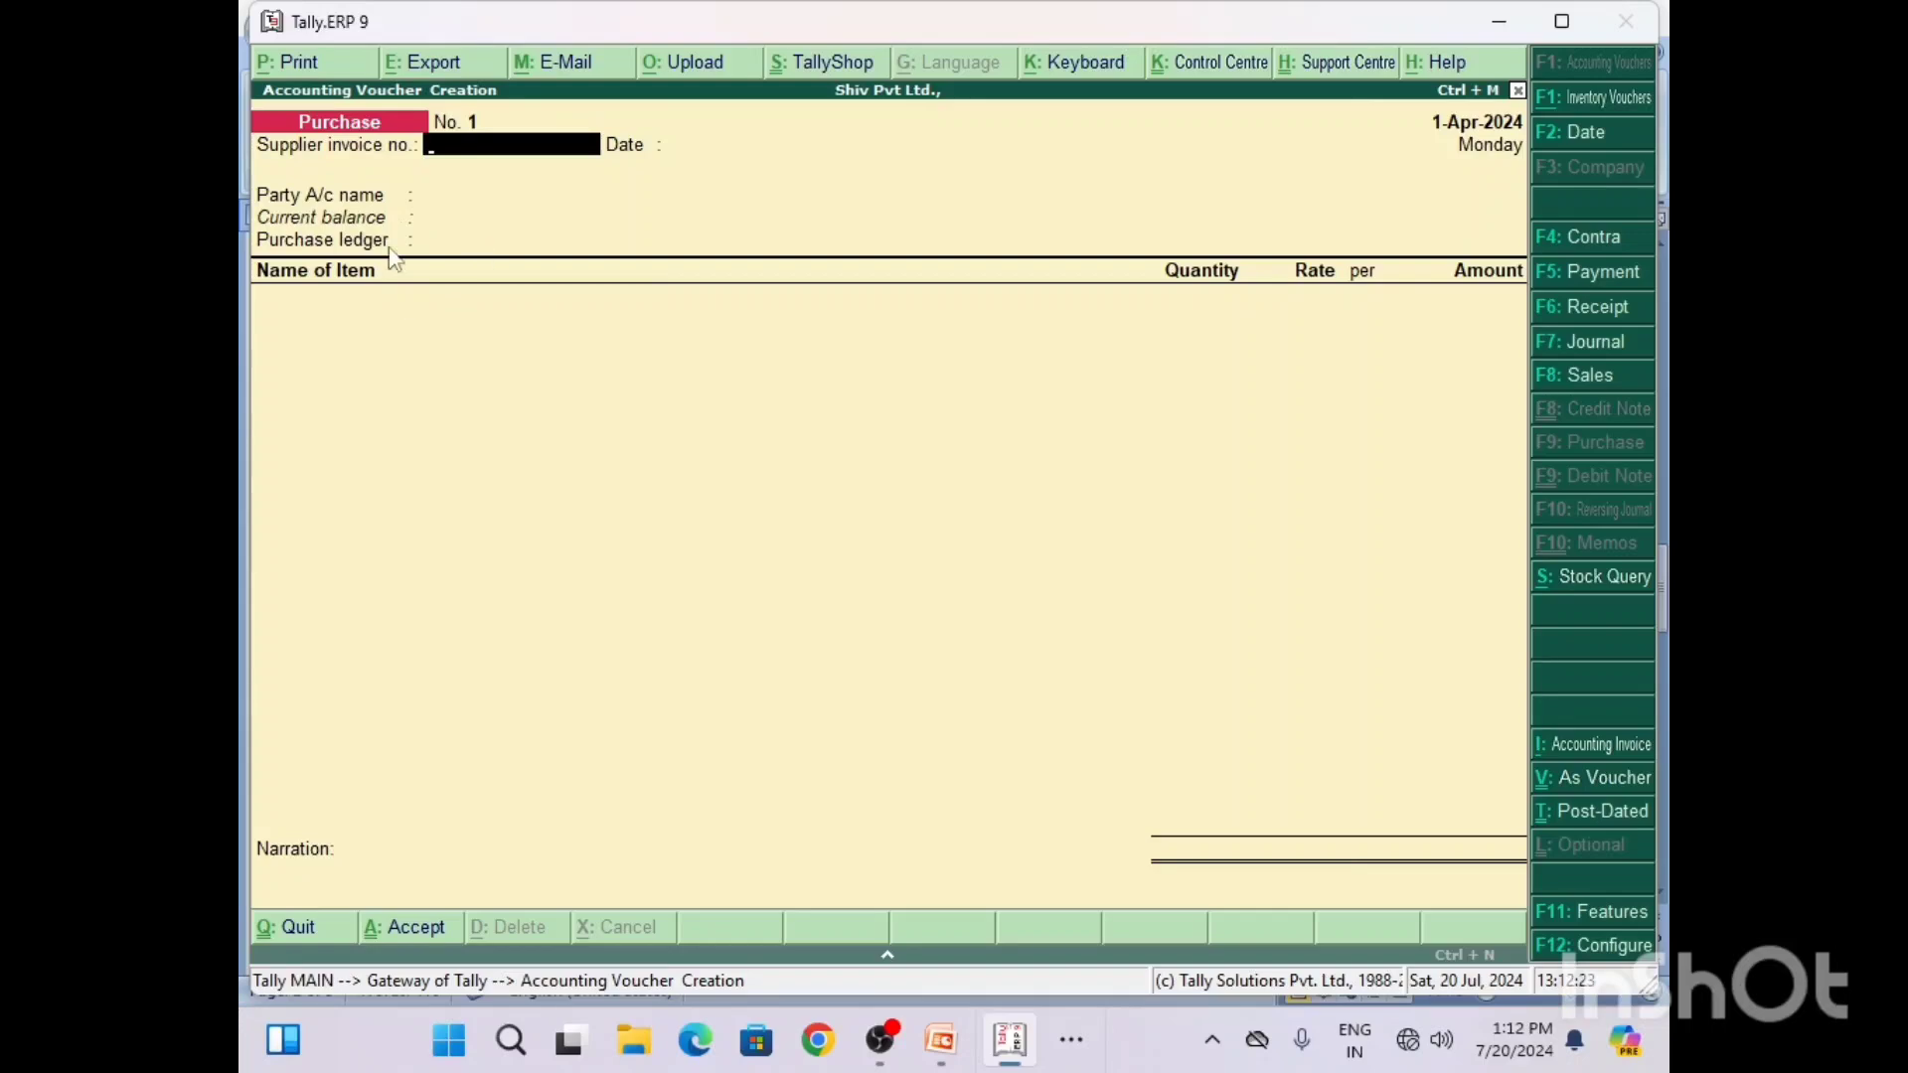
Step: Switch to Word and insert a plus sign between CRTL and V in the note boxes beside Q5 and Q7
{"action": "left_click", "coordinate": [1070, 1044]}
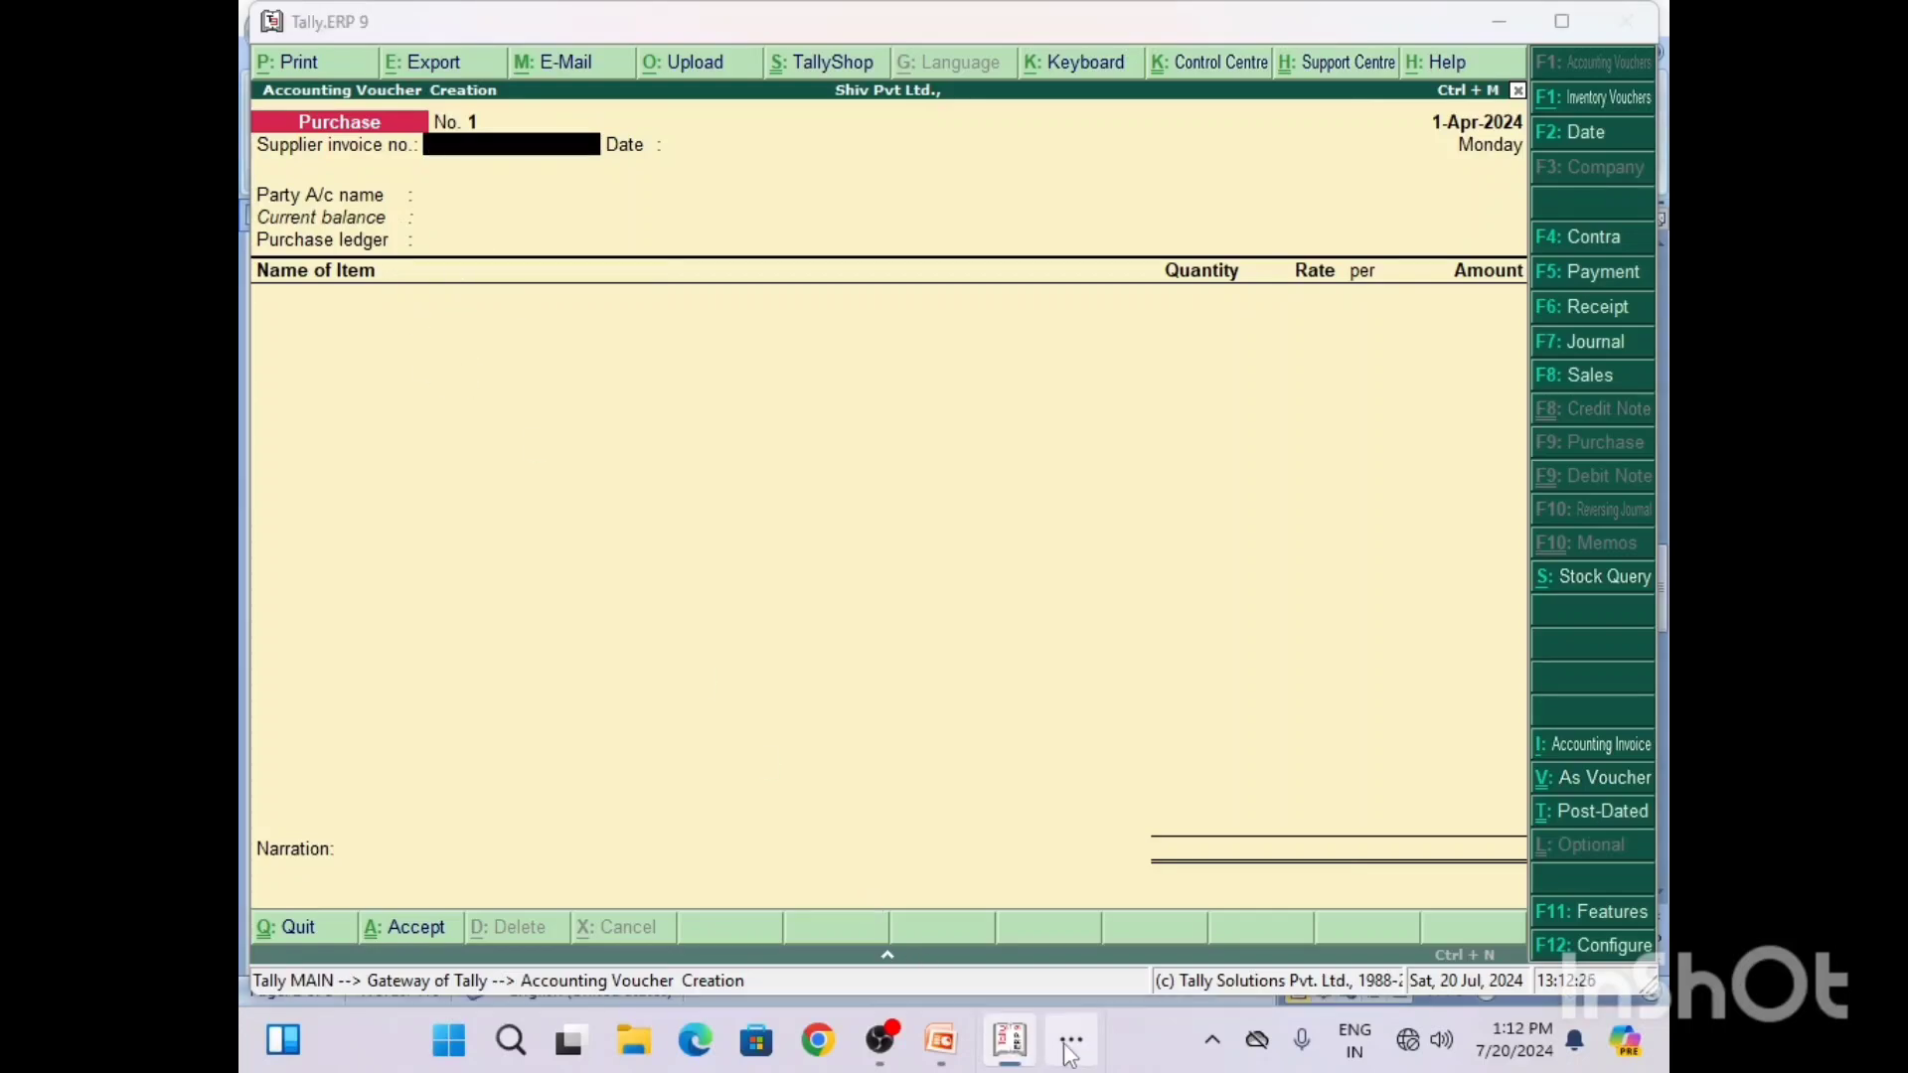
{"action": "left_click", "coordinate": [1050, 966]}
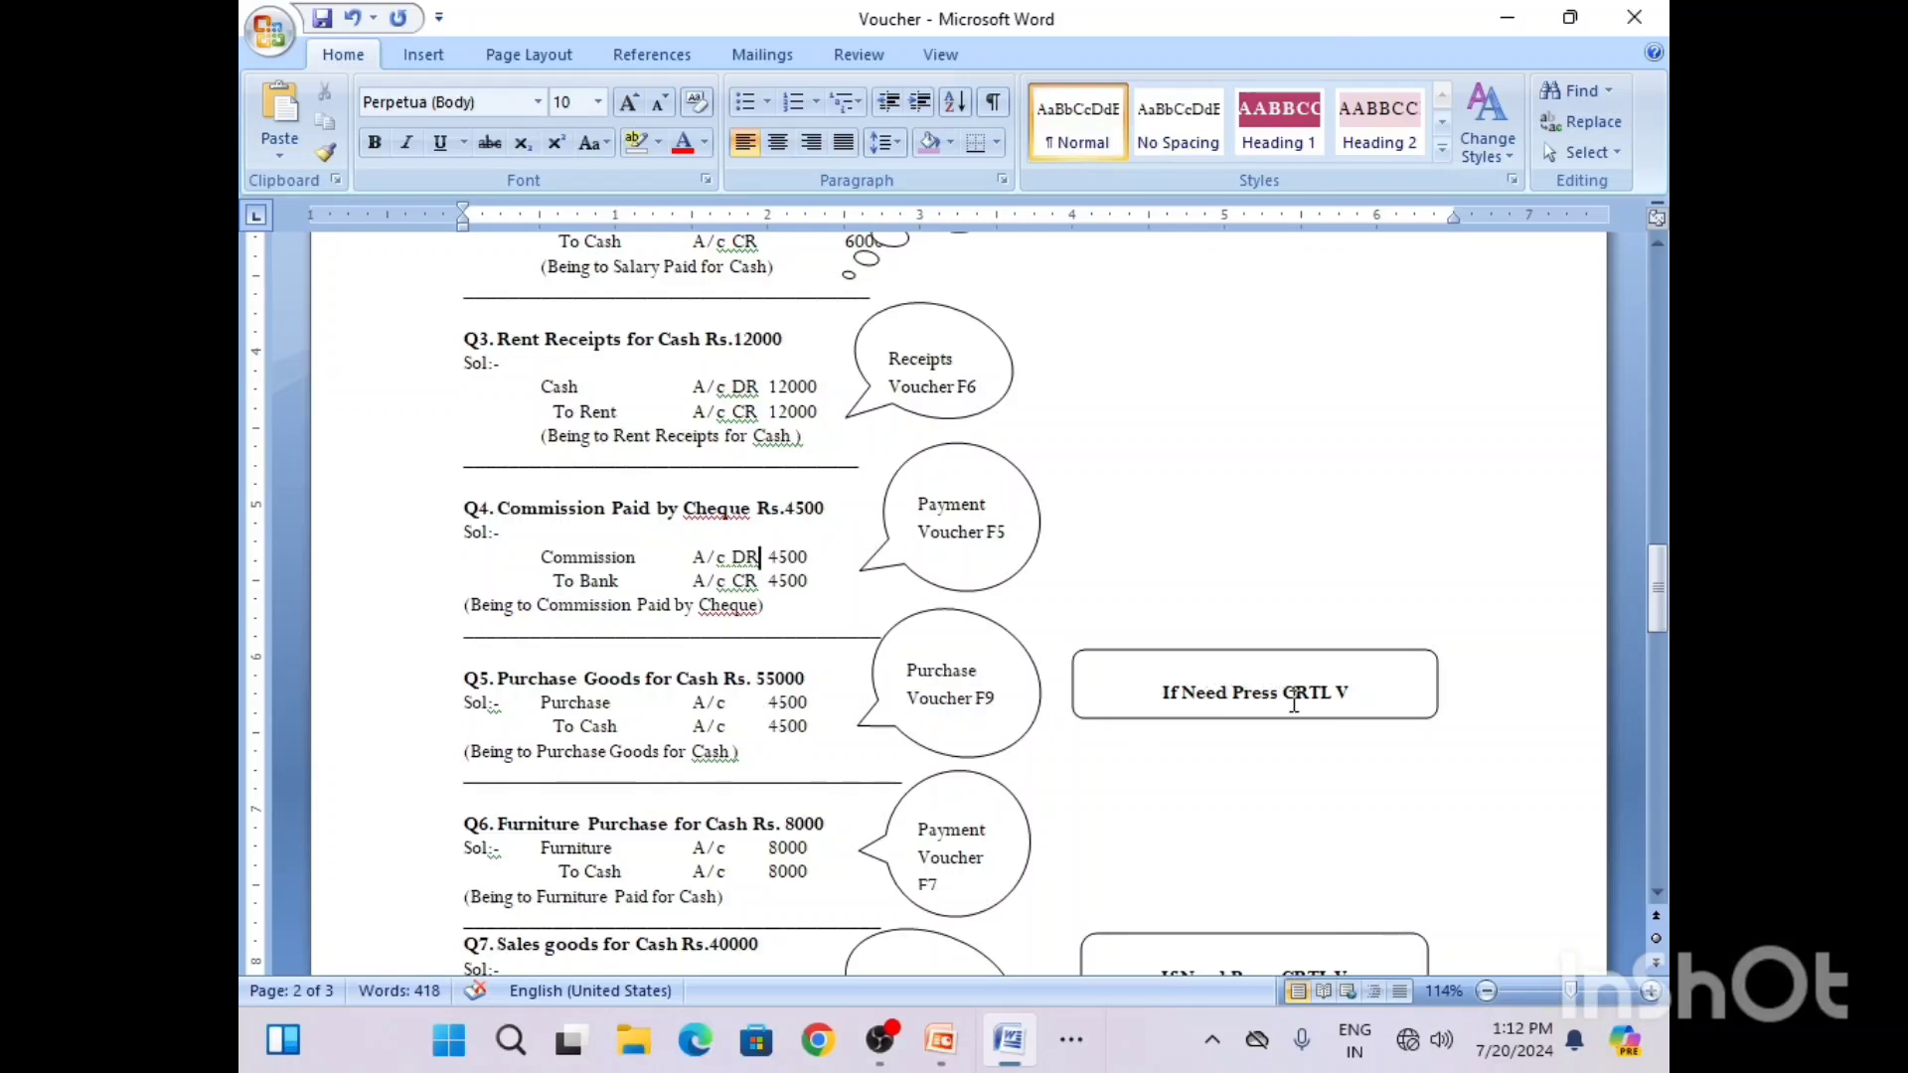
{"action": "left_click", "coordinate": [1335, 696]}
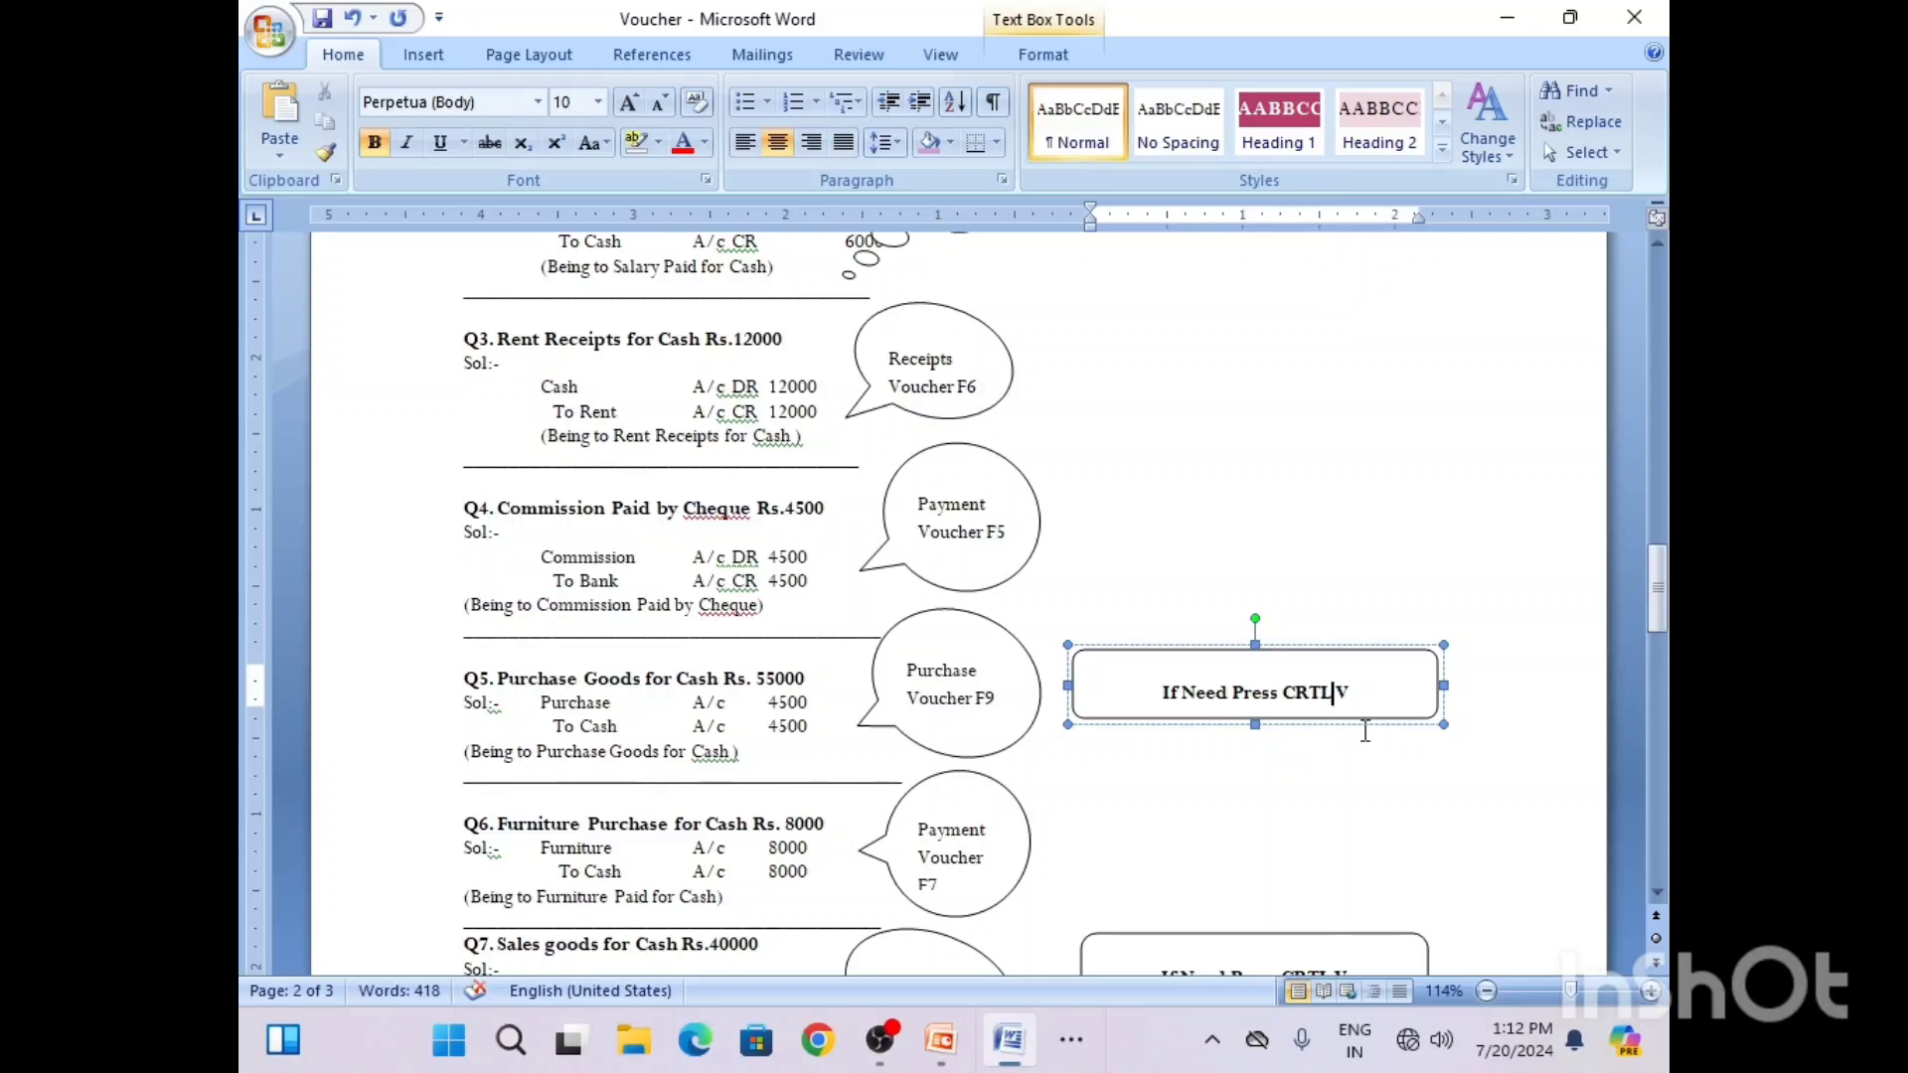
{"action": "type", "text": "+"}
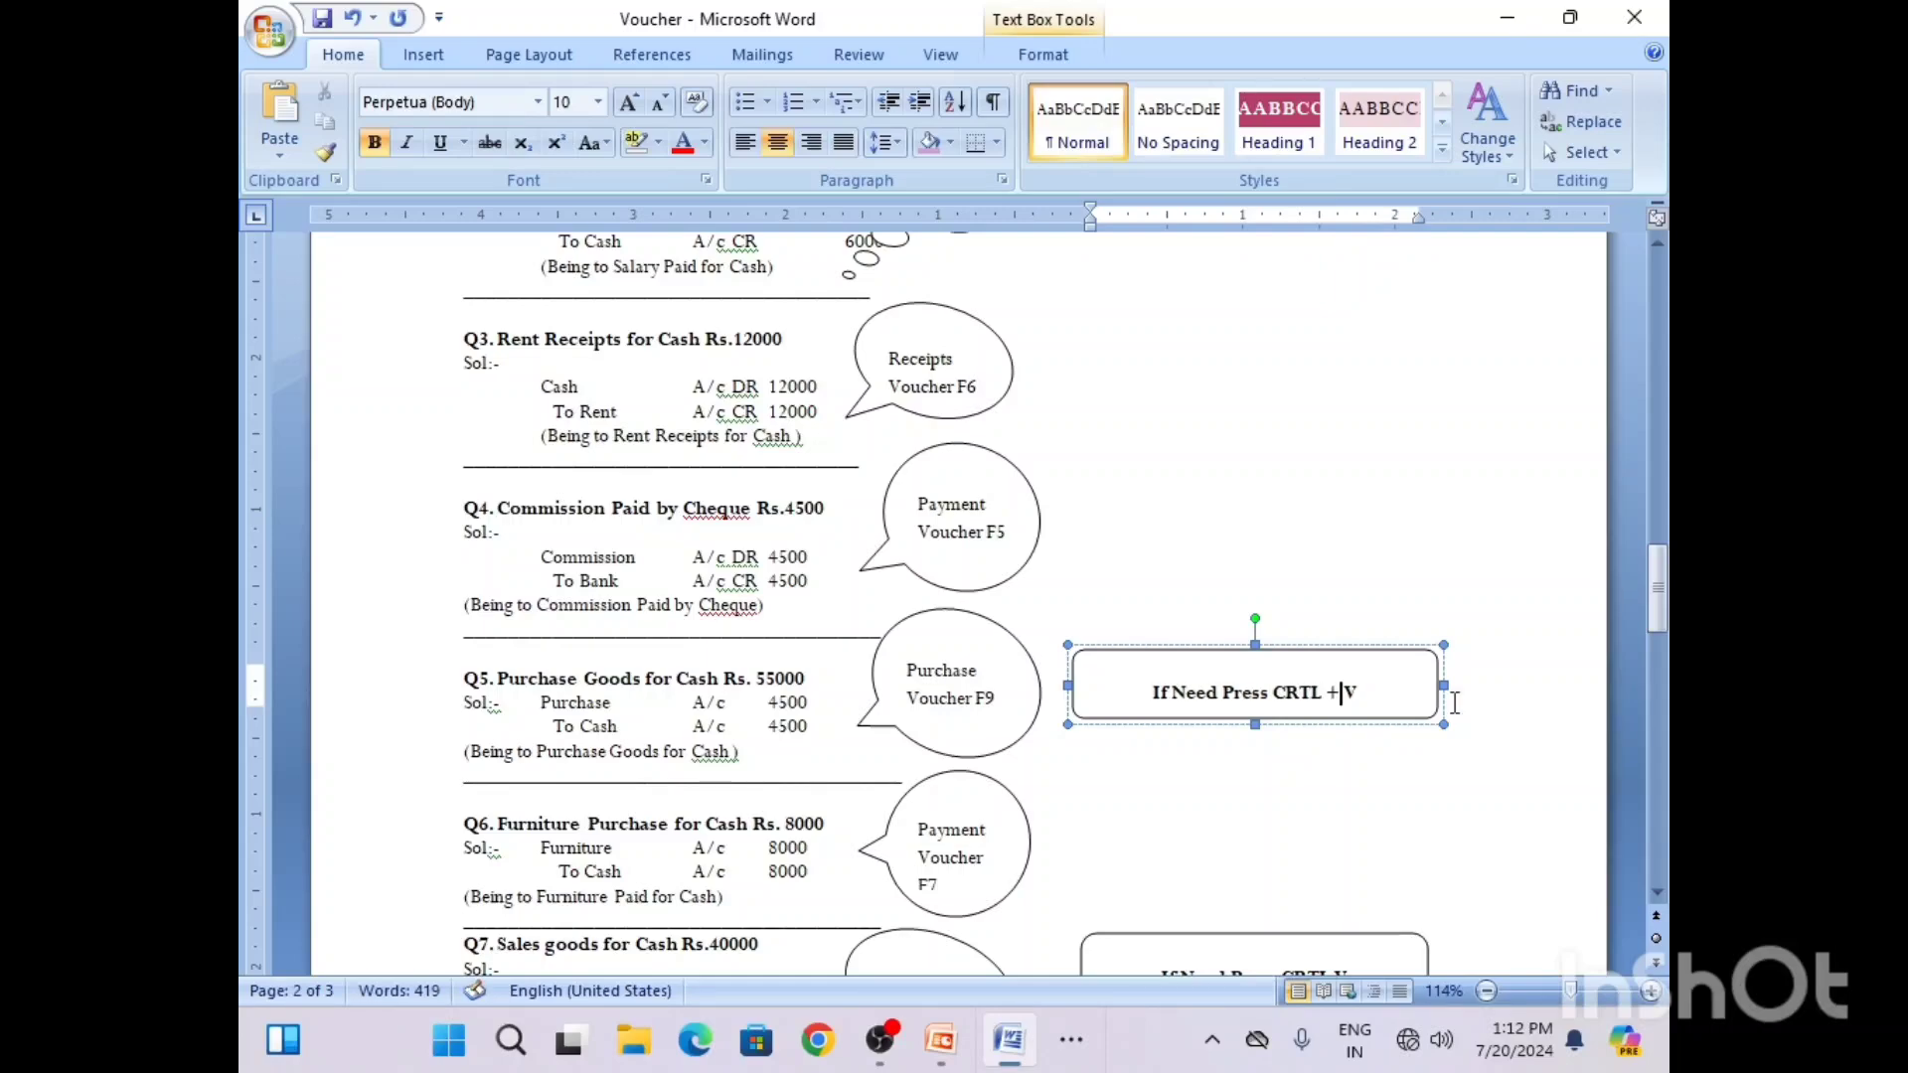
{"action": "scroll", "coordinate": [1615, 651], "scroll_direction": "down", "scroll_amount": 5}
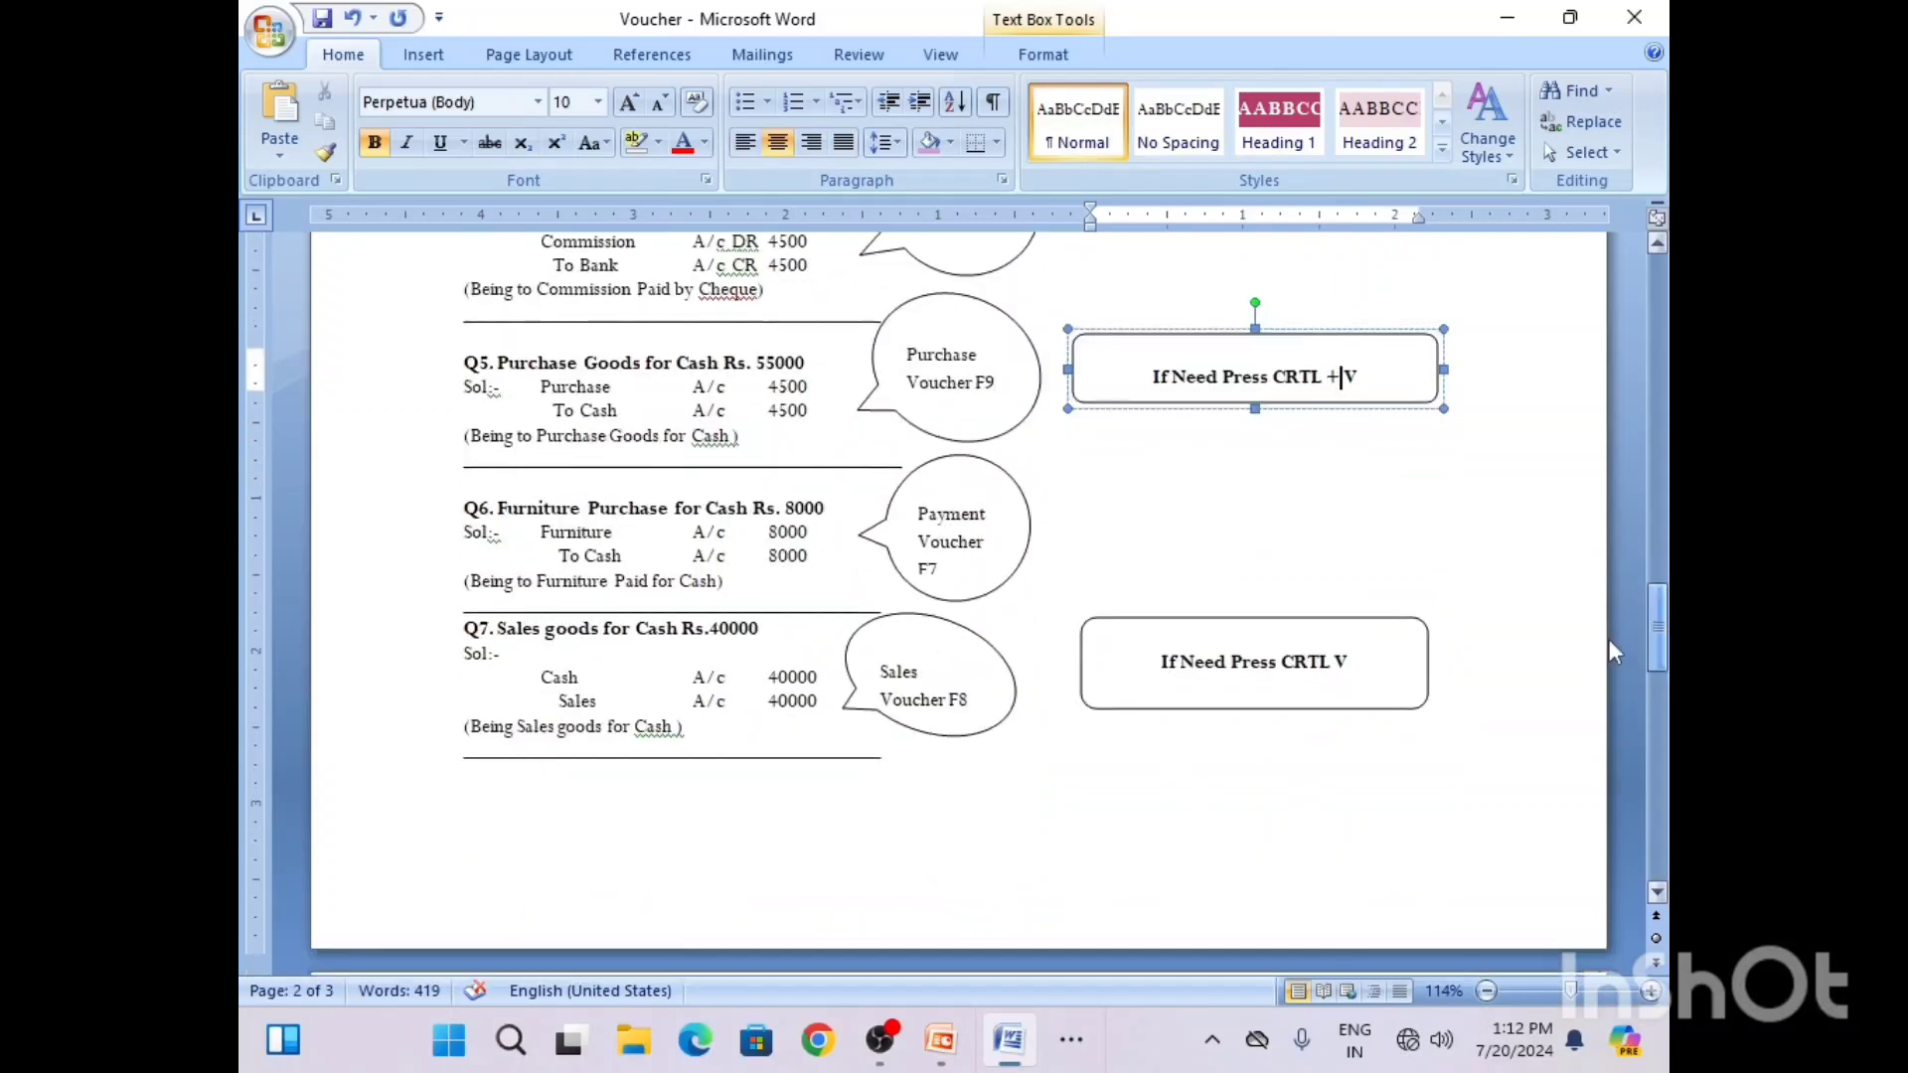
{"action": "left_click", "coordinate": [1332, 674]}
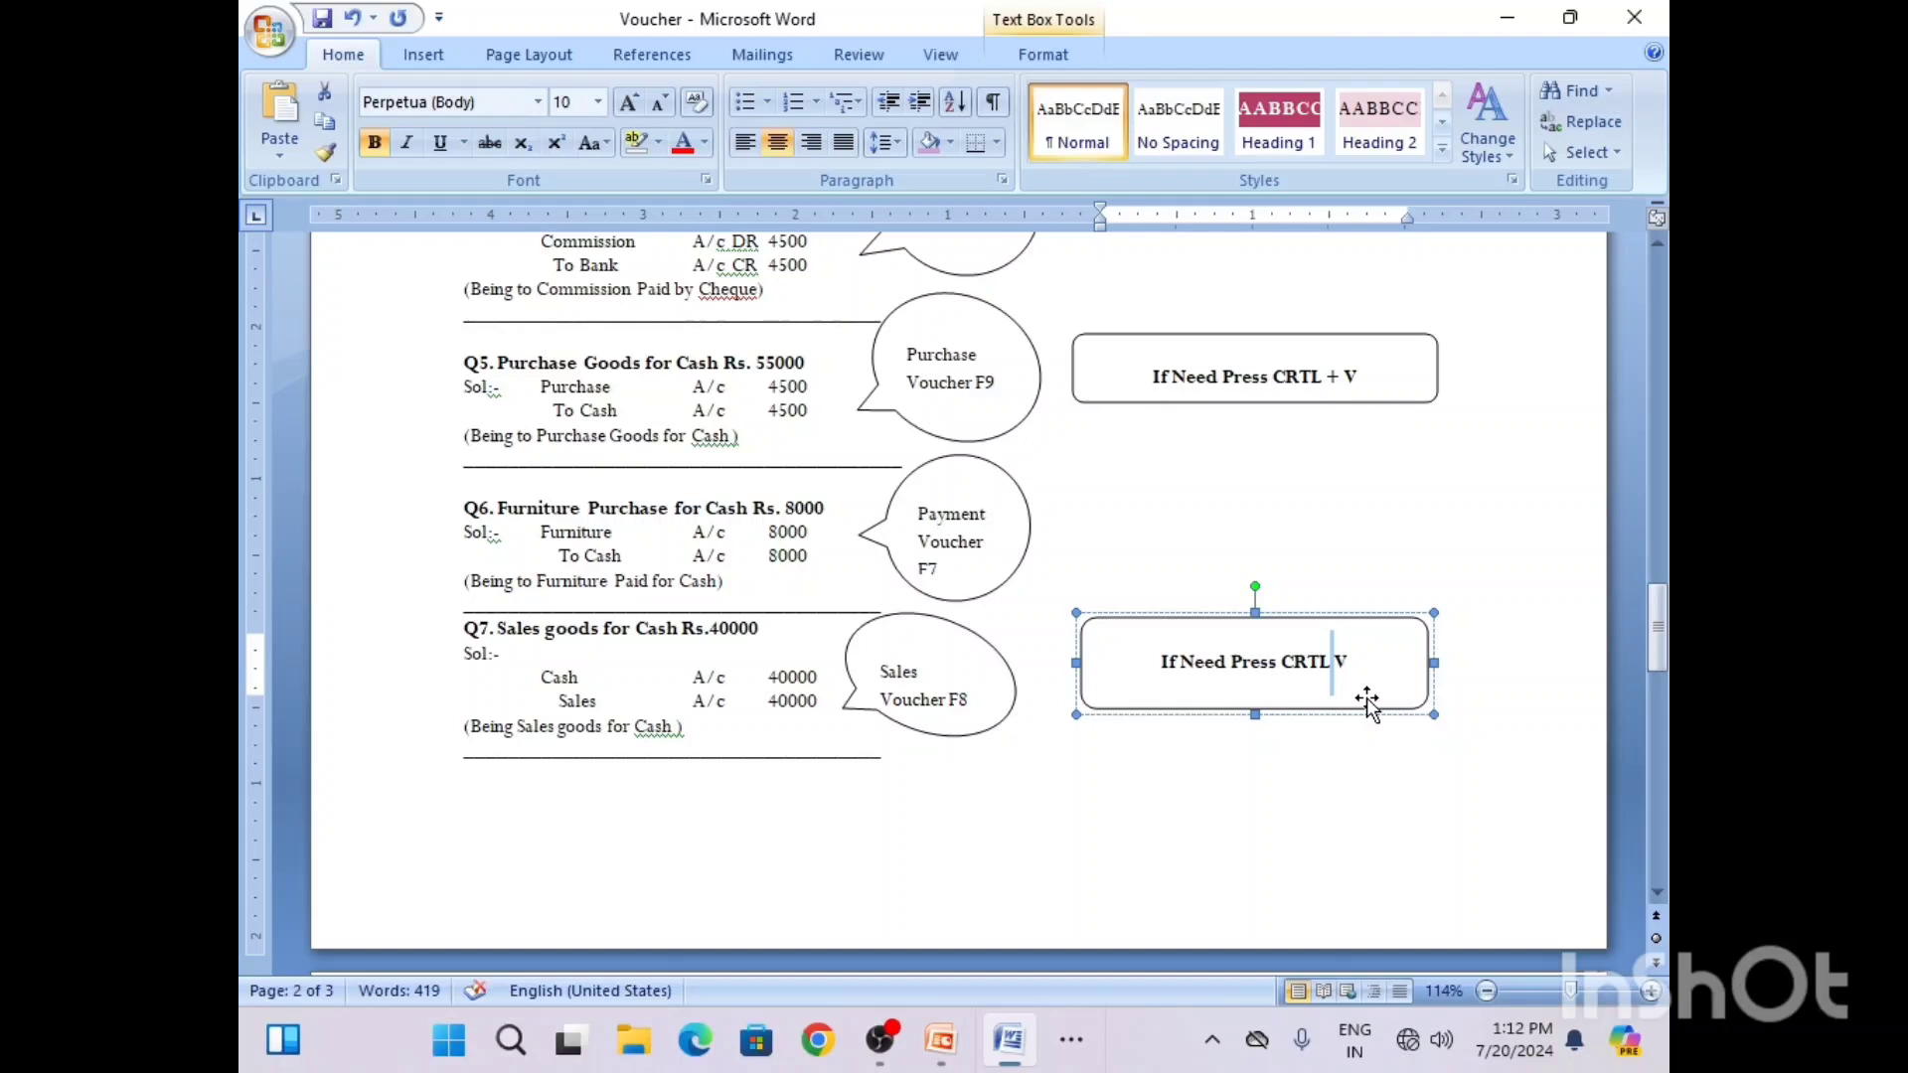
{"action": "key", "text": "BackSpace"}
{"action": "type", "text": "+"}
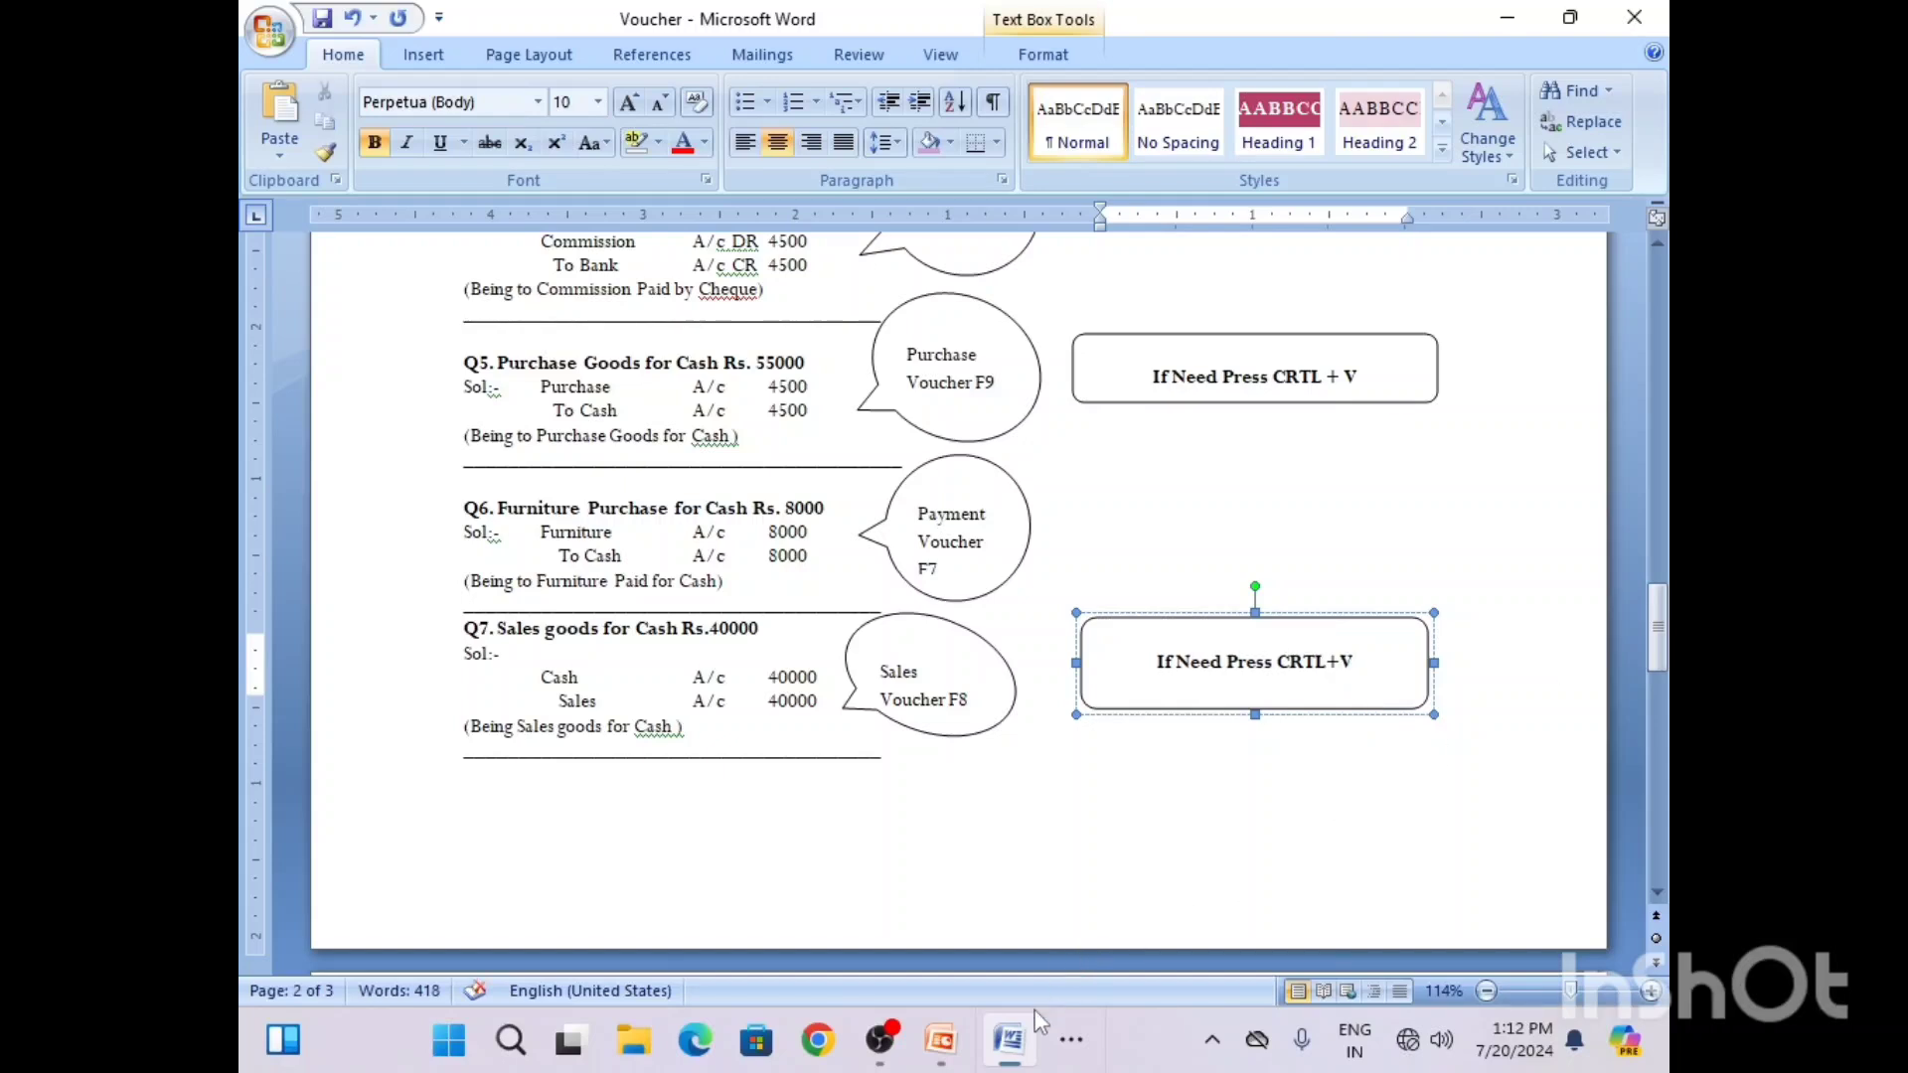
Step: Switch to Tally, put the purchase entry in voucher mode, and enter supplier invoice number 121 dated 1-Apr-2024
{"action": "left_click", "coordinate": [1069, 1039]}
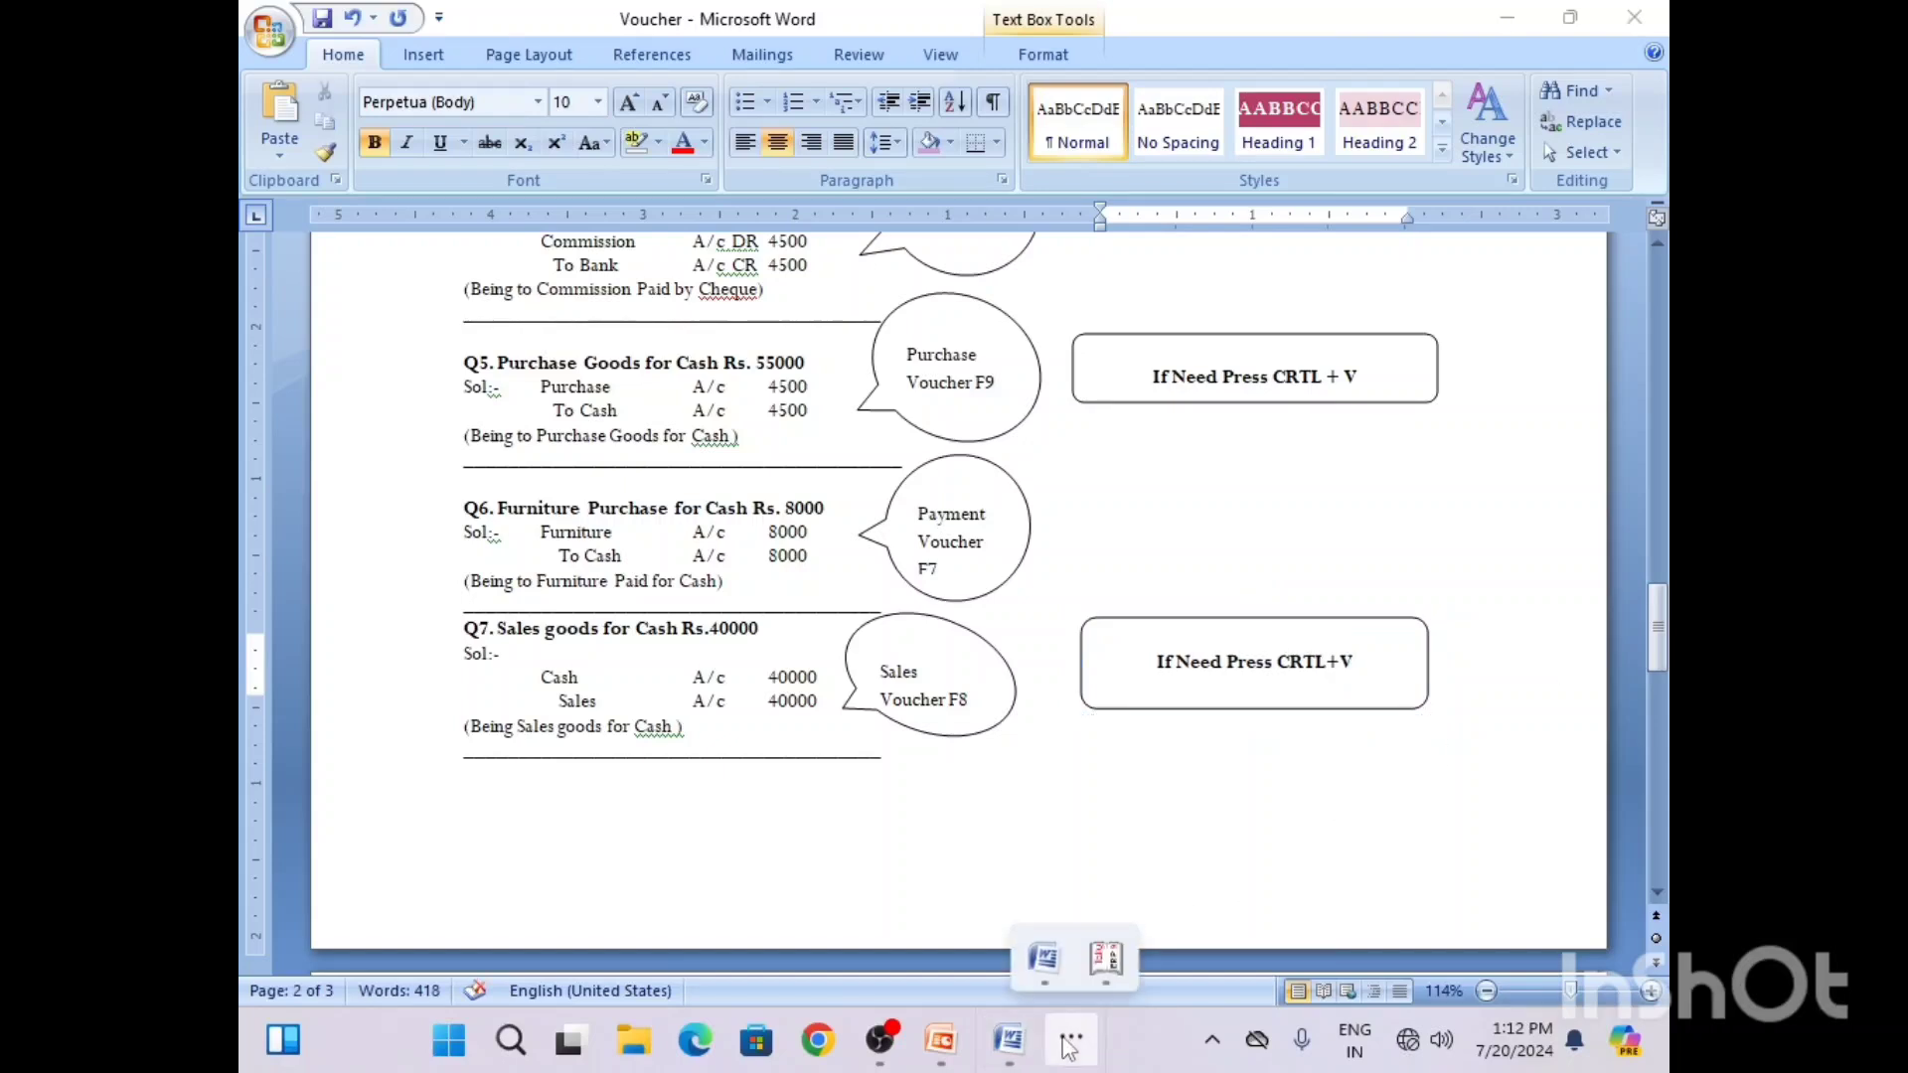
{"action": "left_click", "coordinate": [1104, 956]}
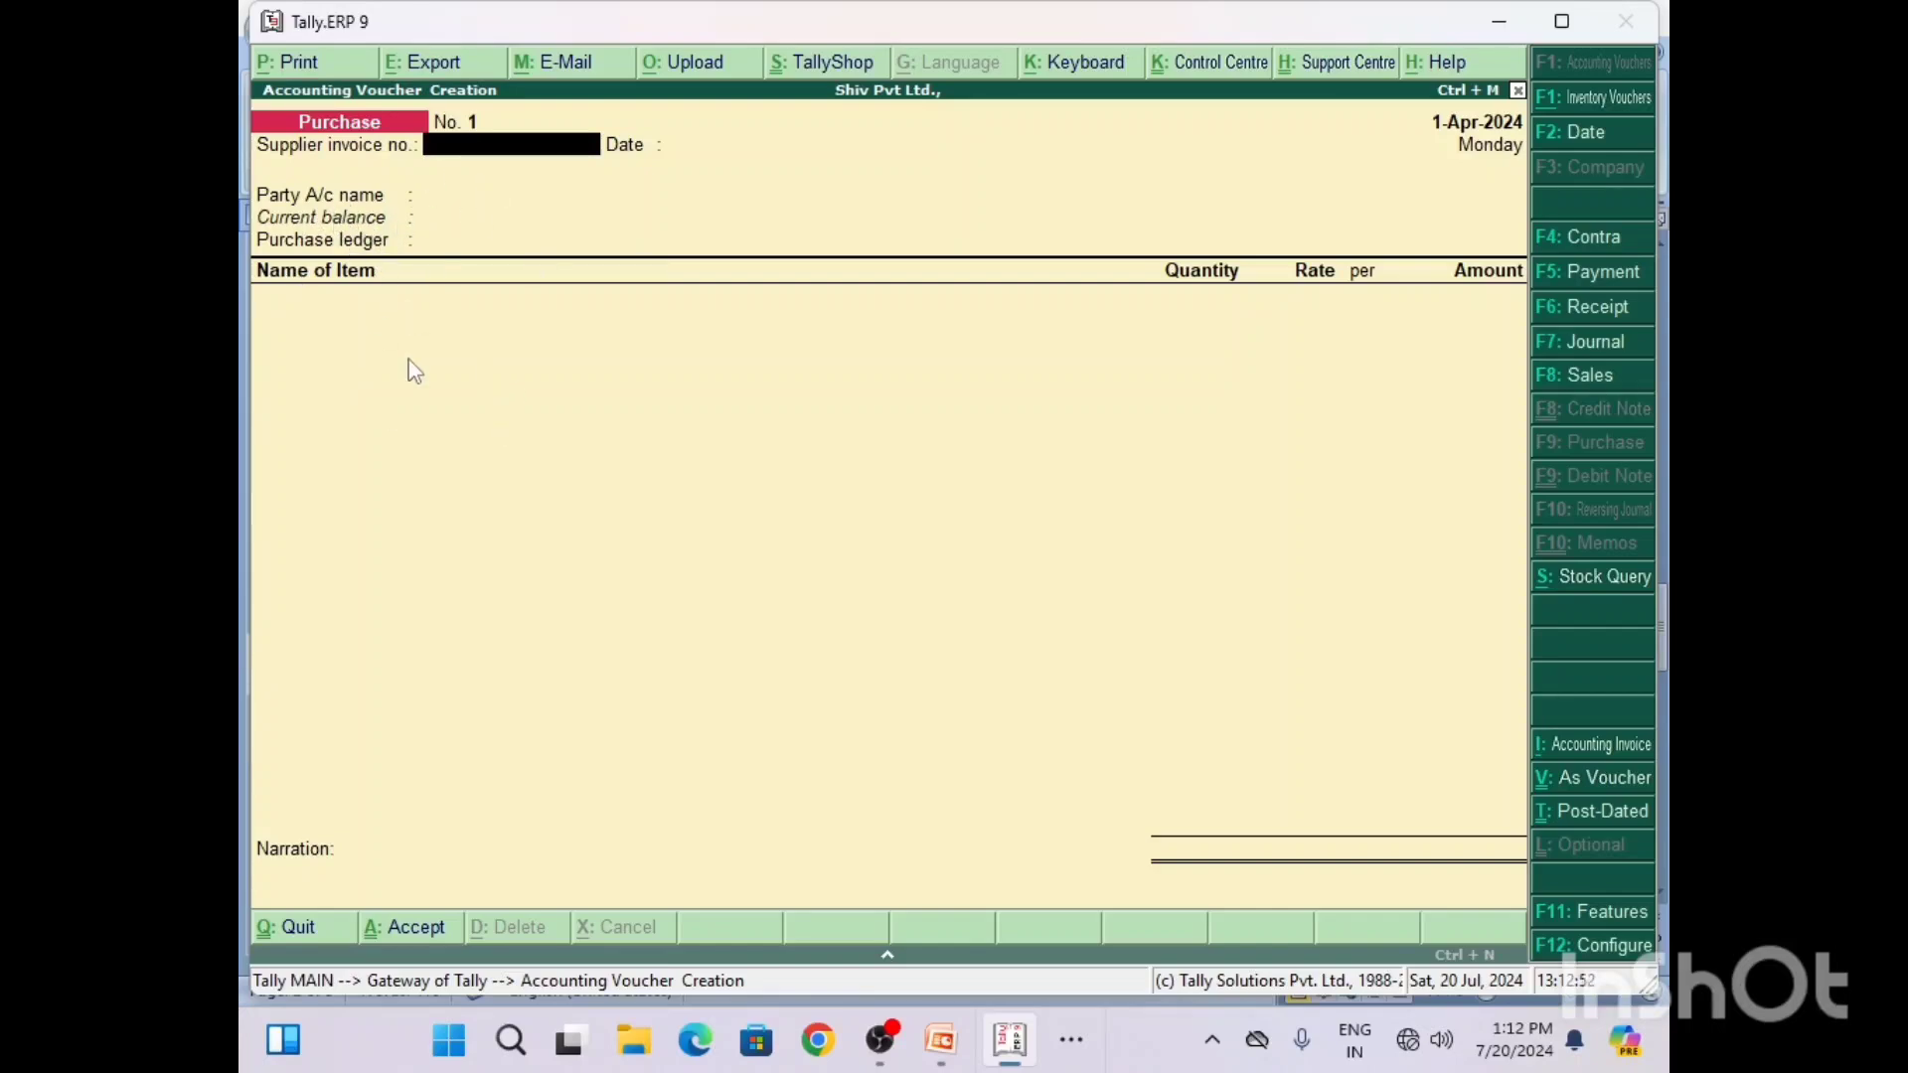
{"action": "key", "text": "ctrl+v"}
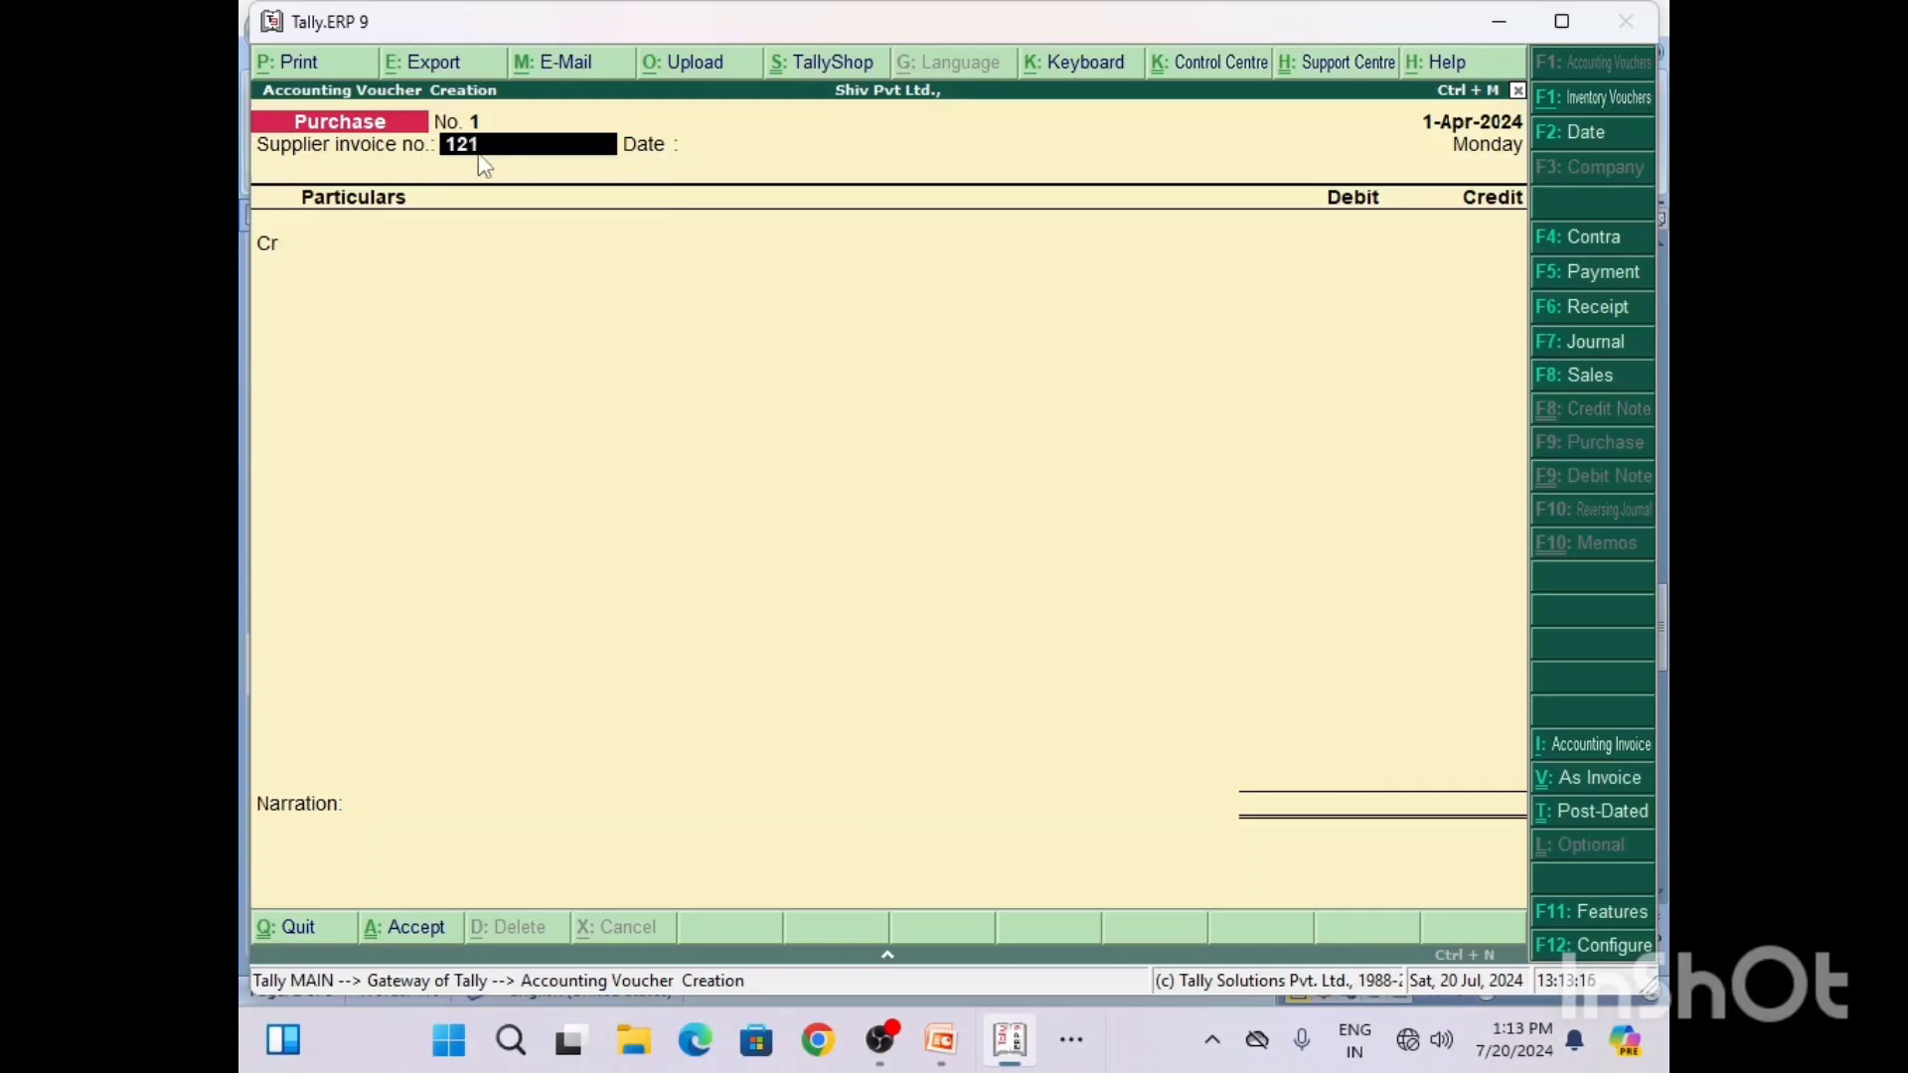
{"action": "key", "text": "Return"}
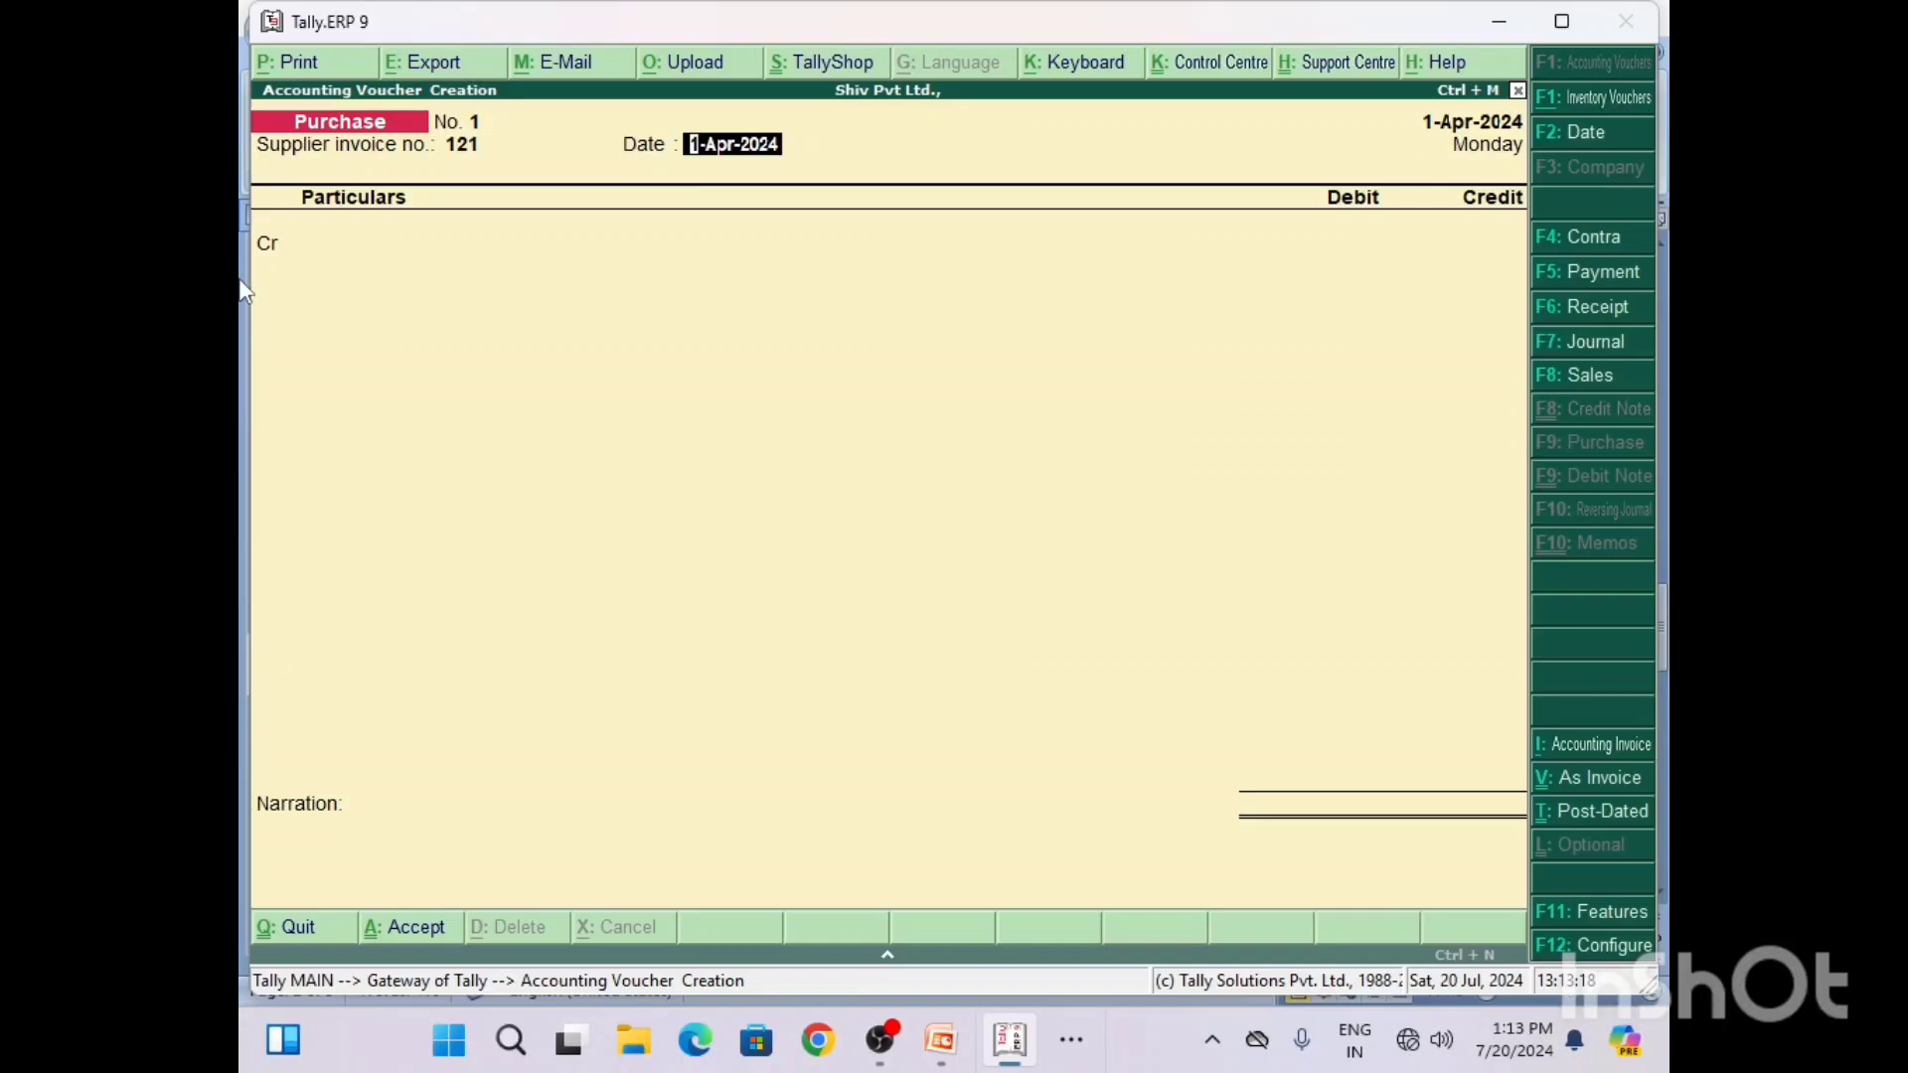
{"action": "key", "text": "Return"}
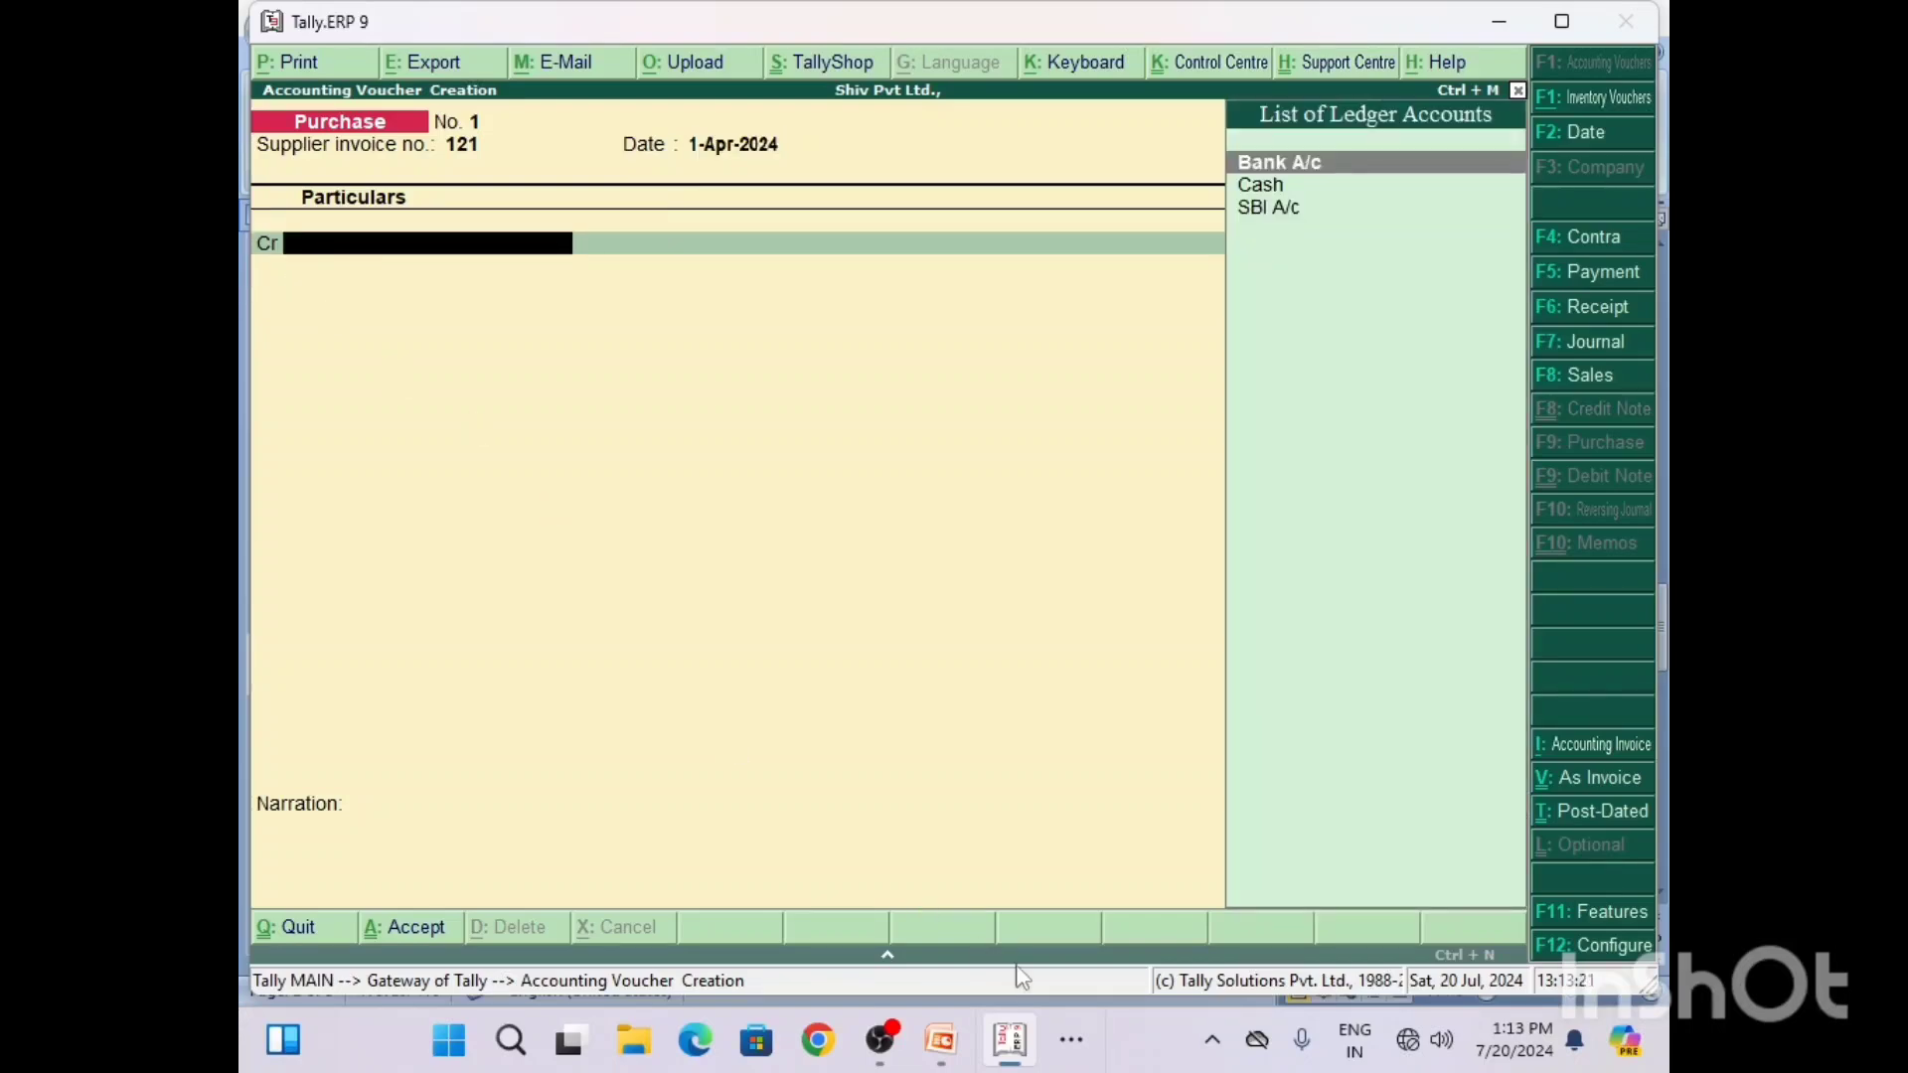
Step: Switch to Word and add DR to the Purchase line and CR to the Cash line of the Q5 solution
{"action": "left_click", "coordinate": [1073, 1045]}
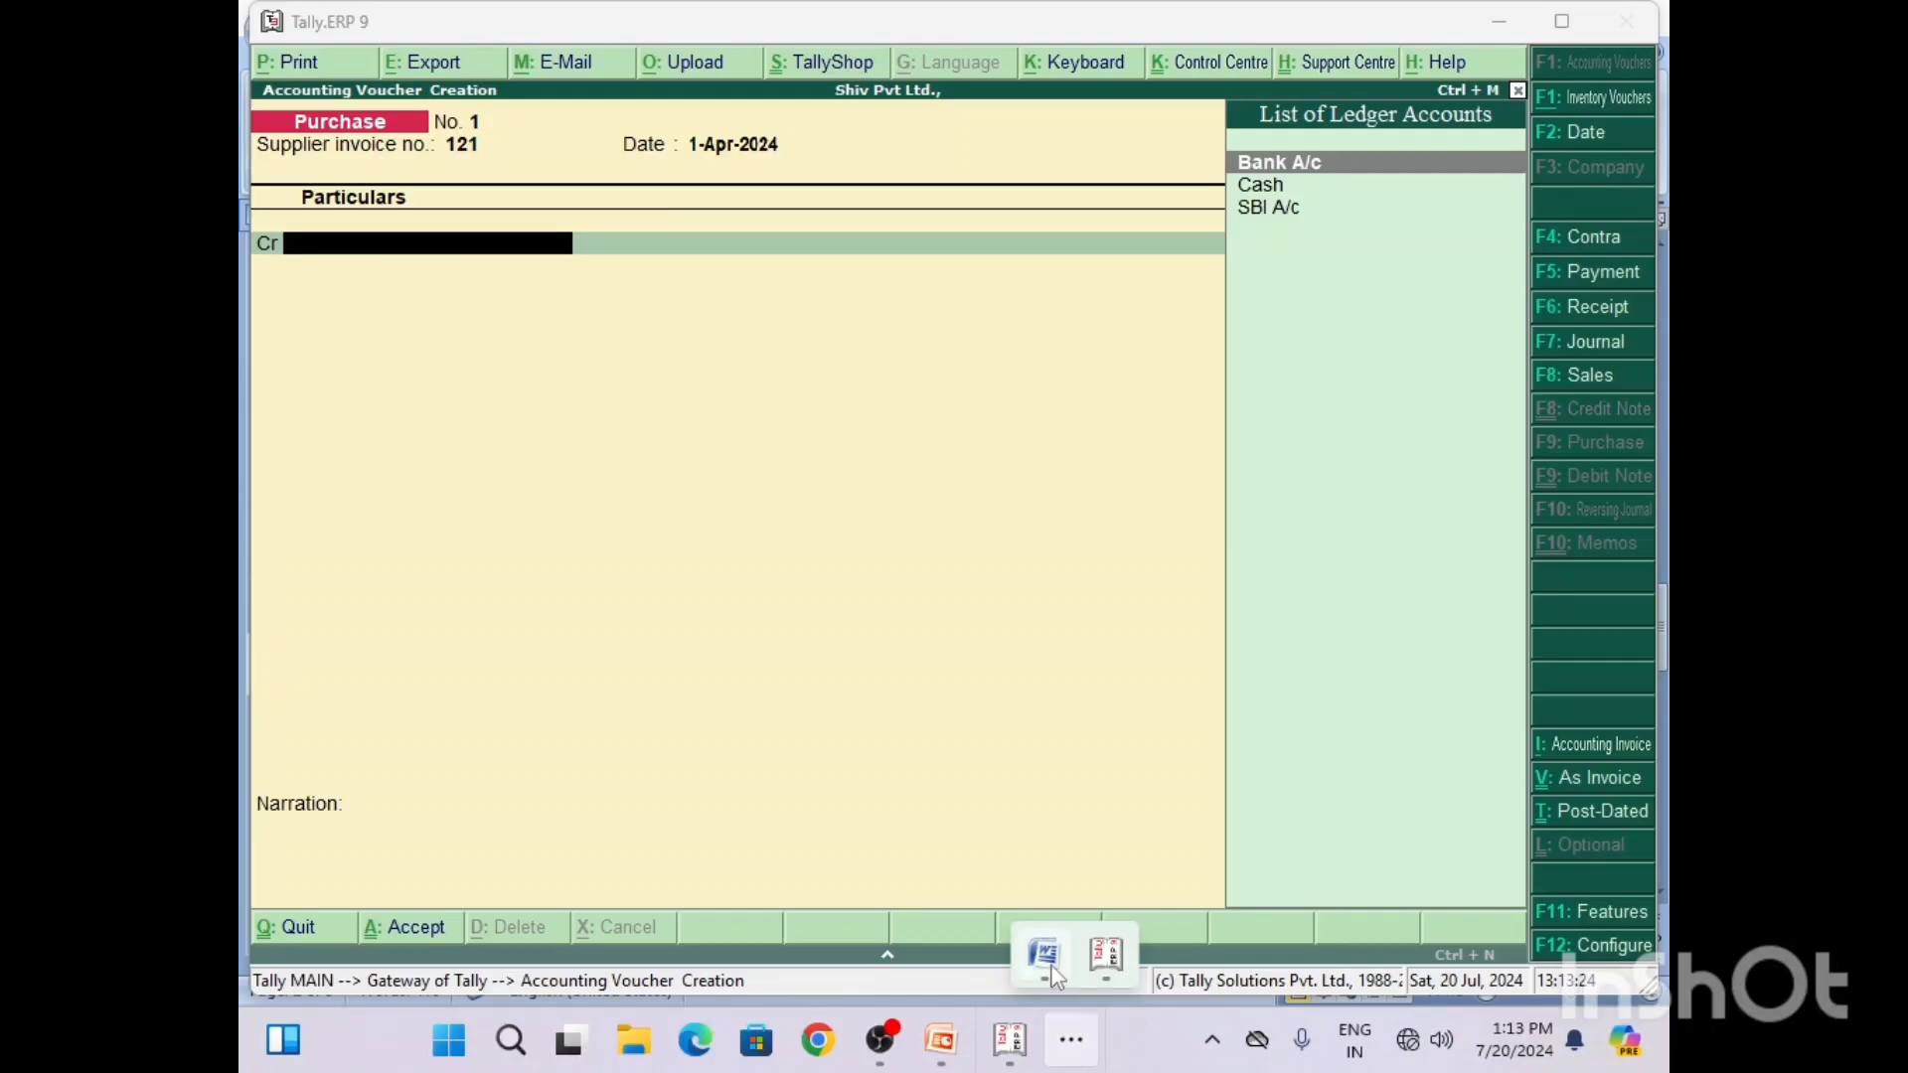
{"action": "left_click", "coordinate": [1043, 954]}
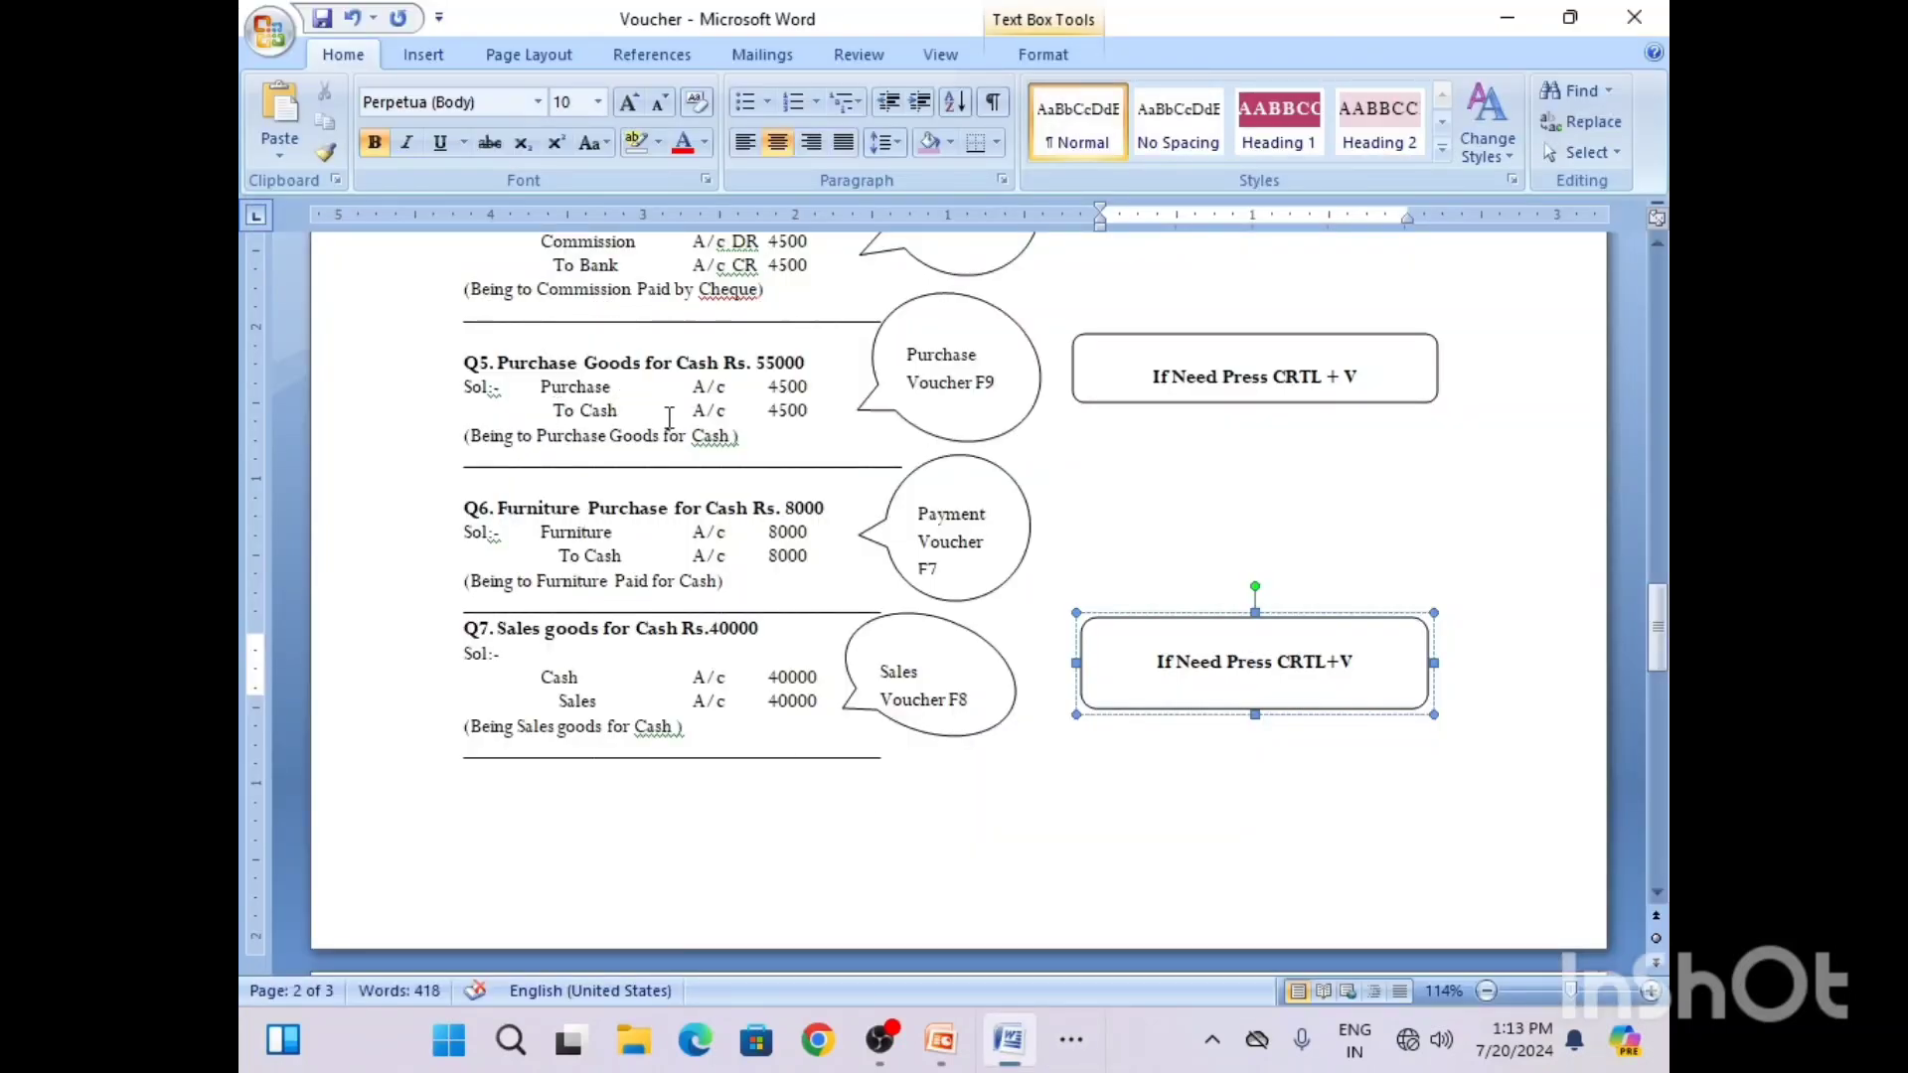
{"action": "left_click", "coordinate": [730, 388]}
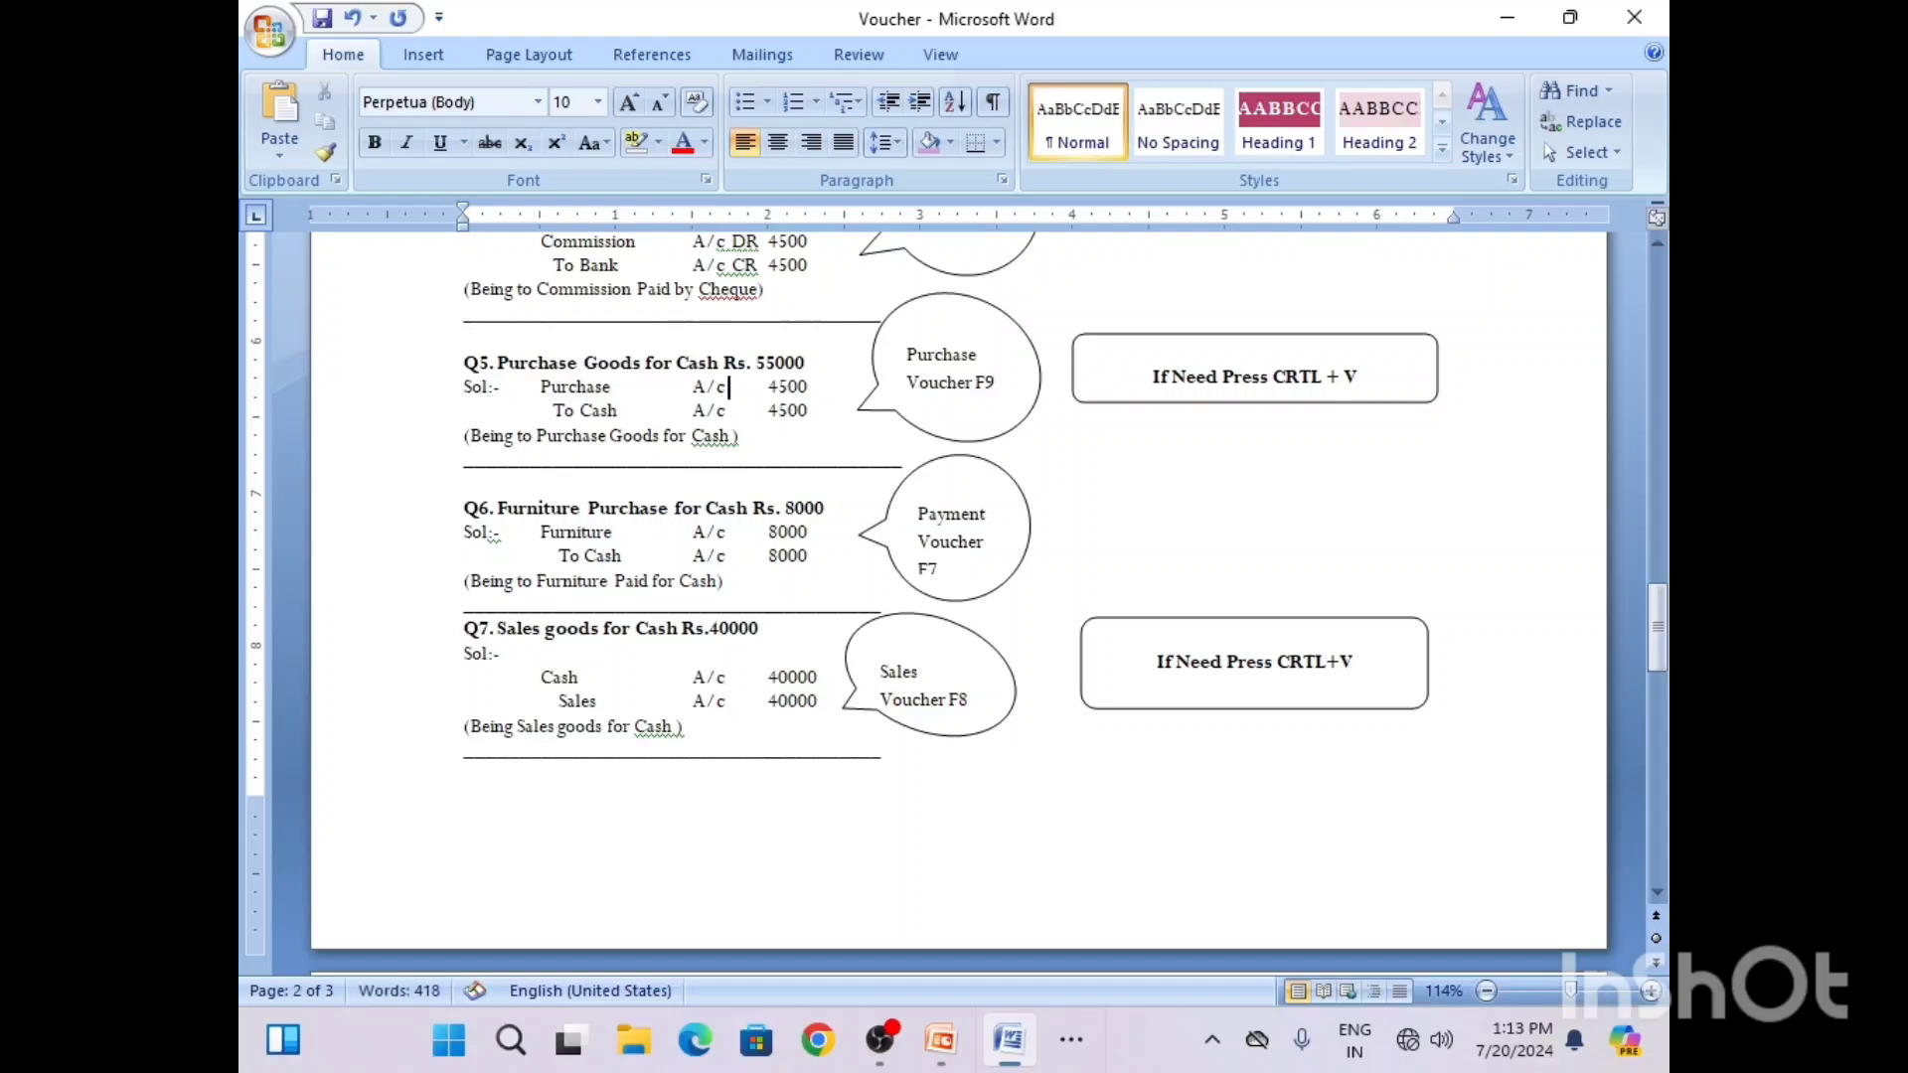
{"action": "type", "text": "DR"}
{"action": "left_click", "coordinate": [726, 390]}
{"action": "left_click", "coordinate": [737, 412]}
{"action": "type", "text": "CR"}
Step: Return to Tally, choose Cash as the purchase voucher's credit account, and accept the supplier's details without additions
{"action": "left_click", "coordinate": [1509, 24]}
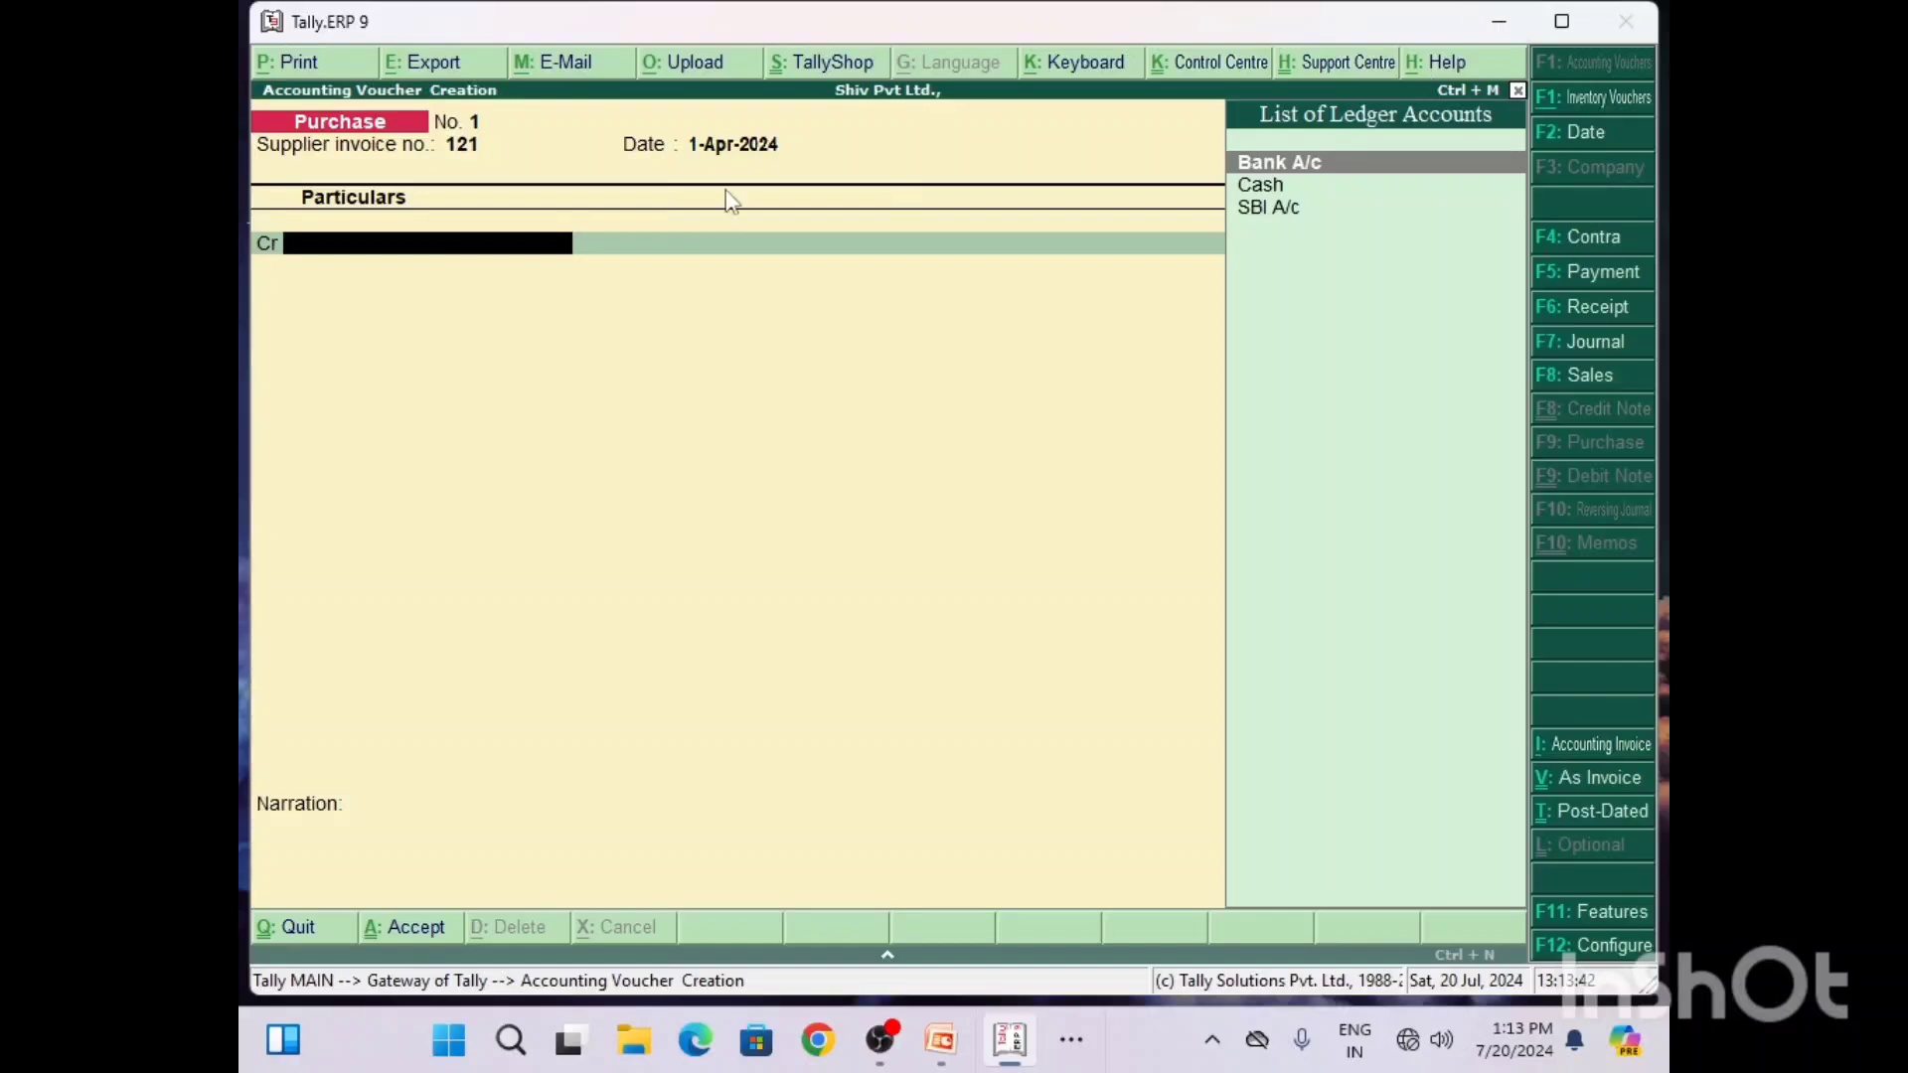
{"action": "type", "text": "C"}
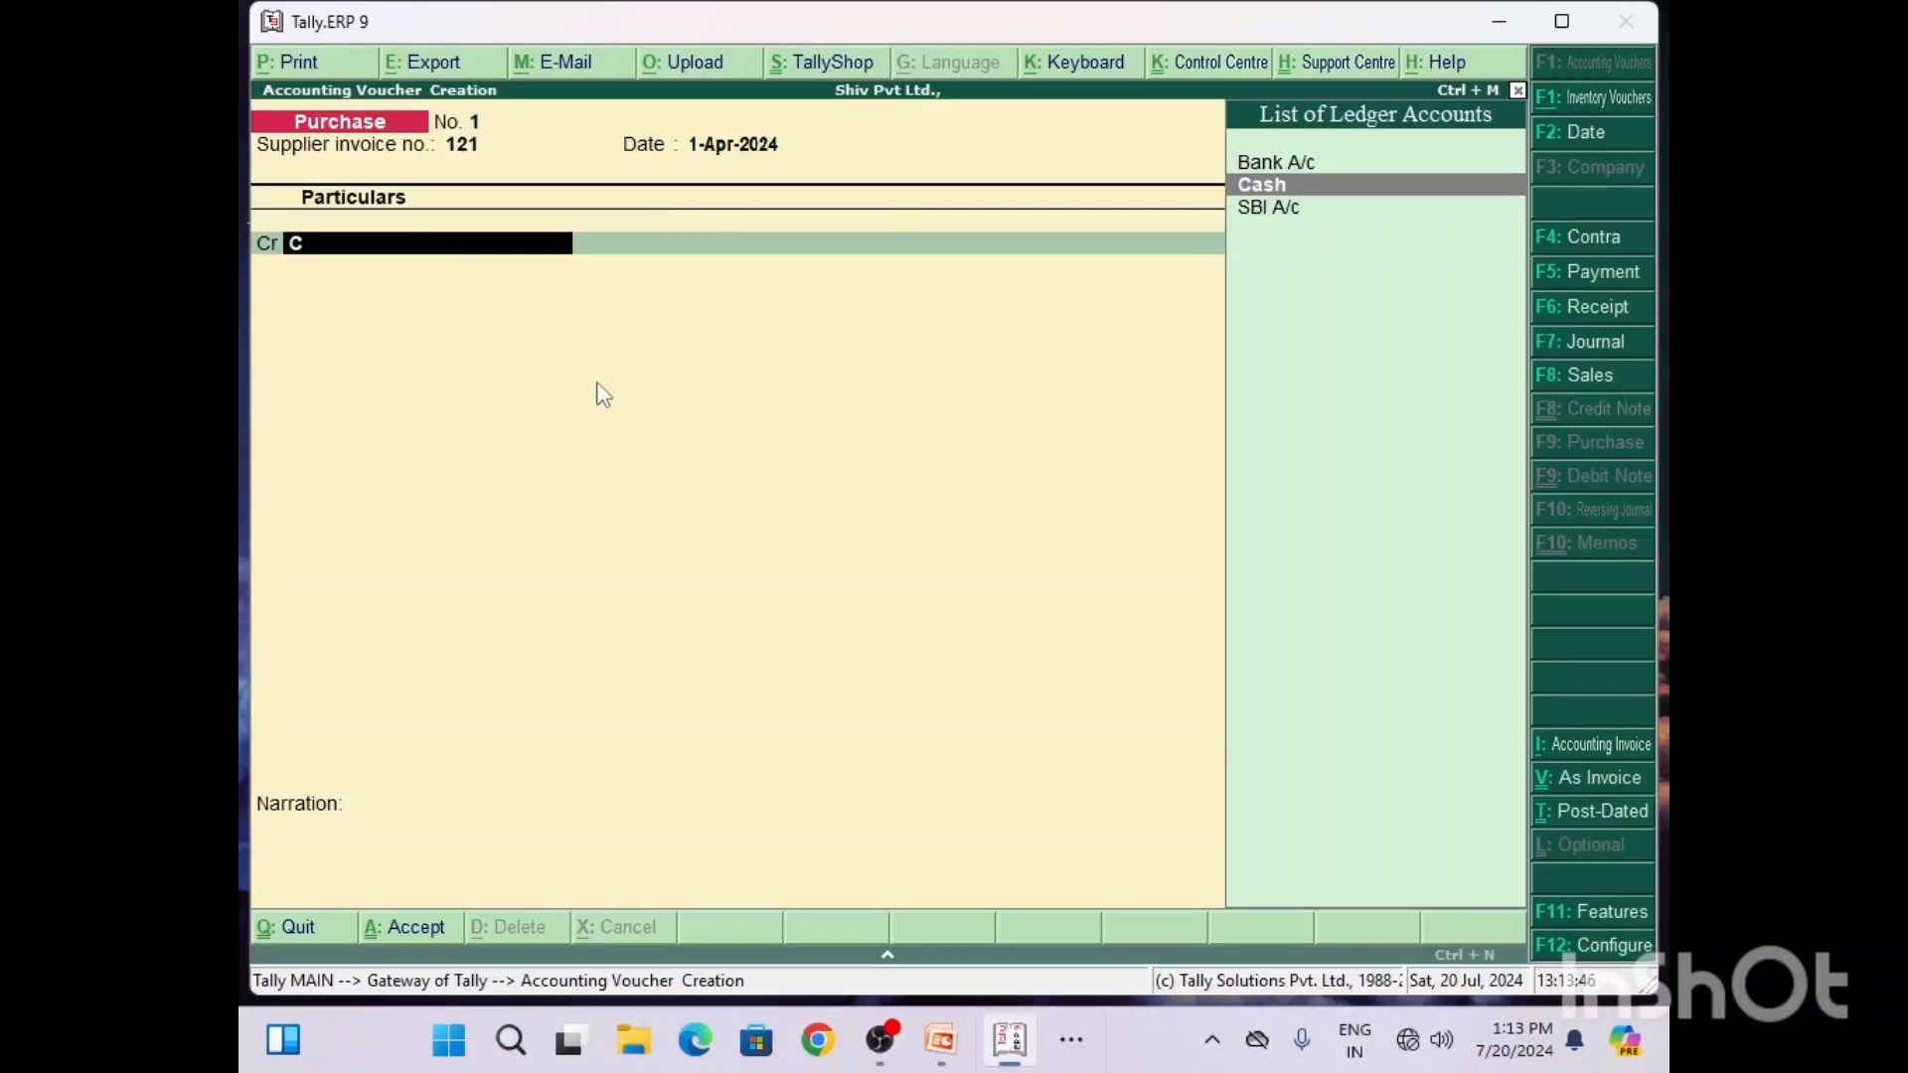
{"action": "key", "text": "Return"}
{"action": "key", "text": "Return"}
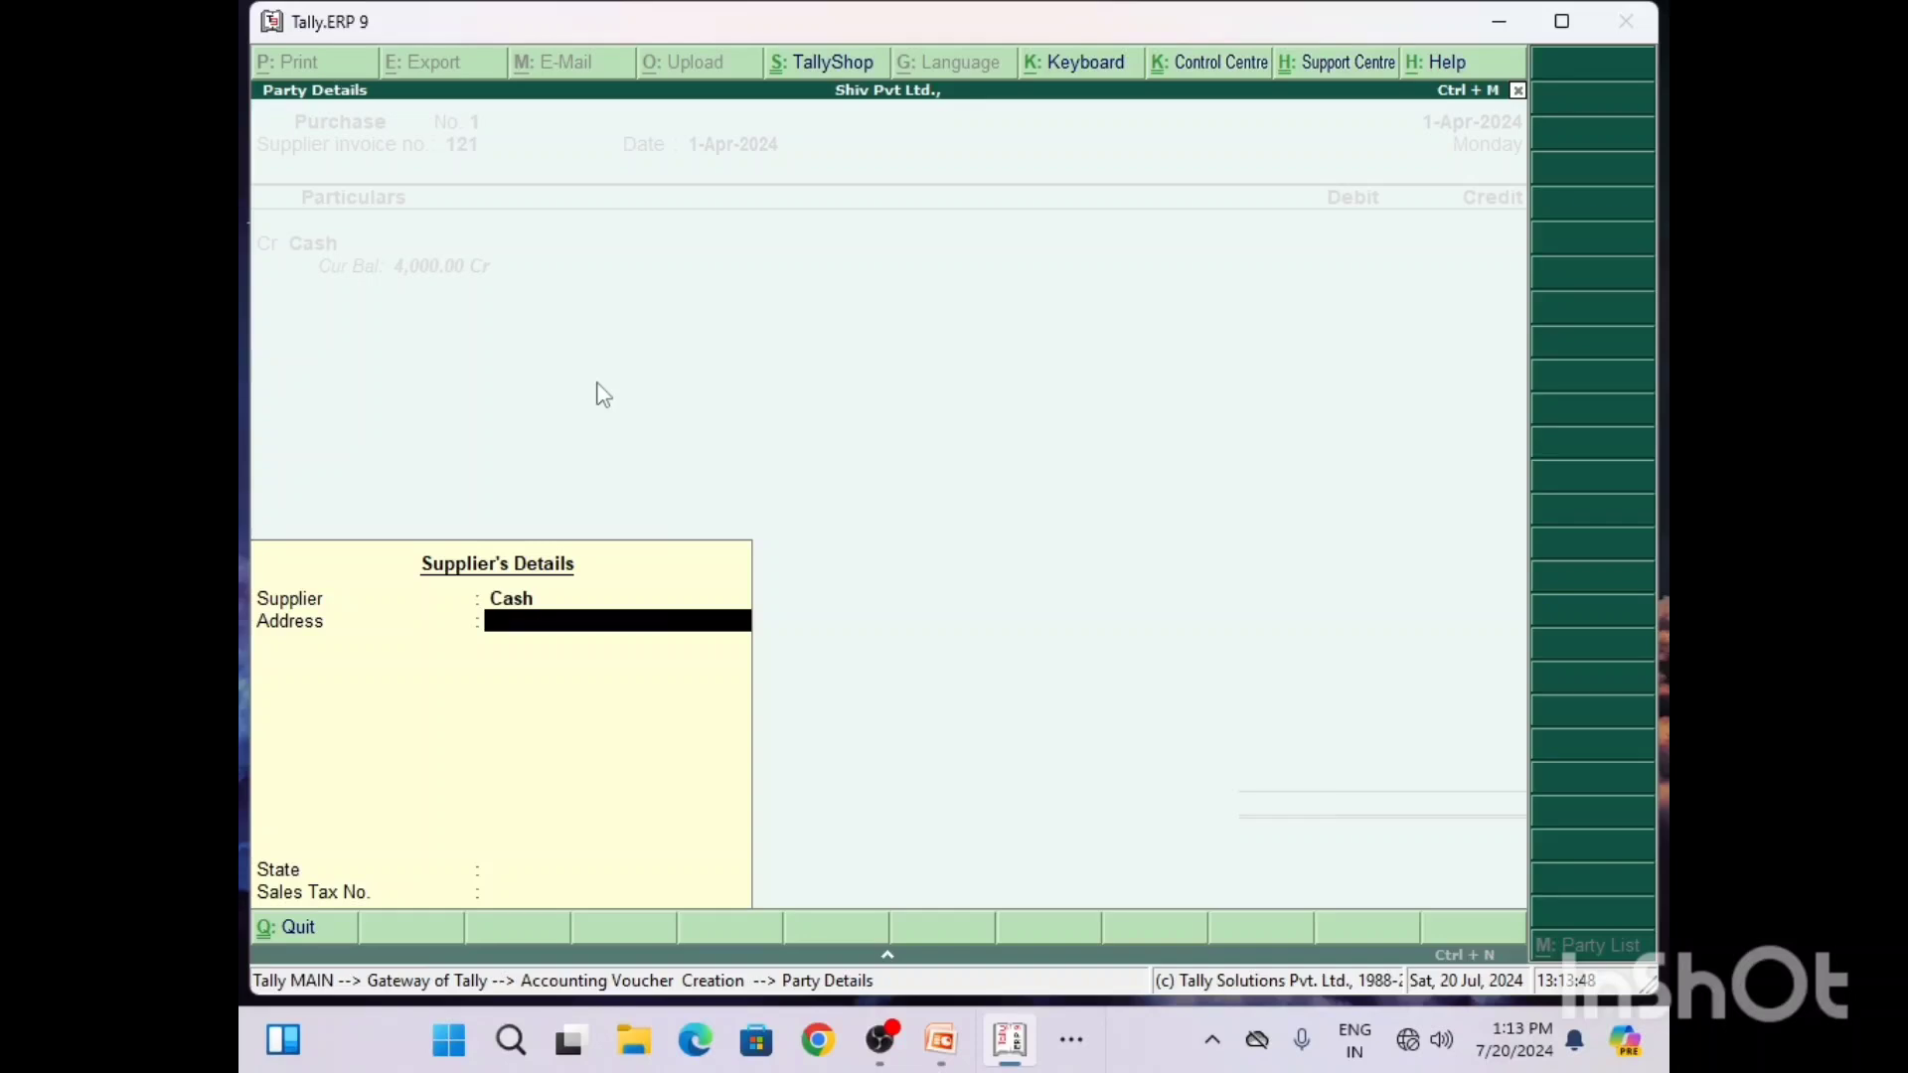
{"action": "key", "text": "Return"}
{"action": "key", "text": "Return"}
{"action": "key", "text": "Return"}
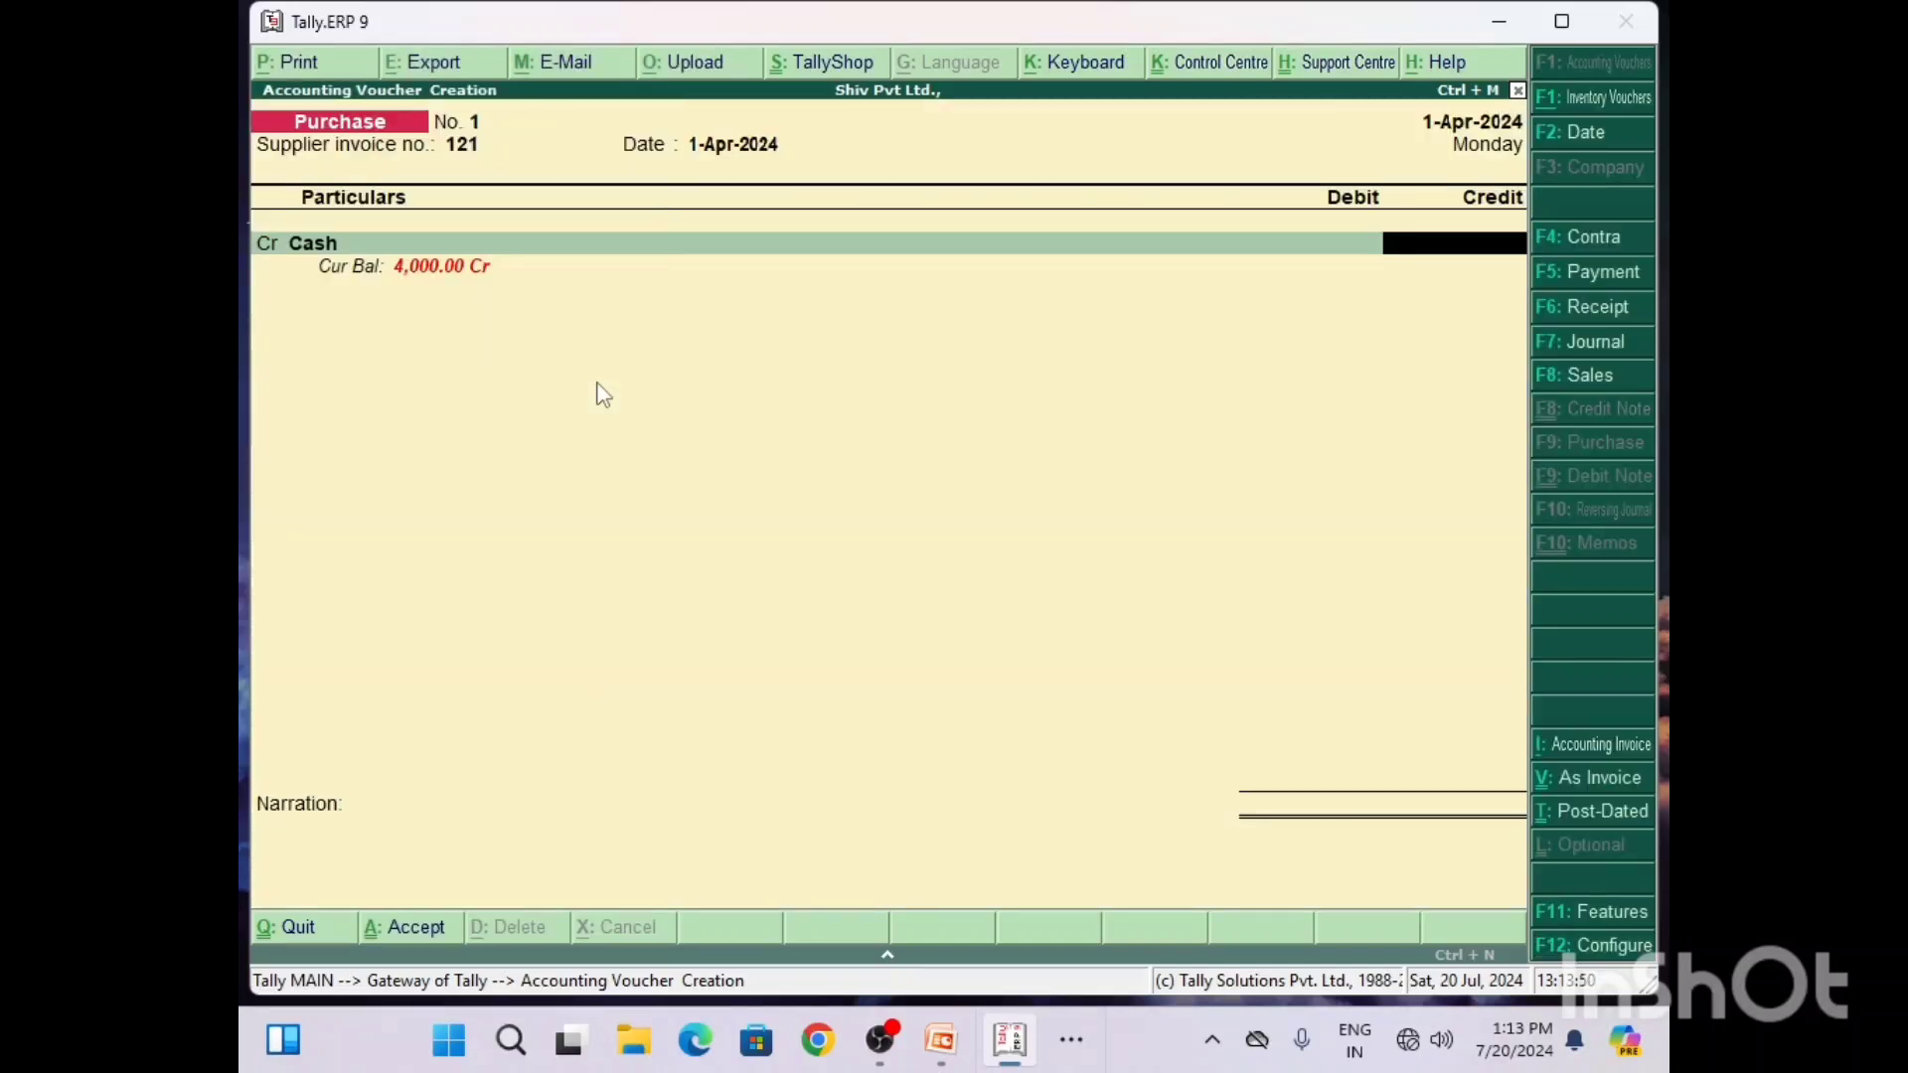
Step: Switch to Word and change the Purchase and Cash amounts in the Q5 solution to 5500
{"action": "left_click", "coordinate": [1071, 1040]}
{"action": "left_click", "coordinate": [1041, 954]}
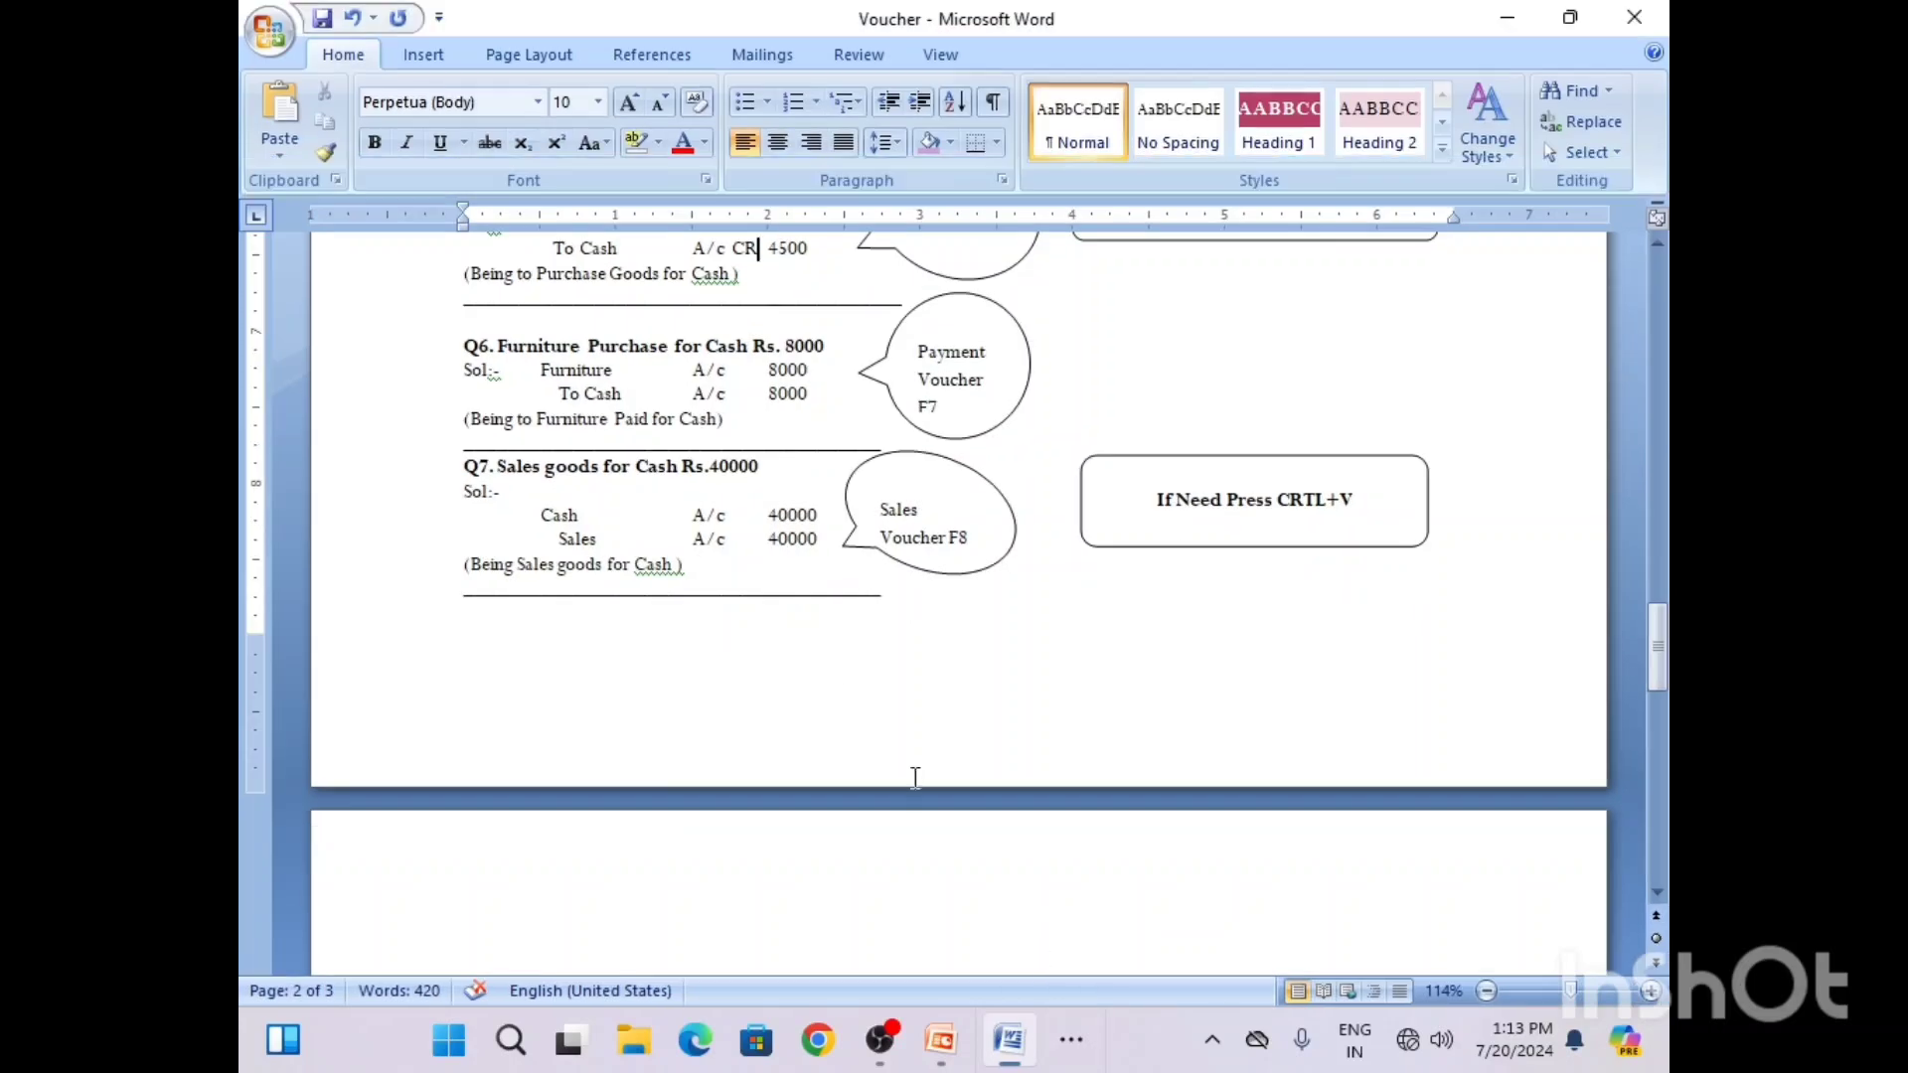
{"action": "left_click", "coordinate": [1654, 247]}
{"action": "left_click", "coordinate": [1653, 247]}
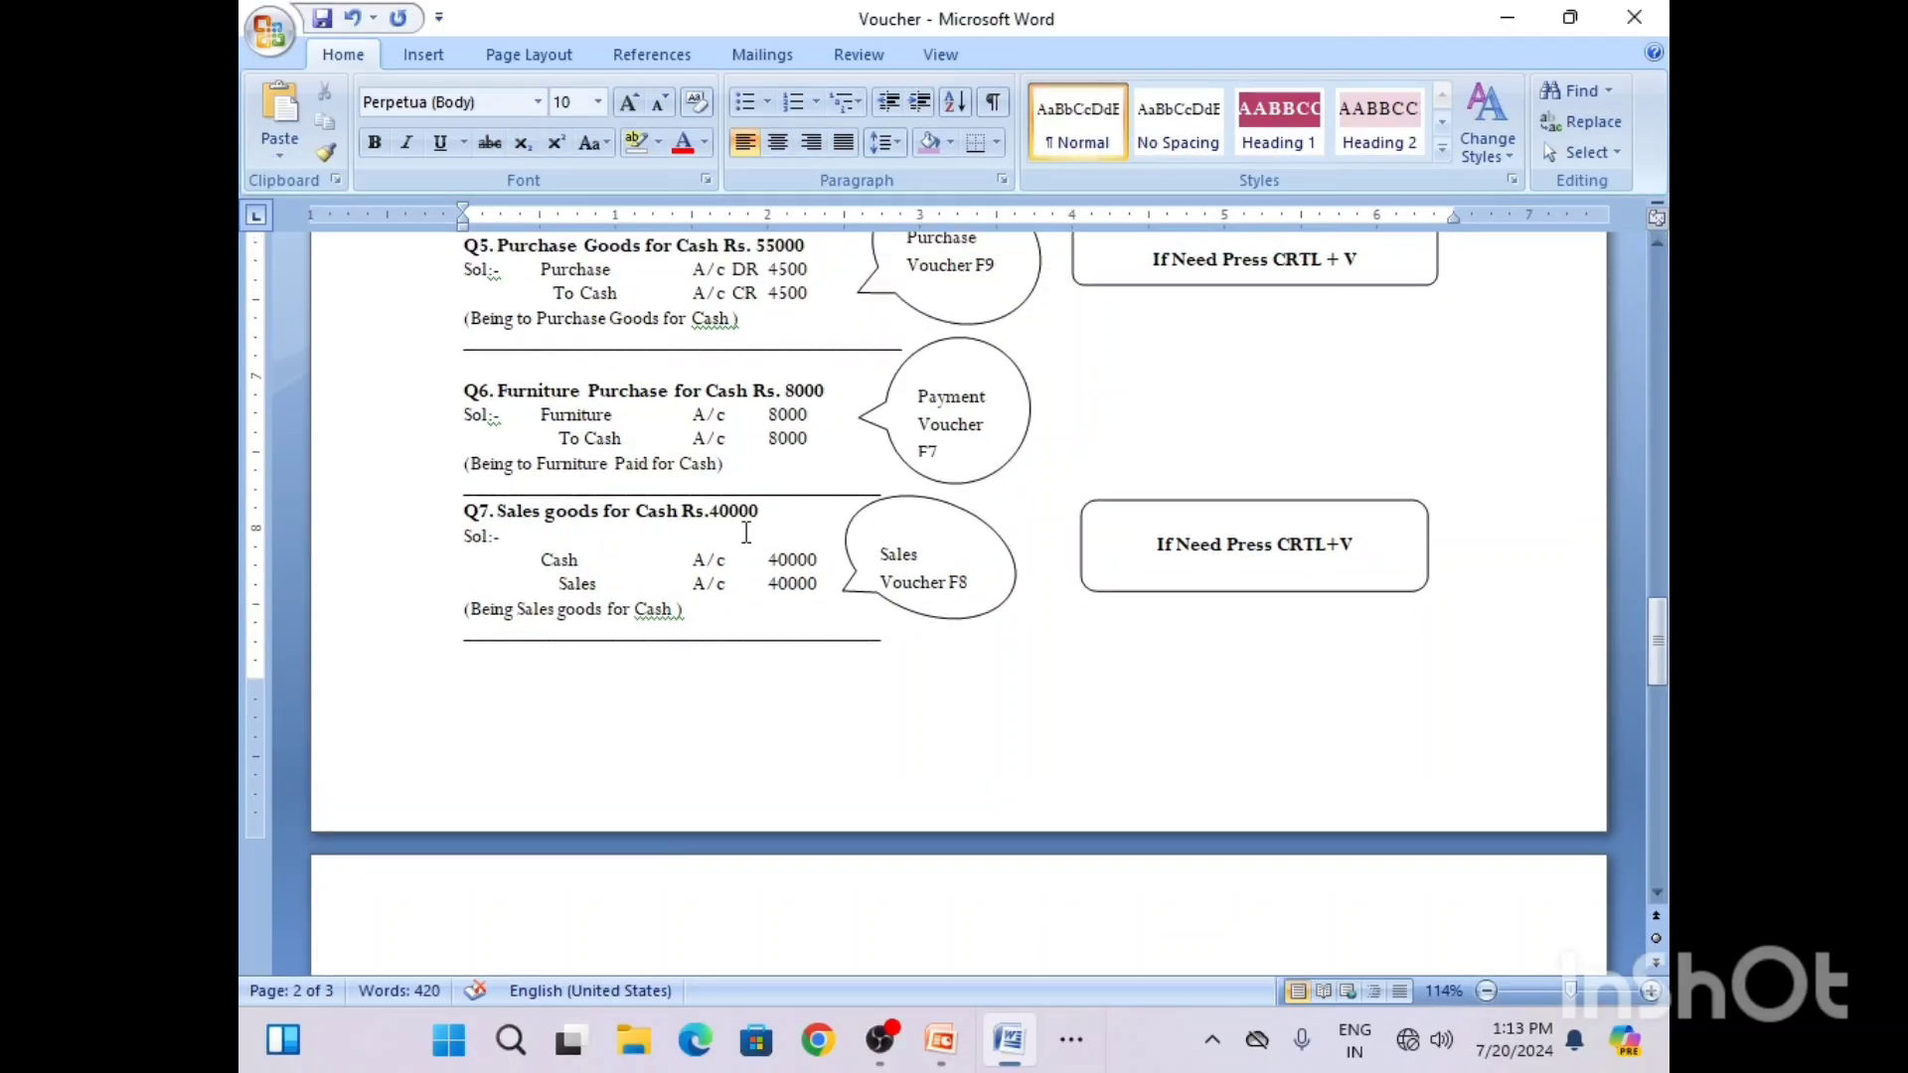
{"action": "left_click", "coordinate": [758, 293]}
{"action": "left_click", "coordinate": [1658, 244]}
{"action": "left_click", "coordinate": [1658, 245]}
{"action": "left_click", "coordinate": [1658, 244]}
{"action": "left_click", "coordinate": [1657, 245]}
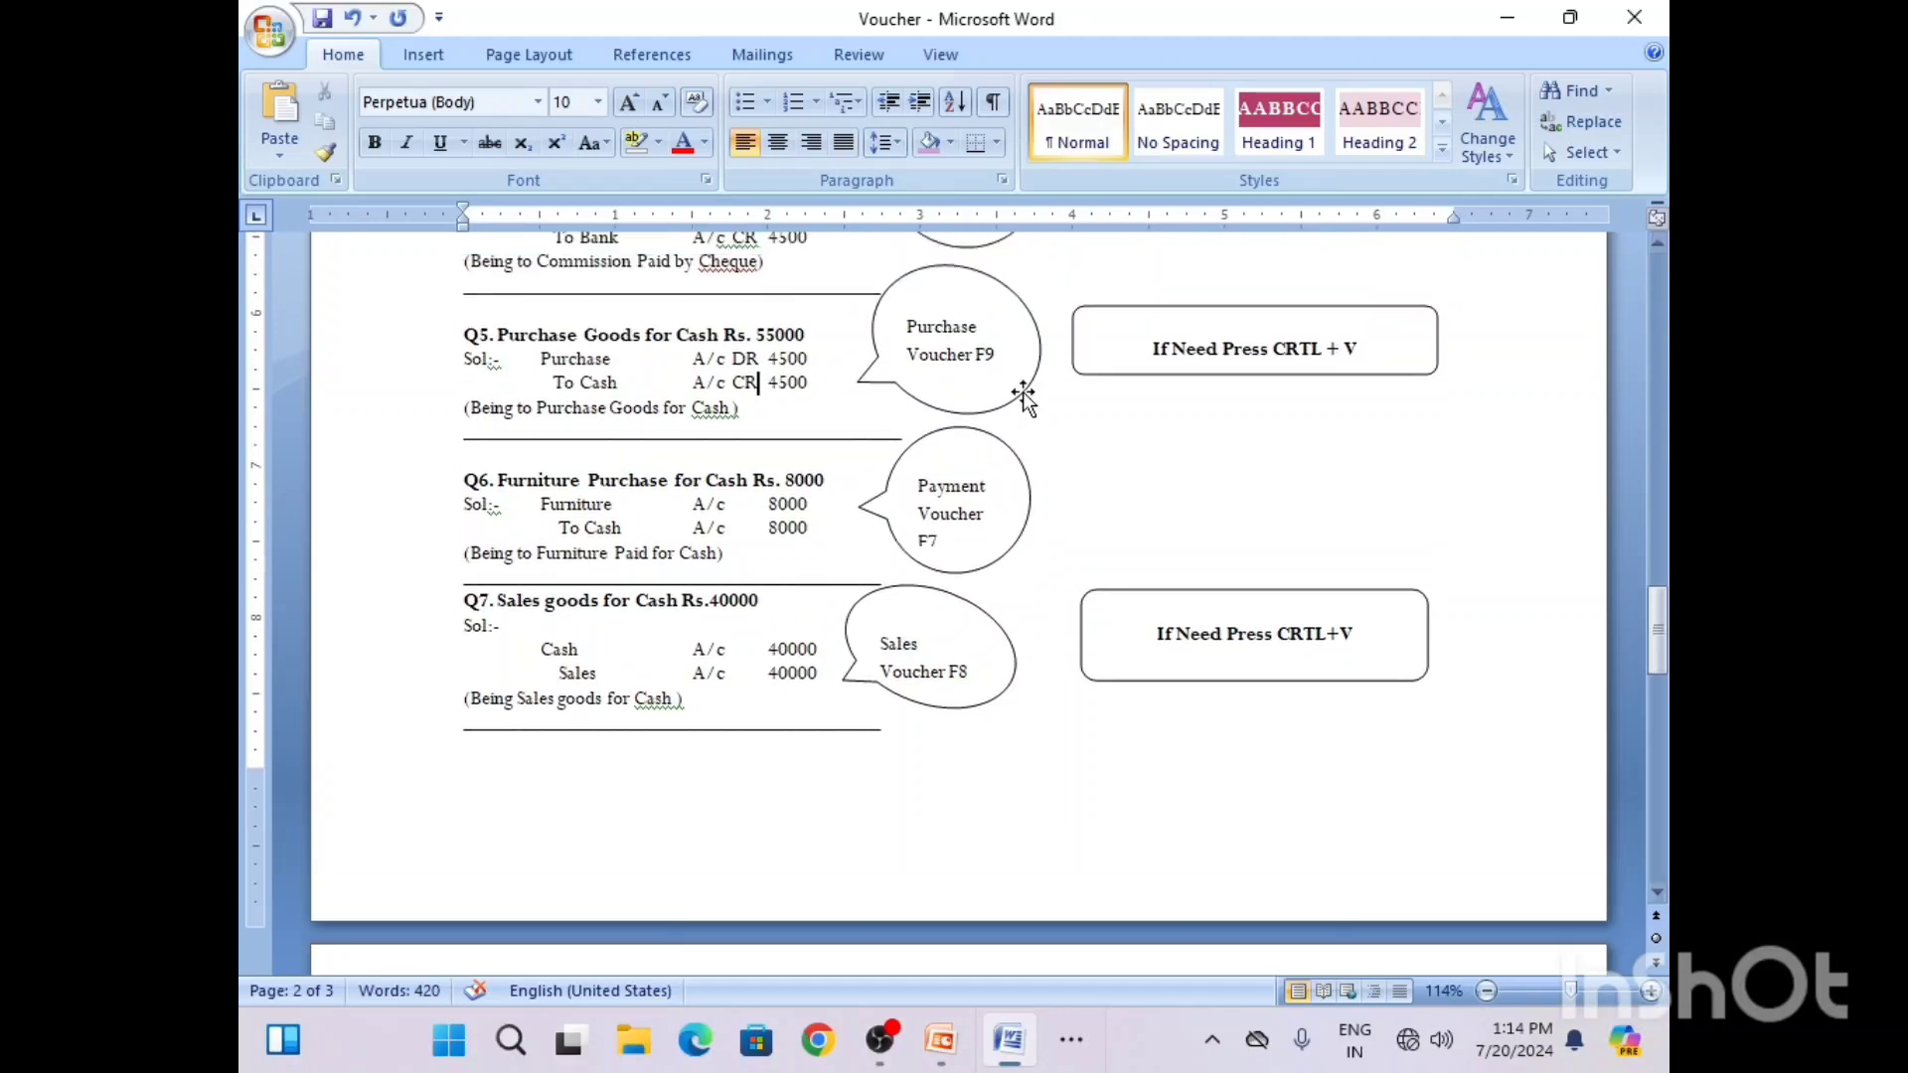
{"action": "left_click", "coordinate": [779, 359]}
{"action": "key", "text": "BackSpace"}
{"action": "type", "text": "5"}
{"action": "type", "text": "5"}
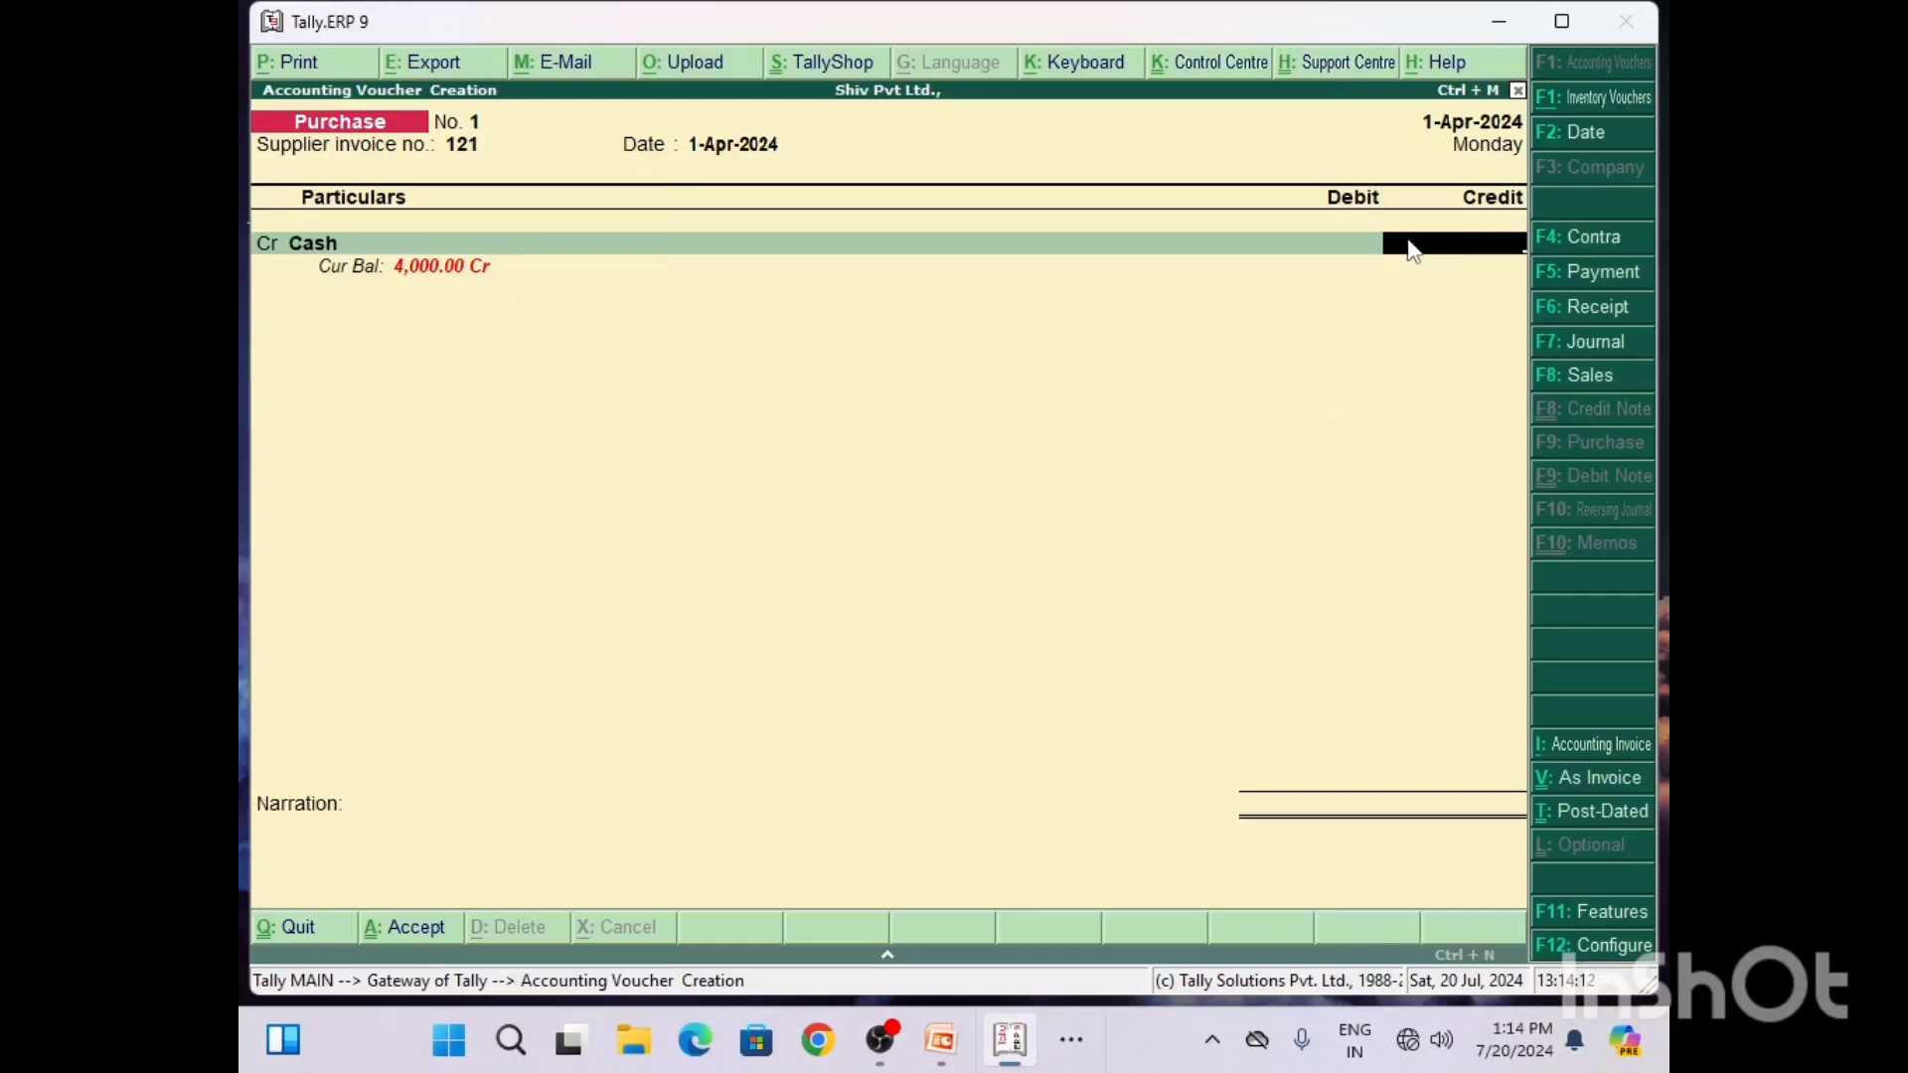
Step: Return to Tally and enter 55000 as the Cash credit amount in the purchase voucher
{"action": "left_click", "coordinate": [1408, 242]}
{"action": "type", "text": "55000"}
{"action": "key", "text": "Return"}
{"action": "key", "text": "Return"}
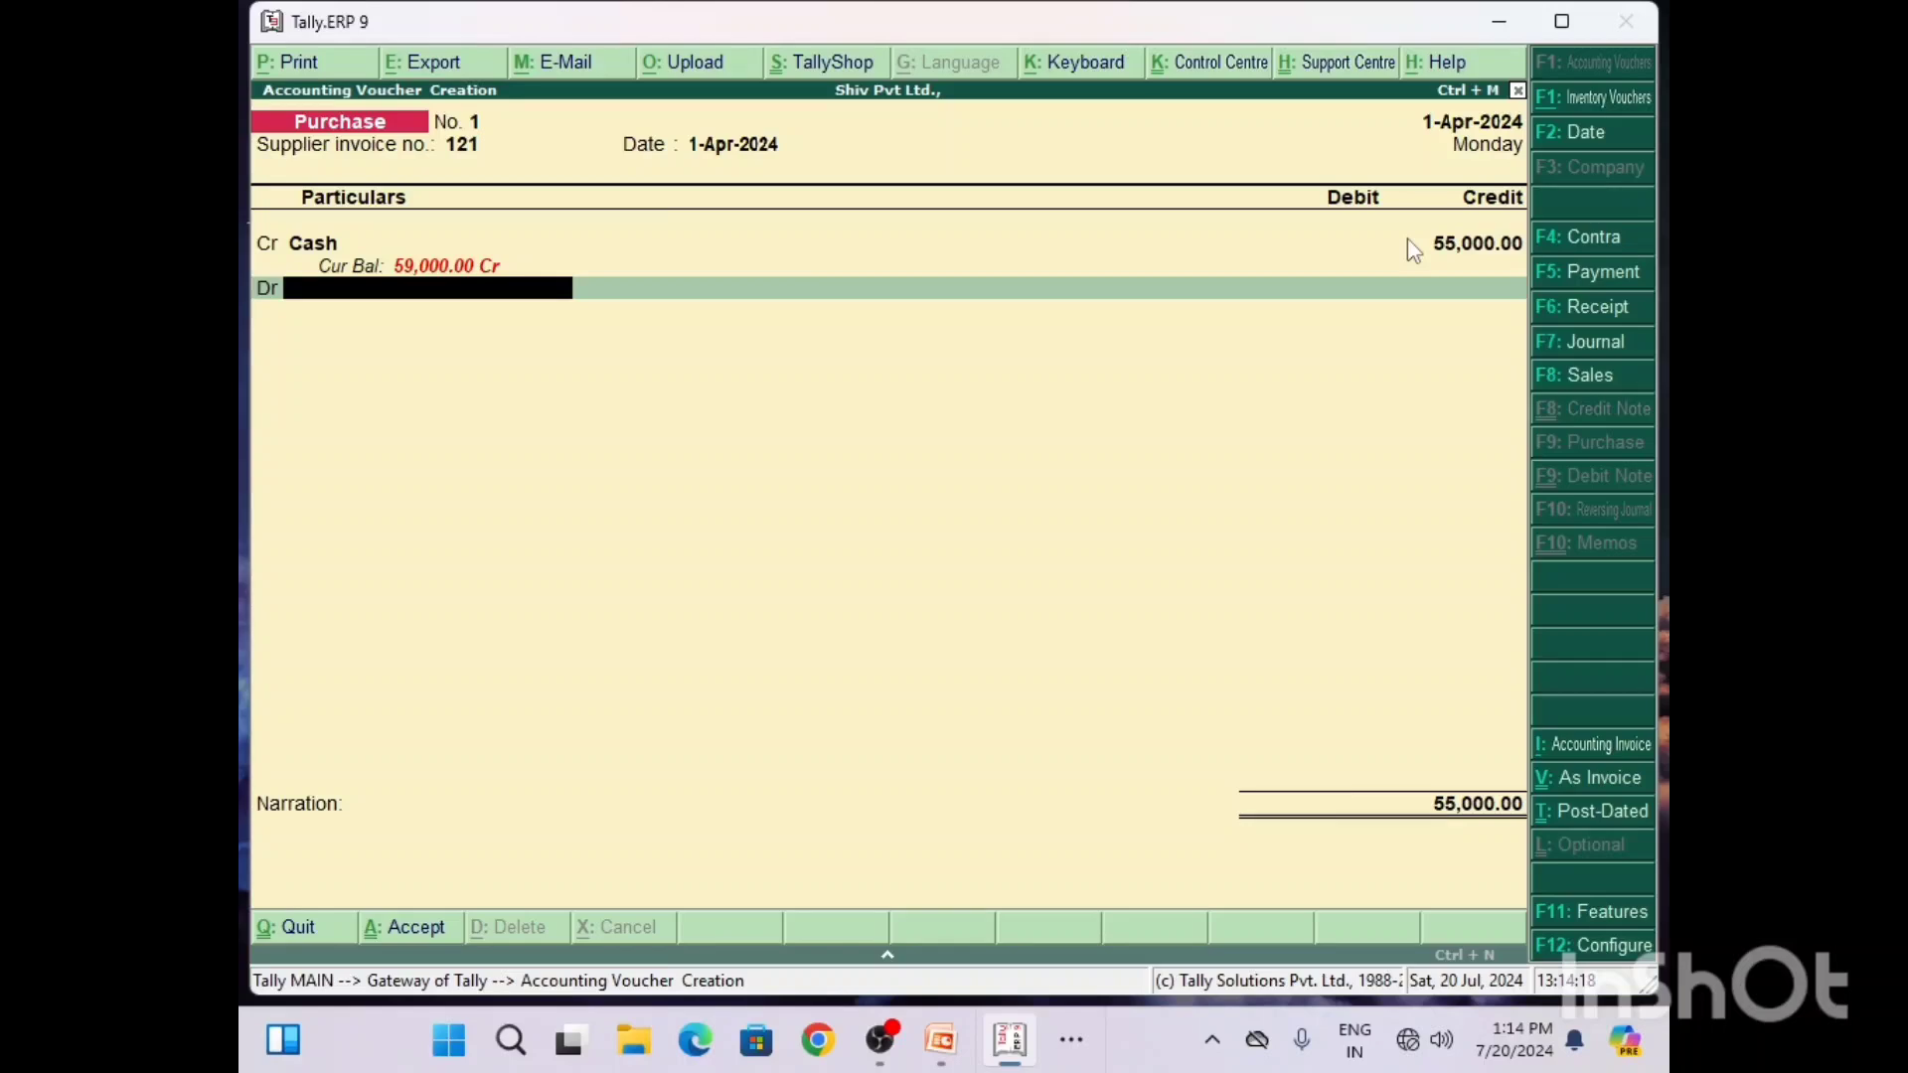
Step: Check the Q5 solution in Word, then return to Tally and create a debit ledger named Purchase A/c
{"action": "left_click", "coordinate": [1070, 1056]}
{"action": "left_click", "coordinate": [1039, 956]}
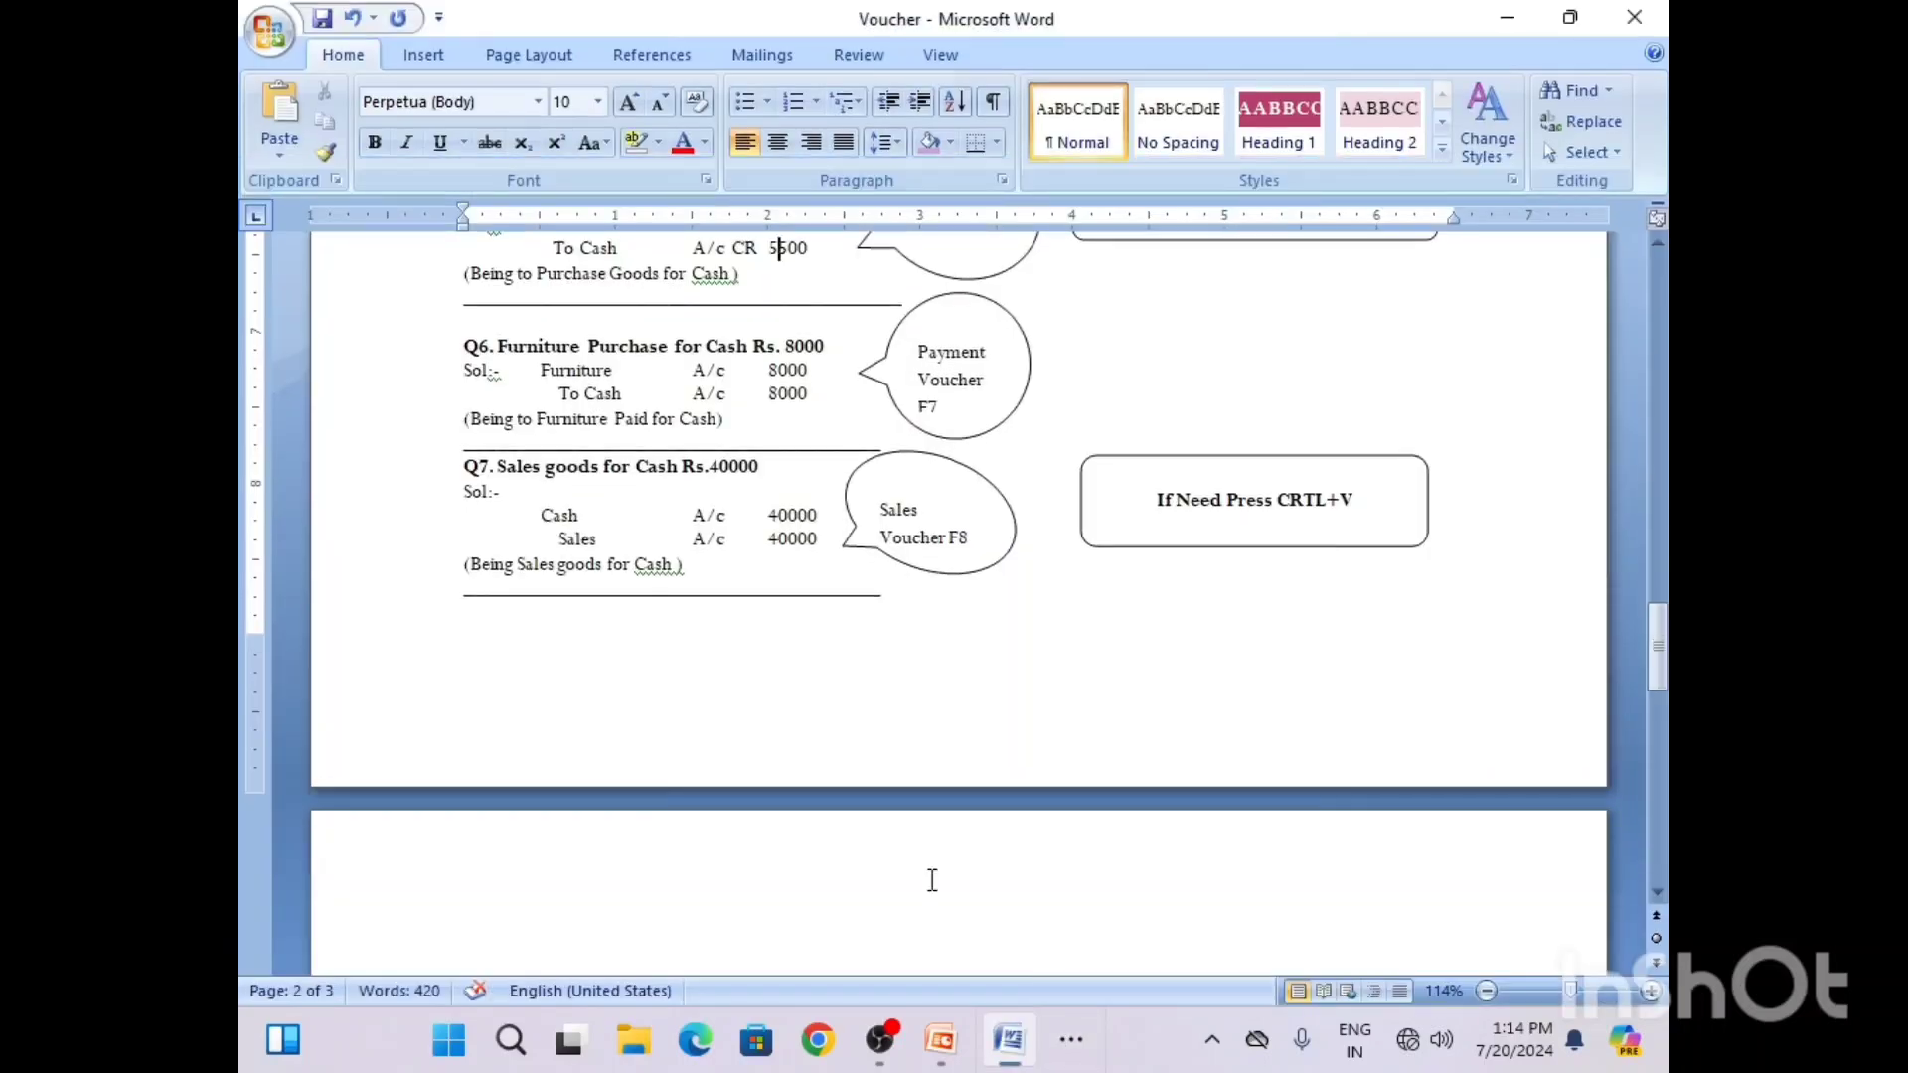
{"action": "left_click", "coordinate": [1658, 246]}
{"action": "left_click", "coordinate": [1657, 245]}
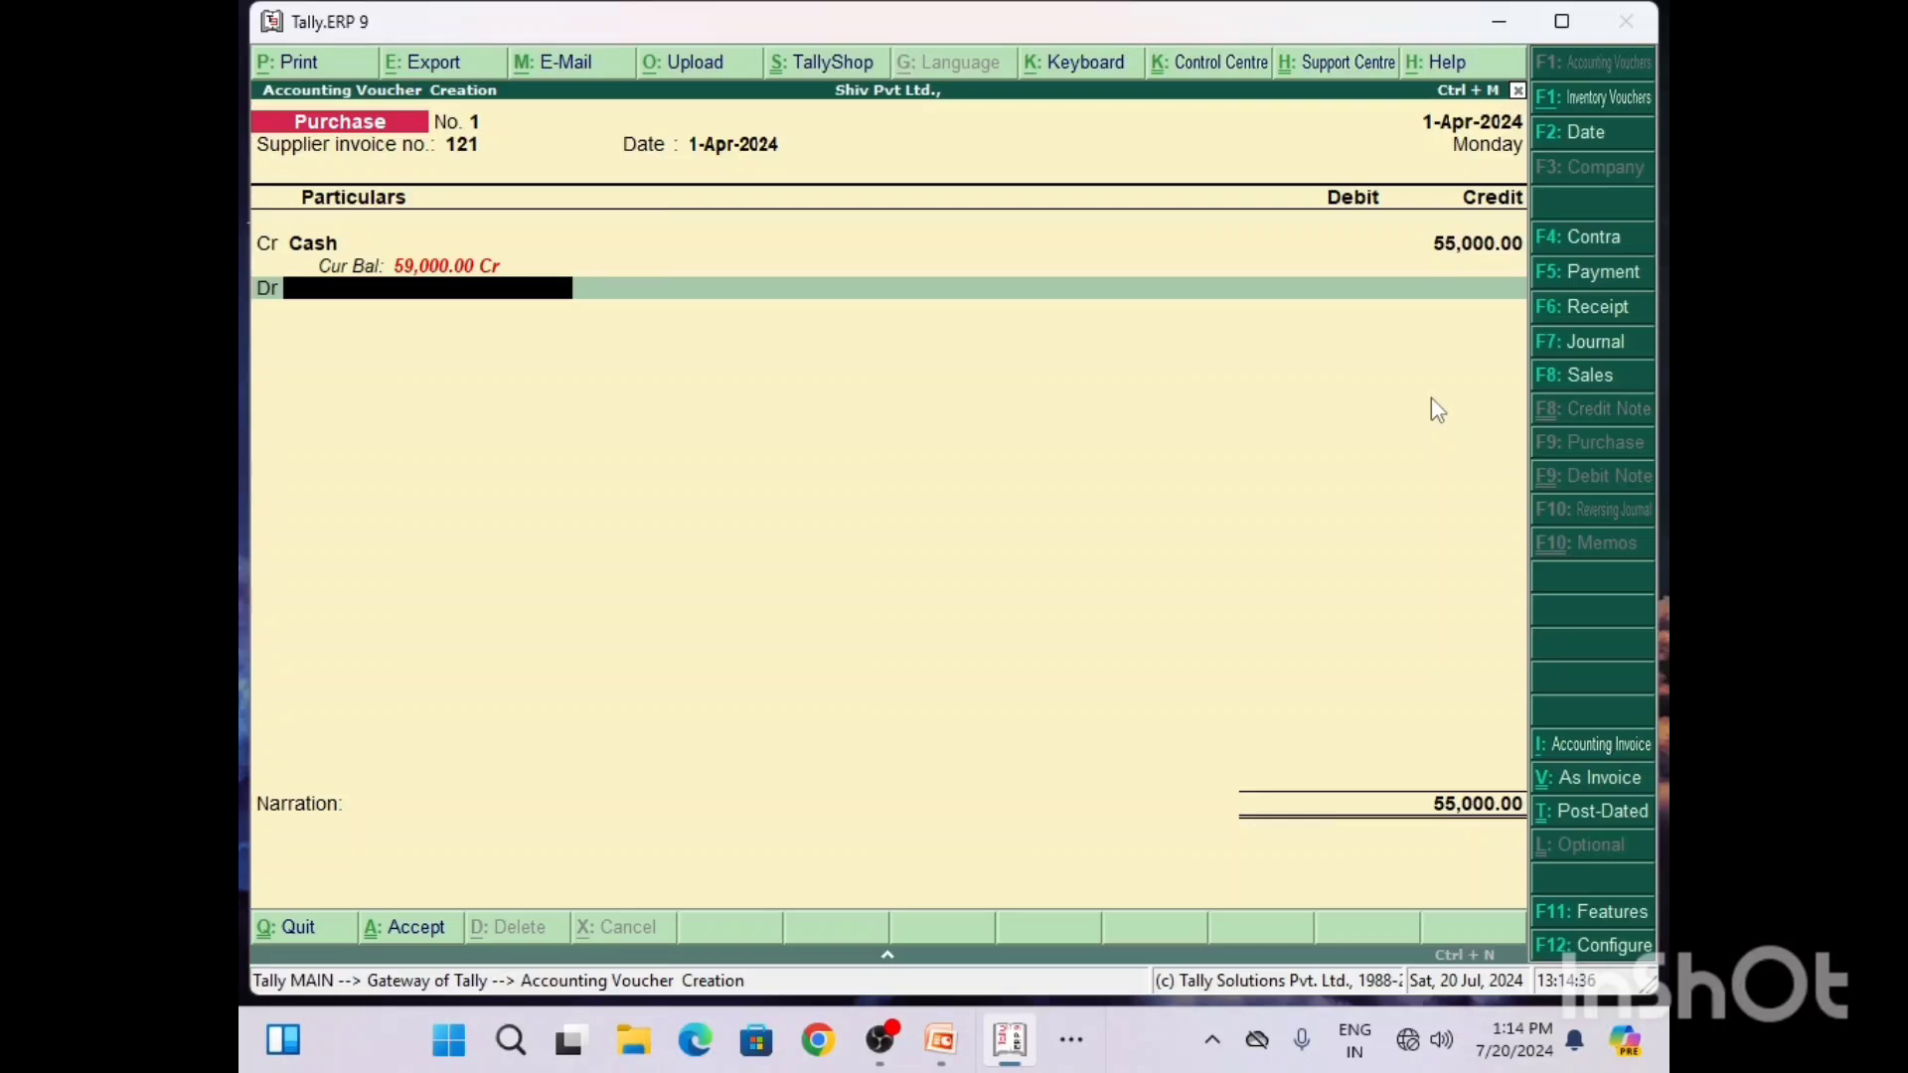
{"action": "key", "text": "alt+c"}
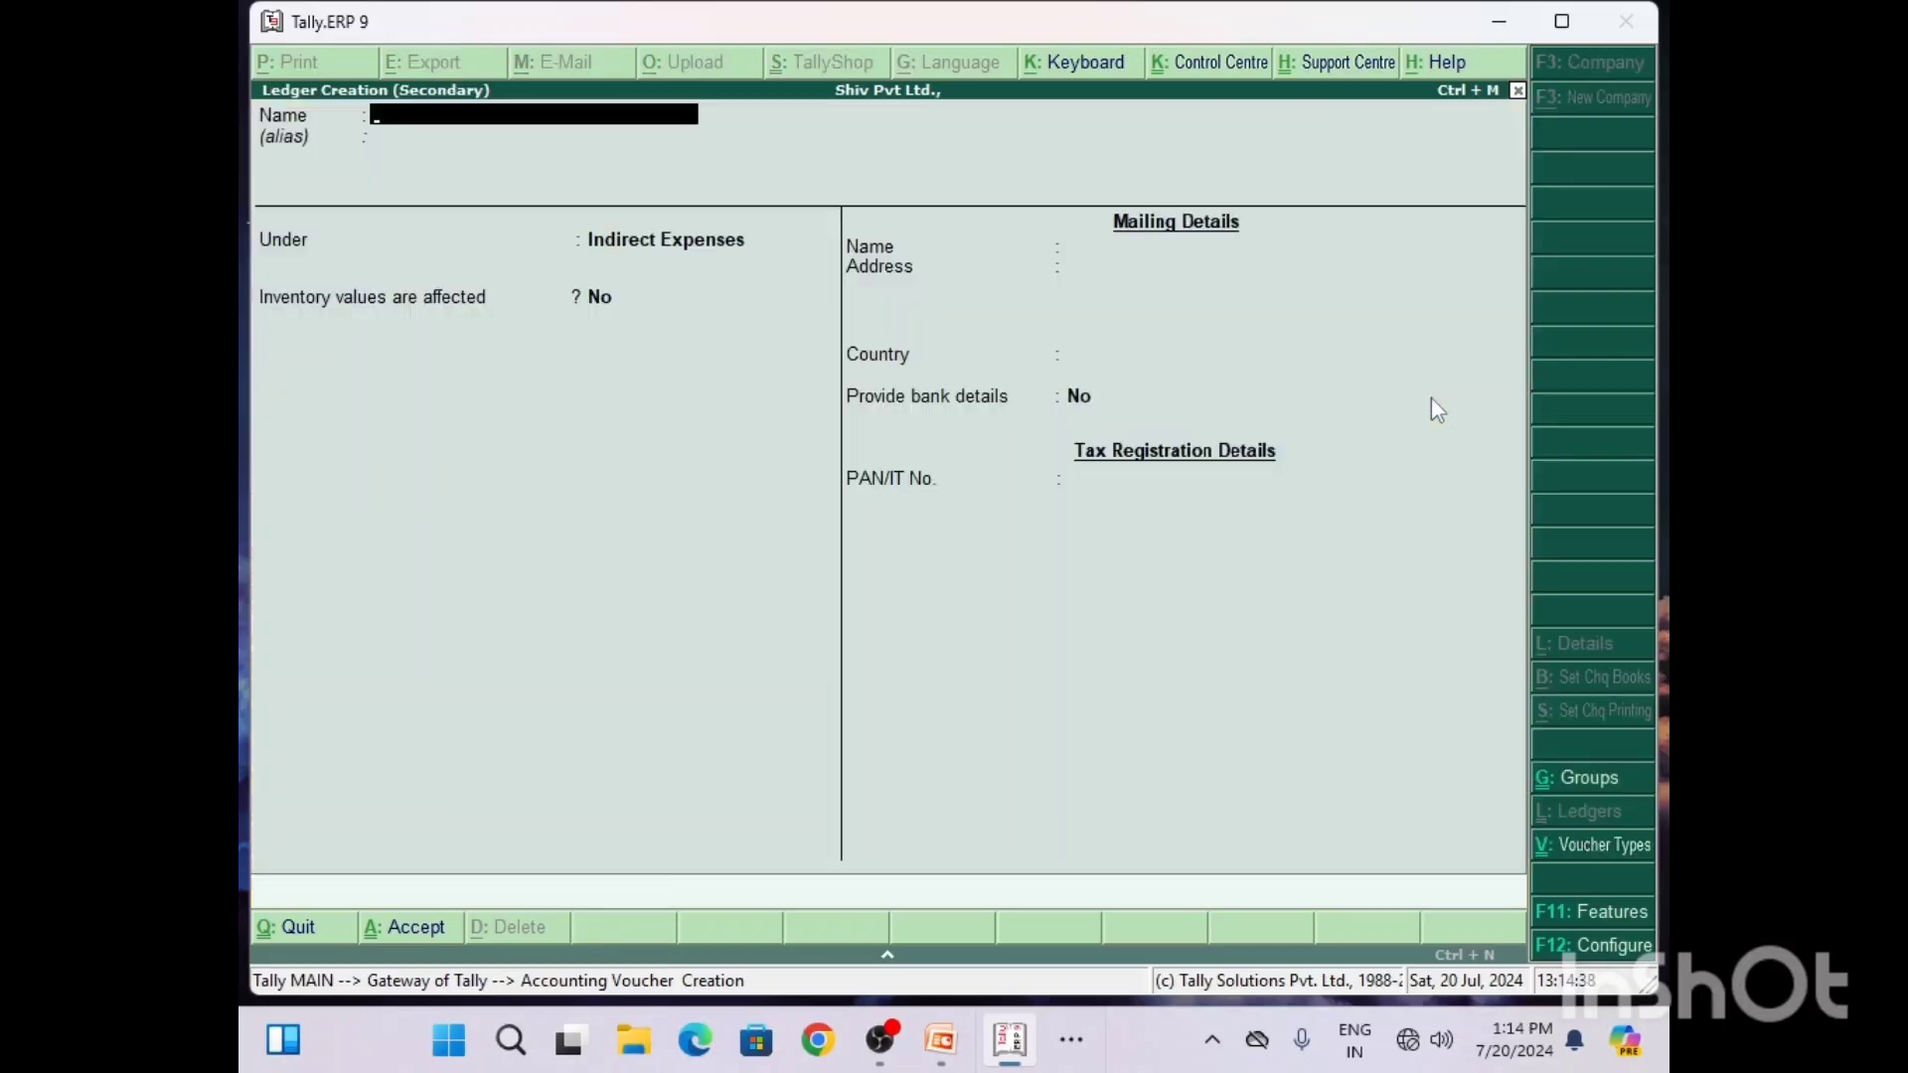
{"action": "type", "text": "Pu"}
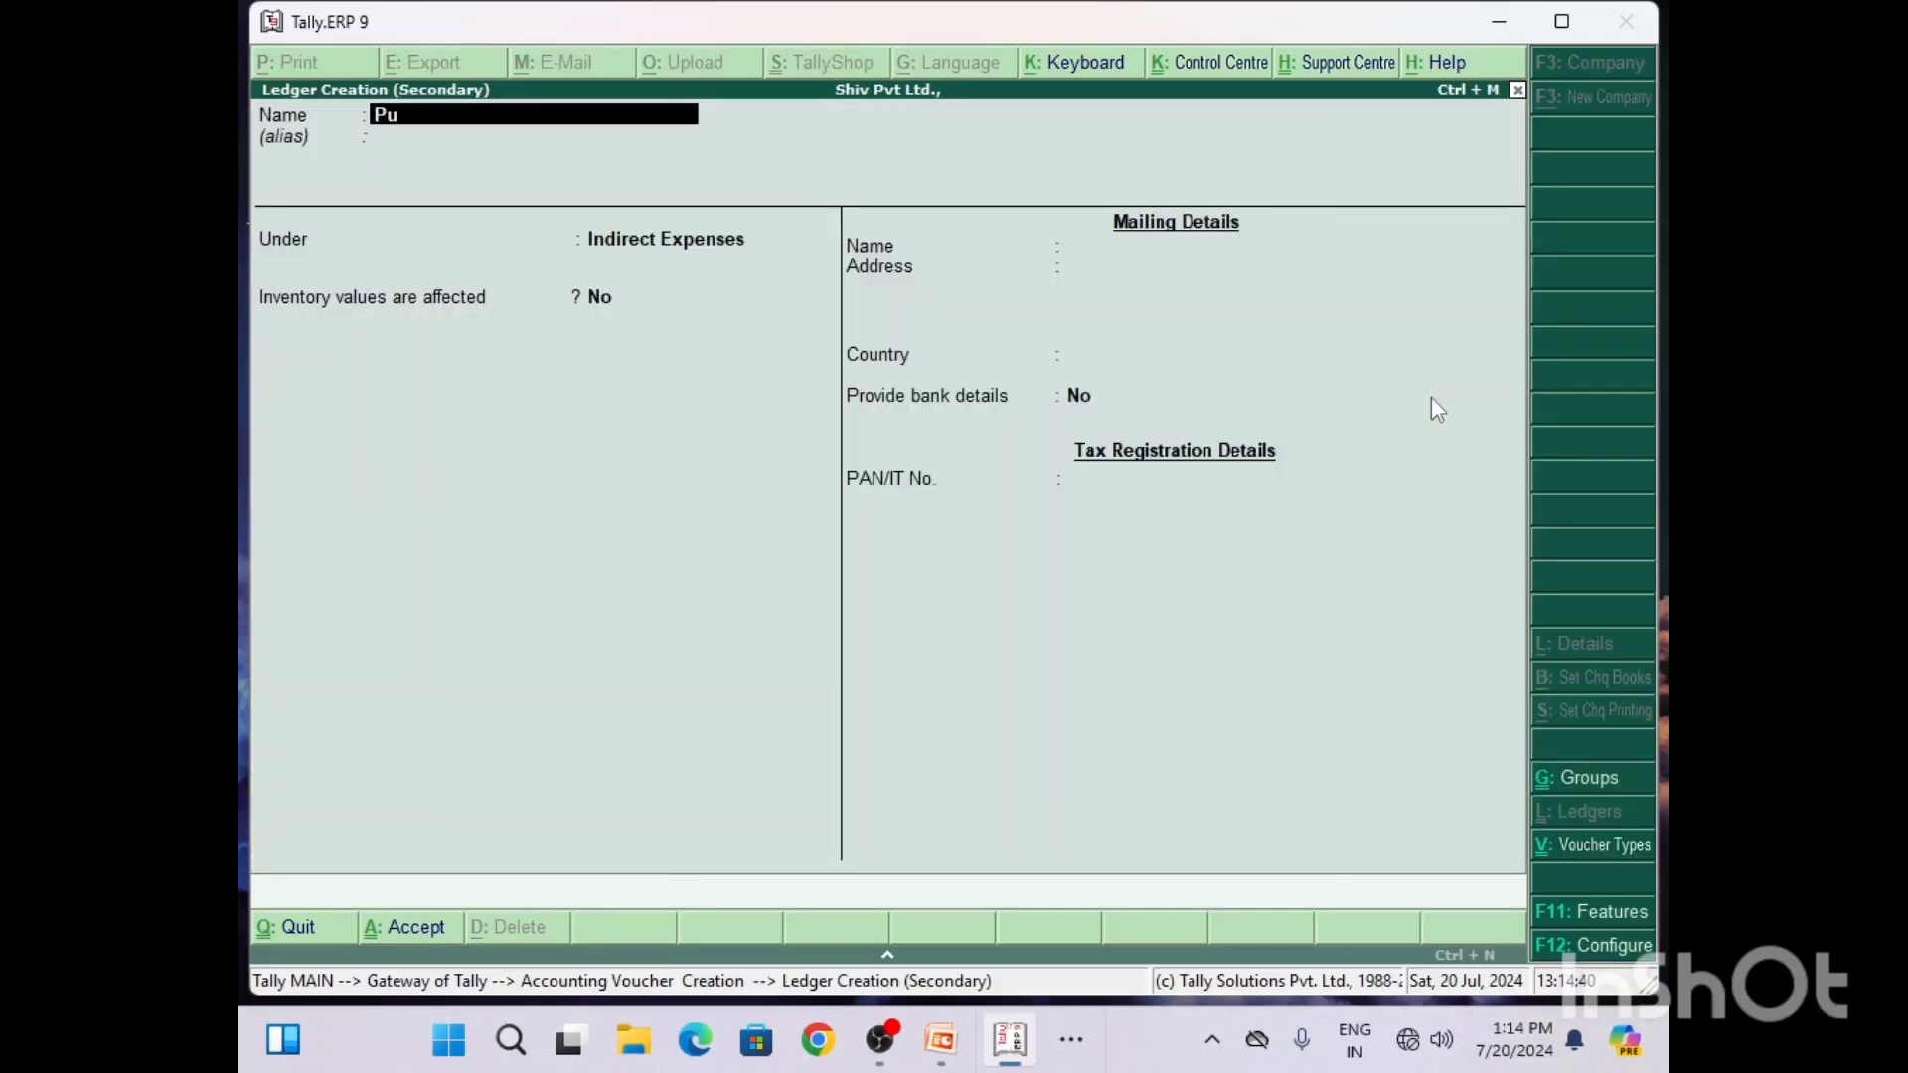
{"action": "type", "text": "rchase A/c"}
{"action": "key", "text": "Return"}
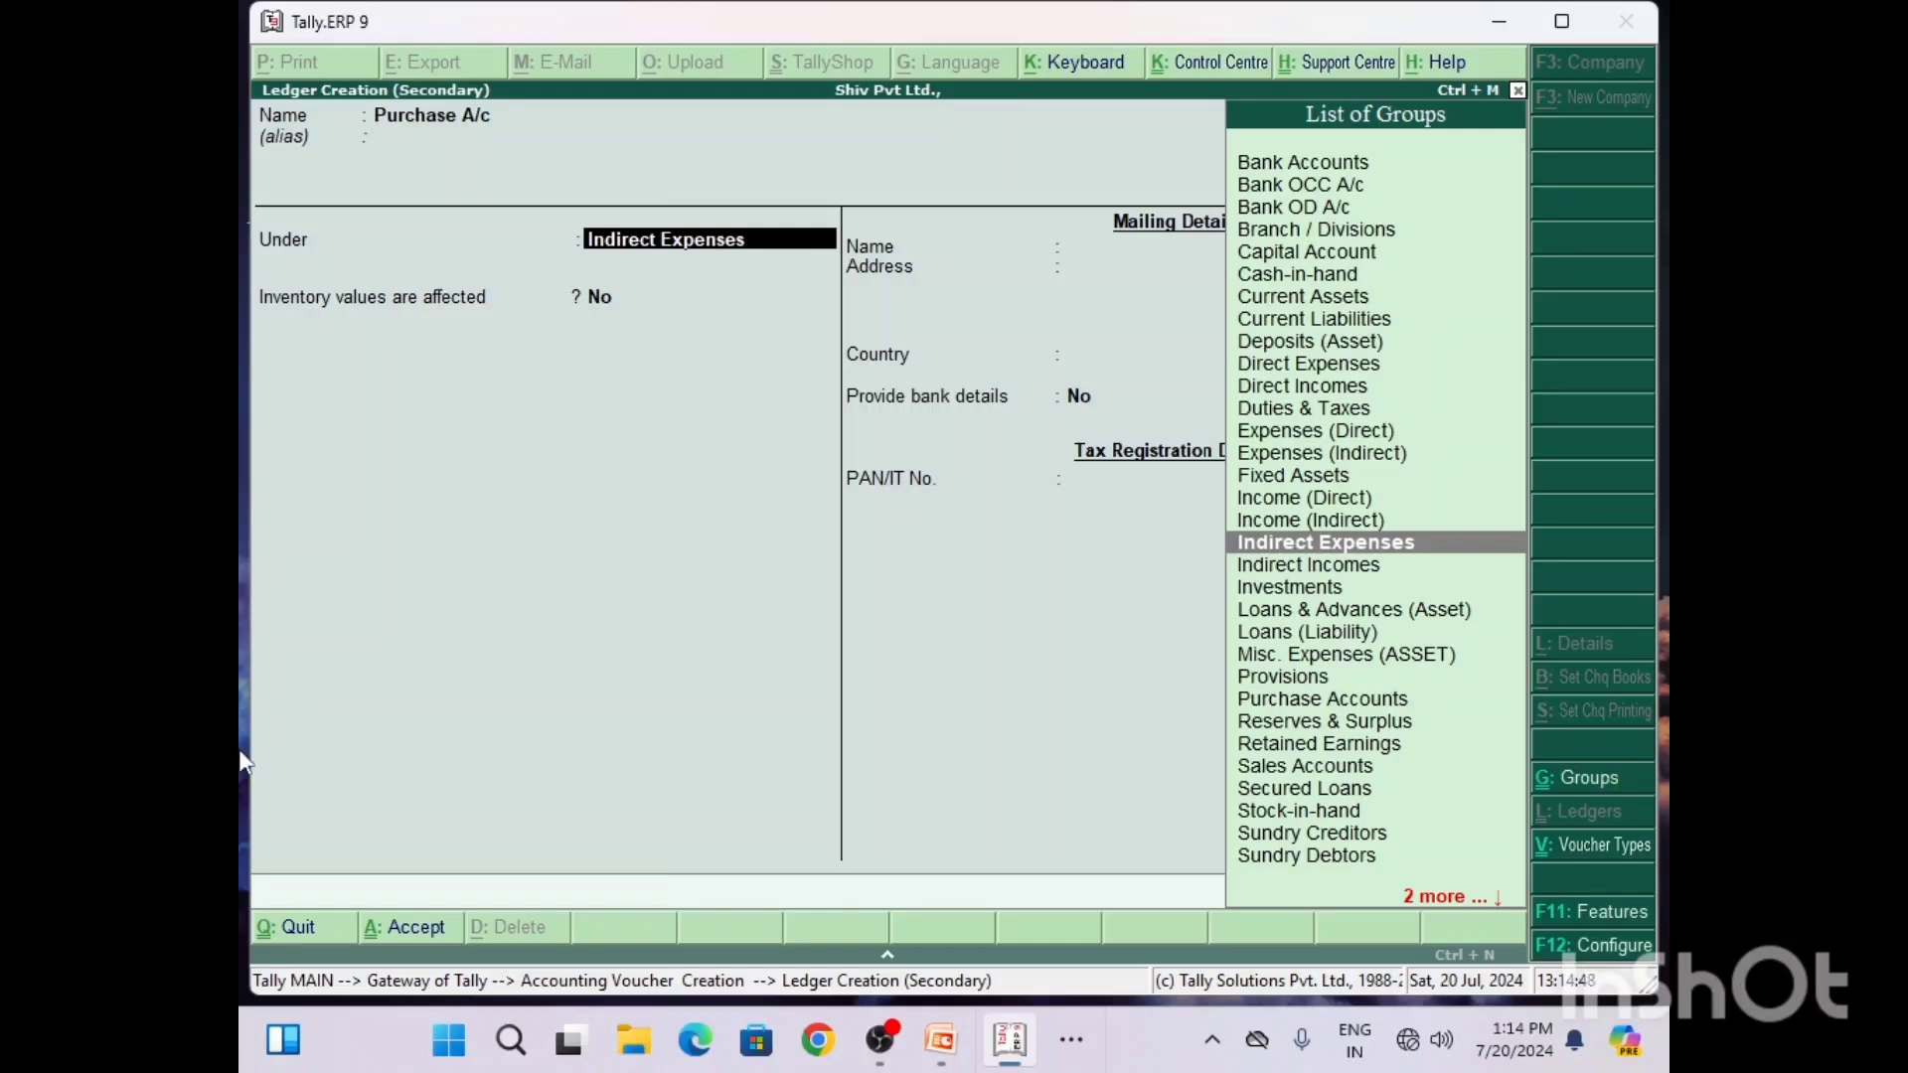
Step: Place the Purchase A/c ledger under the Purchase Accounts group, keep the remaining defaults, and save it
{"action": "type", "text": "P"}
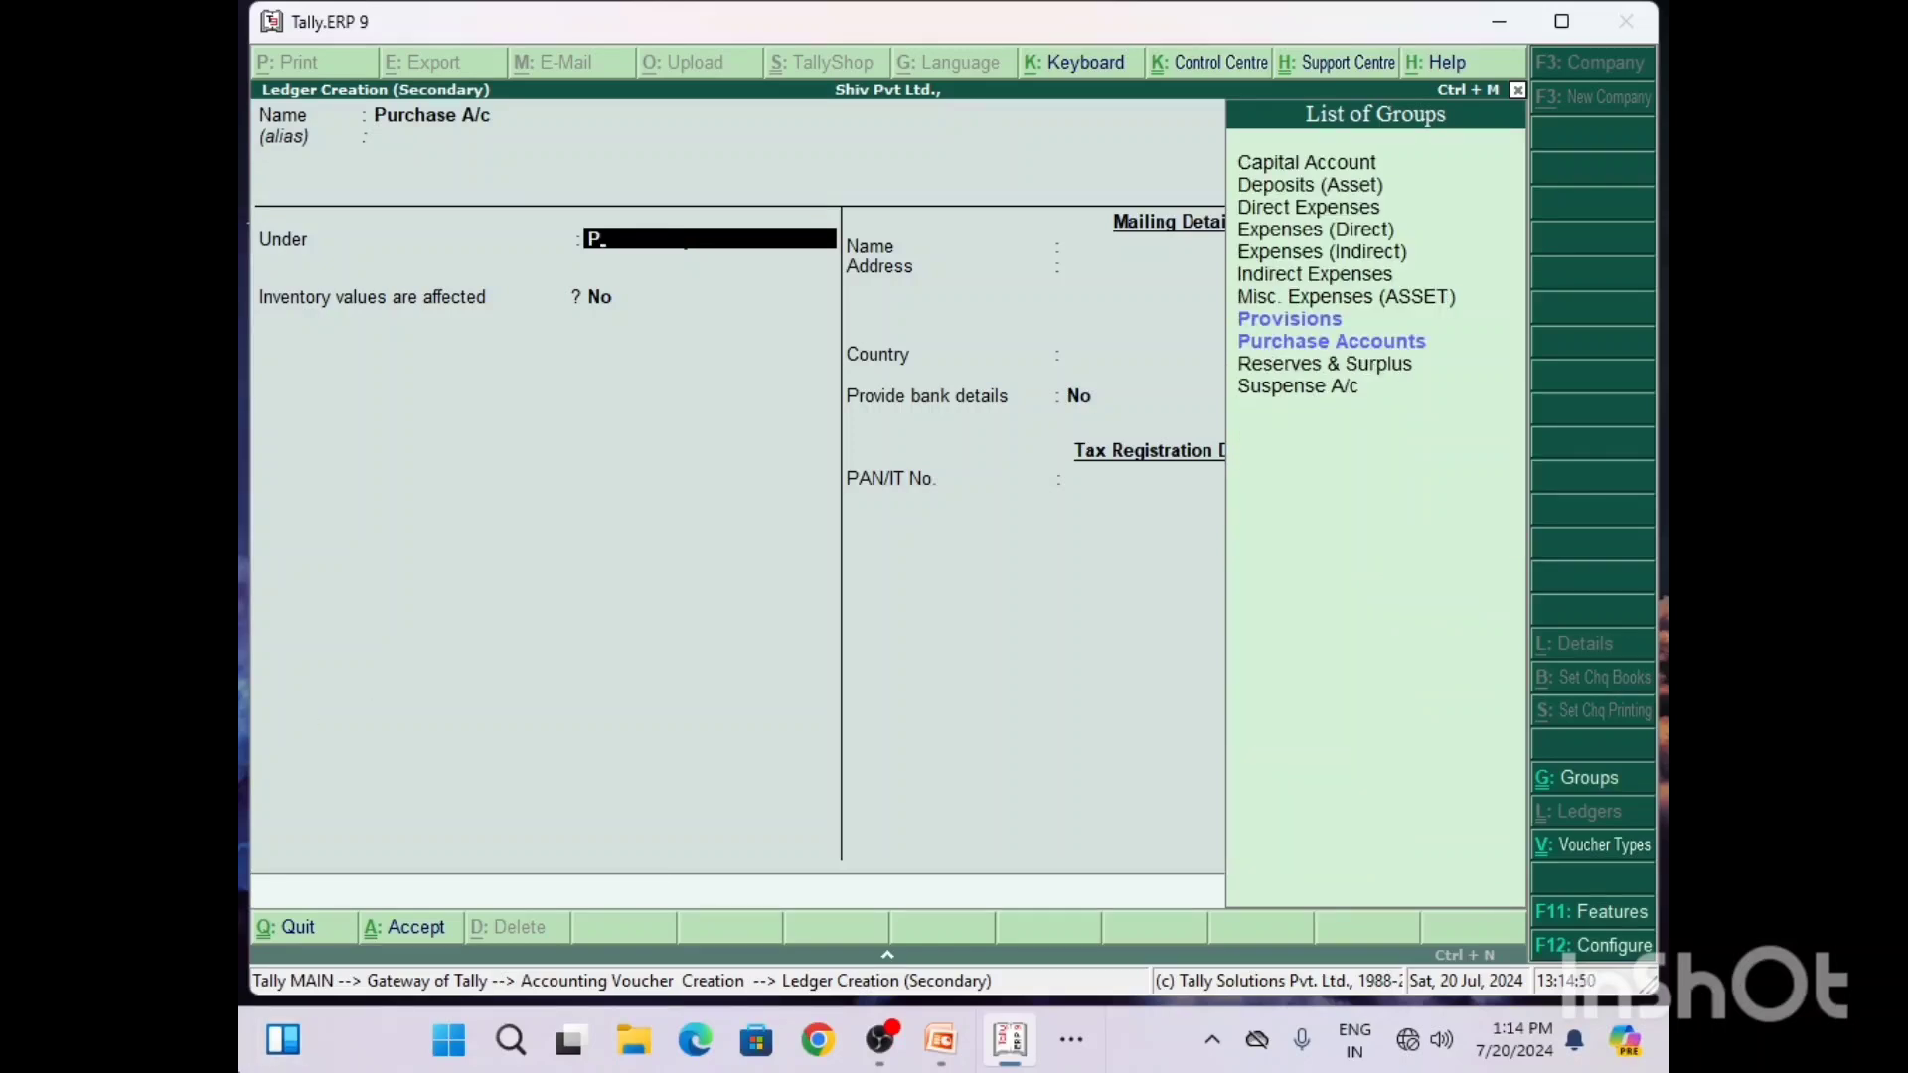
{"action": "key", "text": "Down"}
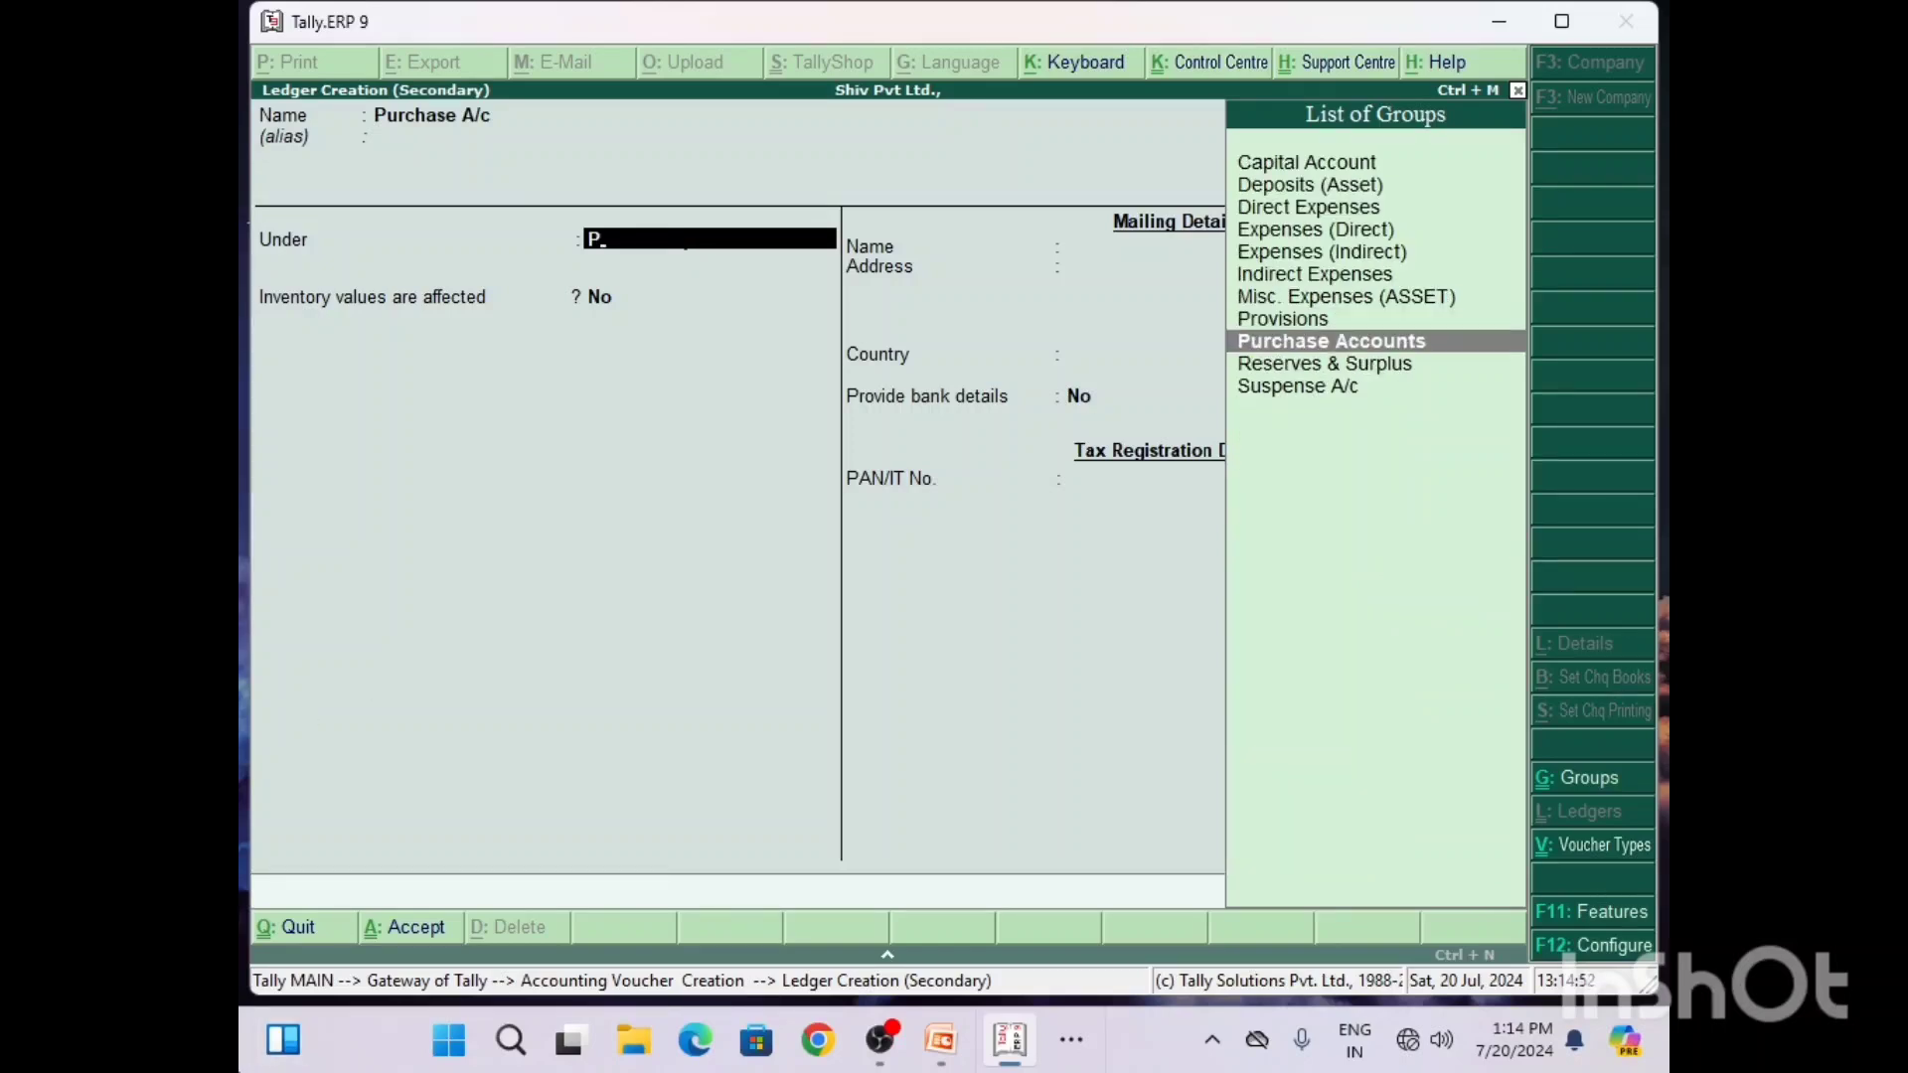
{"action": "key", "text": "Return"}
{"action": "key", "text": "Return"}
{"action": "key", "text": "Return"}
{"action": "key", "text": "Return"}
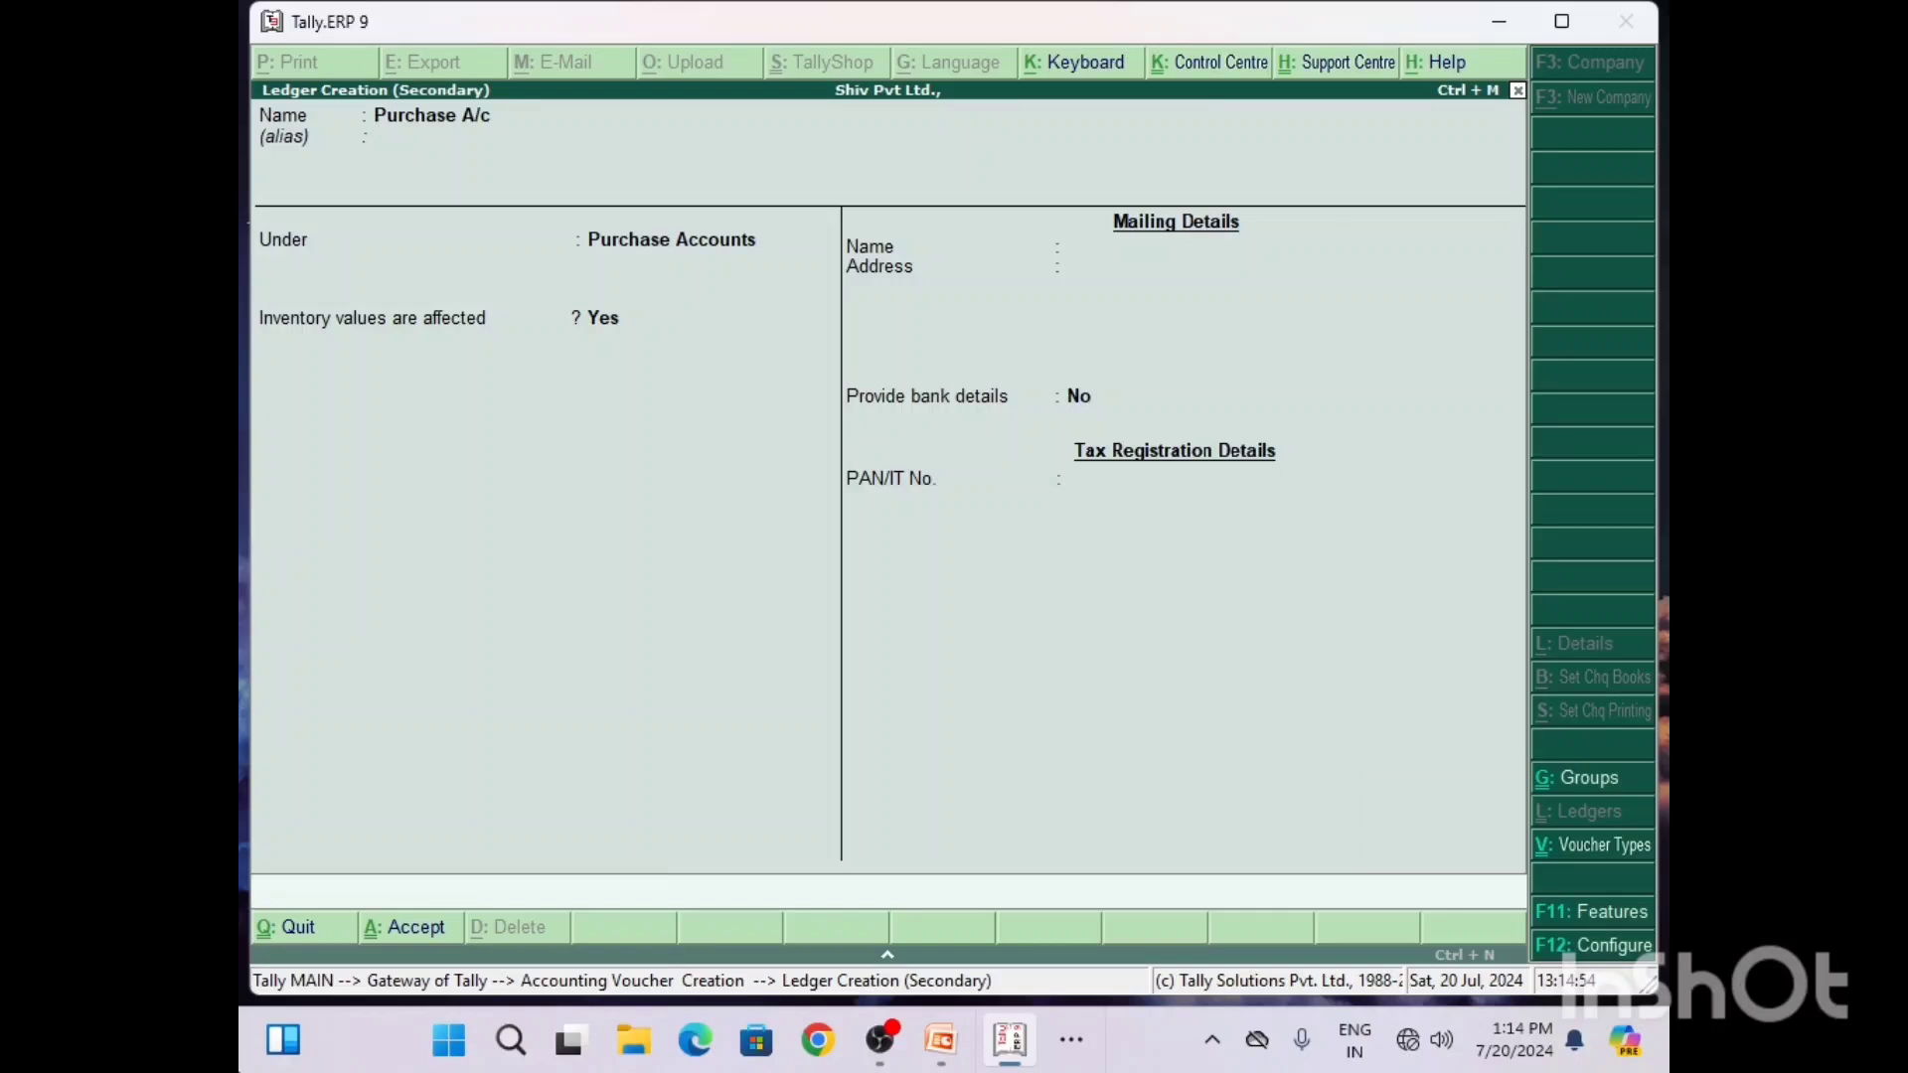
{"action": "key", "text": "Escape"}
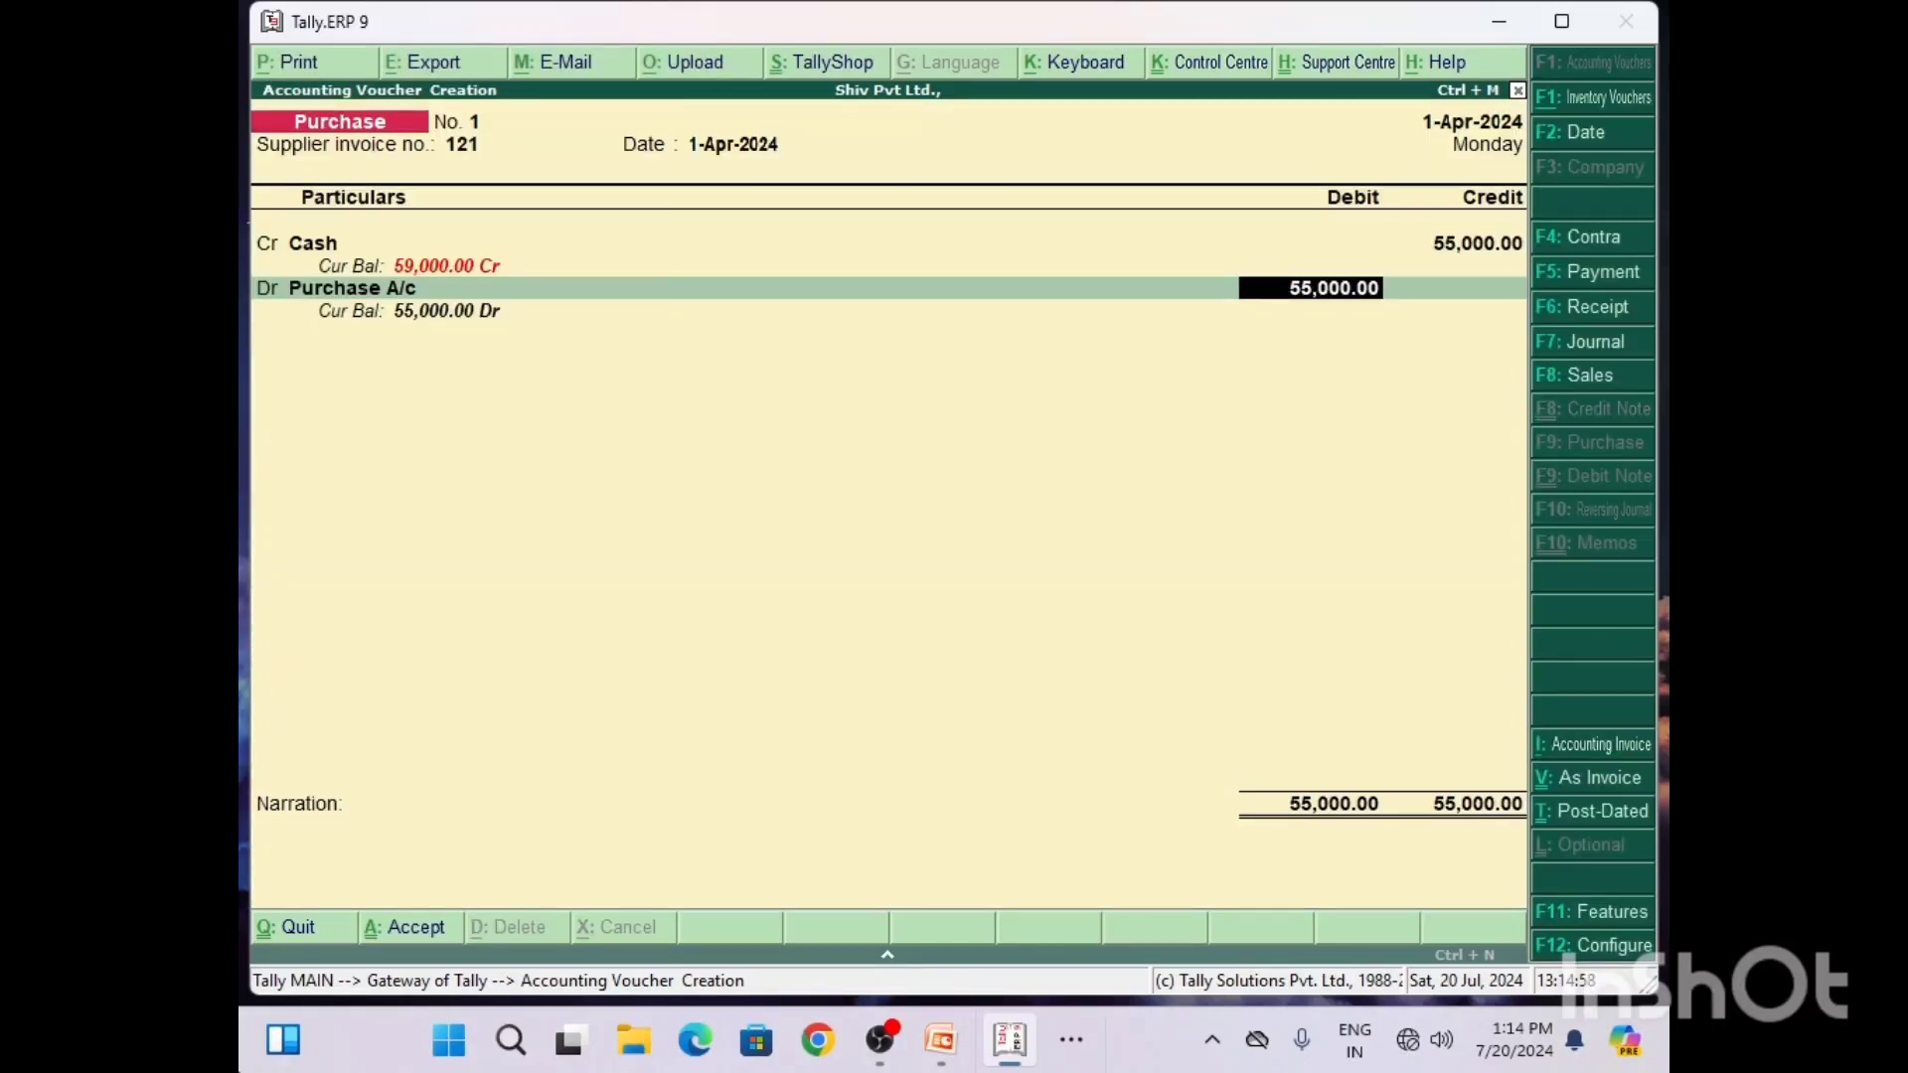
Step: Accept the 55,000 debit for Purchase A/c, add the narration "Being to Purchase goods for Cash", and save the voucher
{"action": "key", "text": "Return"}
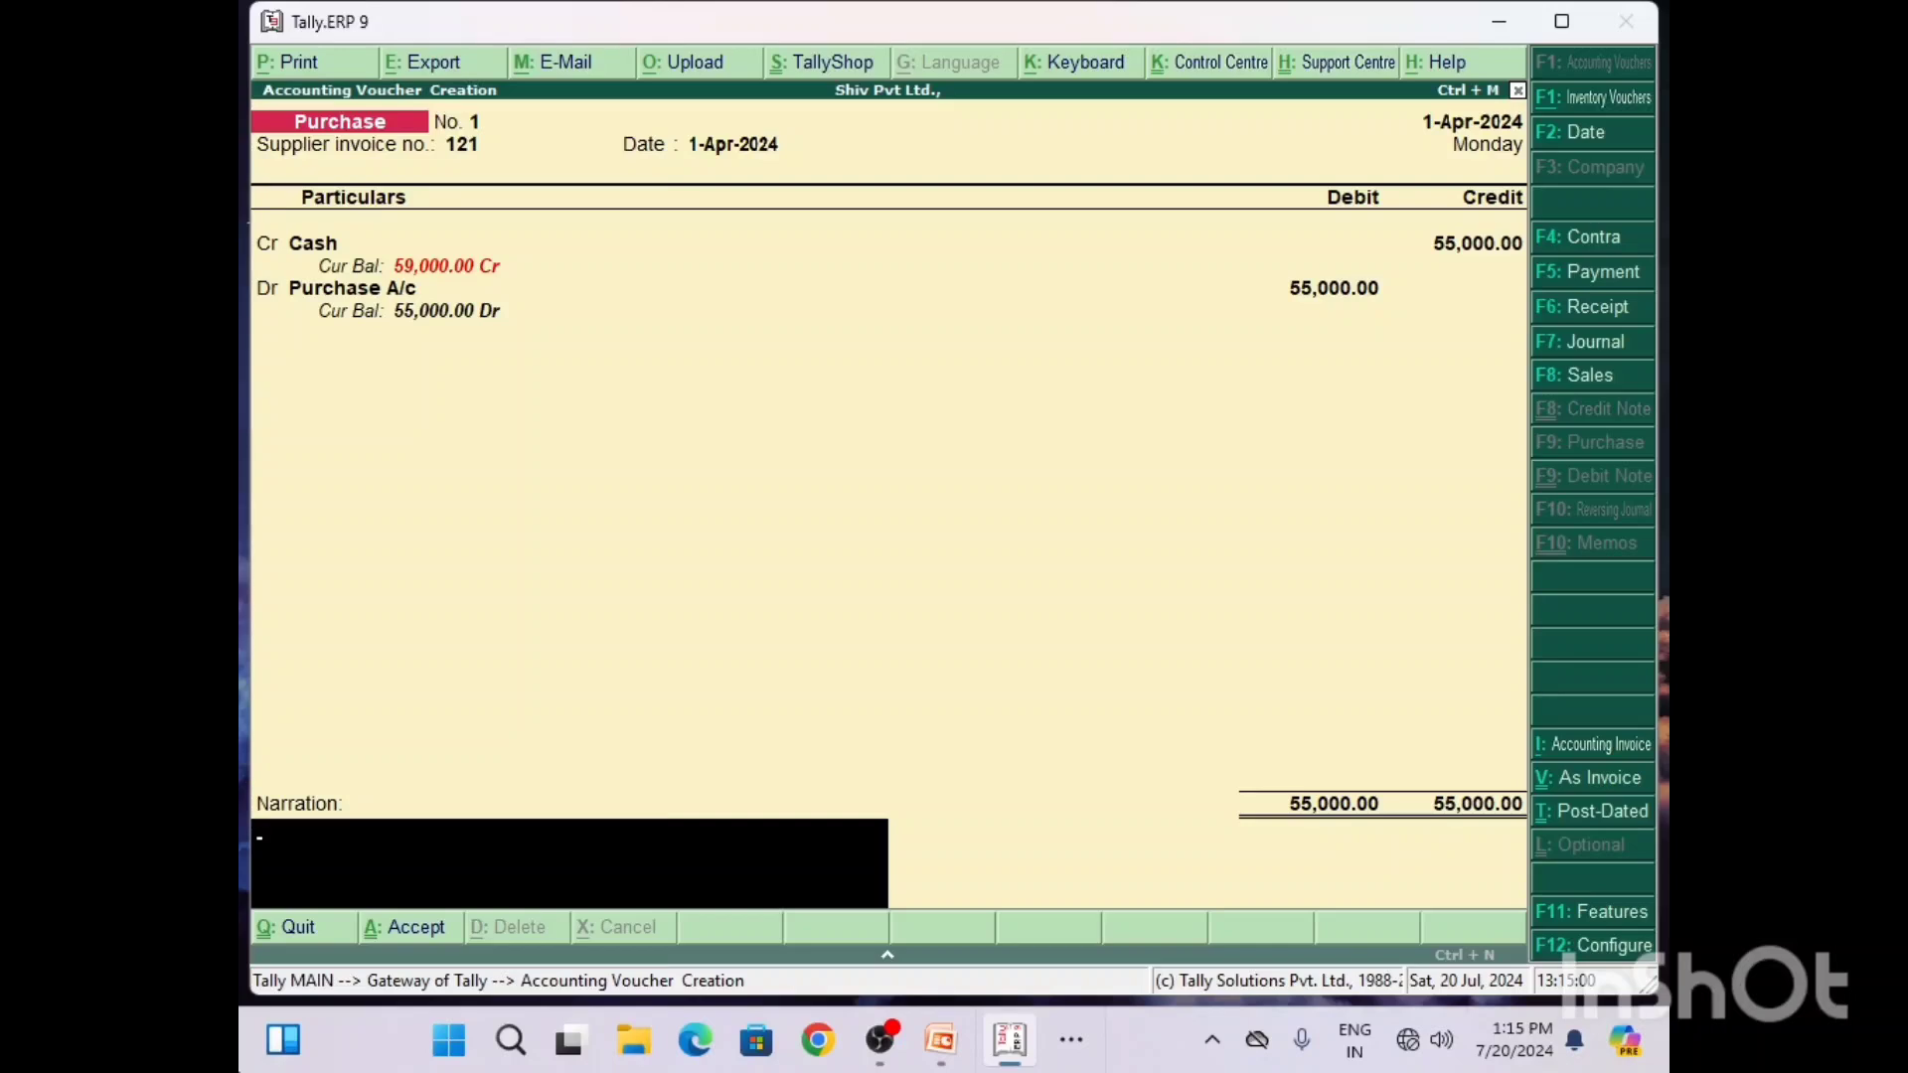
{"action": "type", "text": "Being to Purchase goods"}
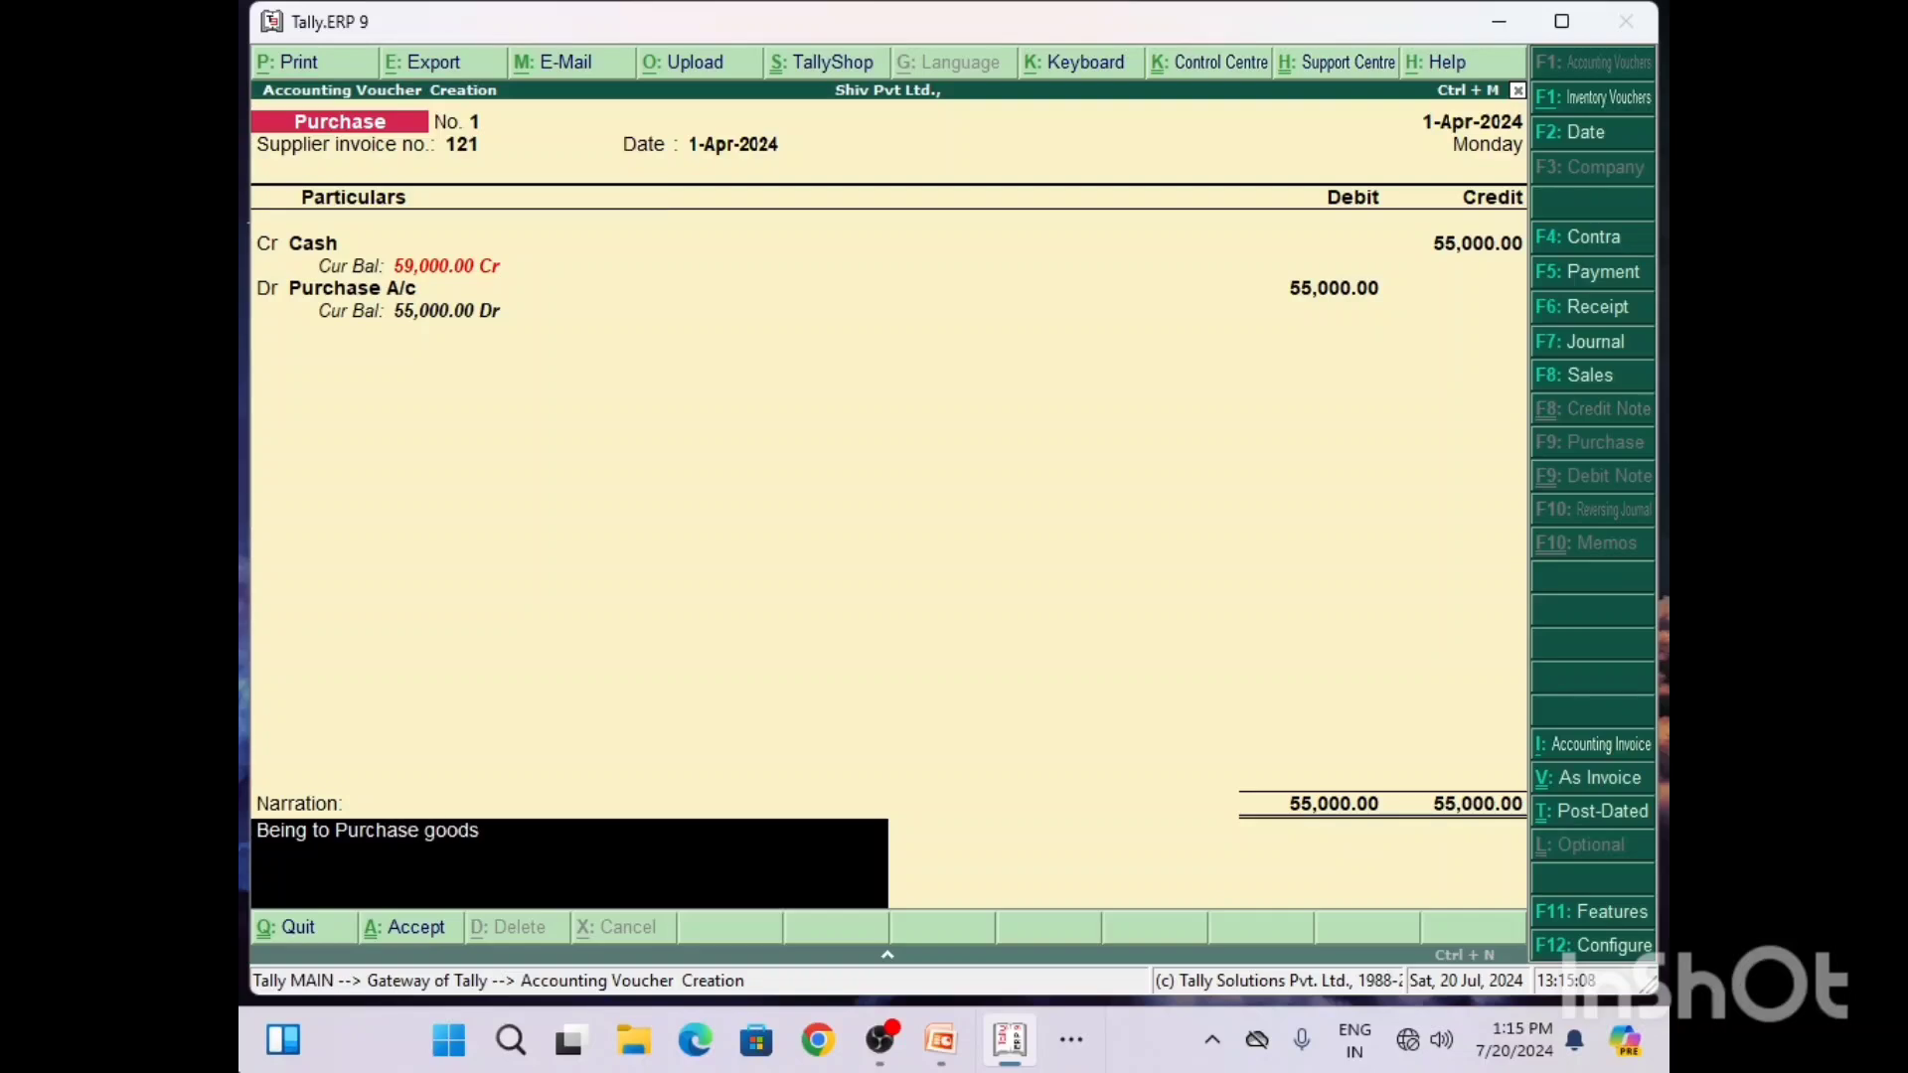
{"action": "type", "text": " for Cash"}
{"action": "key", "text": "Return"}
{"action": "key", "text": "Return"}
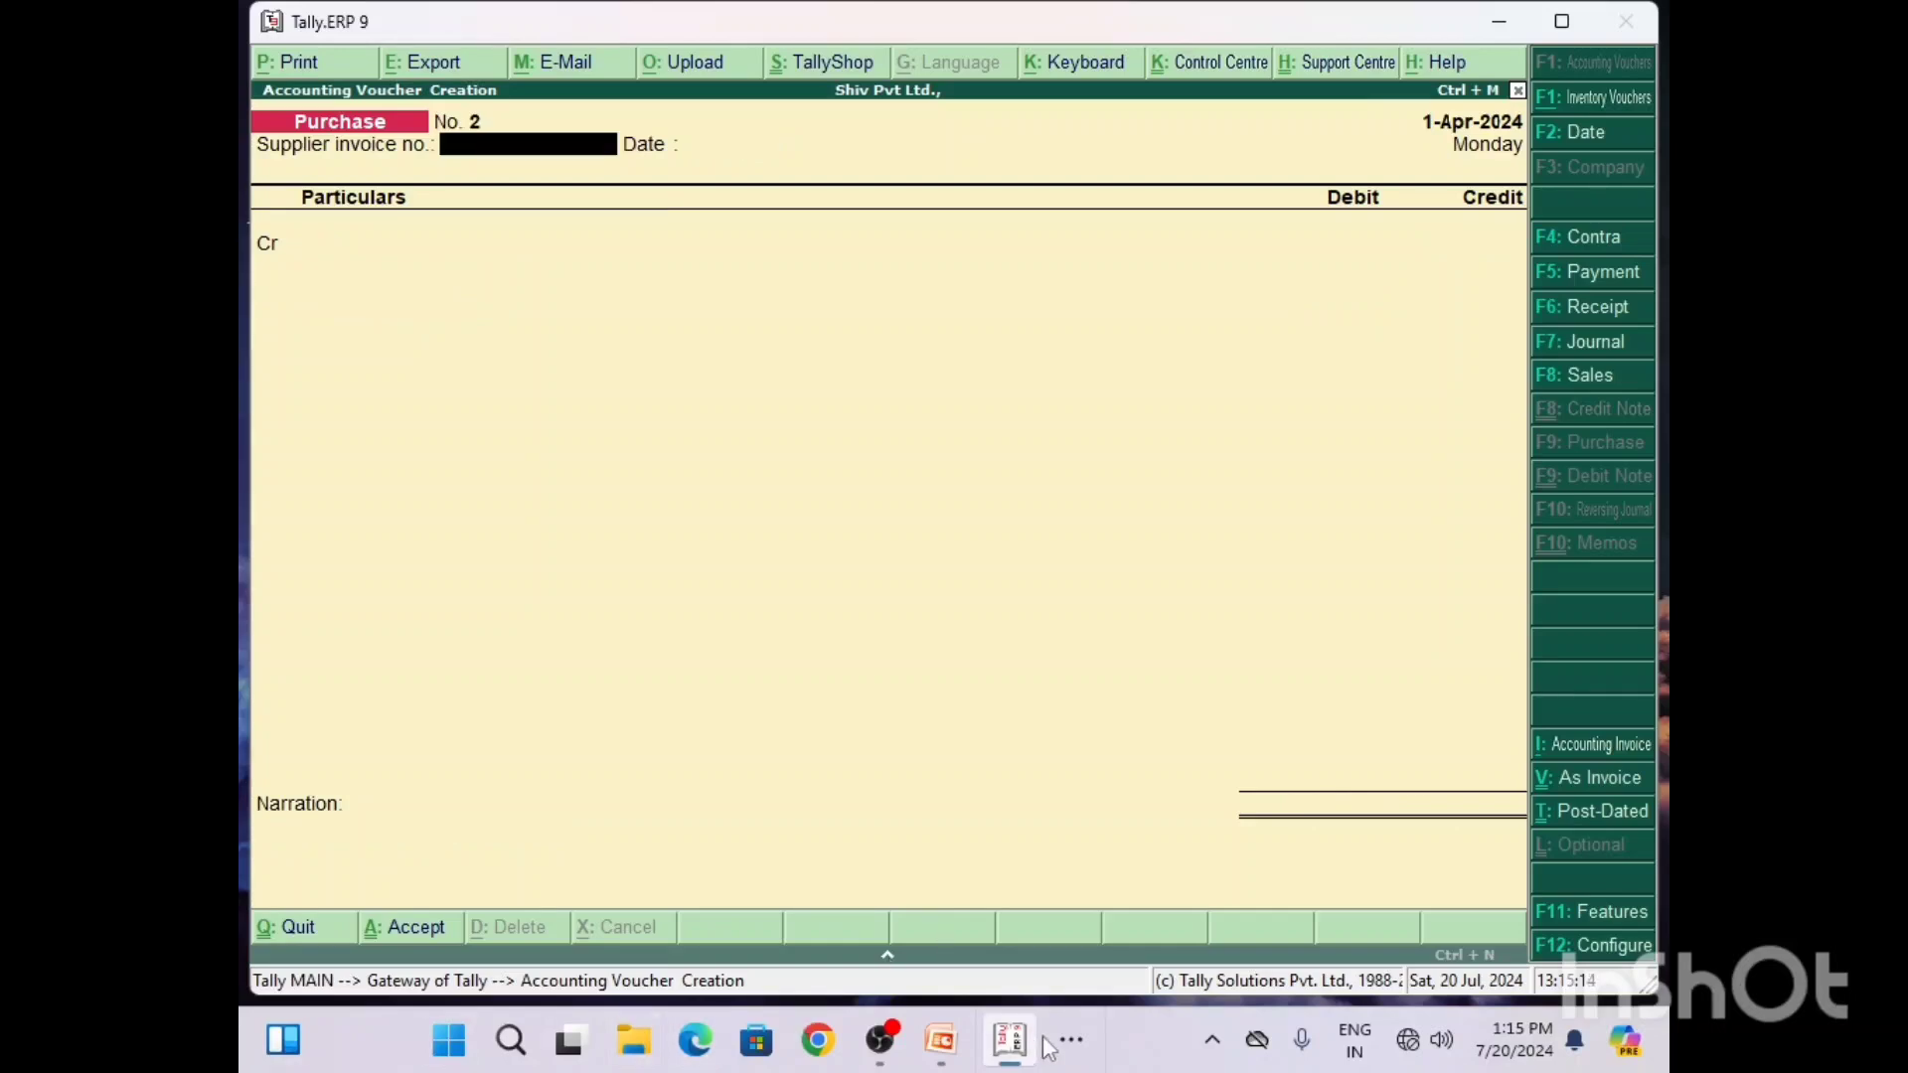
Step: Switch to Word to read the Q6 furniture purchase question
{"action": "left_click", "coordinate": [1072, 1041]}
{"action": "left_click", "coordinate": [1044, 956]}
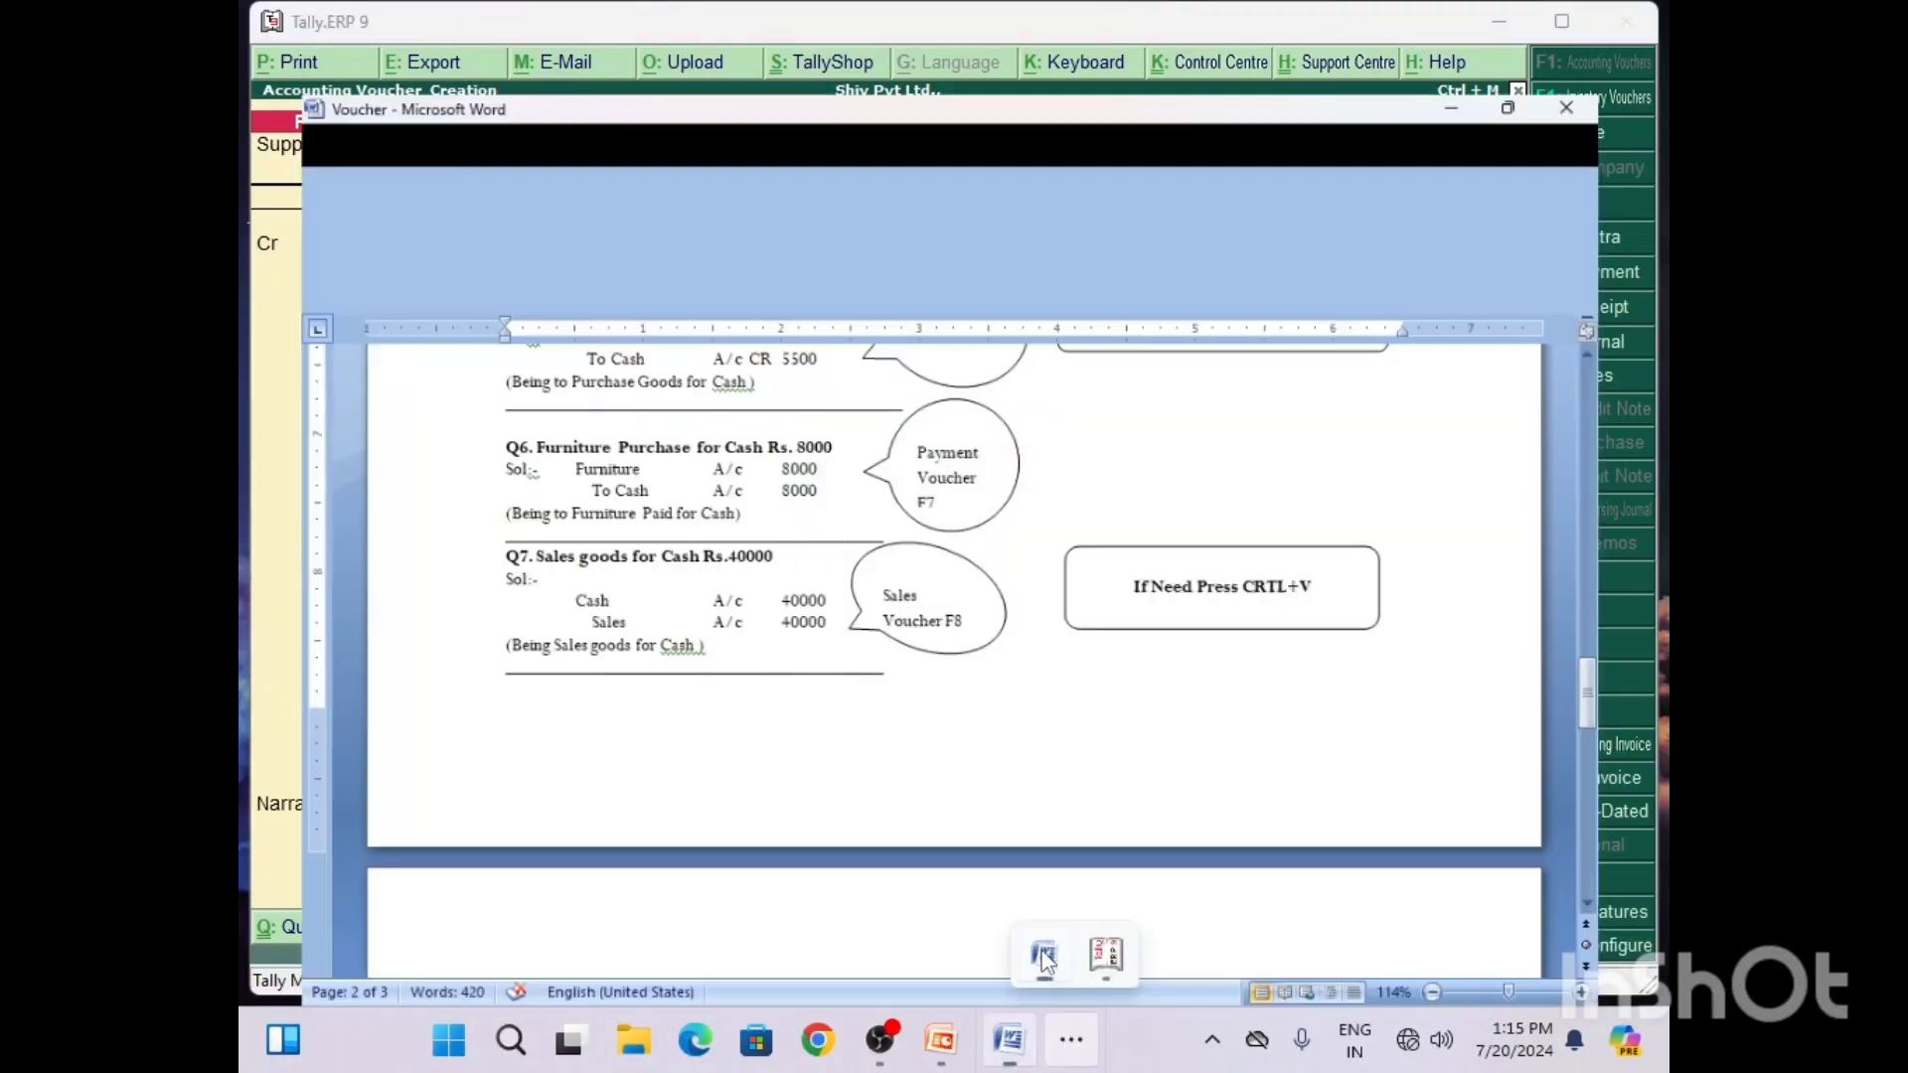
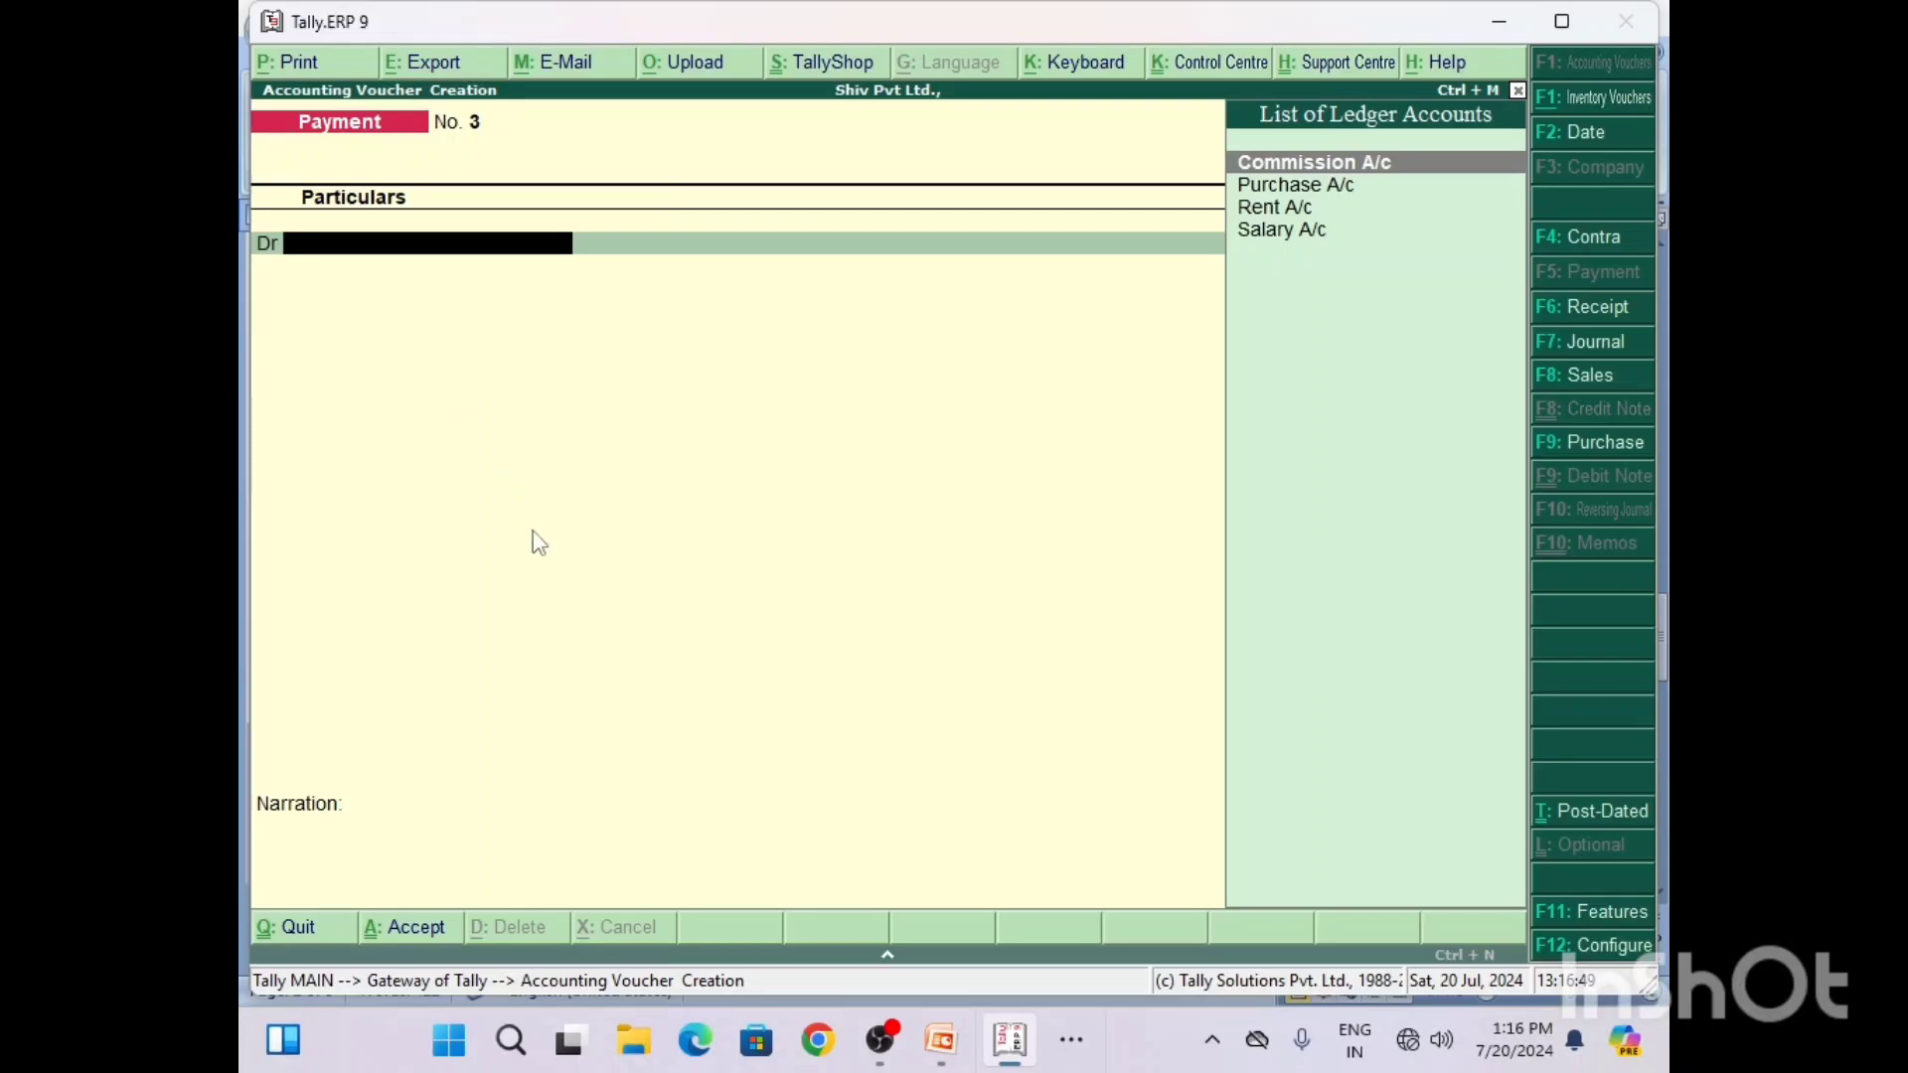
Step: Switch to Word and correct the Q6 callout's payment voucher shortcut to F5
{"action": "left_click", "coordinate": [1083, 1043]}
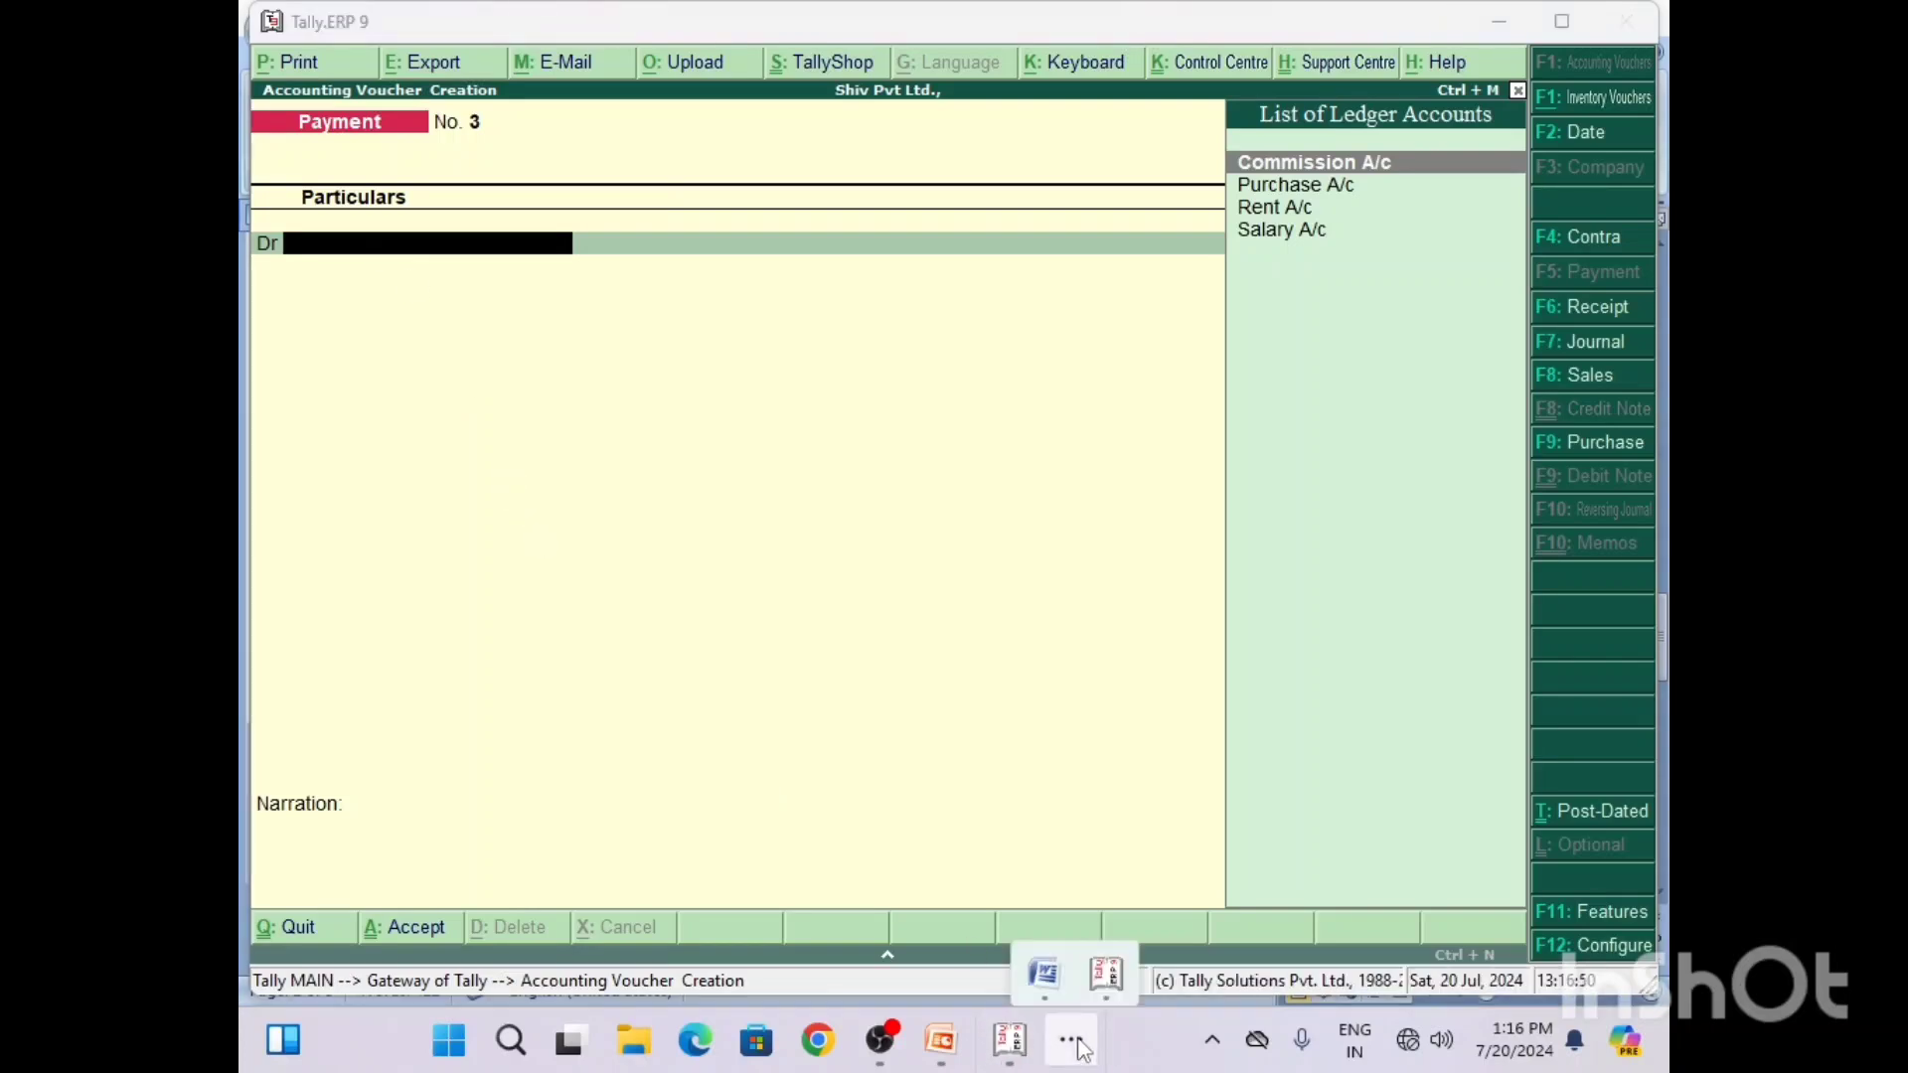
{"action": "left_click", "coordinate": [1046, 956]}
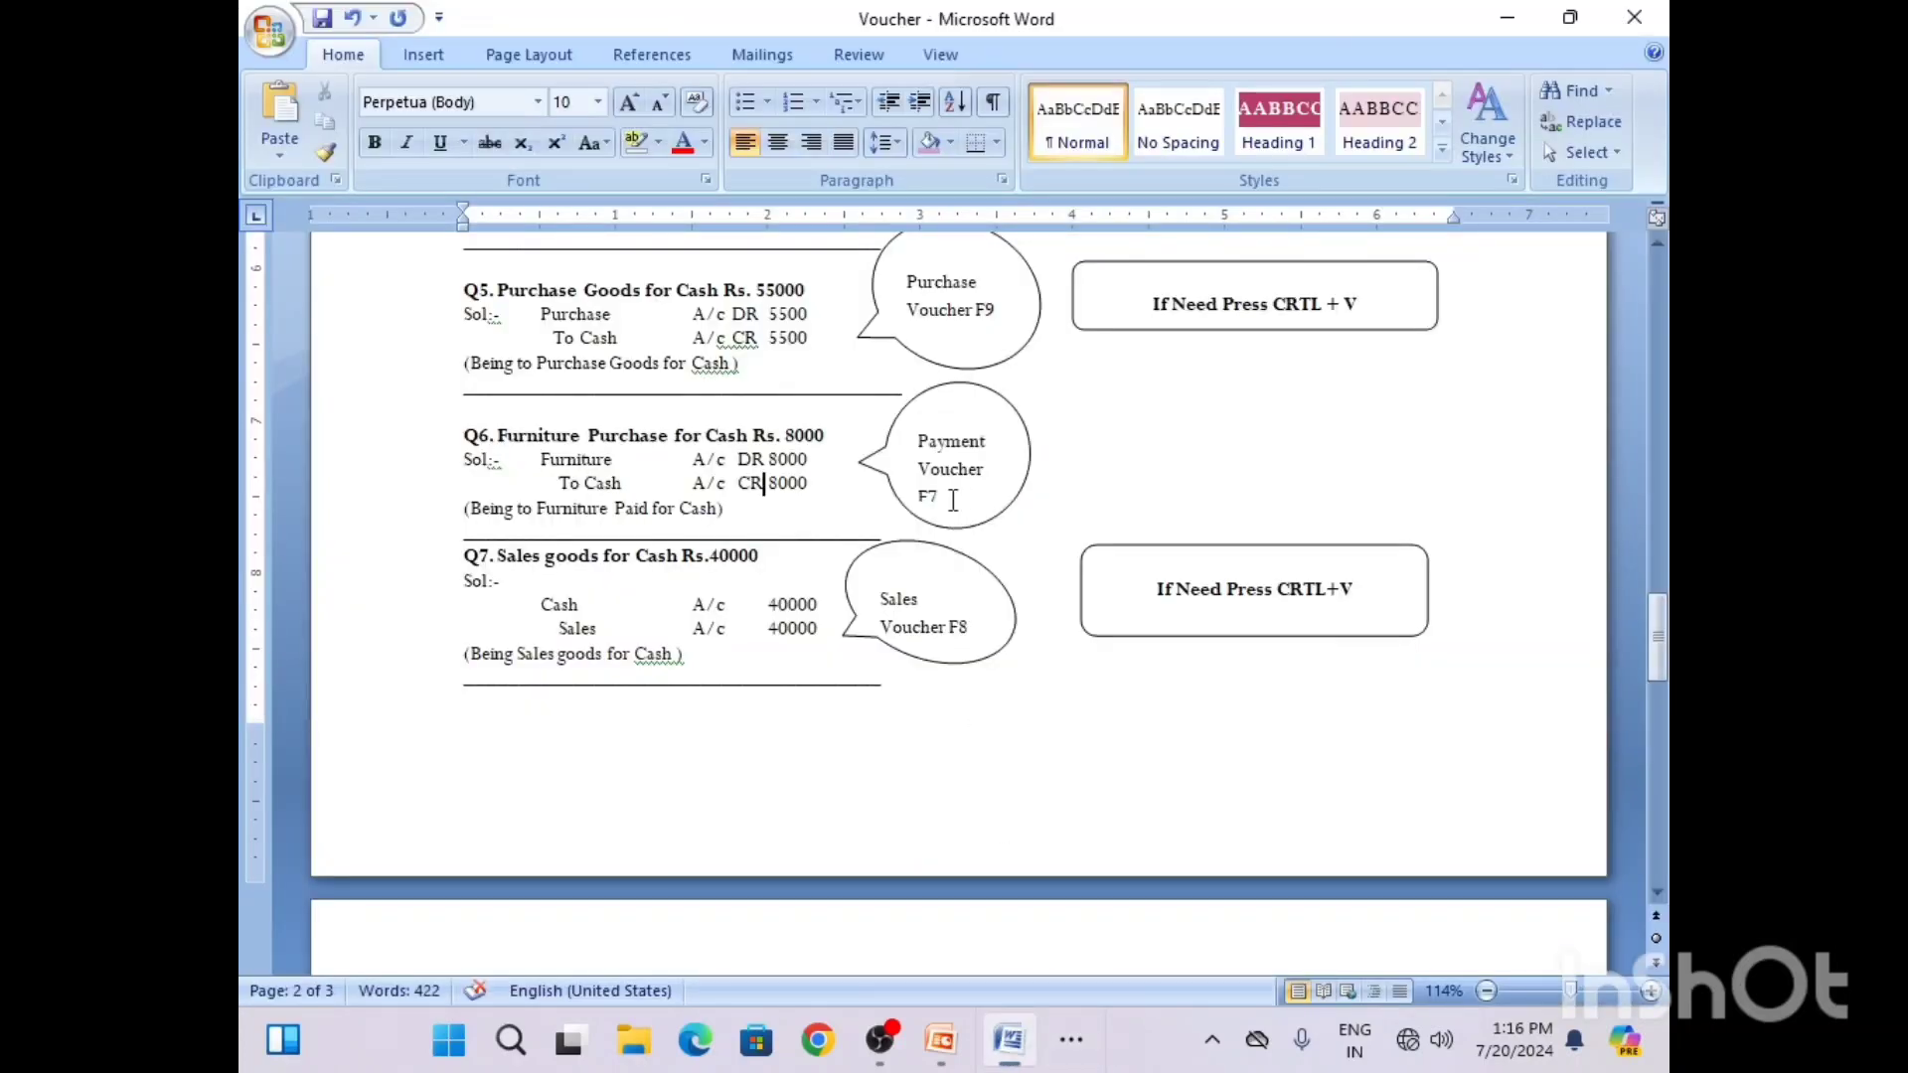
{"action": "left_click", "coordinate": [960, 499]}
{"action": "key", "text": "BackSpace"}
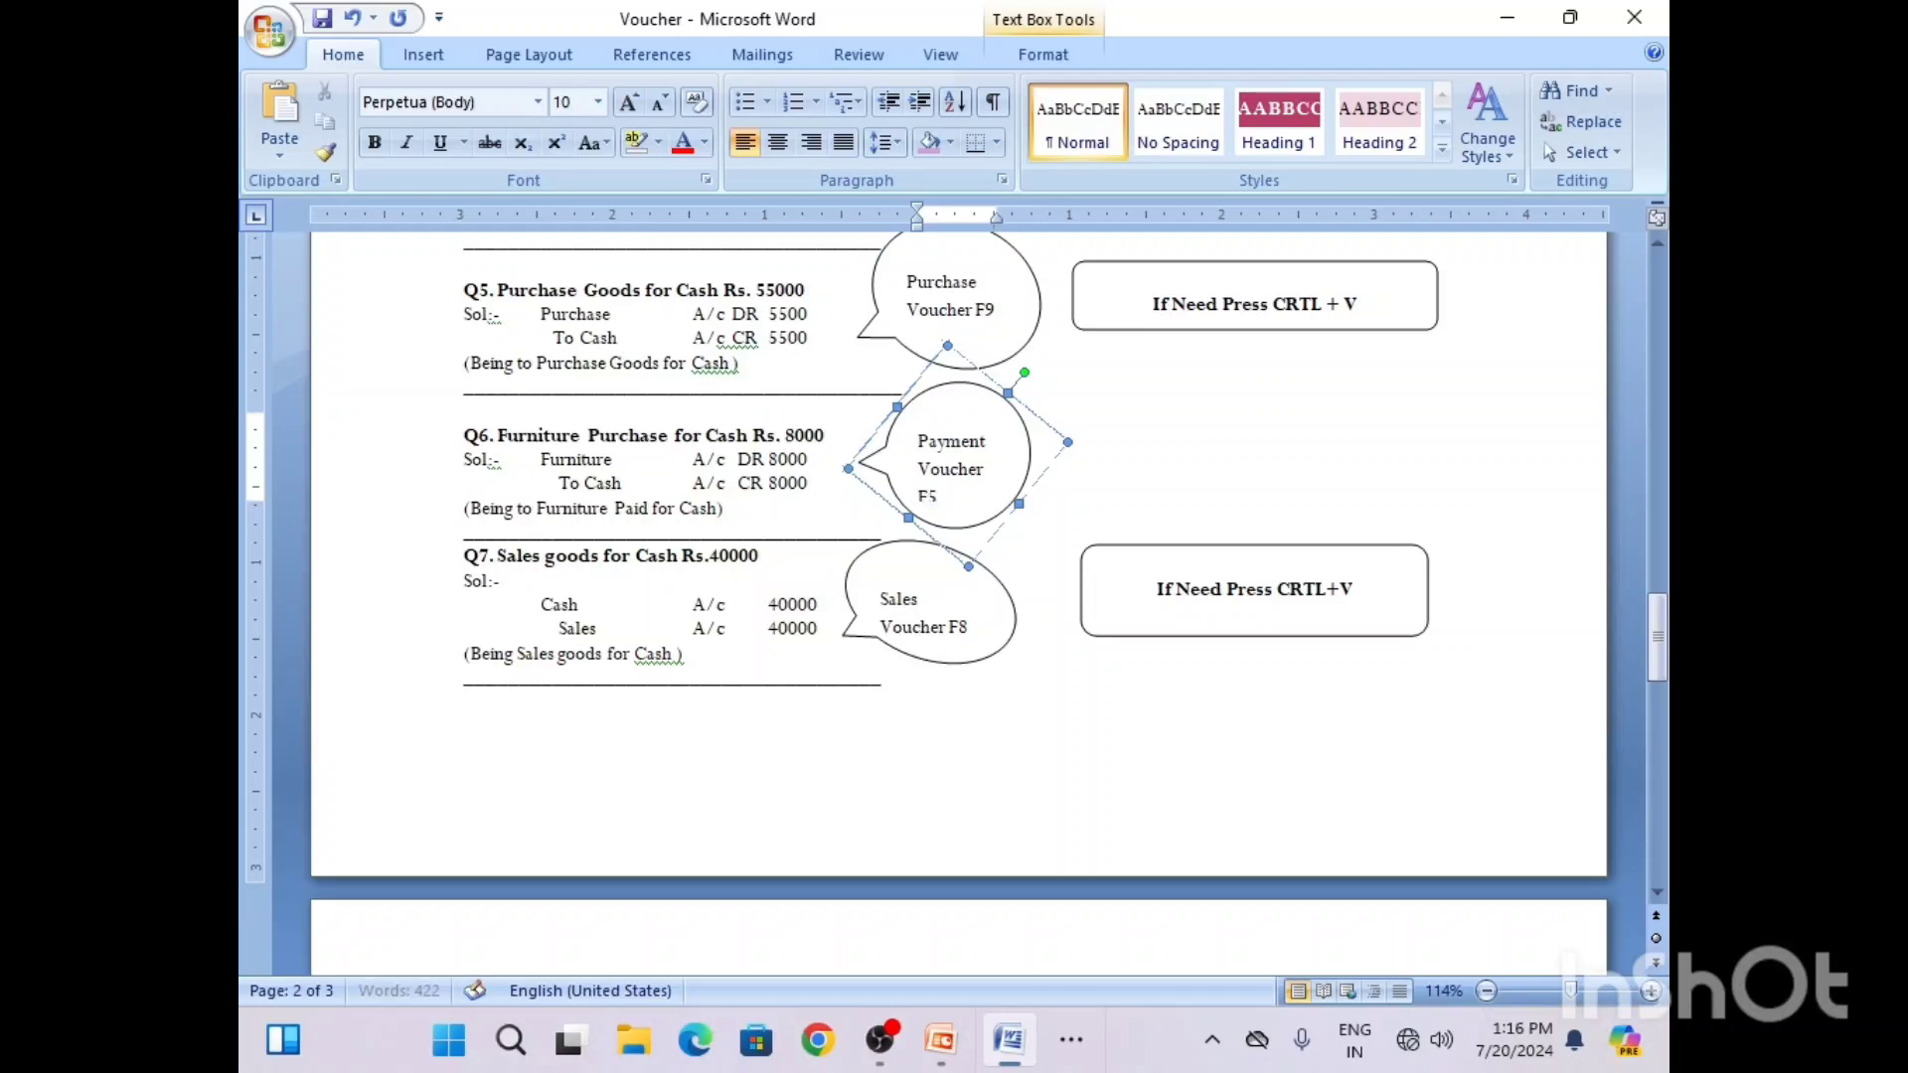
{"action": "type", "text": "5"}
Step: Compare Tally's payment voucher with the Q6 furniture solution in Word, then return to the voucher's empty debit line
{"action": "left_click", "coordinate": [1072, 1041]}
{"action": "left_click", "coordinate": [1106, 962]}
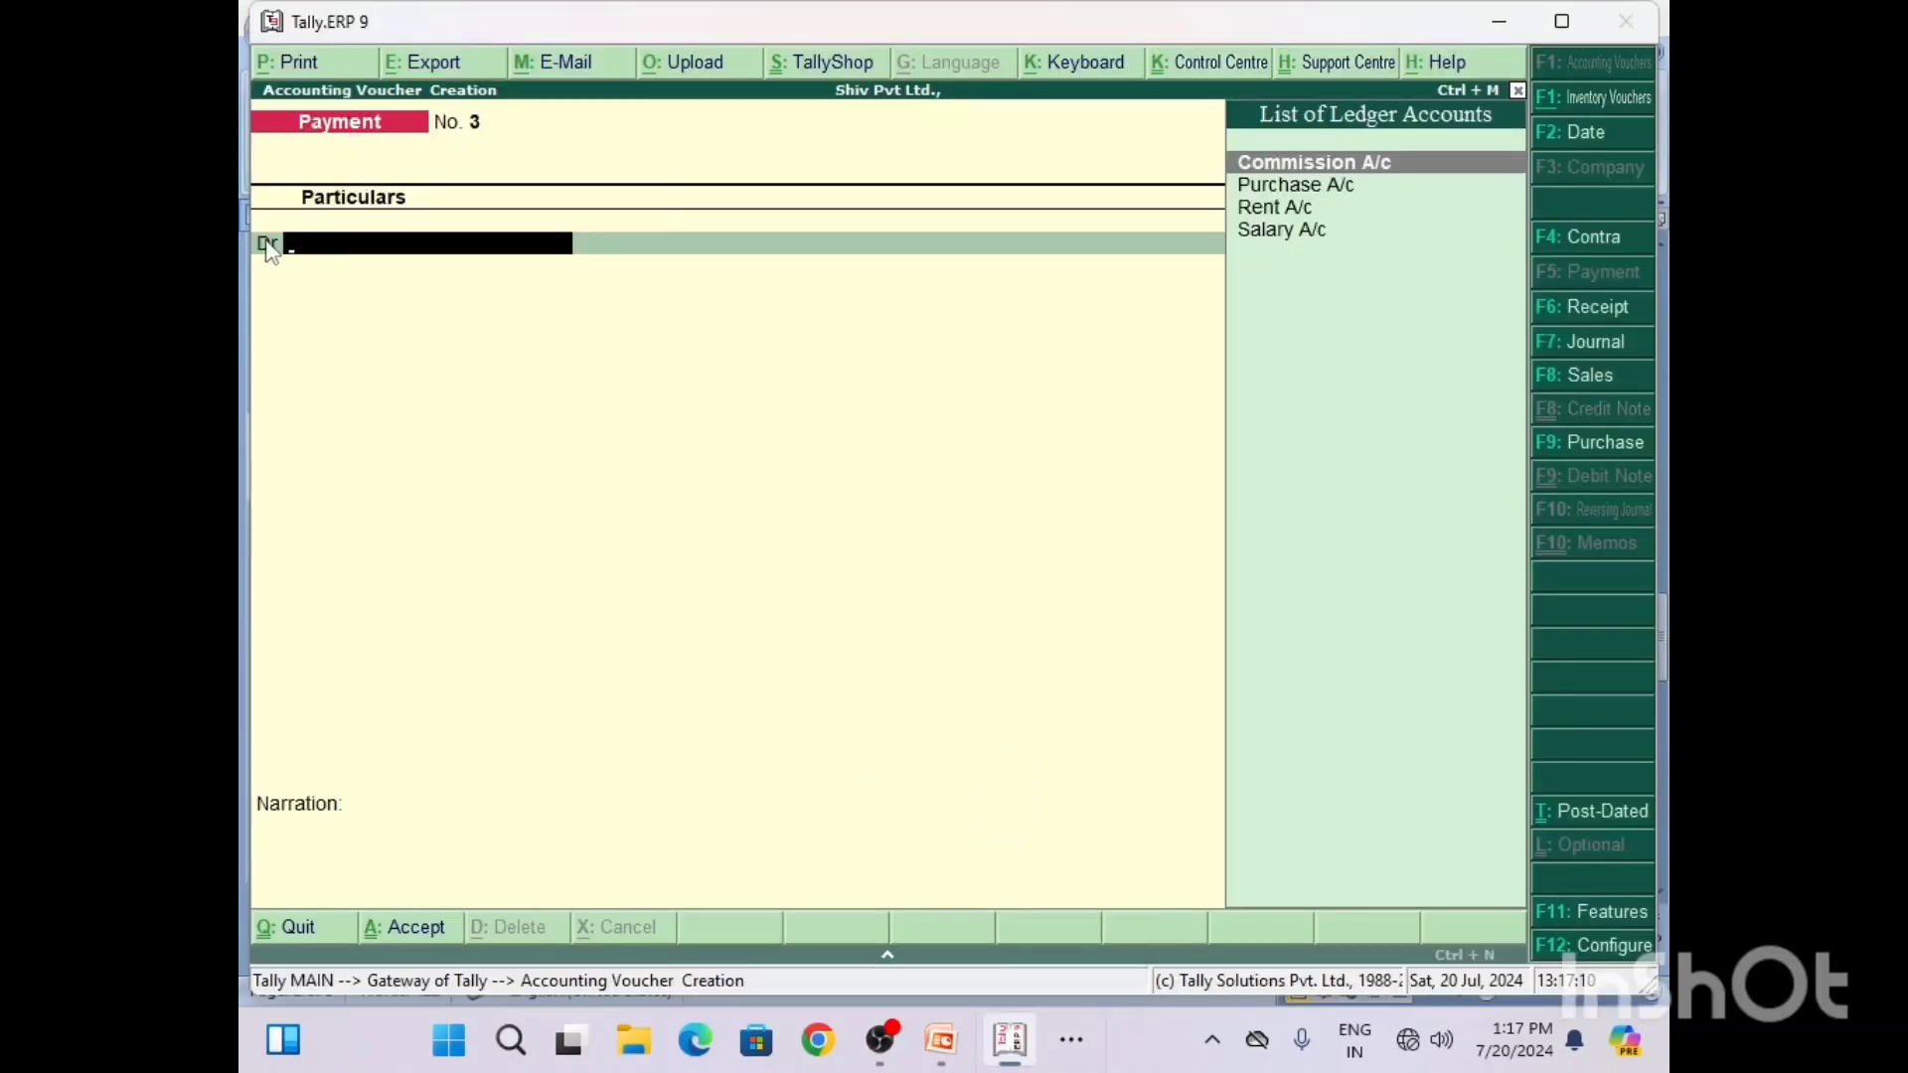
{"action": "left_click", "coordinate": [1069, 1039]}
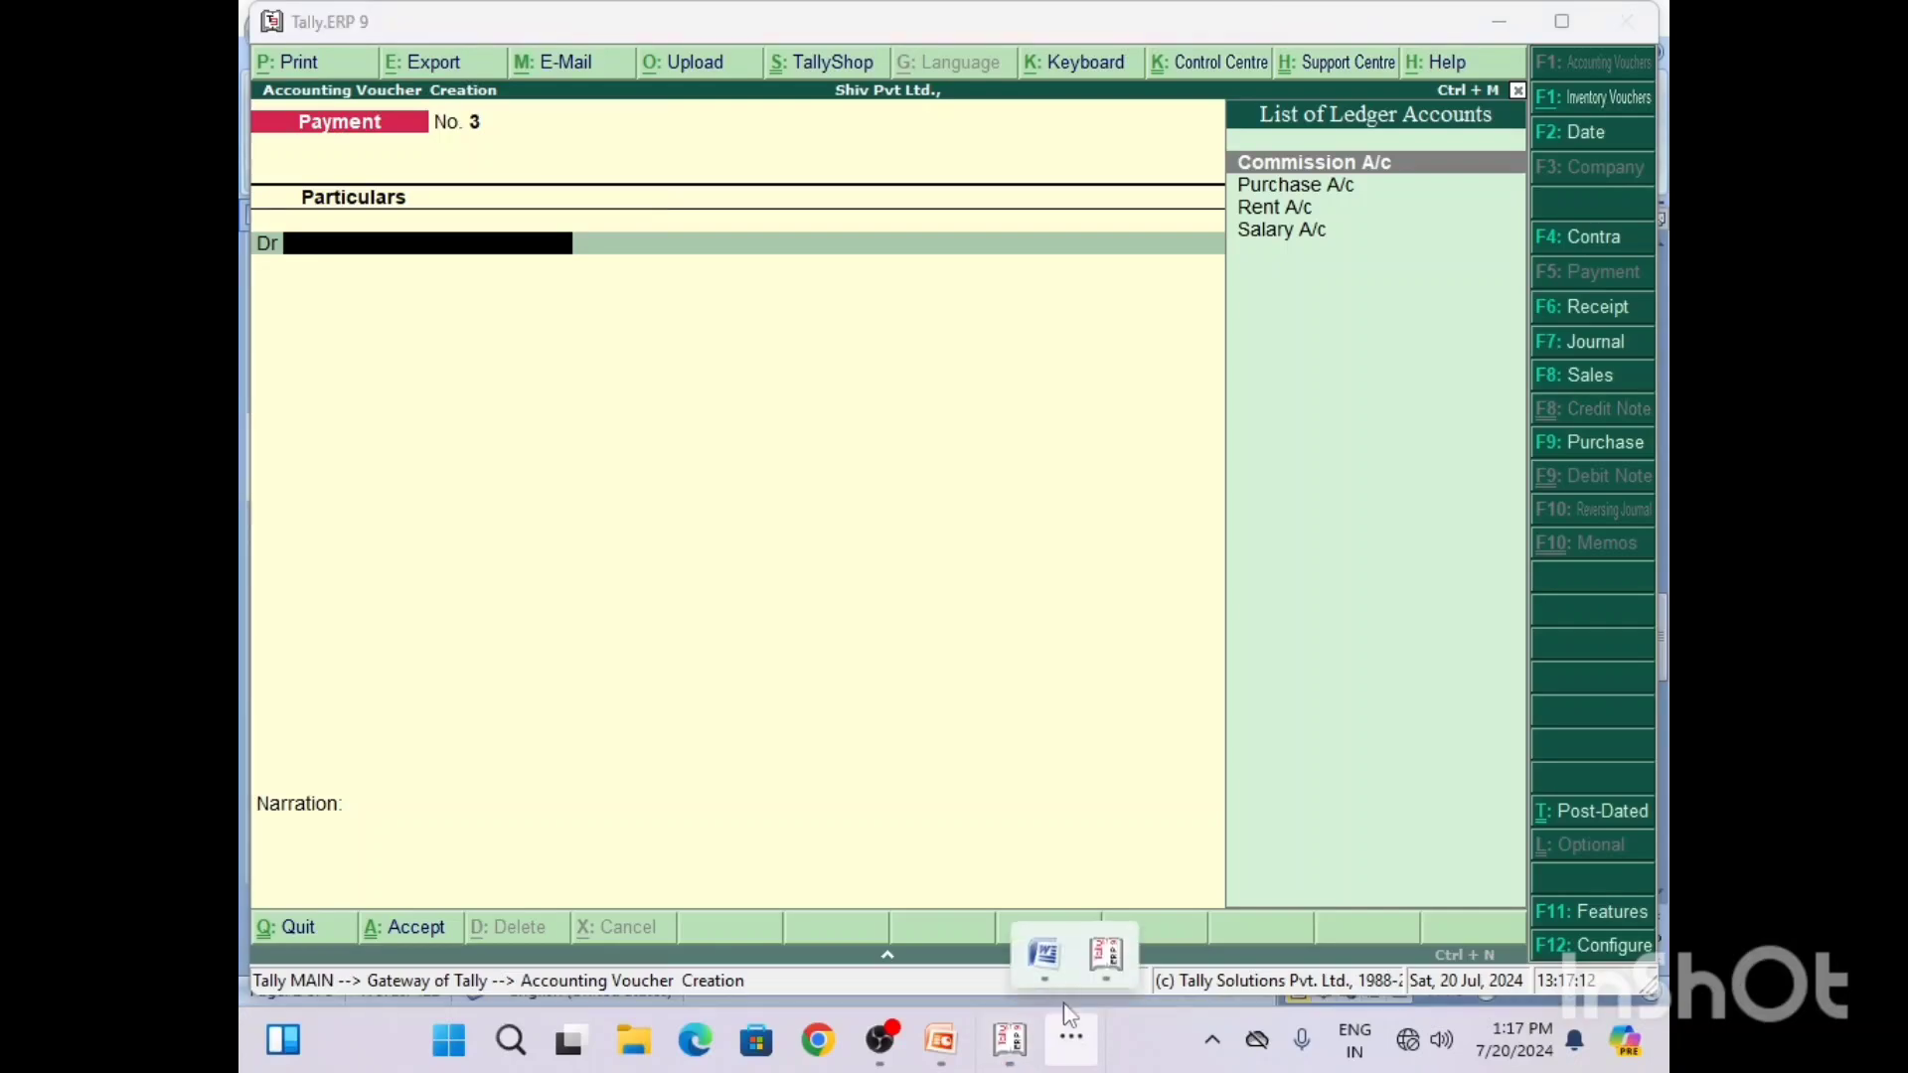
{"action": "left_click", "coordinate": [1041, 960]}
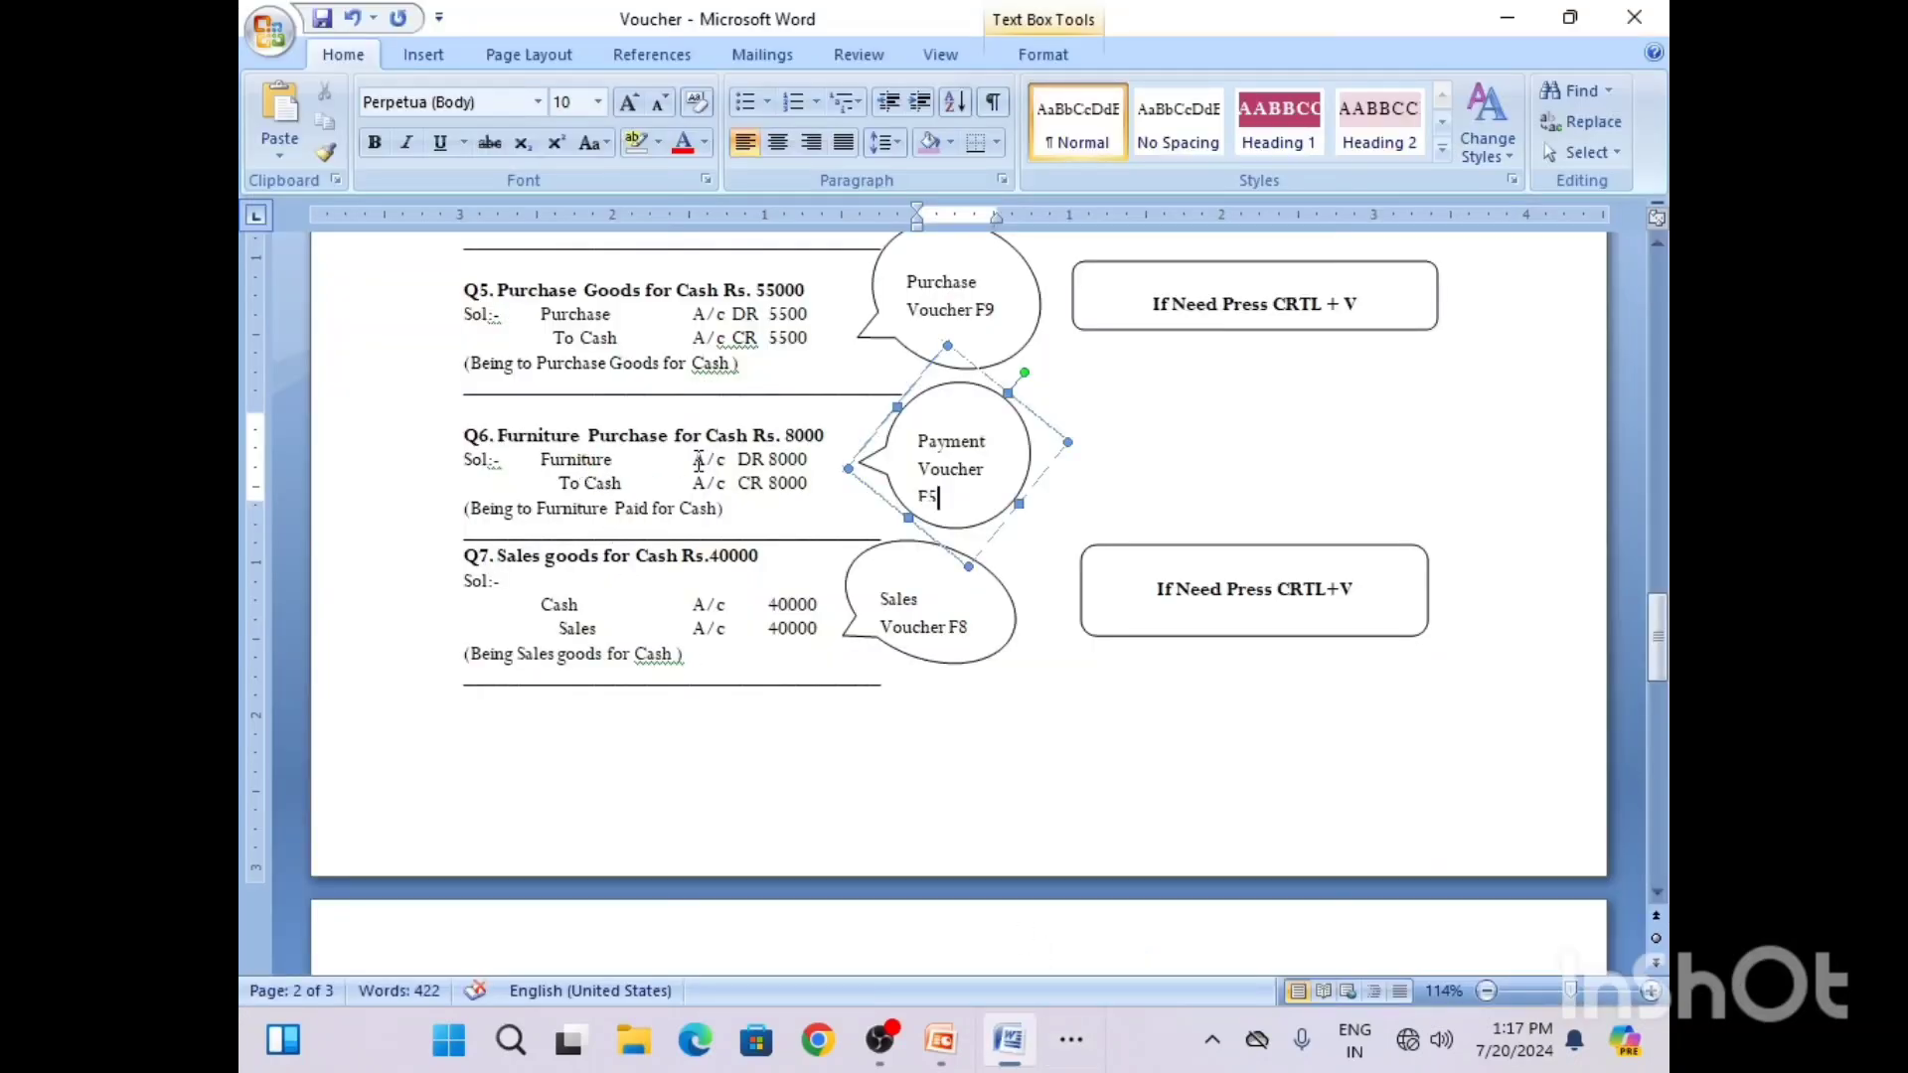
{"action": "left_click", "coordinate": [1507, 17]}
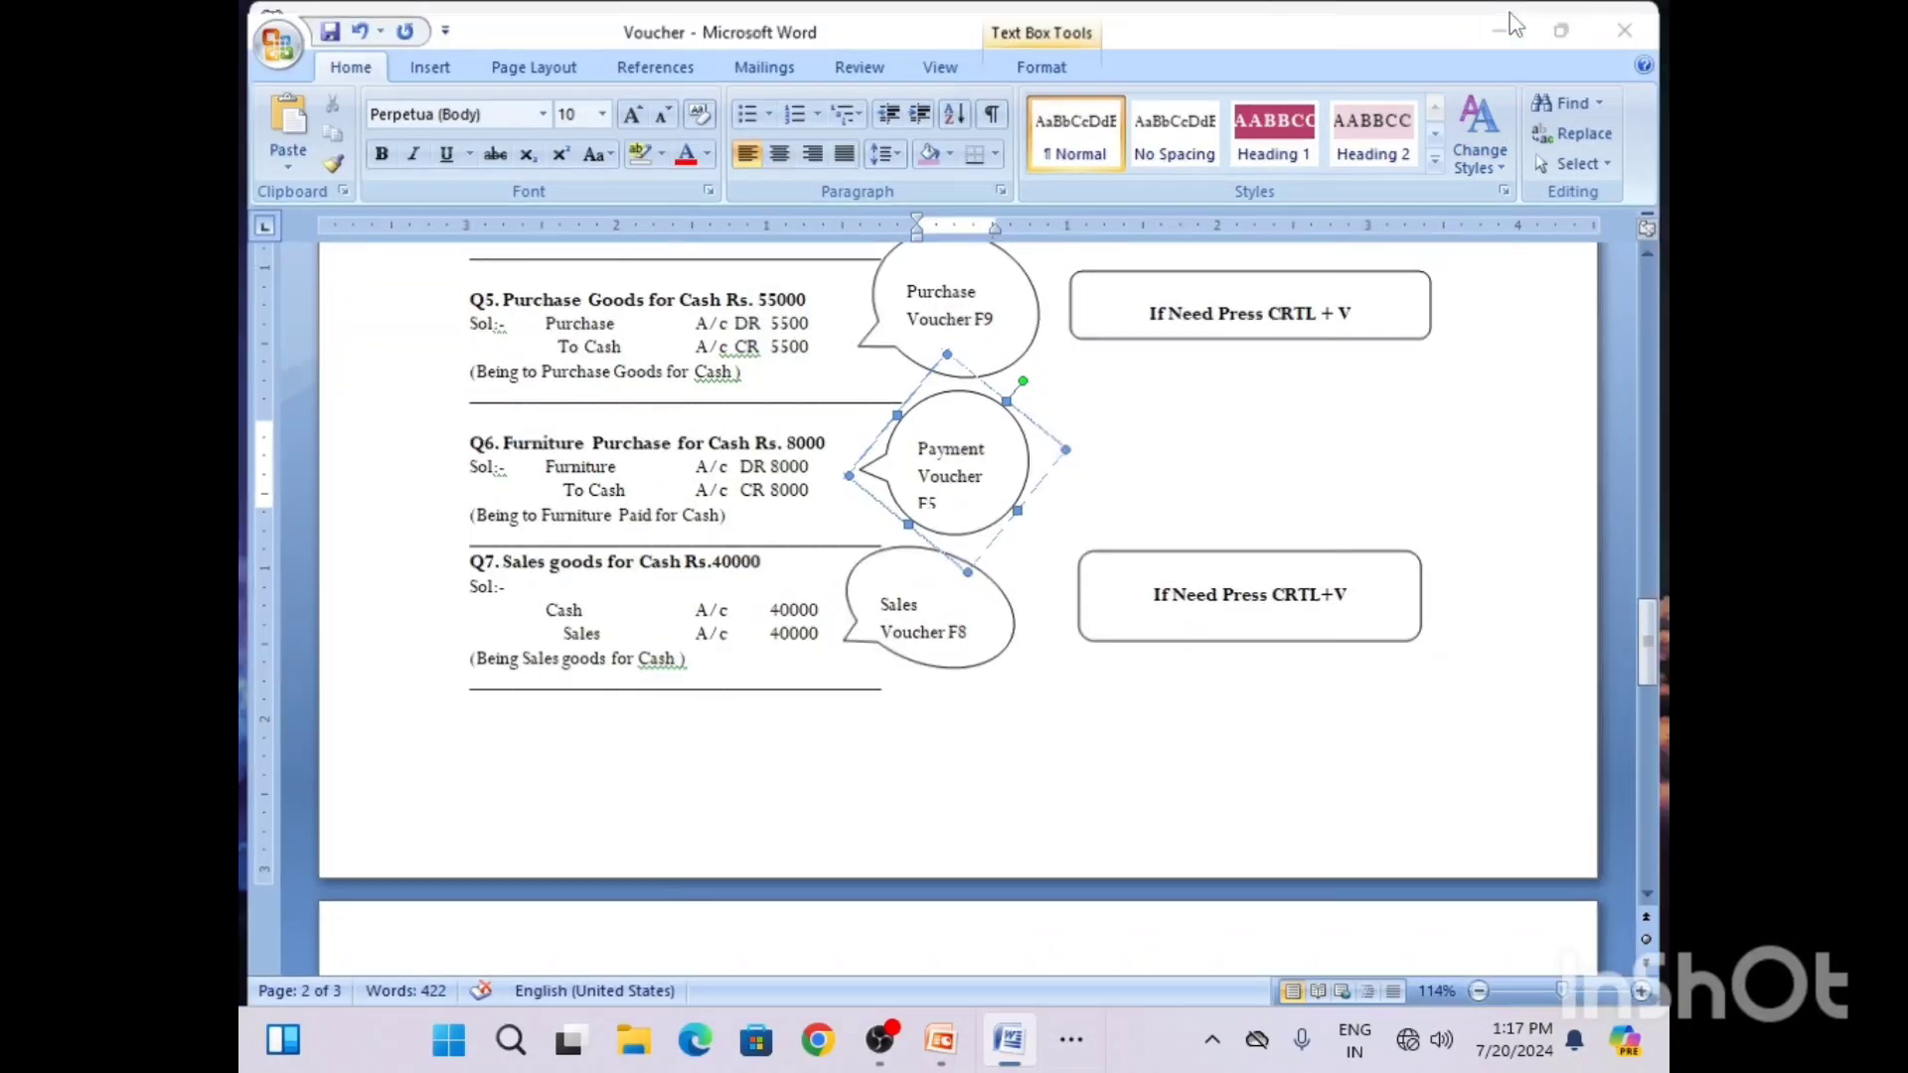
{"action": "left_click", "coordinate": [465, 255]}
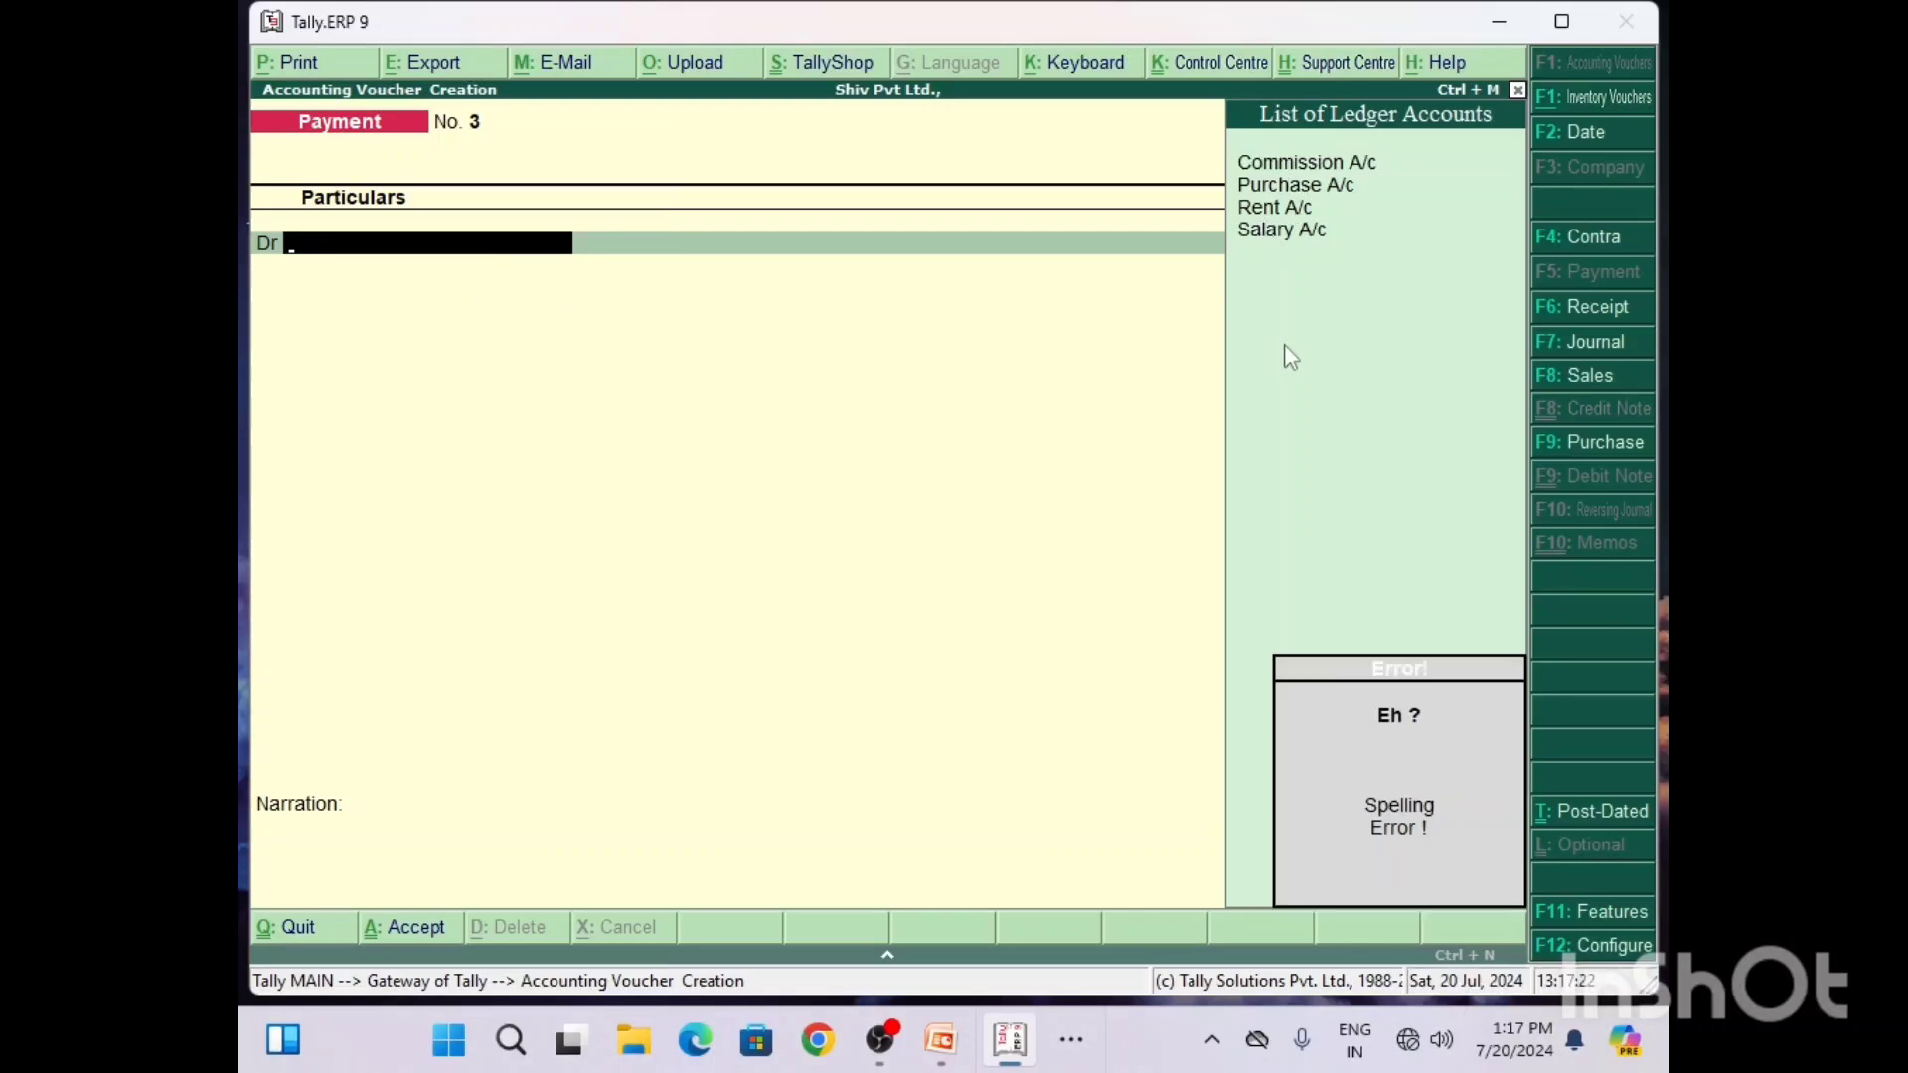
Step: Start creating a ledger from the payment voucher's debit line and name it Furniture A/c
{"action": "key", "text": "alt+c"}
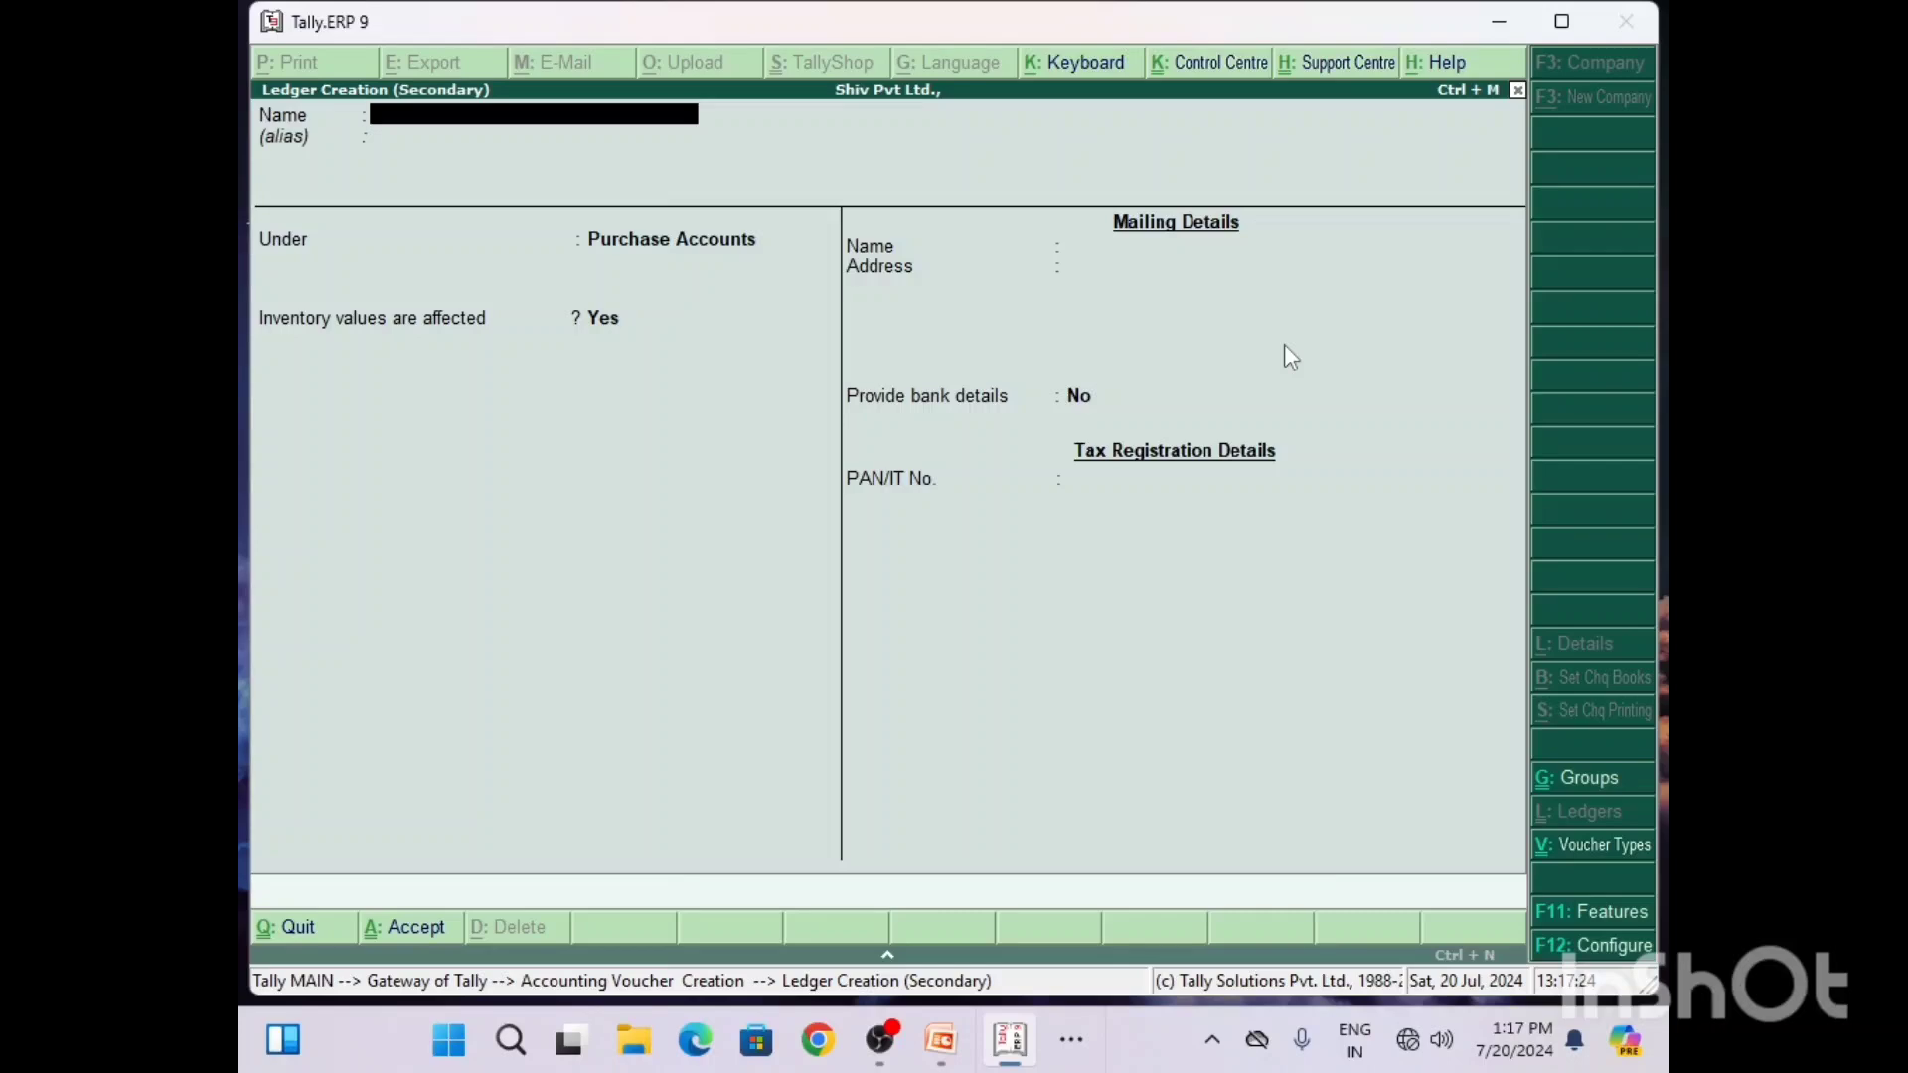
{"action": "type", "text": "Furniture A/c"}
{"action": "key", "text": "Return"}
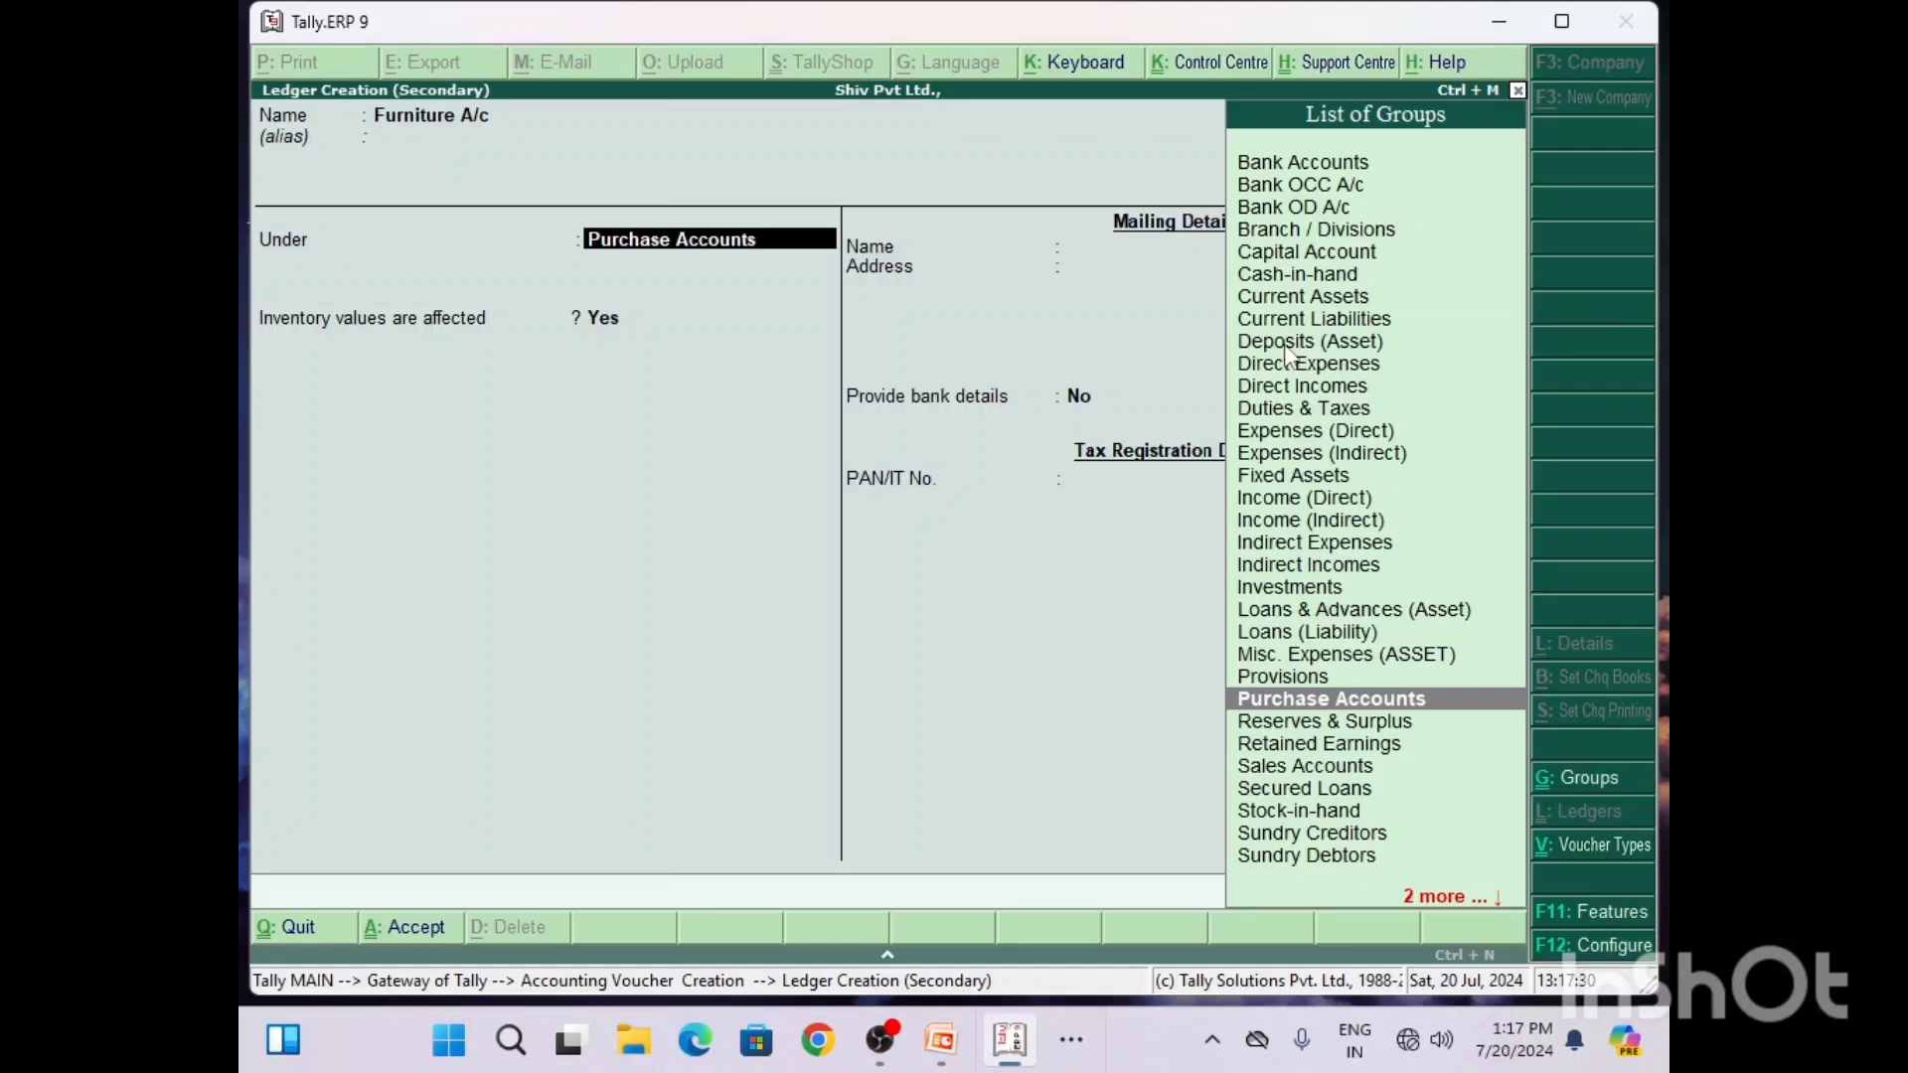
Step: Place the Furniture A/c ledger under the Fixed Assets group, keep the remaining defaults, and save it
{"action": "type", "text": "F"}
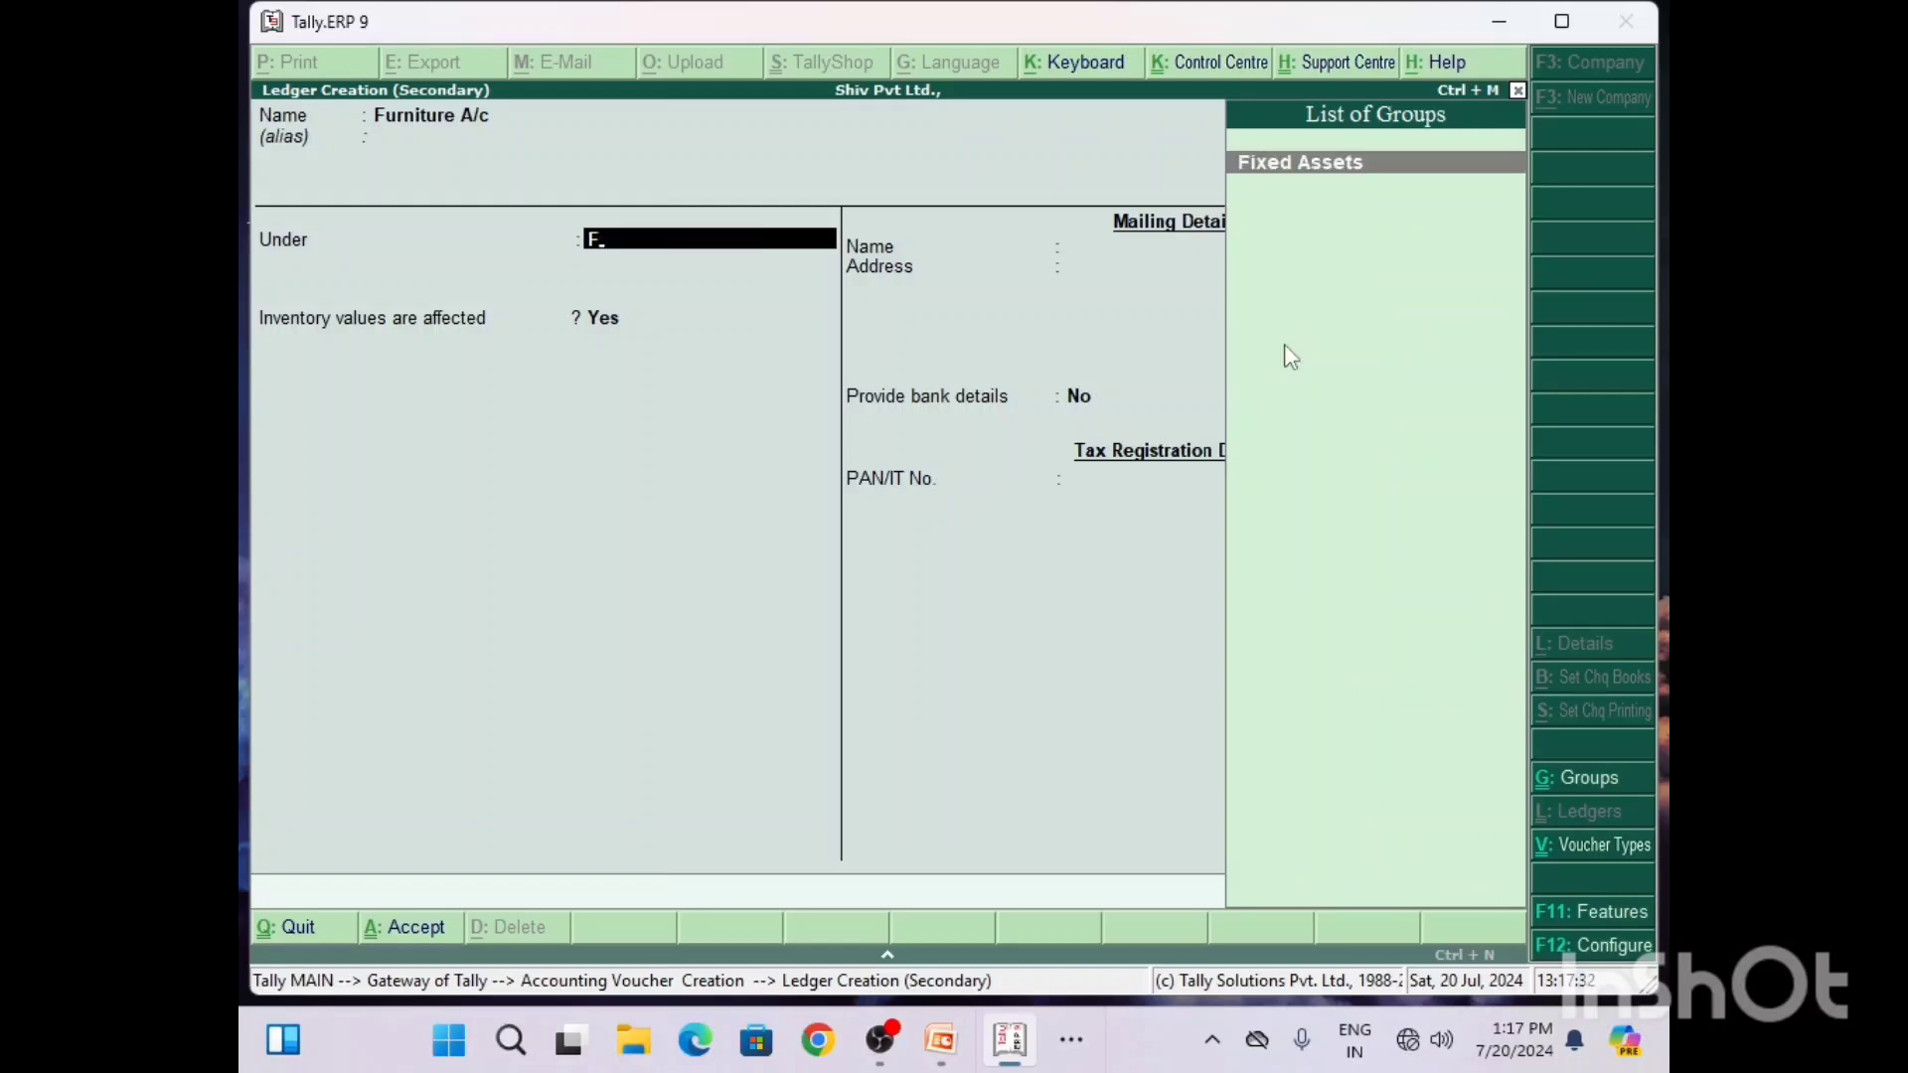
{"action": "key", "text": "Return"}
{"action": "key", "text": "Return"}
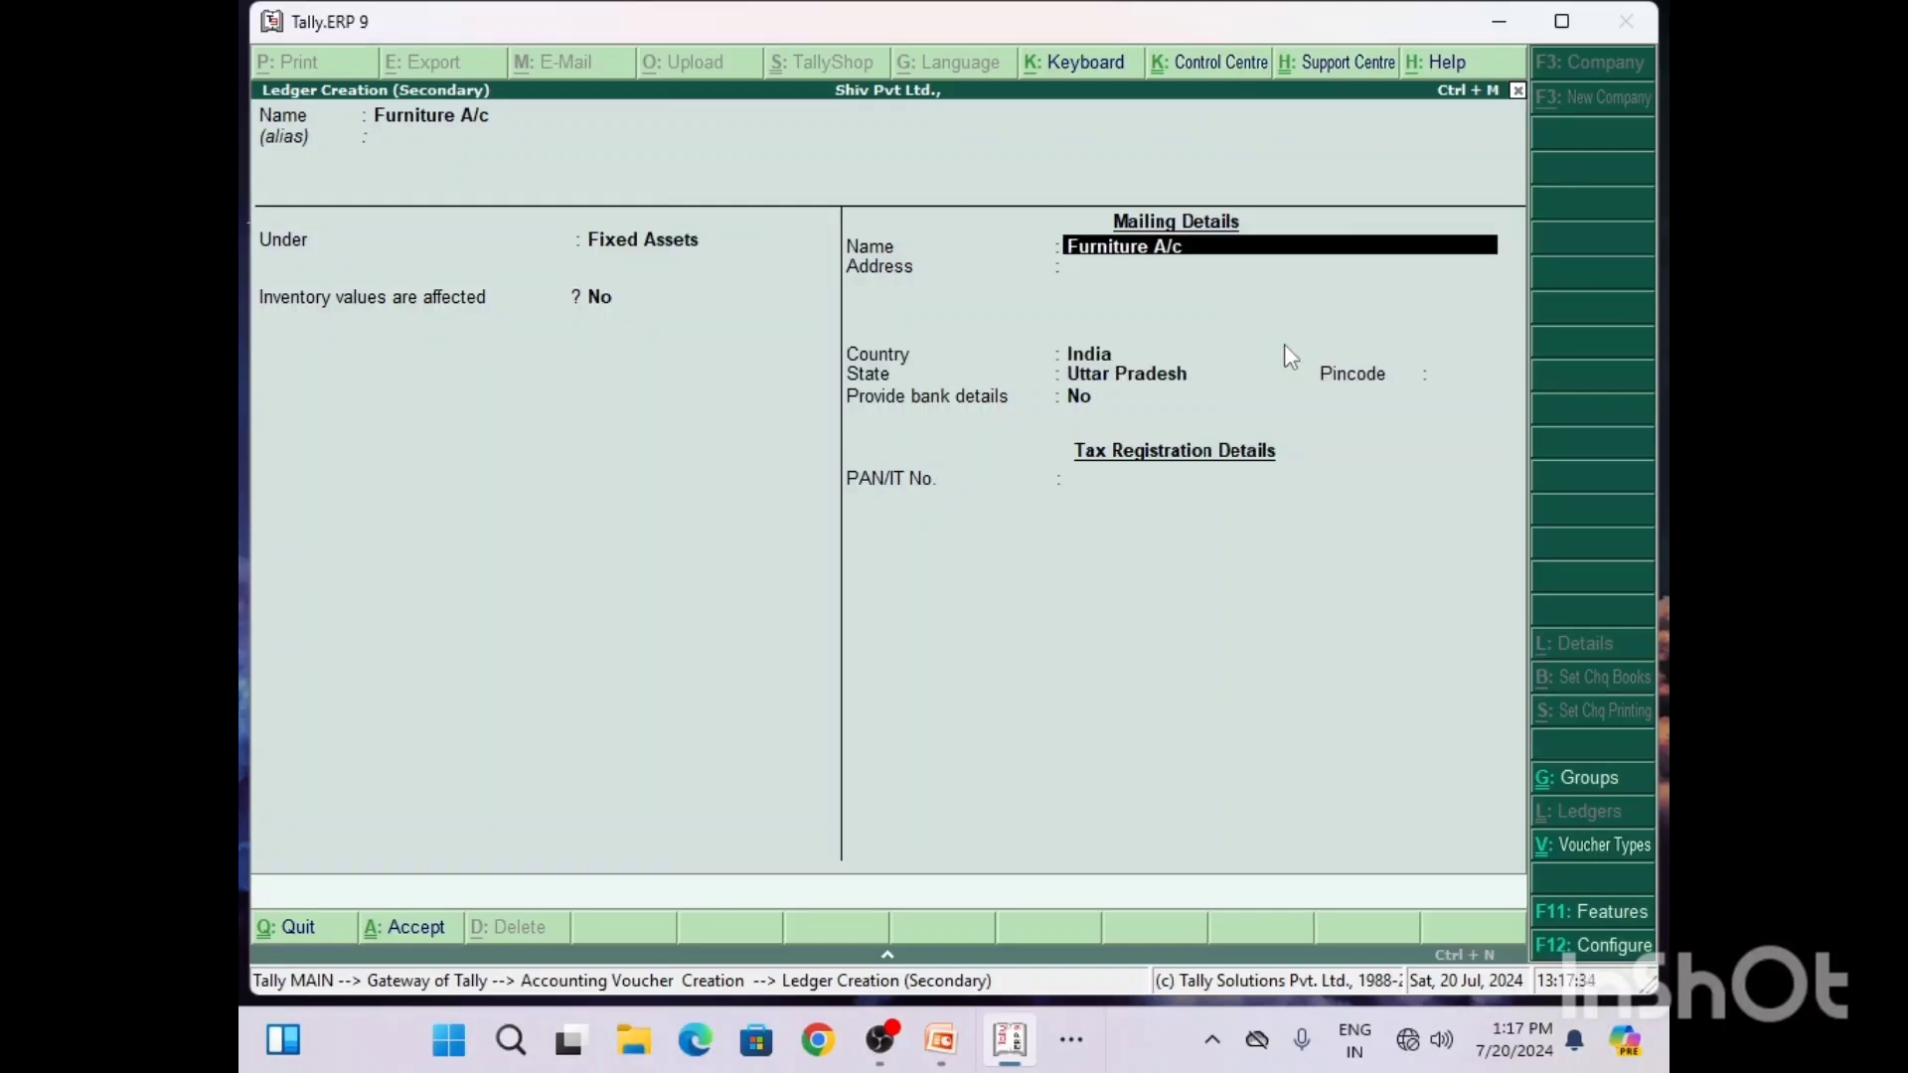
{"action": "key", "text": "Return"}
{"action": "key", "text": "Return"}
{"action": "key", "text": "Return"}
{"action": "key", "text": "Return"}
{"action": "key", "text": "Return"}
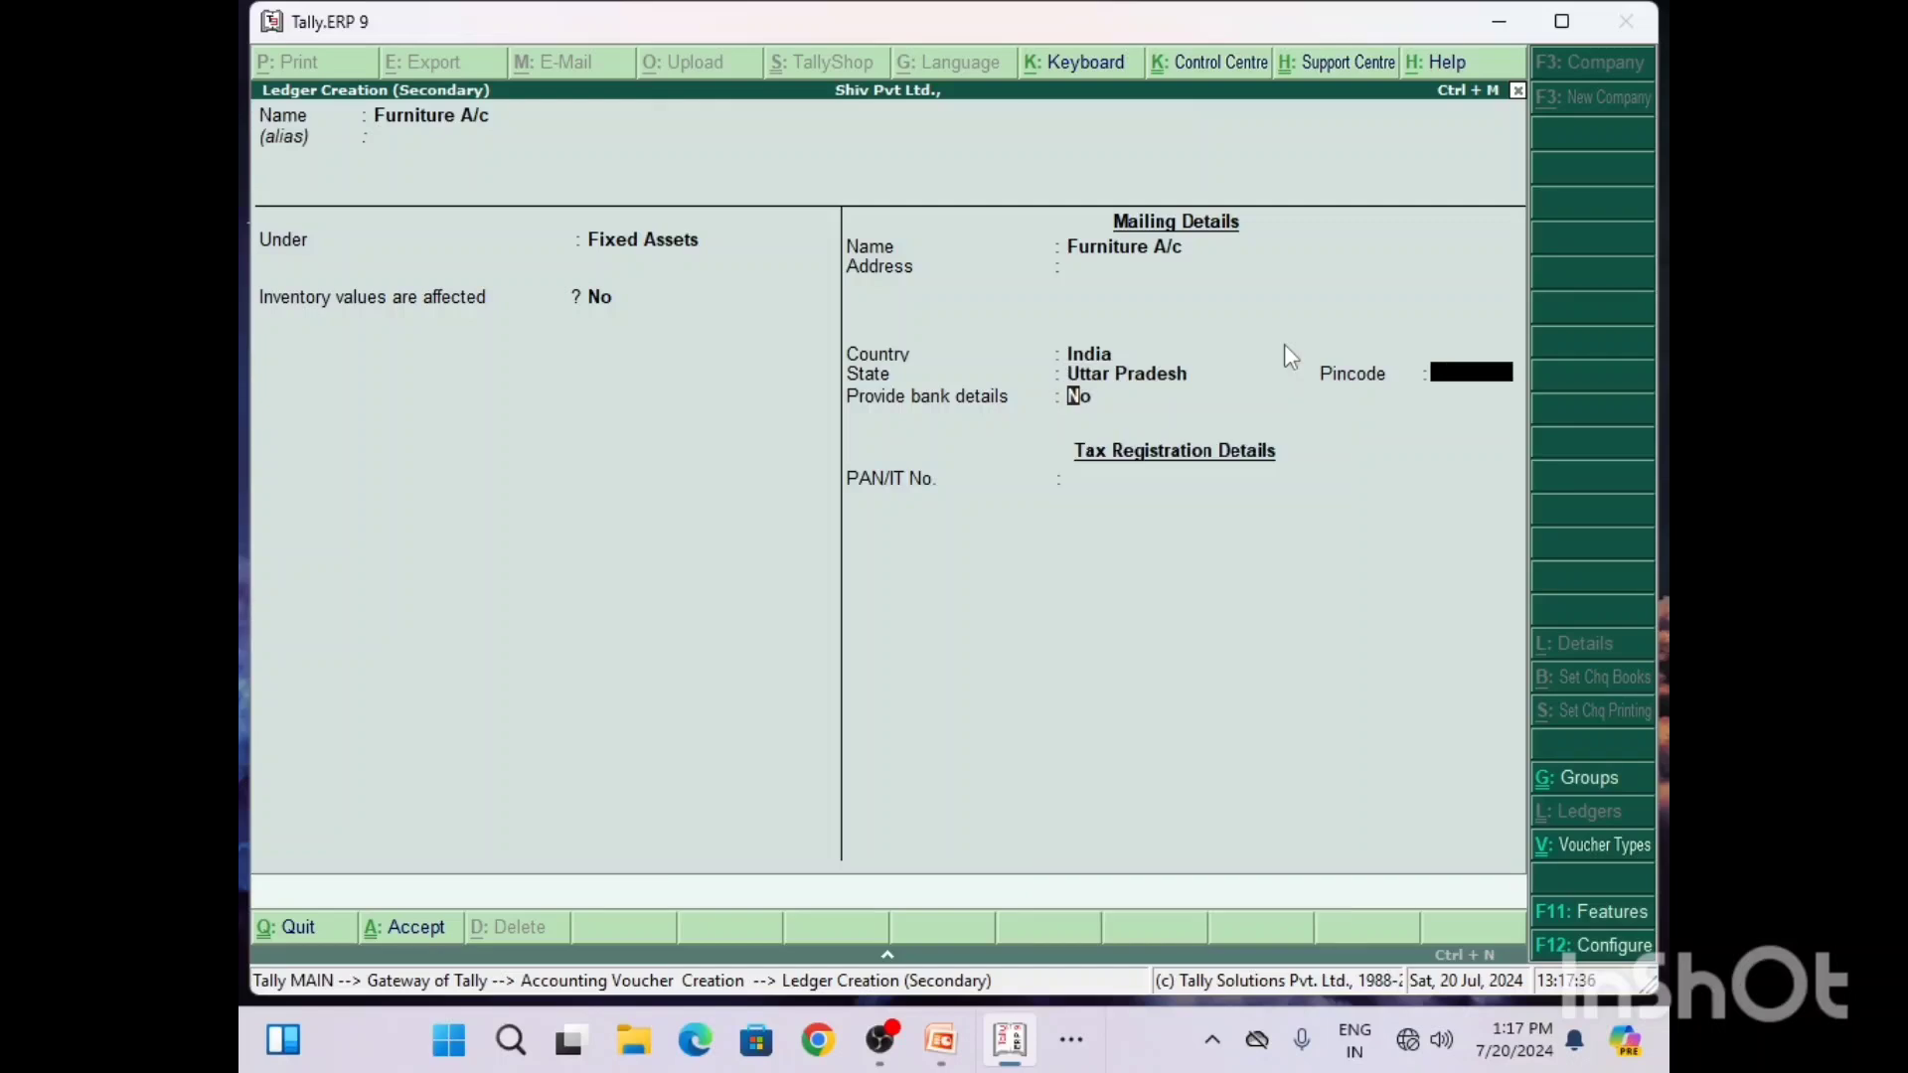
{"action": "key", "text": "Return"}
{"action": "key", "text": "Return"}
{"action": "key", "text": "Return"}
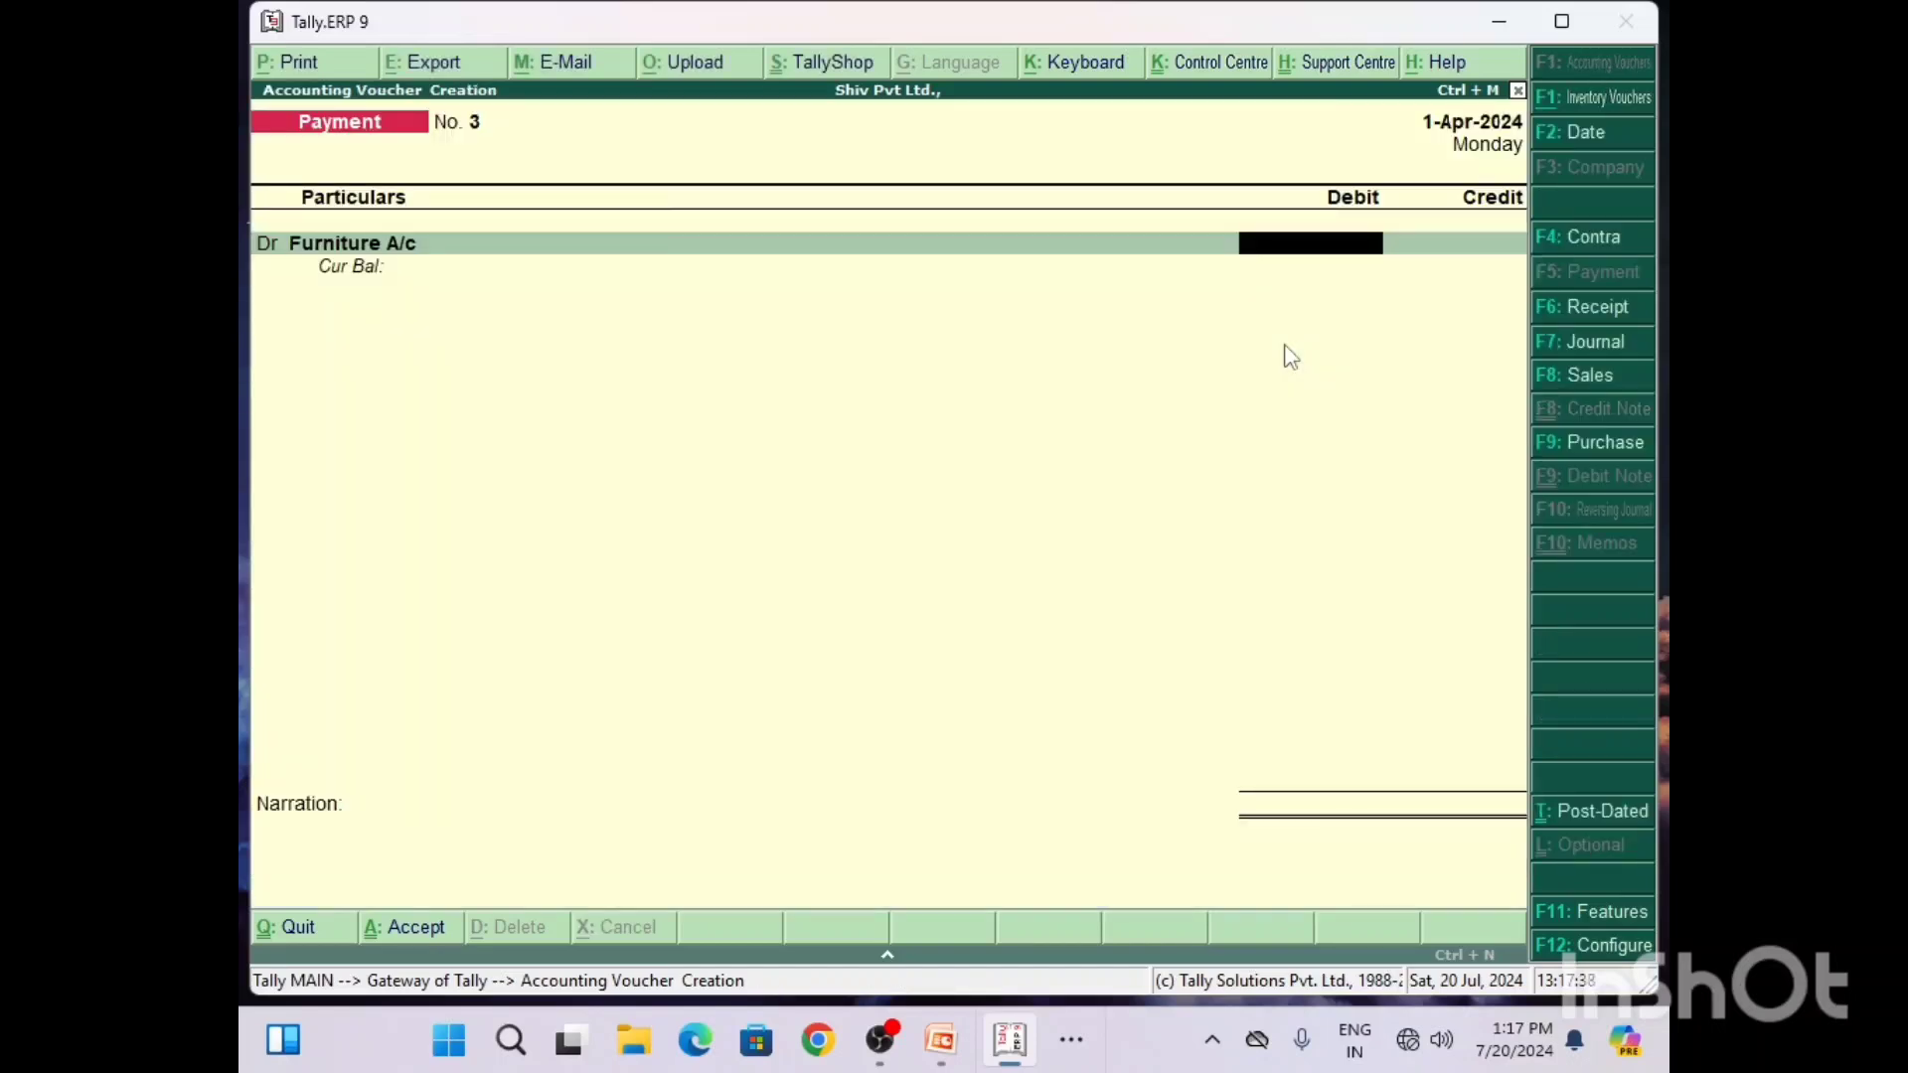
Step: Check the Q6 amount in Word, then return to Tally and debit Furniture A/c with 8,000
{"action": "left_click", "coordinate": [1079, 1051]}
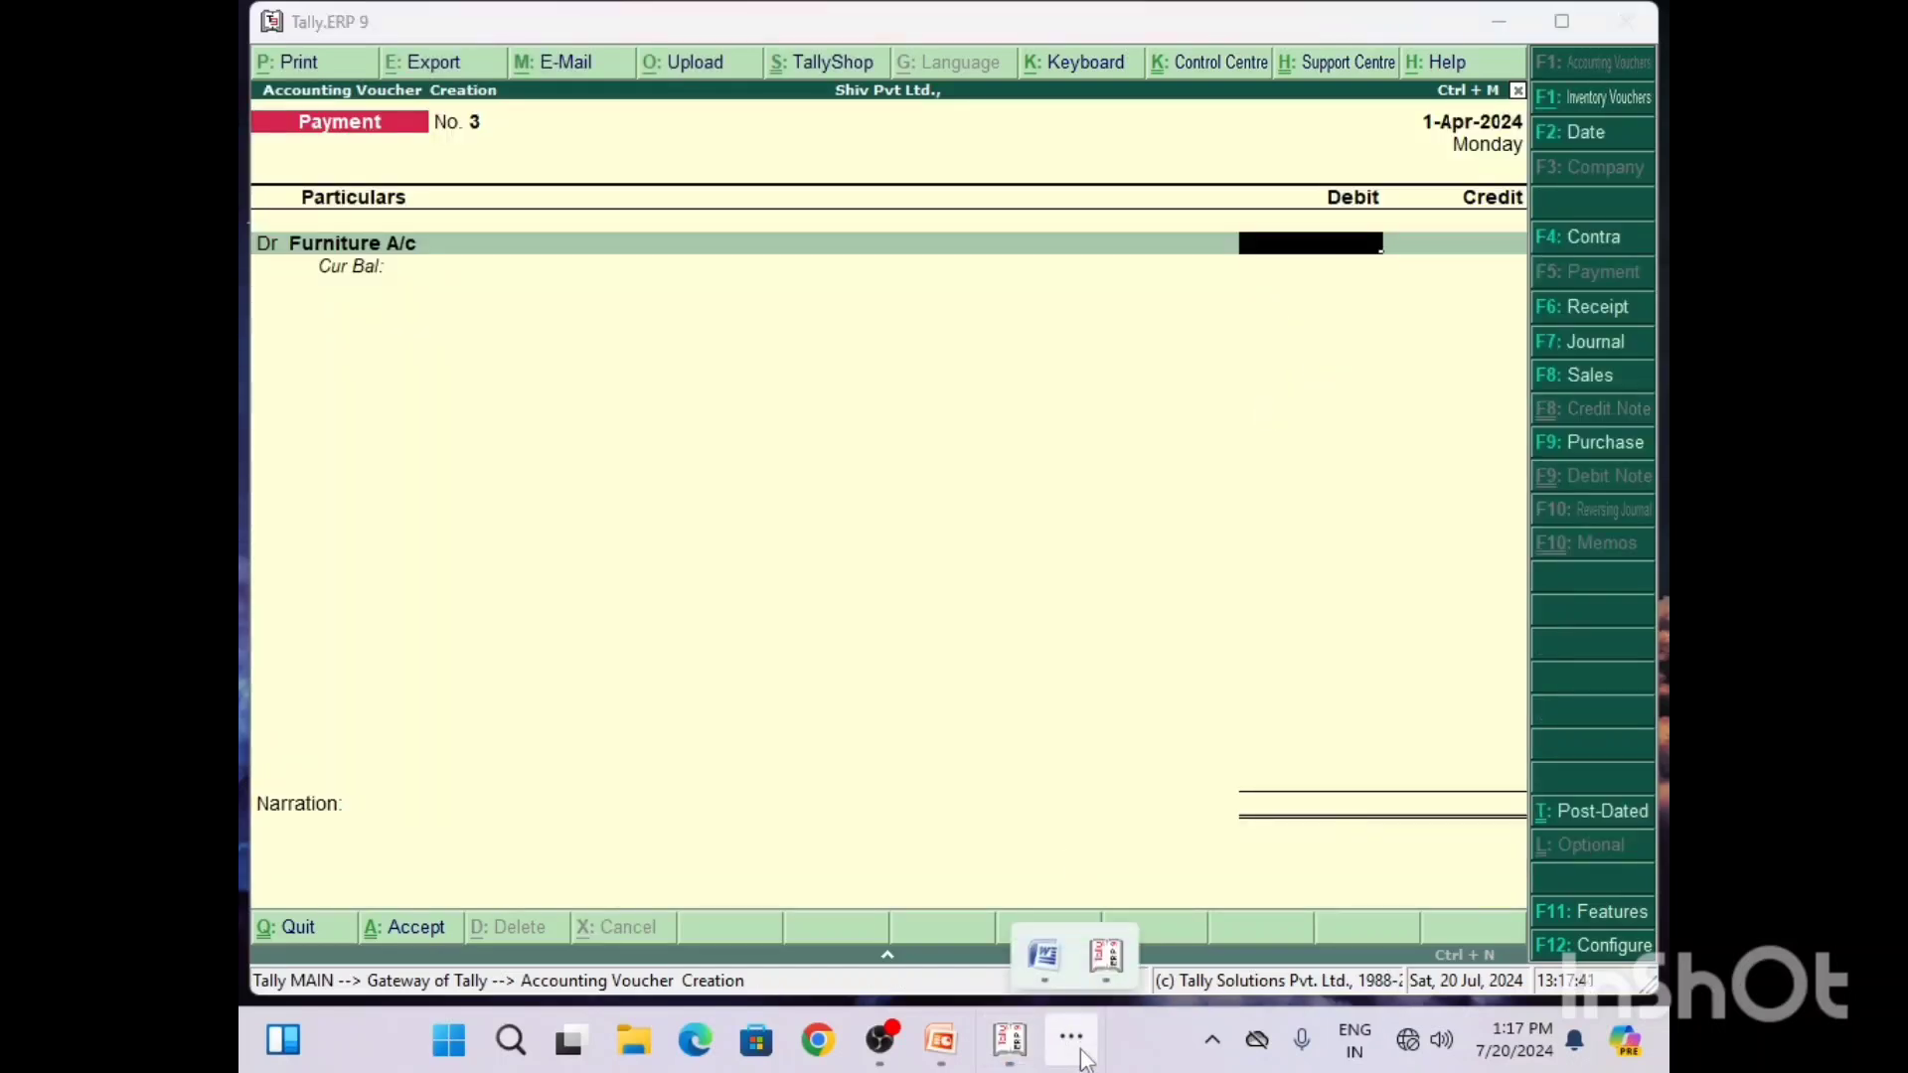
{"action": "left_click", "coordinate": [1044, 952]}
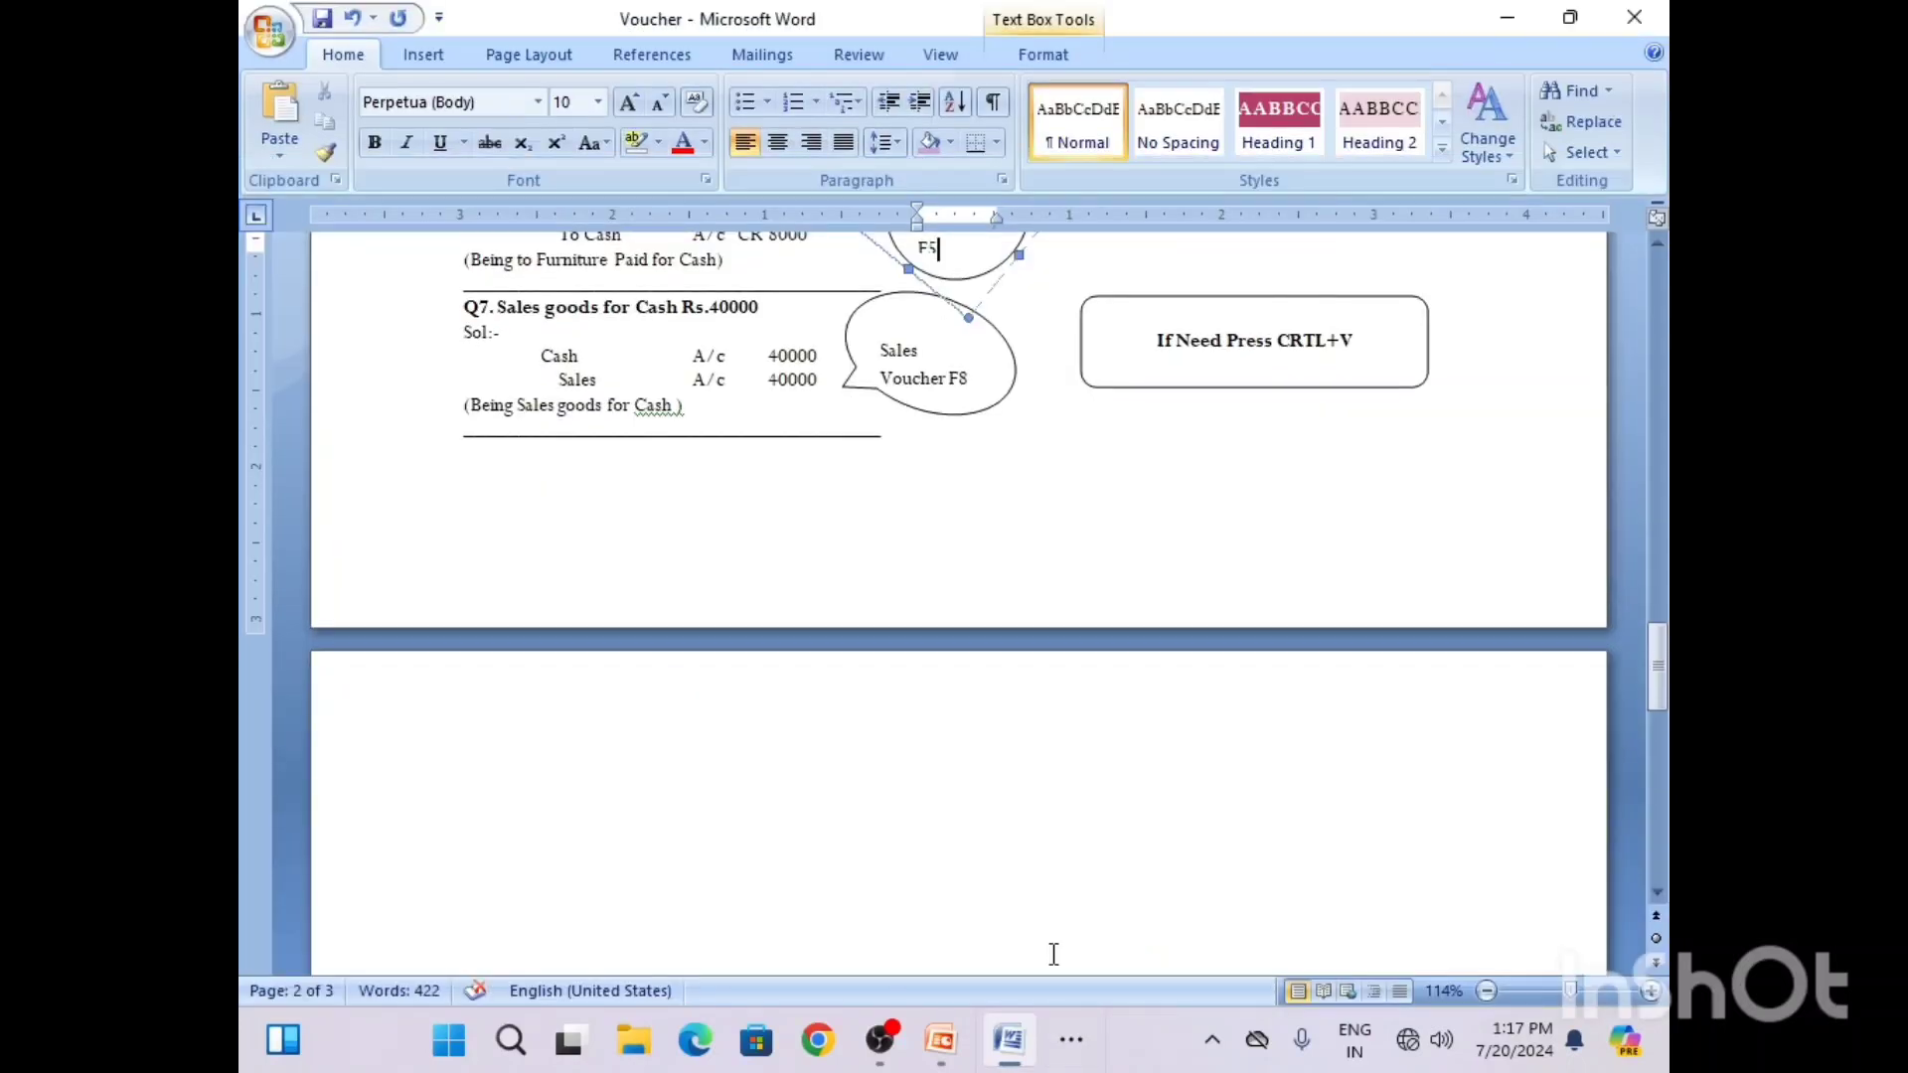
{"action": "left_click", "coordinate": [1658, 244]}
{"action": "left_click", "coordinate": [1659, 248]}
{"action": "left_click", "coordinate": [1659, 248]}
{"action": "left_click", "coordinate": [1658, 247]}
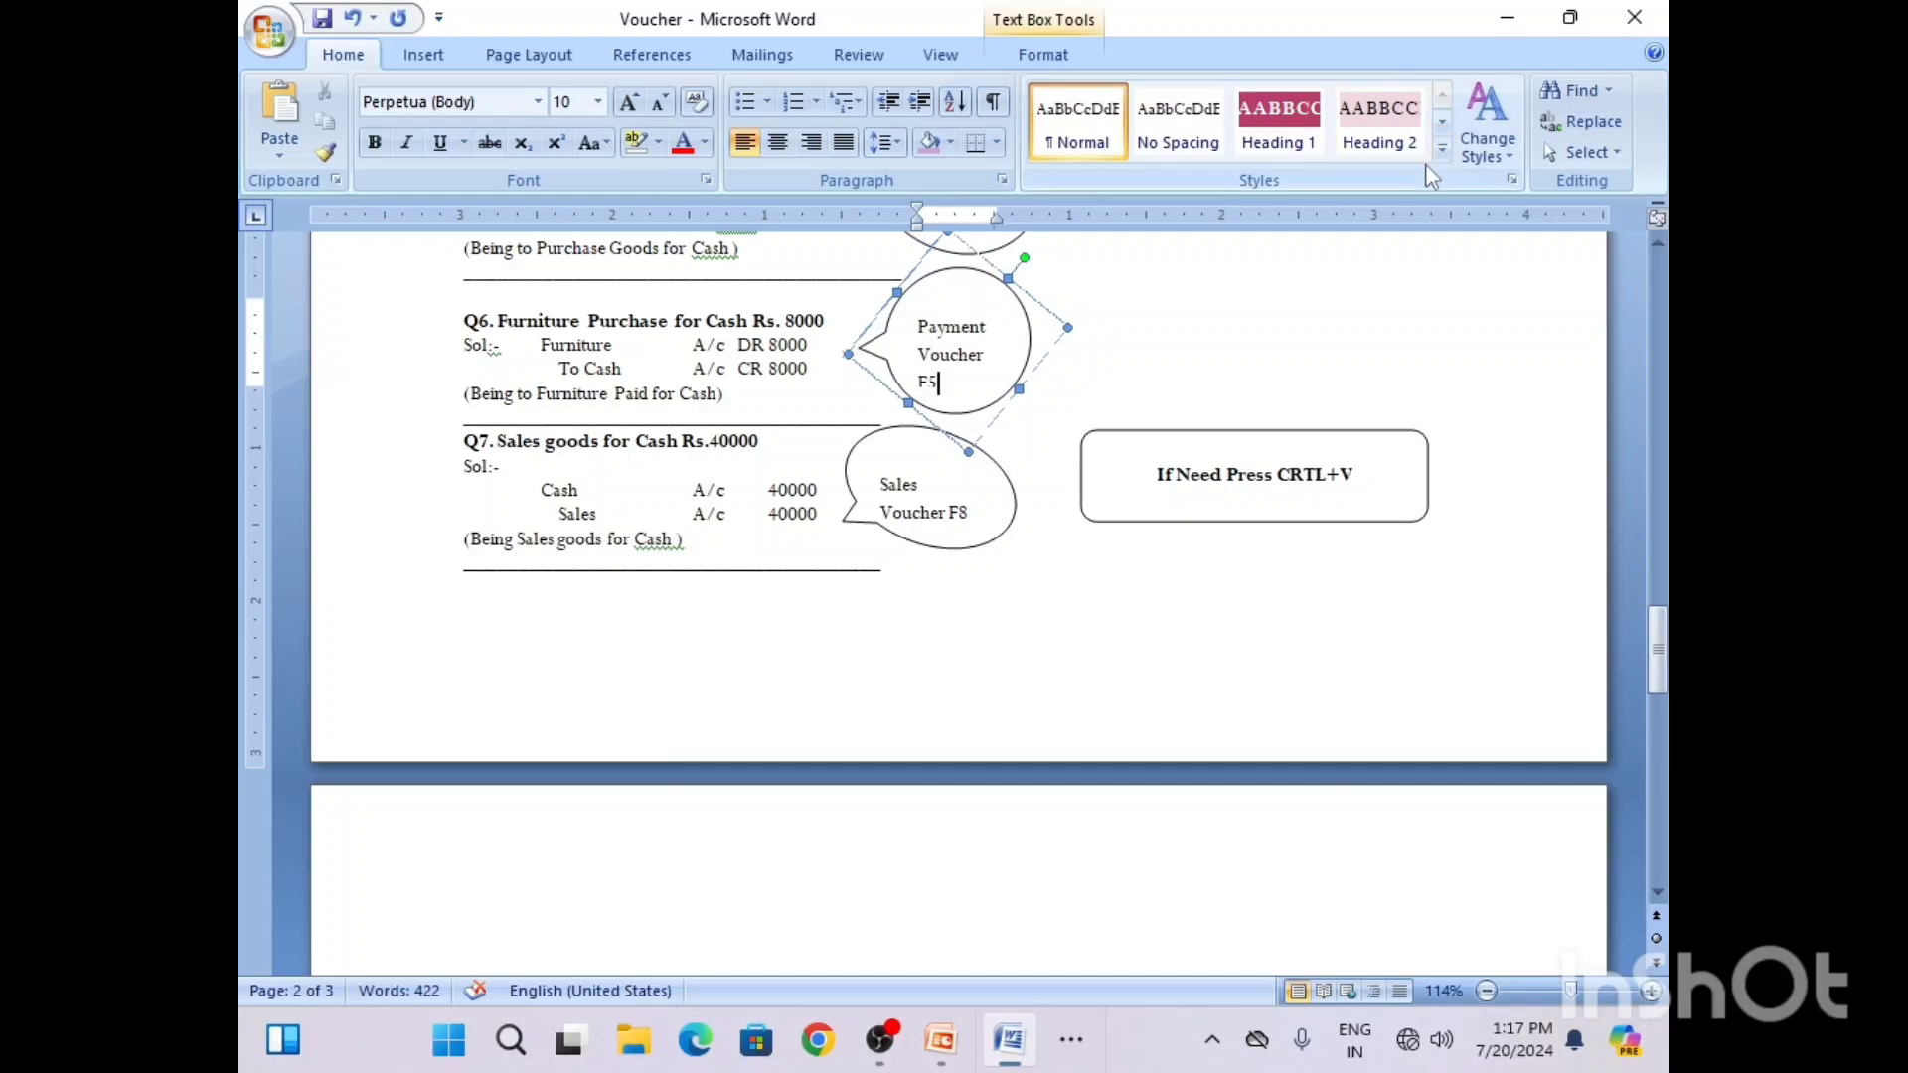
{"action": "left_click", "coordinate": [1507, 18]}
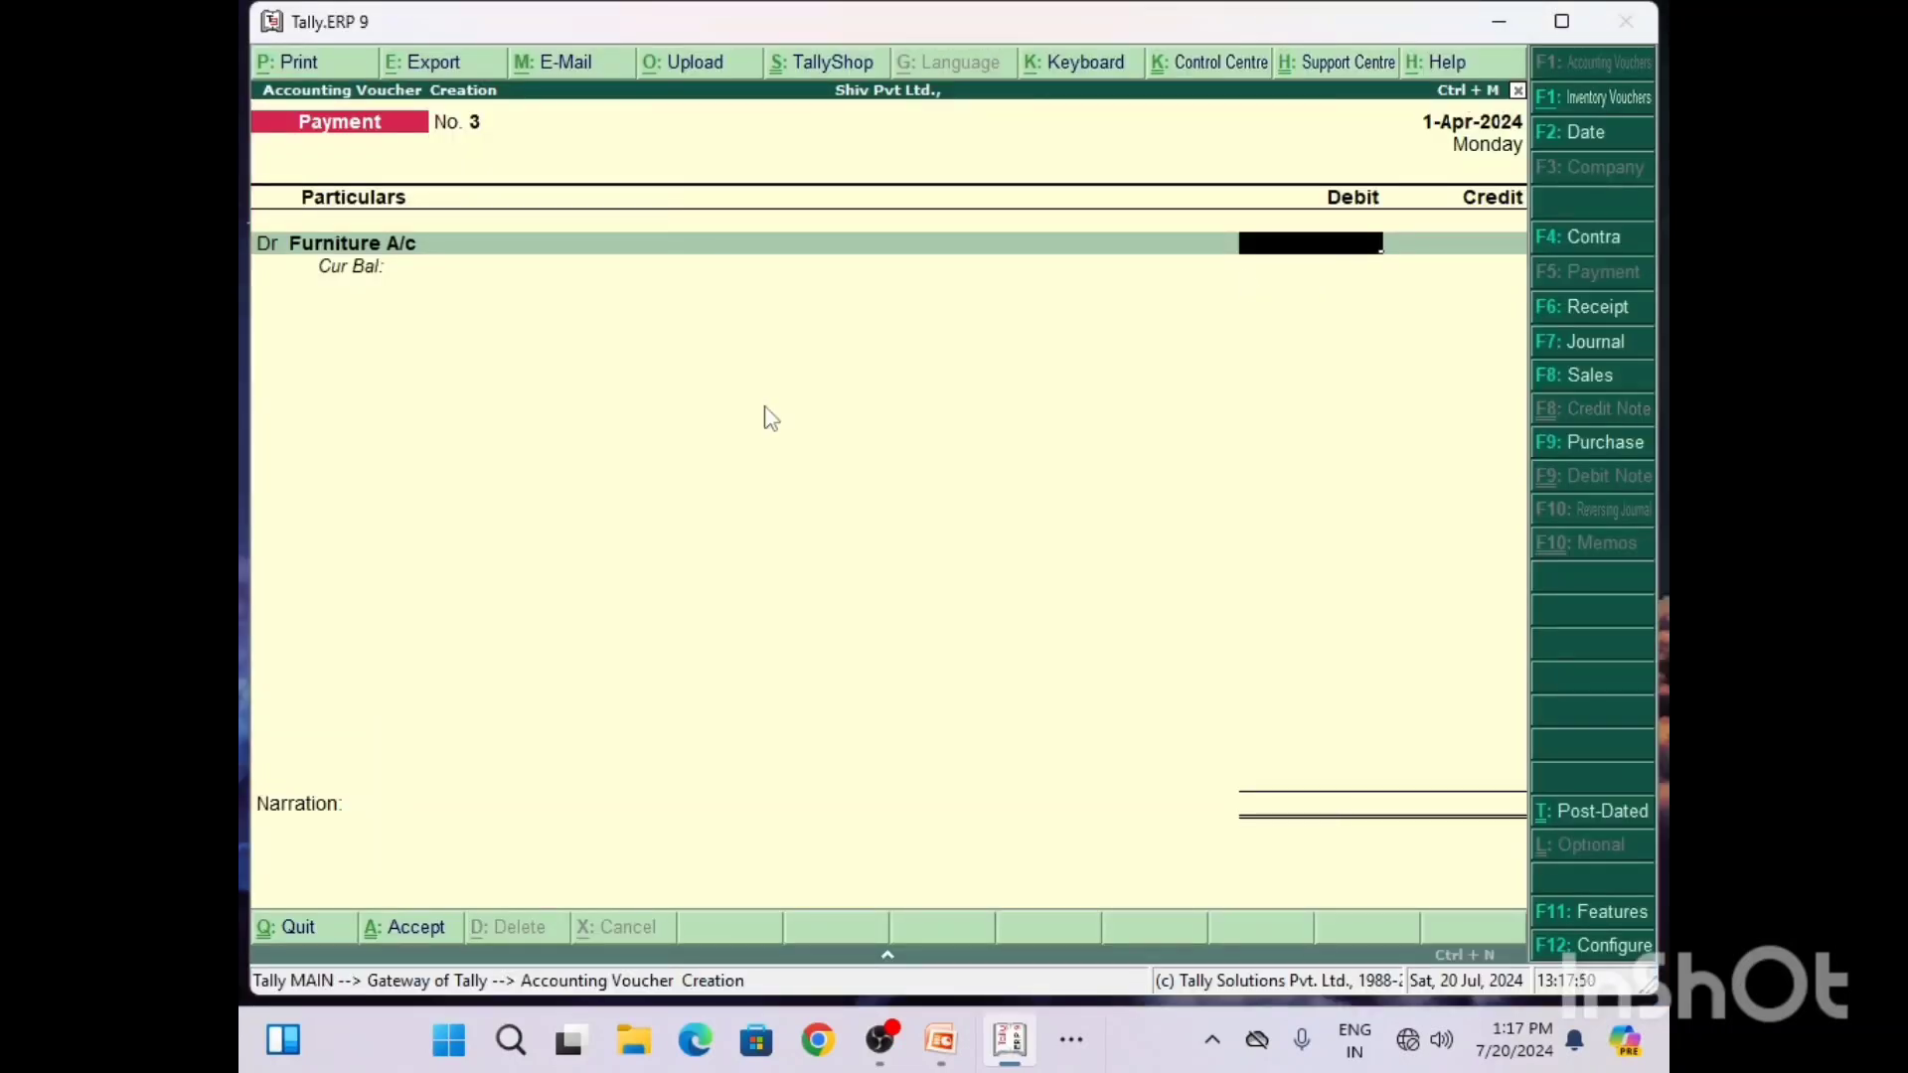
{"action": "type", "text": "000"}
{"action": "key", "text": "Return"}
{"action": "key", "text": "Return"}
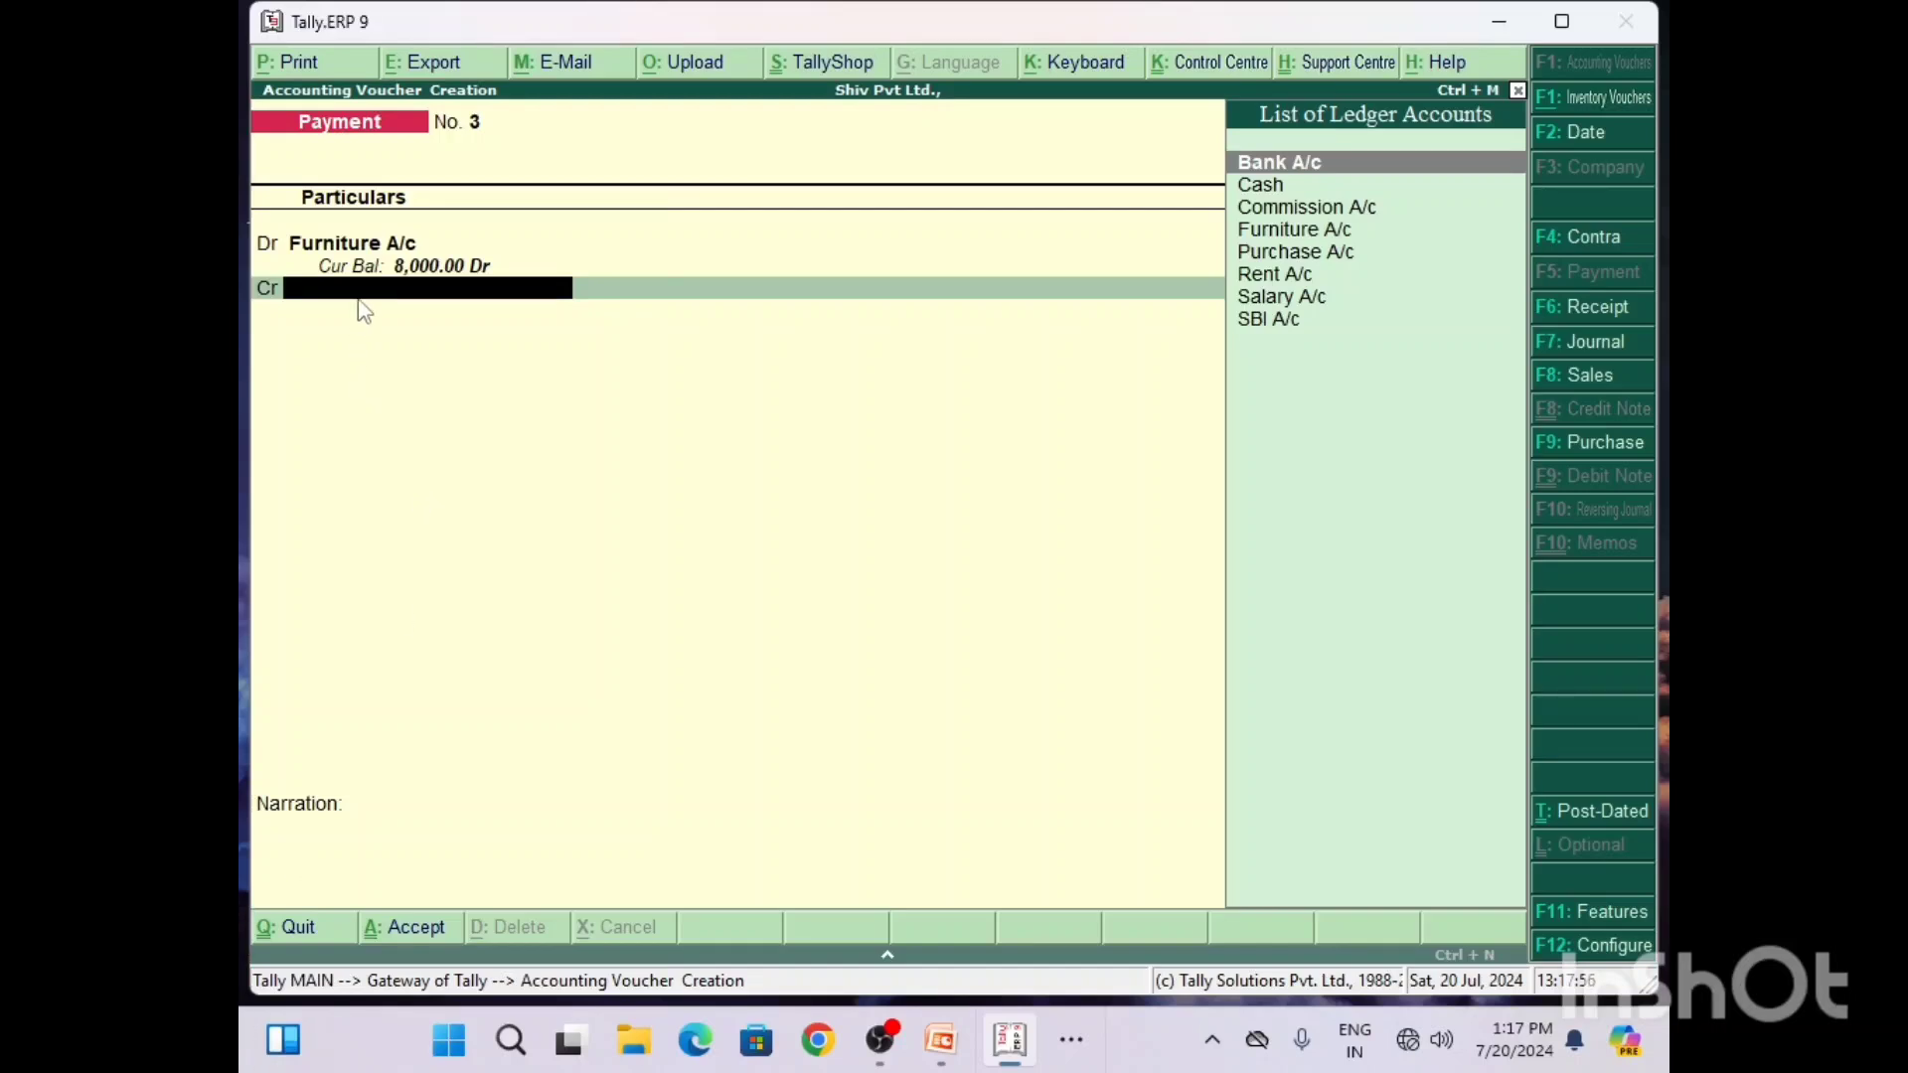
Step: Credit the Cash ledger with 8,000 in the payment voucher
{"action": "type", "text": "C"}
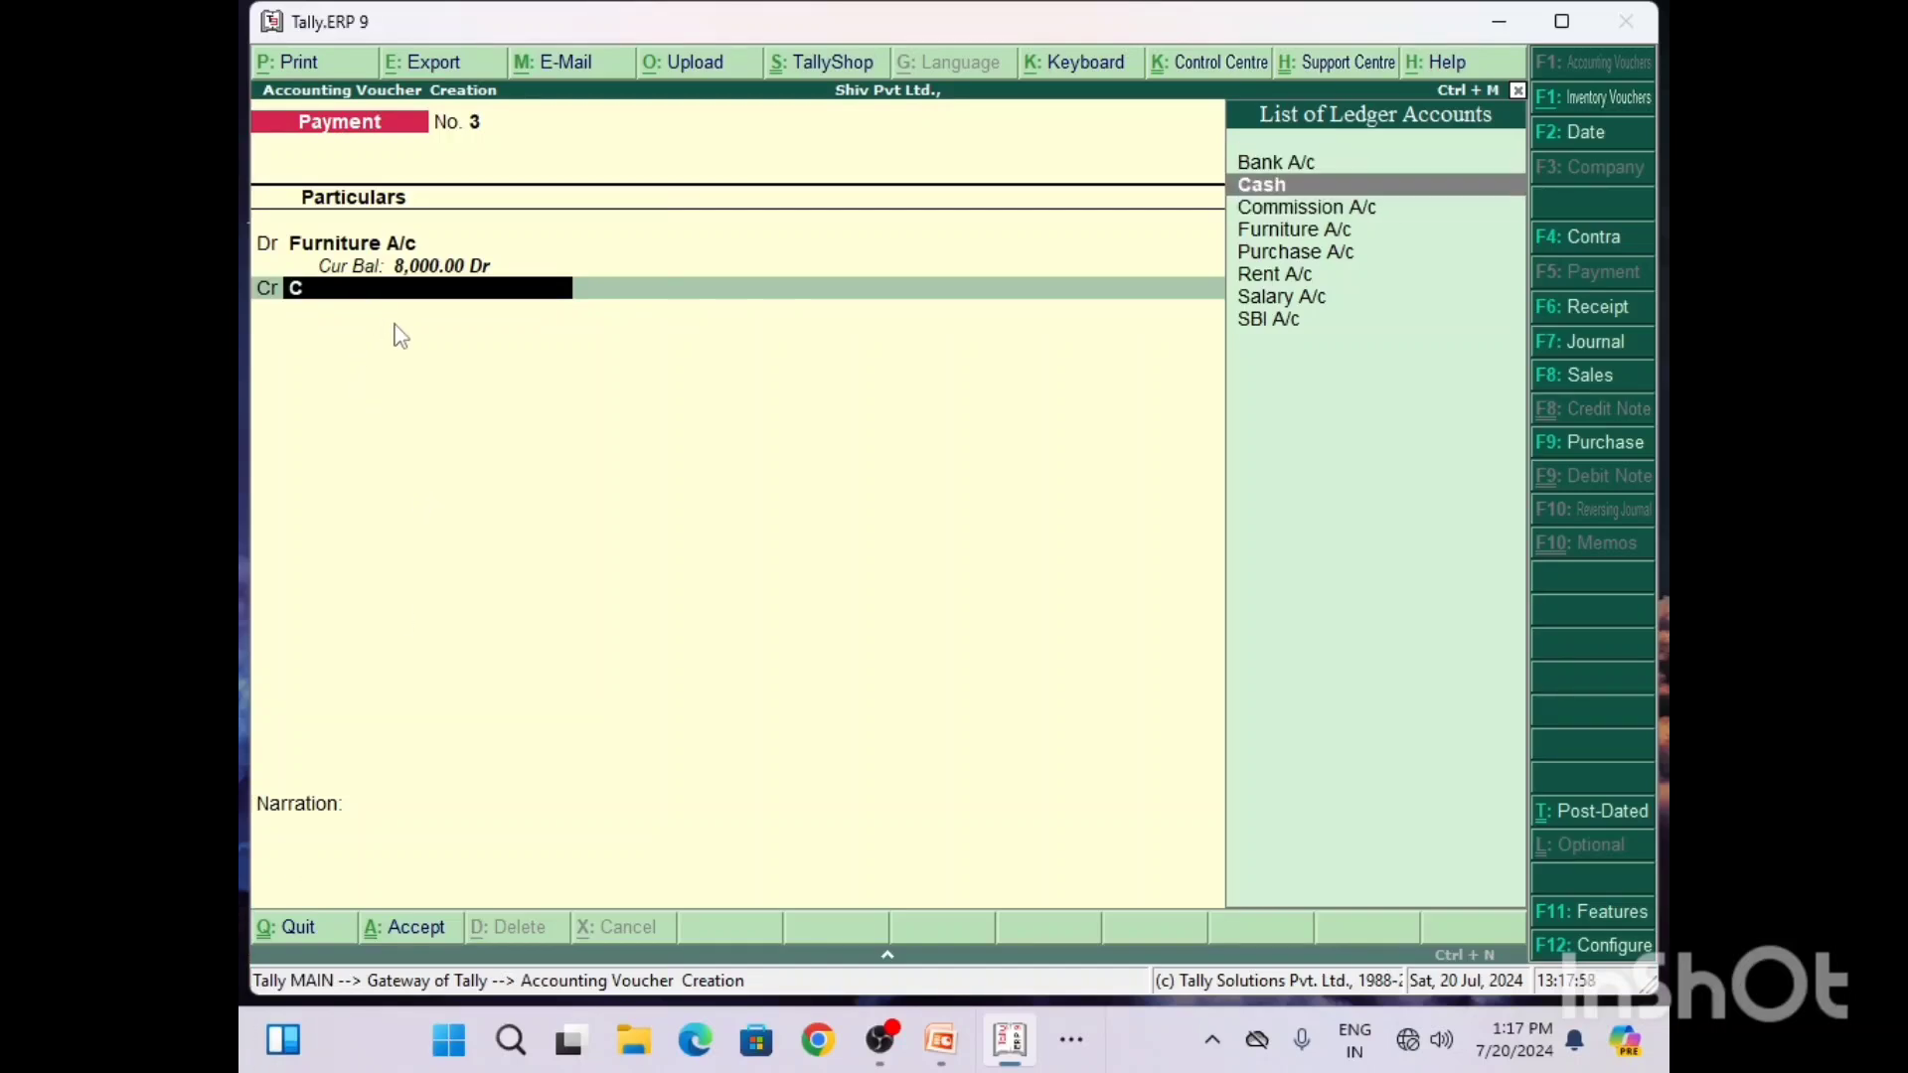
{"action": "key", "text": "Return"}
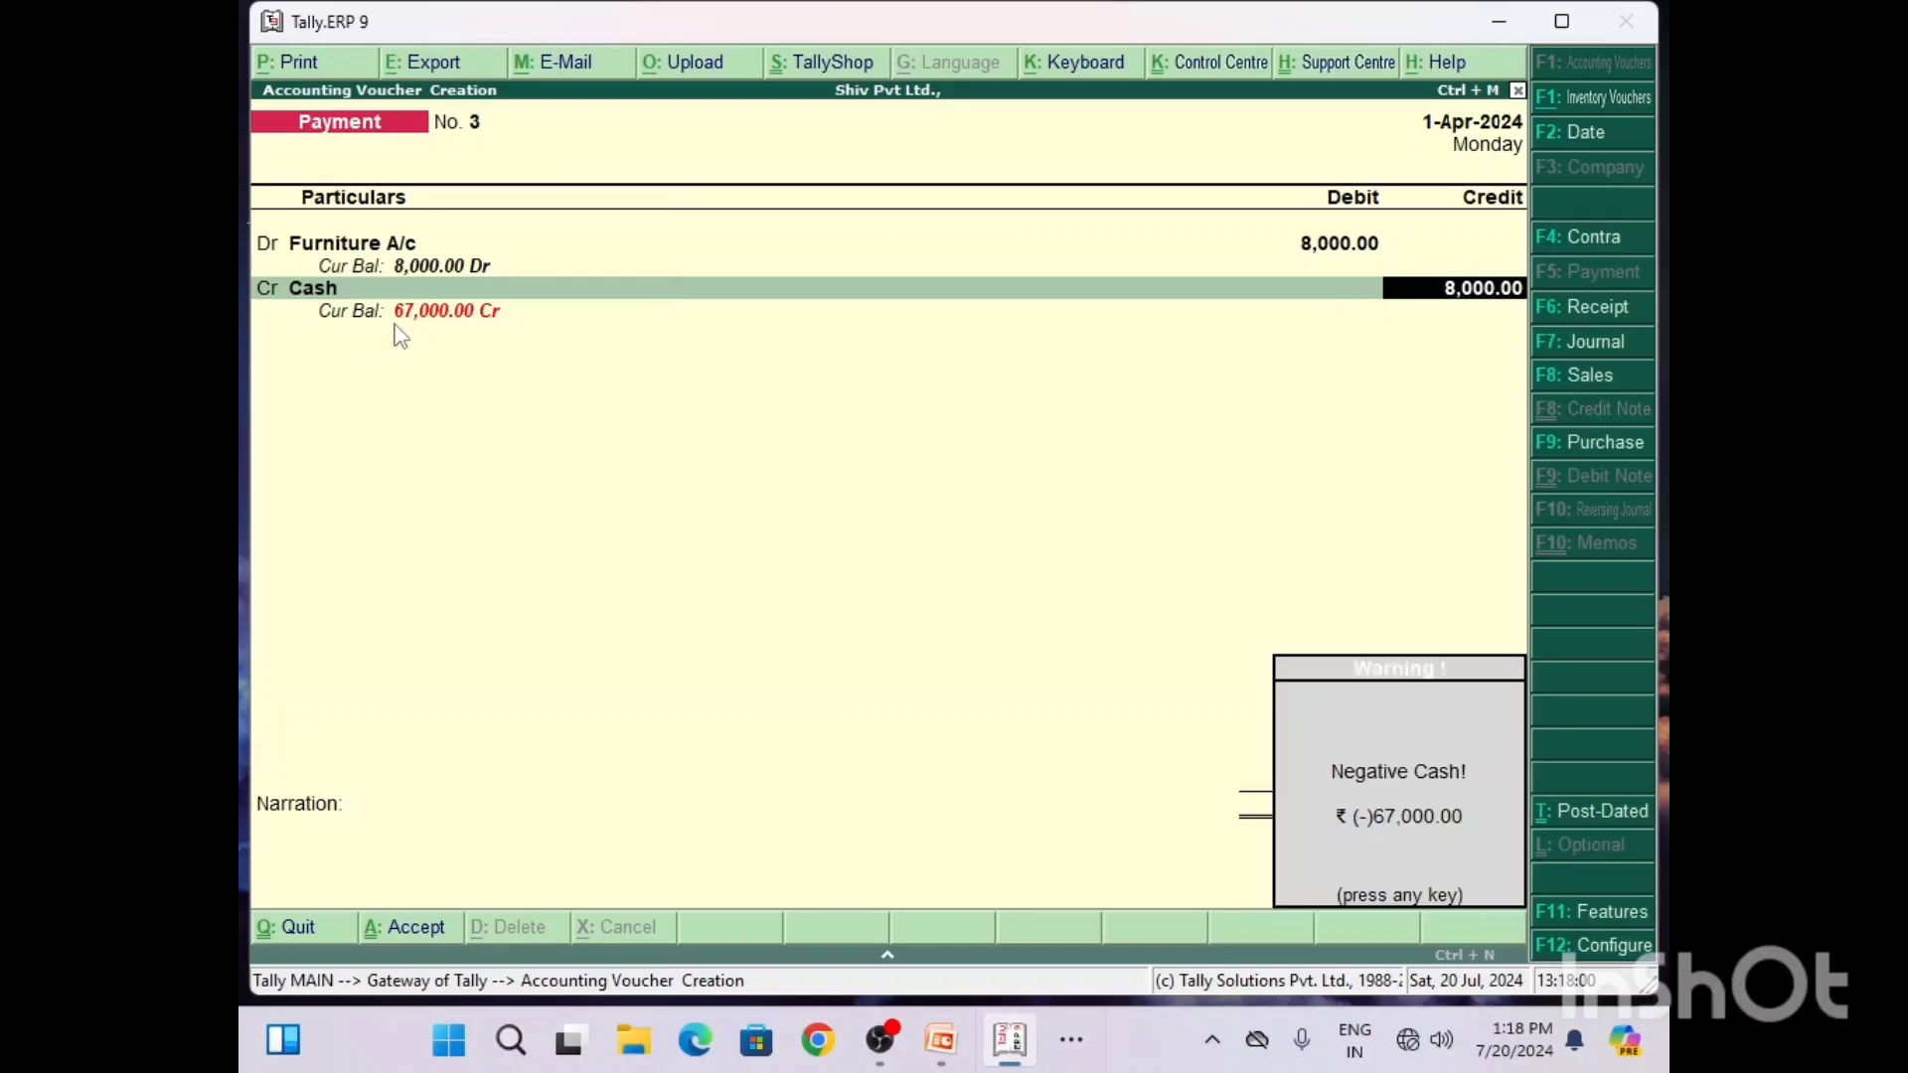
{"action": "key", "text": "Return"}
Step: Add the narration "Being to Furniture Purchase for Cash" and save the payment voucher
{"action": "type", "text": "Being to"}
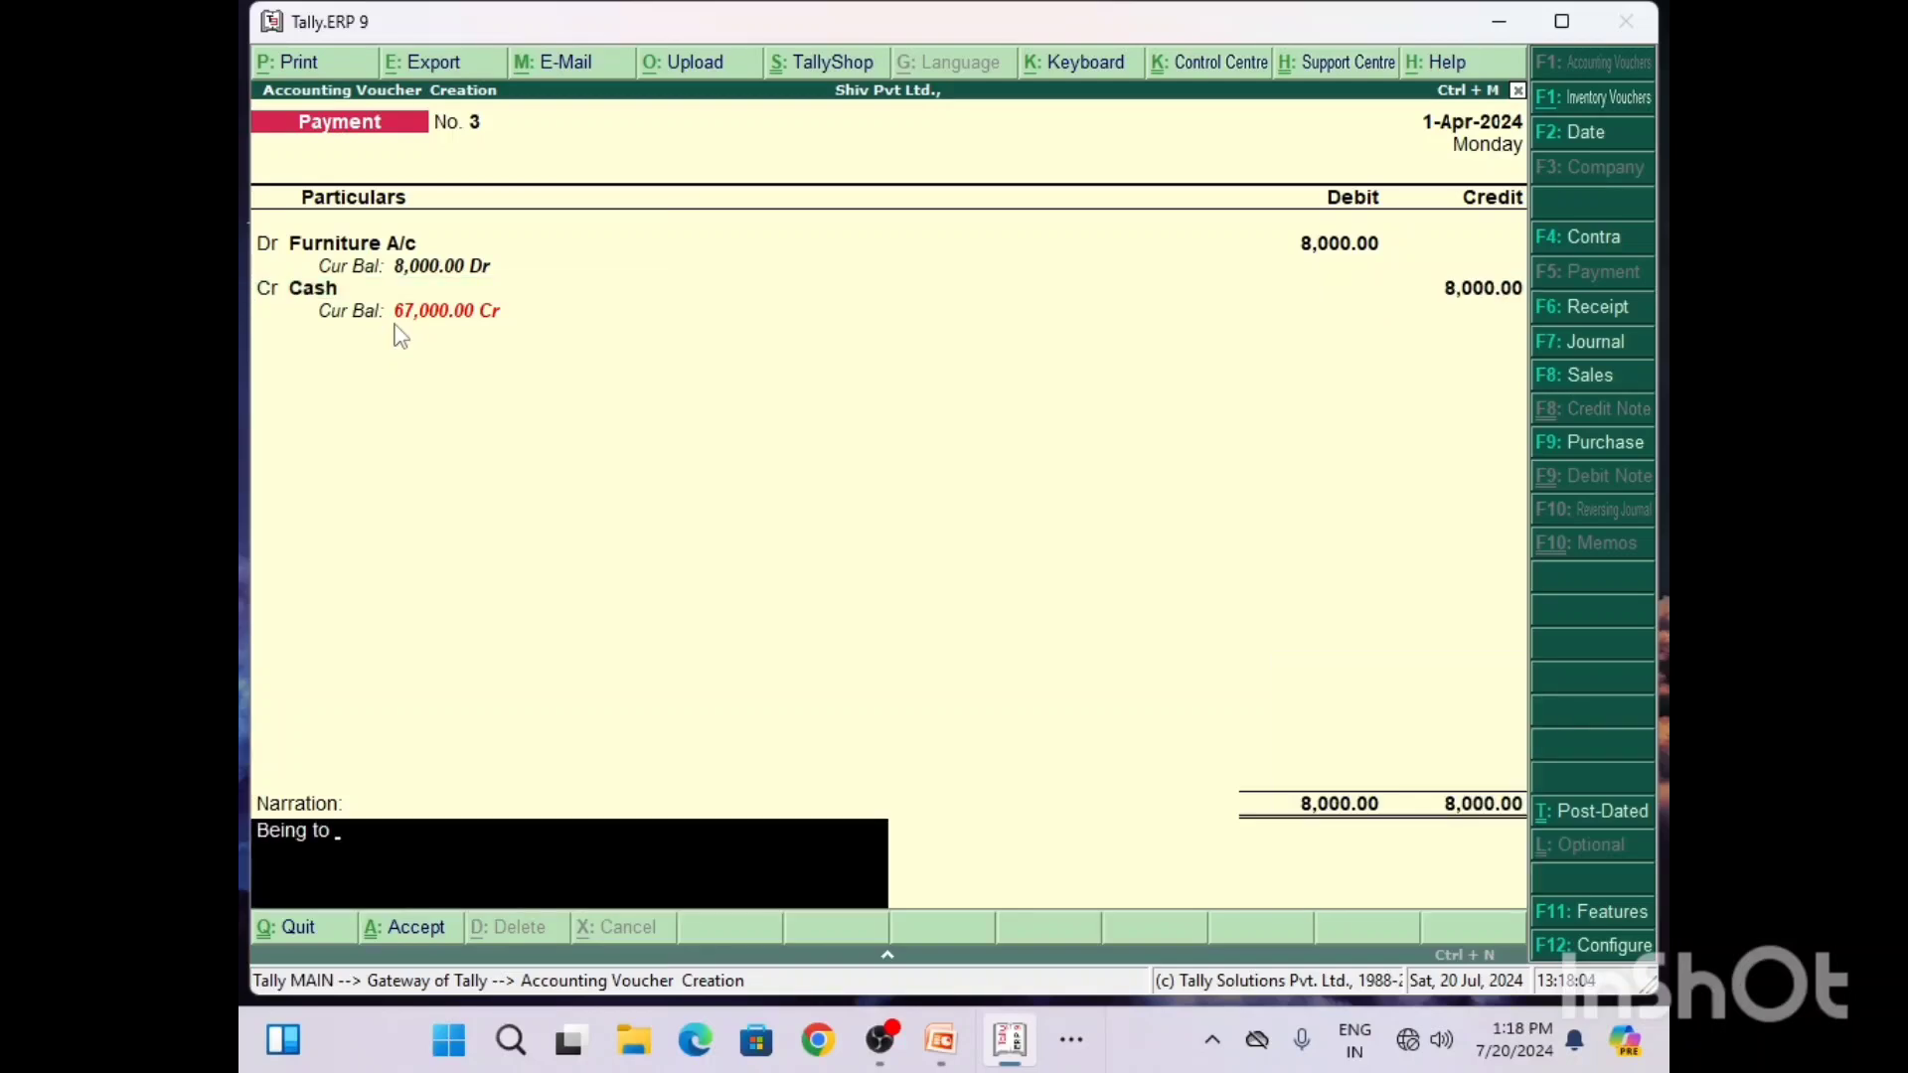
{"action": "type", "text": " Furniture Purchase for"}
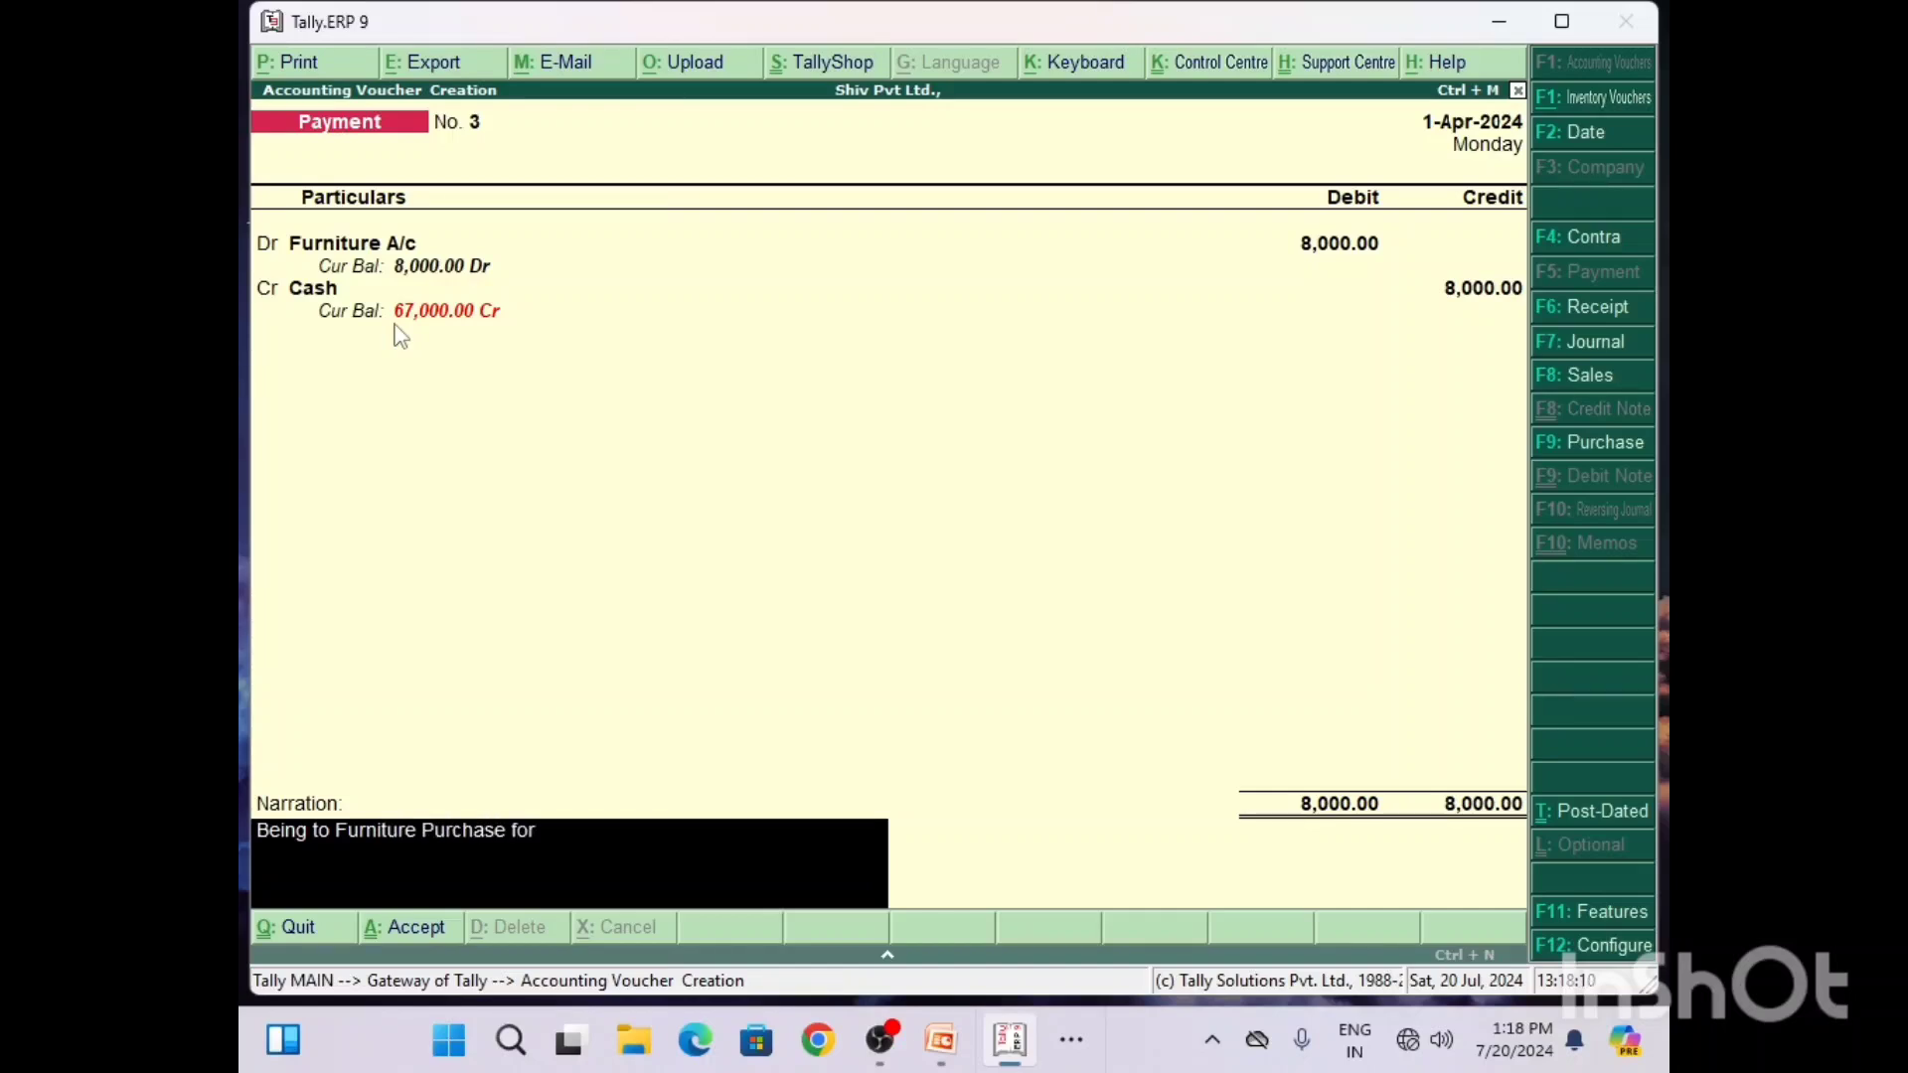
{"action": "type", "text": " Cash"}
{"action": "key", "text": "Return"}
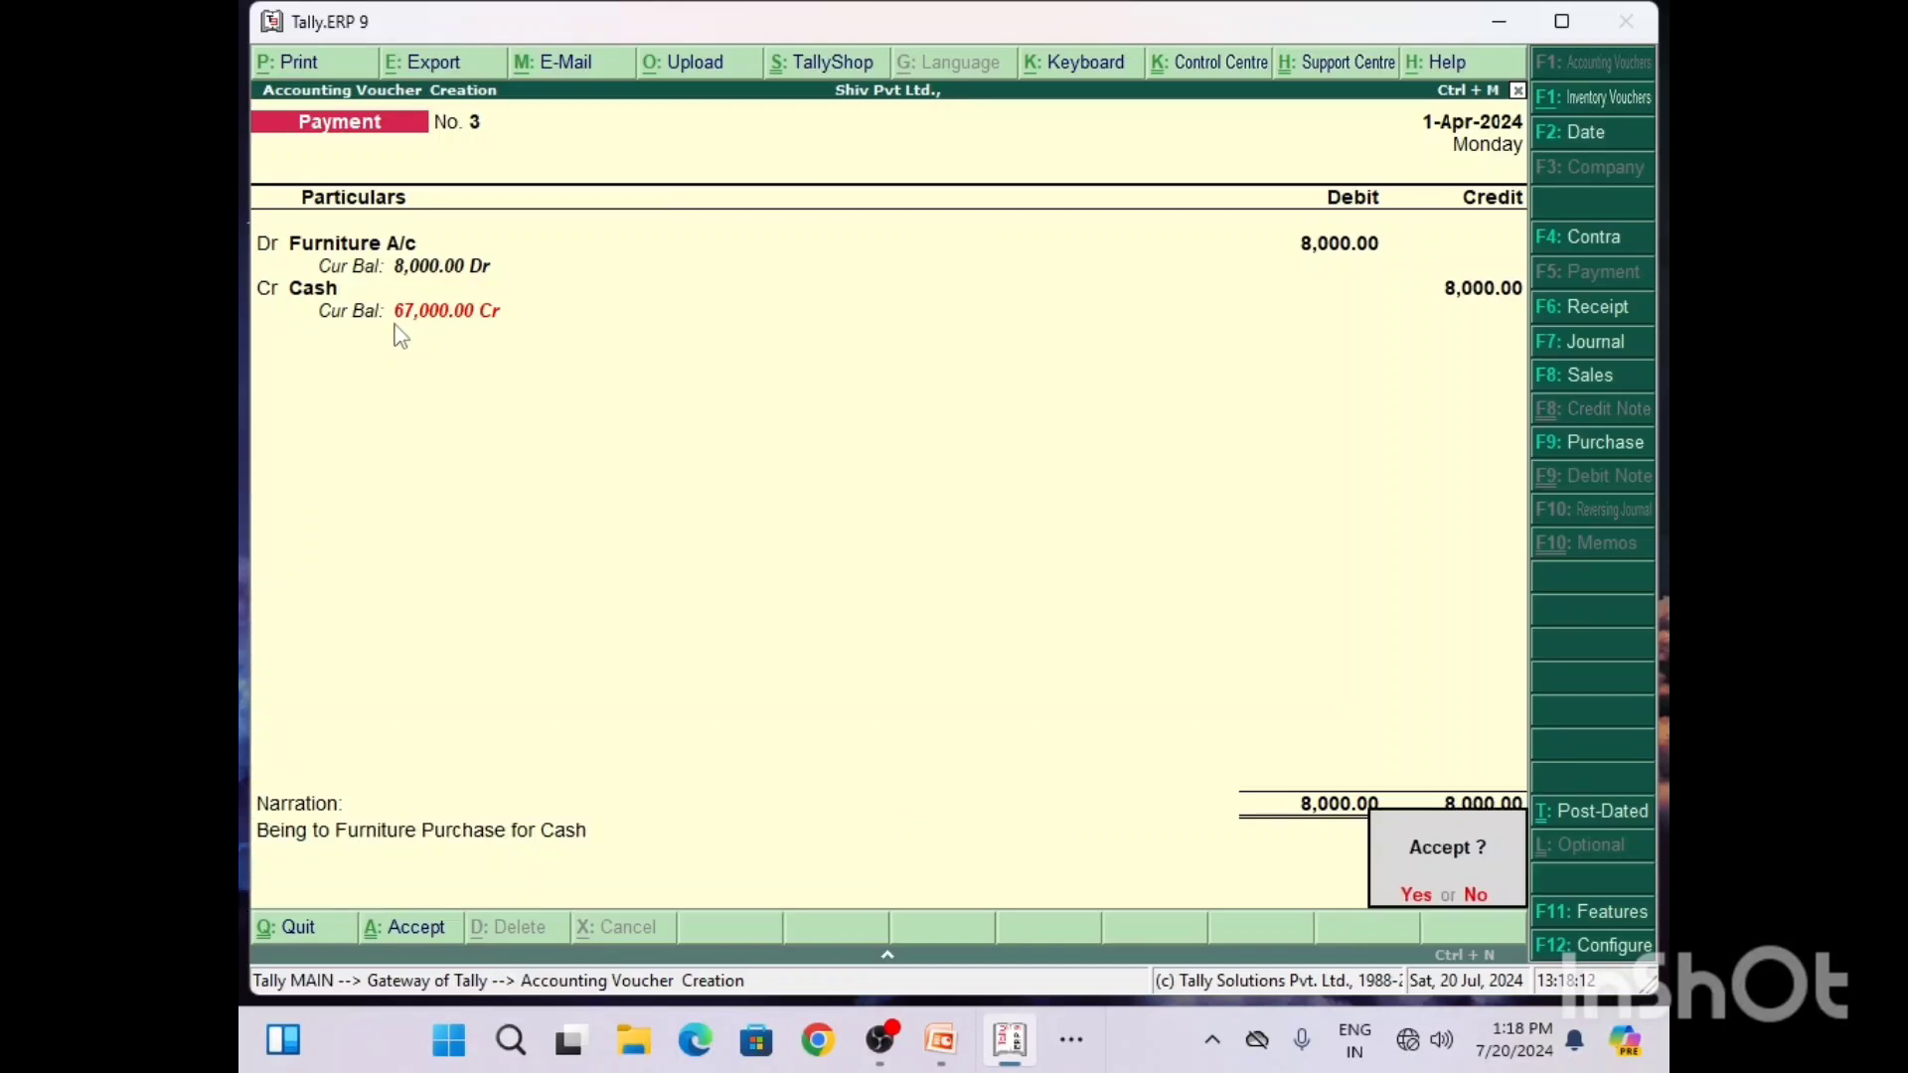
{"action": "key", "text": "Return"}
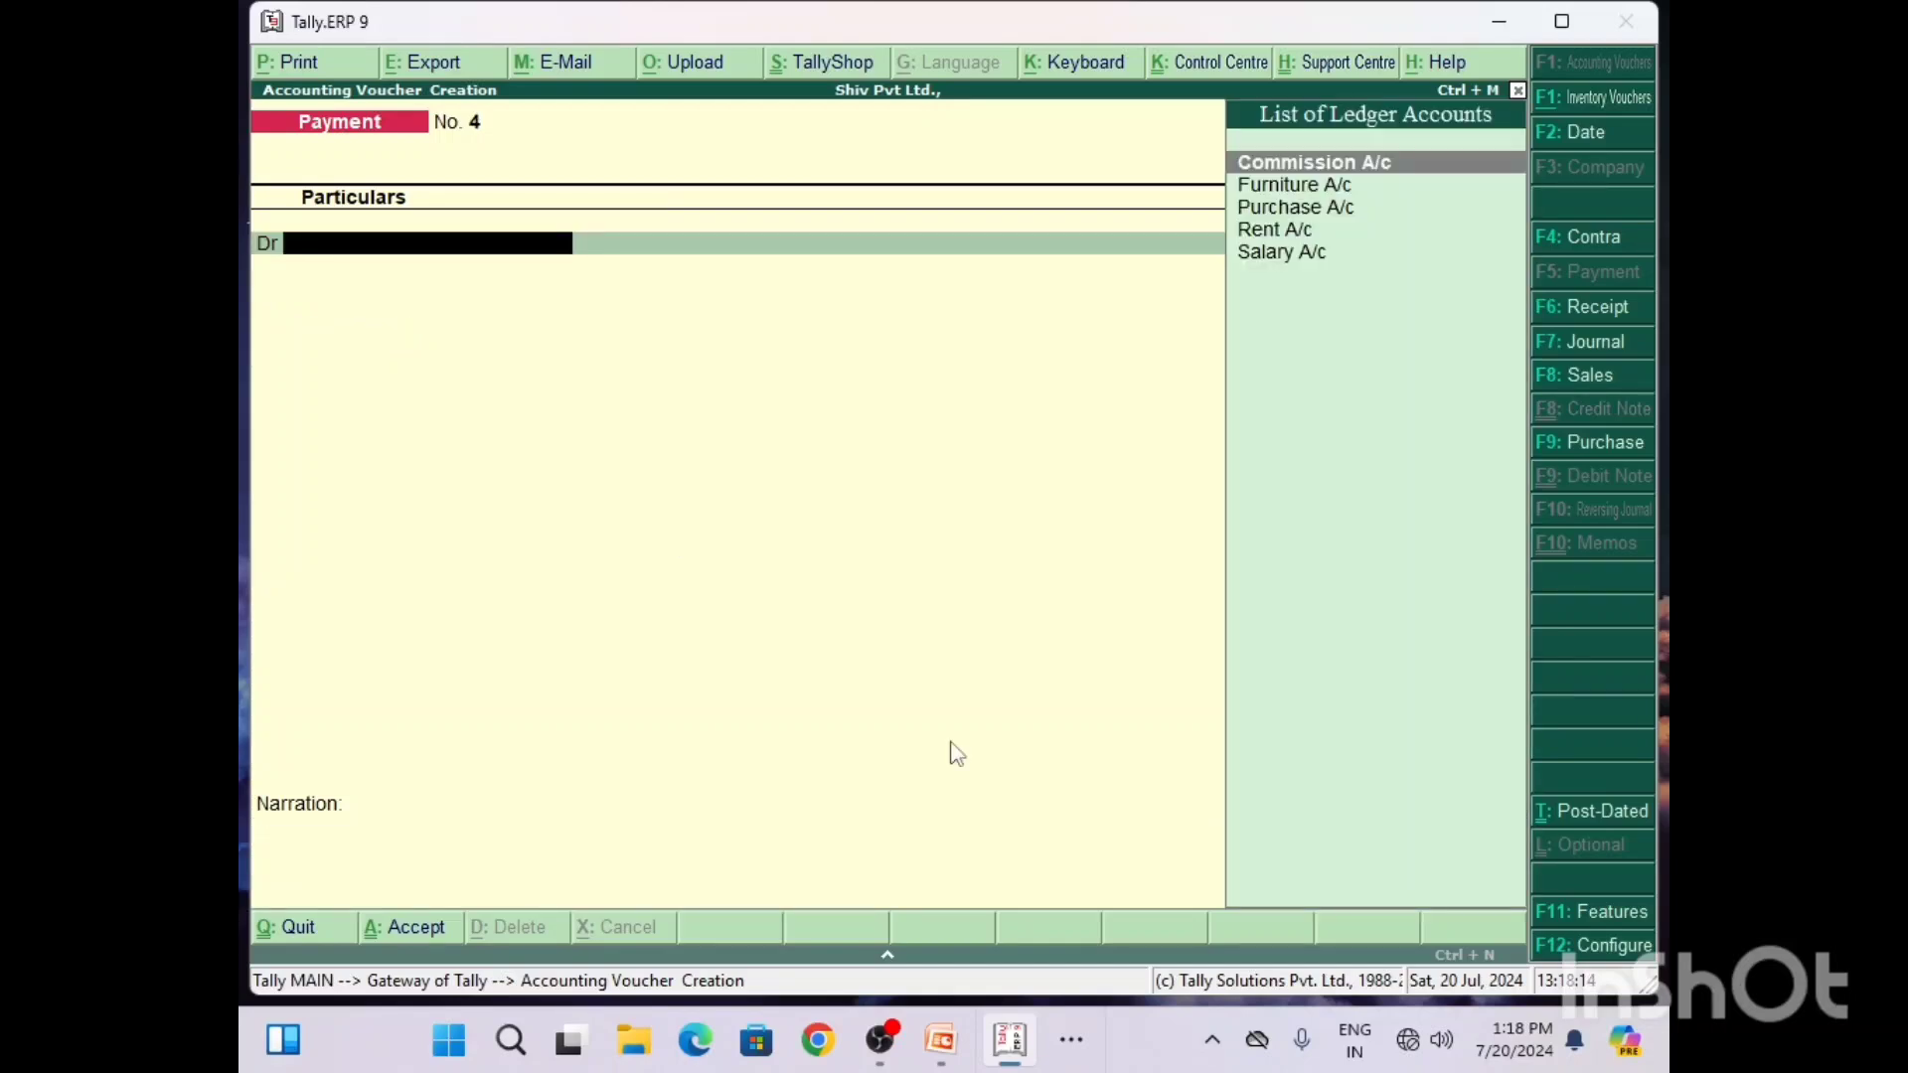
Step: Switch to Word to read the Q7 cash sales question
{"action": "left_click", "coordinate": [1072, 1040]}
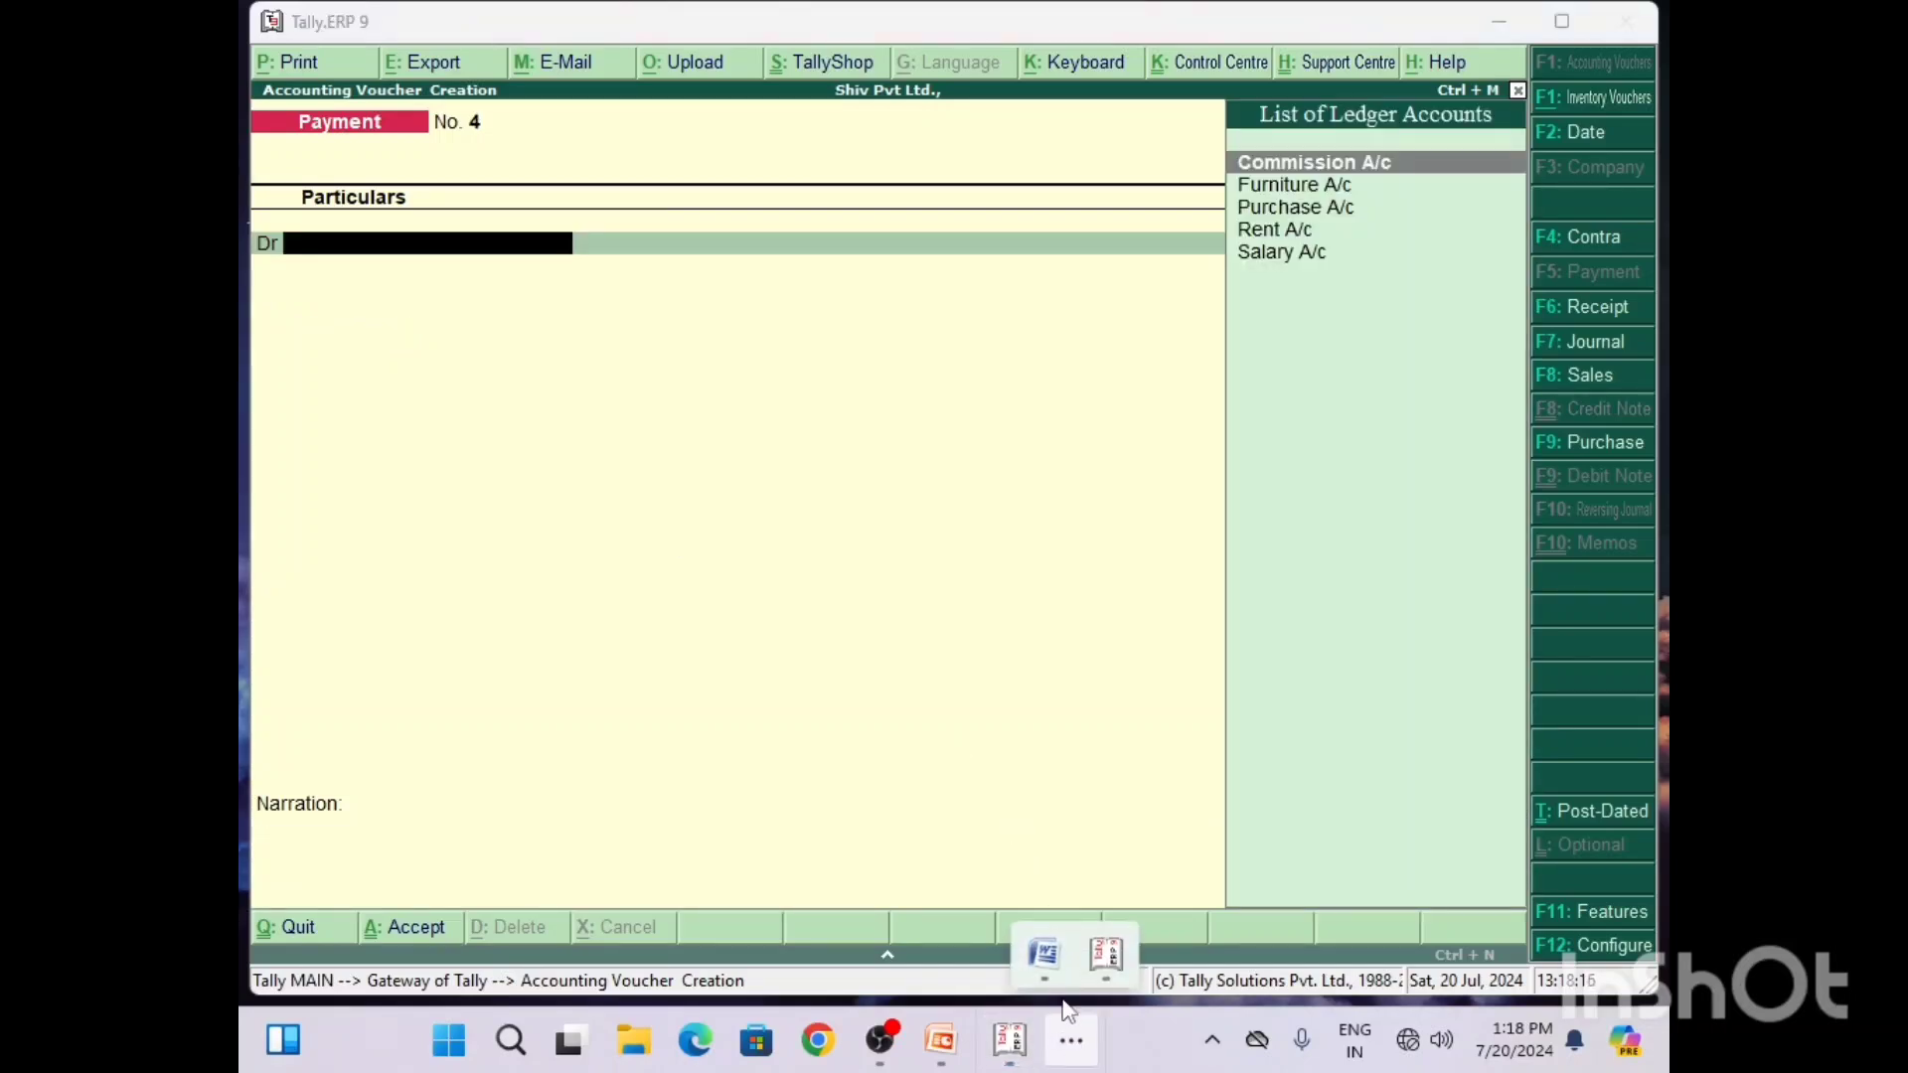
{"action": "left_click", "coordinate": [1043, 954]}
{"action": "left_click", "coordinate": [1660, 244]}
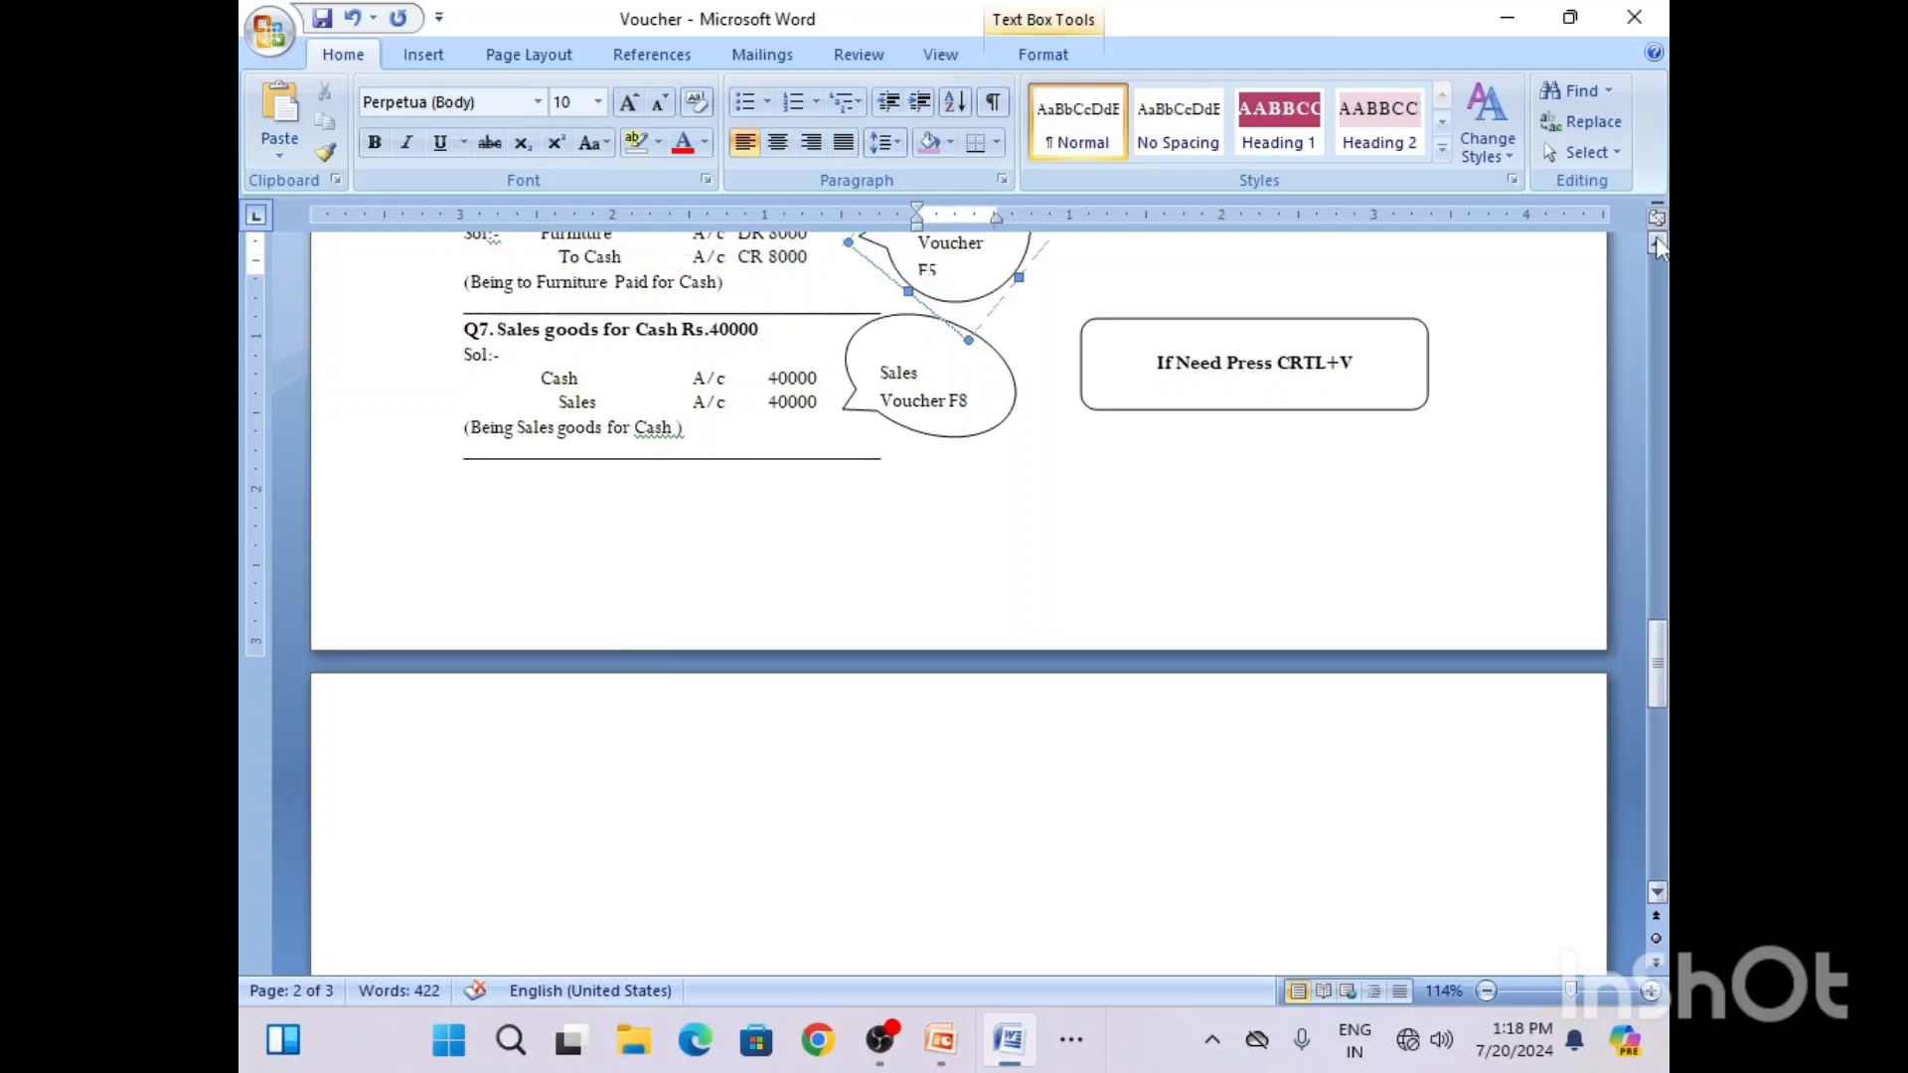
{"action": "left_click", "coordinate": [1660, 244]}
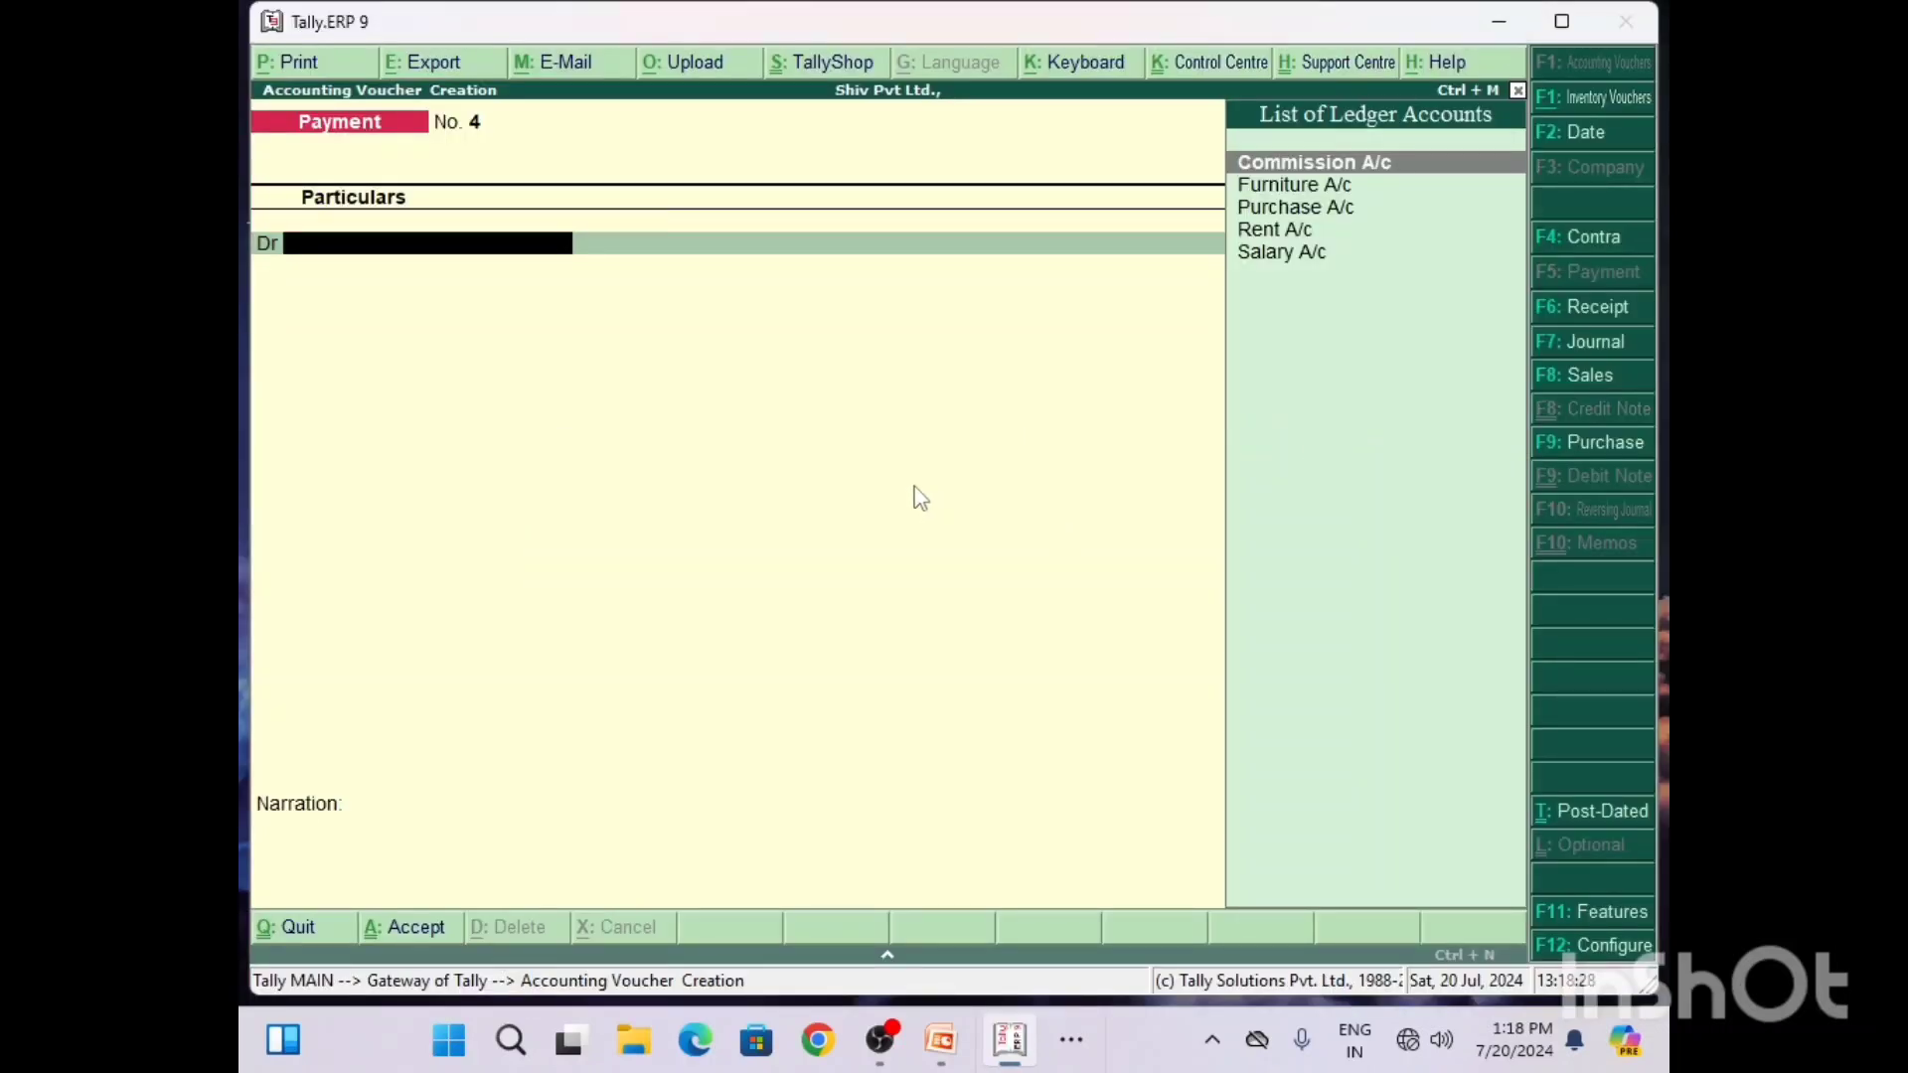
Step: Return to Tally, start a Sales voucher in plain voucher mode instead of invoice mode, and enter reference number 1212
{"action": "key", "text": "F8"}
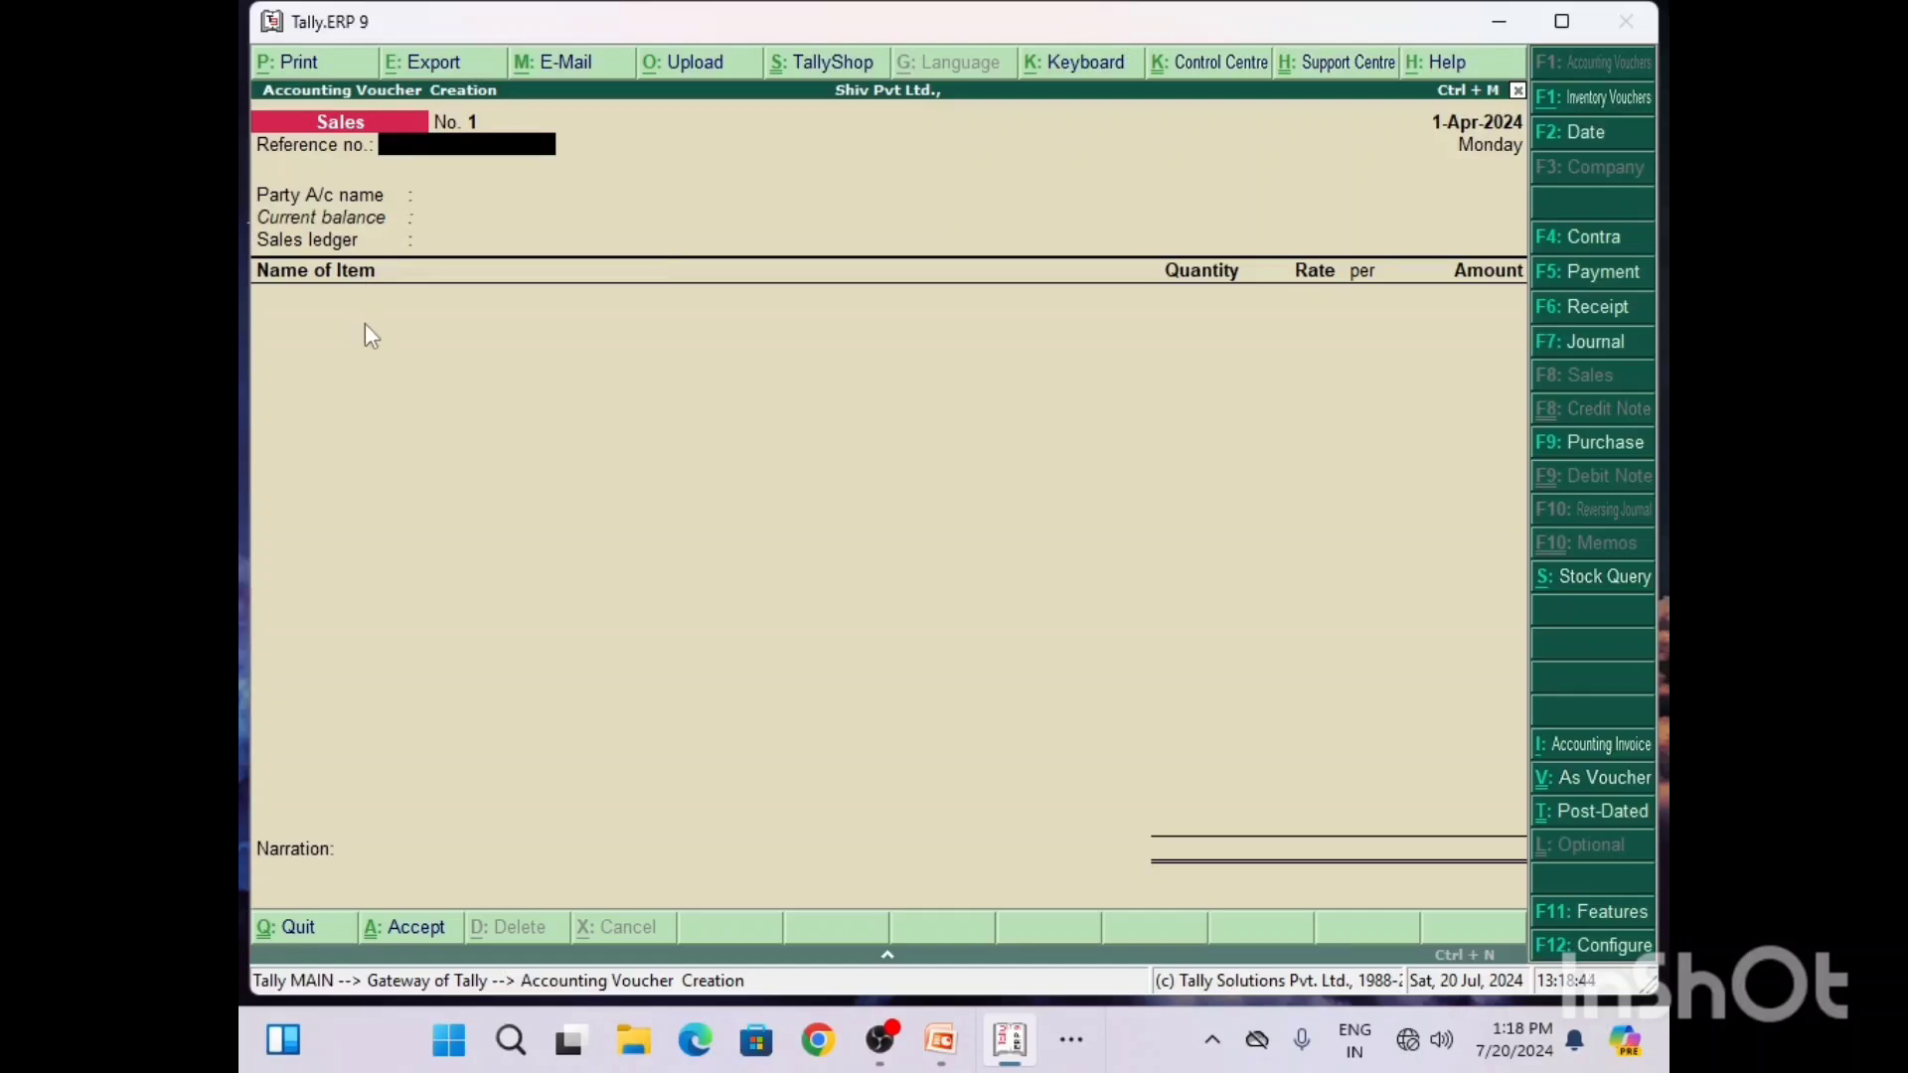
{"action": "key", "text": "ctrl+v"}
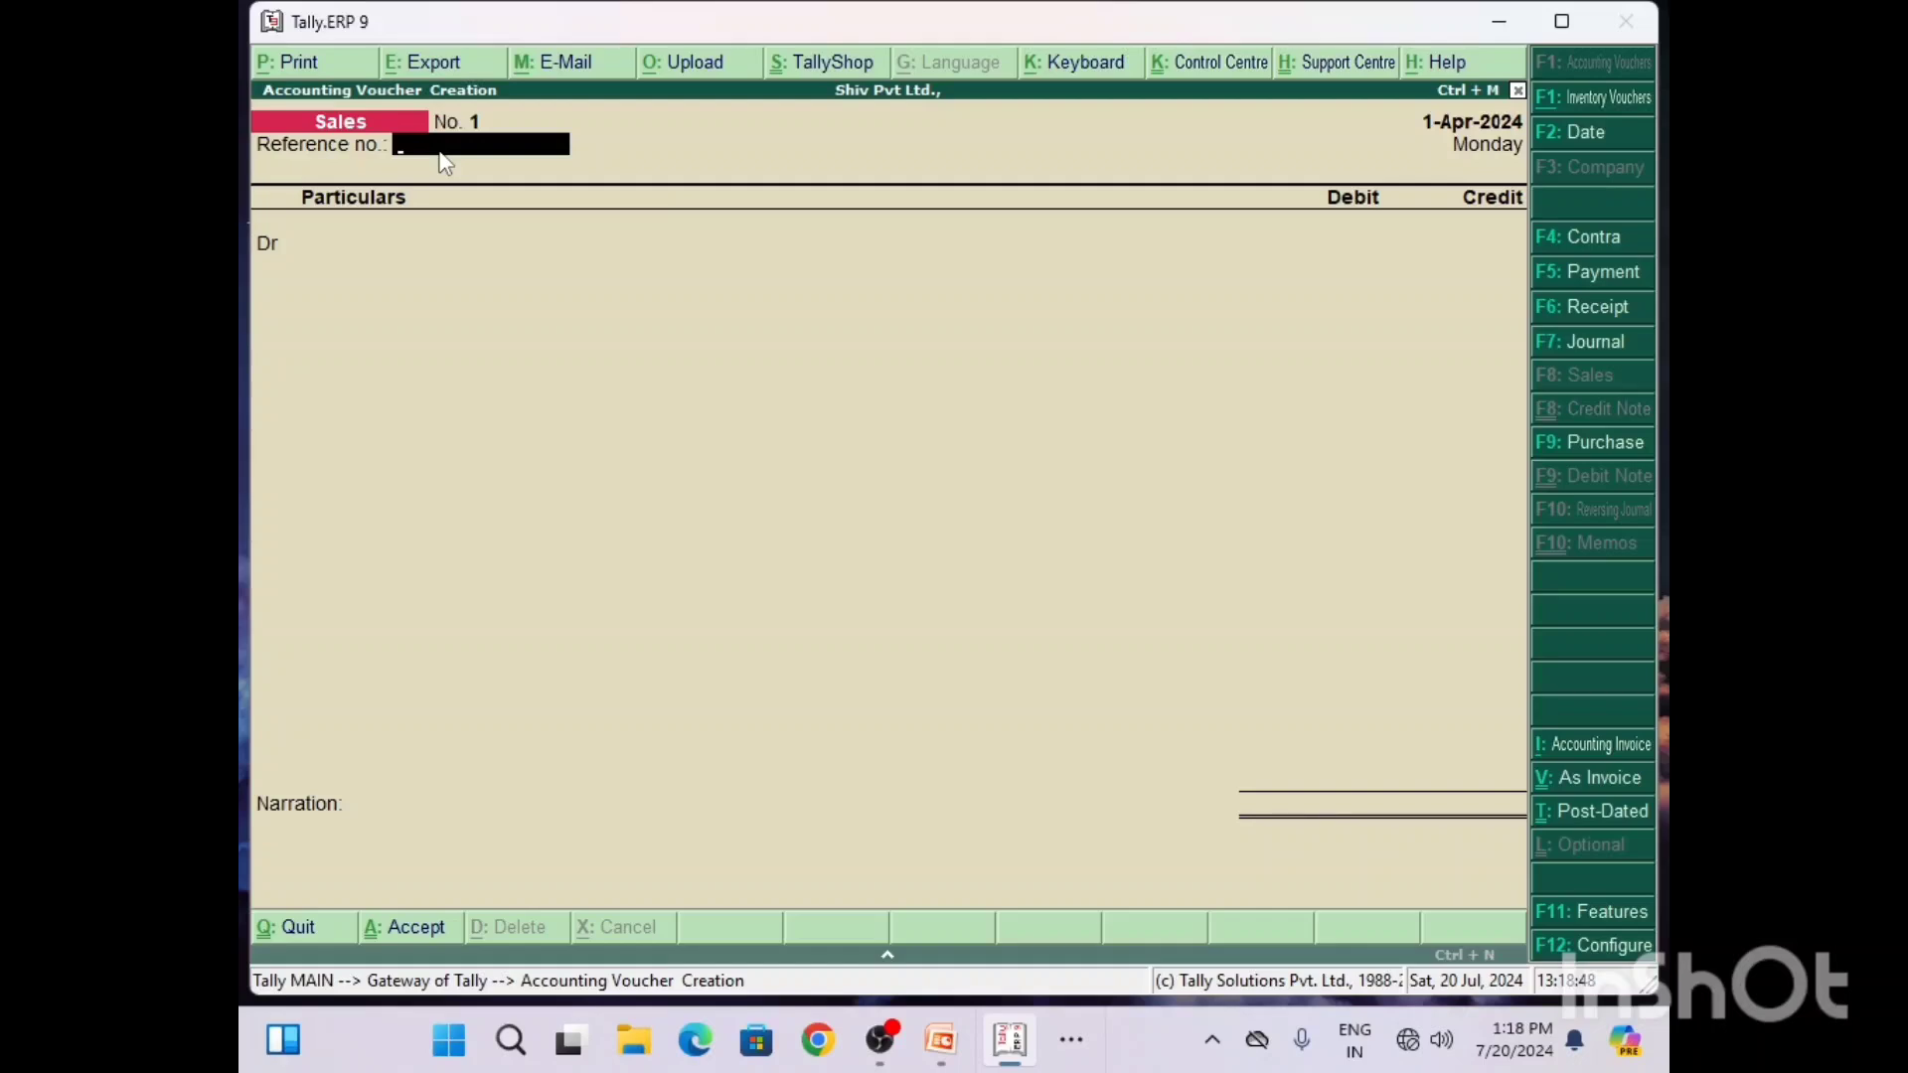
{"action": "type", "text": "1212"}
{"action": "key", "text": "Return"}
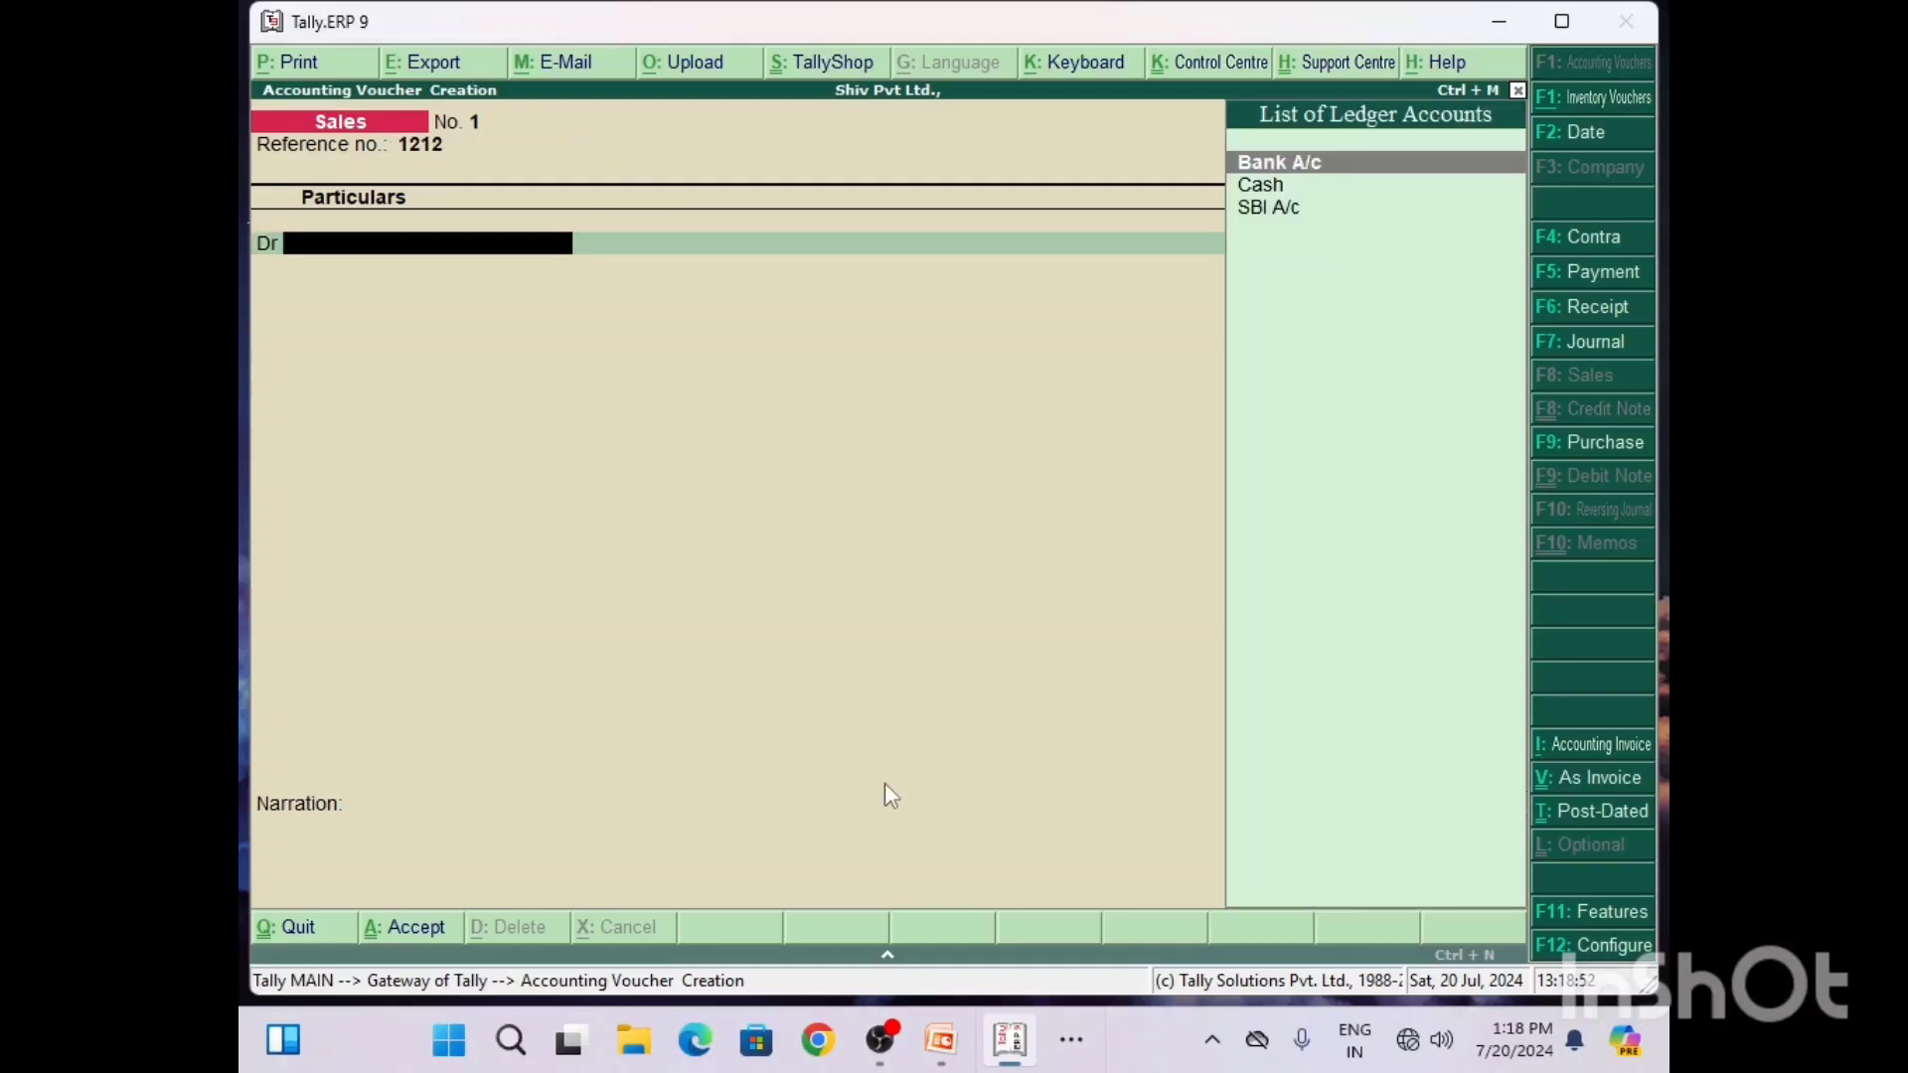
Step: Switch to Word and add DR after the Cash A/c entry in the Q7 solution
{"action": "left_click", "coordinate": [1073, 1042]}
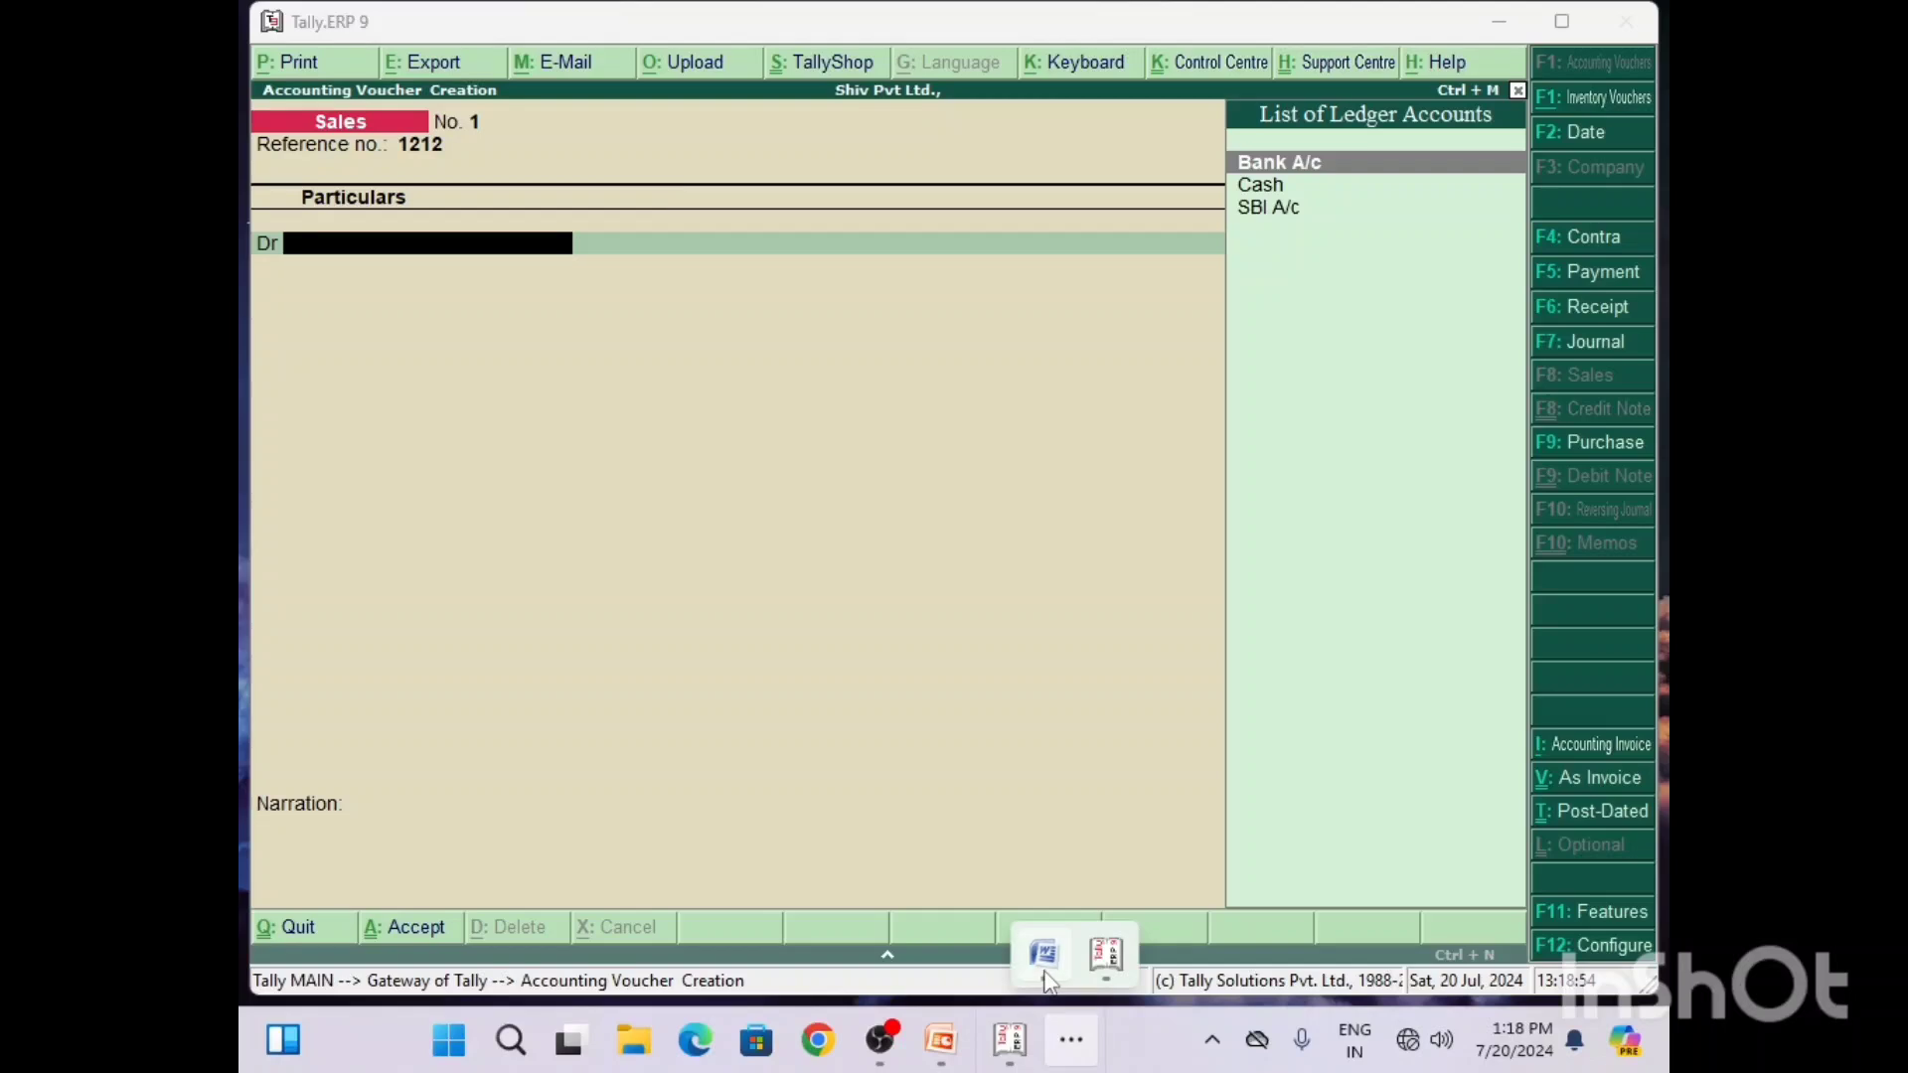
{"action": "left_click", "coordinate": [1040, 954]}
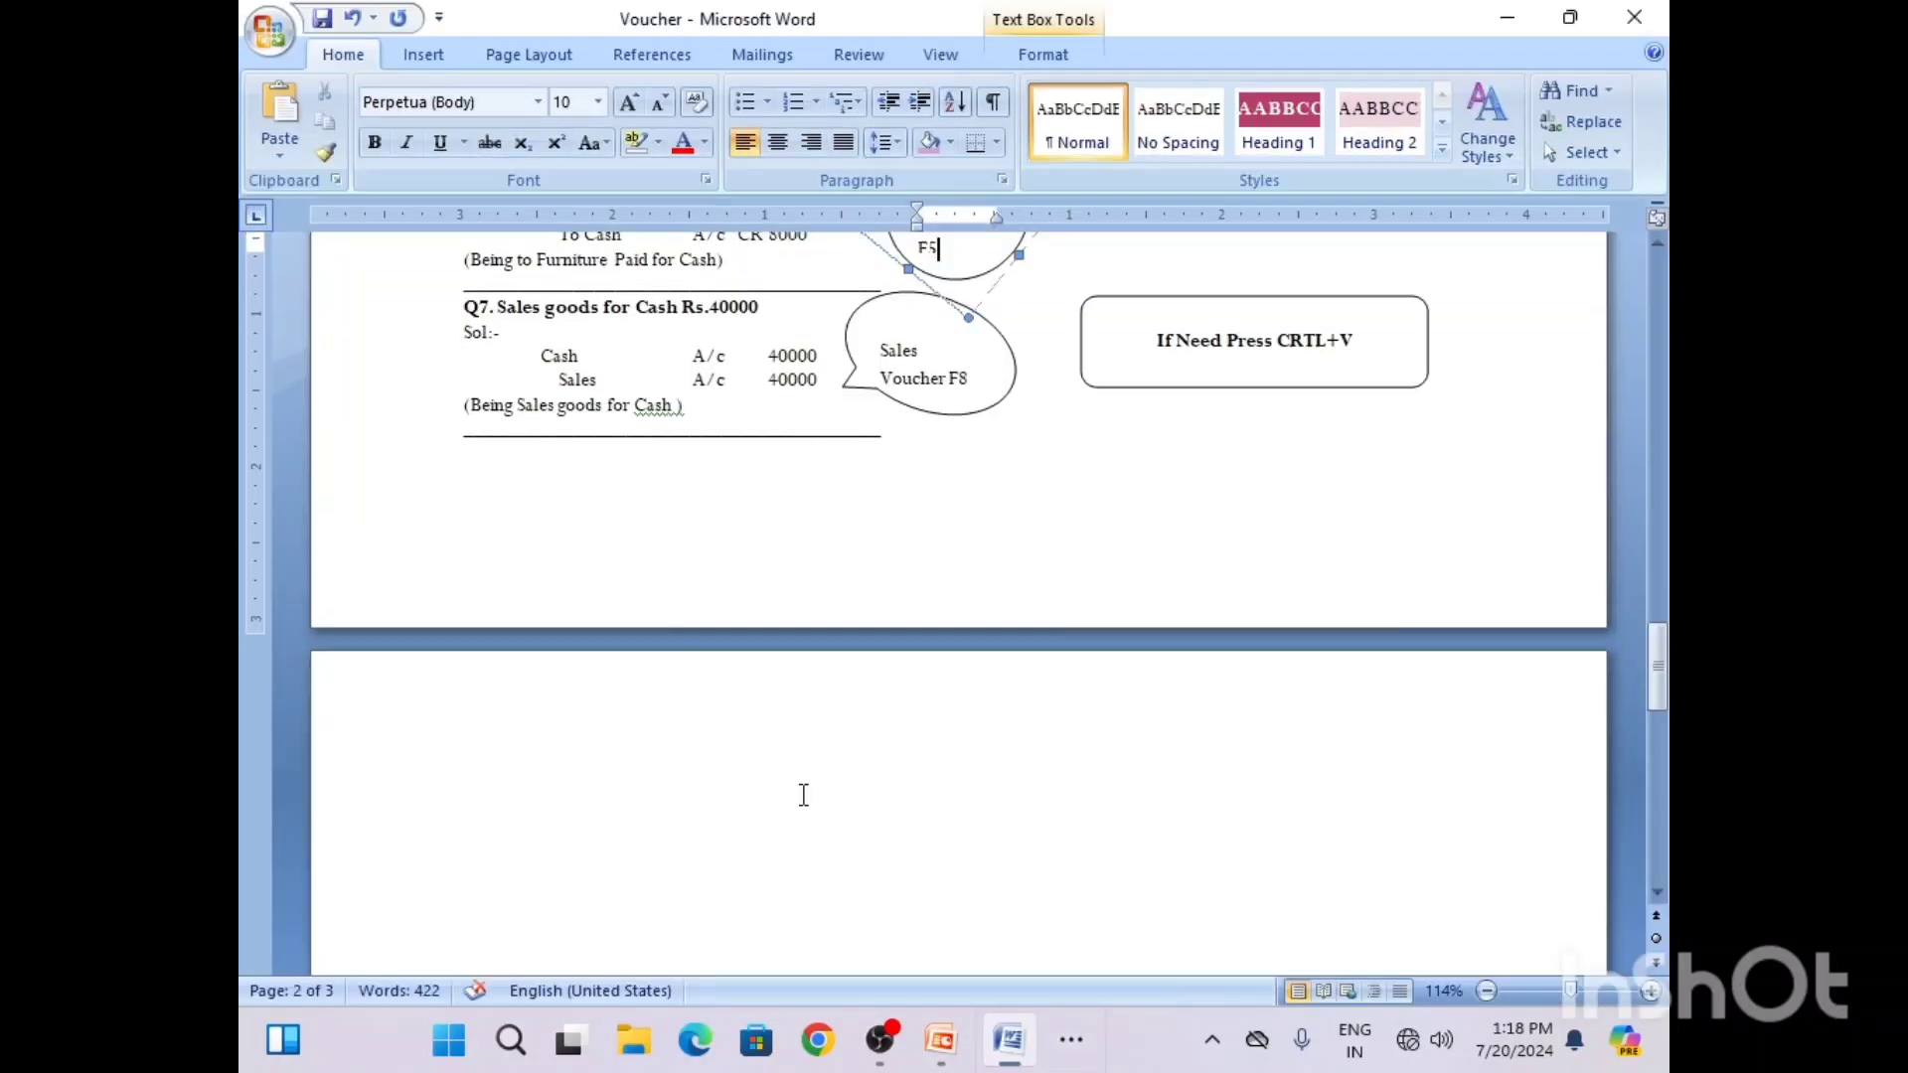
{"action": "left_click", "coordinate": [767, 393]}
{"action": "left_click", "coordinate": [731, 356]}
{"action": "type", "text": "DR"}
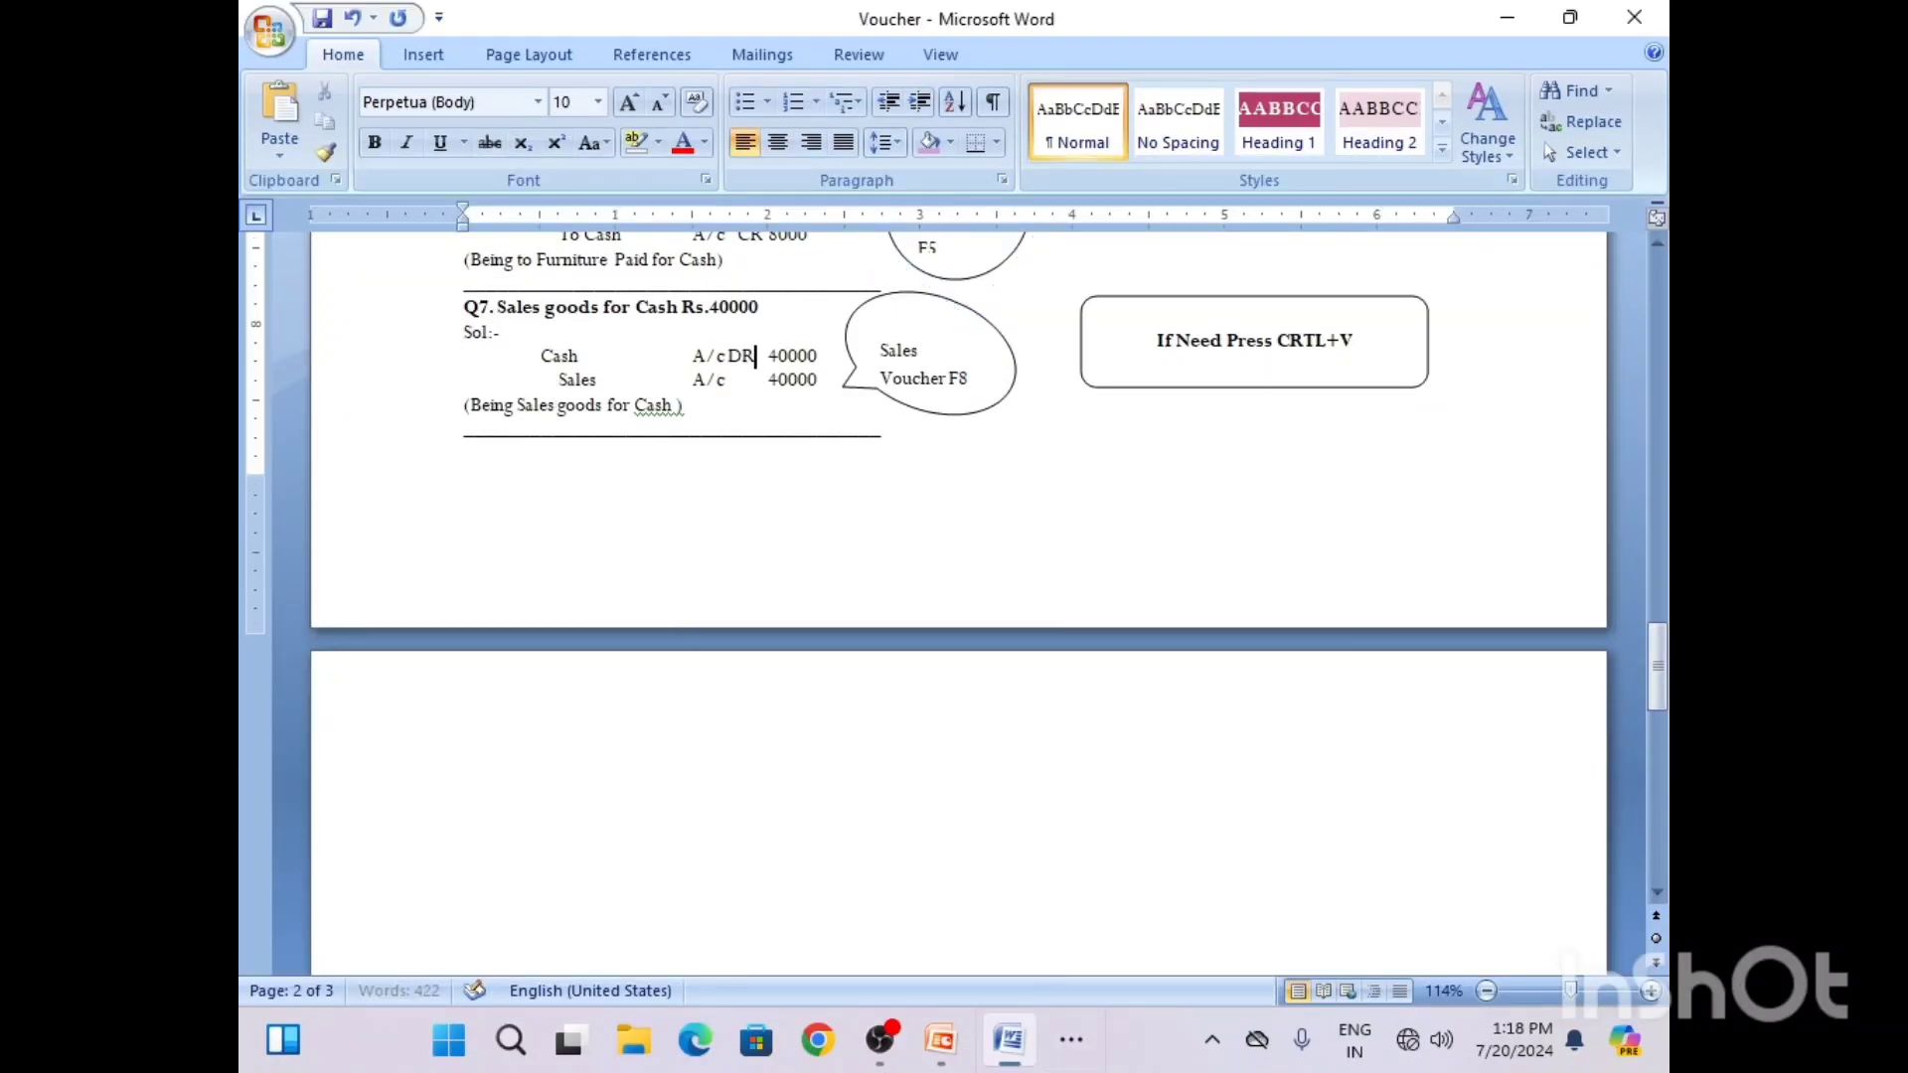
Step: Add CR after the Sales A/c entry in the Q7 solution
{"action": "left_click", "coordinate": [733, 379]}
{"action": "type", "text": "CR"}
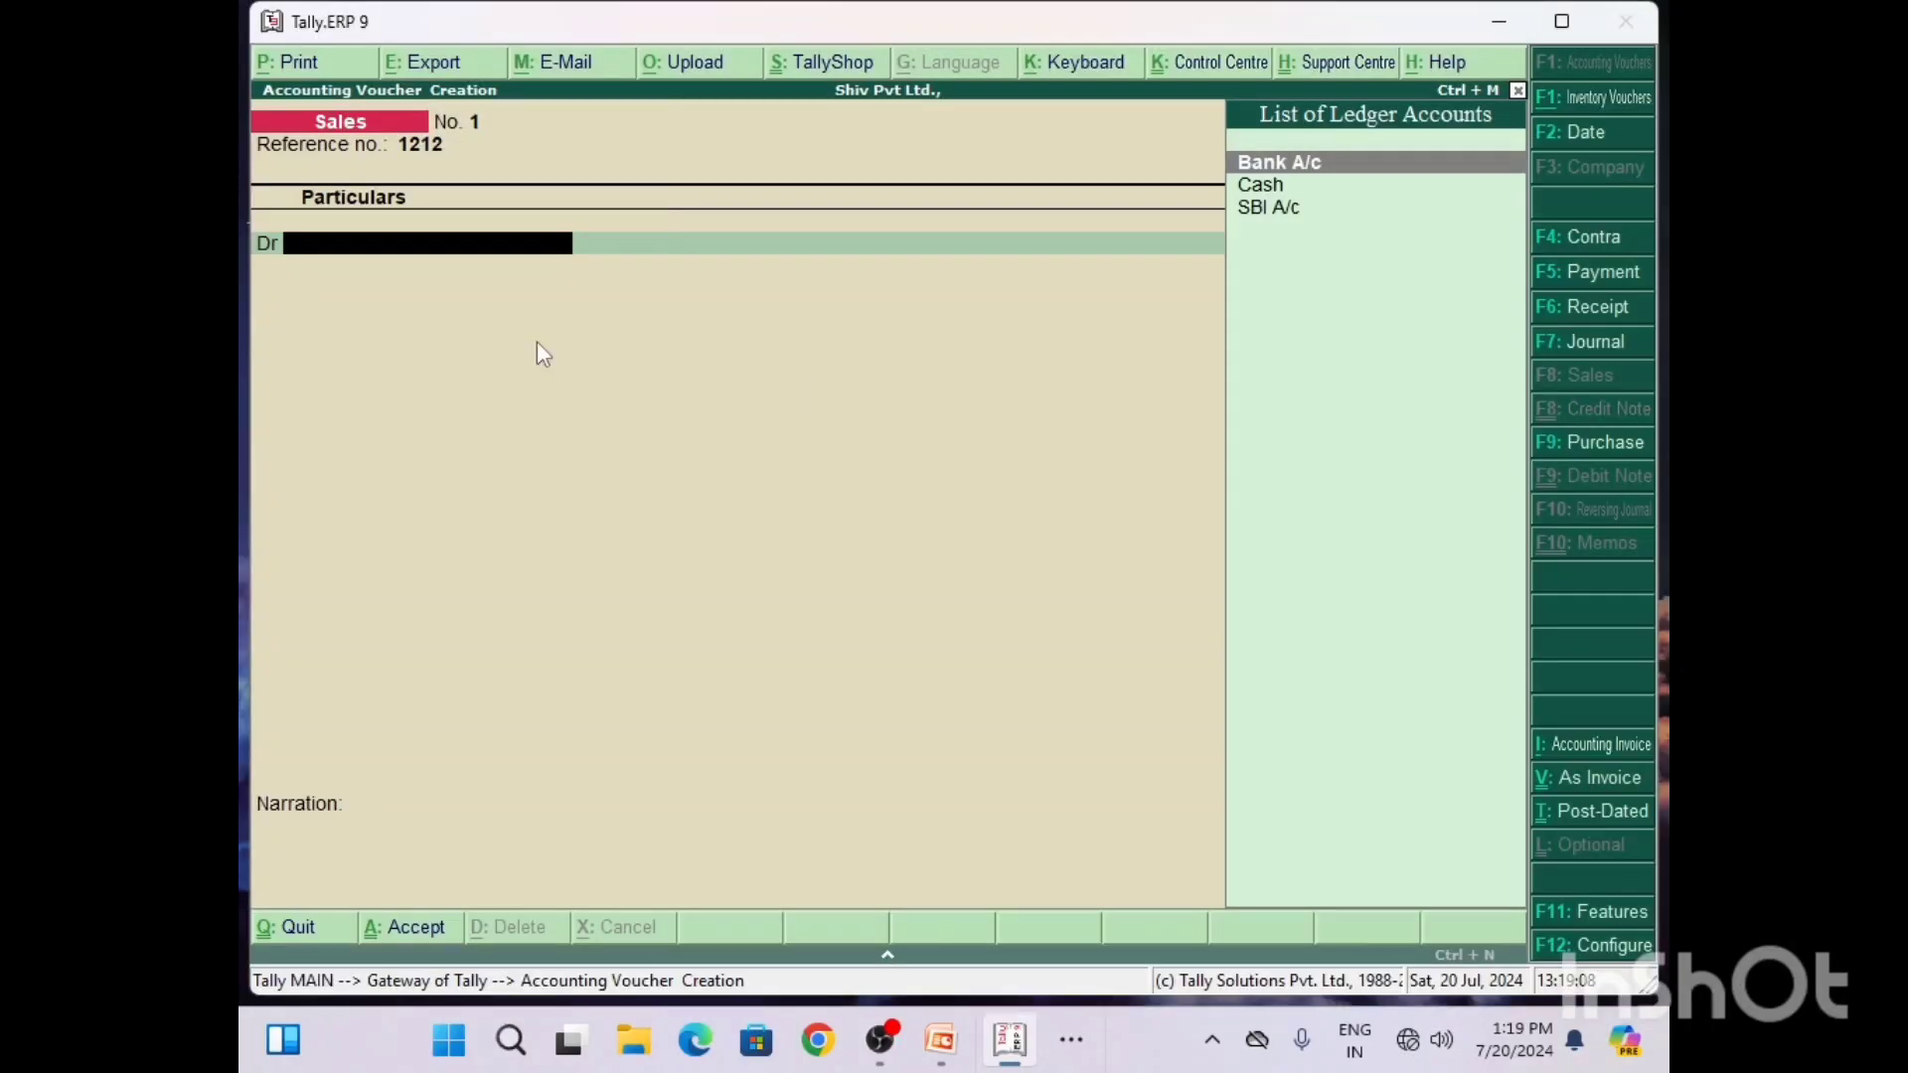
{"action": "type", "text": "C"}
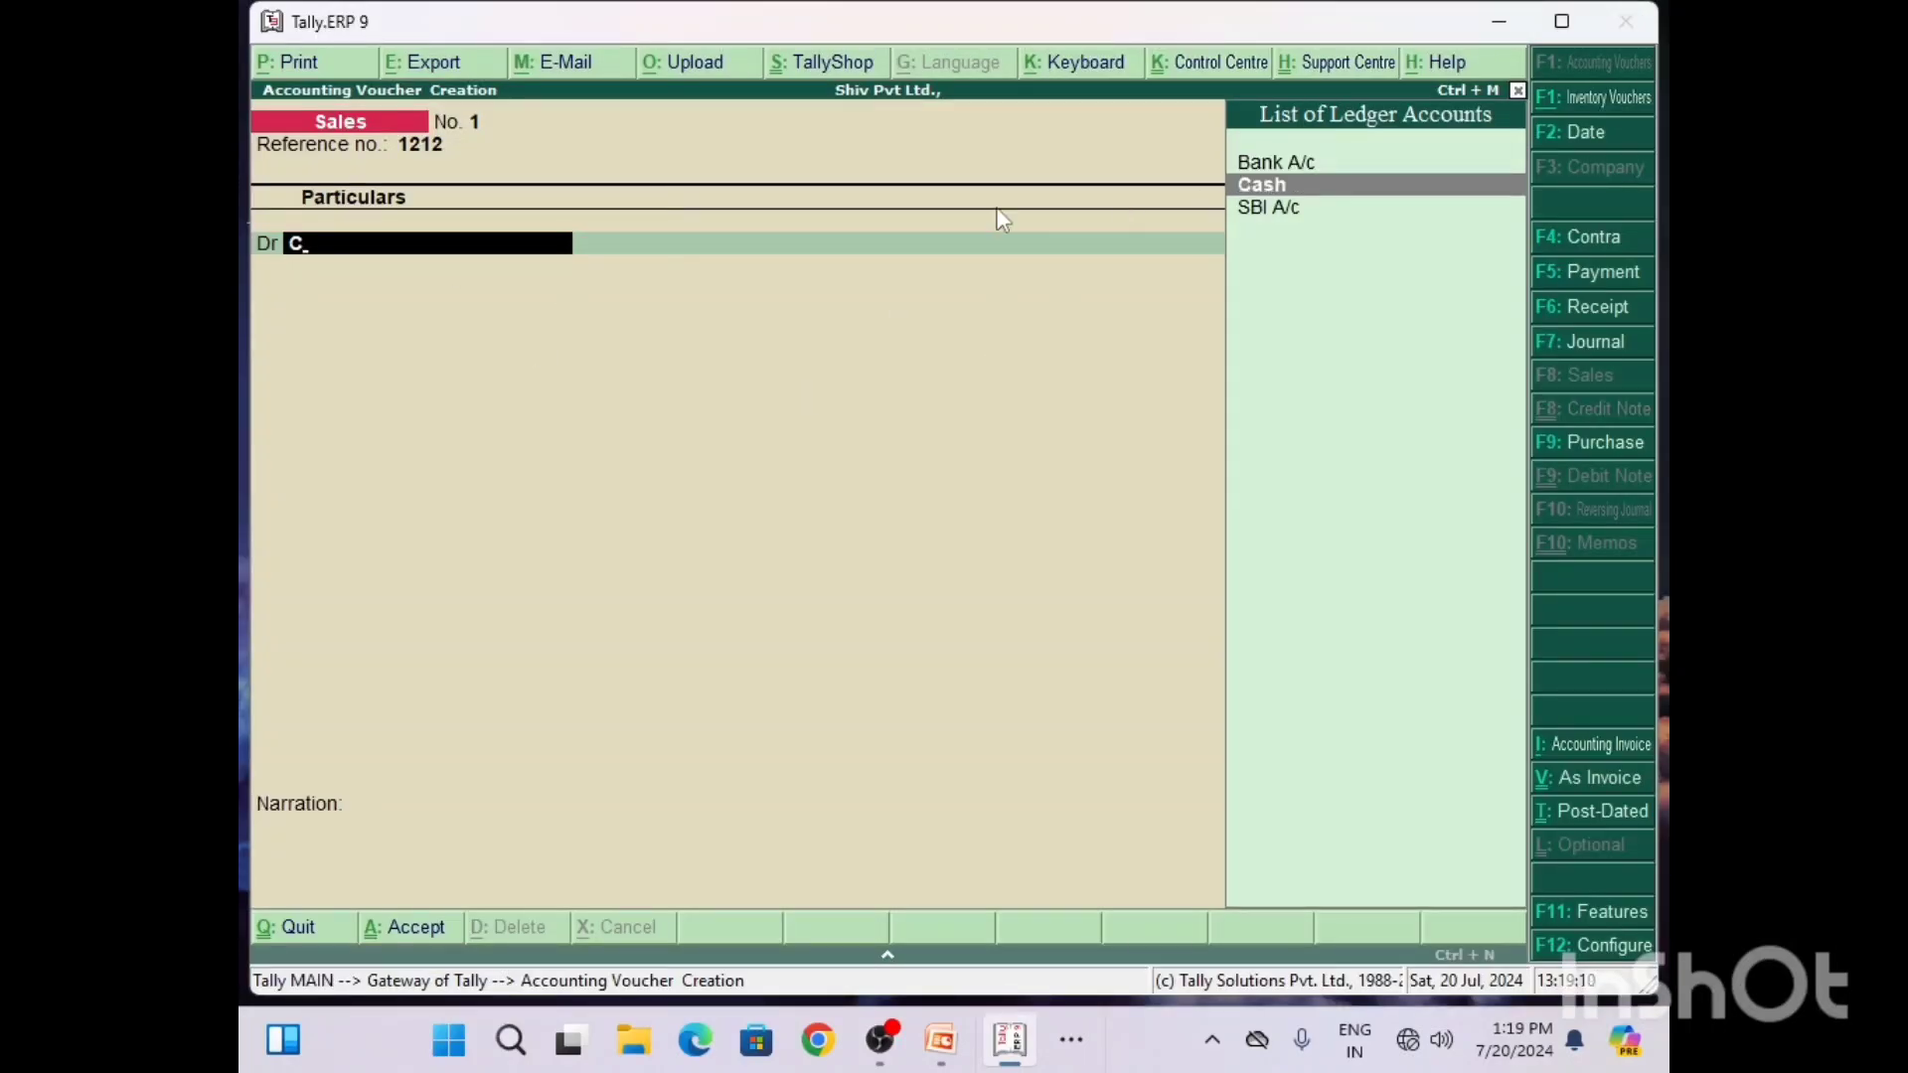
Step: Switch to Tally and debit Cash with 40000 in the Sales voucher, checking the amount against the Word document
{"action": "key", "text": "Return"}
{"action": "key", "text": "Return"}
{"action": "key", "text": "Return"}
{"action": "key", "text": "Return"}
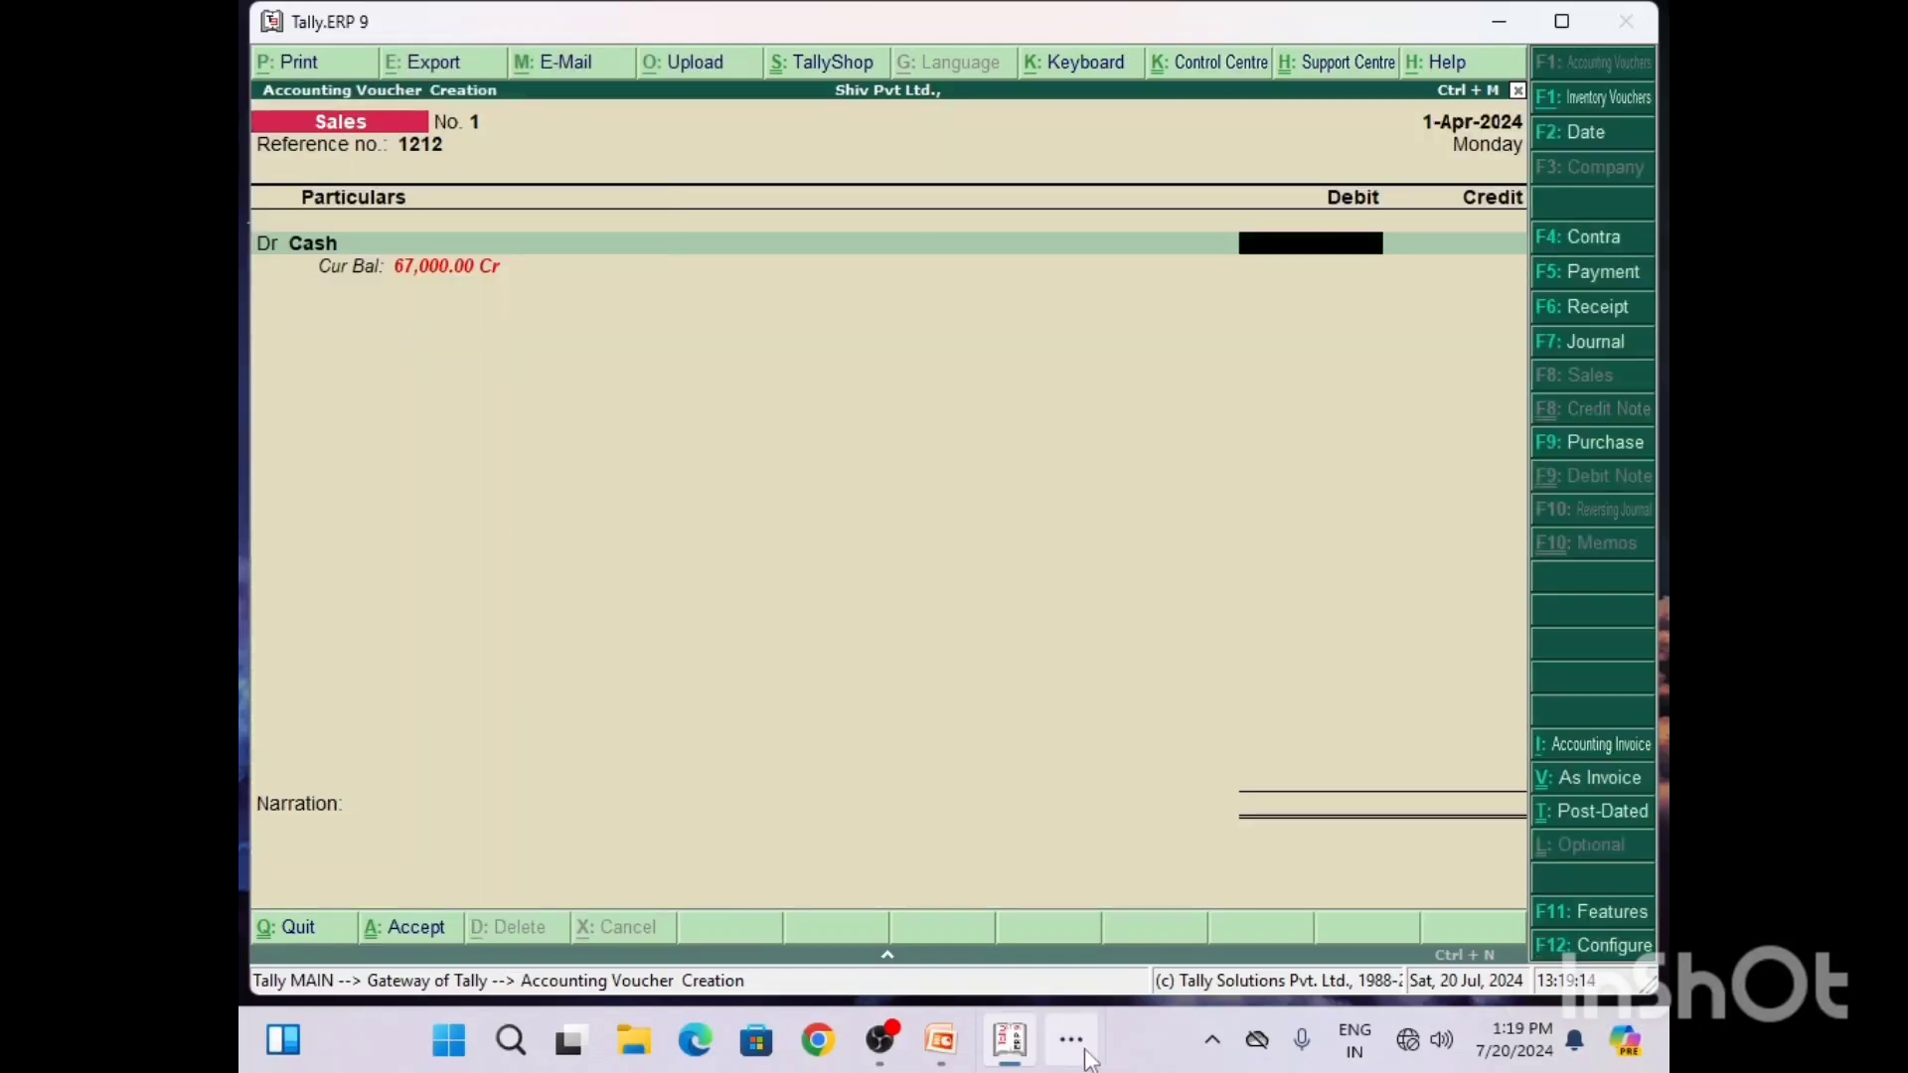
{"action": "left_click", "coordinate": [1009, 1040]}
{"action": "left_click", "coordinate": [1043, 956]}
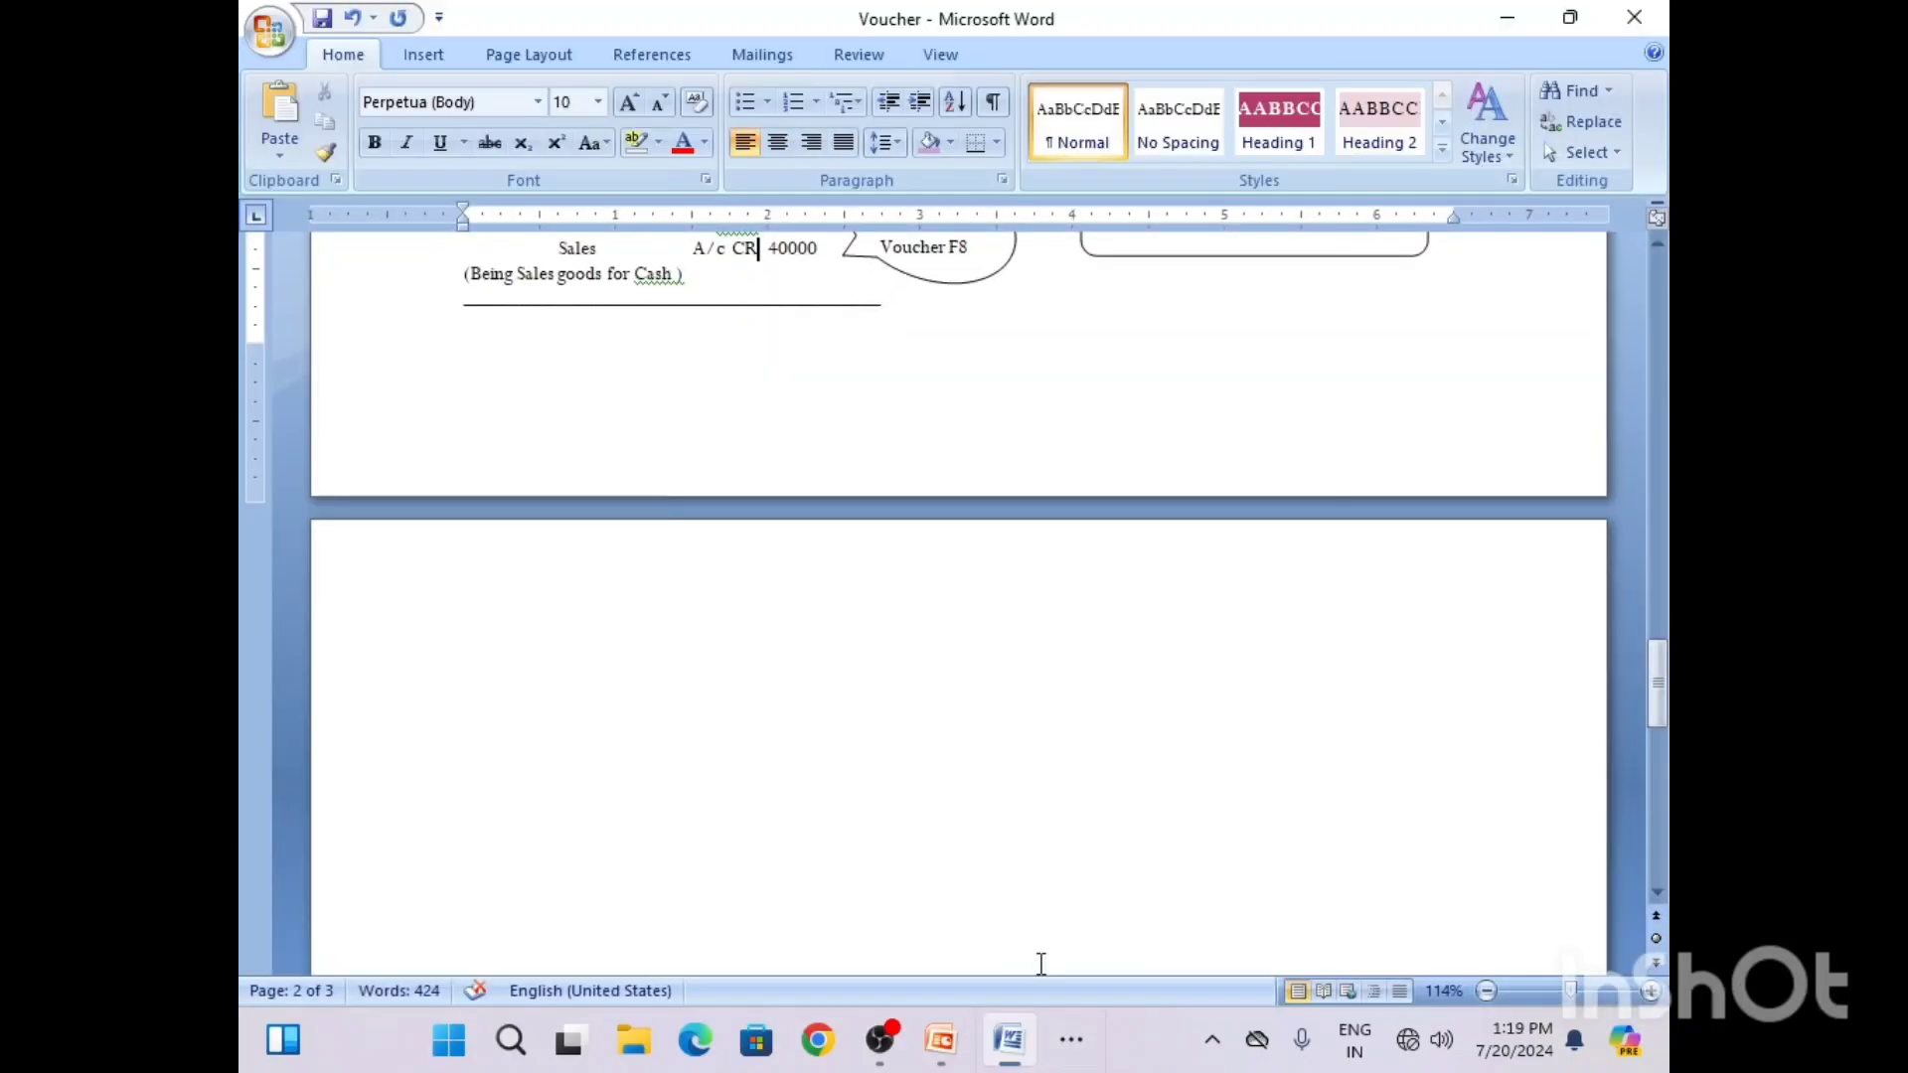
{"action": "left_click", "coordinate": [1063, 1060]}
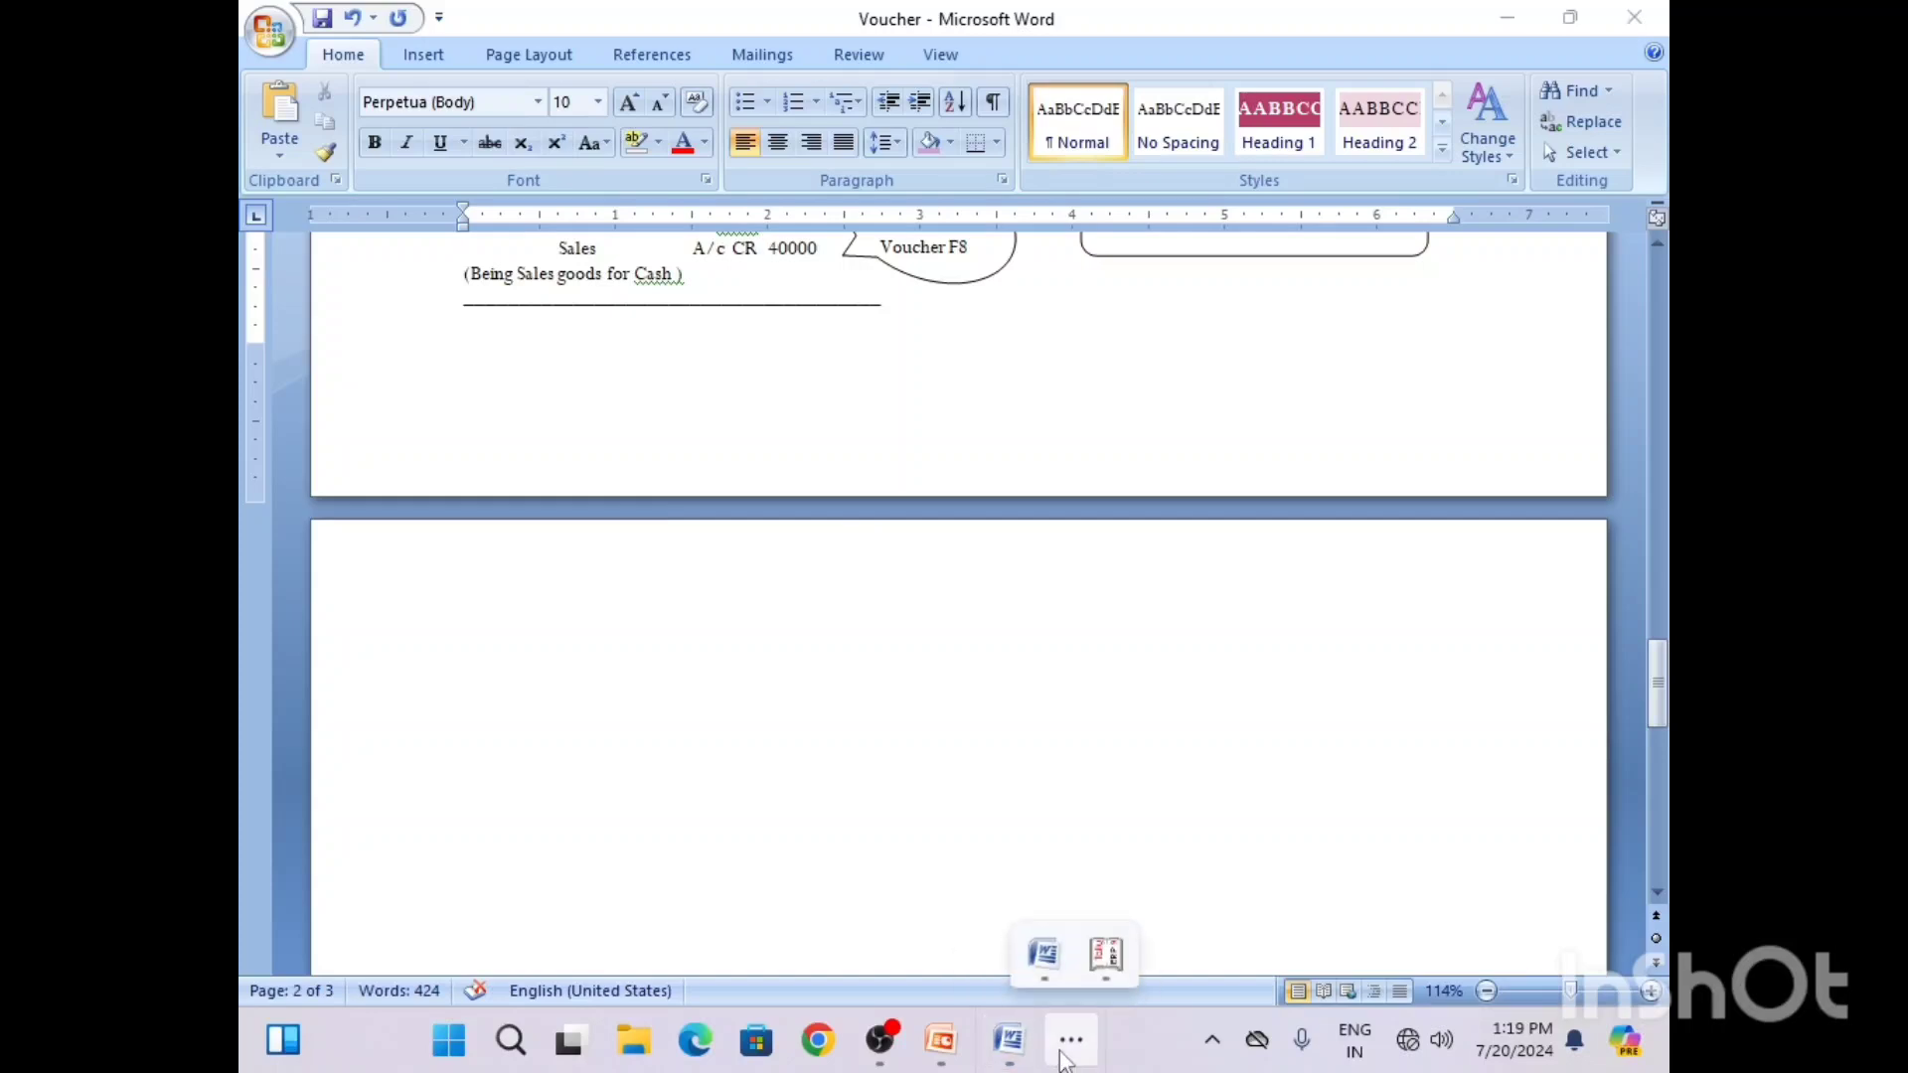
{"action": "left_click", "coordinate": [1103, 956]}
{"action": "type", "text": "40000"}
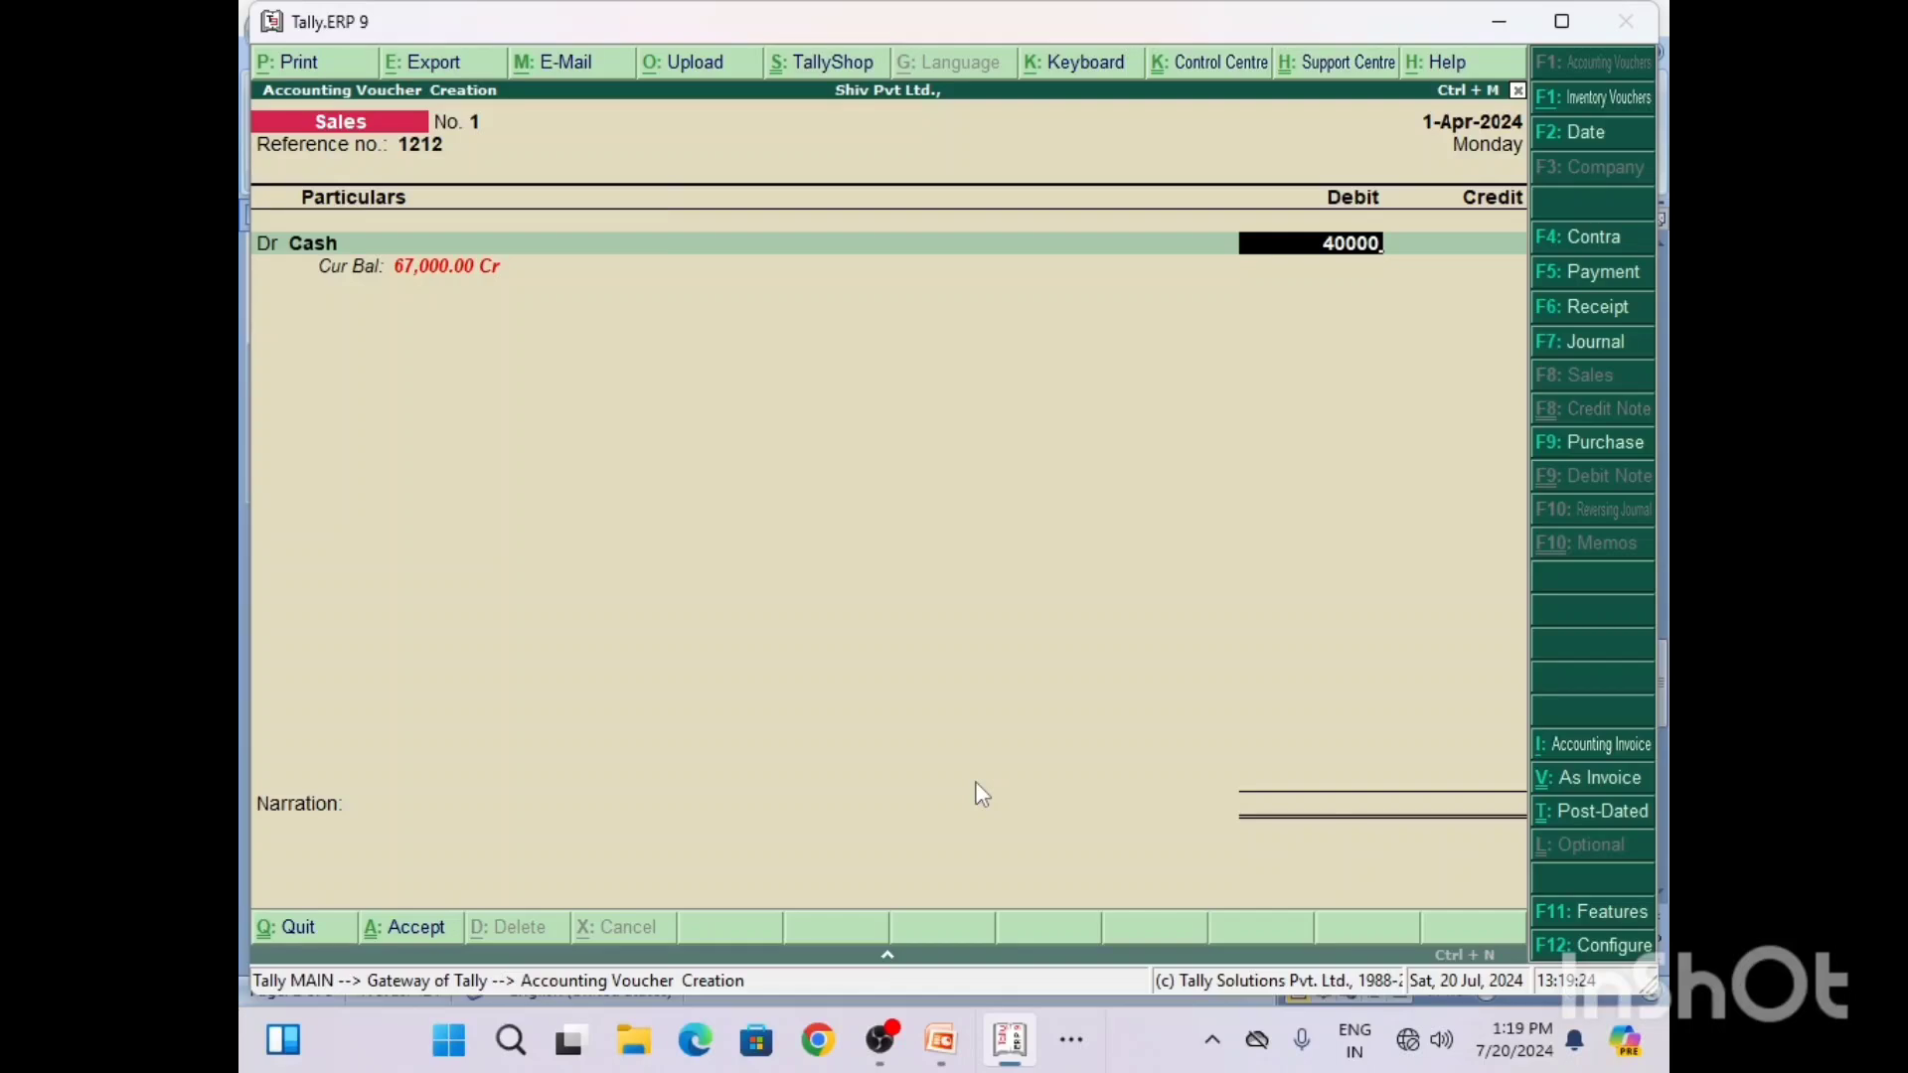
{"action": "key", "text": "Return"}
{"action": "key", "text": "Return"}
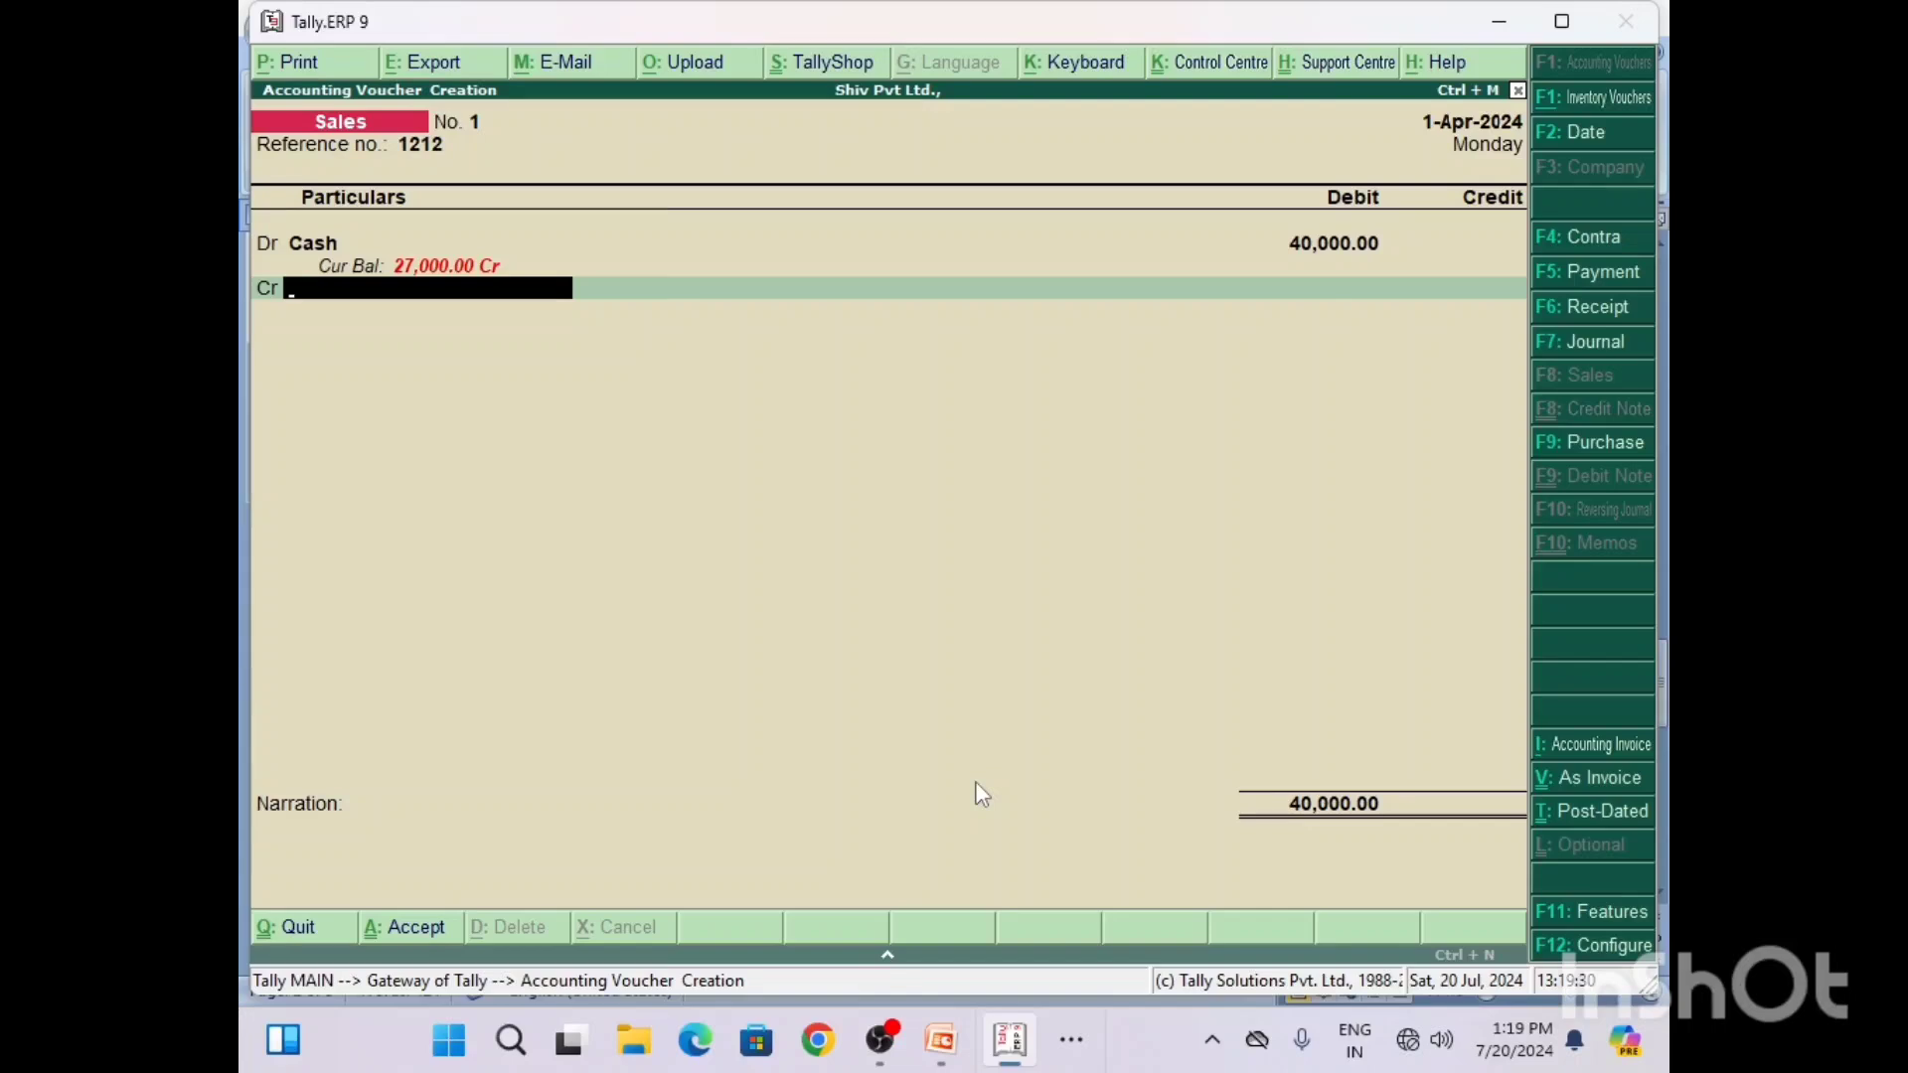
Step: Create a Sales A/c ledger under Sales Accounts with inventory values affected, and credit it with 40,000 in the voucher
{"action": "key", "text": "alt+c"}
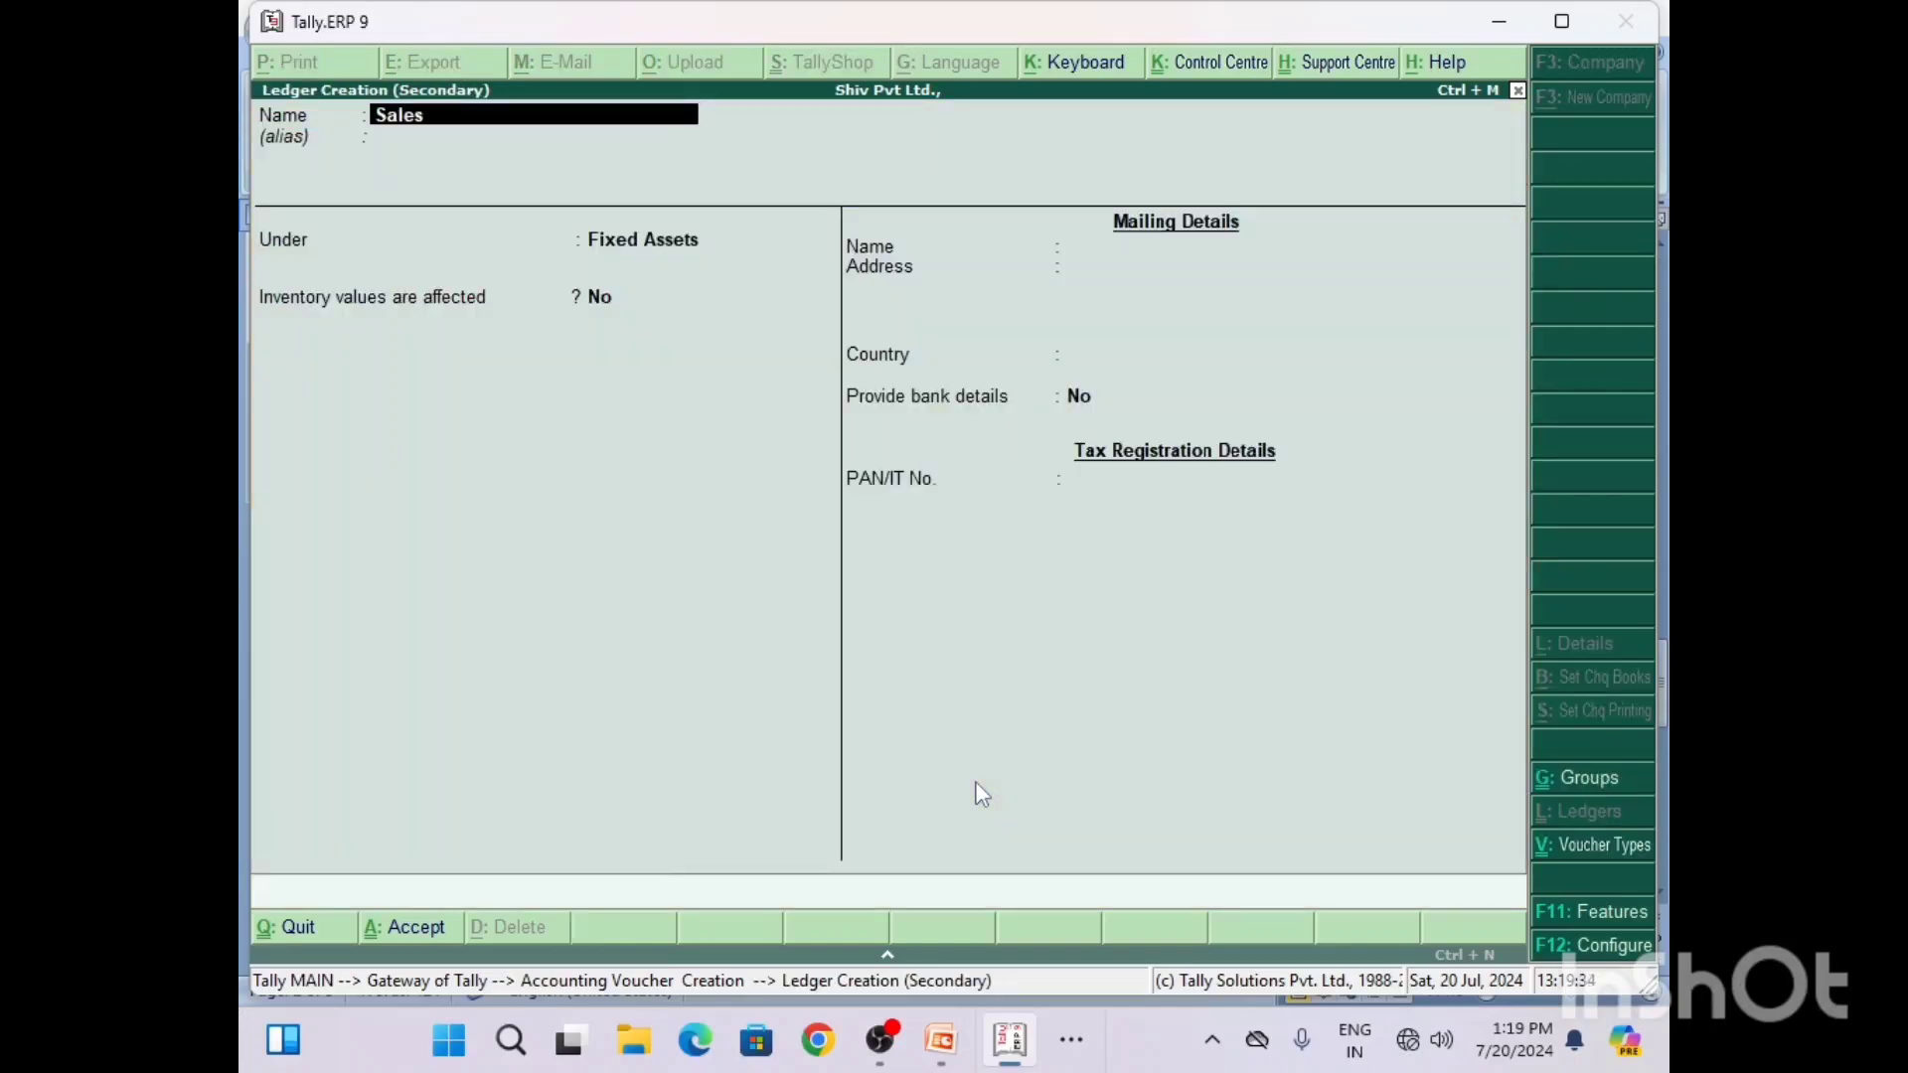
{"action": "type", "text": "Sales A/c"}
{"action": "key", "text": "Return"}
{"action": "key", "text": "Return"}
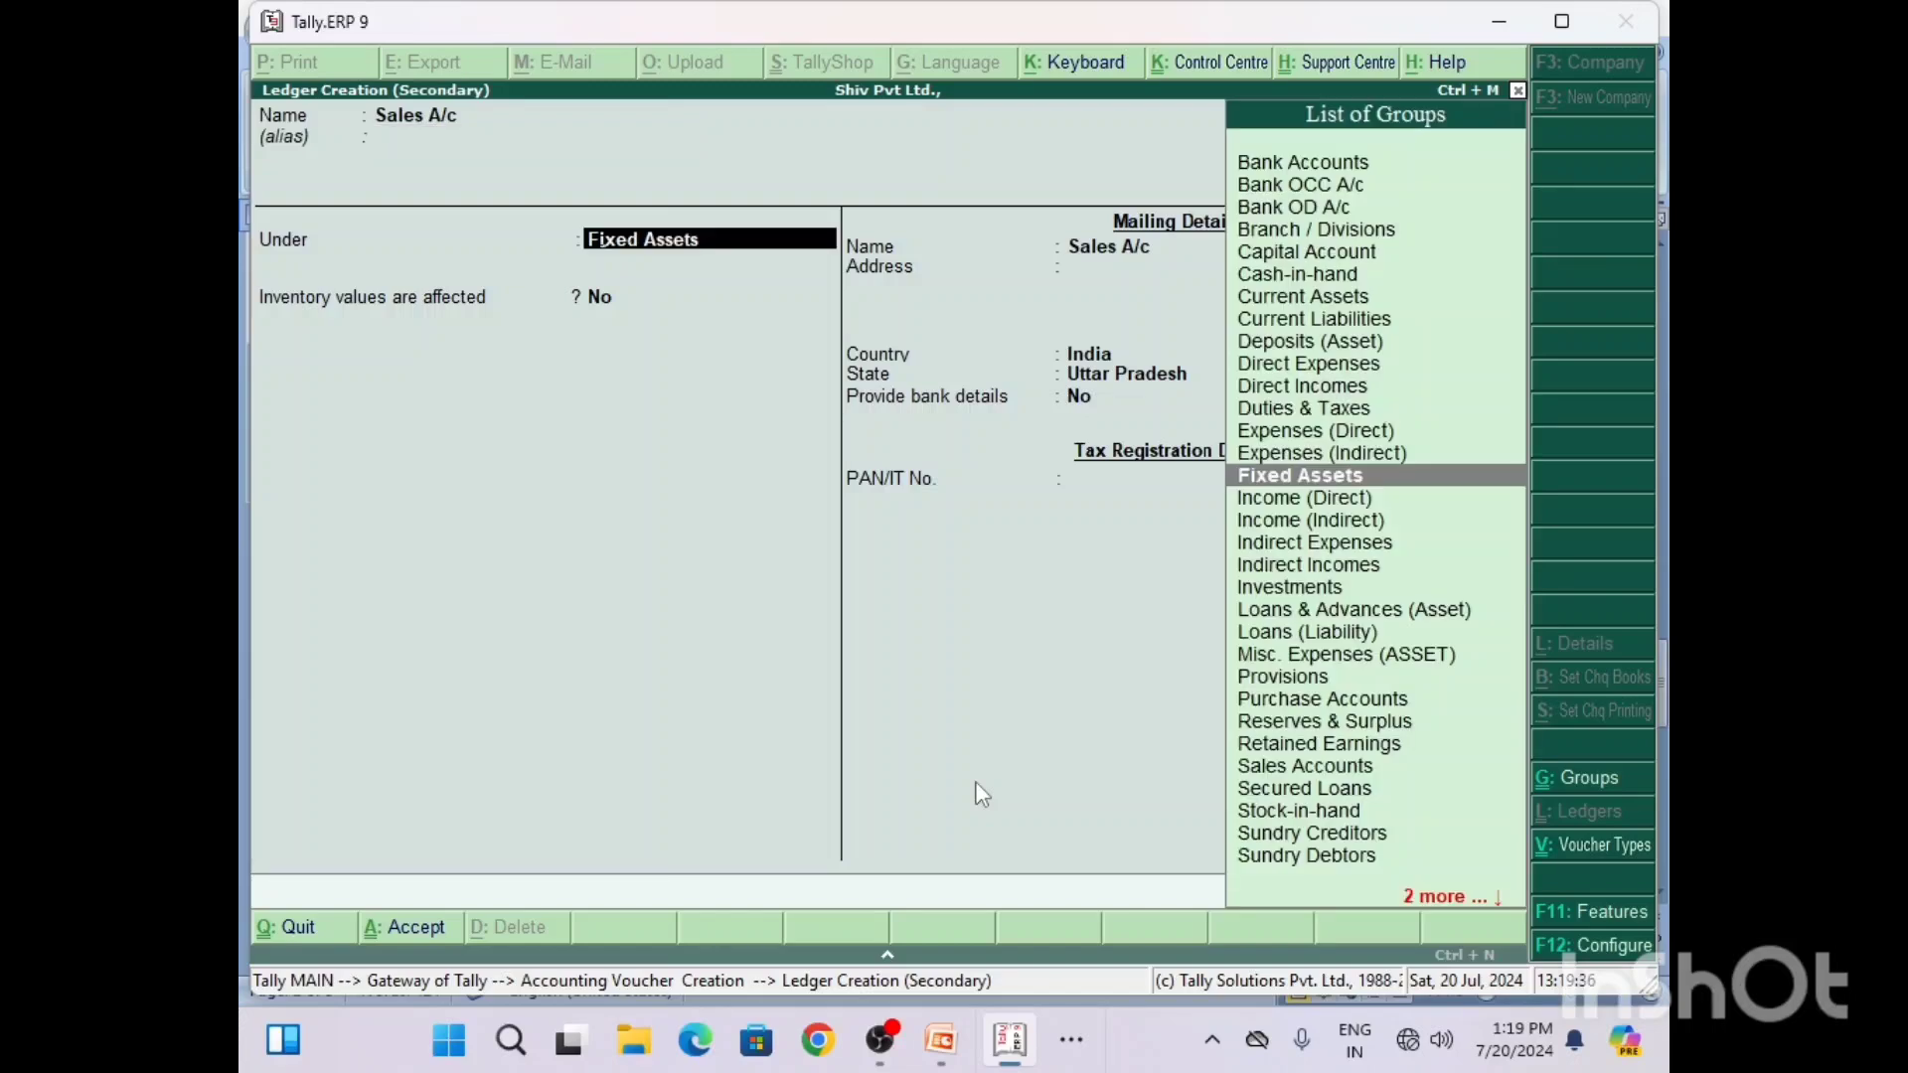
{"action": "type", "text": "S"}
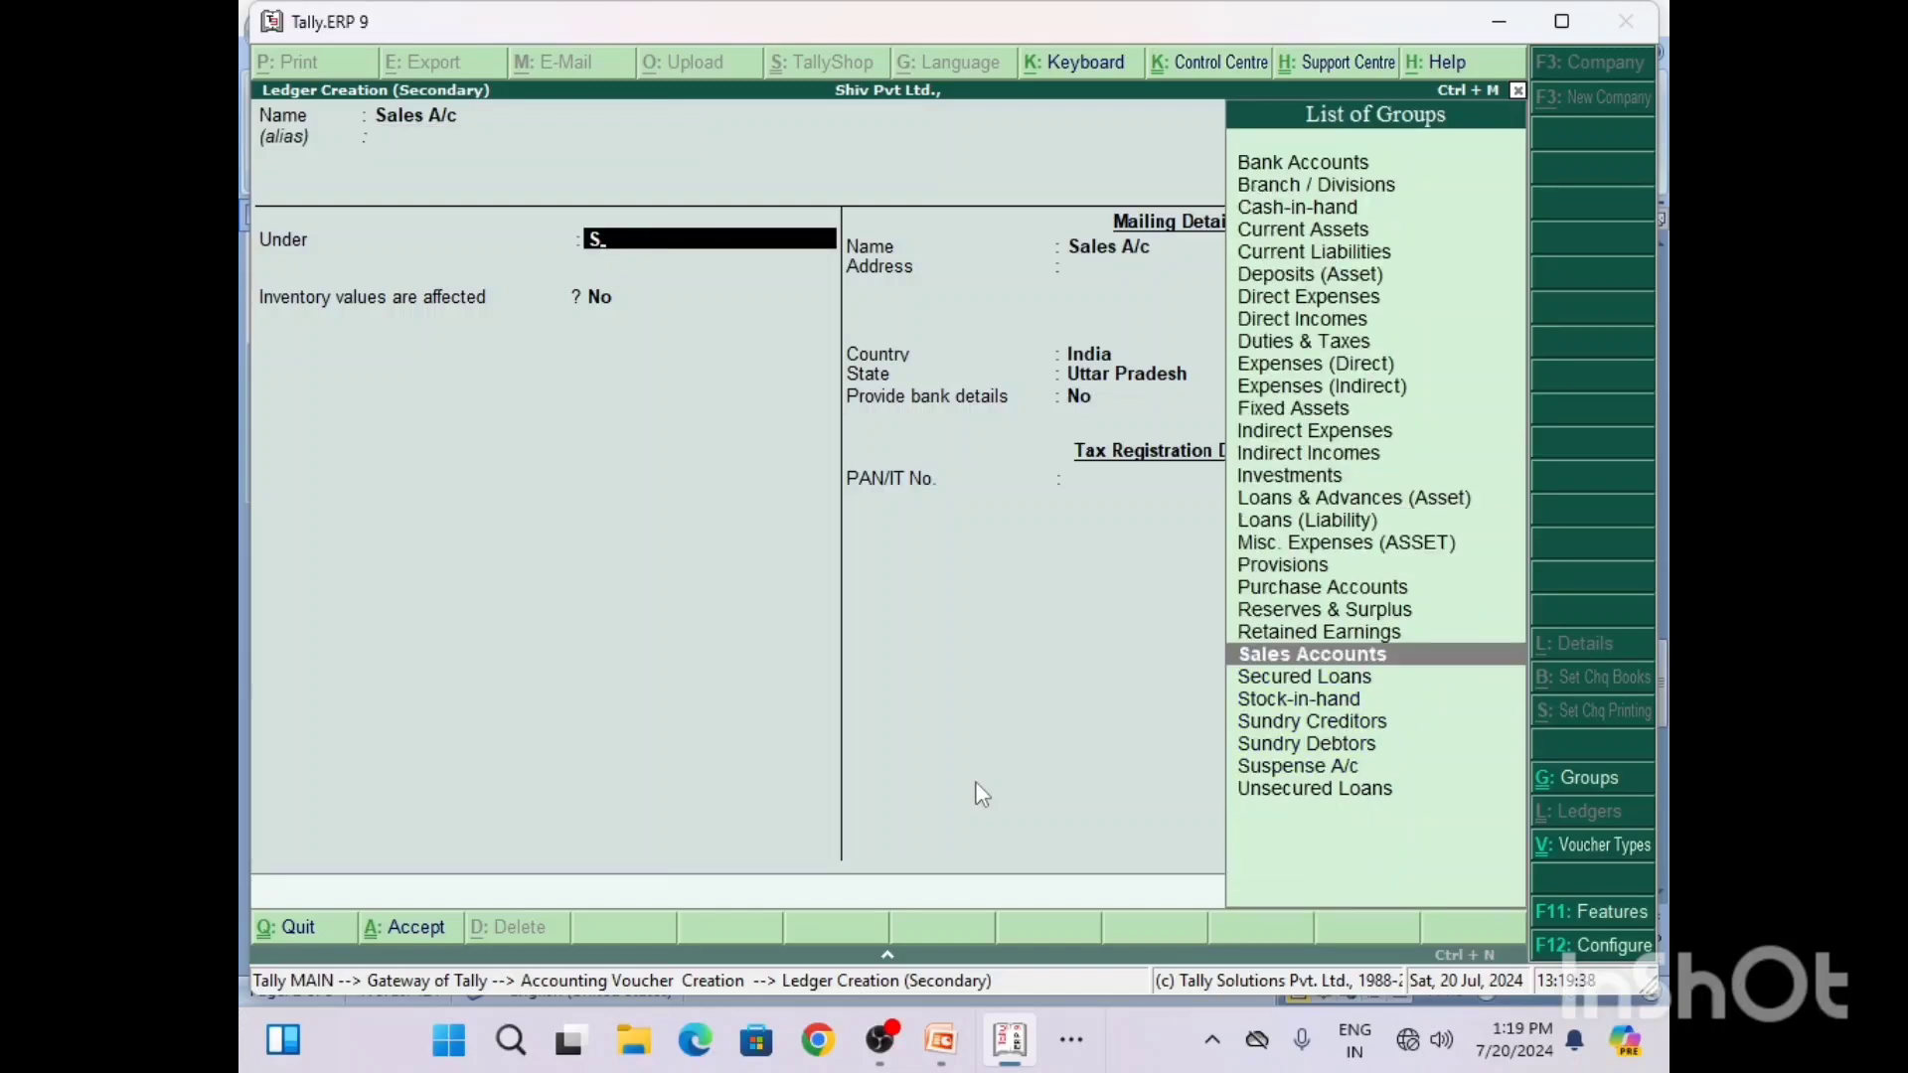
{"action": "key", "text": "Return"}
{"action": "key", "text": "Return"}
{"action": "key", "text": "Return"}
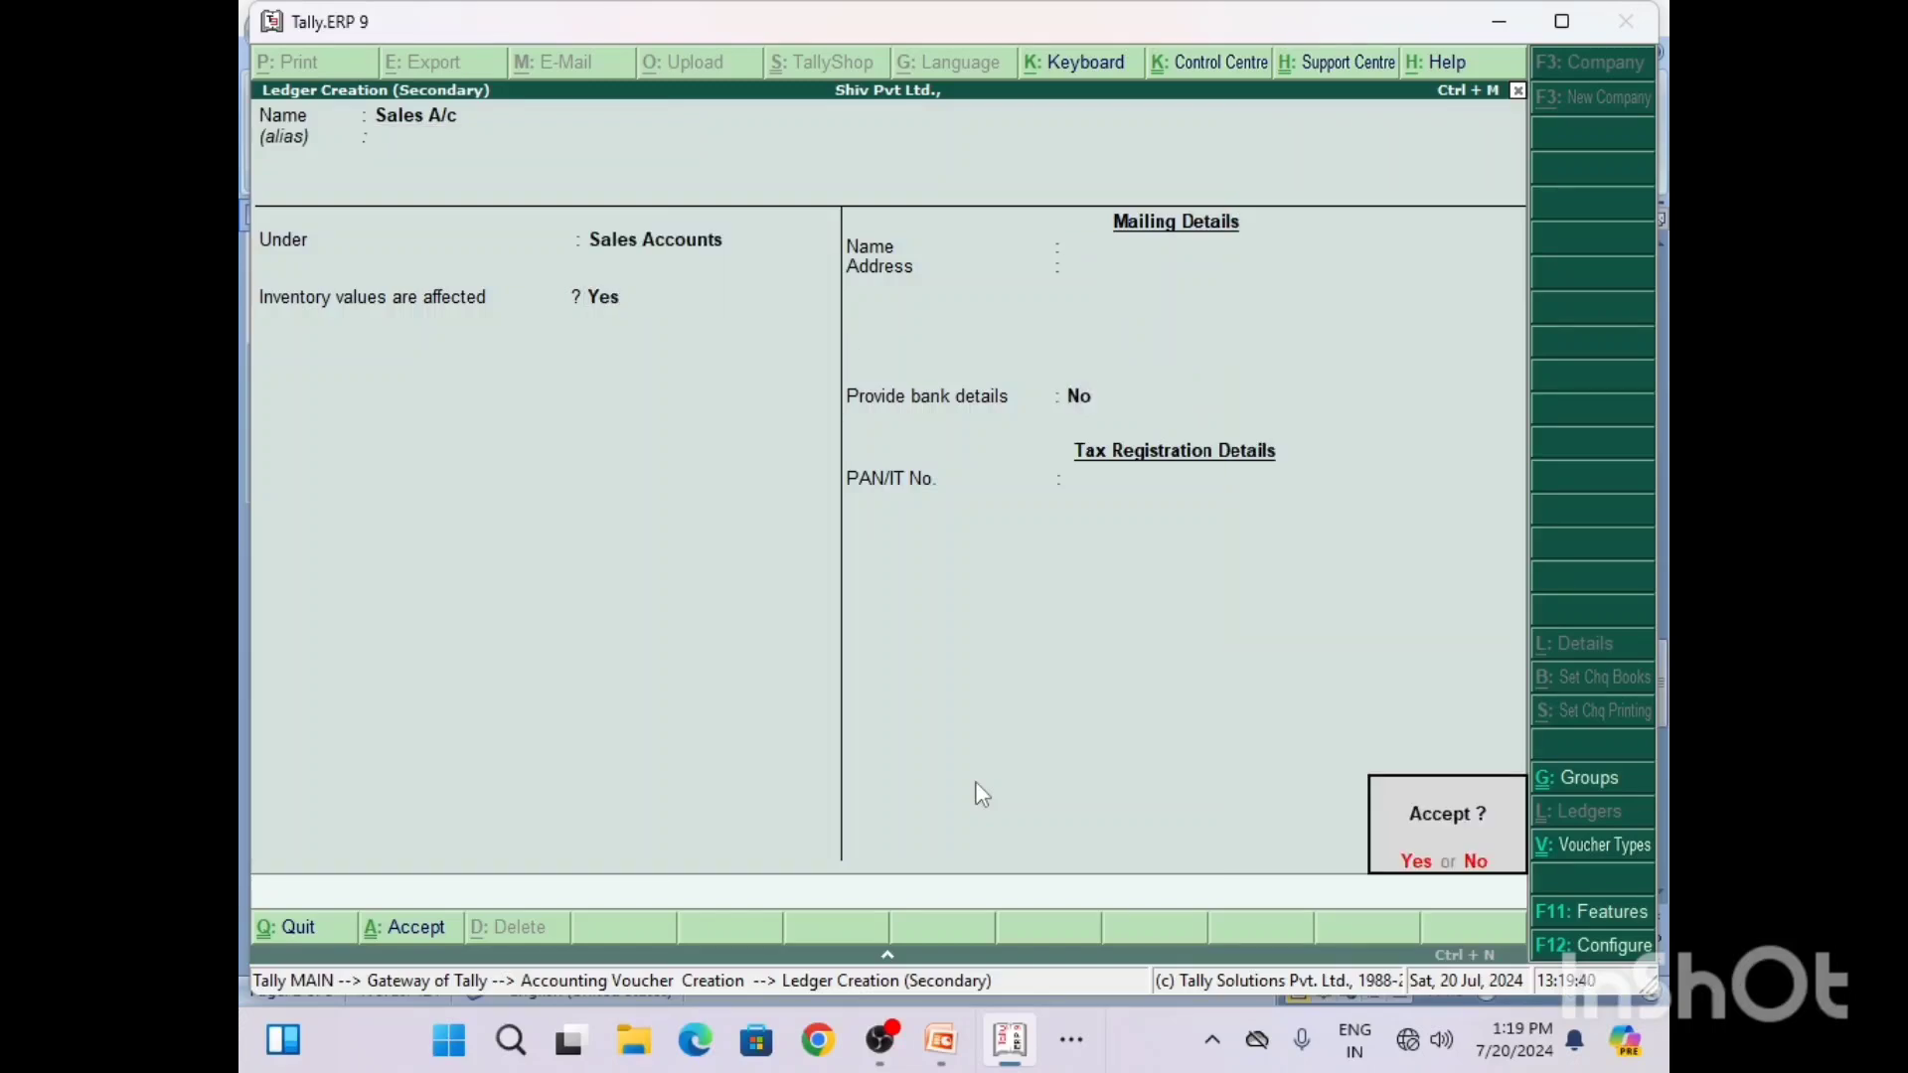
{"action": "key", "text": "Return"}
{"action": "key", "text": "Return"}
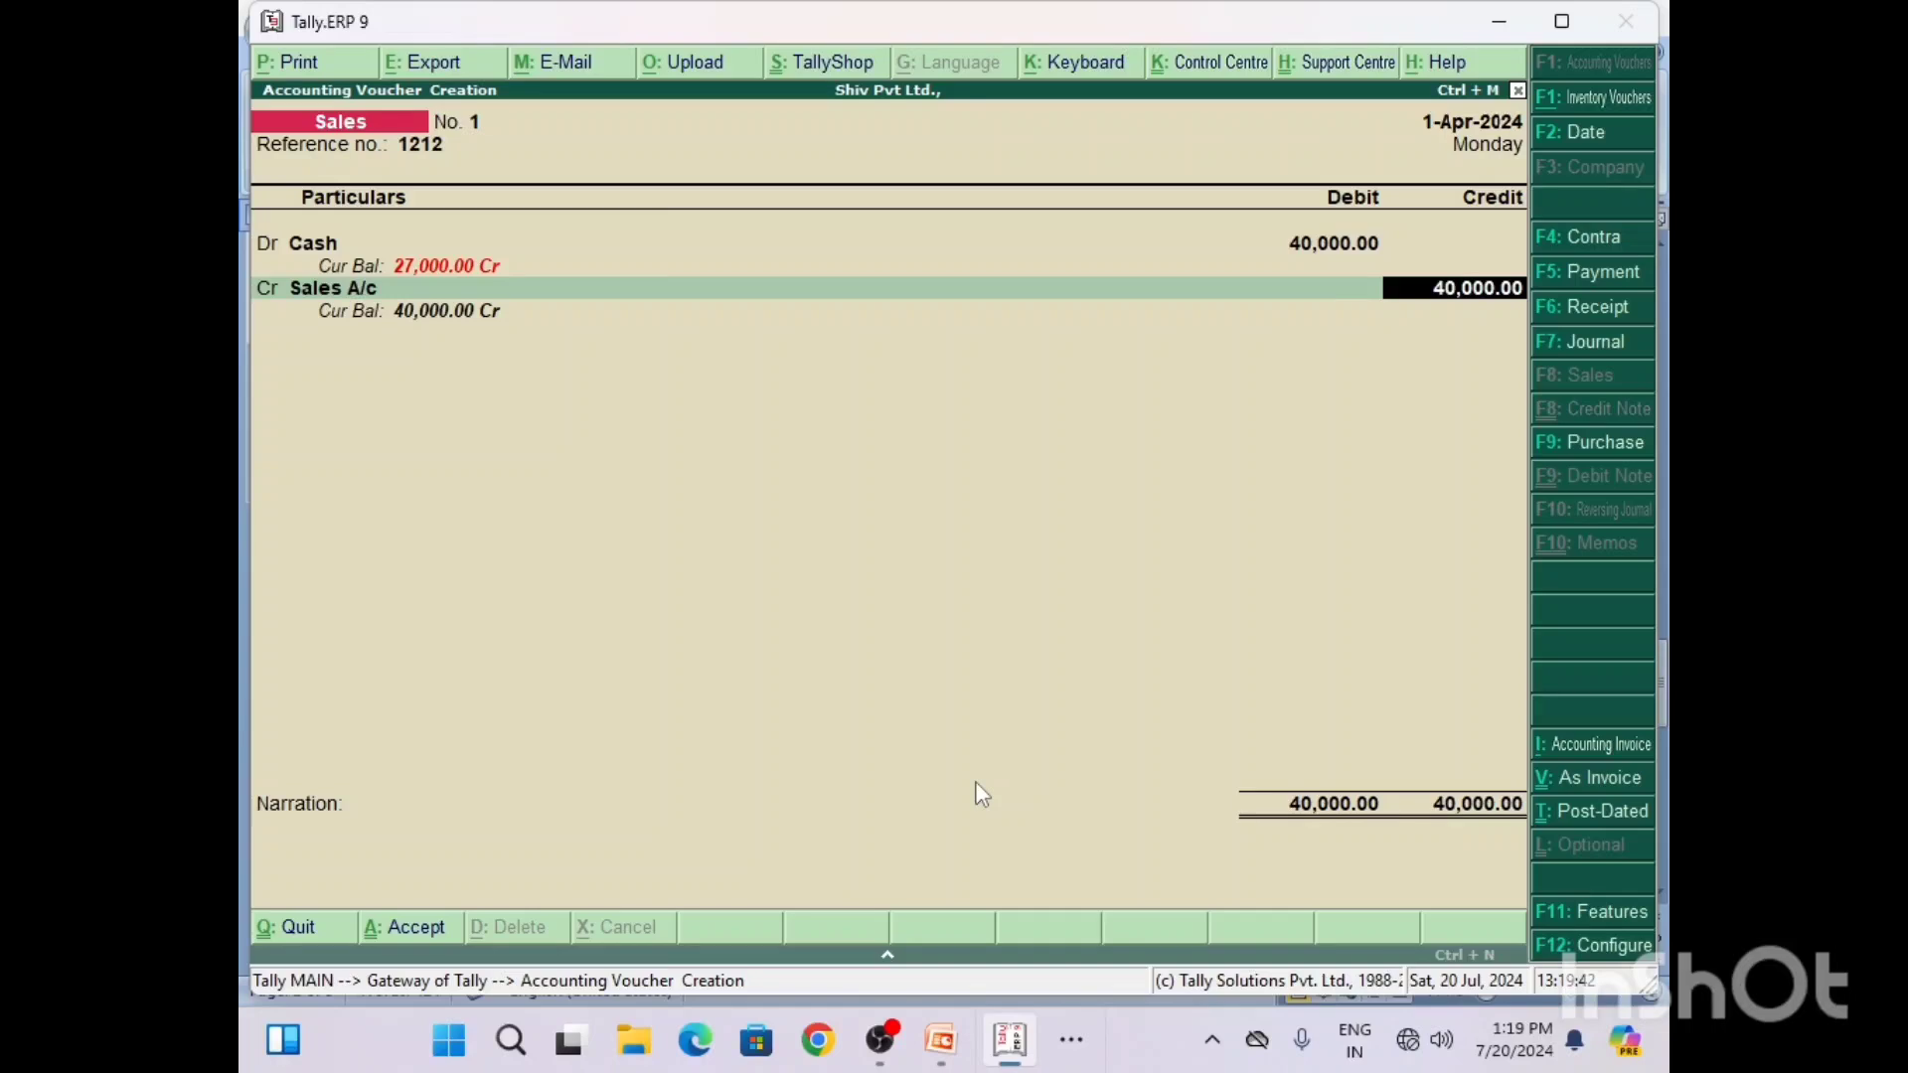
{"action": "key", "text": "Return"}
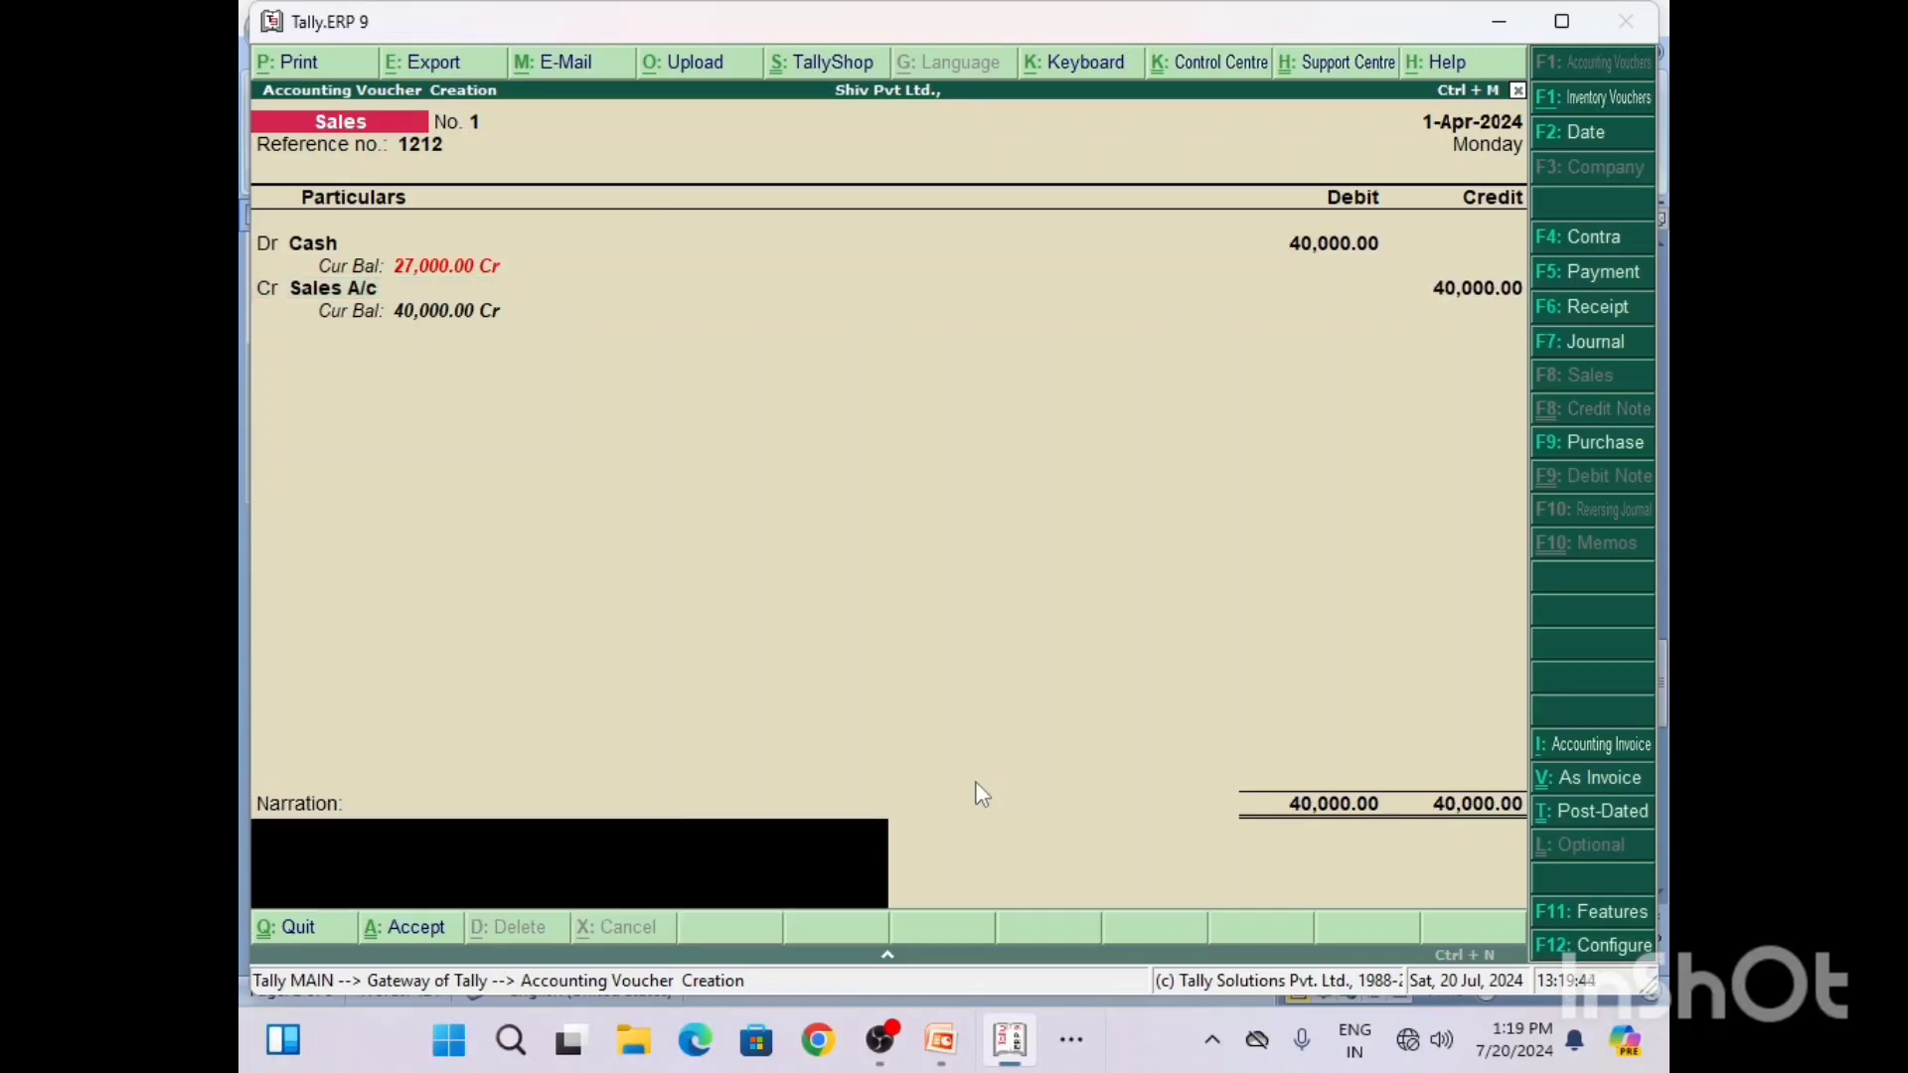
Step: Add the narration "Being to Sales goods for Cash)" and save the sales voucher
{"action": "type", "text": "Being to Sales good"}
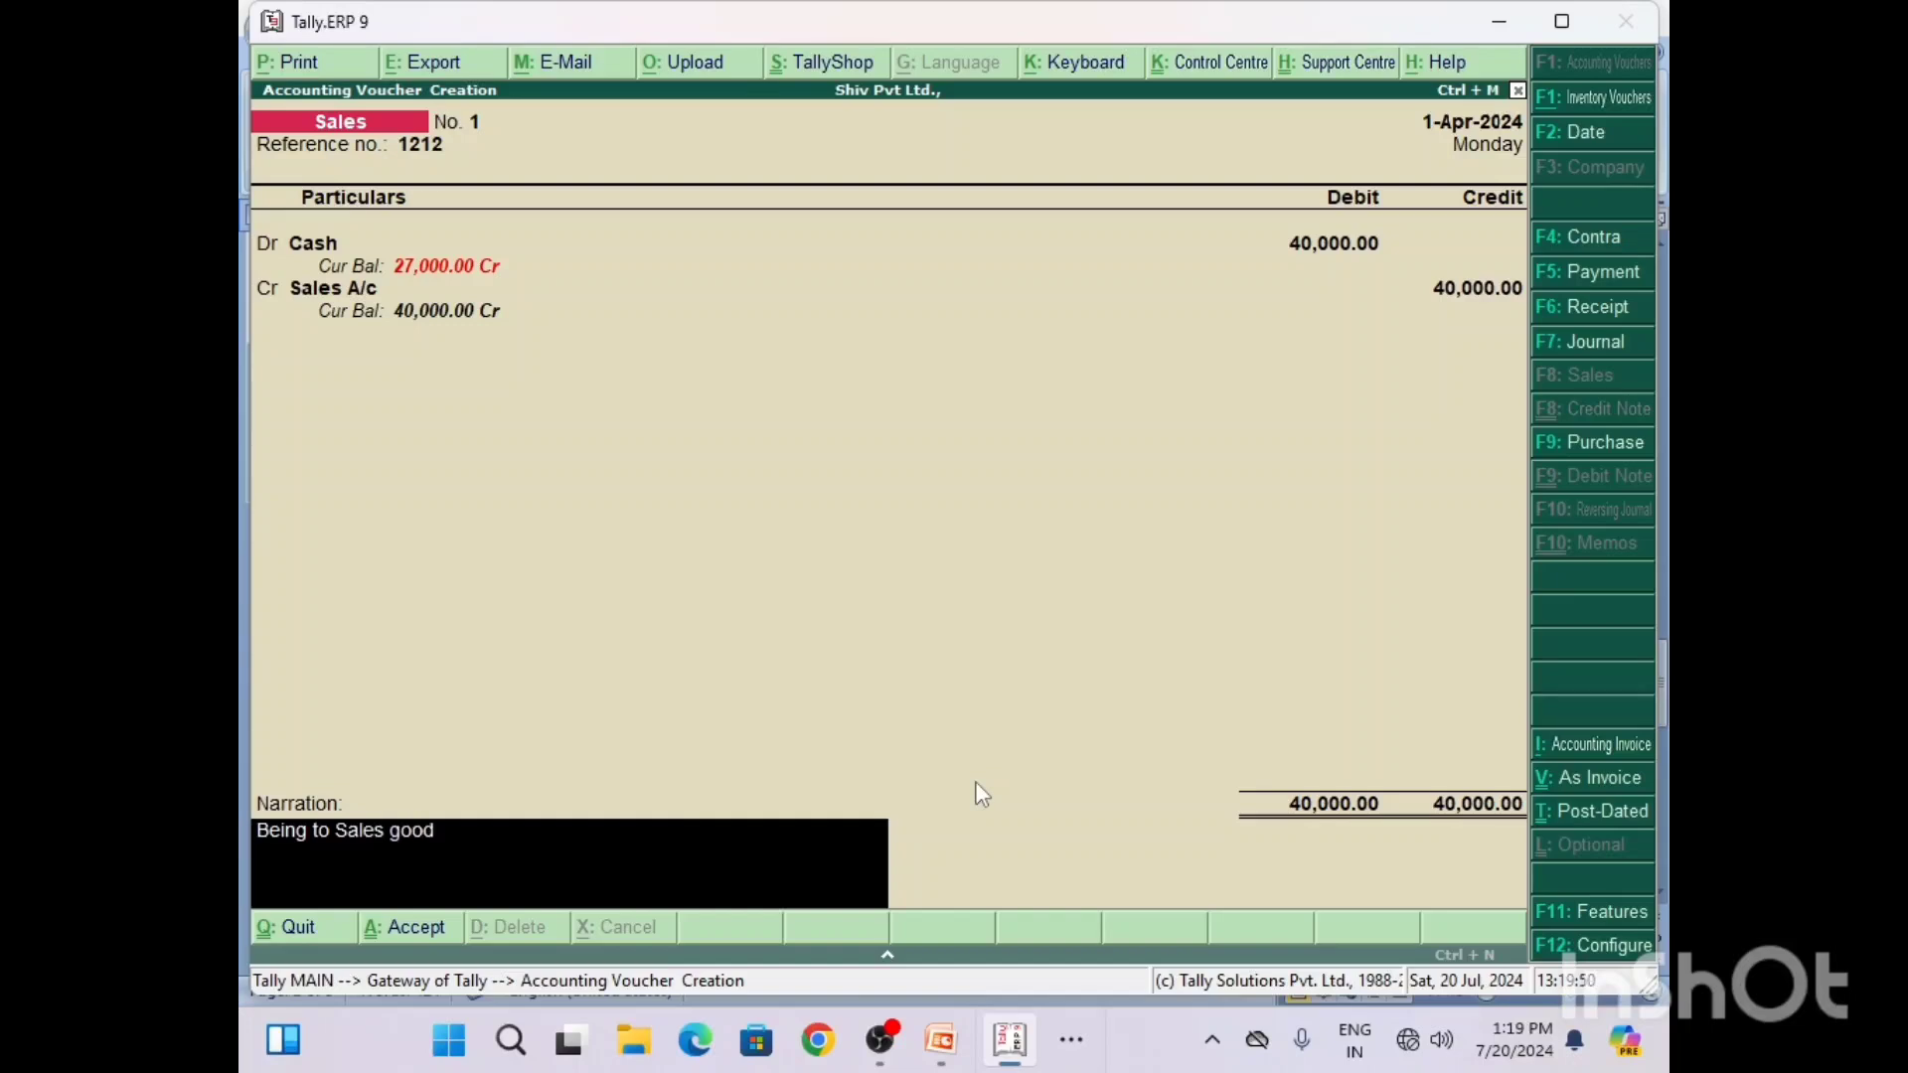
{"action": "type", "text": "s for Cash)"}
{"action": "key", "text": "Return"}
{"action": "key", "text": "Return"}
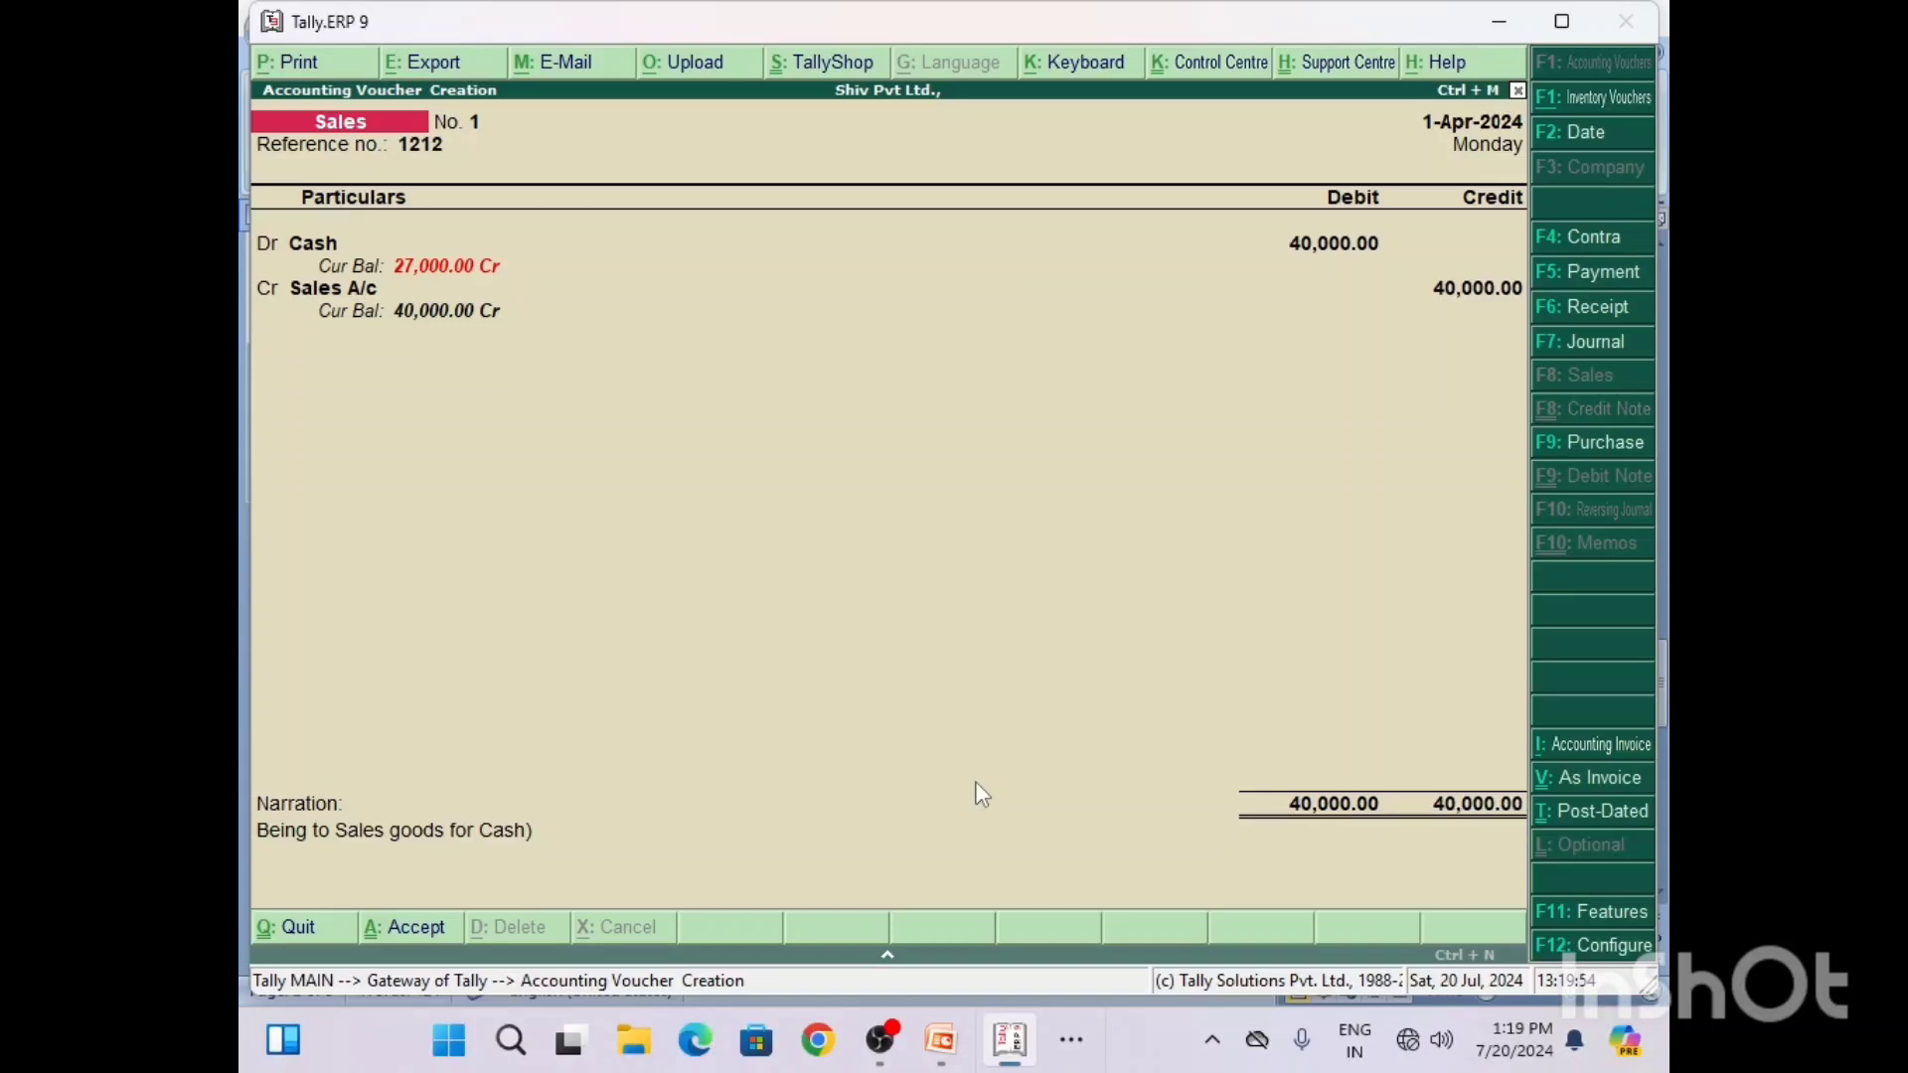
Step: Switch to Word, review the Q4 to Q7 questions and solutions, and minimize the document
{"action": "left_click", "coordinate": [1072, 1040]}
{"action": "left_click", "coordinate": [1043, 956]}
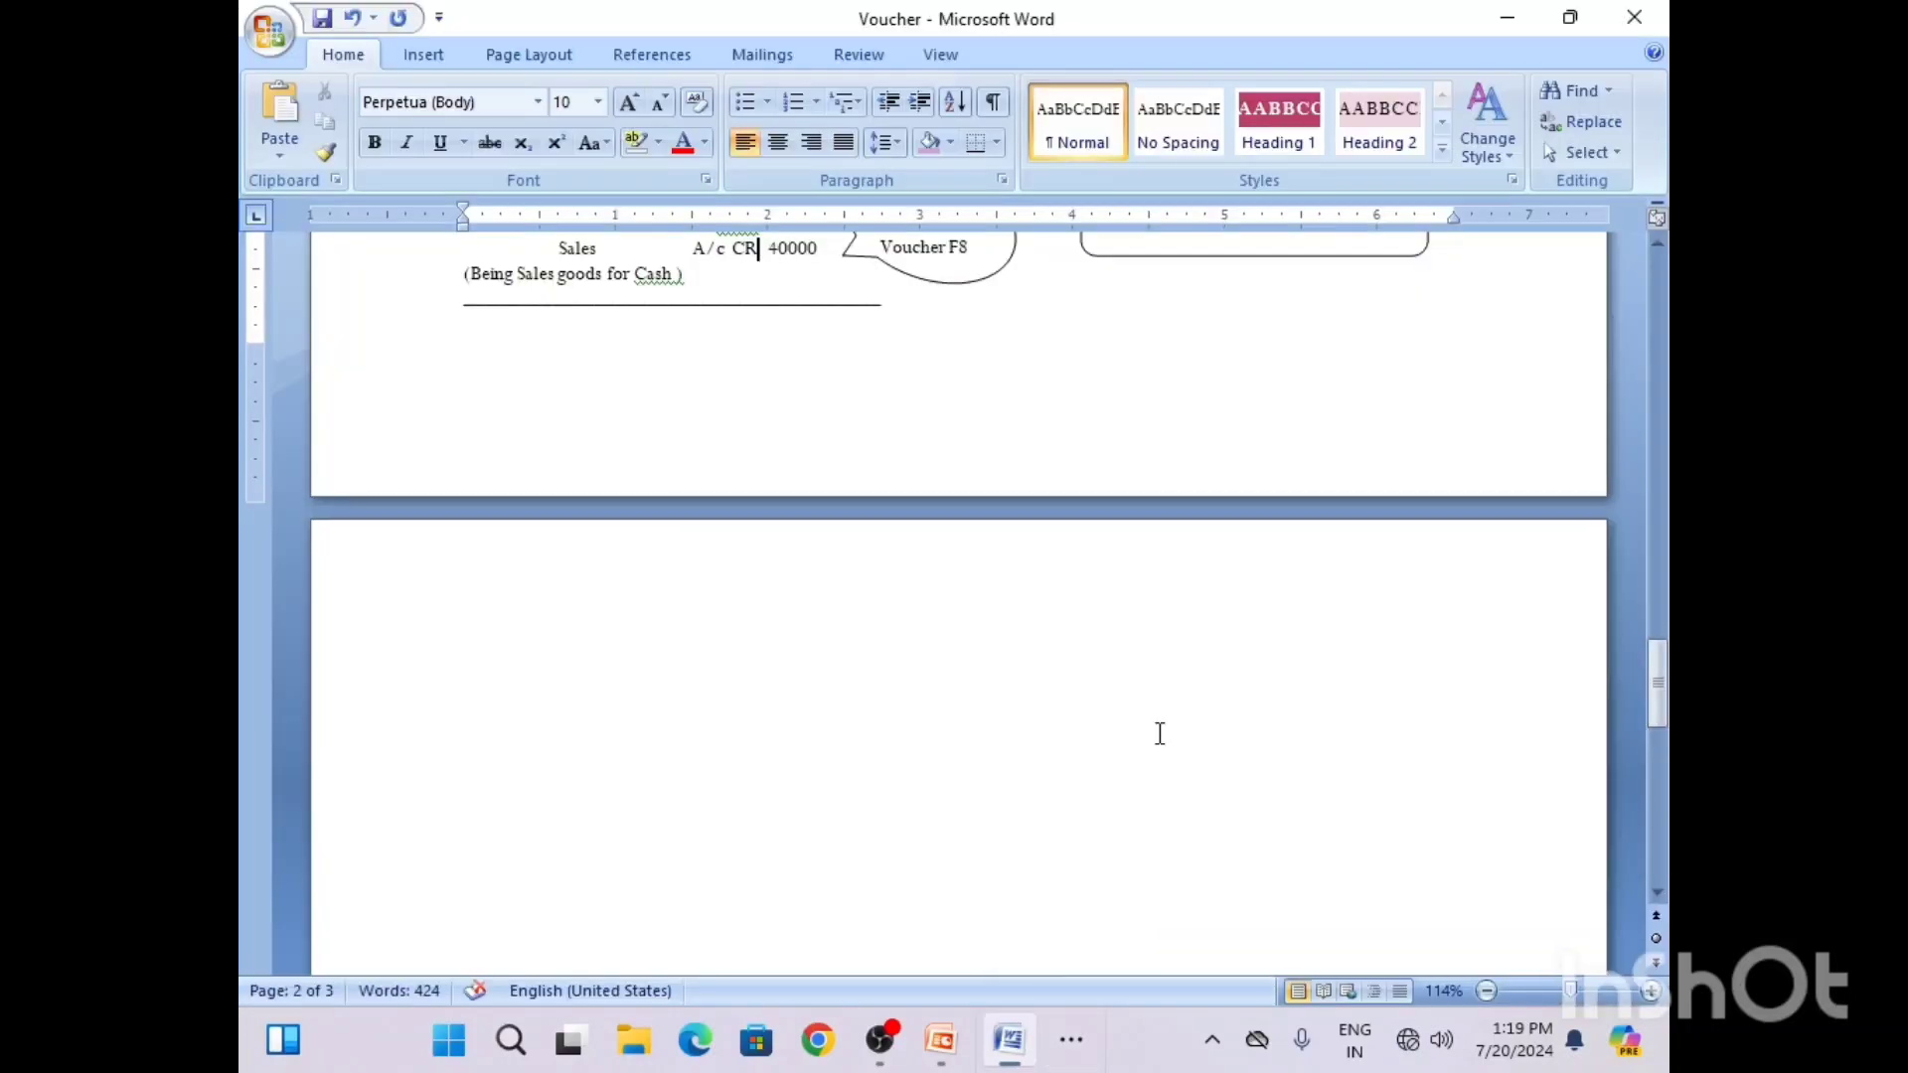
{"action": "left_click_drag", "start_coordinate": [1657, 675], "coordinate": [1657, 622]}
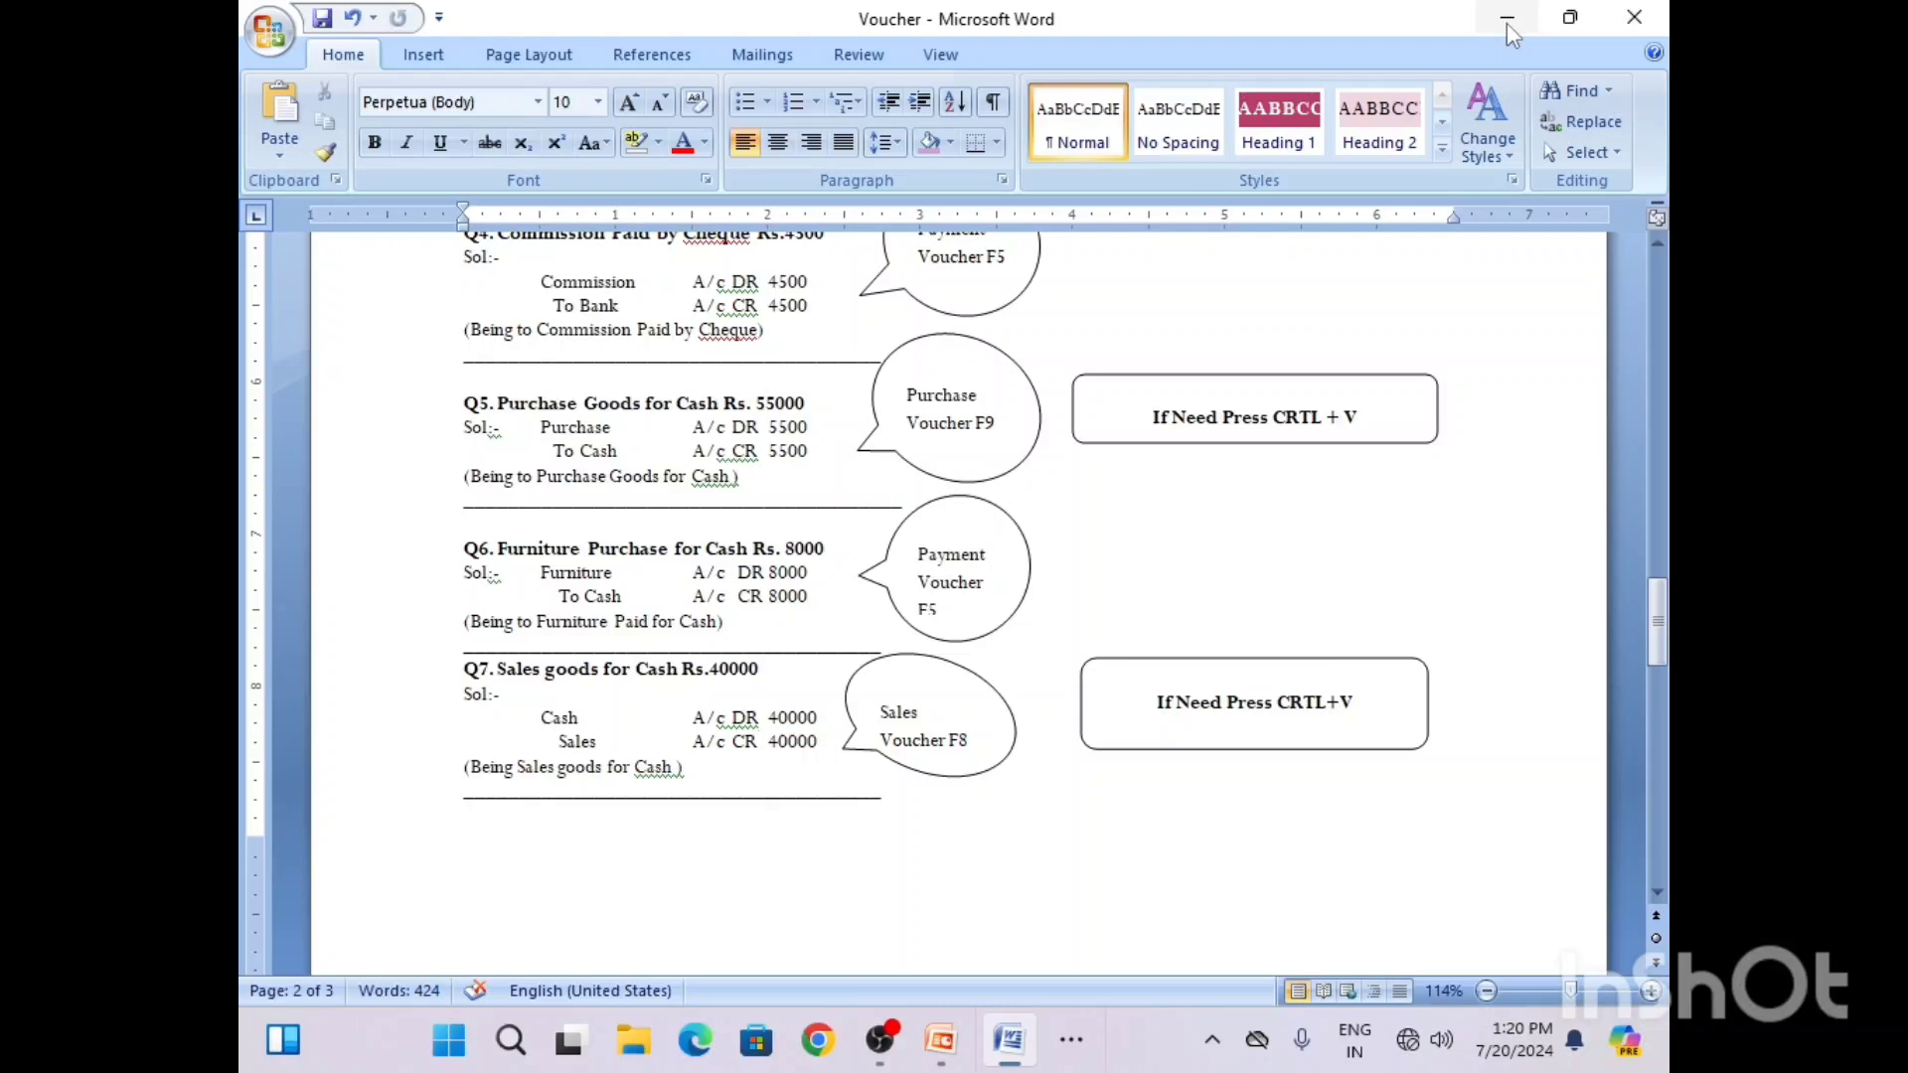
{"action": "left_click", "coordinate": [1509, 27]}
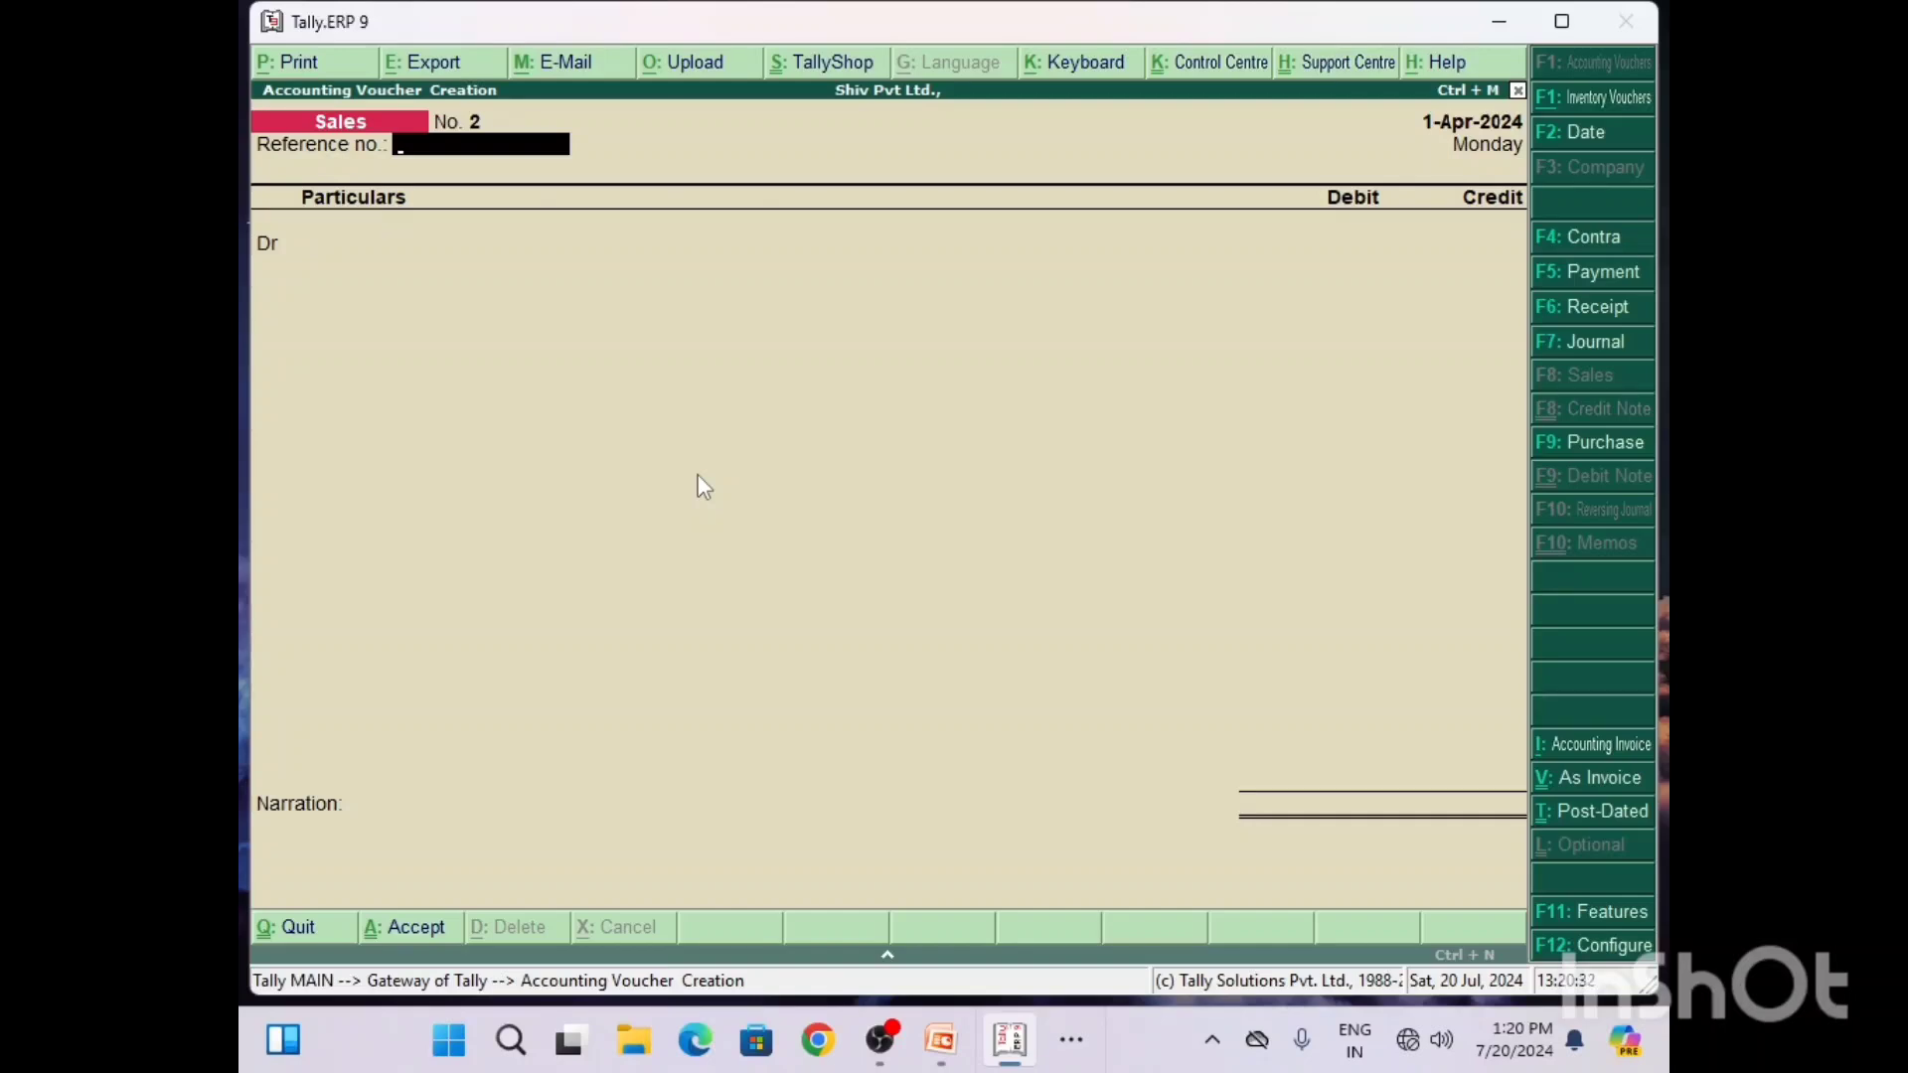
Step: Quit voucher creation in Tally and display the Day Book of recorded vouchers
{"action": "key", "text": "Escape"}
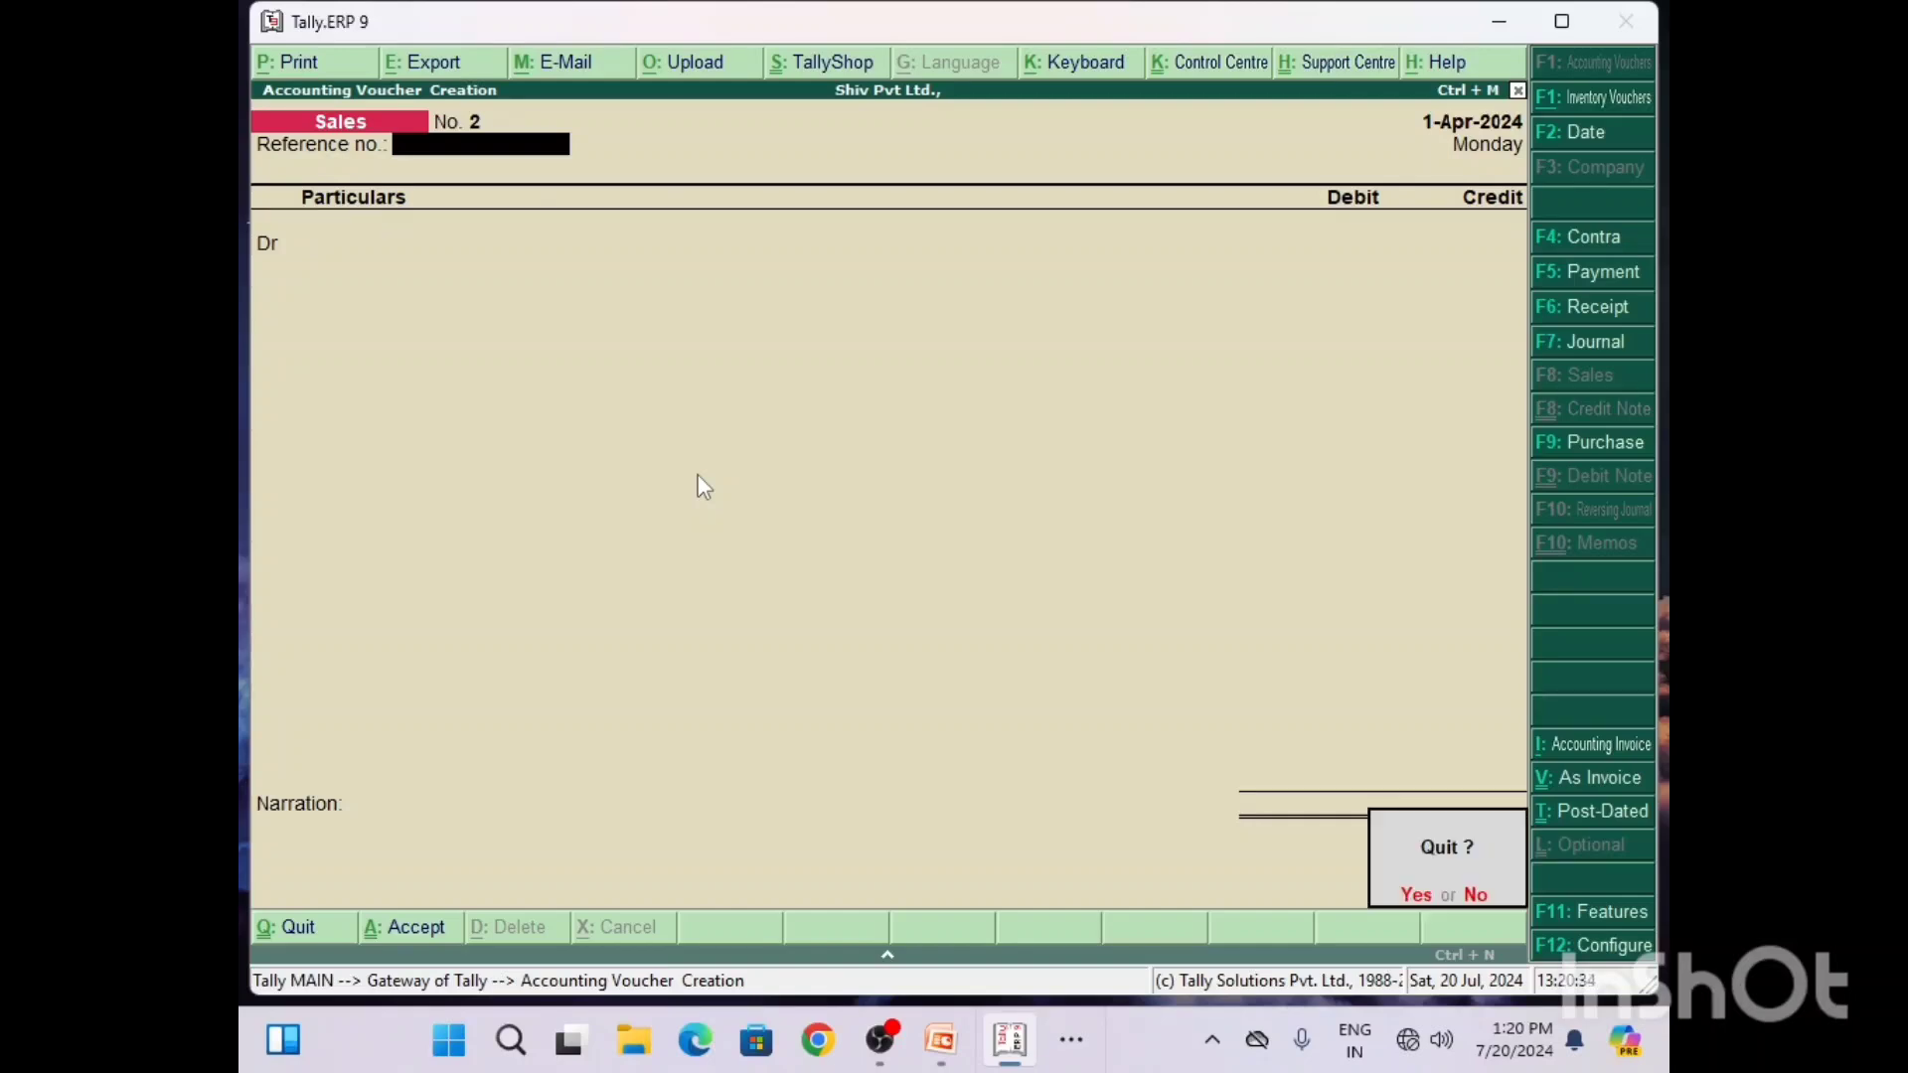
{"action": "key", "text": "Return"}
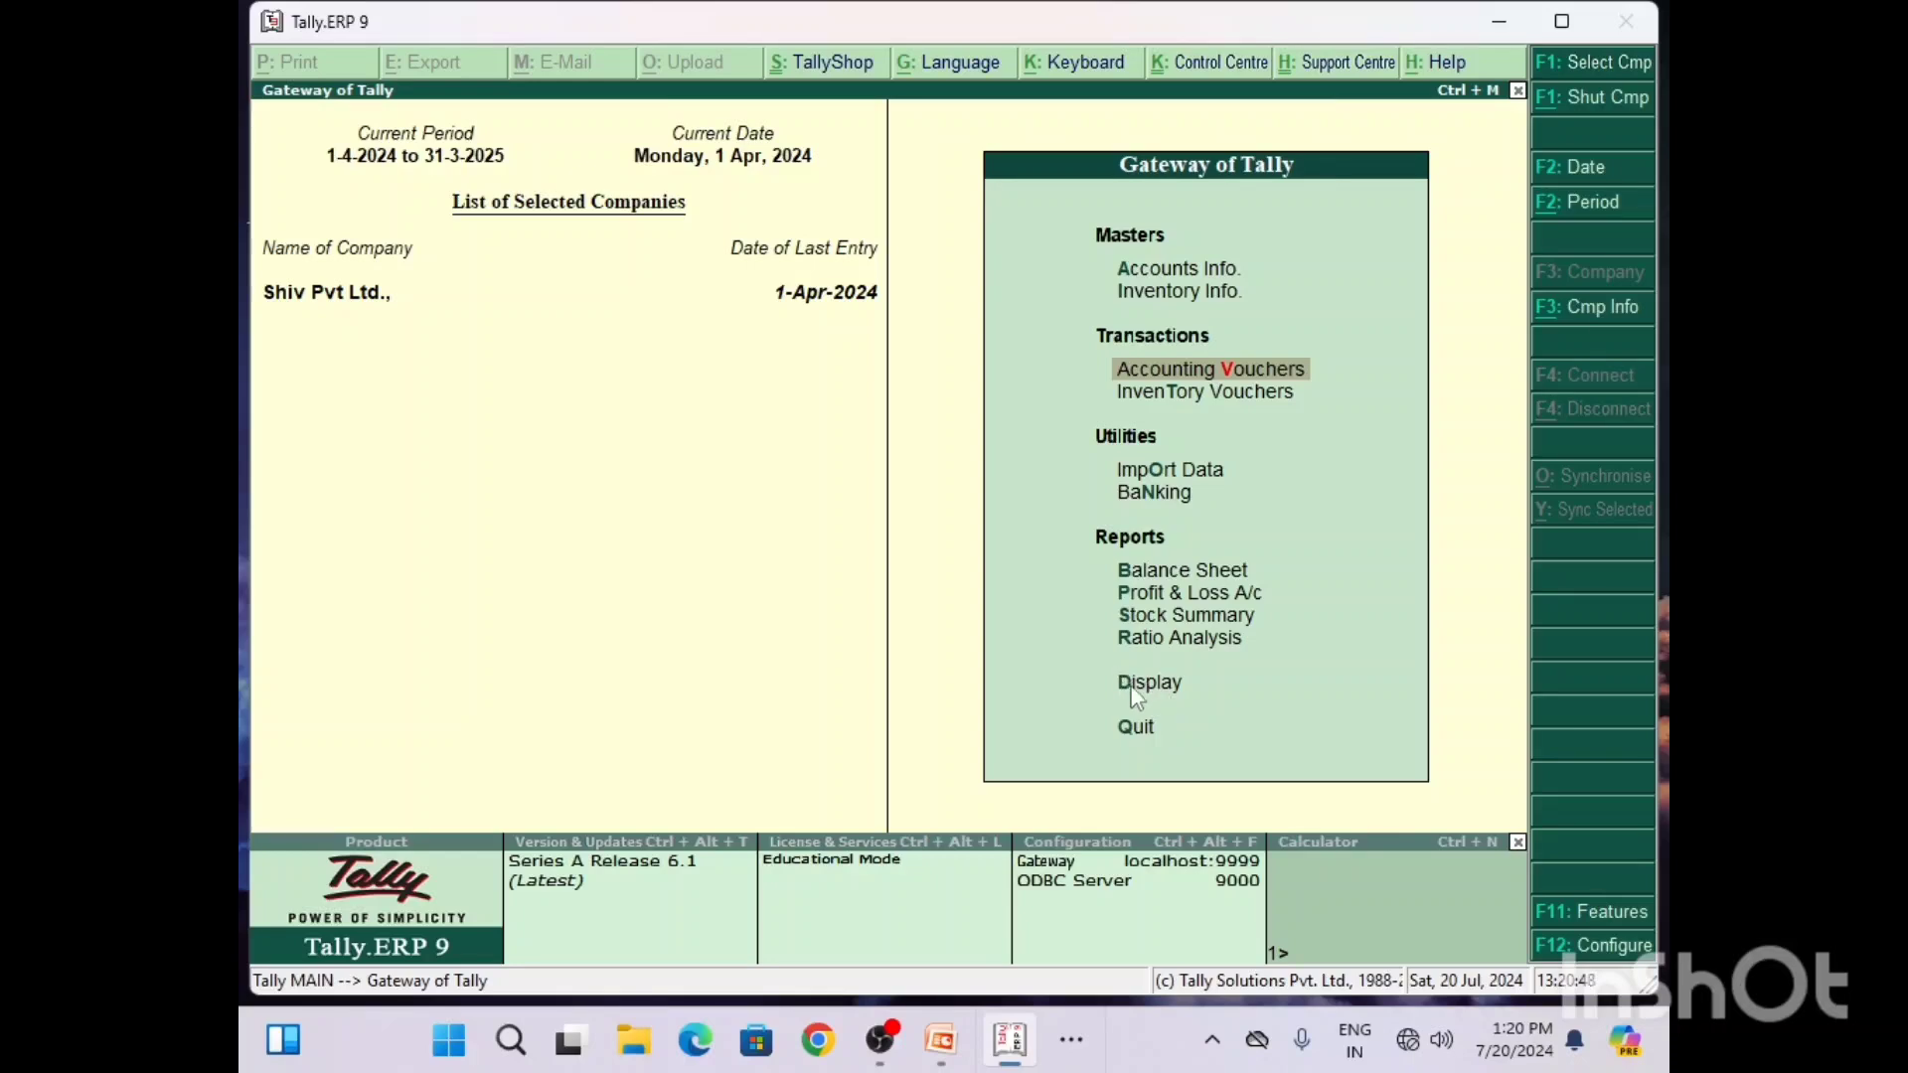
{"action": "key", "text": "Down"}
{"action": "key", "text": "Down"}
{"action": "key", "text": "Down"}
{"action": "key", "text": "Down"}
{"action": "key", "text": "Down"}
{"action": "key", "text": "Down"}
{"action": "key", "text": "Down"}
{"action": "key", "text": "Down"}
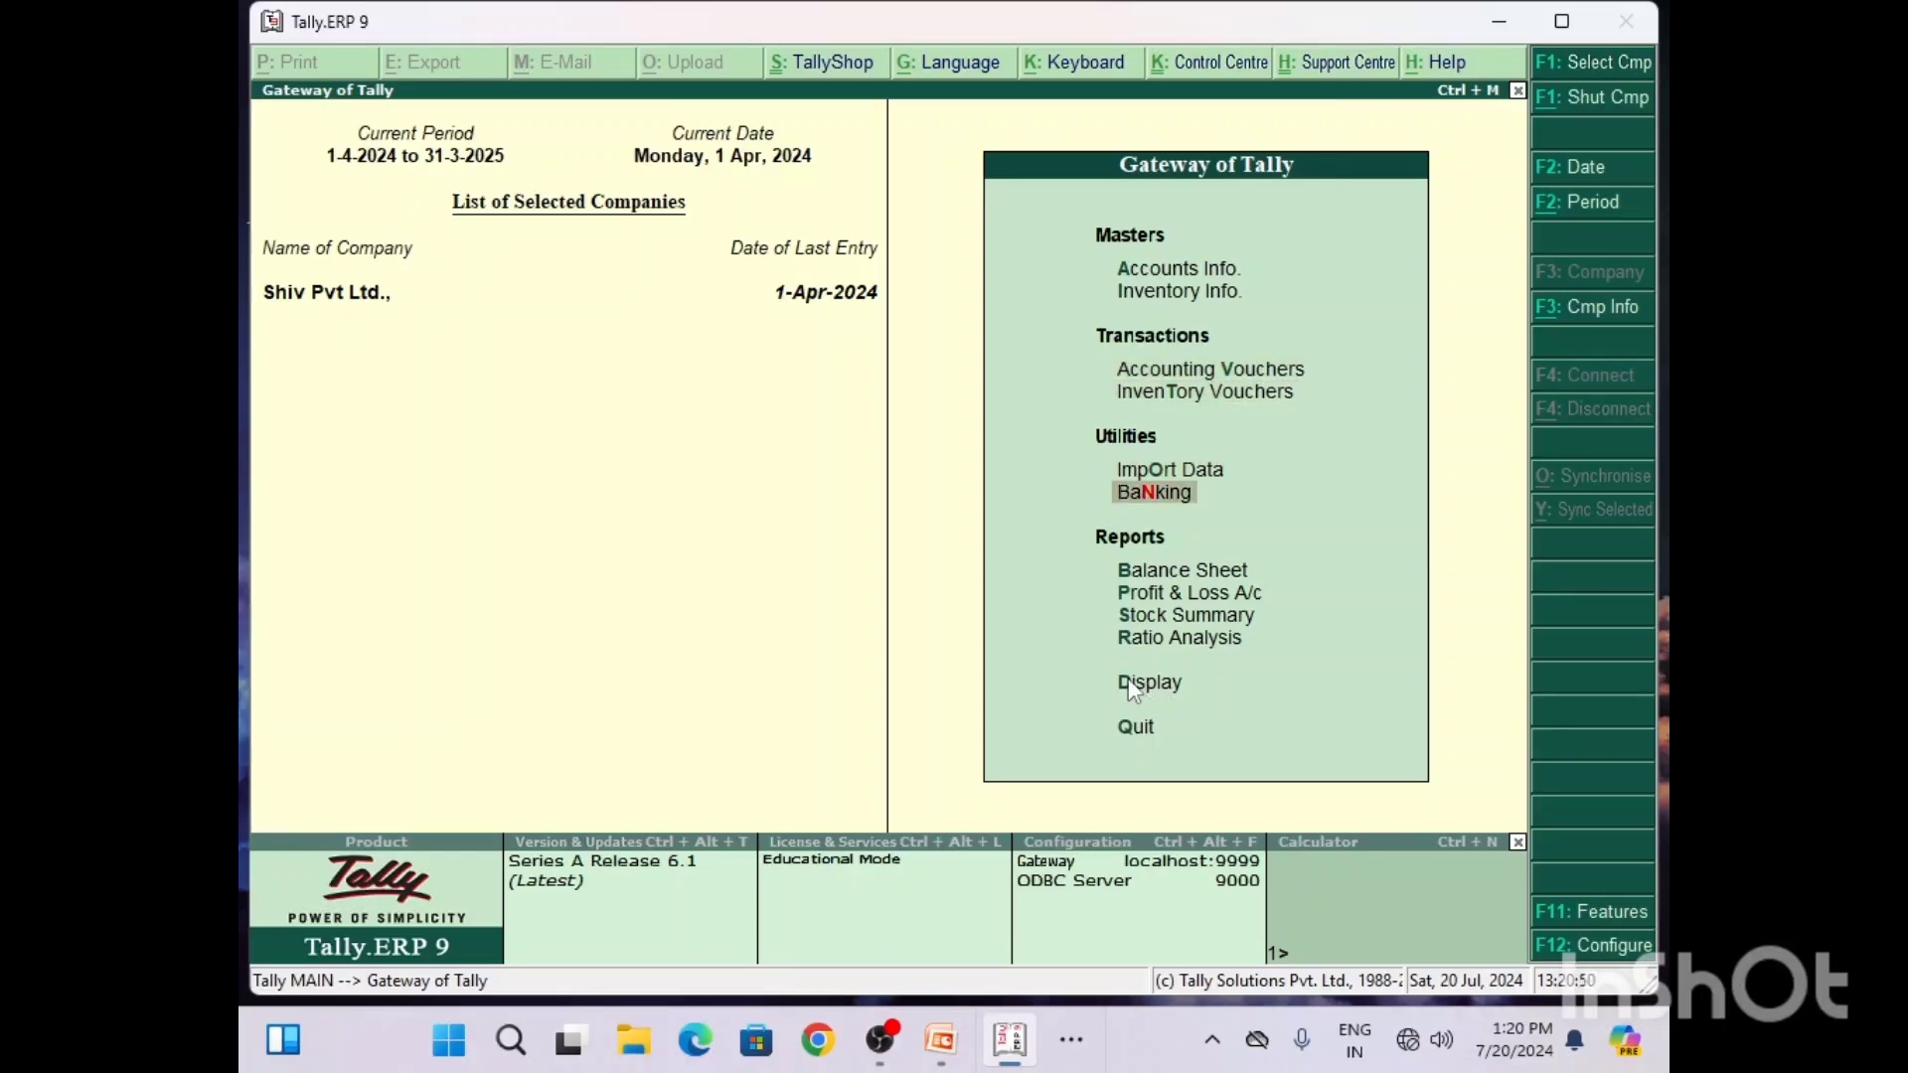
{"action": "key", "text": "Return"}
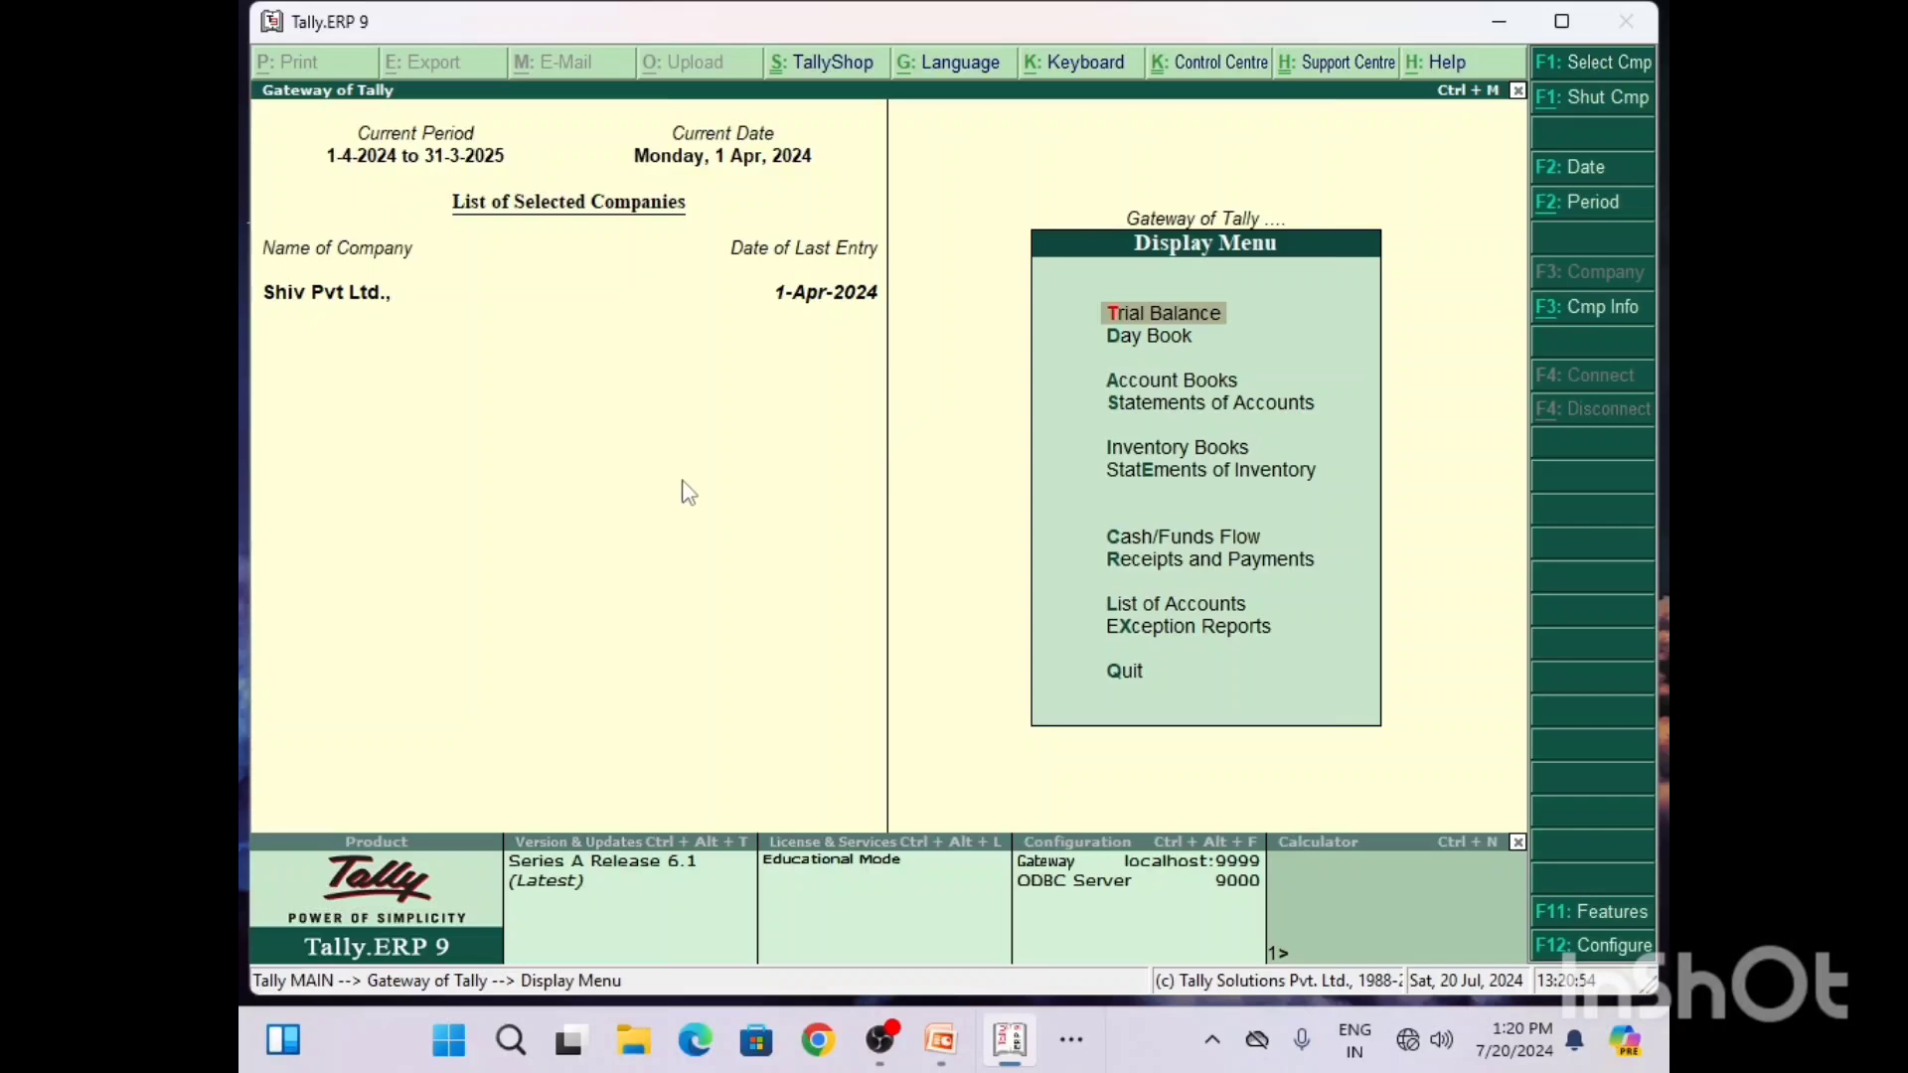
{"action": "key", "text": "Down"}
{"action": "key", "text": "Return"}
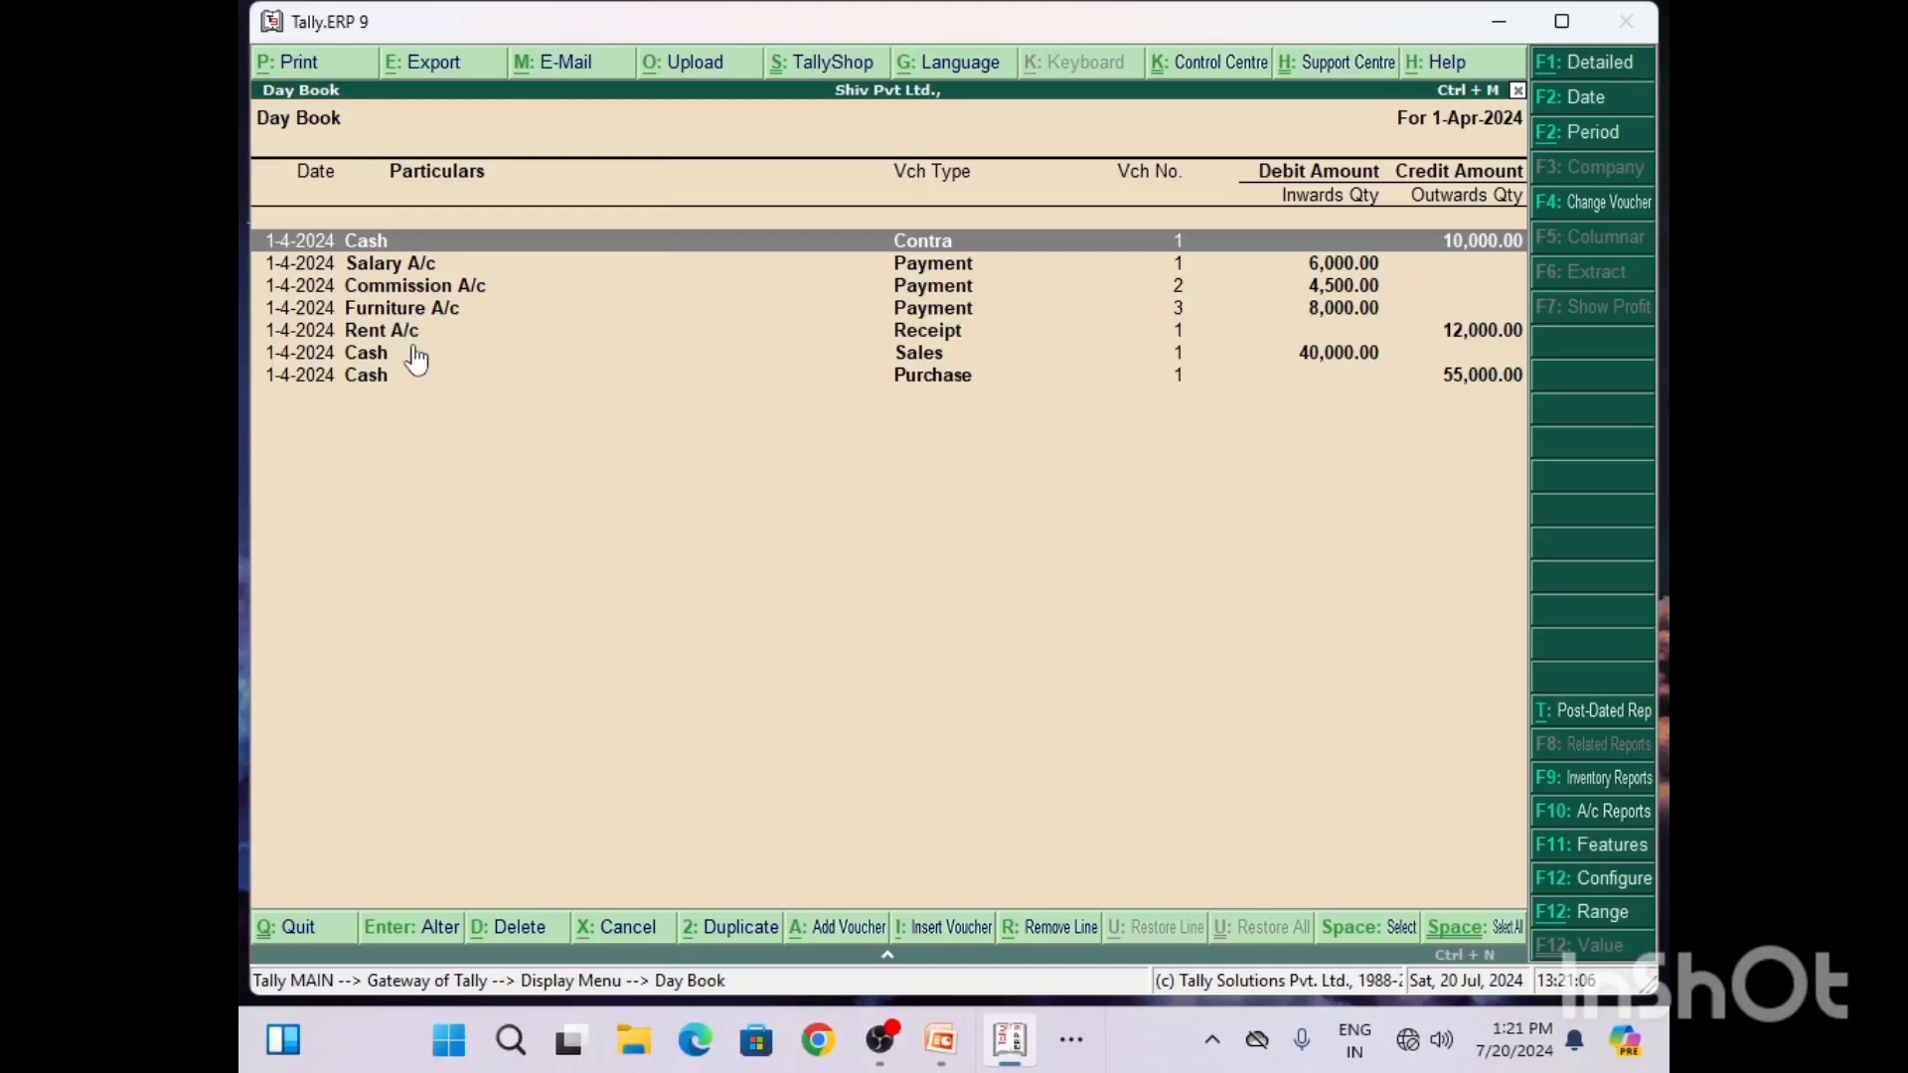
Step: Open the Furniture A/c payment voucher from the Day Book, check its entries, and close it unaltered
{"action": "key", "text": "Down"}
{"action": "key", "text": "Down"}
{"action": "key", "text": "Down"}
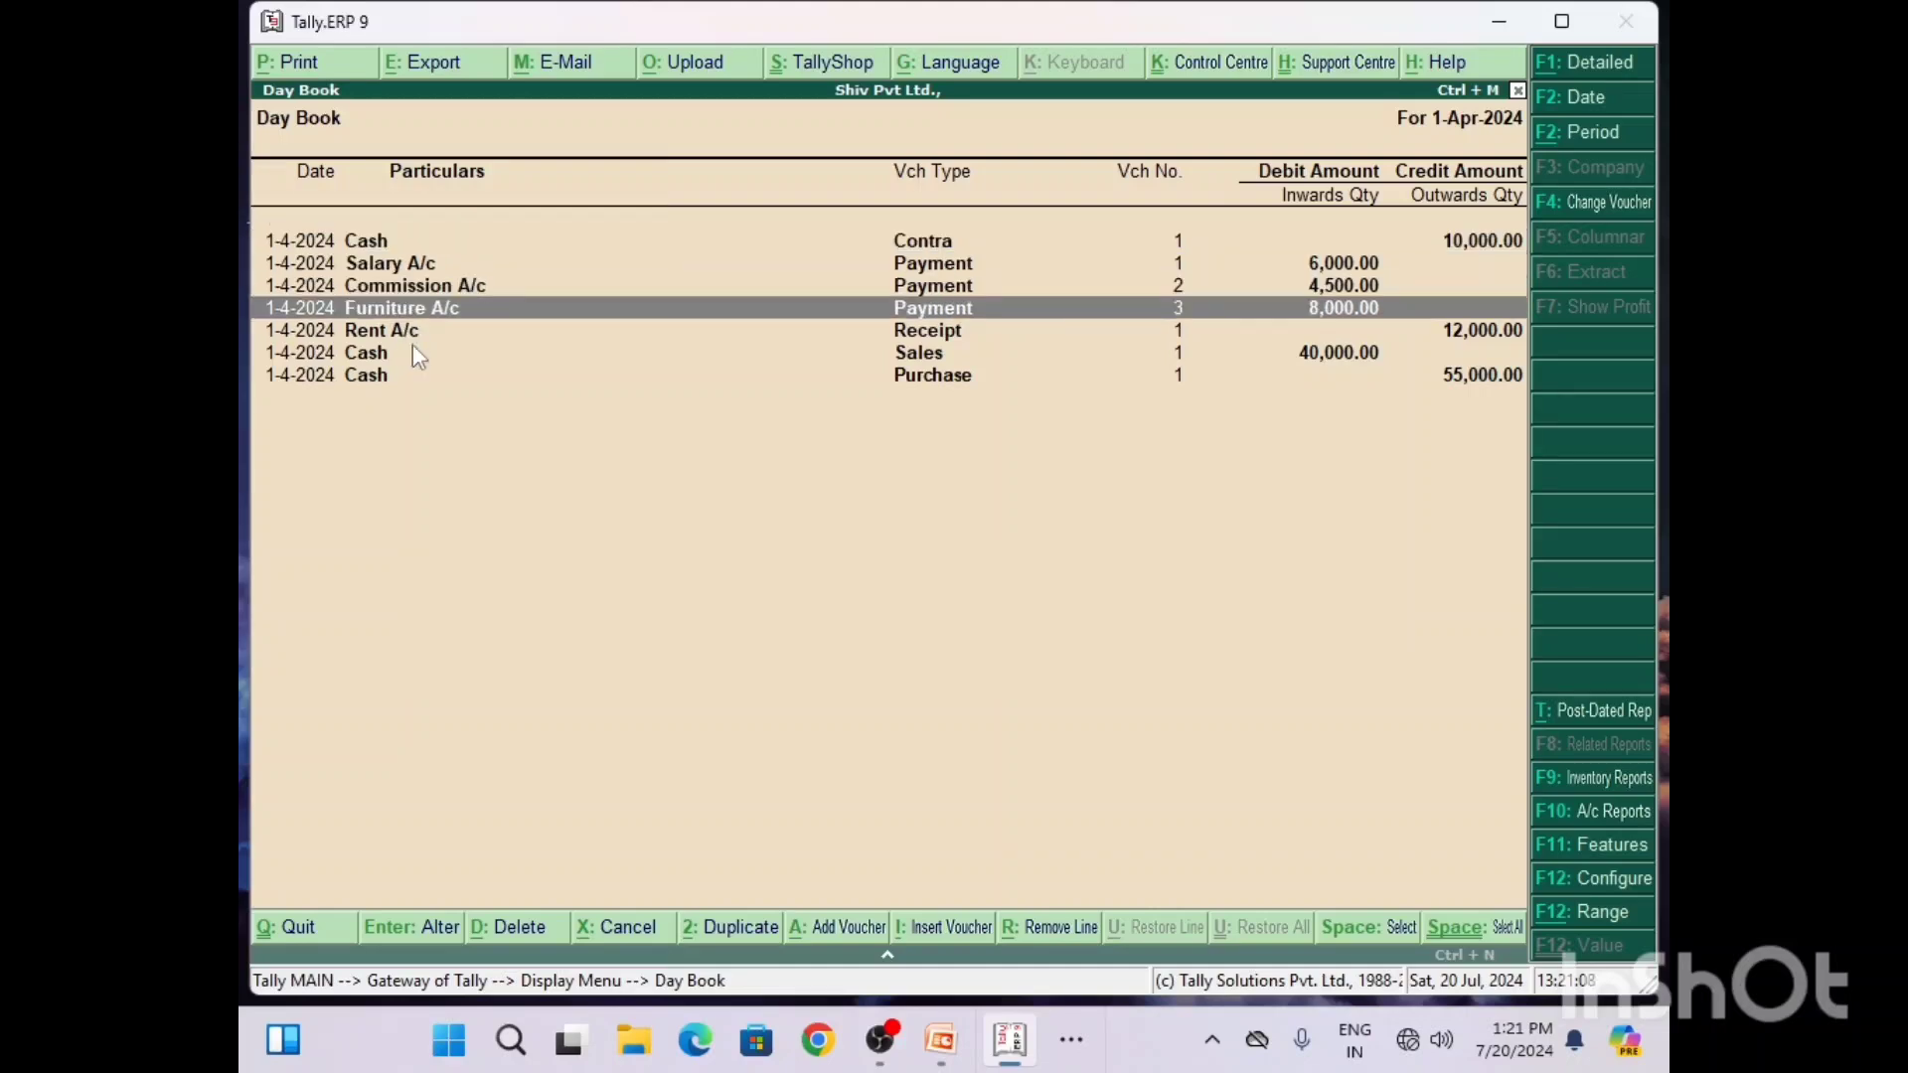
{"action": "key", "text": "Return"}
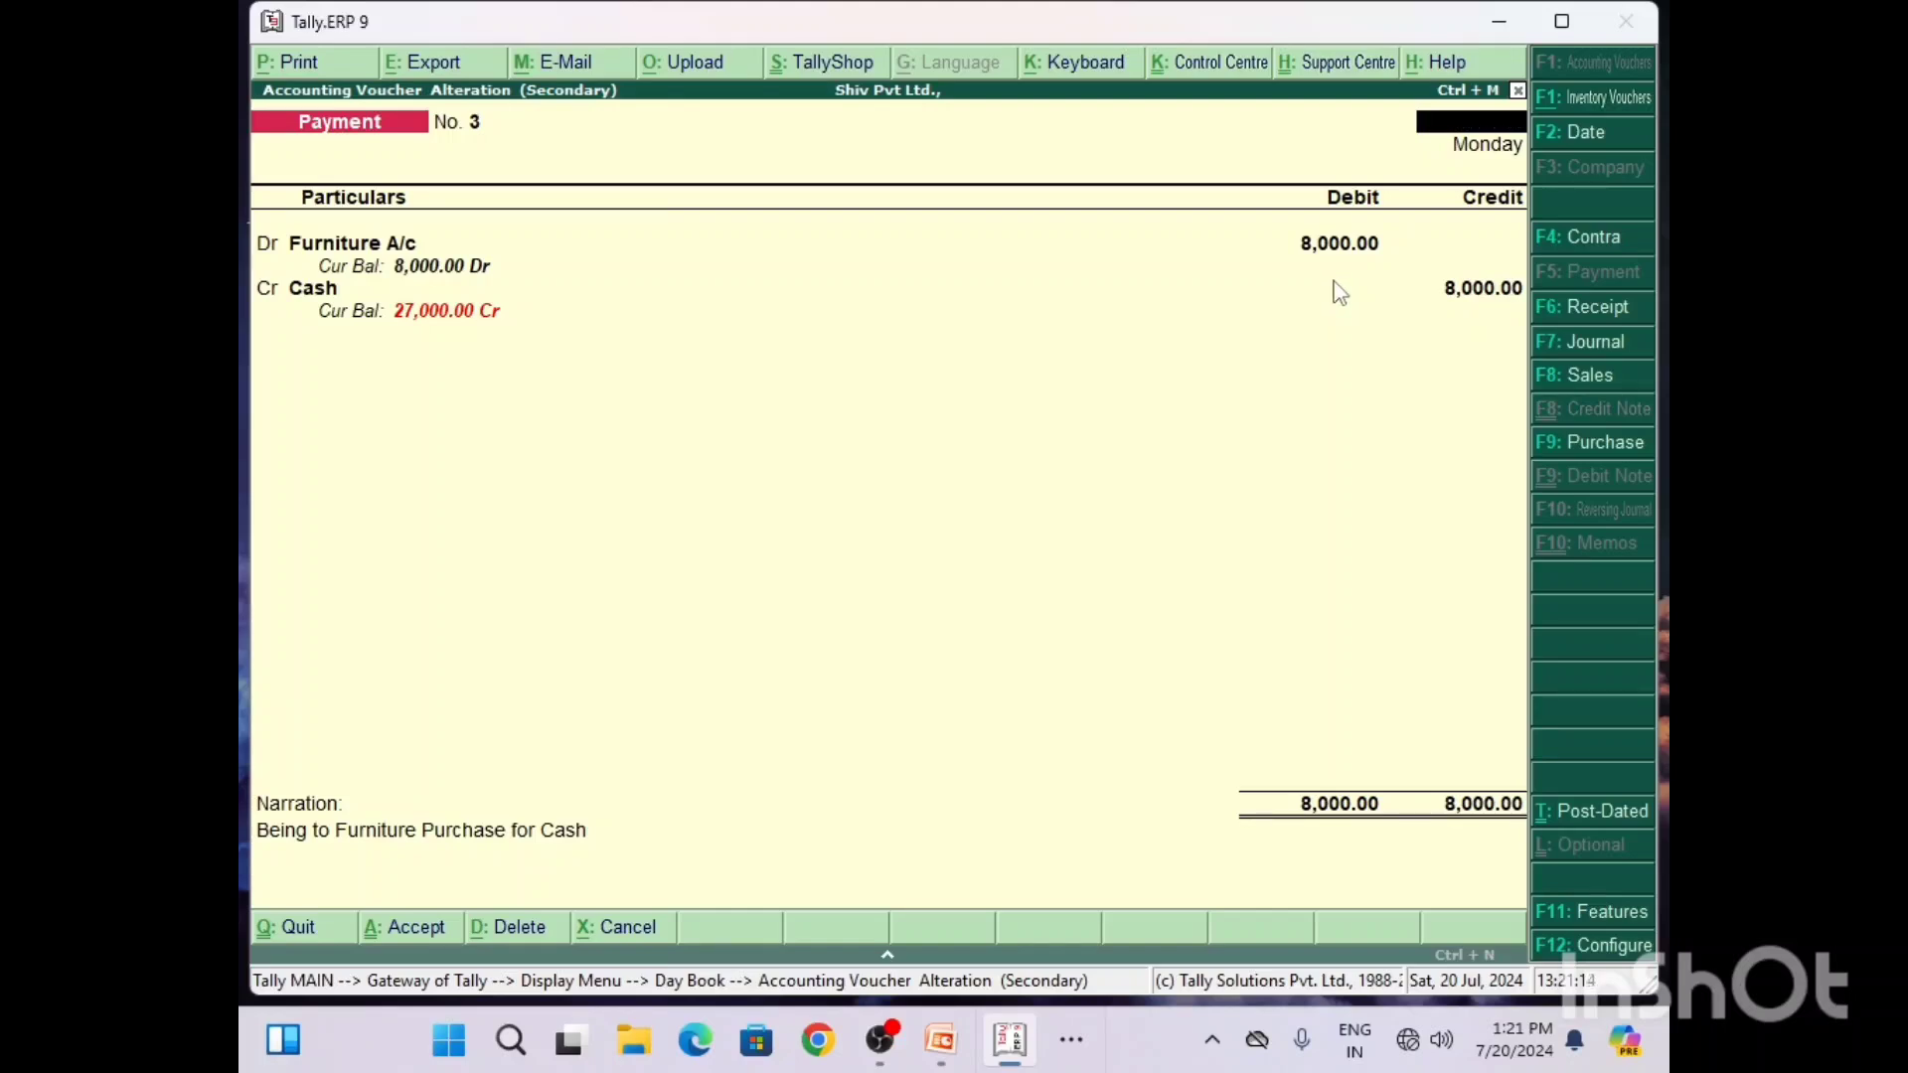
{"action": "key", "text": "Escape"}
{"action": "key", "text": "Return"}
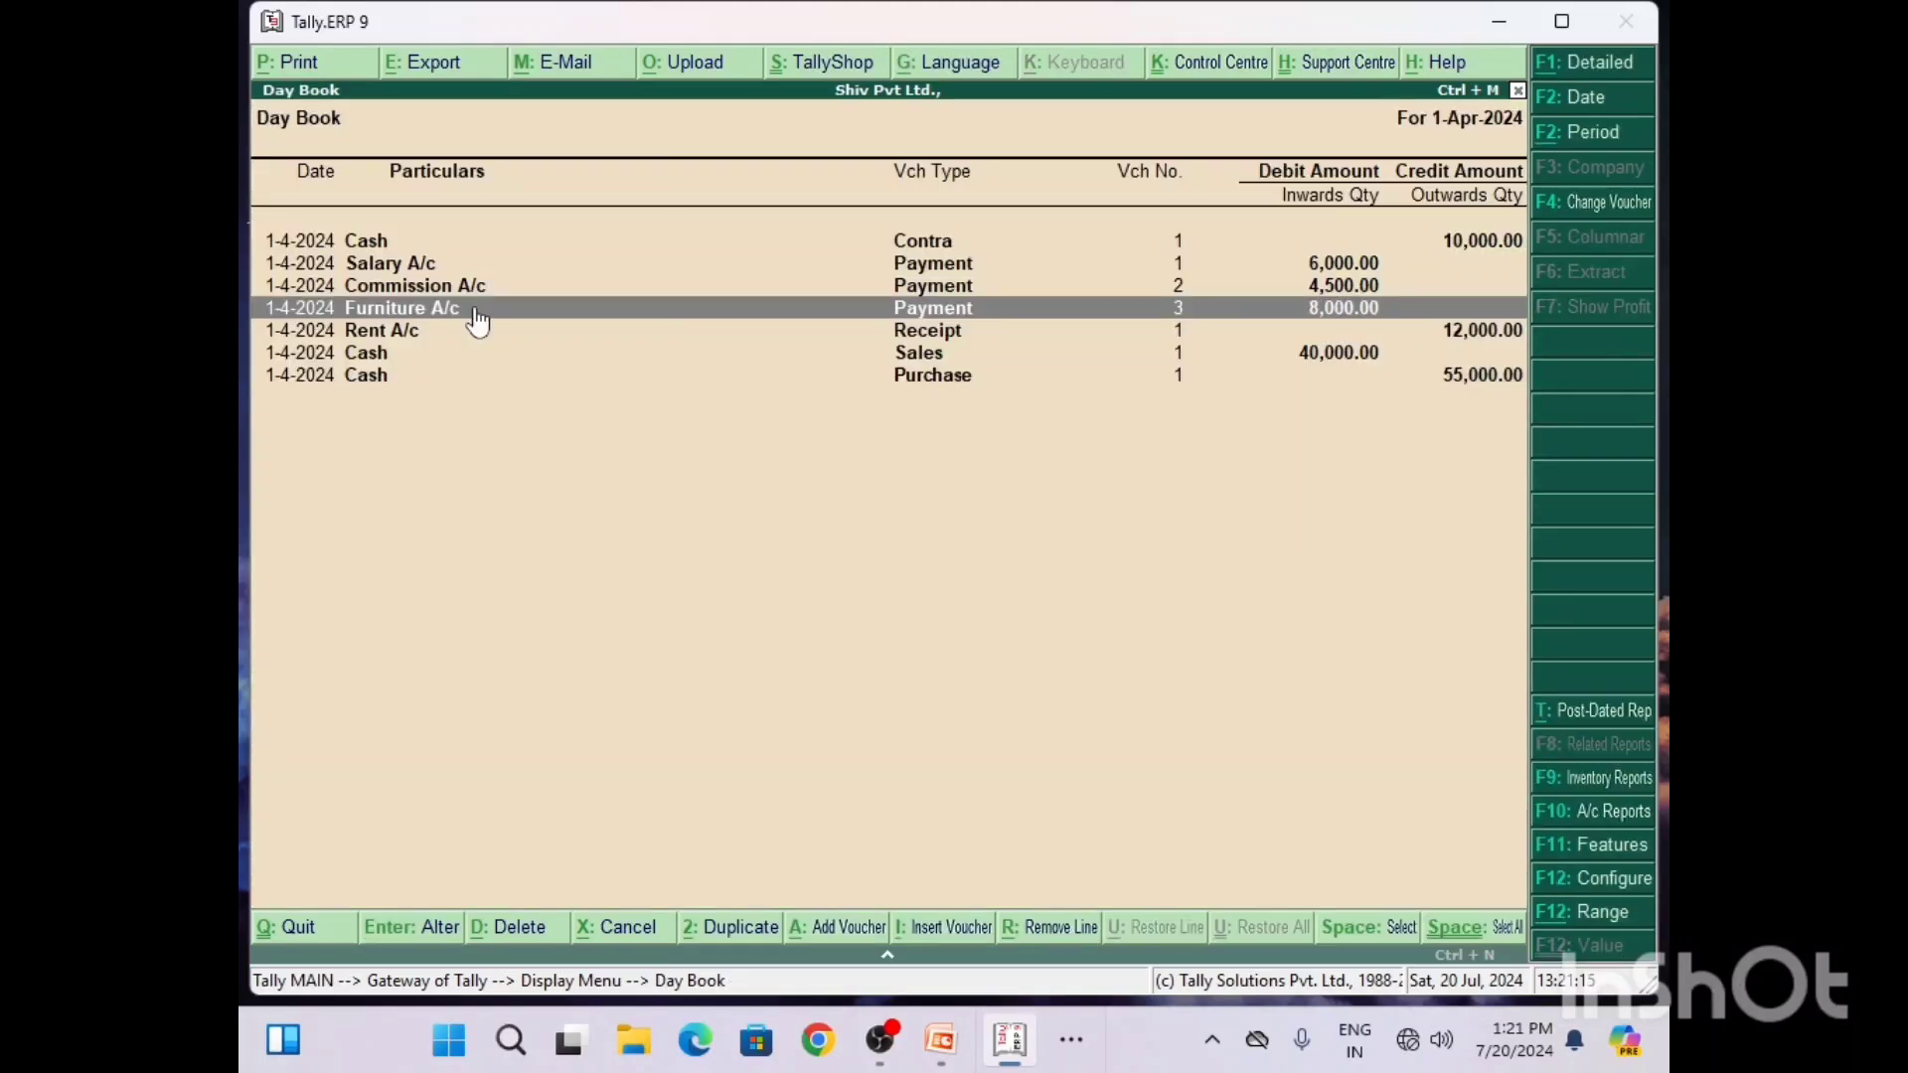
Step: Open the Salary A/c payment voucher to check its entries, close it, and return to the Gateway of Tally
{"action": "key", "text": "Up"}
{"action": "key", "text": "Up"}
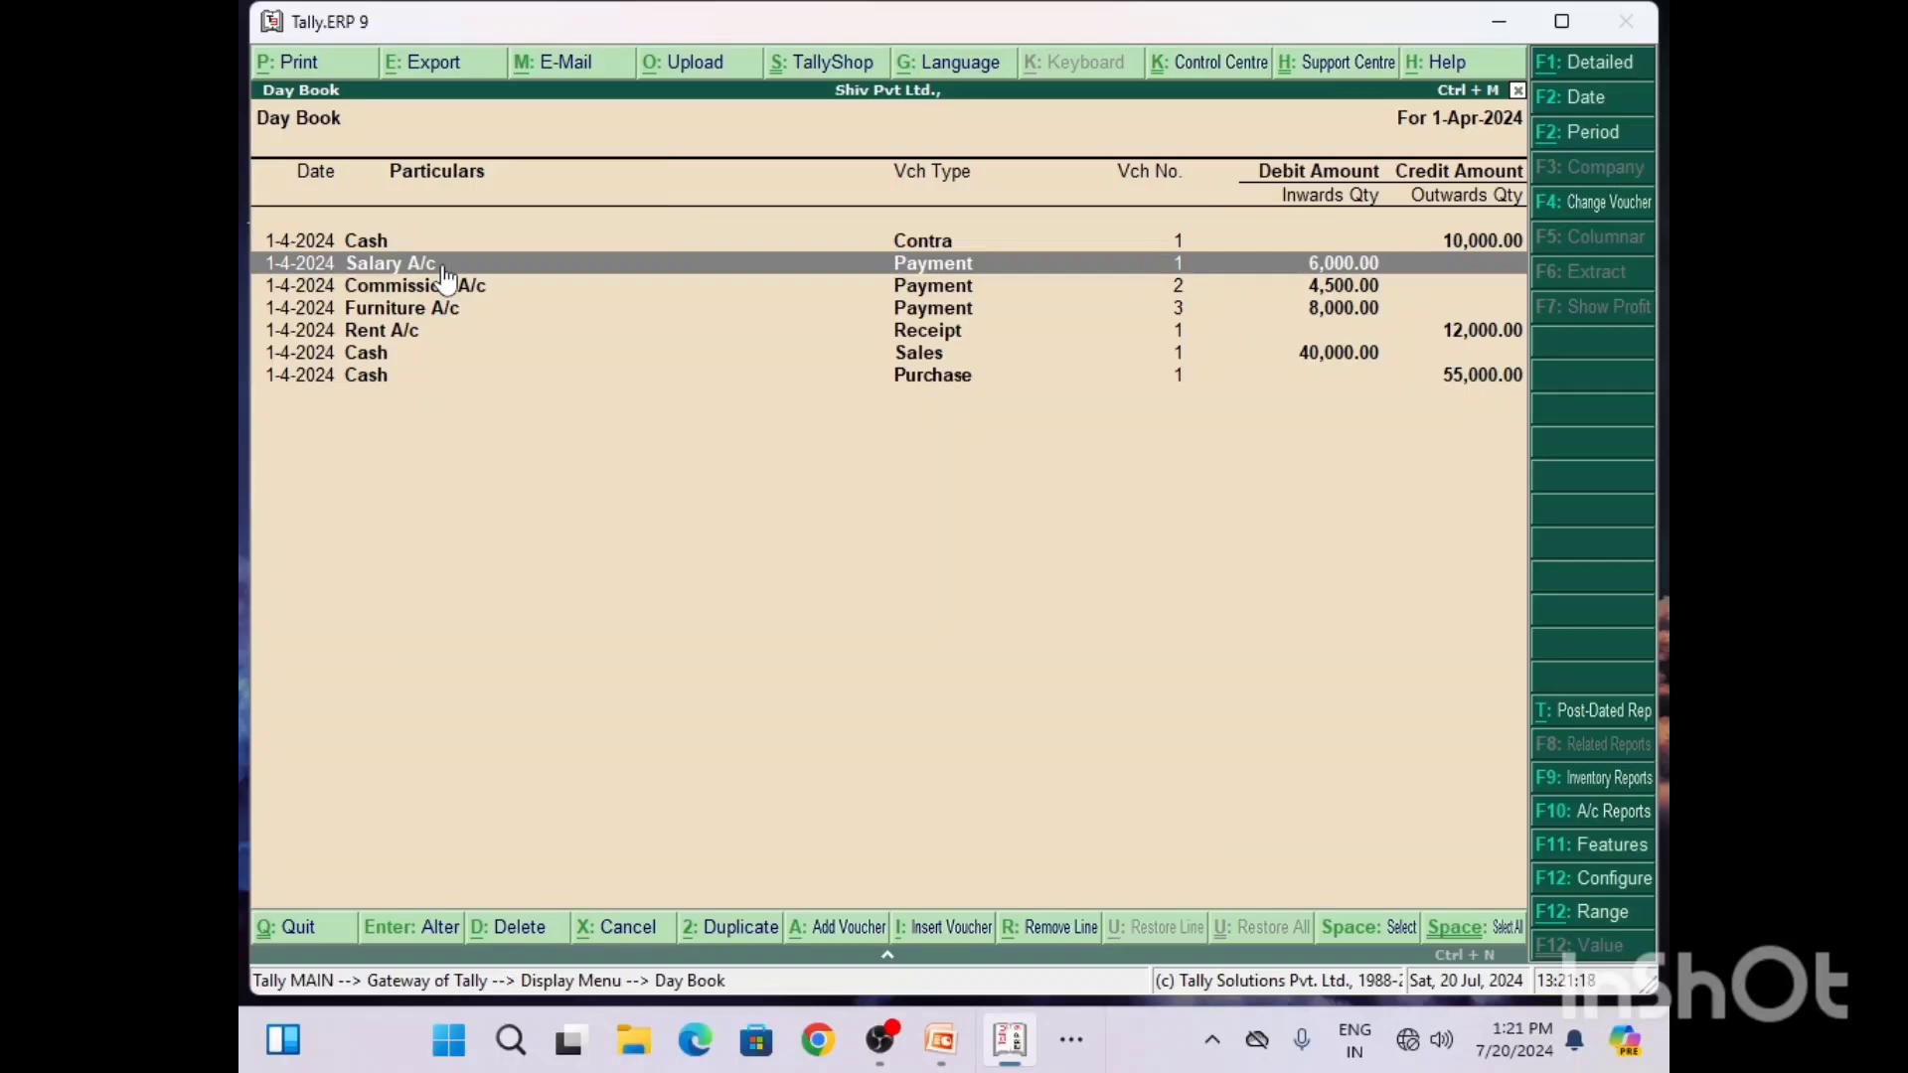
{"action": "key", "text": "Return"}
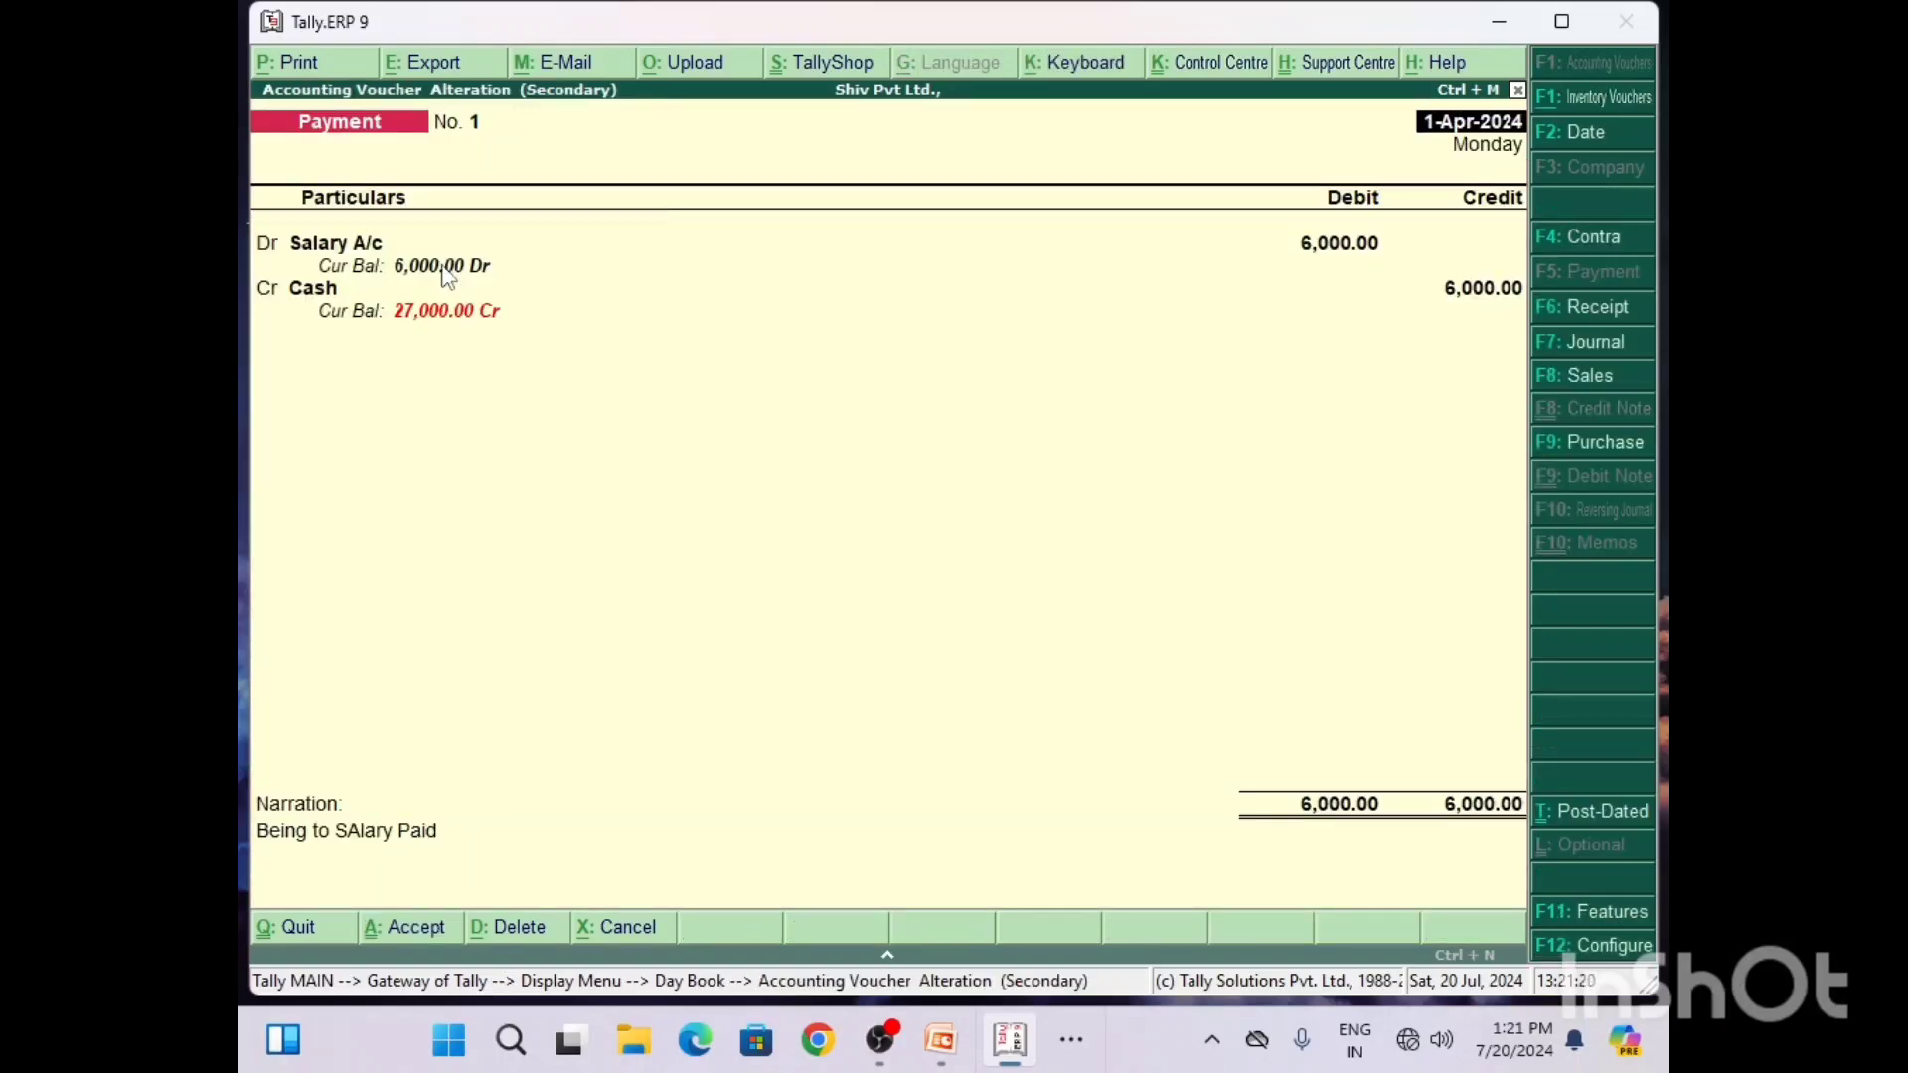
{"action": "key", "text": "Escape"}
{"action": "key", "text": "Return"}
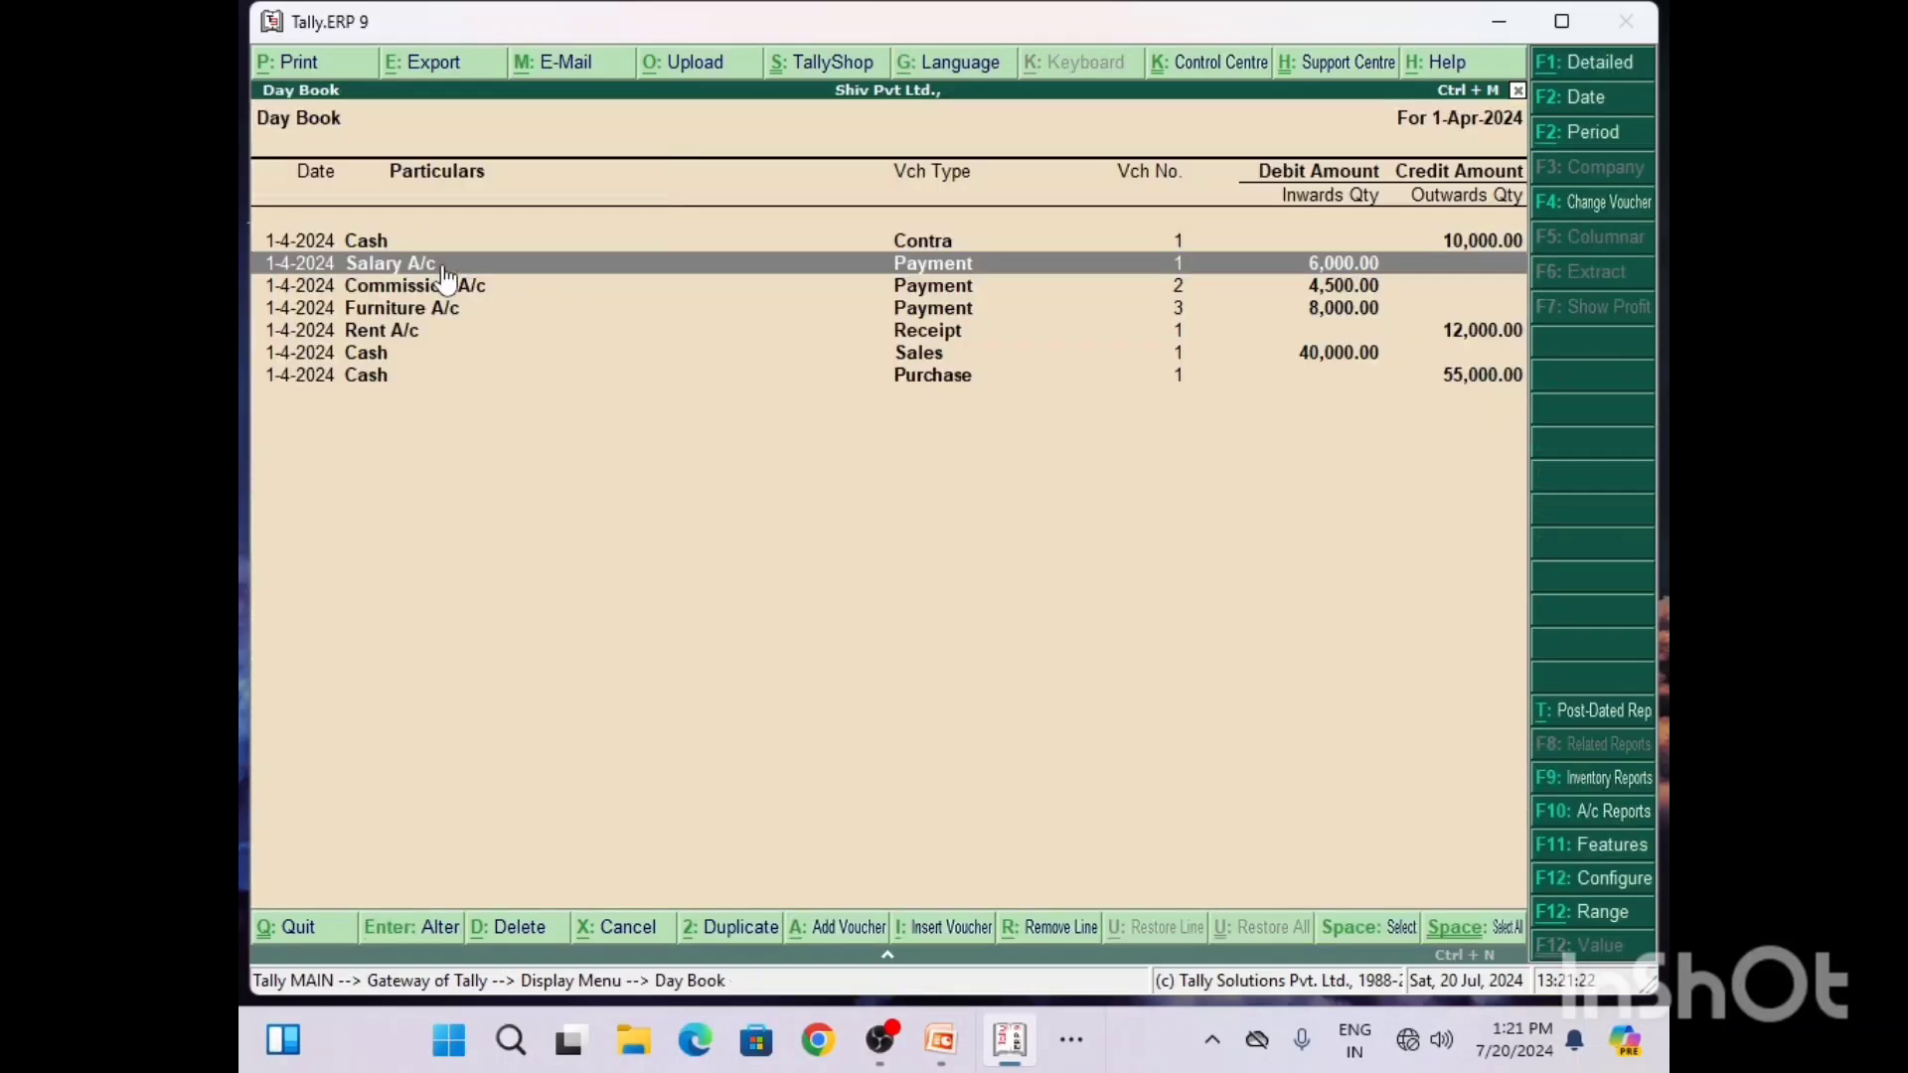
{"action": "key", "text": "Escape"}
{"action": "key", "text": "Escape"}
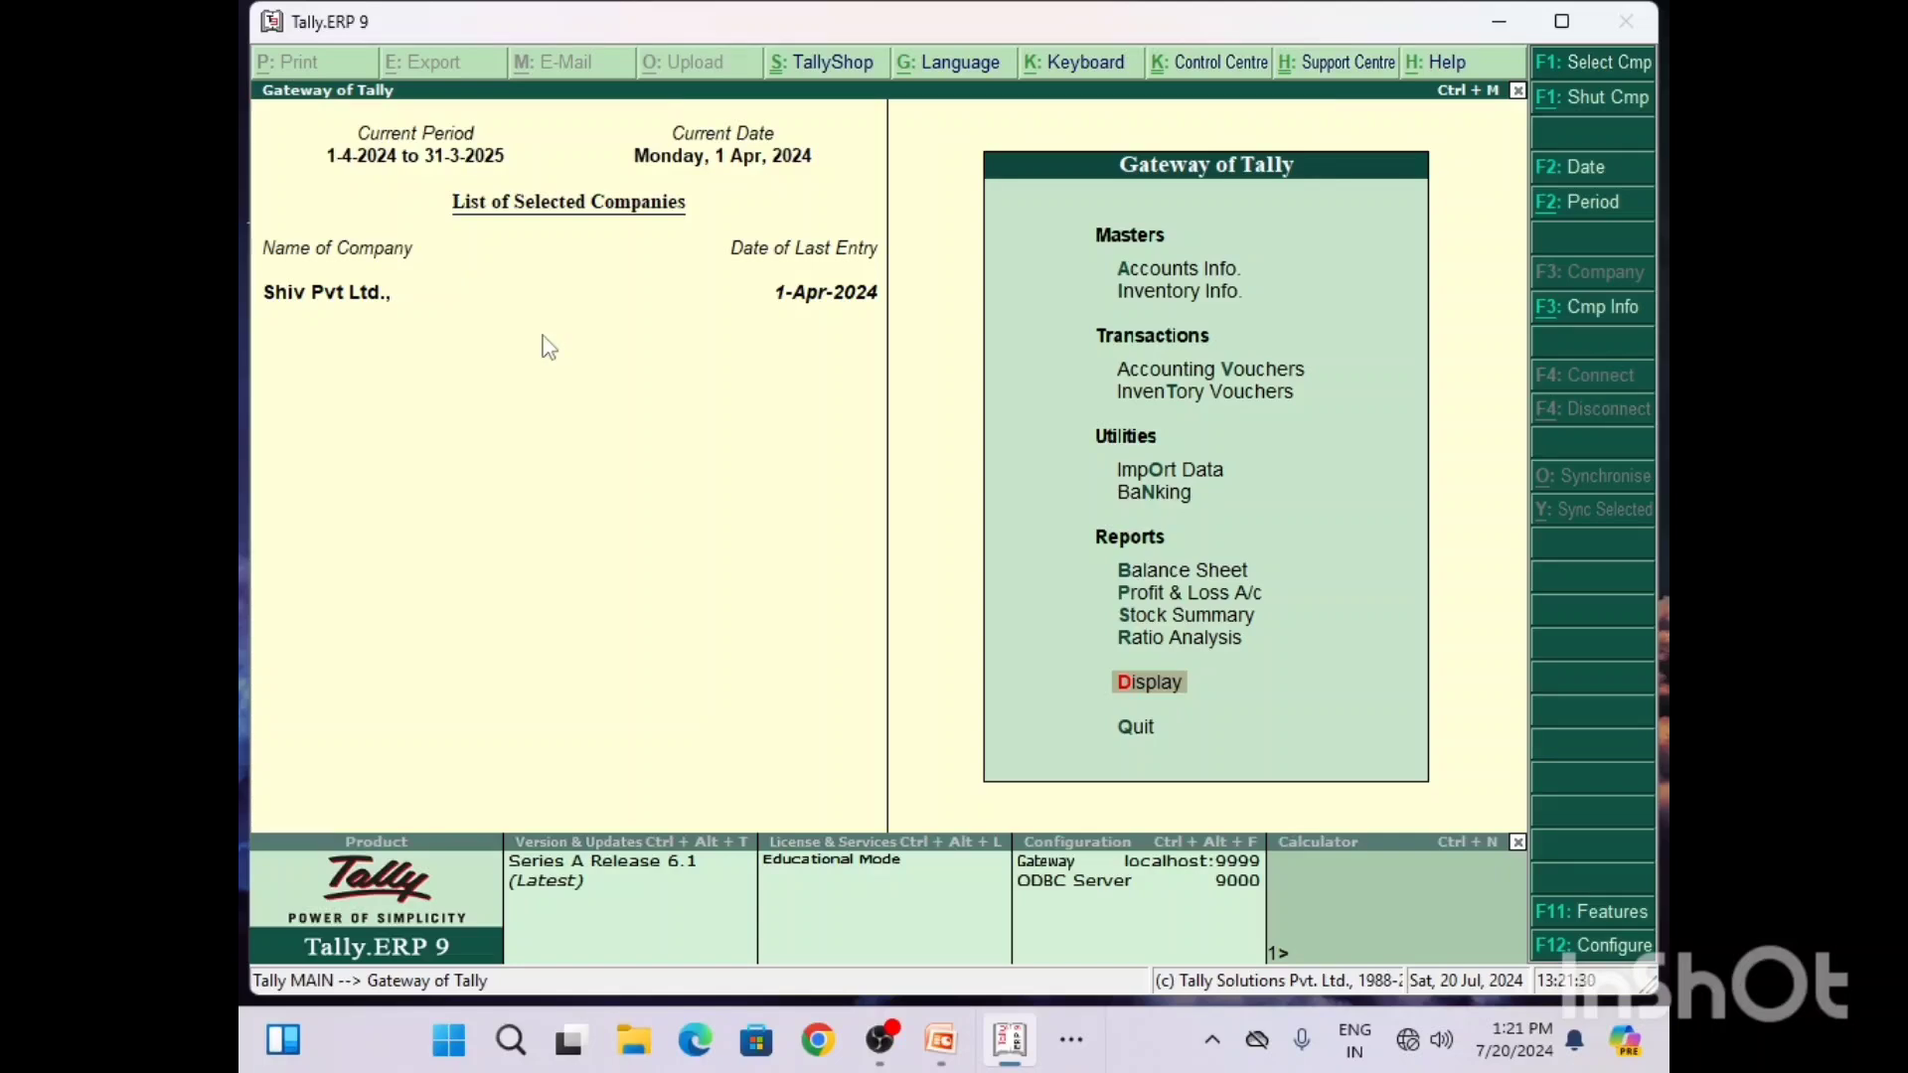
{"action": "left_click", "coordinate": [1194, 370]}
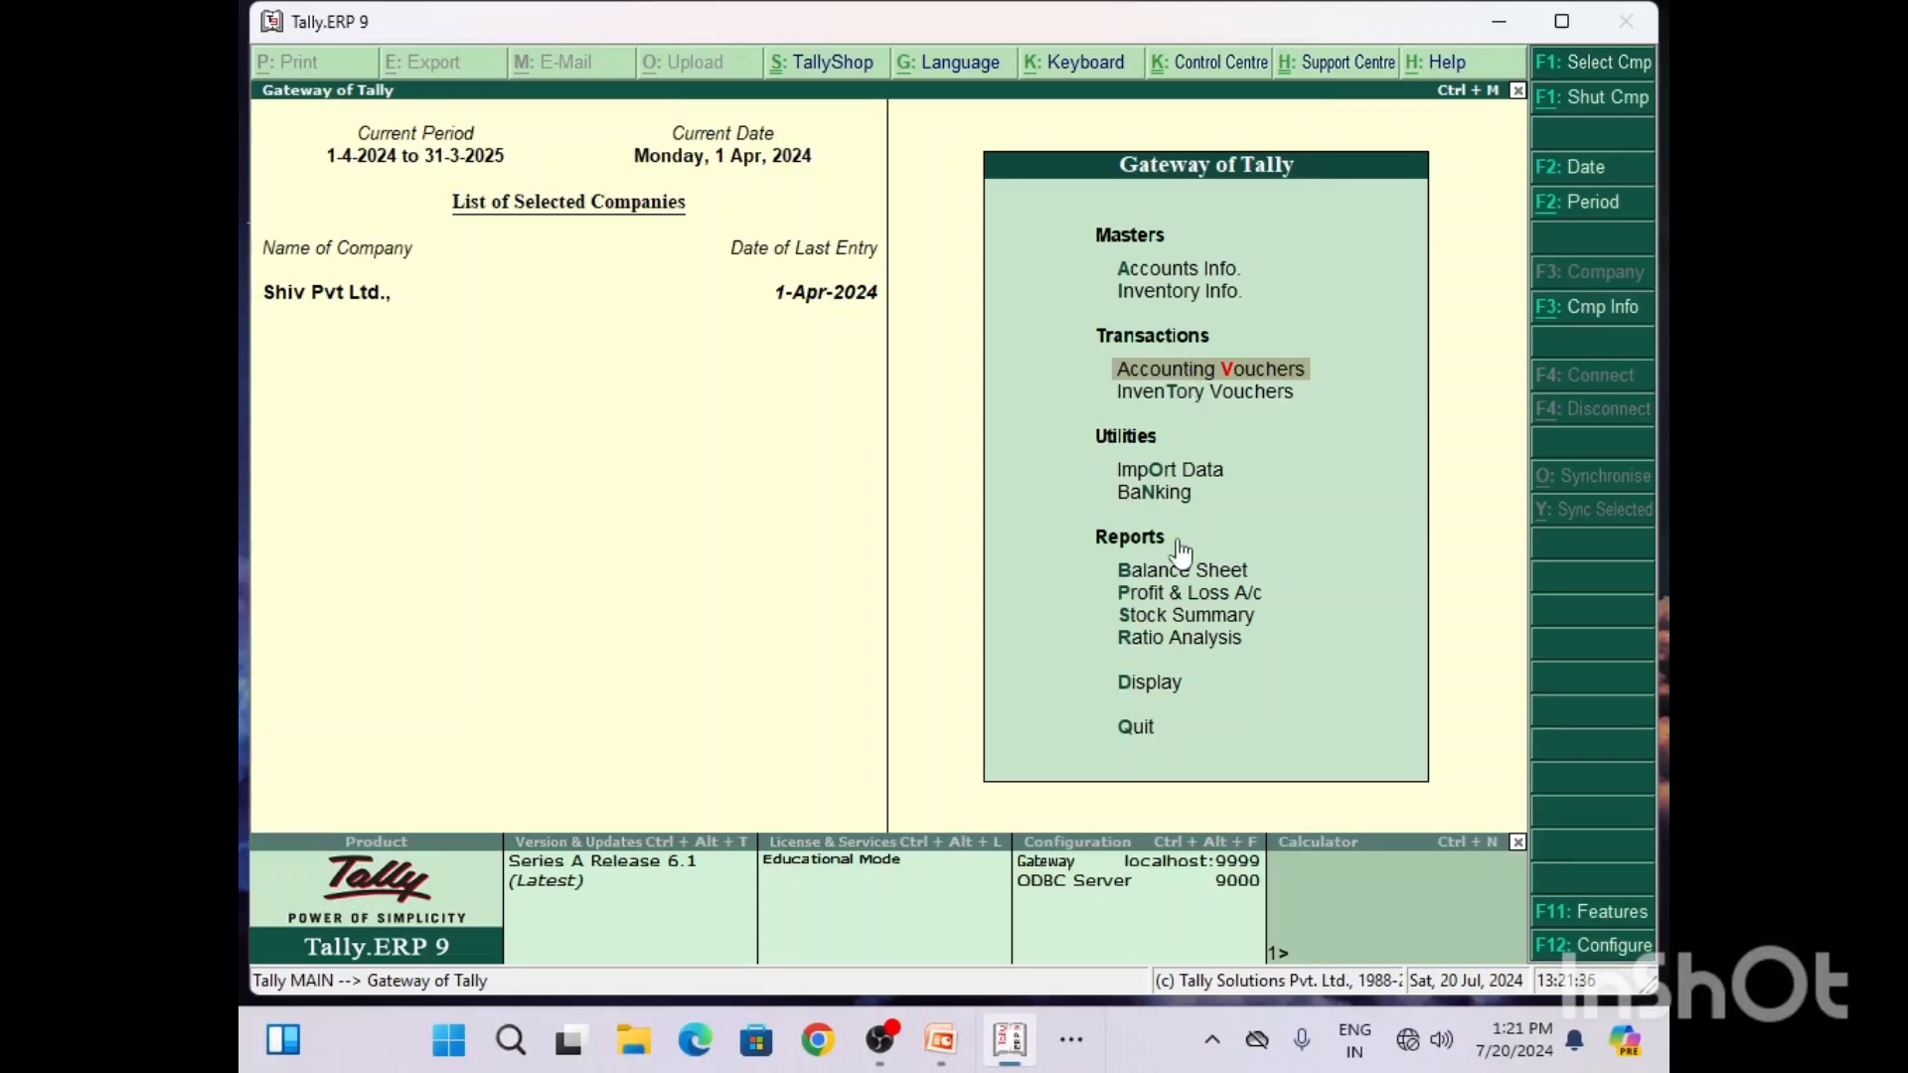
{"action": "left_click", "coordinate": [1161, 686]}
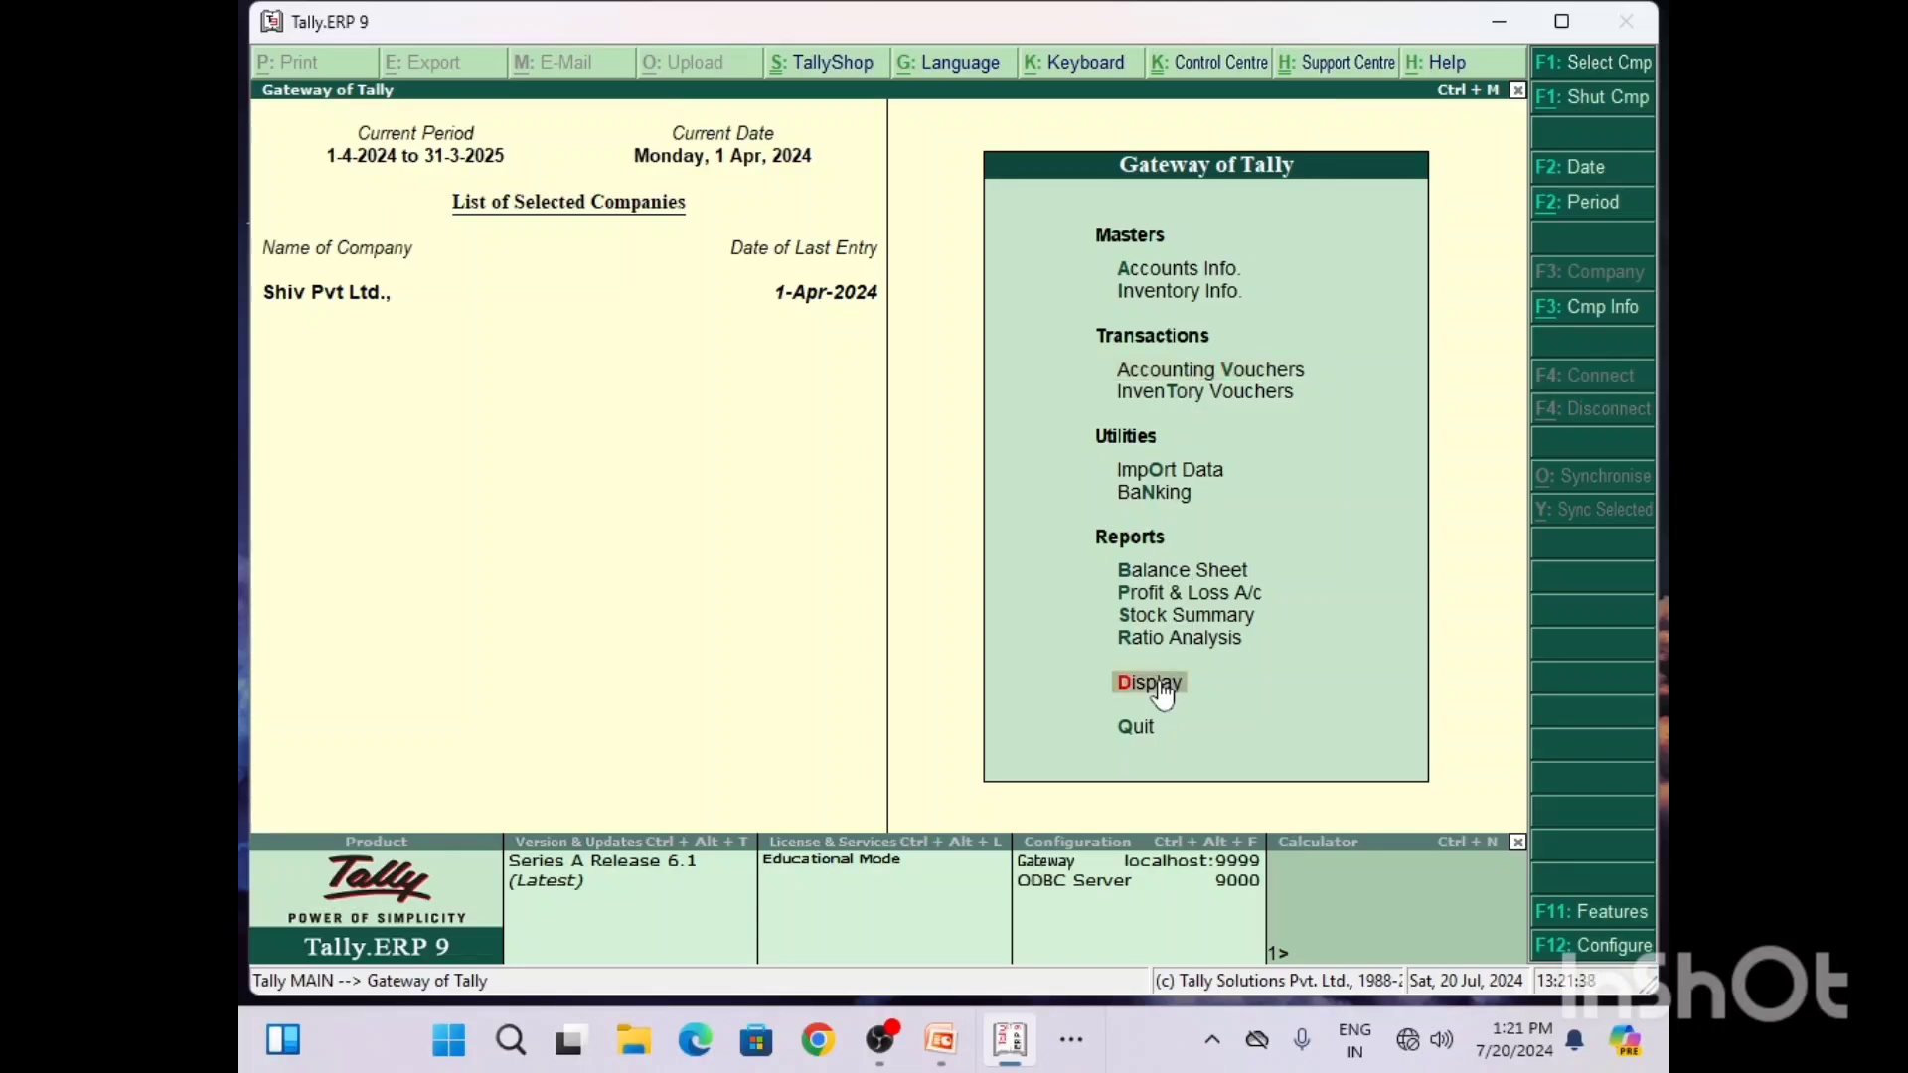
{"action": "left_click", "coordinate": [1161, 686]}
{"action": "key", "text": "Down"}
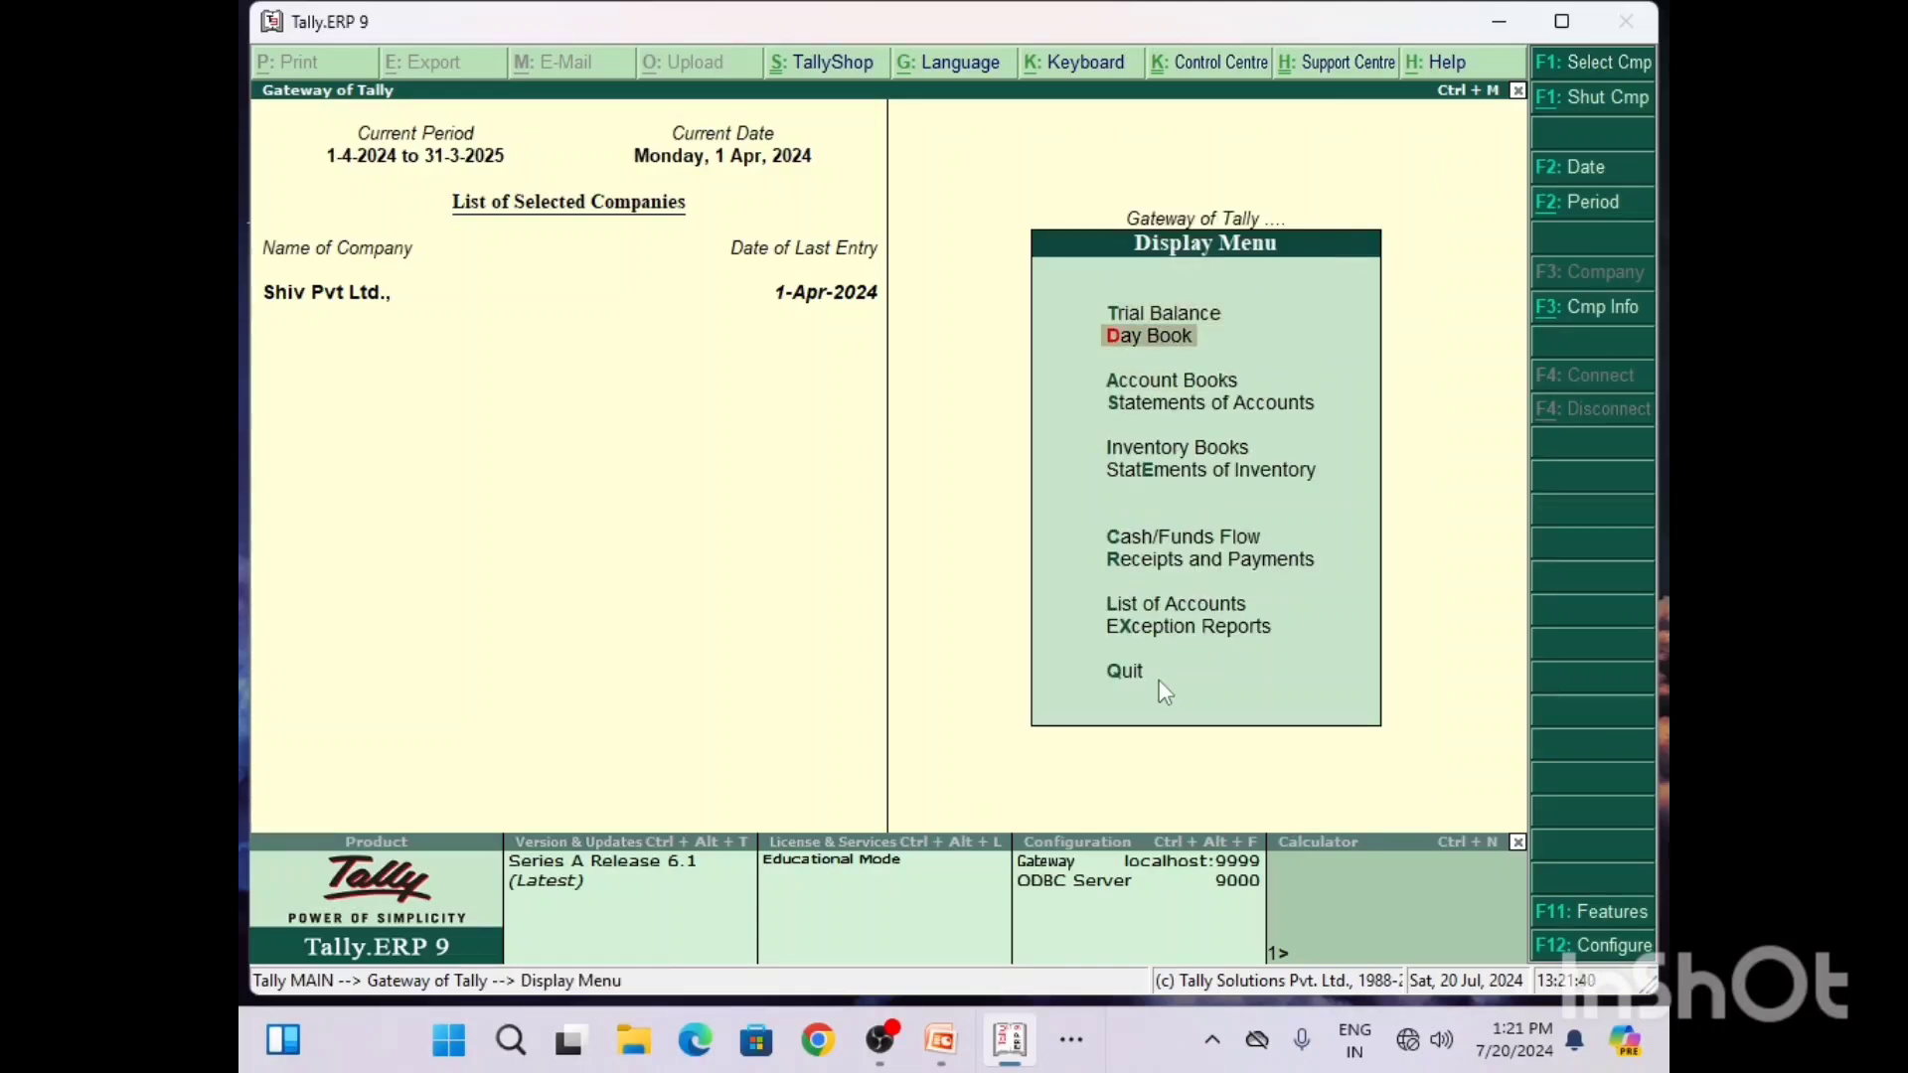
{"action": "key", "text": "Escape"}
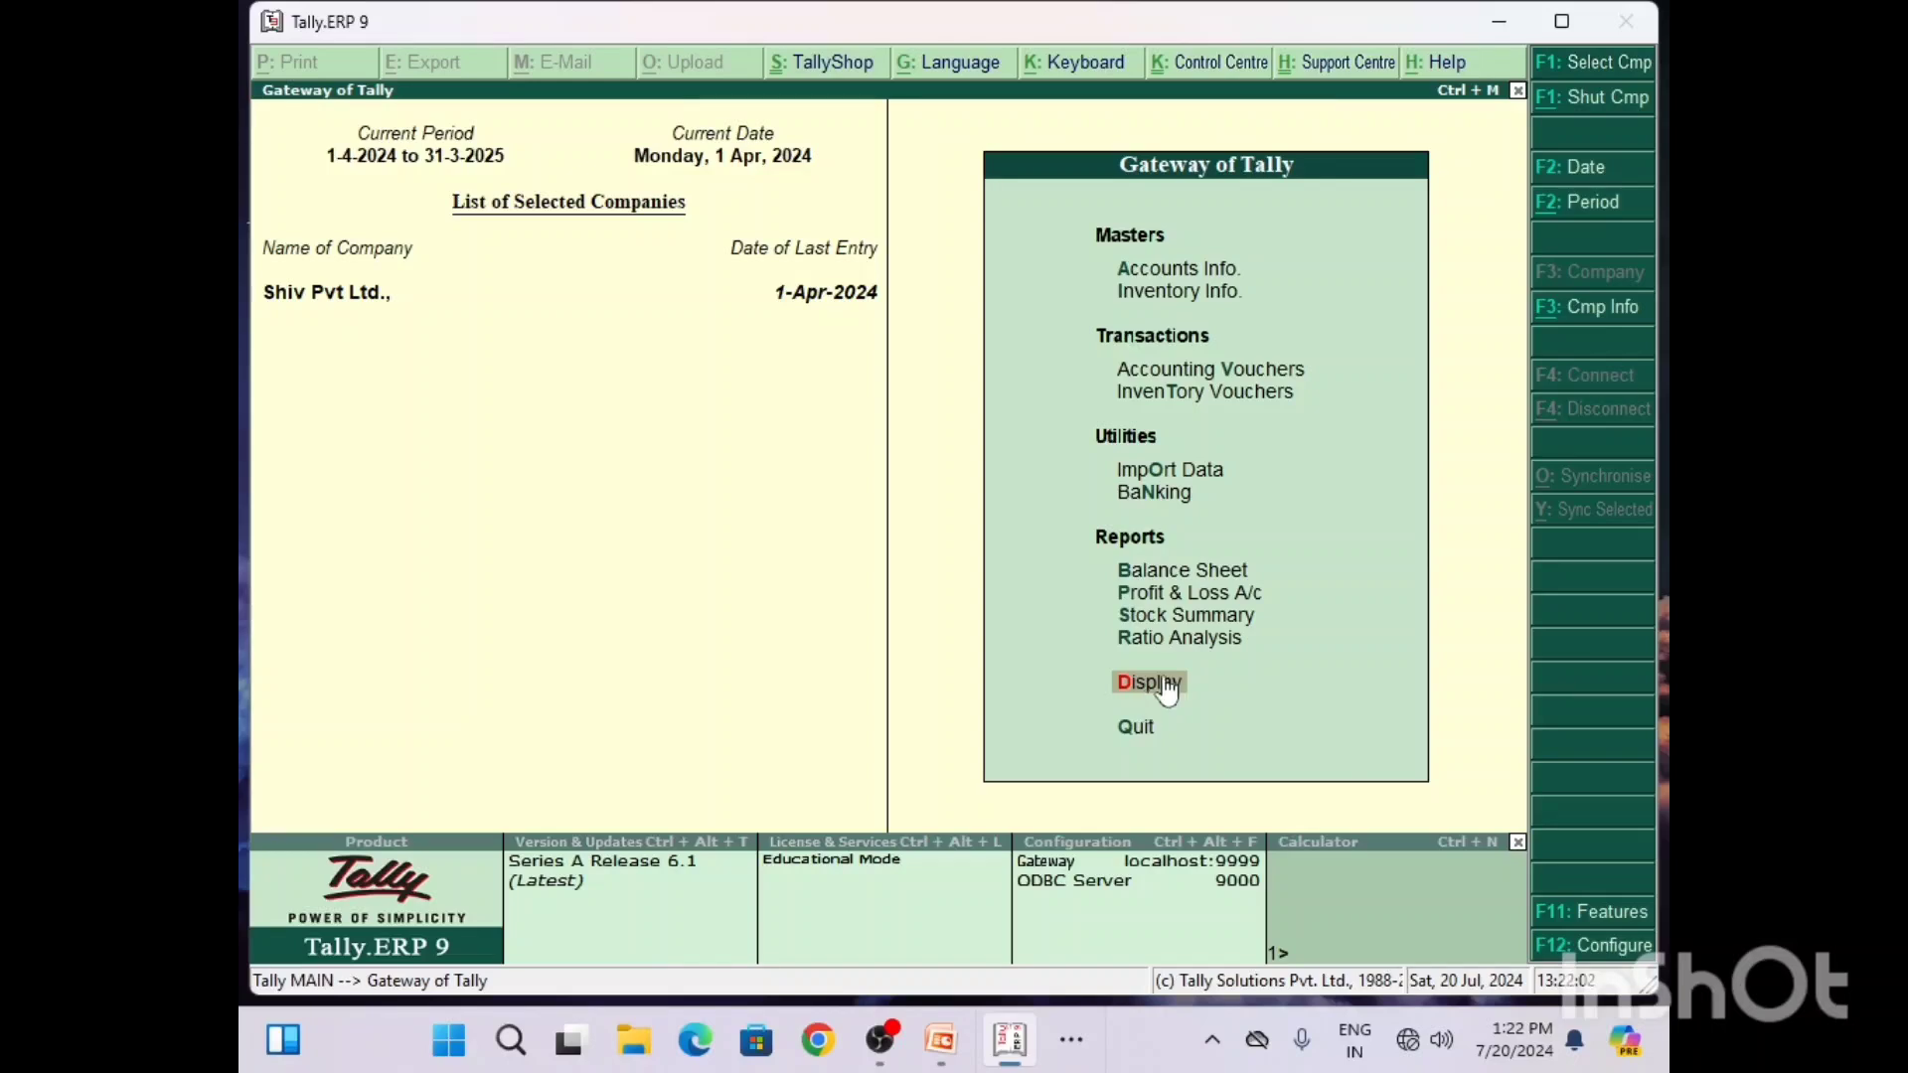
Step: Display the company's Trial Balance report
{"action": "left_click", "coordinate": [1156, 701]}
{"action": "key", "text": "Return"}
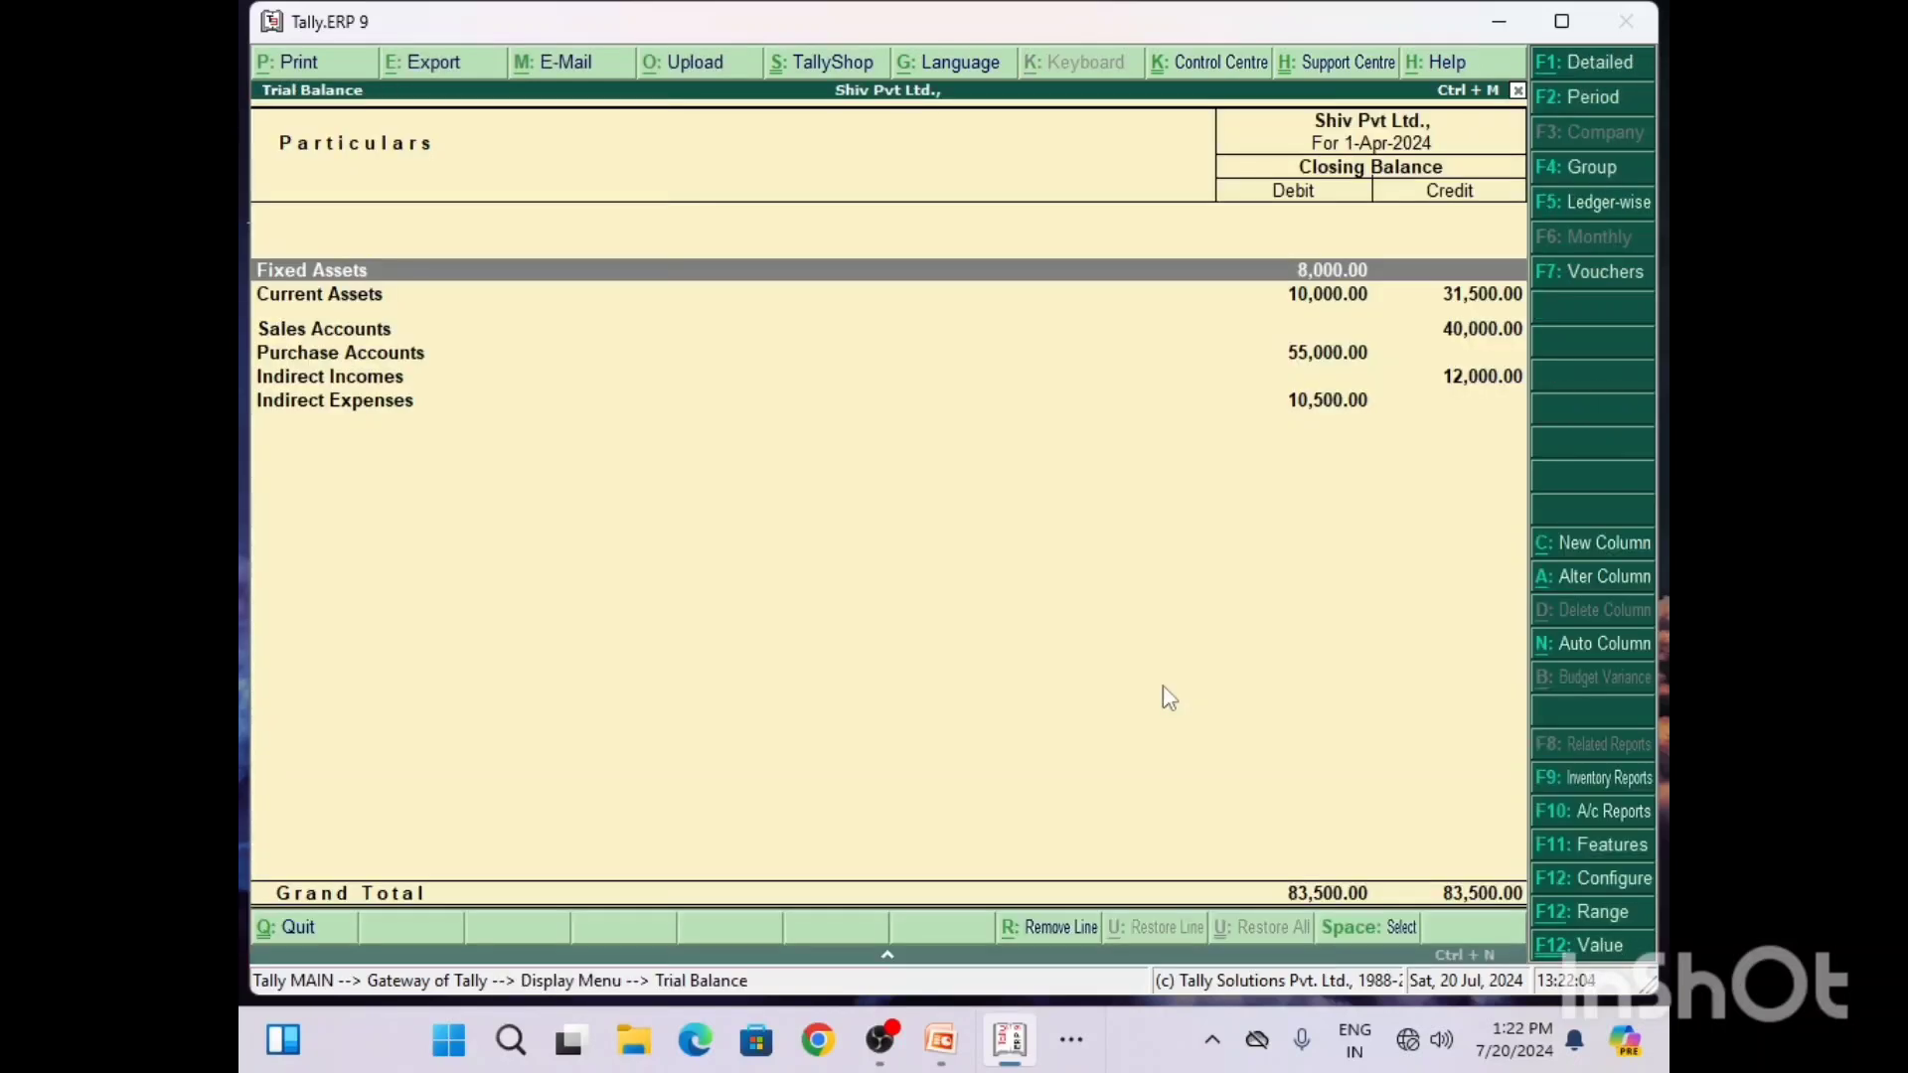
Step: Close the Trial Balance and display the Day Book of recorded vouchers
{"action": "key", "text": "Escape"}
{"action": "key", "text": "Escape"}
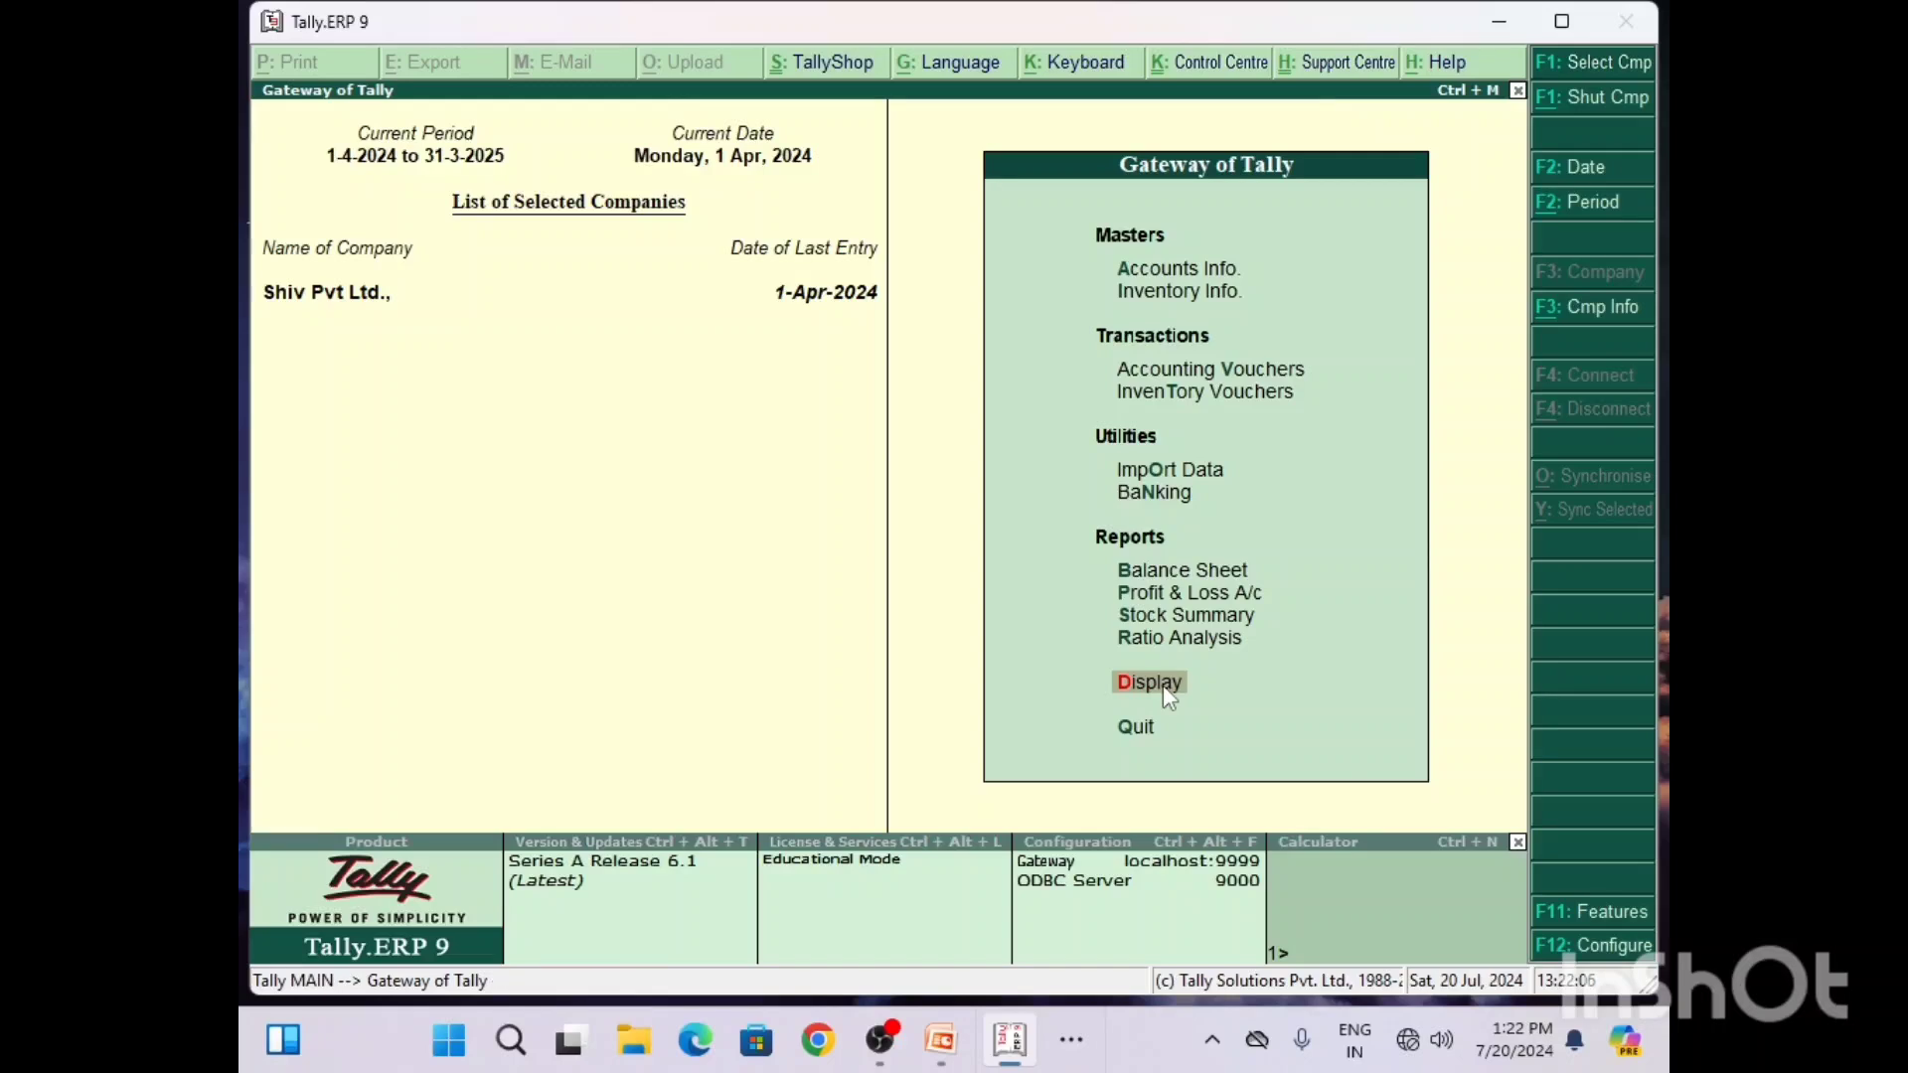
{"action": "left_click", "coordinate": [1165, 685]}
{"action": "key", "text": "Down"}
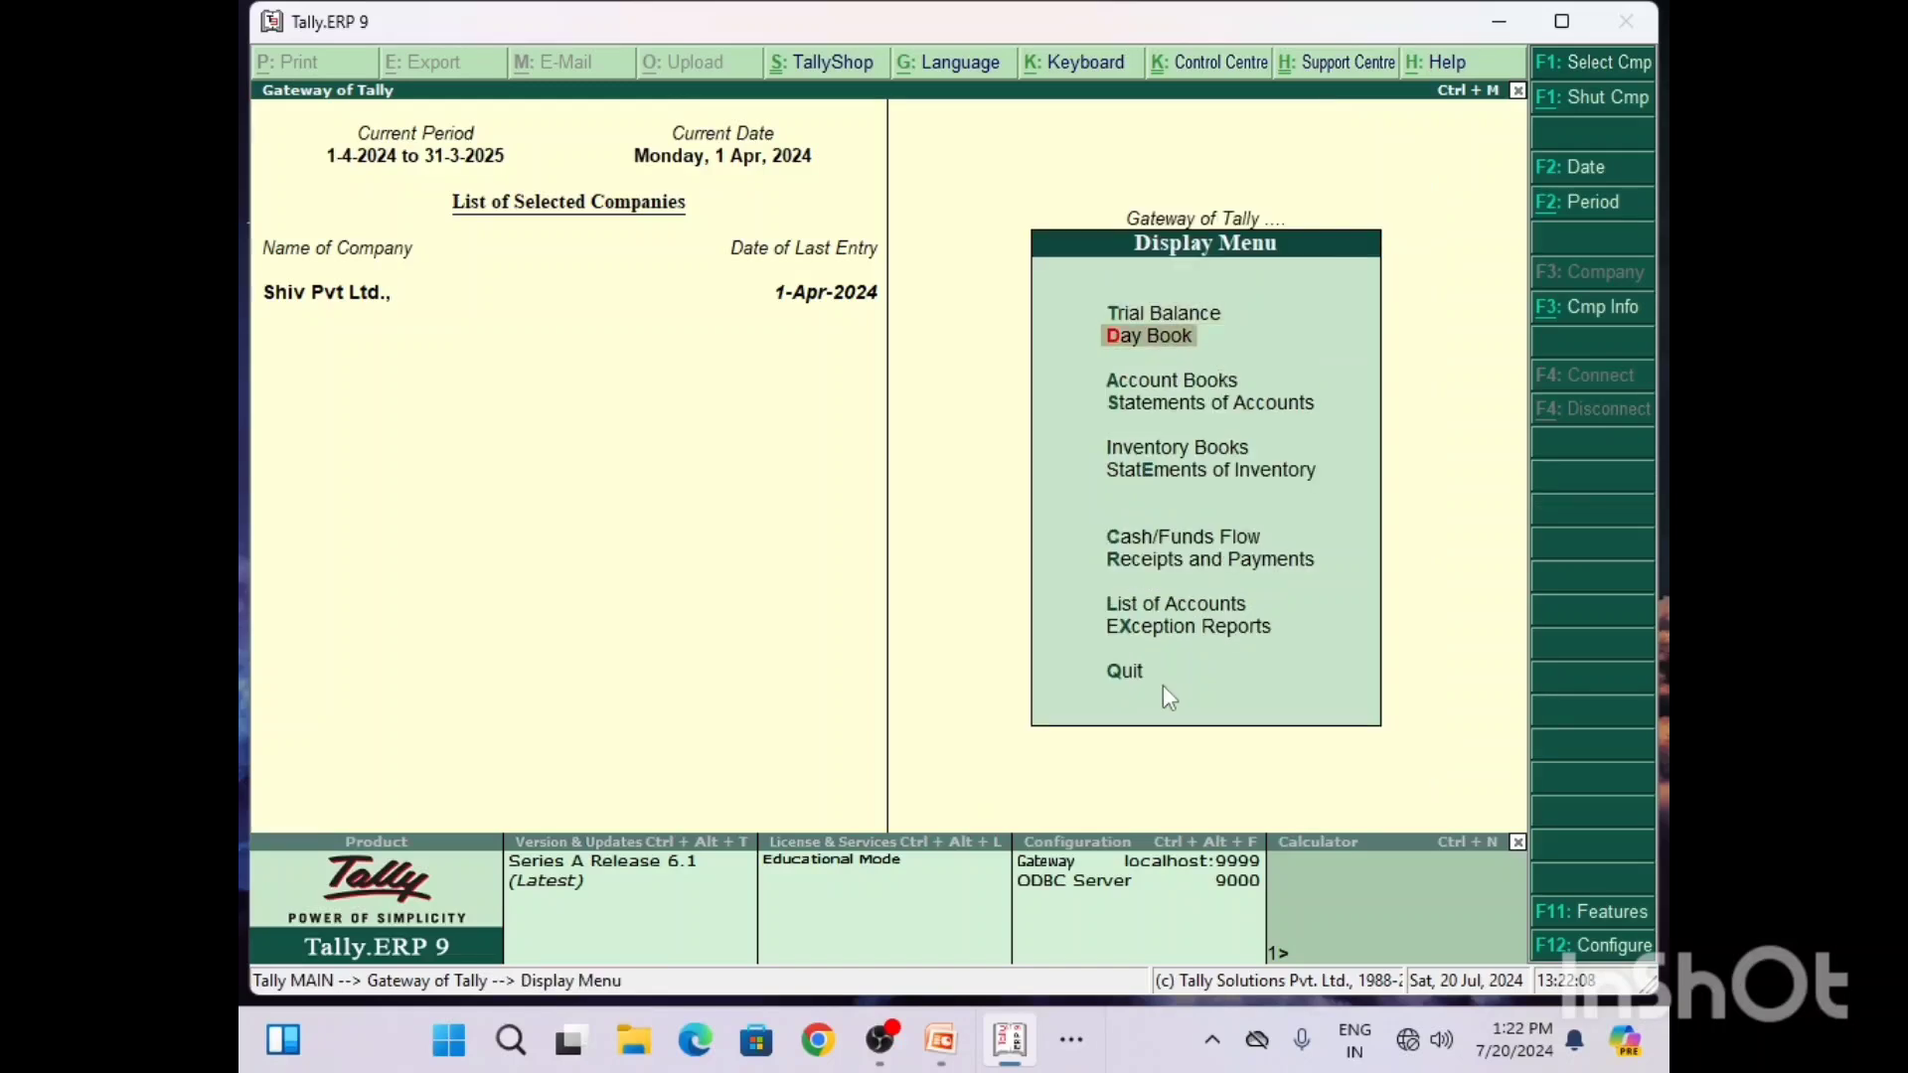
{"action": "key", "text": "Escape"}
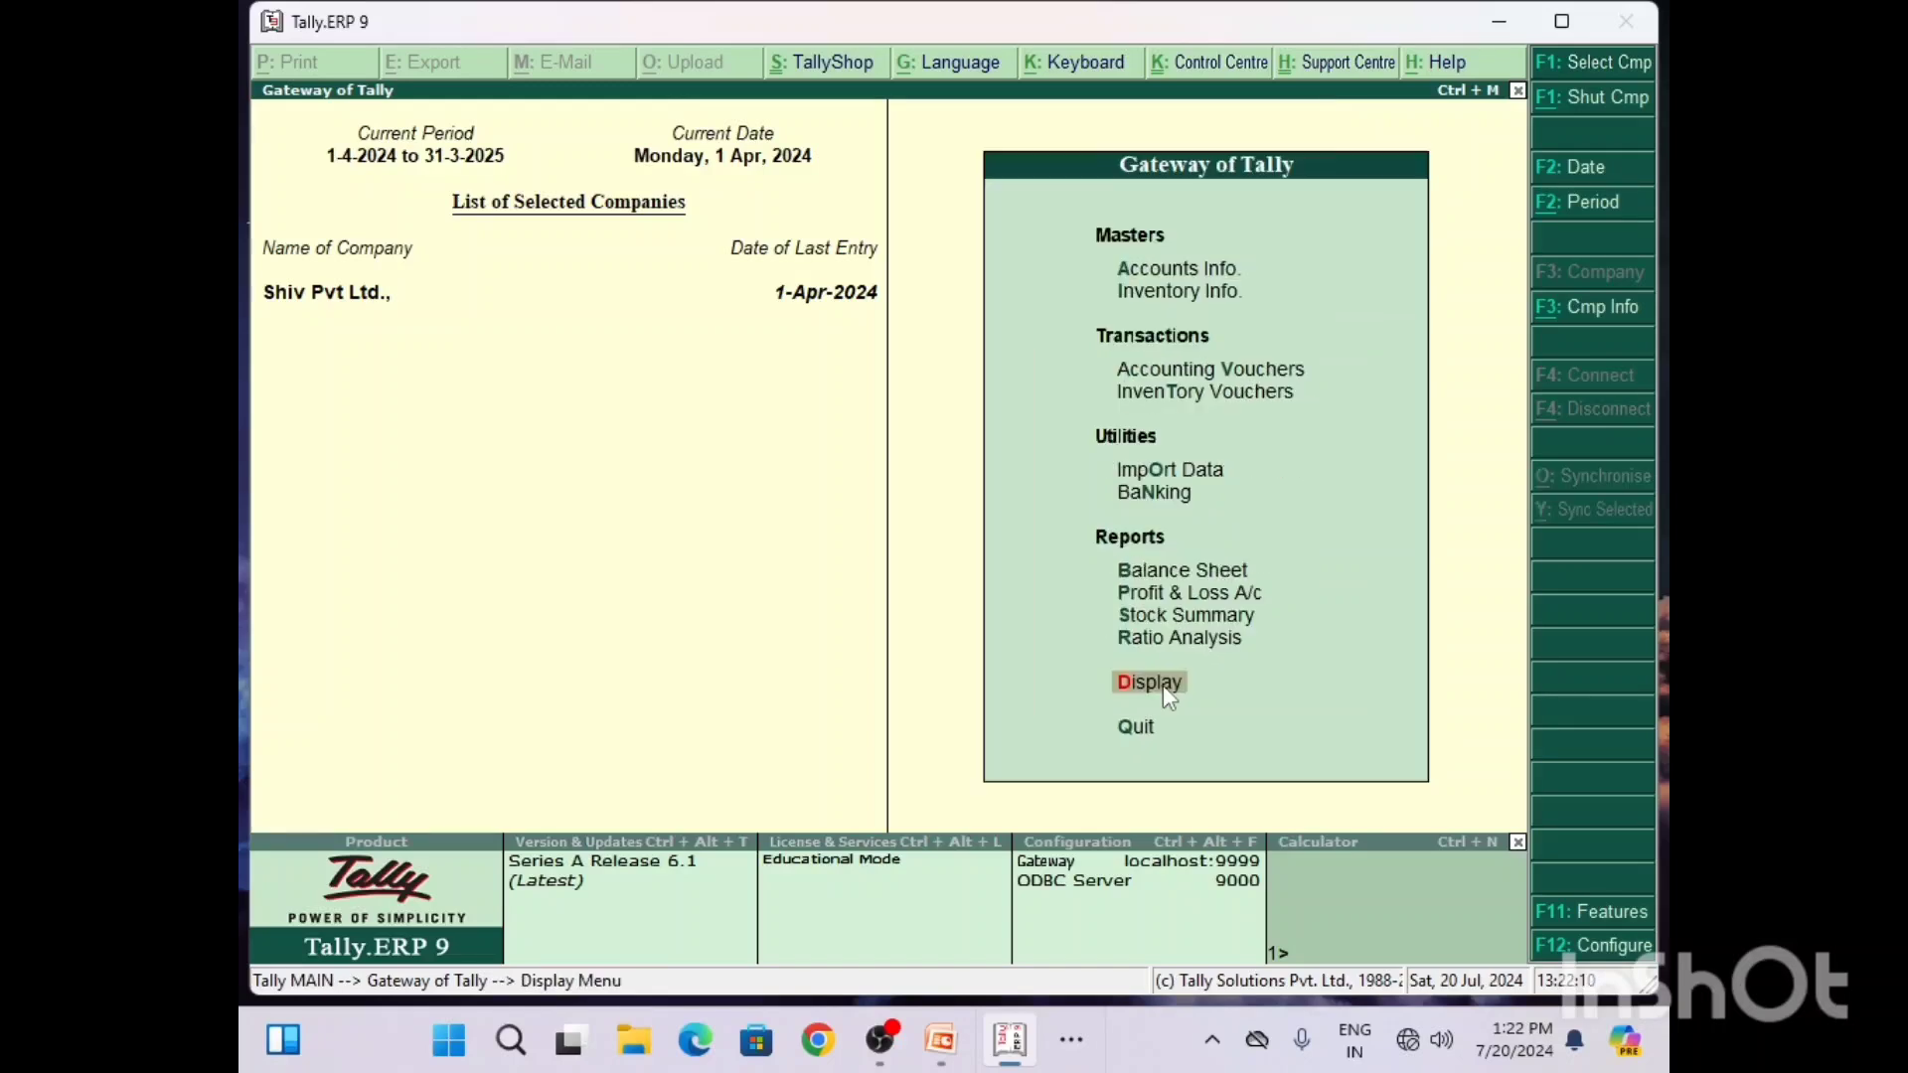
{"action": "left_click", "coordinate": [1163, 684]}
{"action": "key", "text": "Down"}
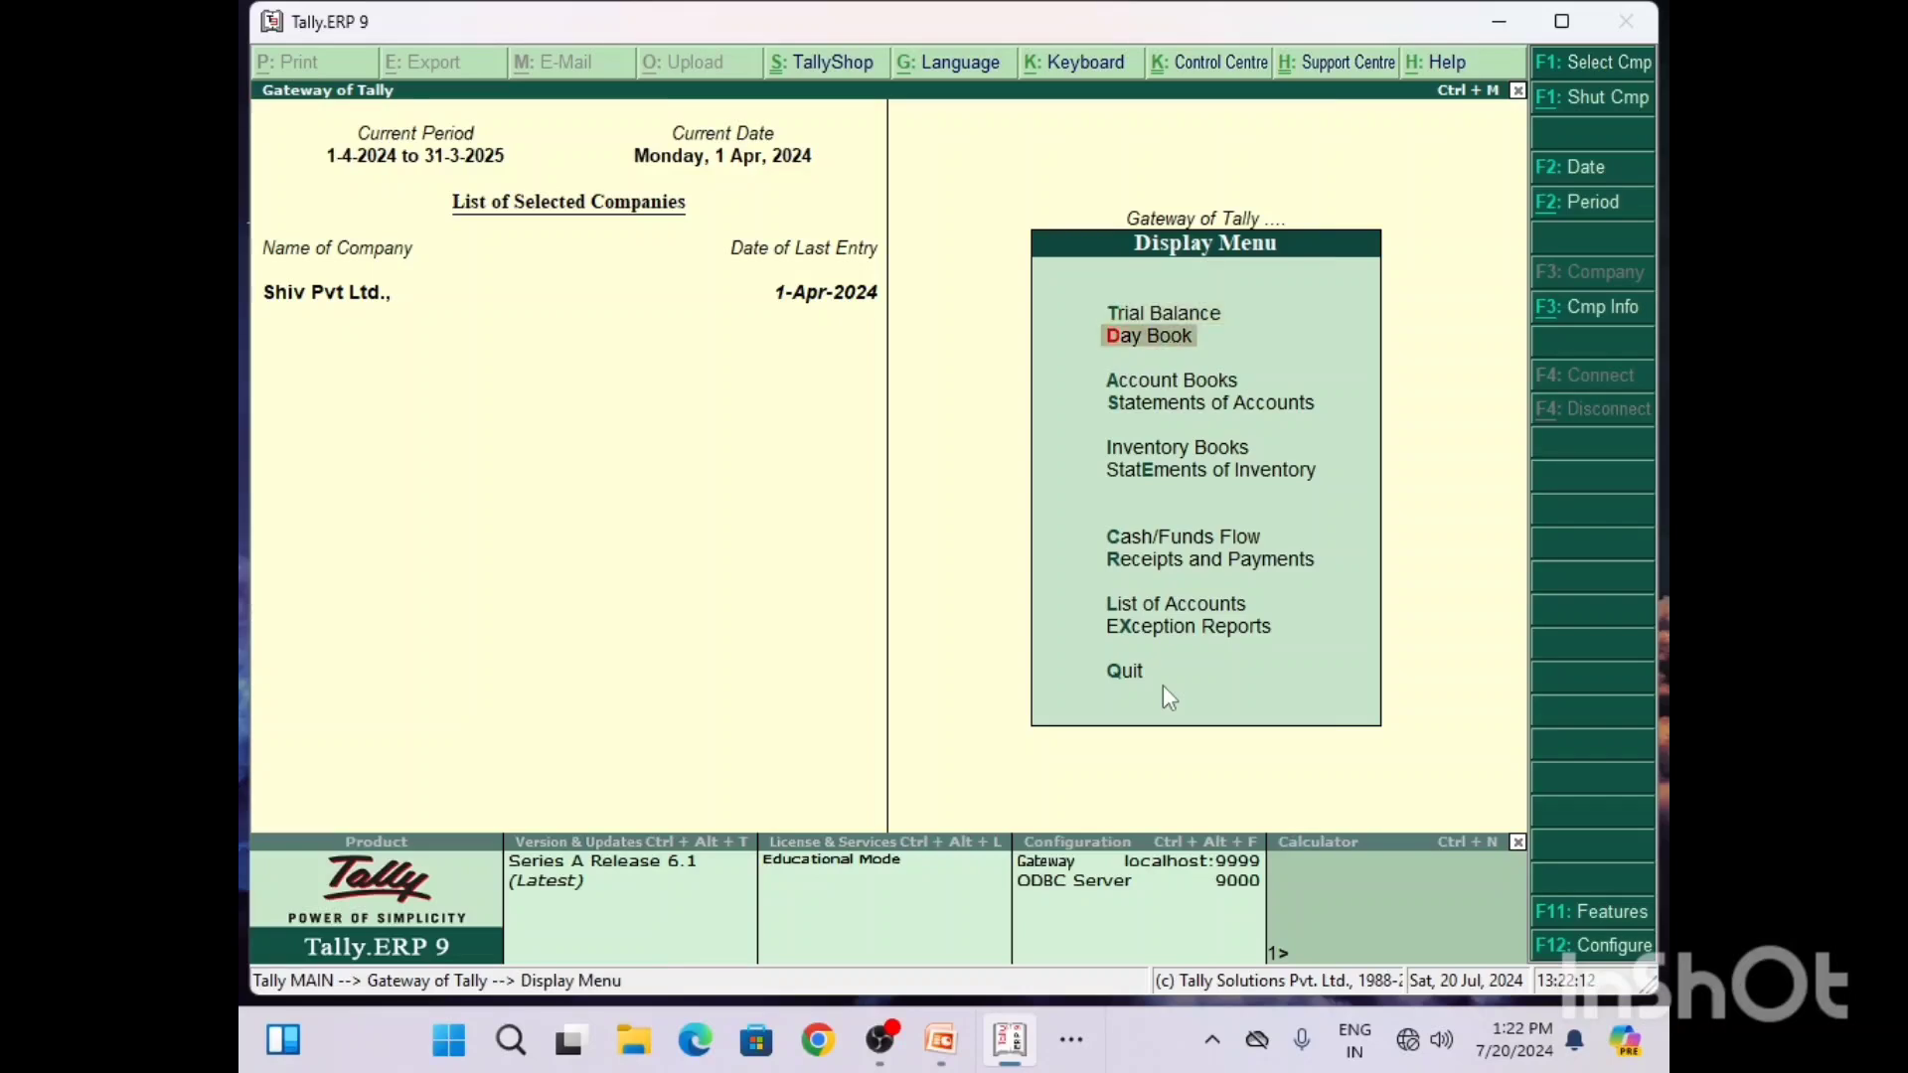
{"action": "key", "text": "Return"}
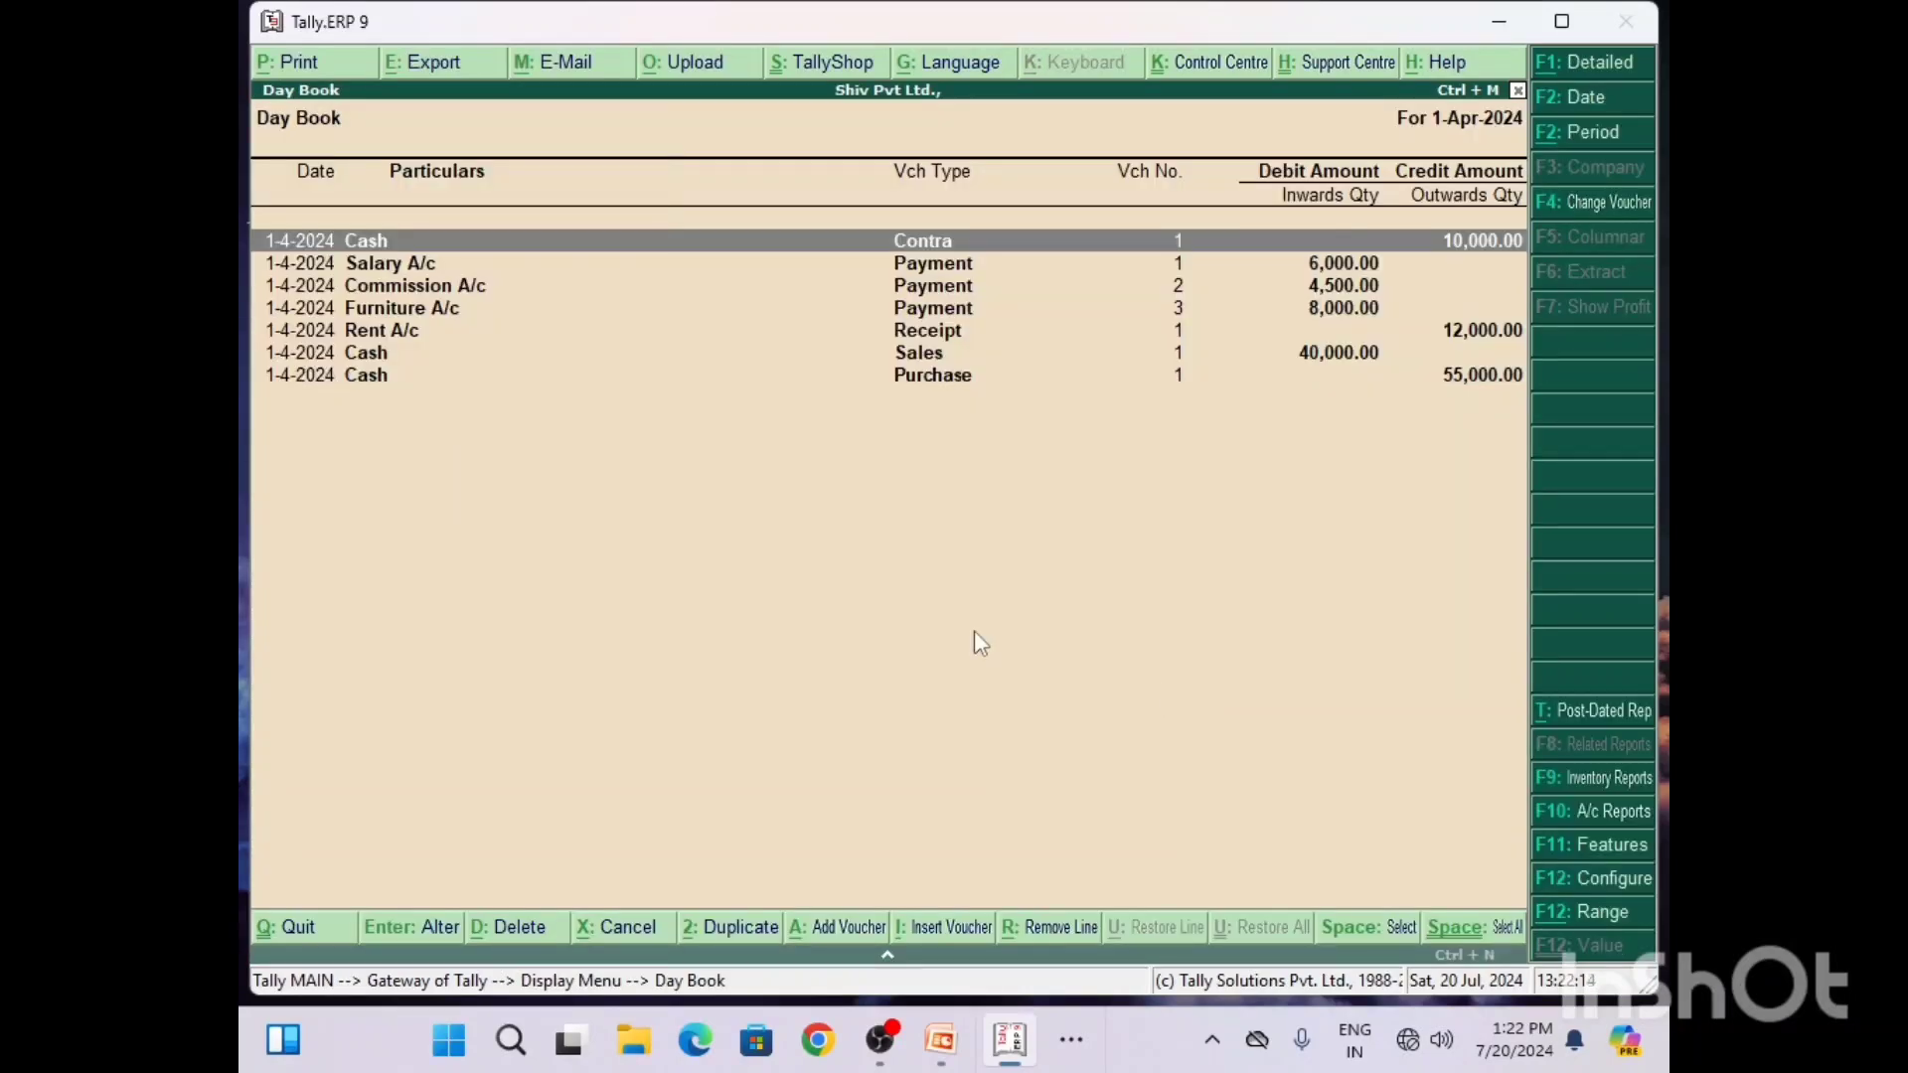
Step: Open the Commission A/c payment voucher from the Day Book and delete it
{"action": "key", "text": "Down"}
{"action": "key", "text": "Down"}
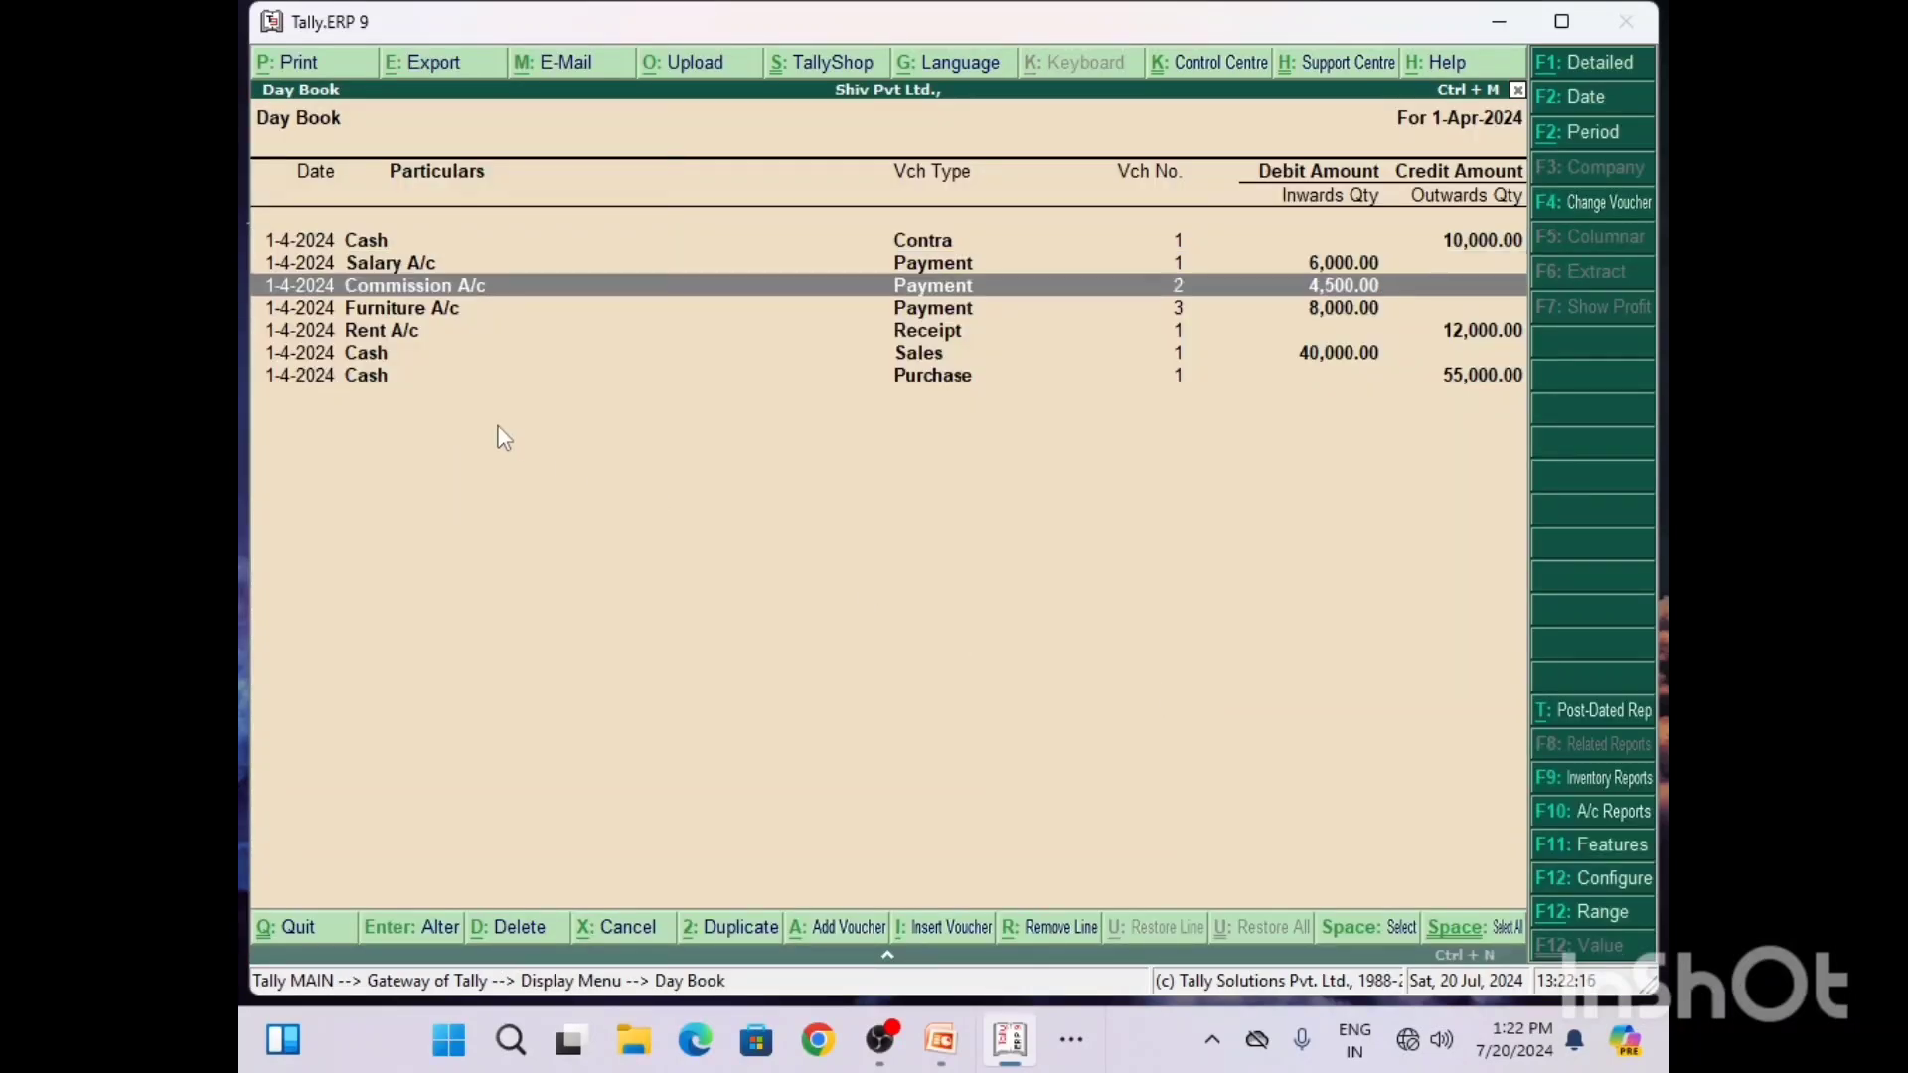
{"action": "key", "text": "Return"}
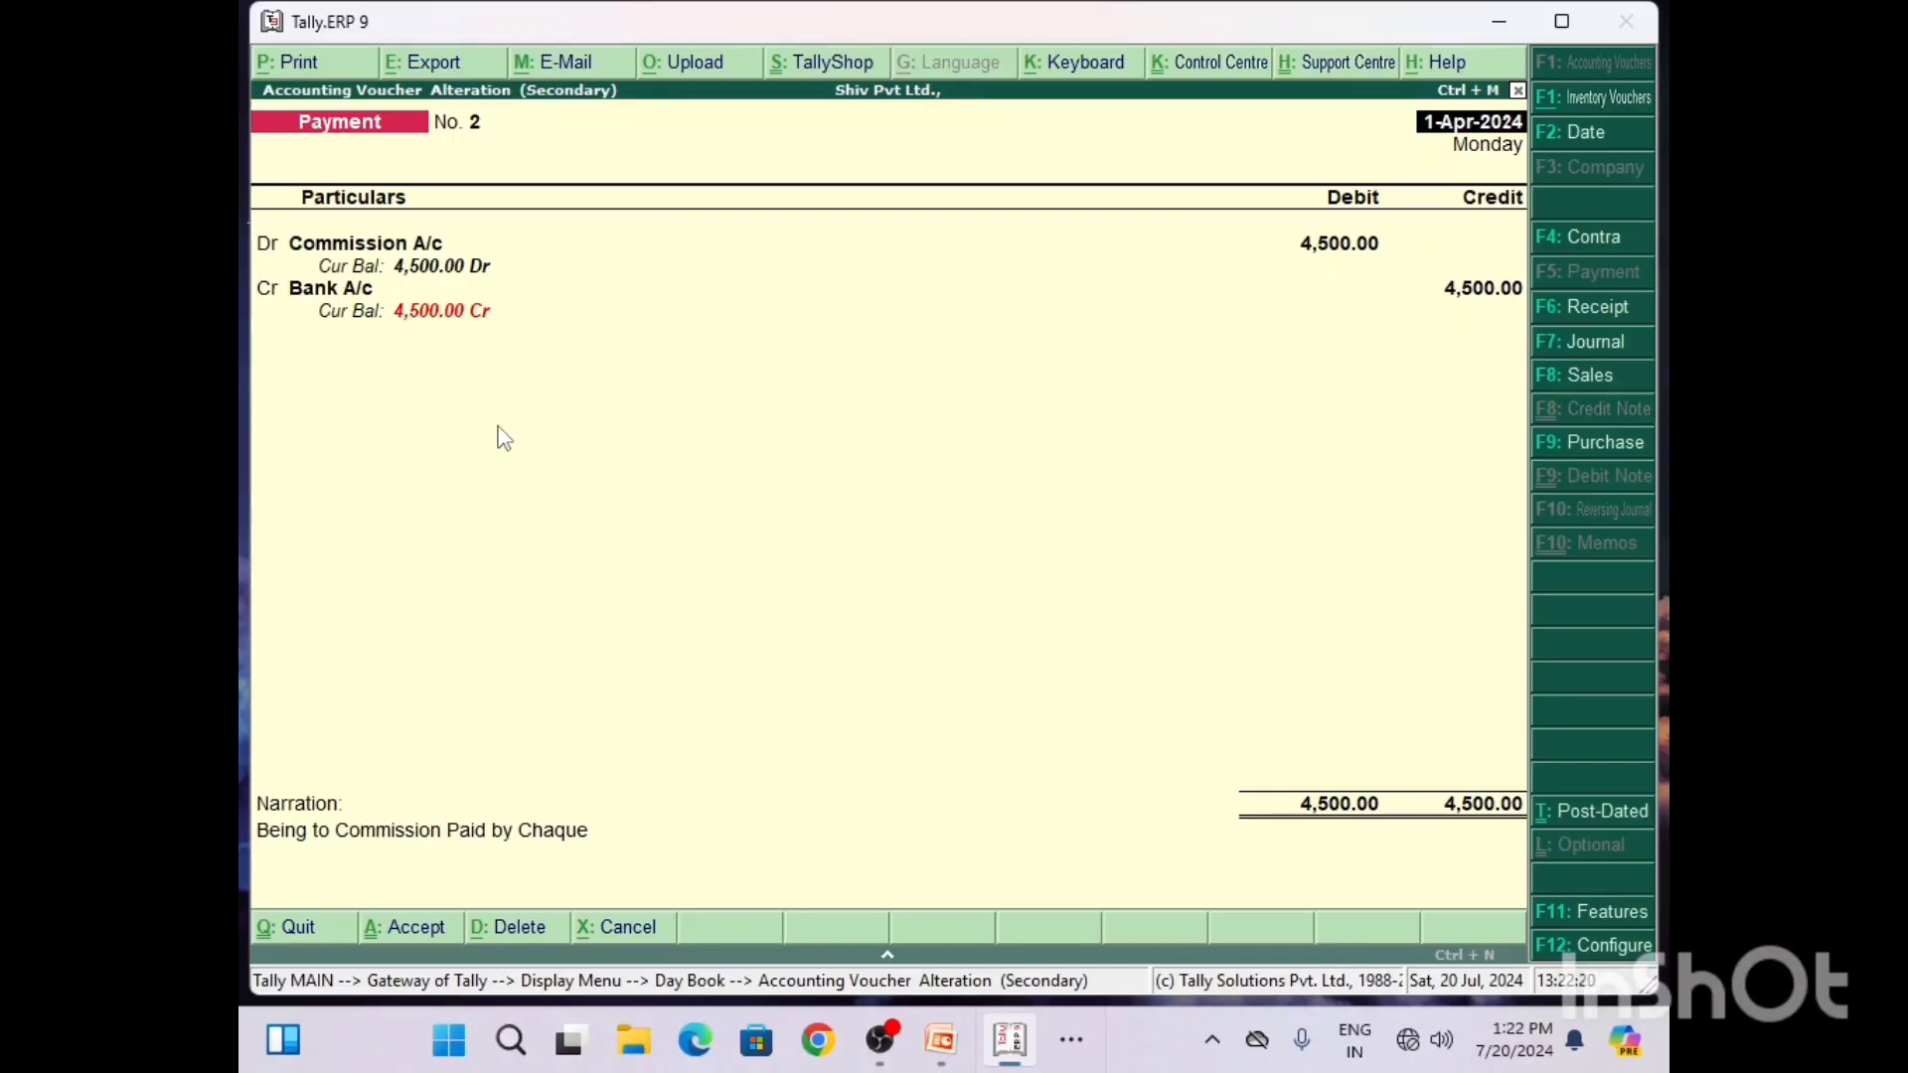
{"action": "key", "text": "alt+d"}
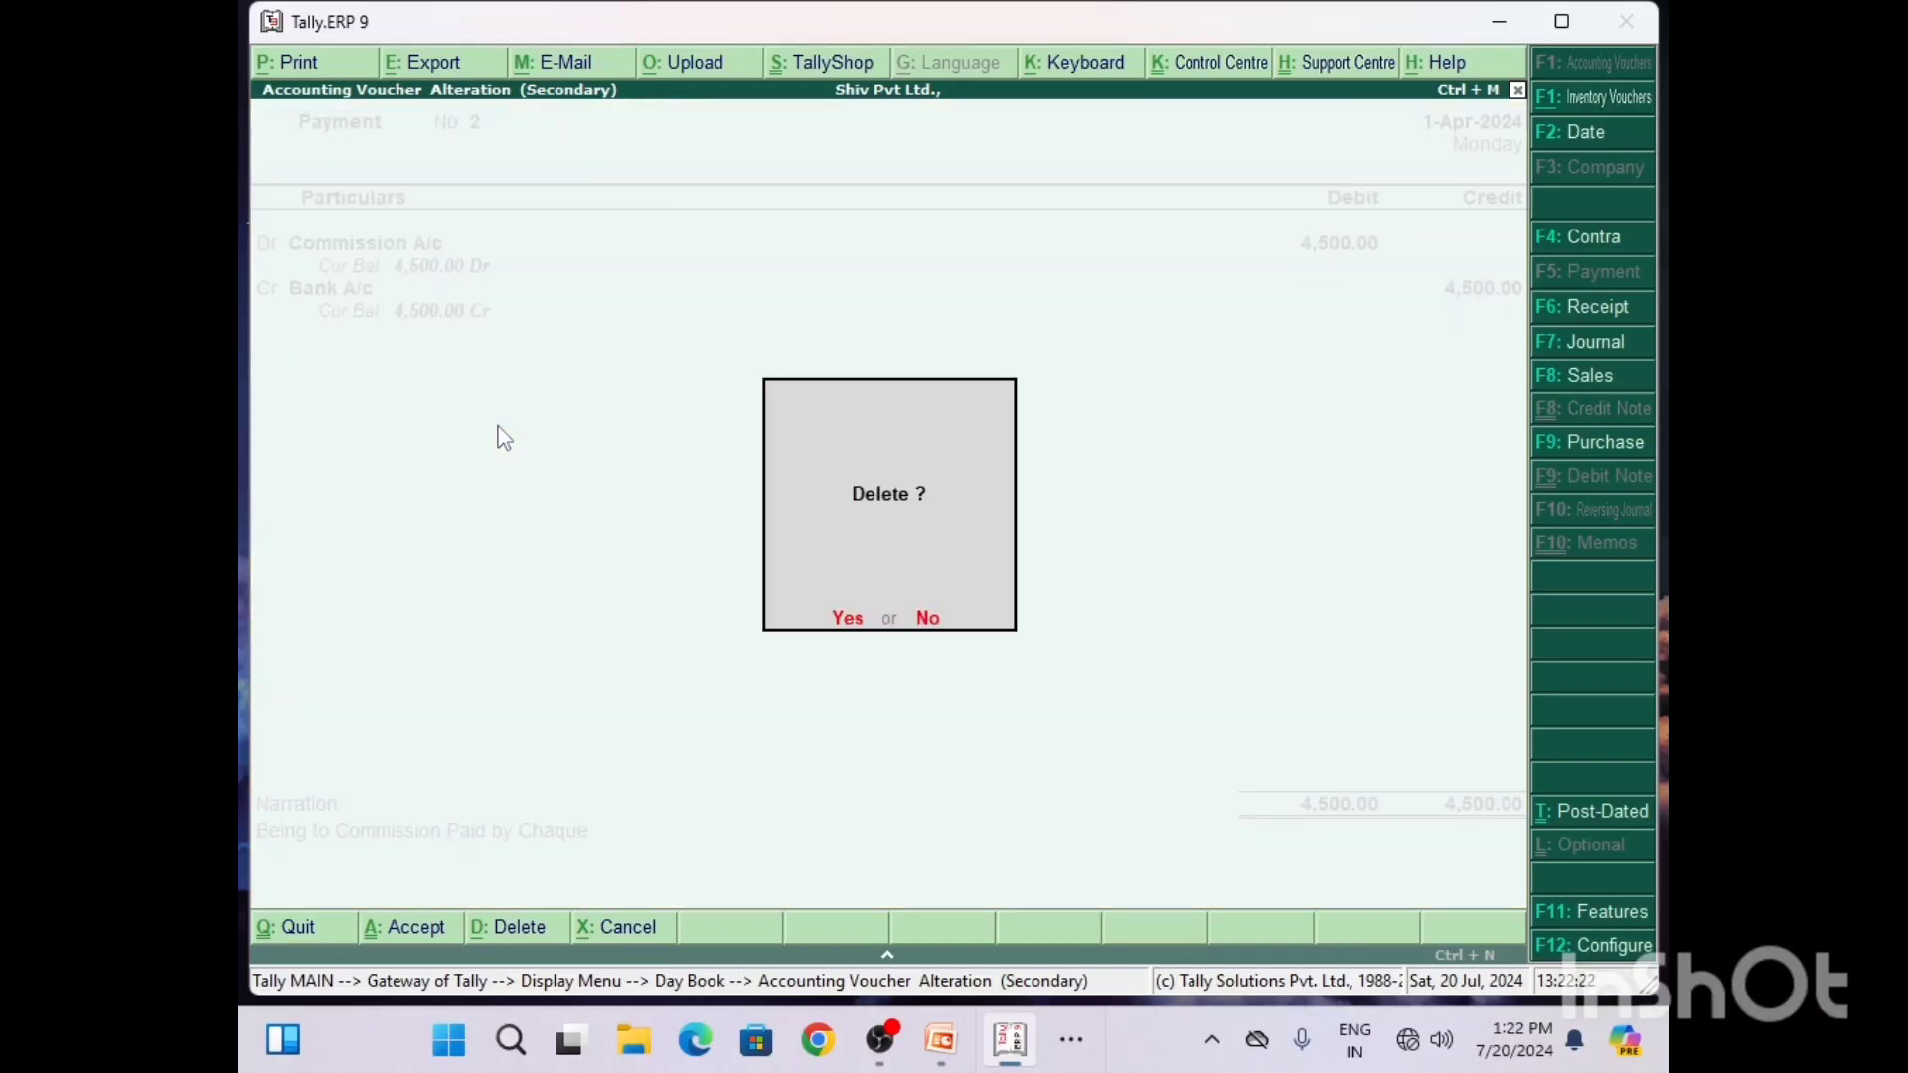
{"action": "key", "text": "y"}
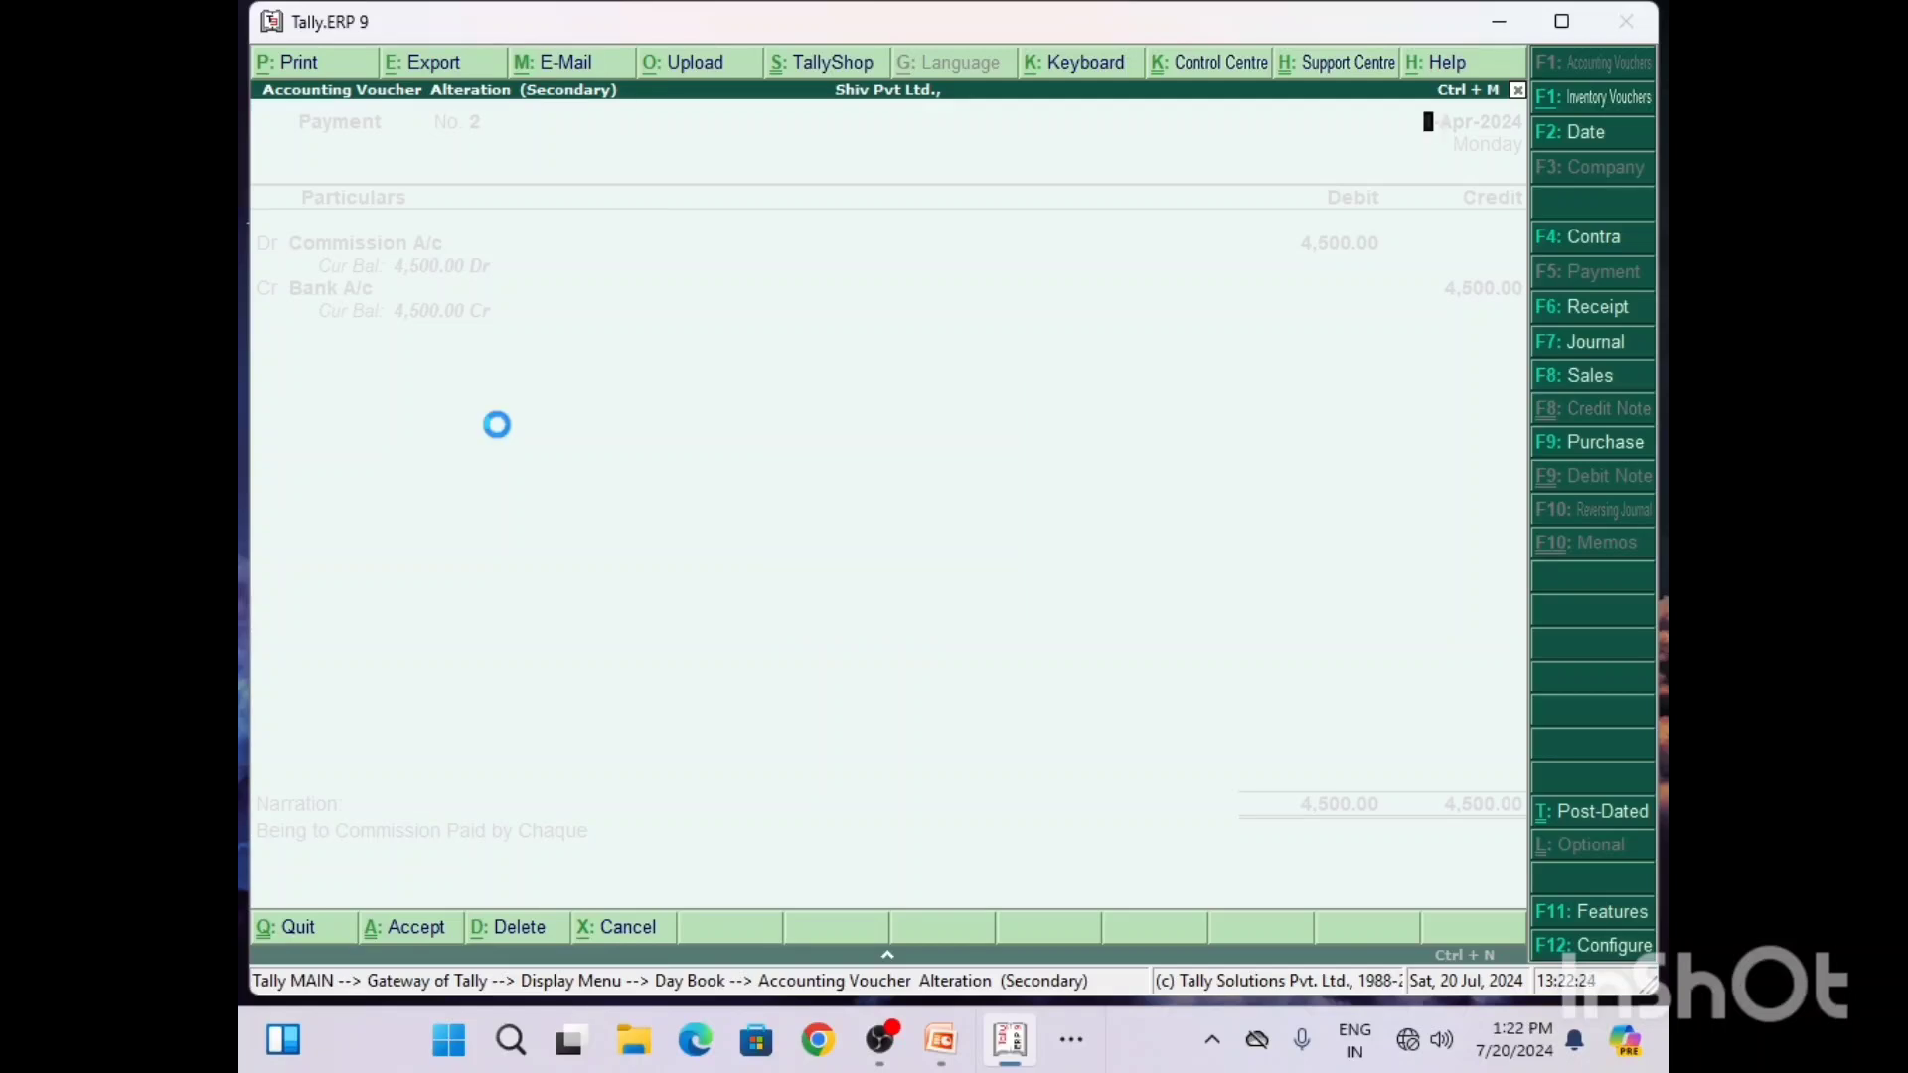
Step: Delete the Rent A/c receipt voucher from the Day Book and return to the Gateway of Tally
{"action": "key", "text": "Down"}
{"action": "key", "text": "Down"}
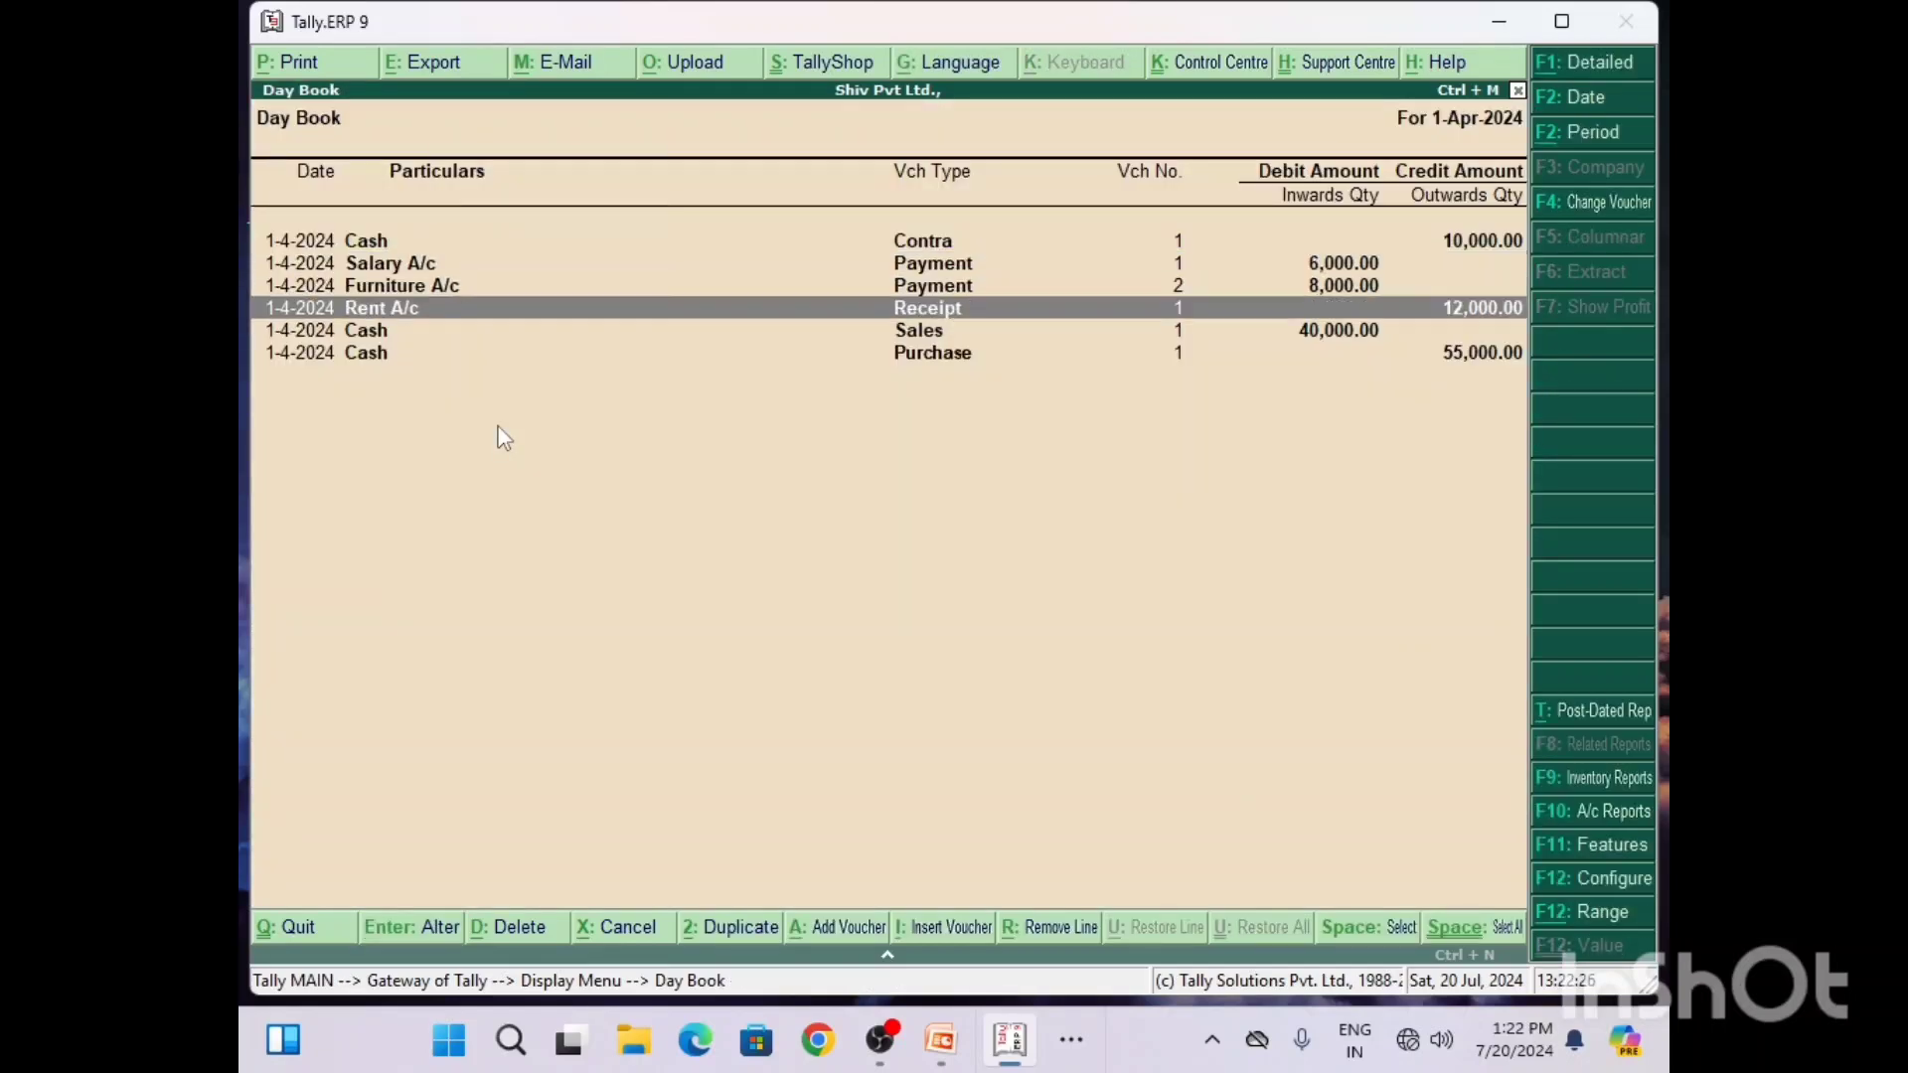
{"action": "key", "text": "Return"}
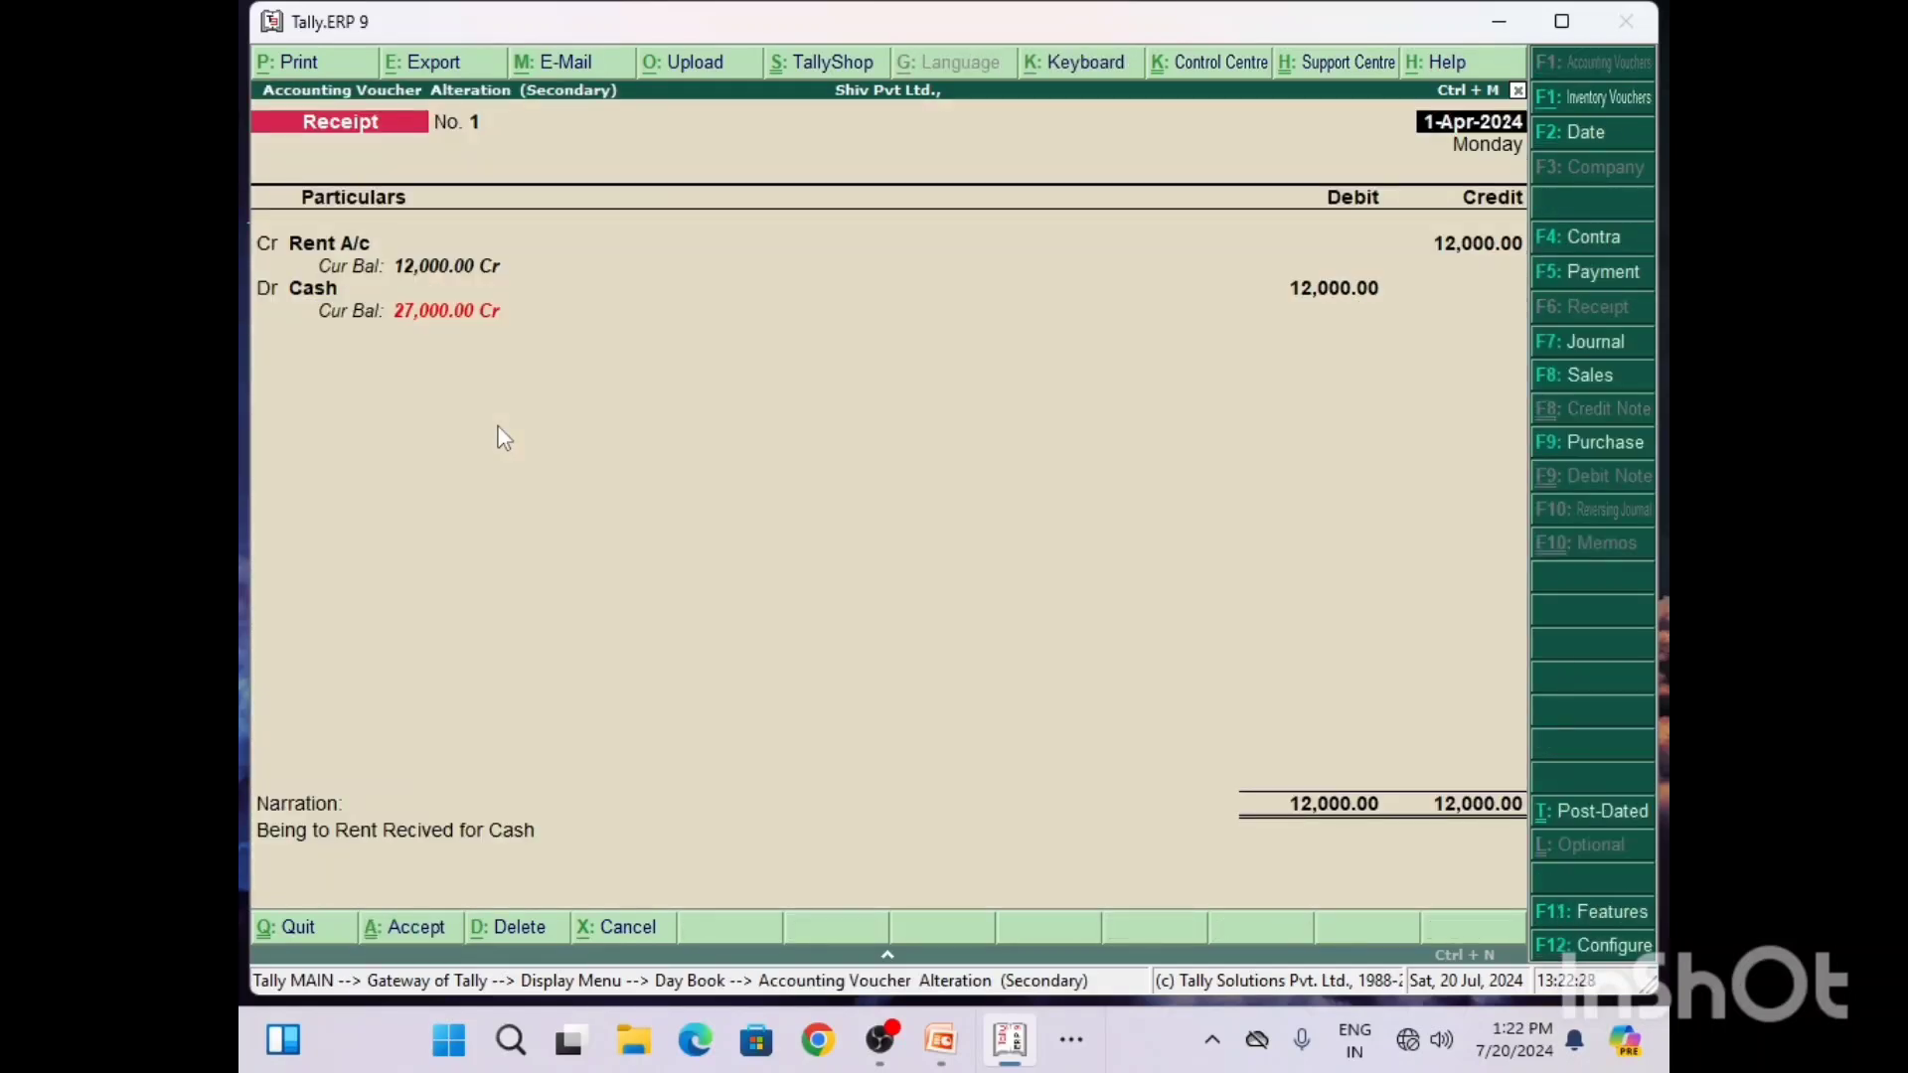
{"action": "key", "text": "alt+d"}
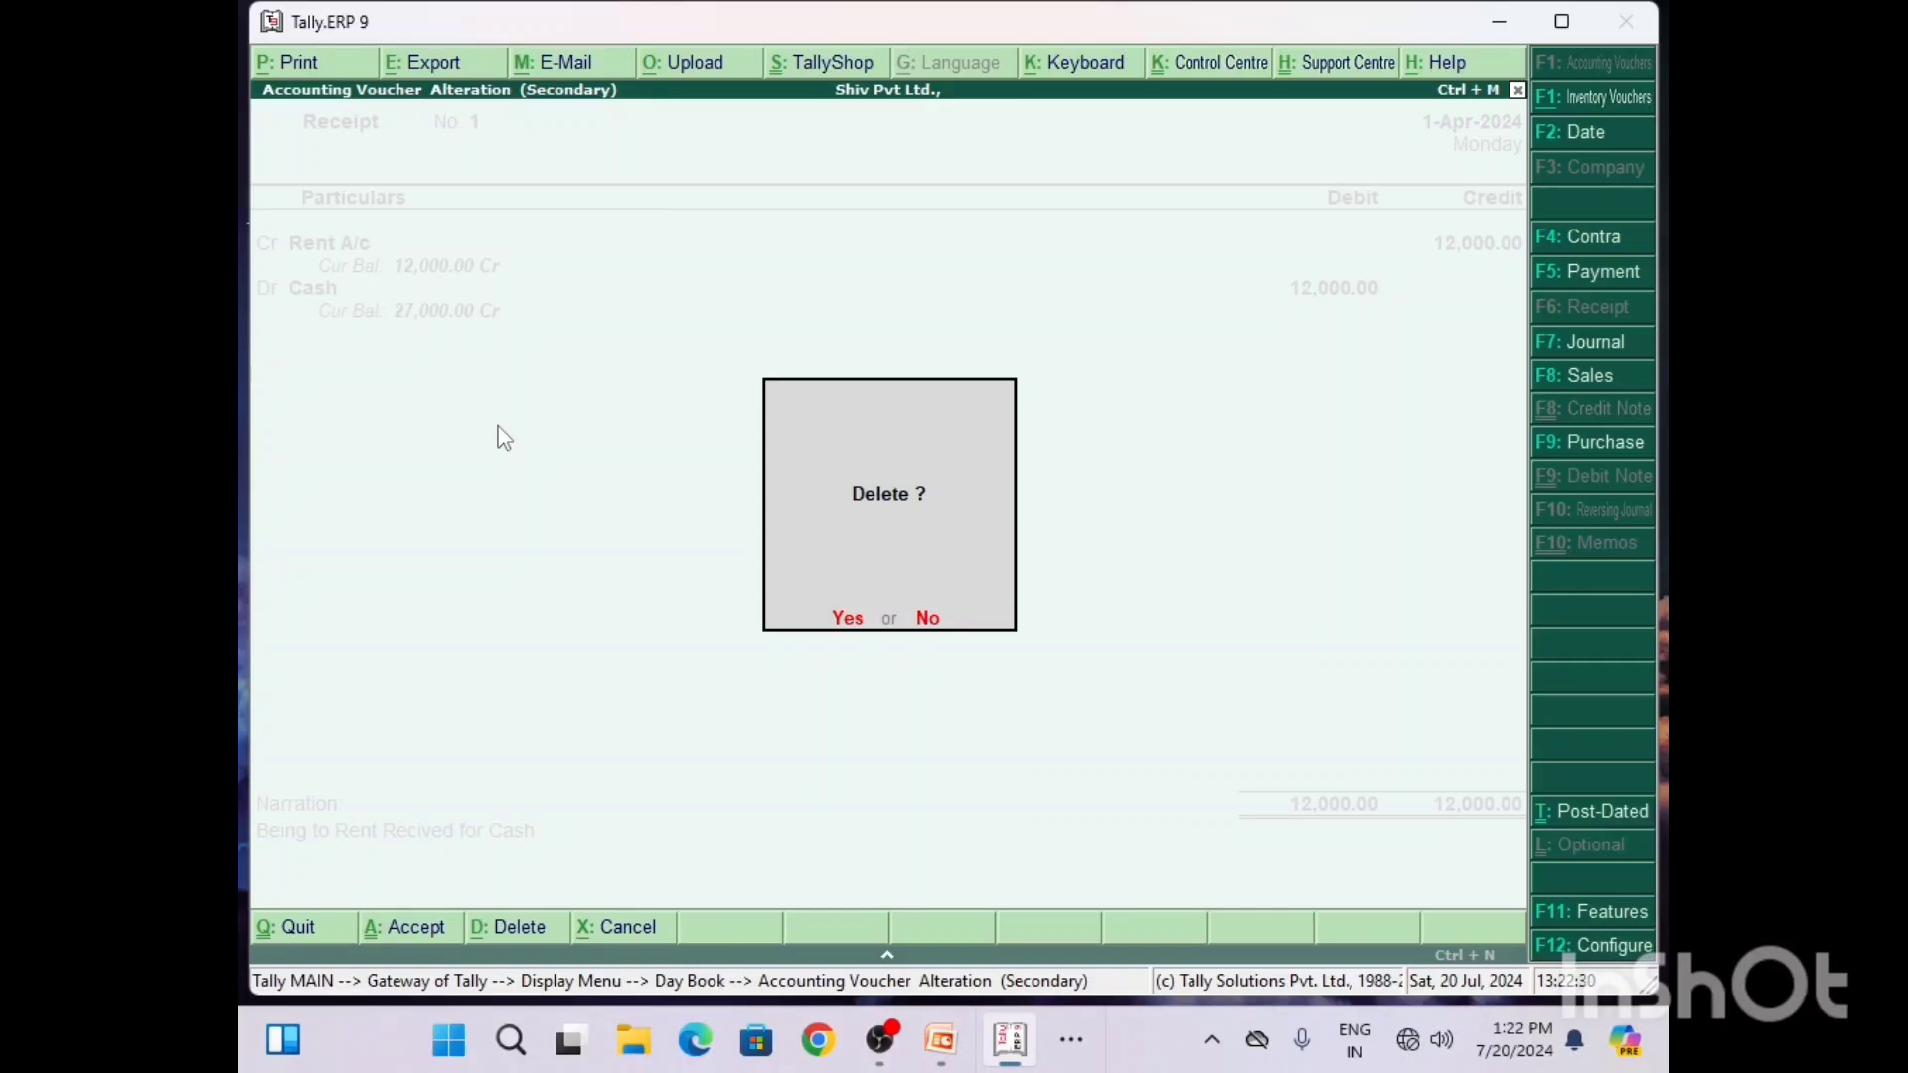
{"action": "key", "text": "y"}
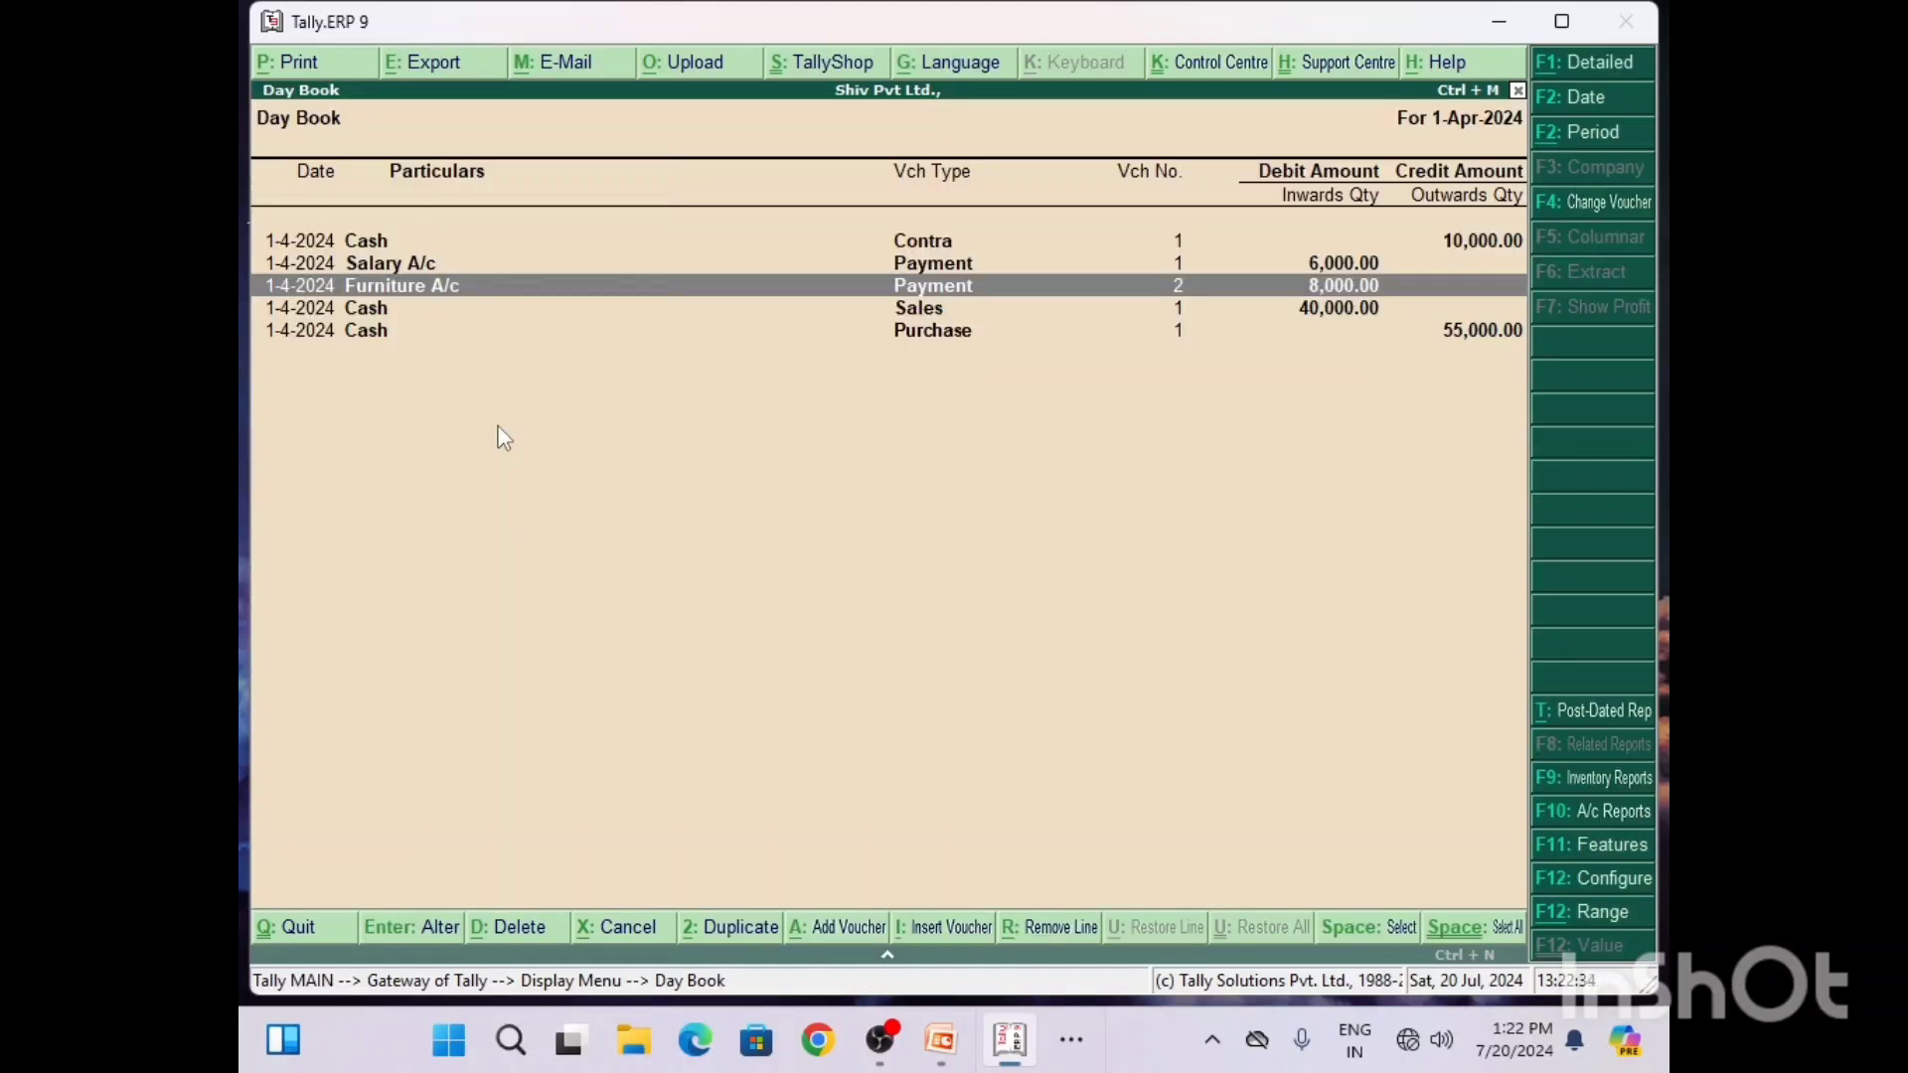
{"action": "key", "text": "Escape"}
{"action": "key", "text": "Escape"}
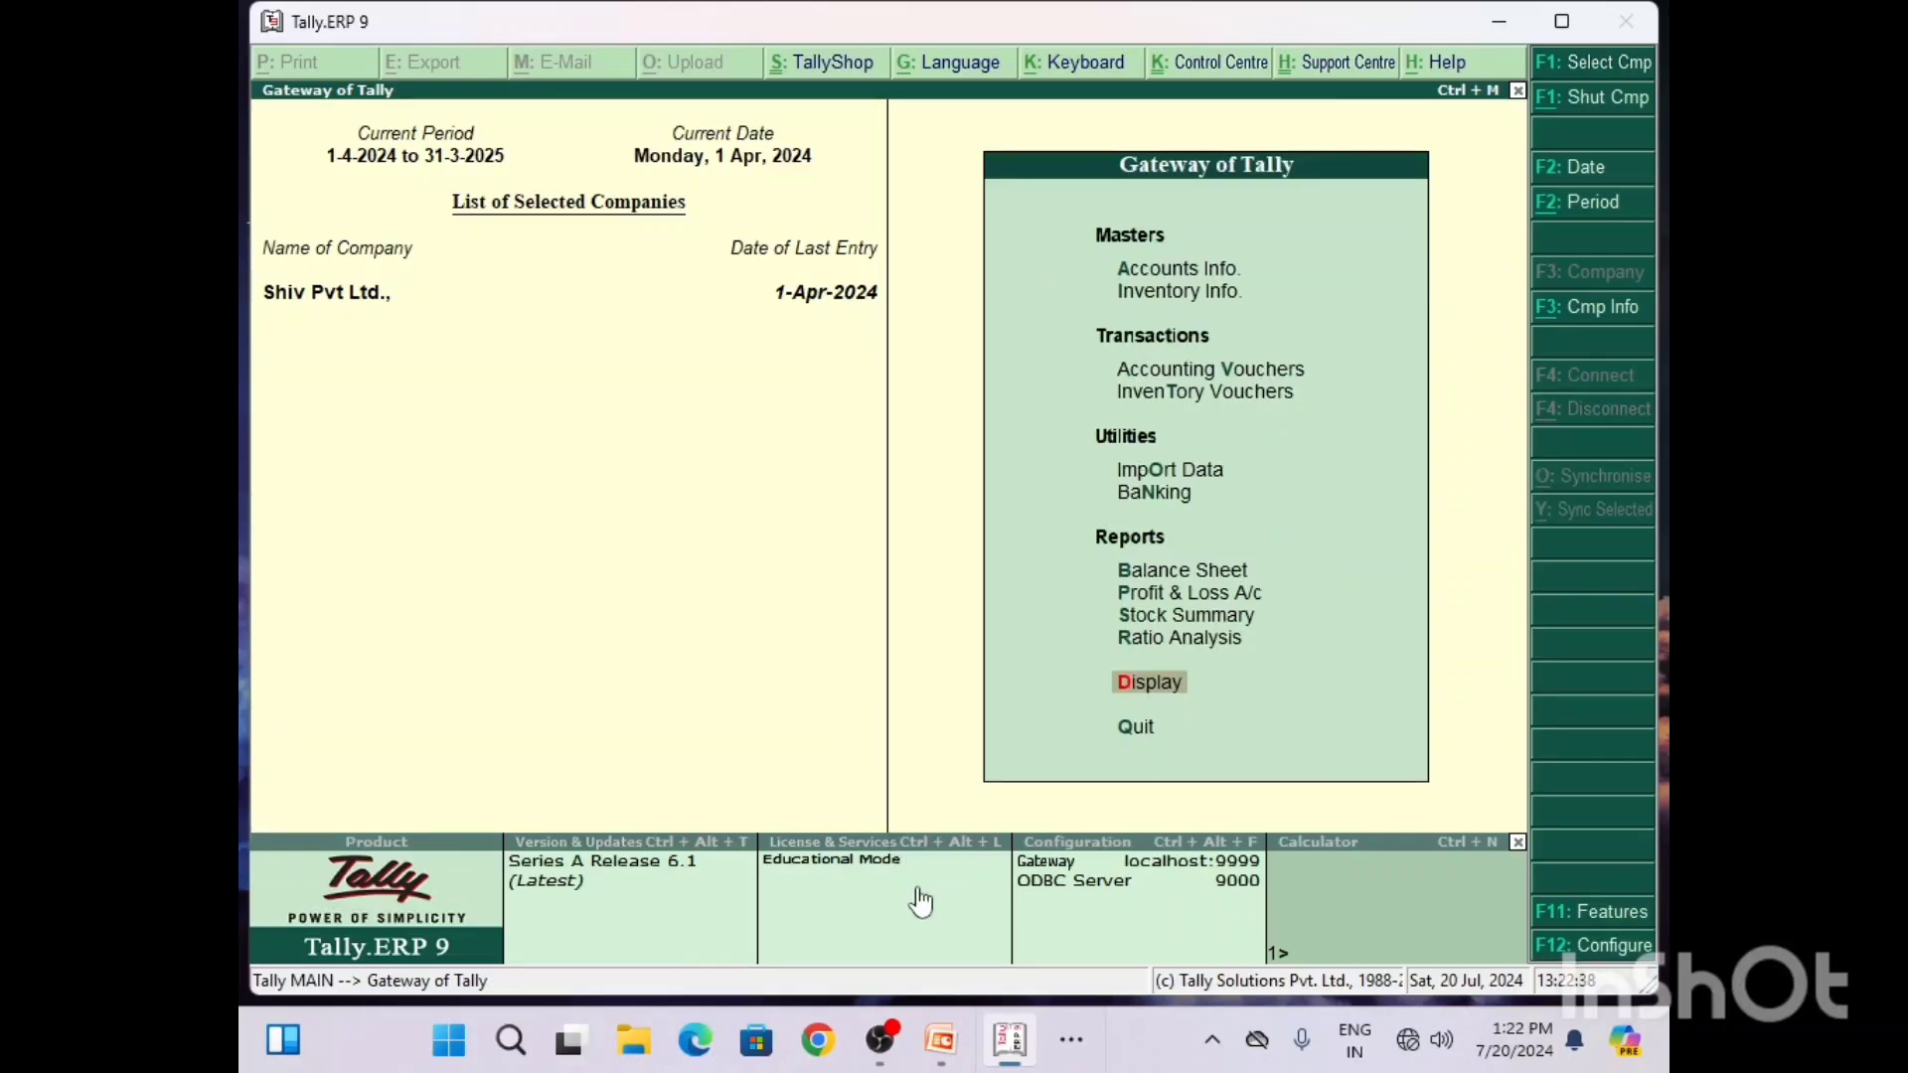
Step: Switch to the PowerPoint presentation on voucher entry in Tally ERP and start its slide show
{"action": "left_click", "coordinate": [1071, 1040]}
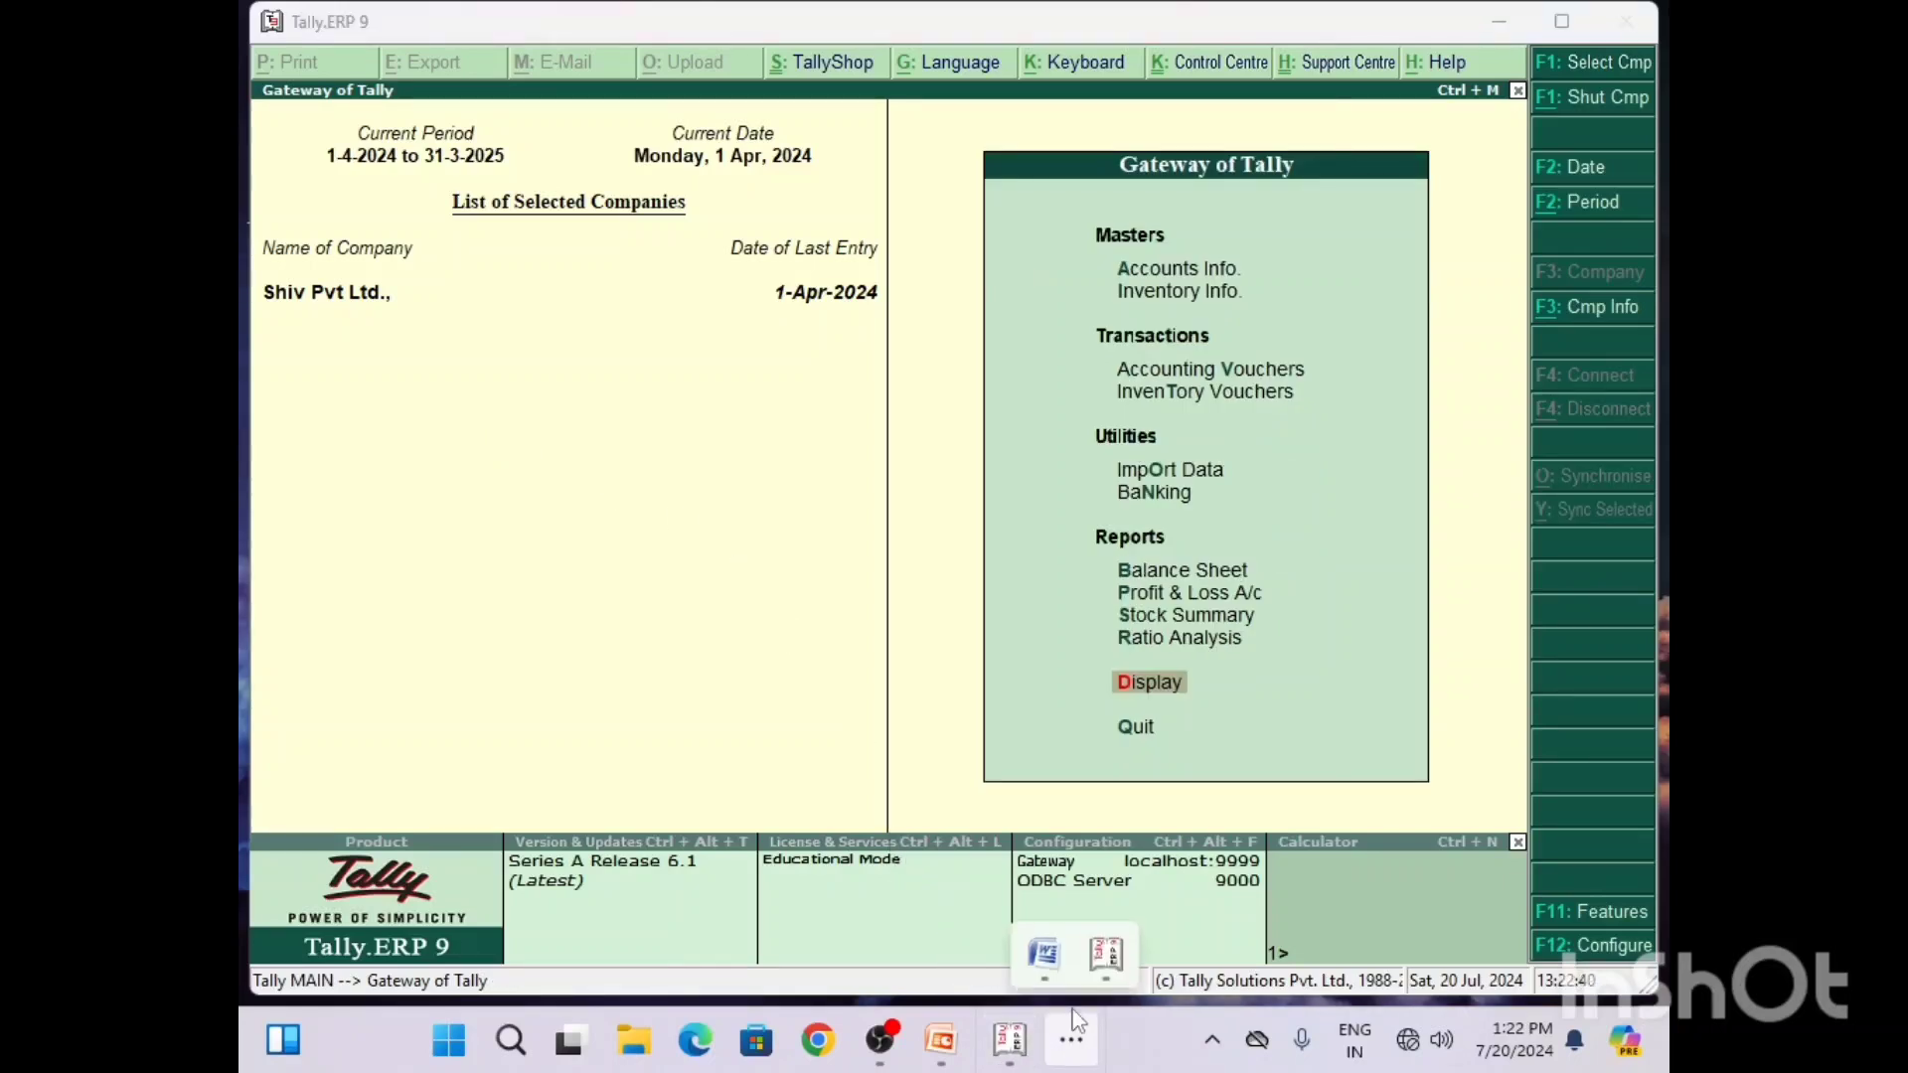
{"action": "left_click", "coordinate": [1072, 1037]}
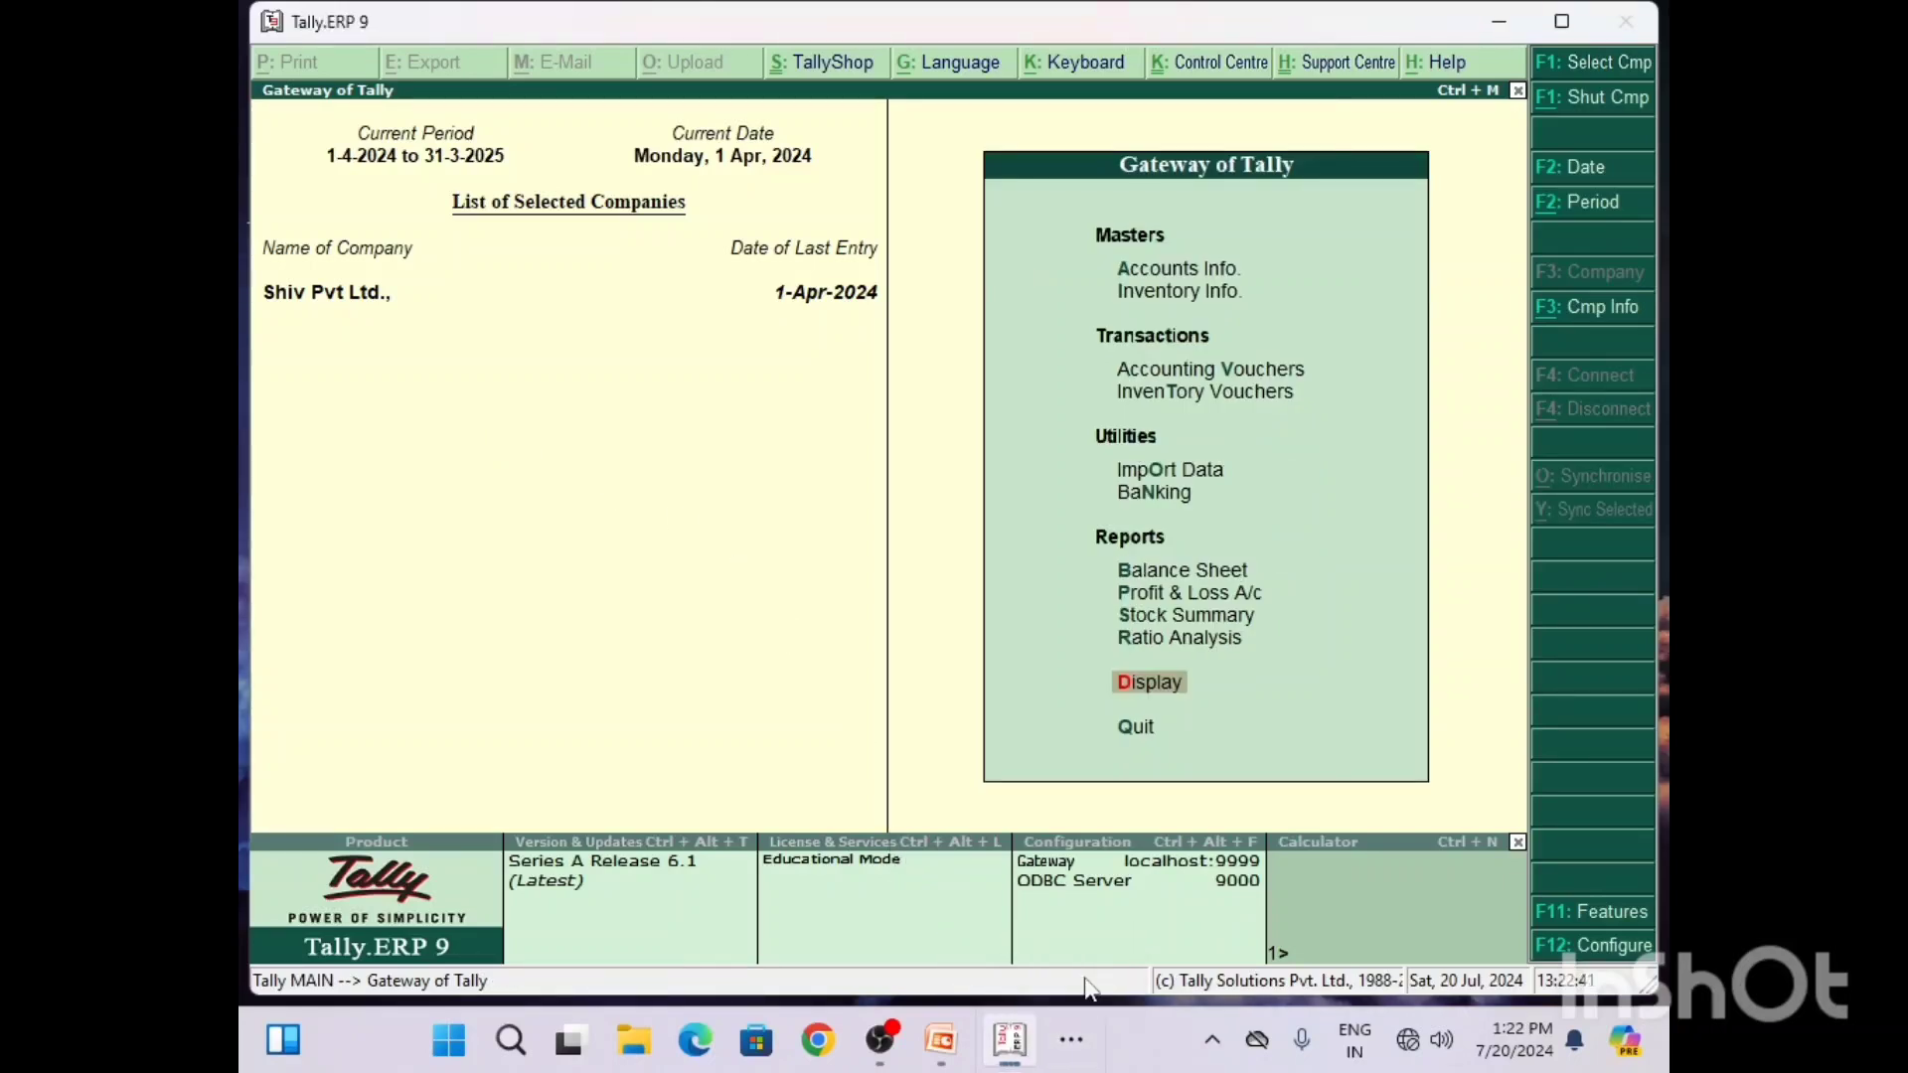
{"action": "left_click", "coordinate": [940, 1039]}
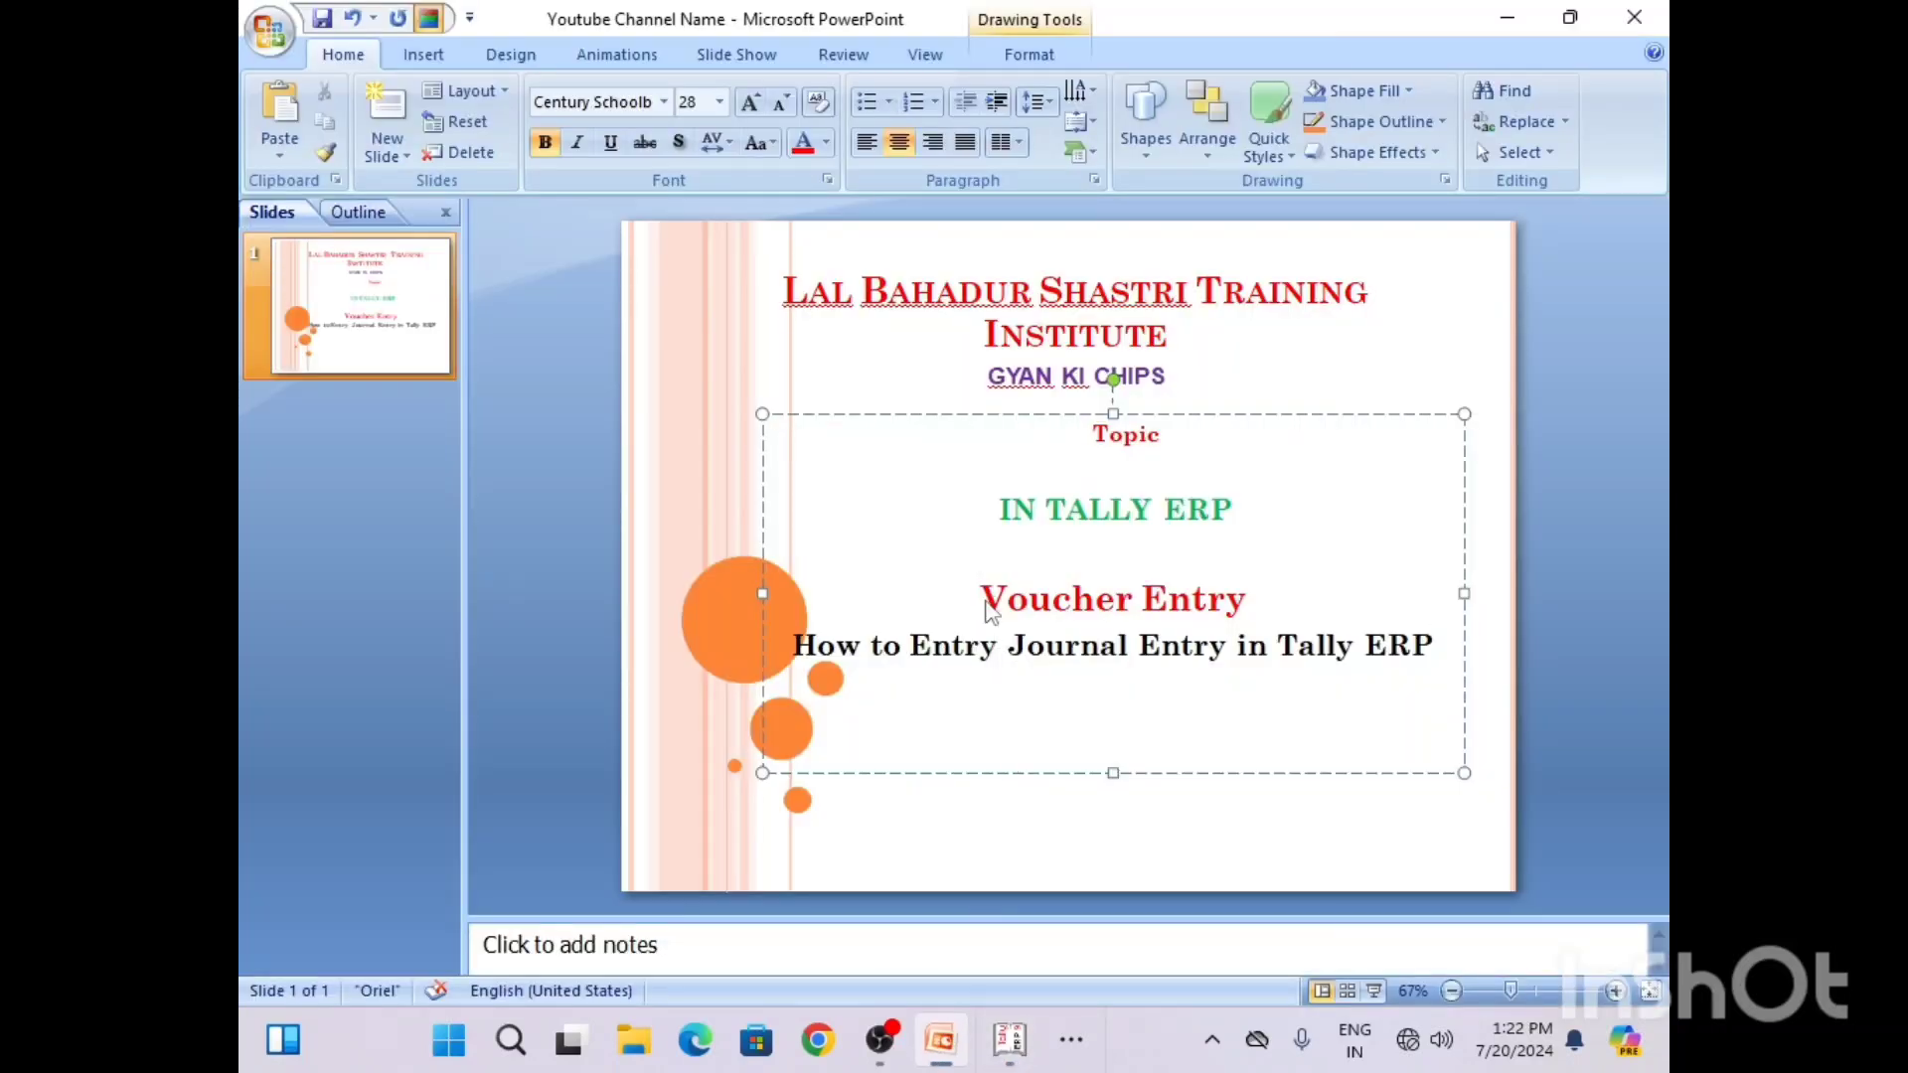
{"action": "key", "text": "F5"}
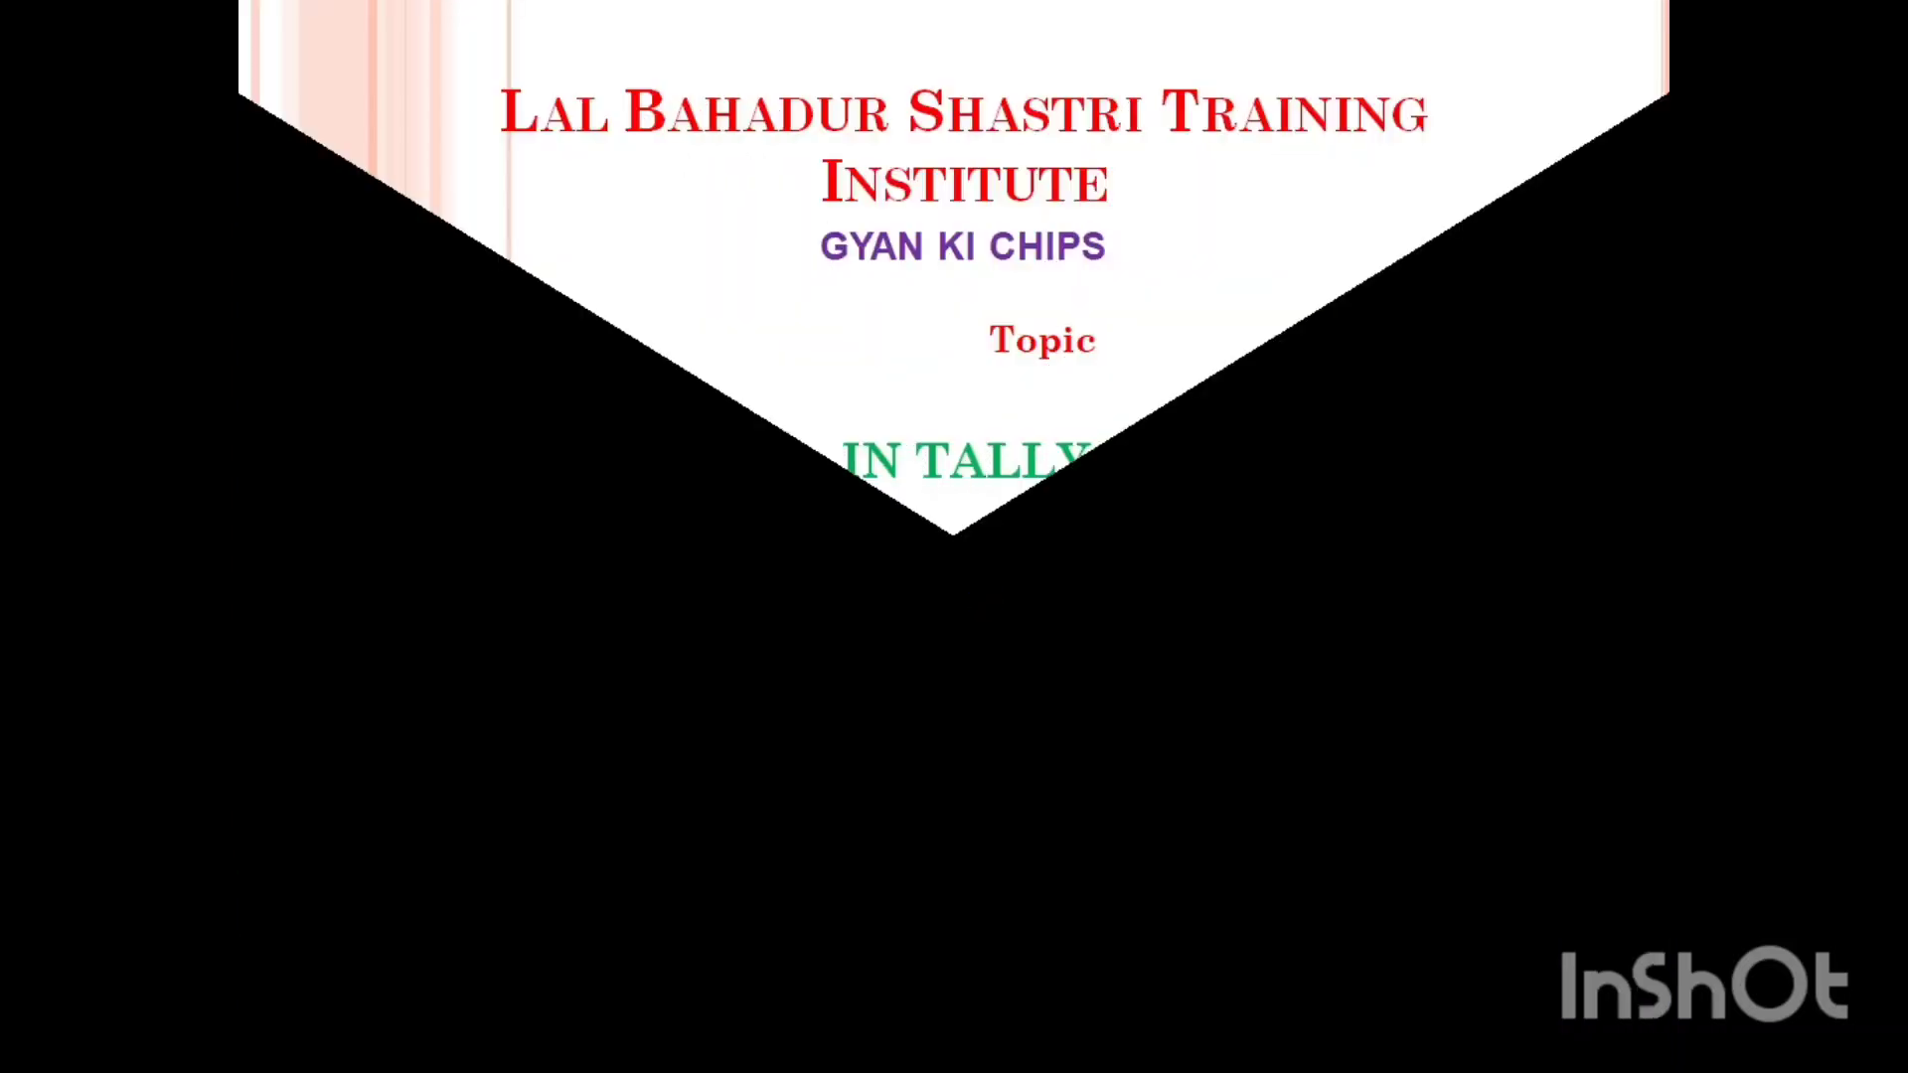